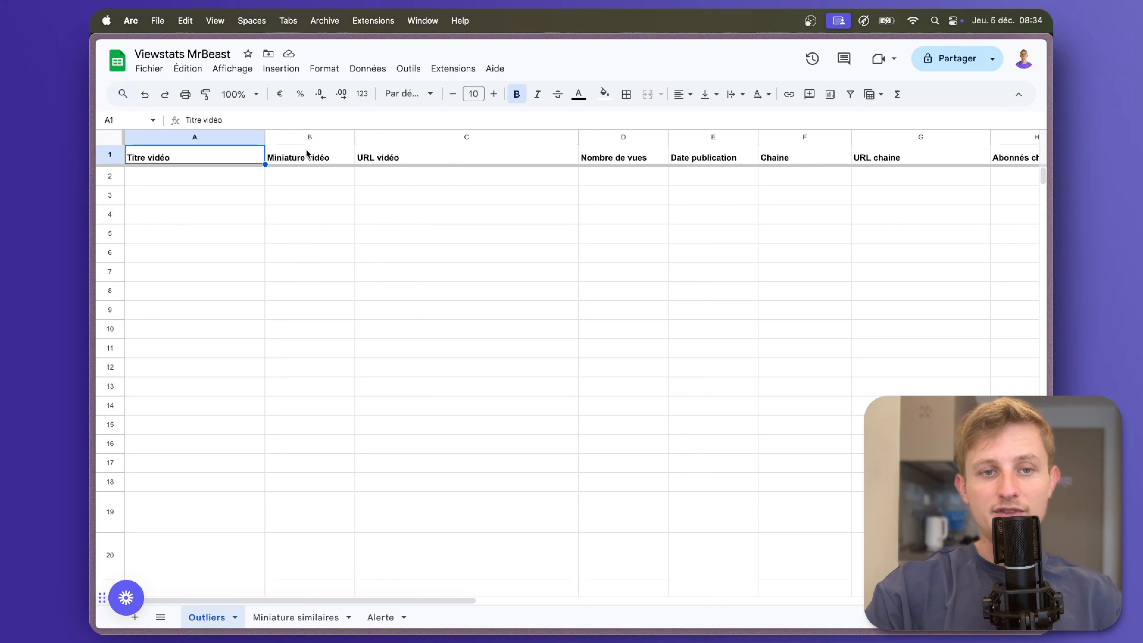
- Look over the column headers of the Outliers sheet, from the video title through to Ratio
scroll(542, 155, "right", 5)
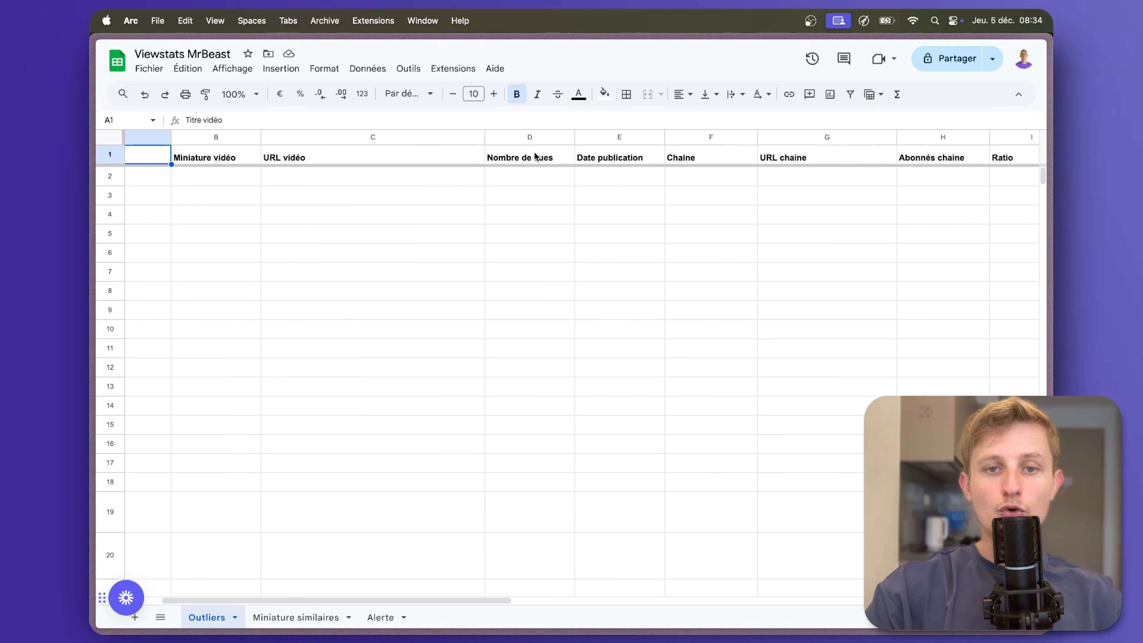
scroll(587, 153, "right", 3)
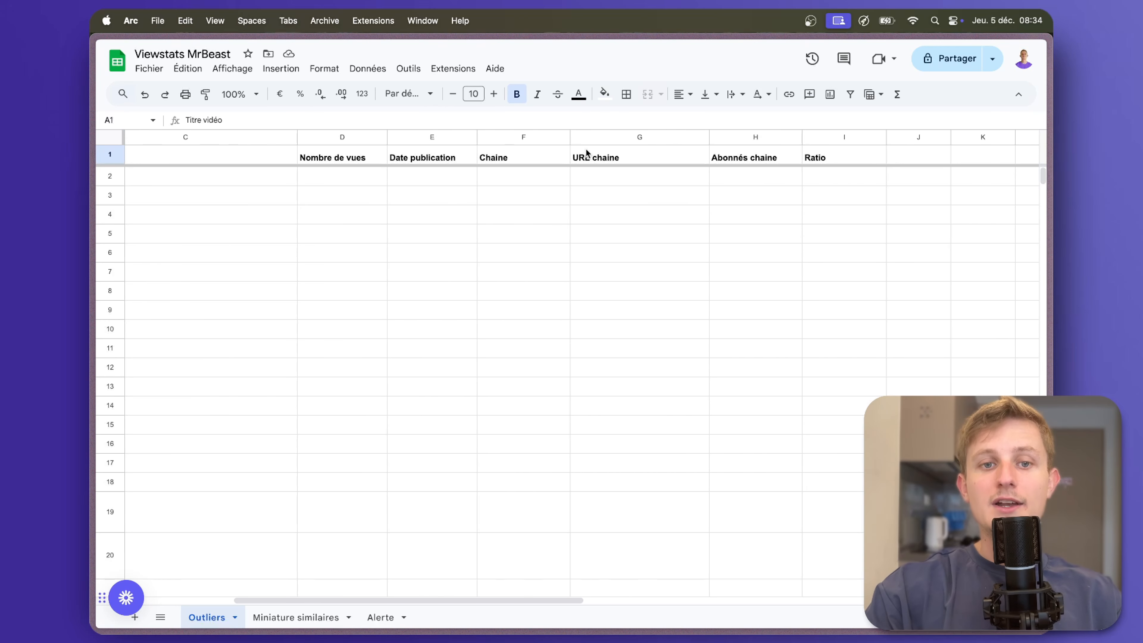
scroll(558, 160, "right", 1)
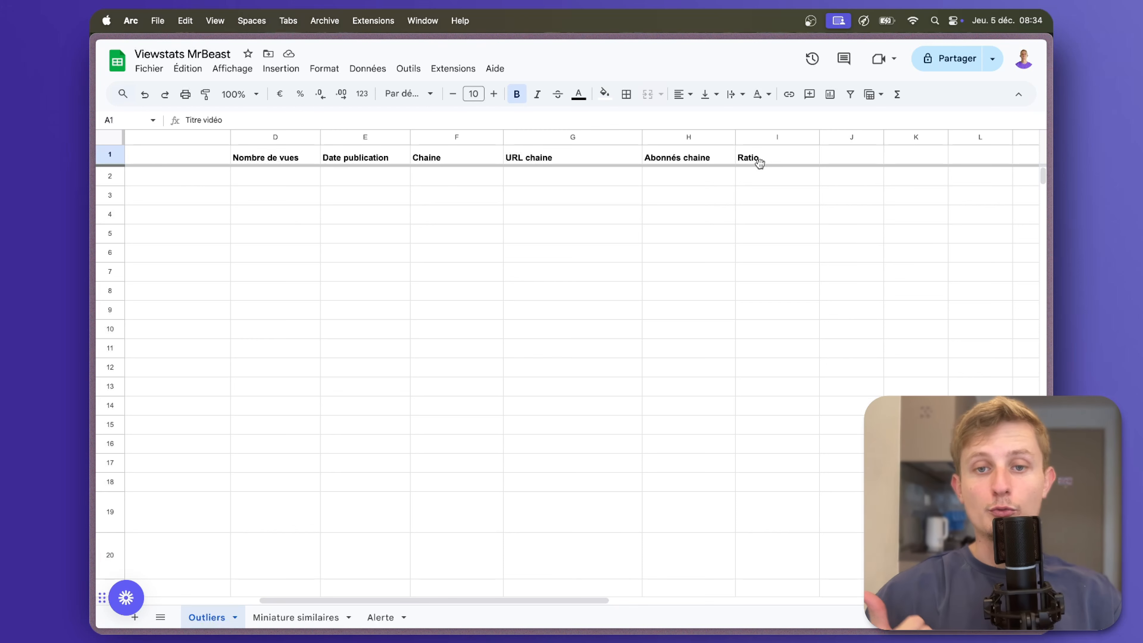
scroll(532, 245, "left", 8)
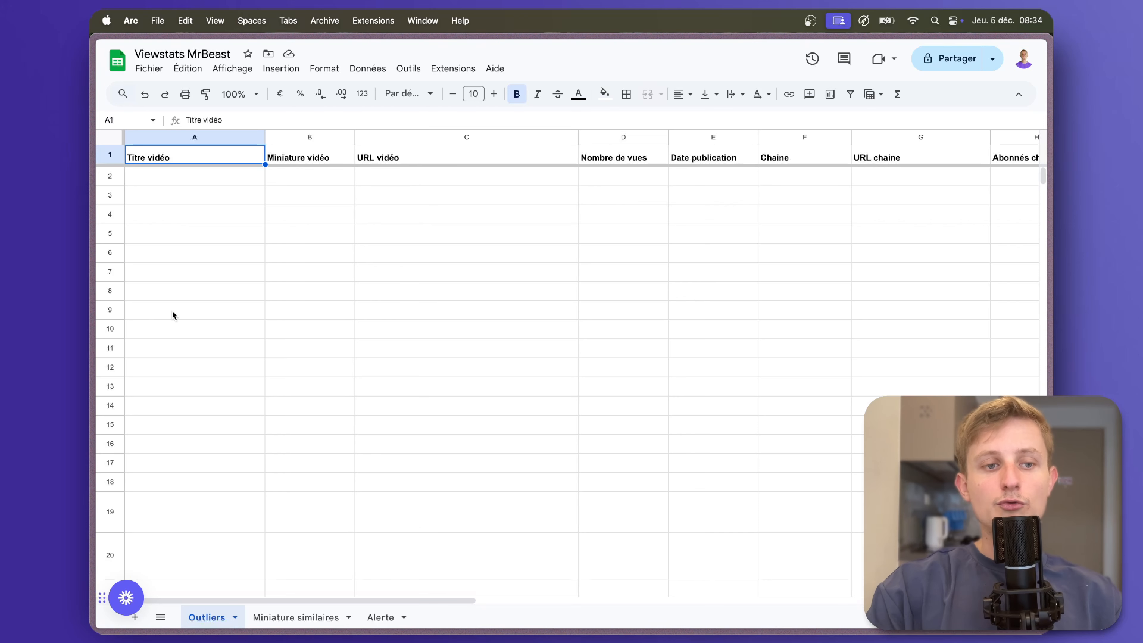
- Open the Rapid API marketplace in a new browser tab and look over the featured APIs
mouse_move(93, 281)
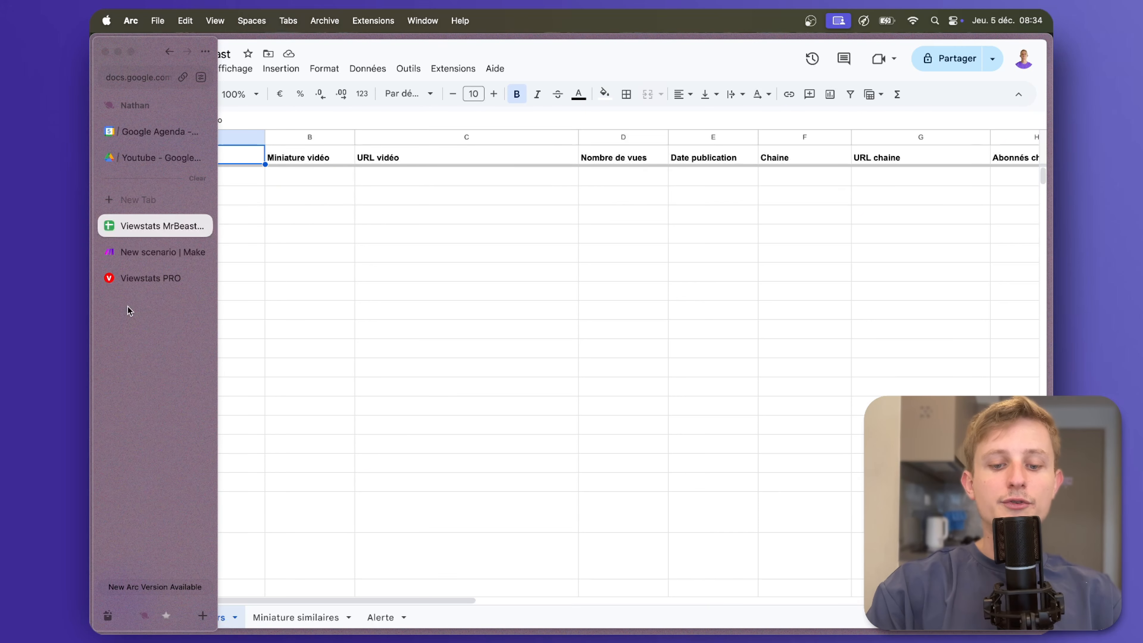
key("super+t")
type("rapid")
key("Return")
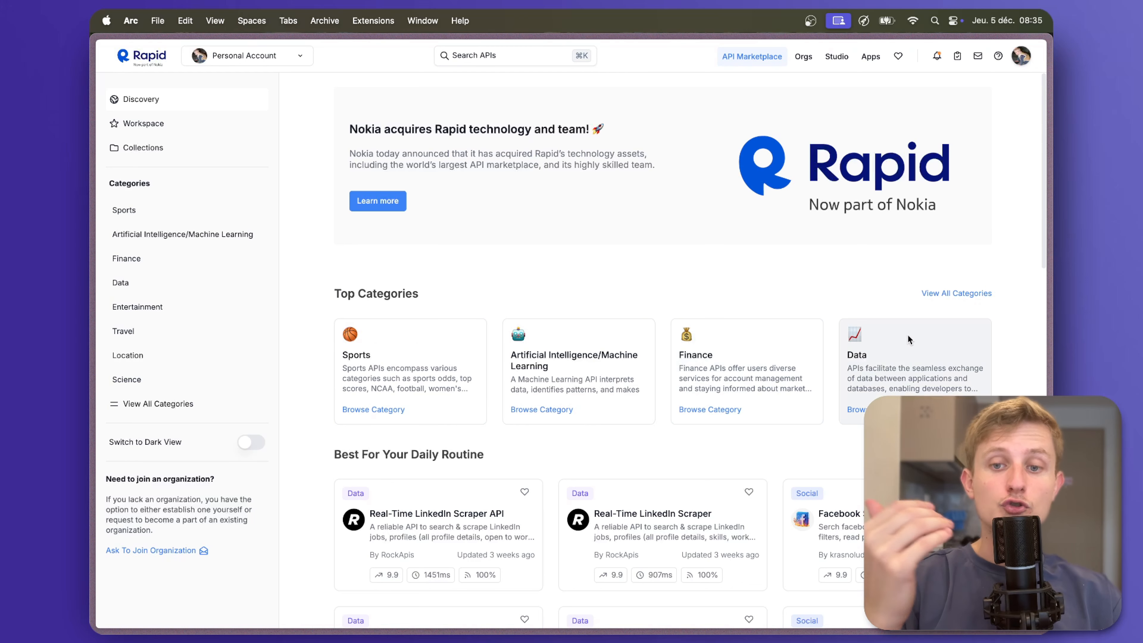
scroll(695, 396, "down", 4)
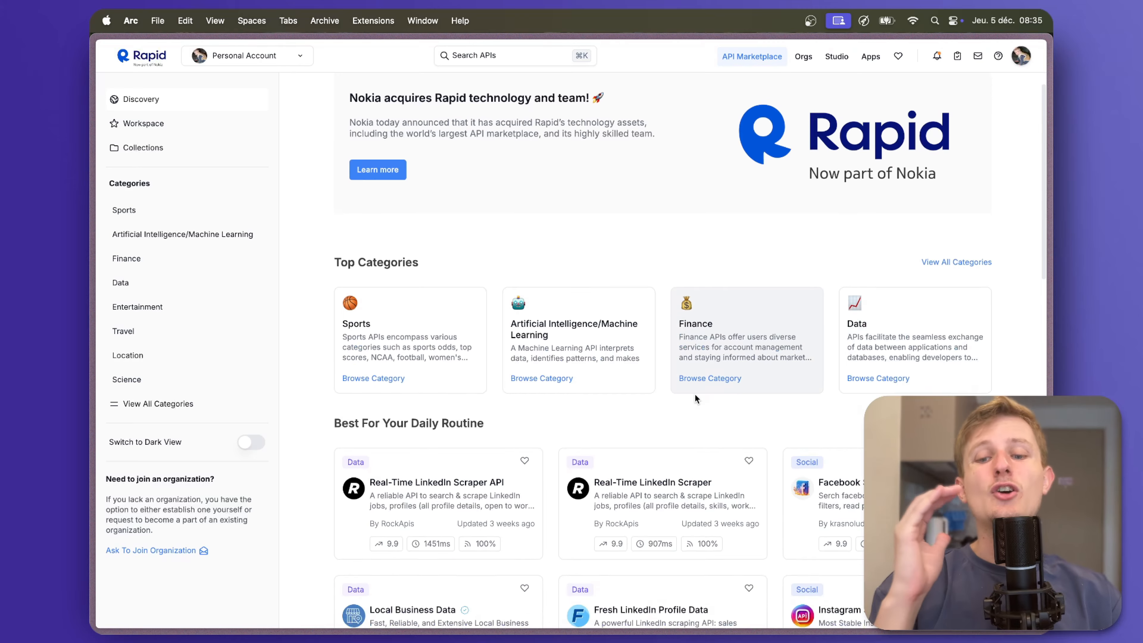
scroll(695, 394, "down", 4)
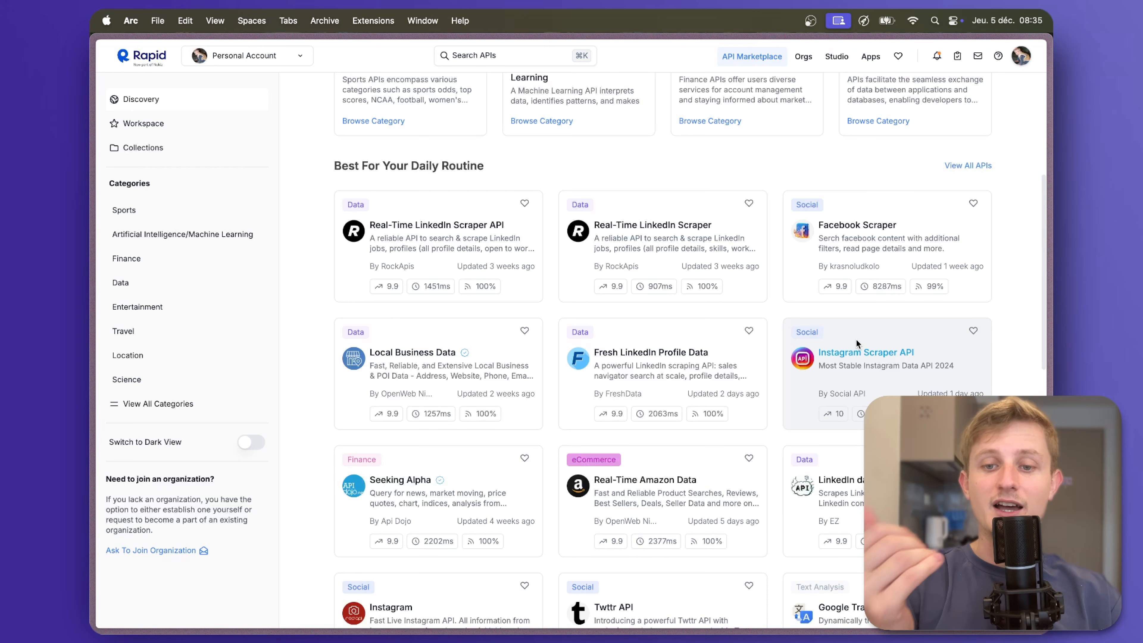
scroll(857, 343, "up", 8)
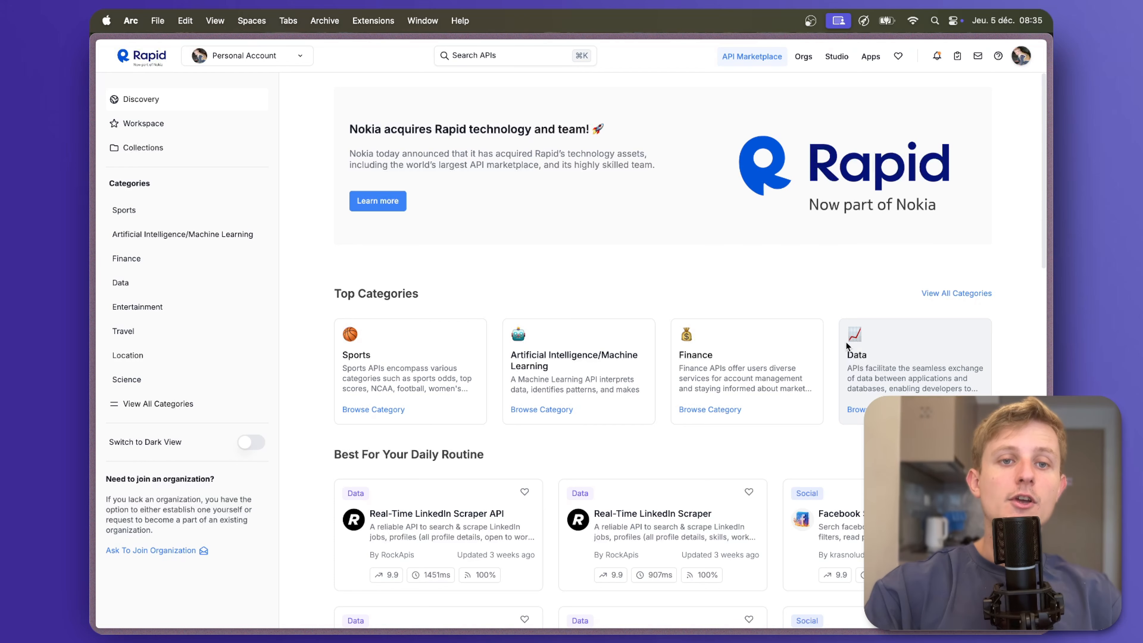
- Search the API marketplace for "youtube" and open YT-API by ytjar
left_click(487, 55)
type("y")
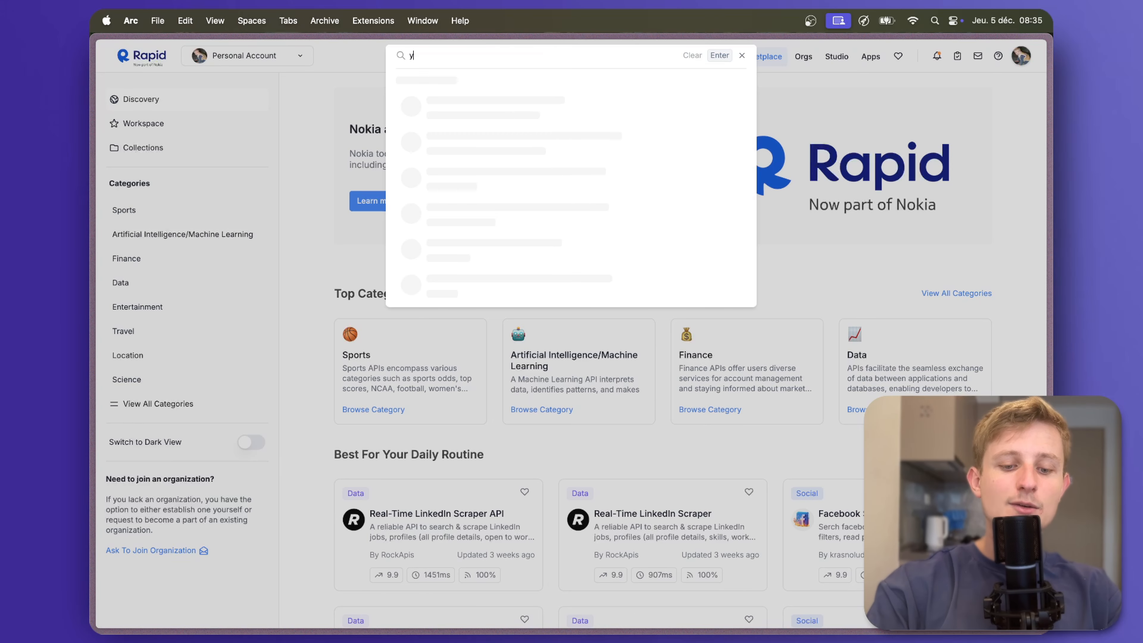
type("outube")
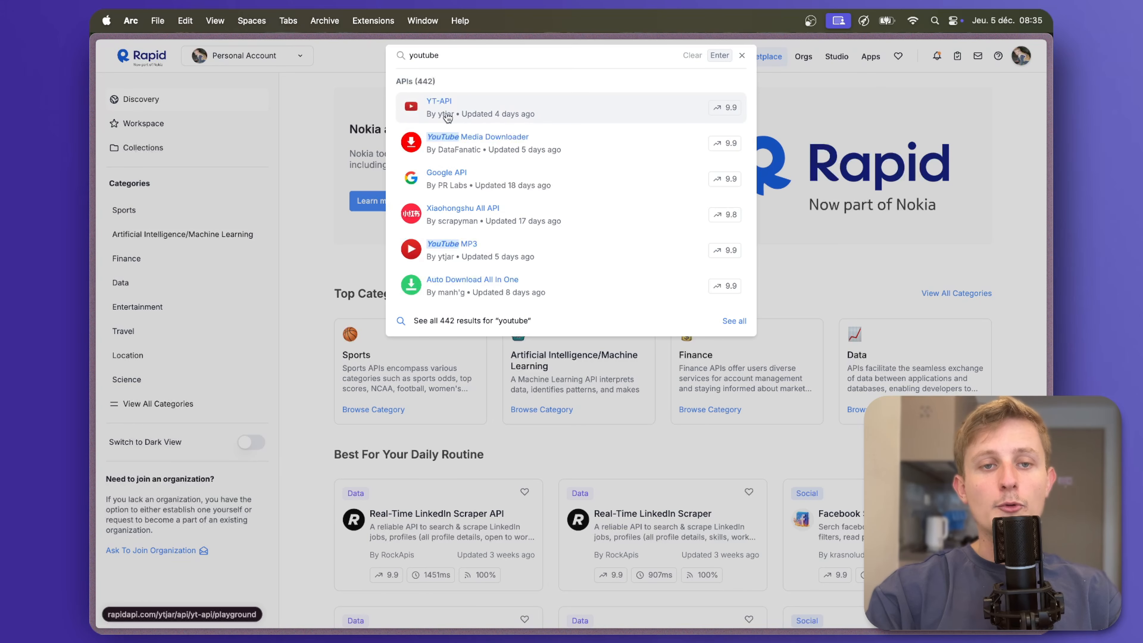
left_click(447, 115)
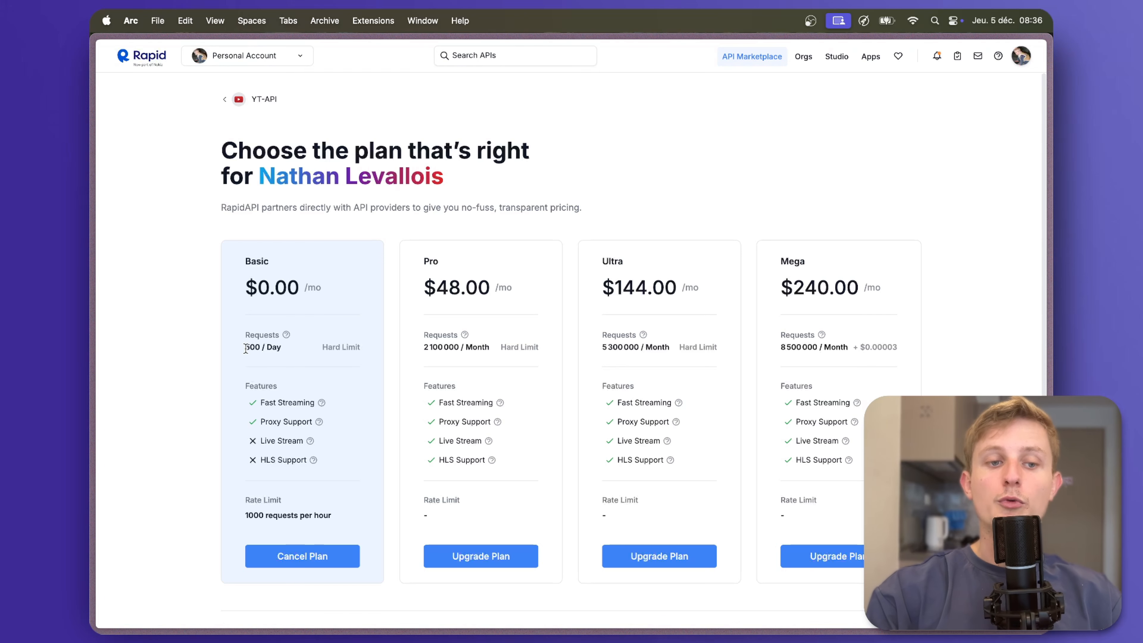
- Check the daily request allowance of YT-API's Basic plan and open the API's Search endpoint
left_click_drag(283, 347, 260, 352)
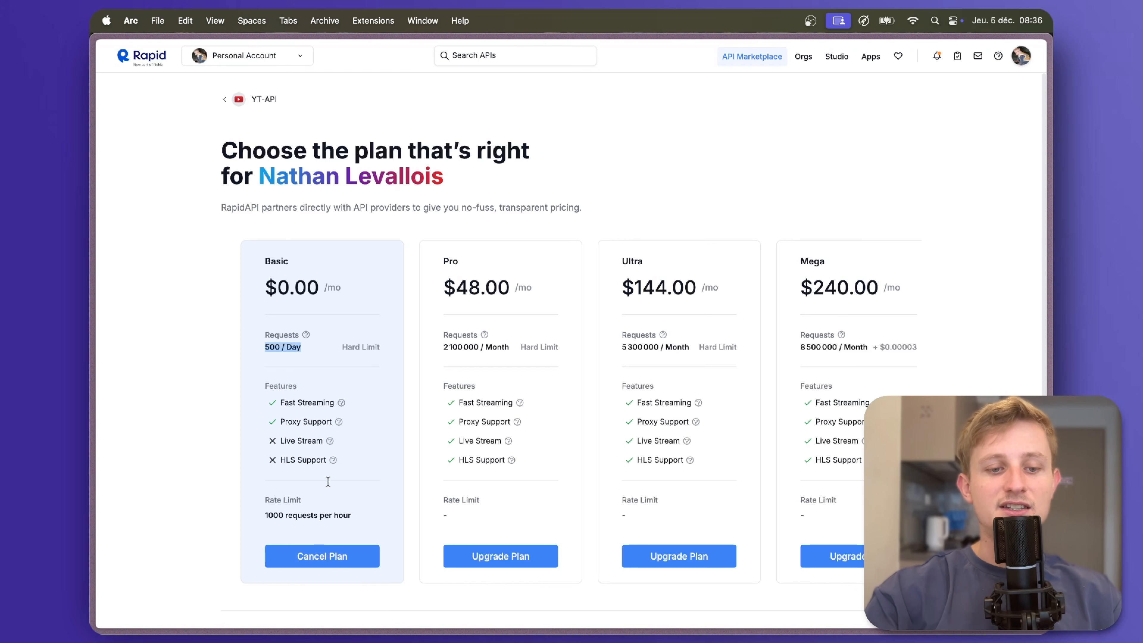
left_click(231, 99)
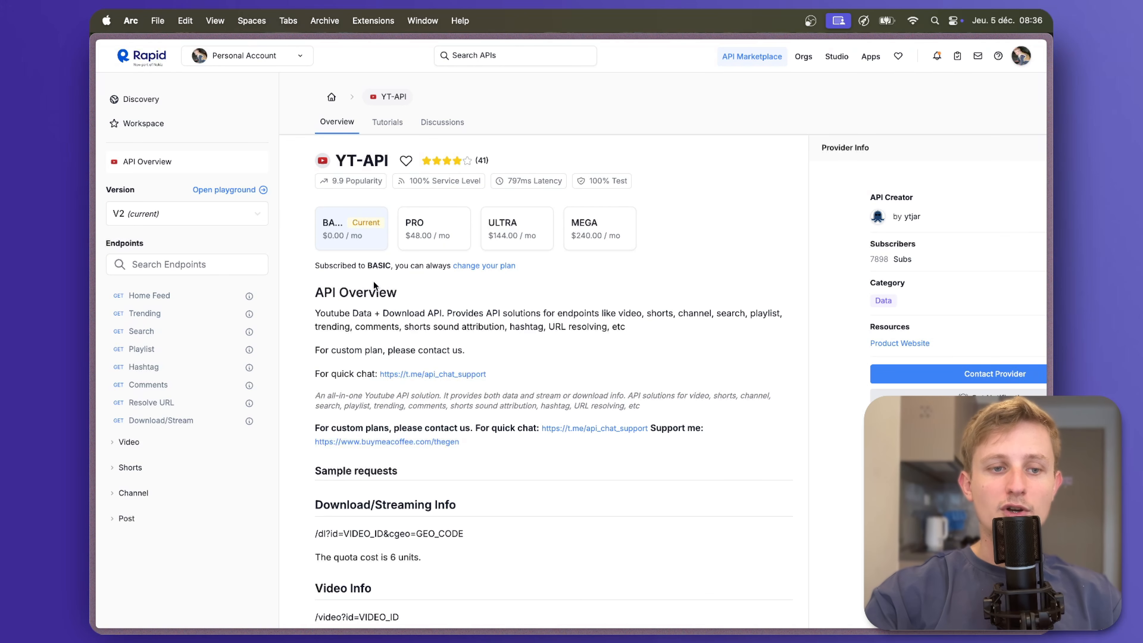
left_click(149, 336)
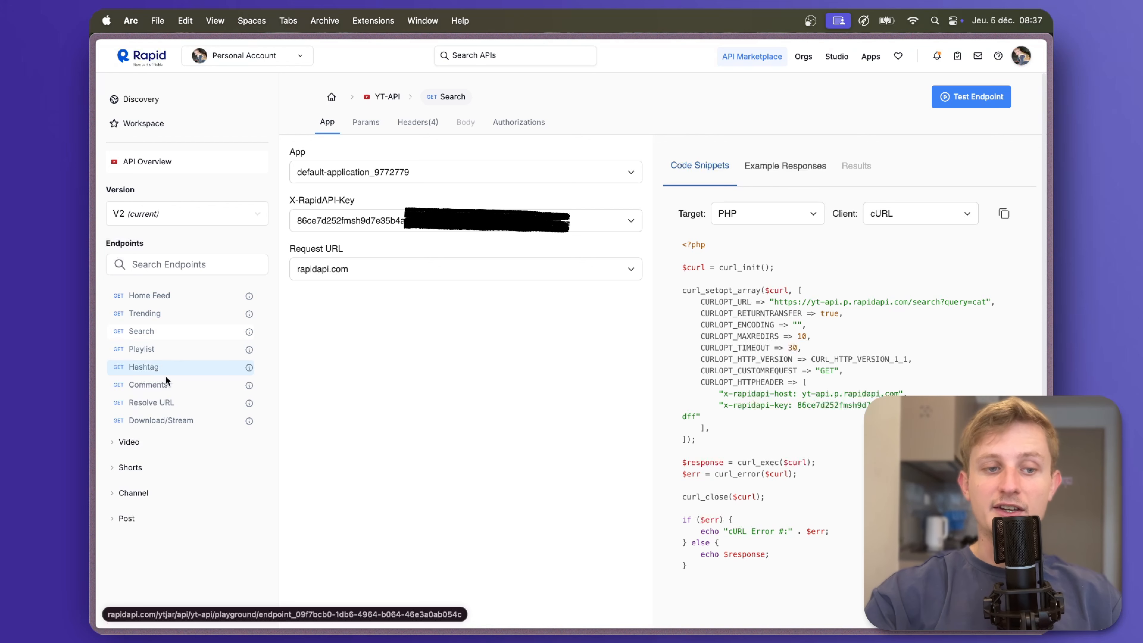
- Expand the Video, Shorts, Channel and Post endpoint groups of YT-API to examine the available endpoints
left_click(137, 443)
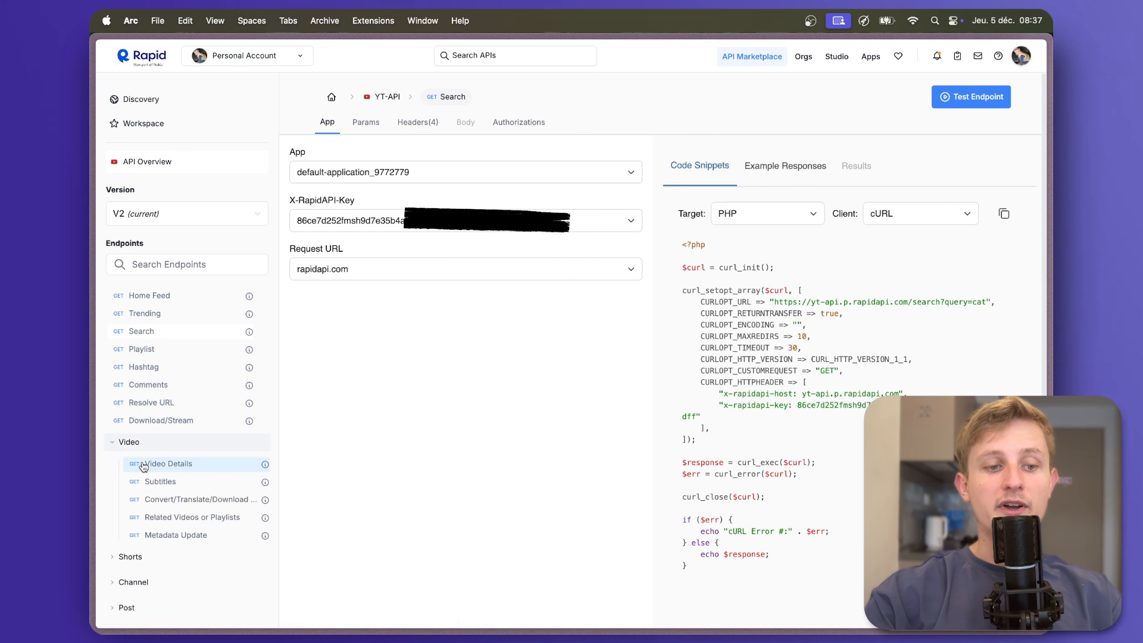
scroll(200, 543, "down", 2)
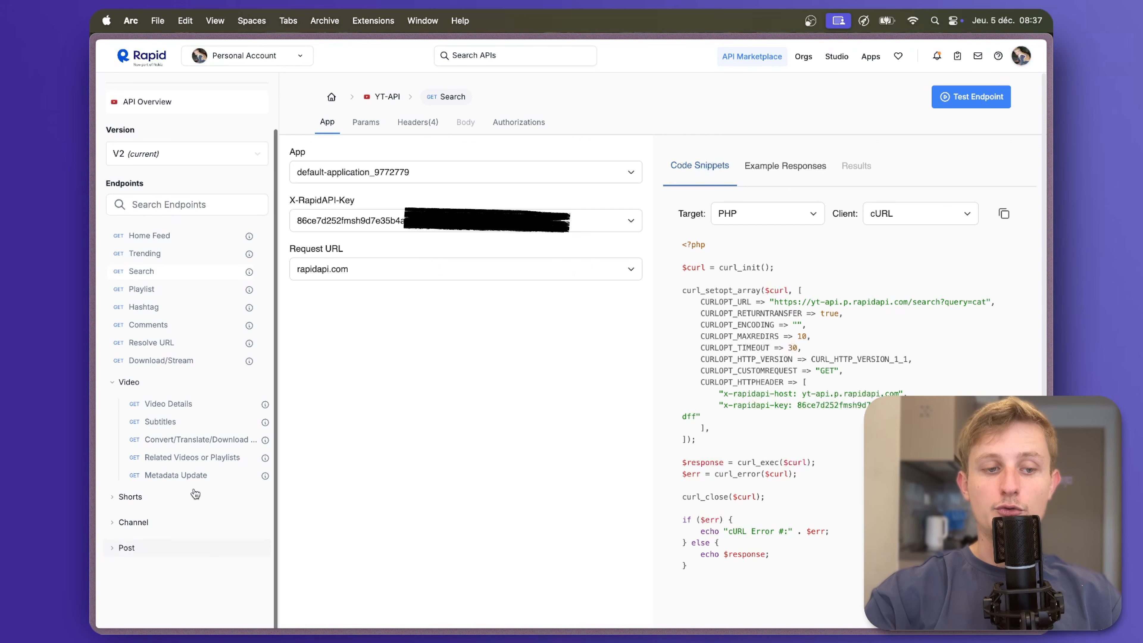
left_click(152, 494)
scroll(170, 544, "down", 2)
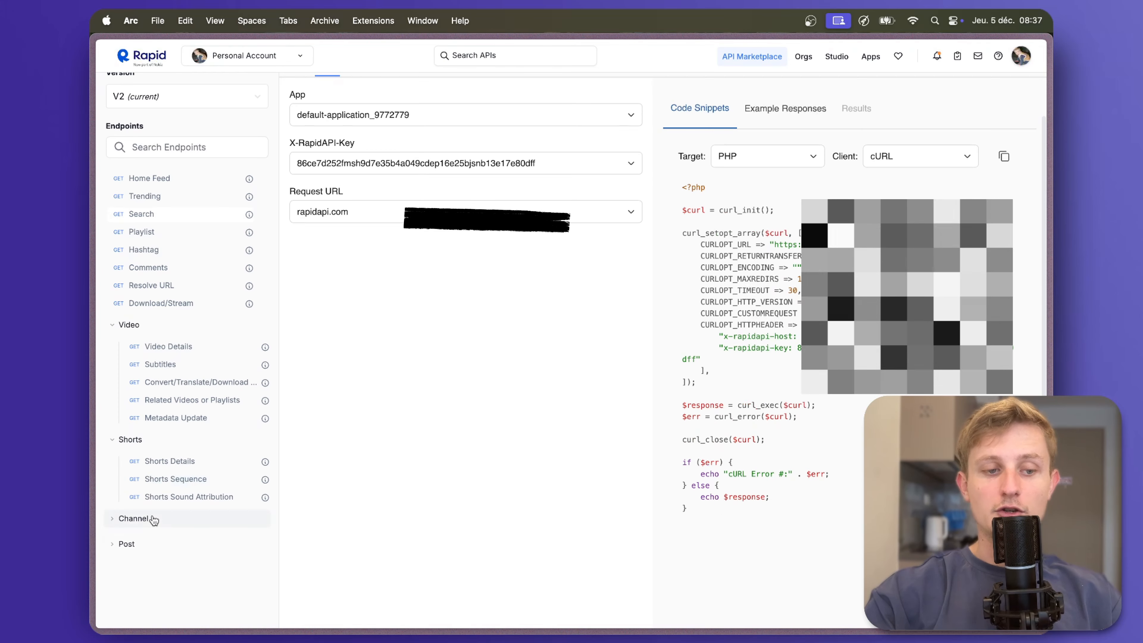
left_click(153, 523)
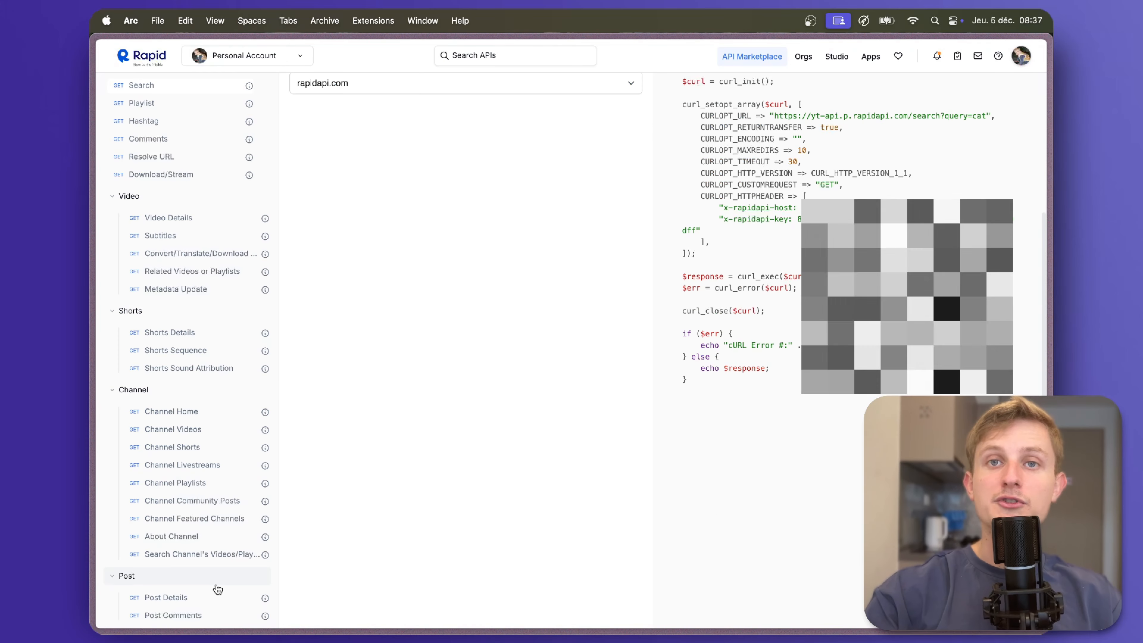
scroll(224, 349, "up", 6)
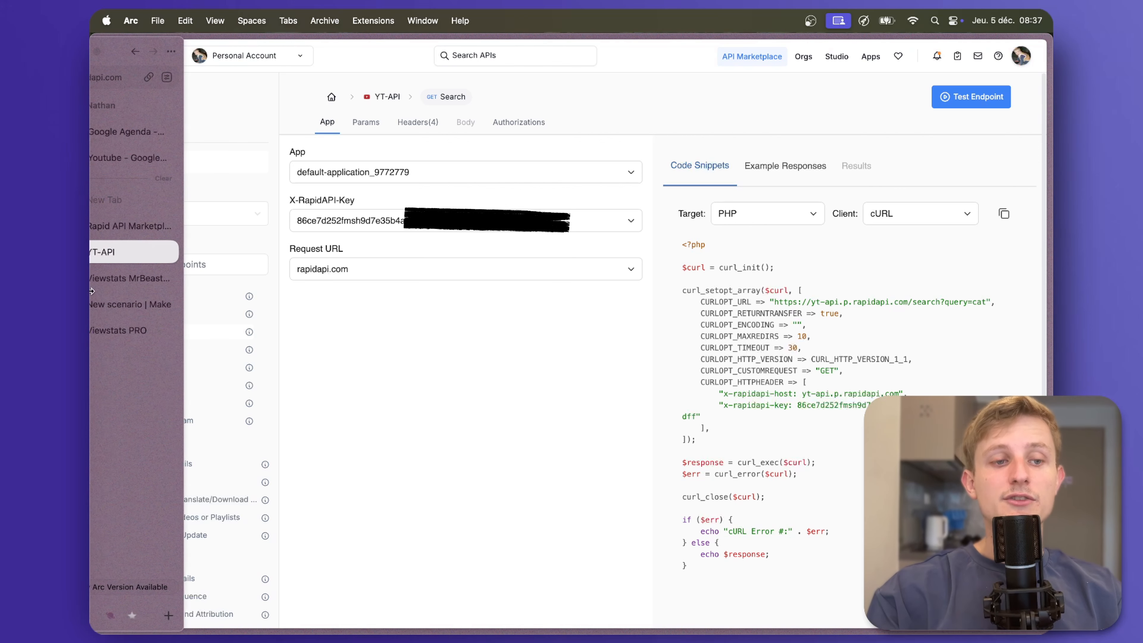
- Switch to the Make scenario Outliers Viewstats and add a Tools "Set multiple variables" module as its first module
left_click(111, 296)
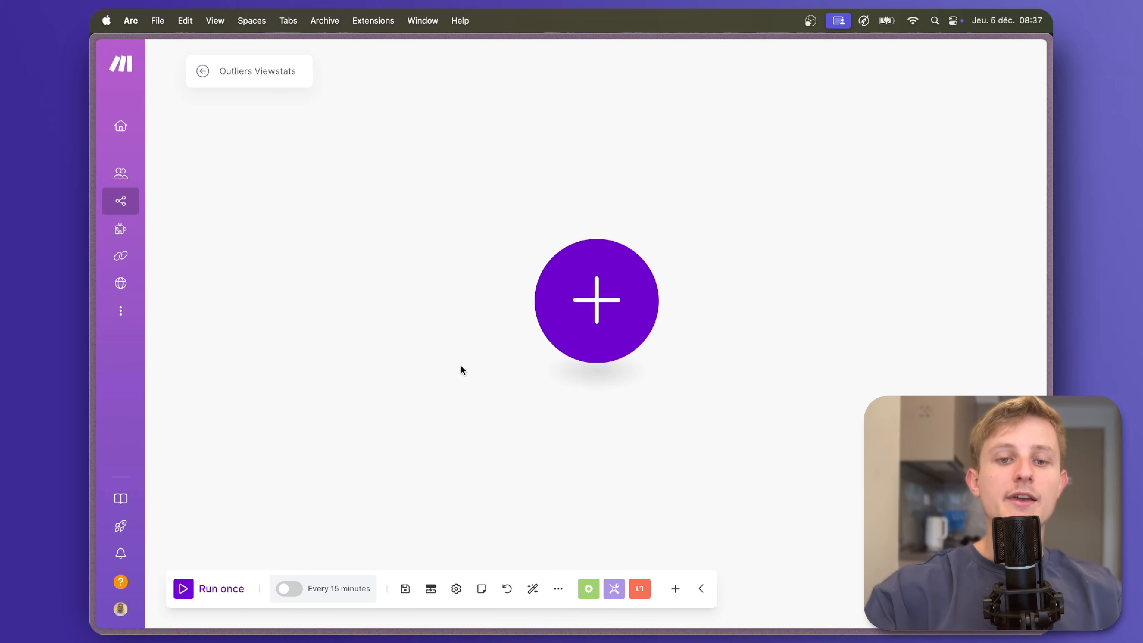
left_click(612, 277)
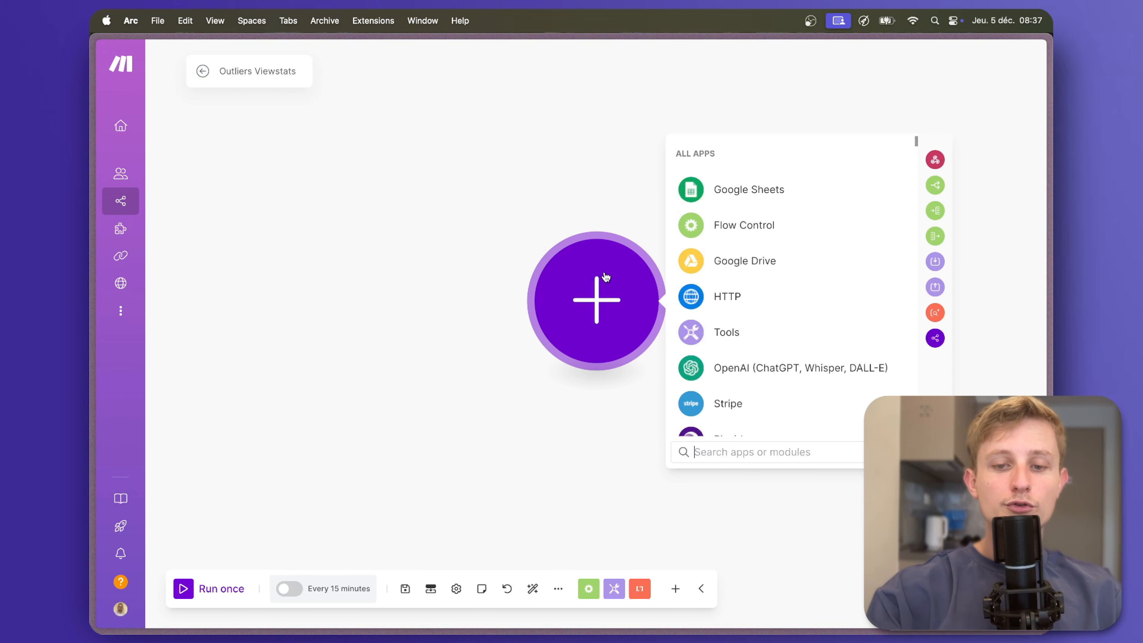
type("set m")
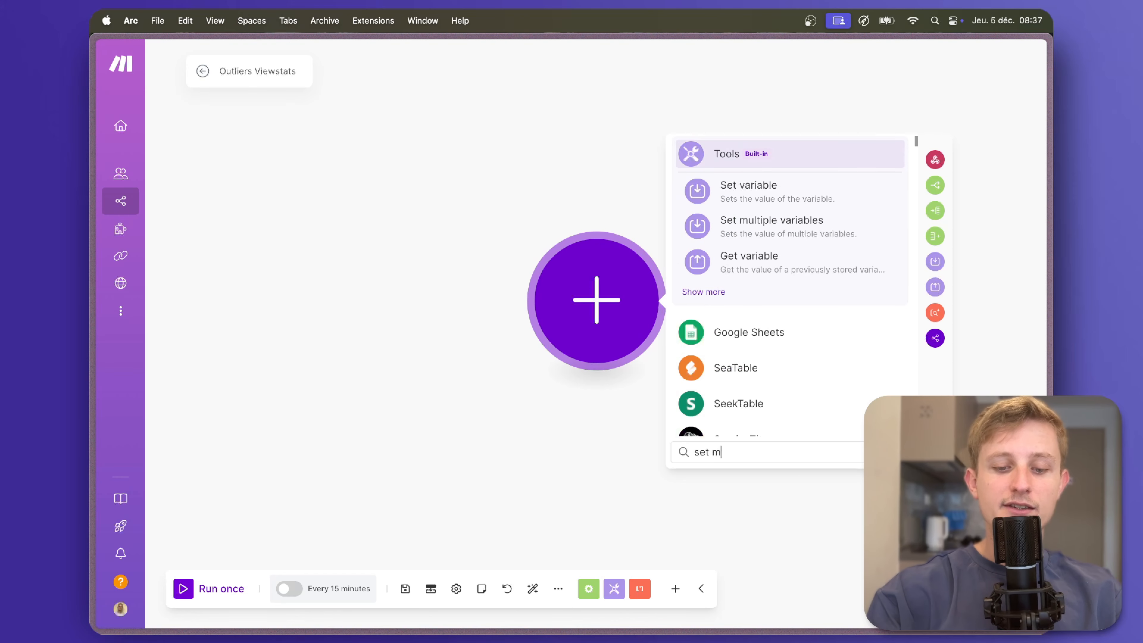
type("ultiple")
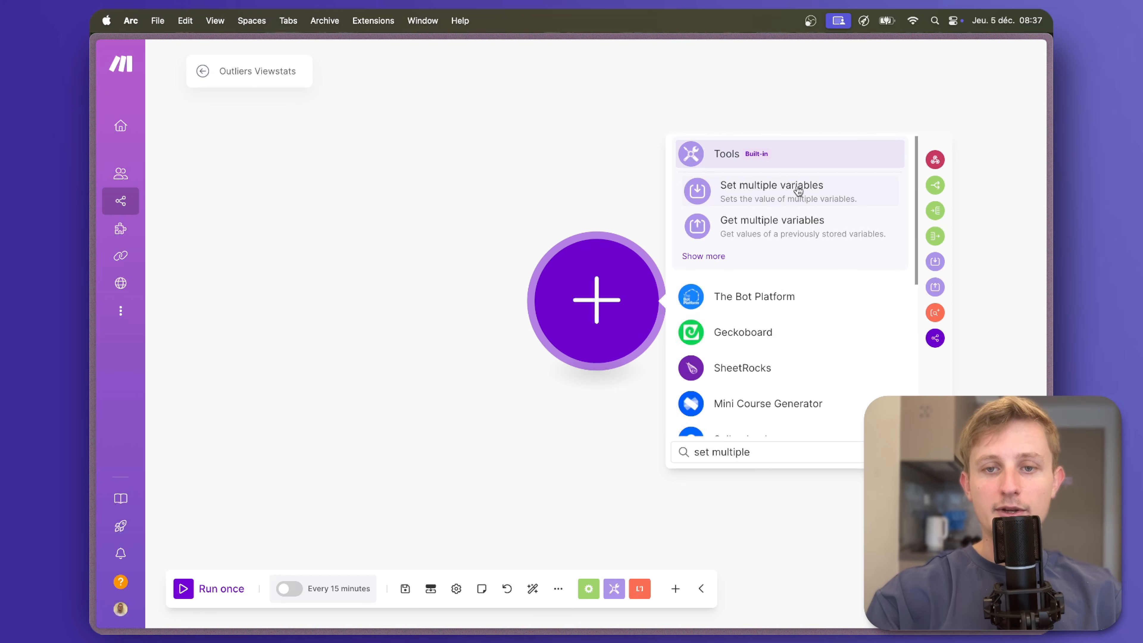
left_click(789, 195)
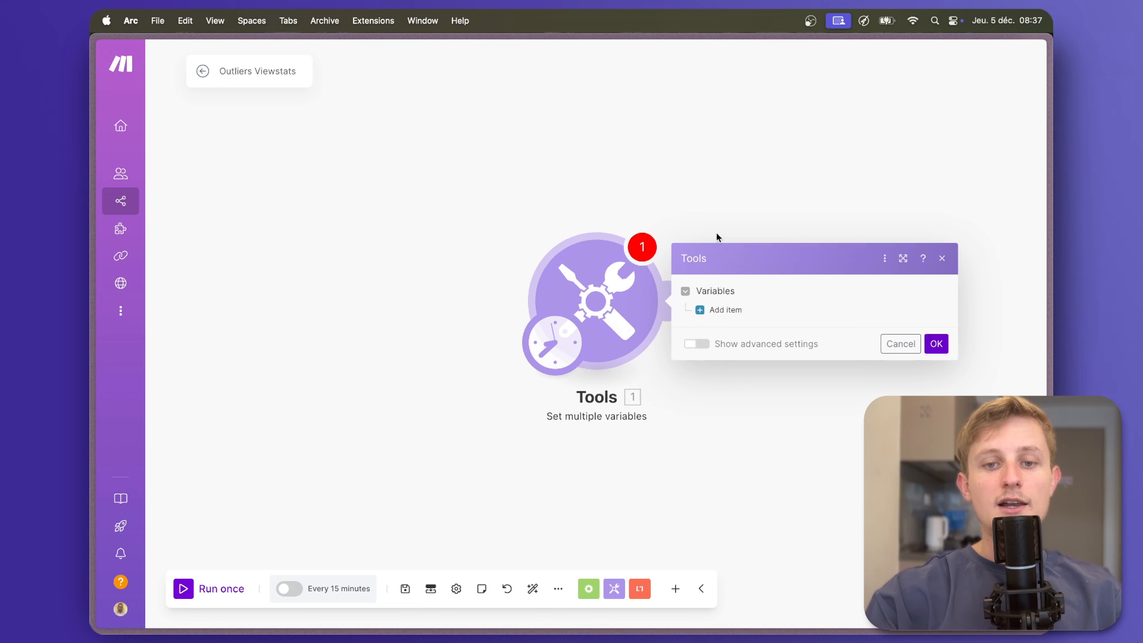
- Add a variable named "Mot clé" with the value "Minecraft" to the Set multiple variables module
left_click(716, 310)
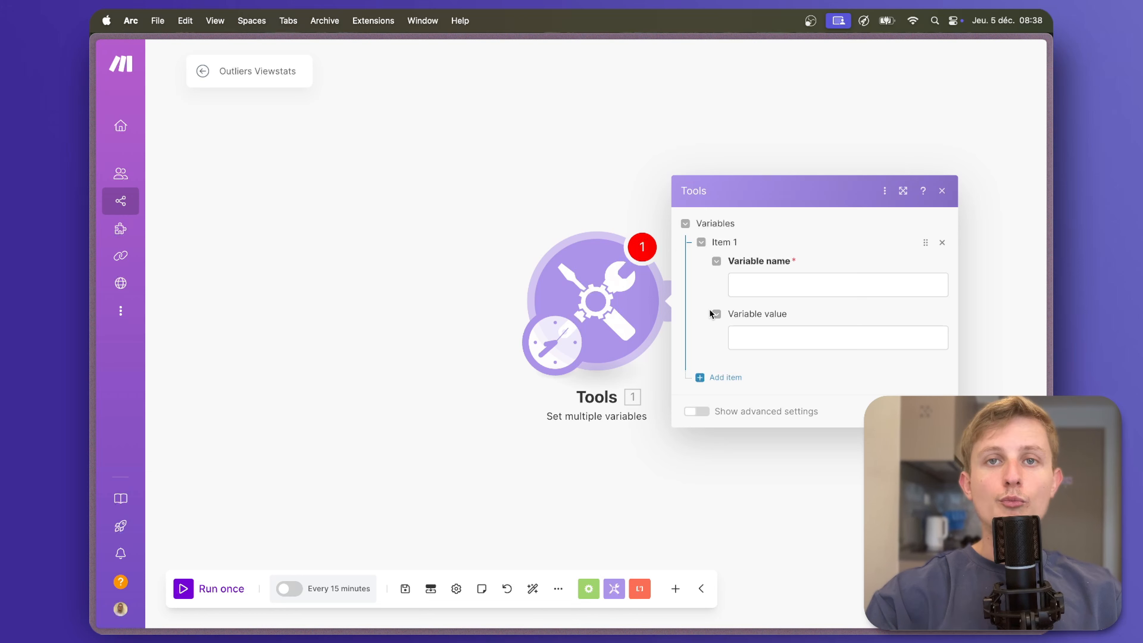
left_click(756, 287)
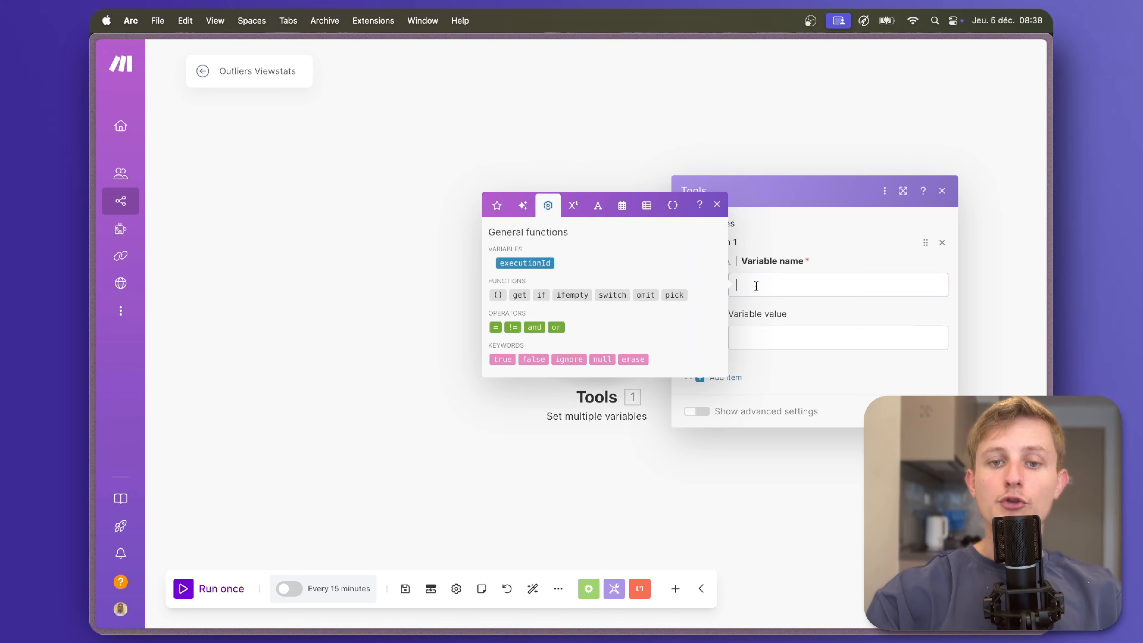
type("M")
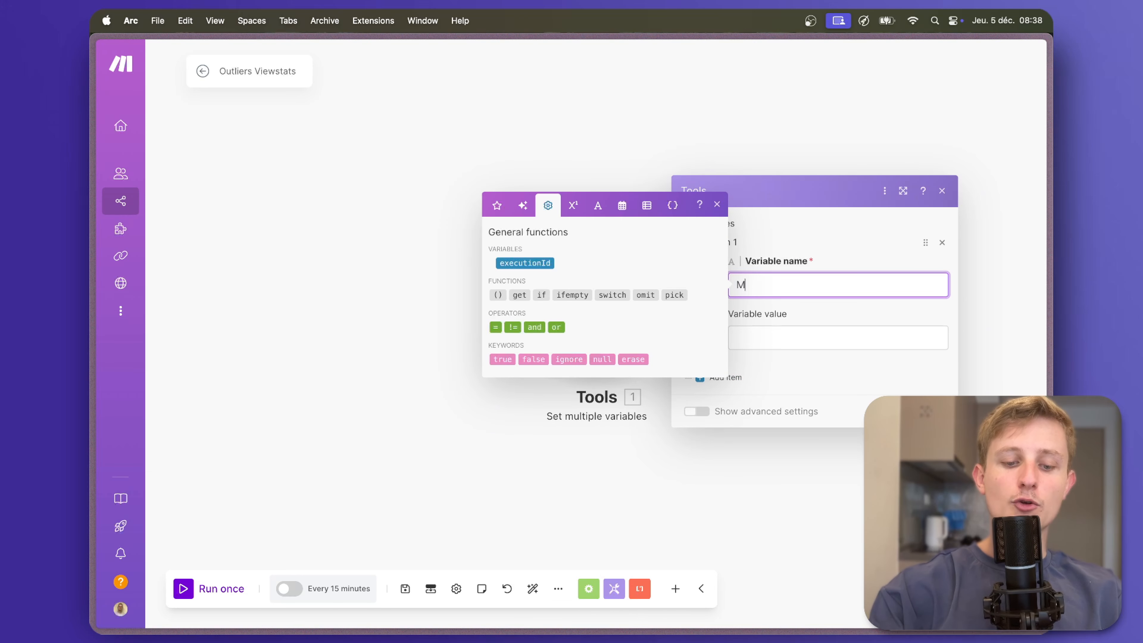
type("ot clé")
left_click(809, 333)
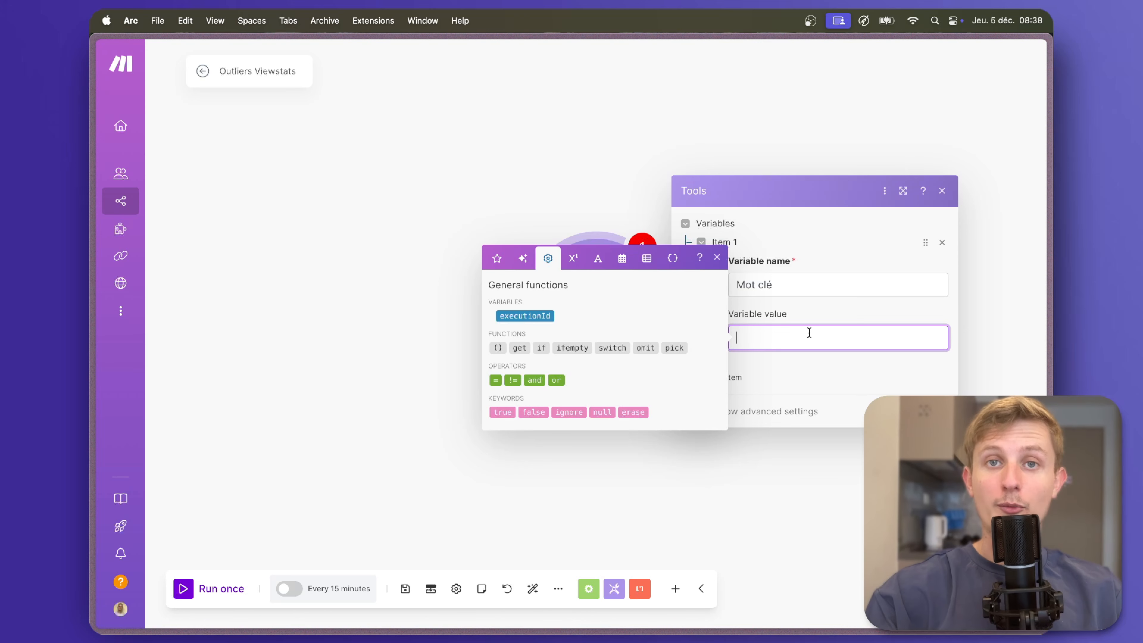
type("Minecraft")
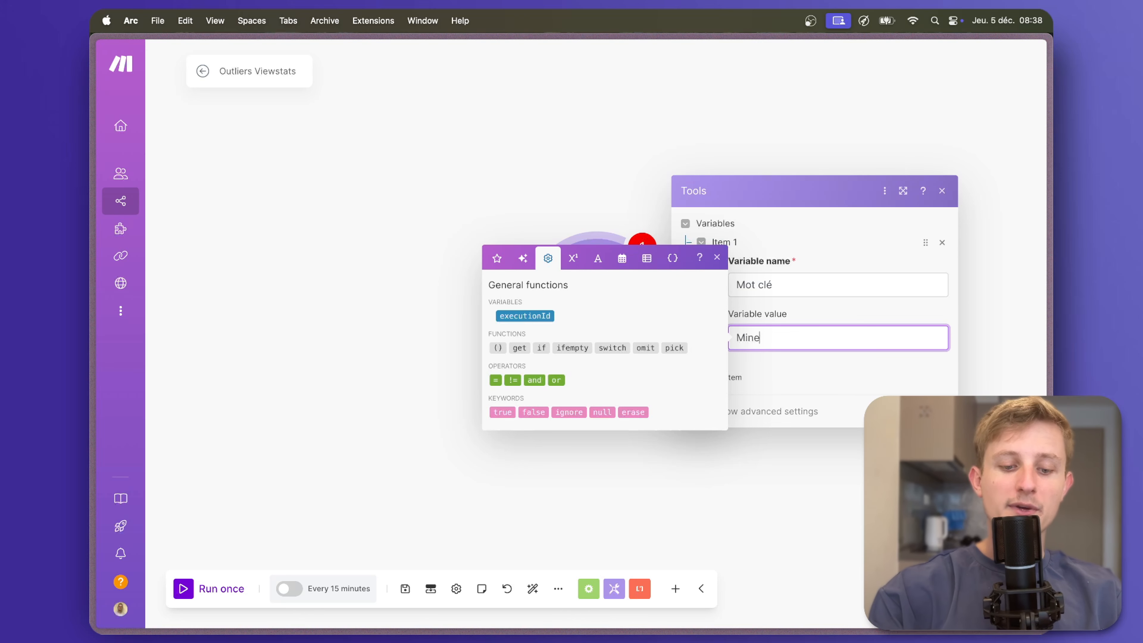
left_click(793, 356)
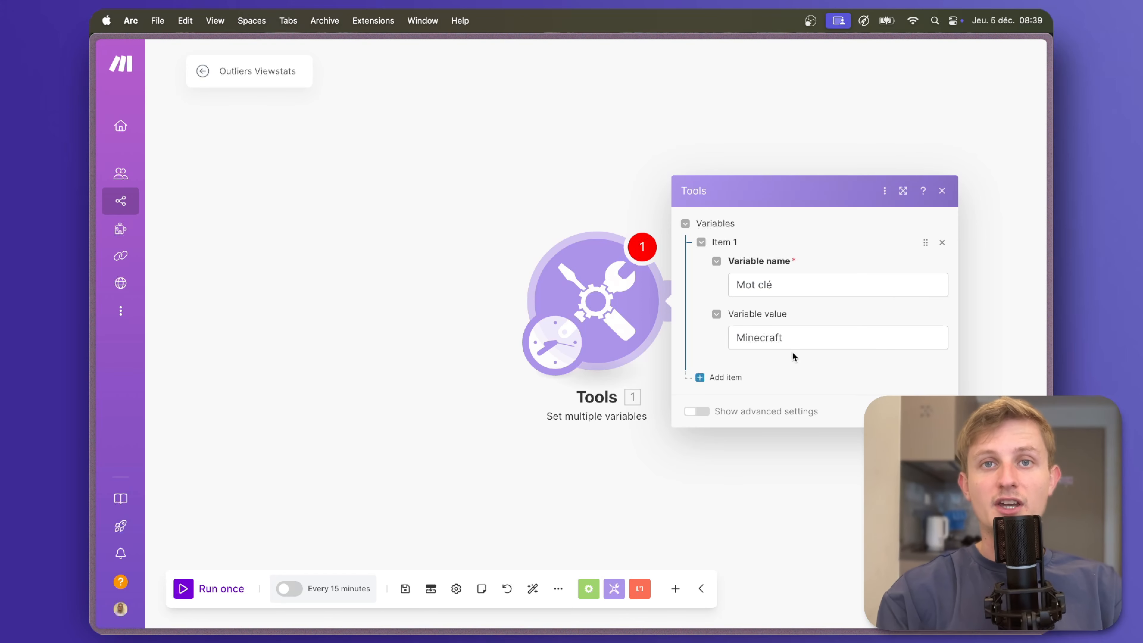
left_click_drag(799, 336, 699, 340)
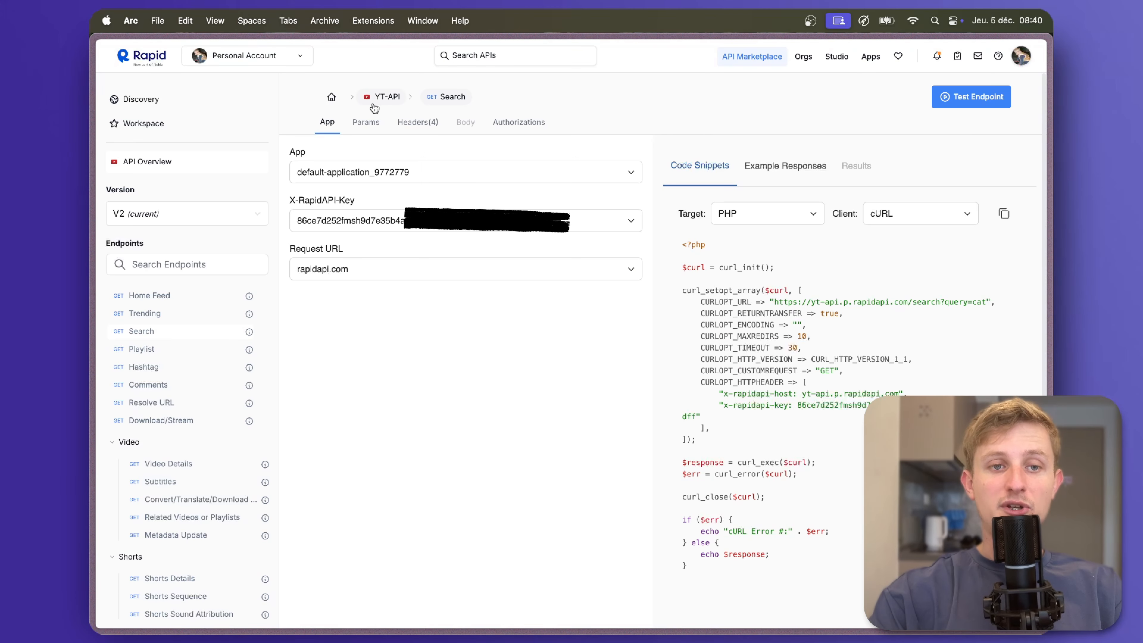
- In YT-API's Search endpoint on Rapid, set the query parameter to "minecraft" and review the optional search filters
left_click(365, 122)
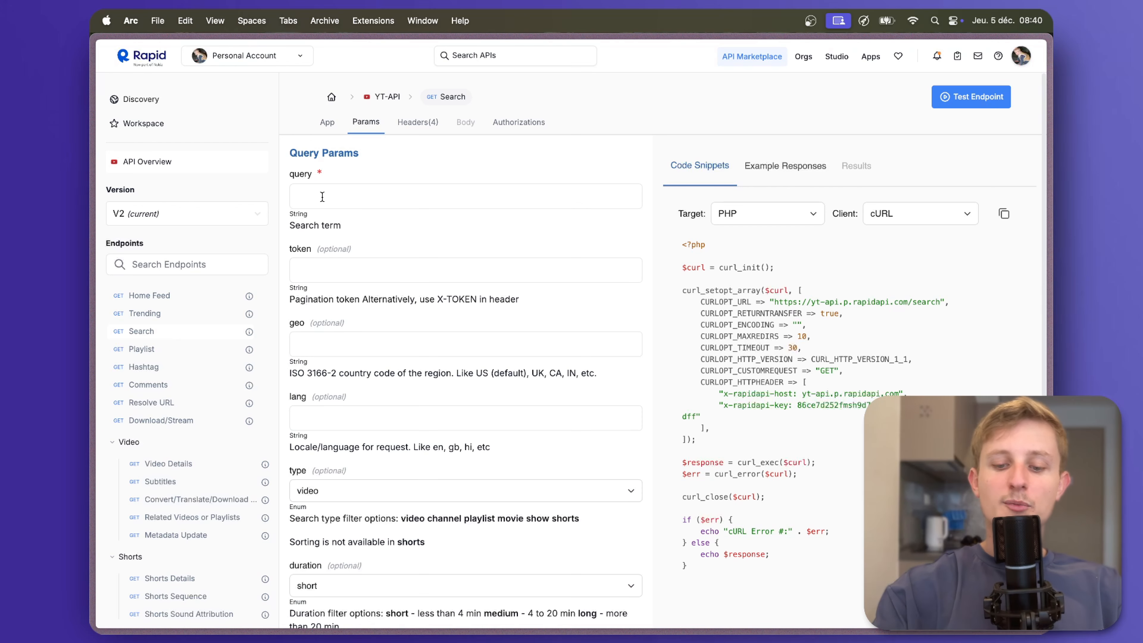
type("craft")
scroll(354, 275, "down", 5)
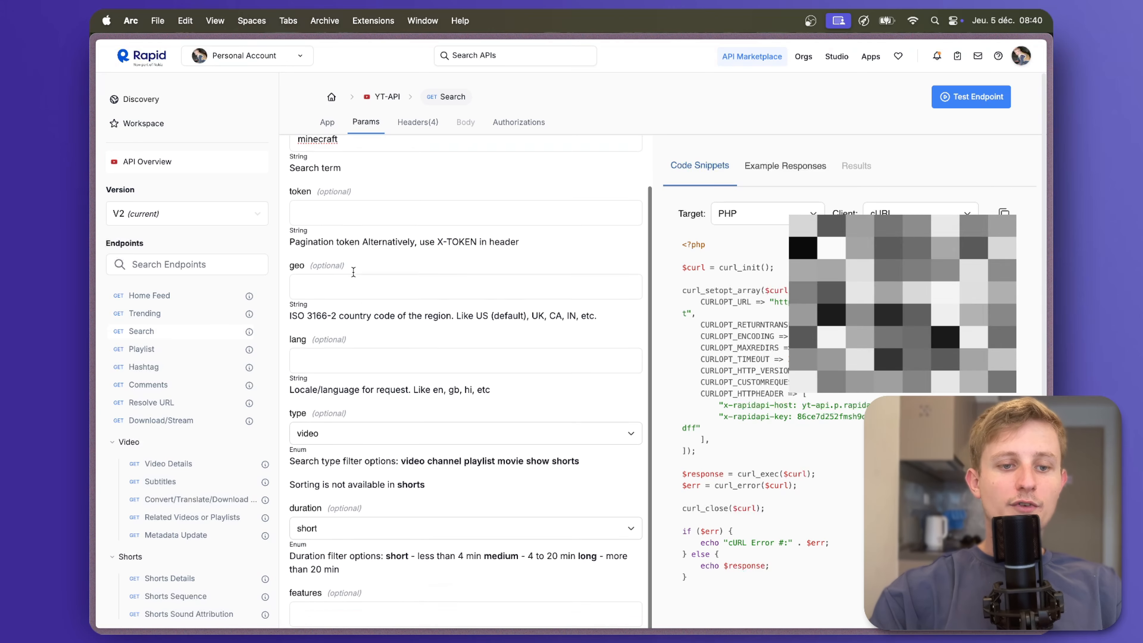
scroll(354, 276, "down", 2)
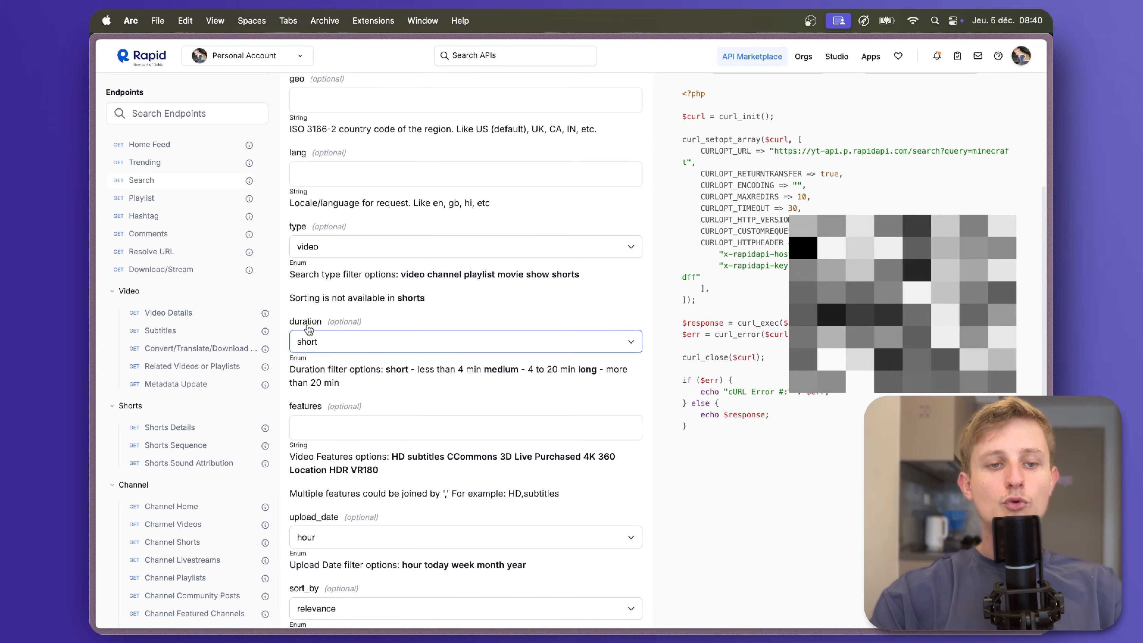
- Try the medium duration filter on YT-API's Search endpoint, and settle on long
left_click(325, 349)
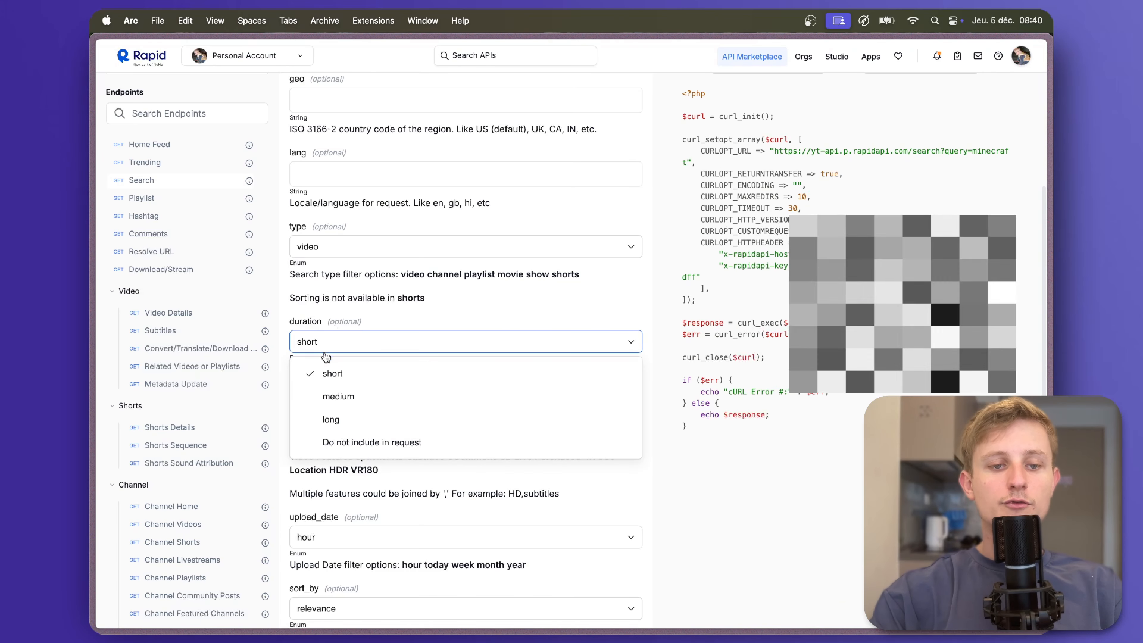
left_click(339, 396)
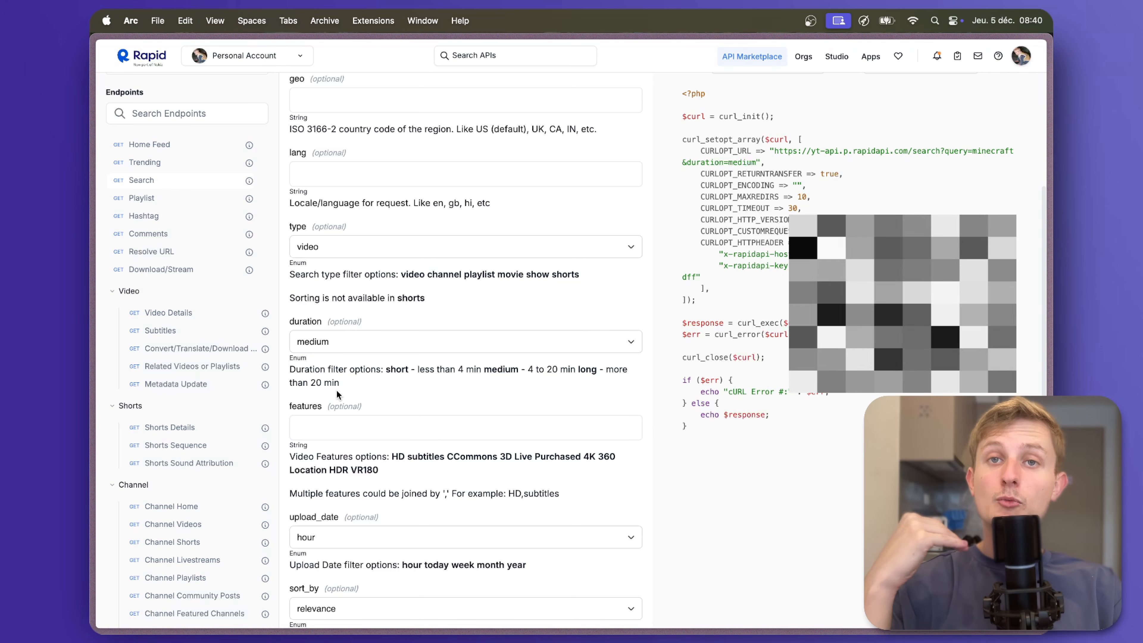
left_click(366, 340)
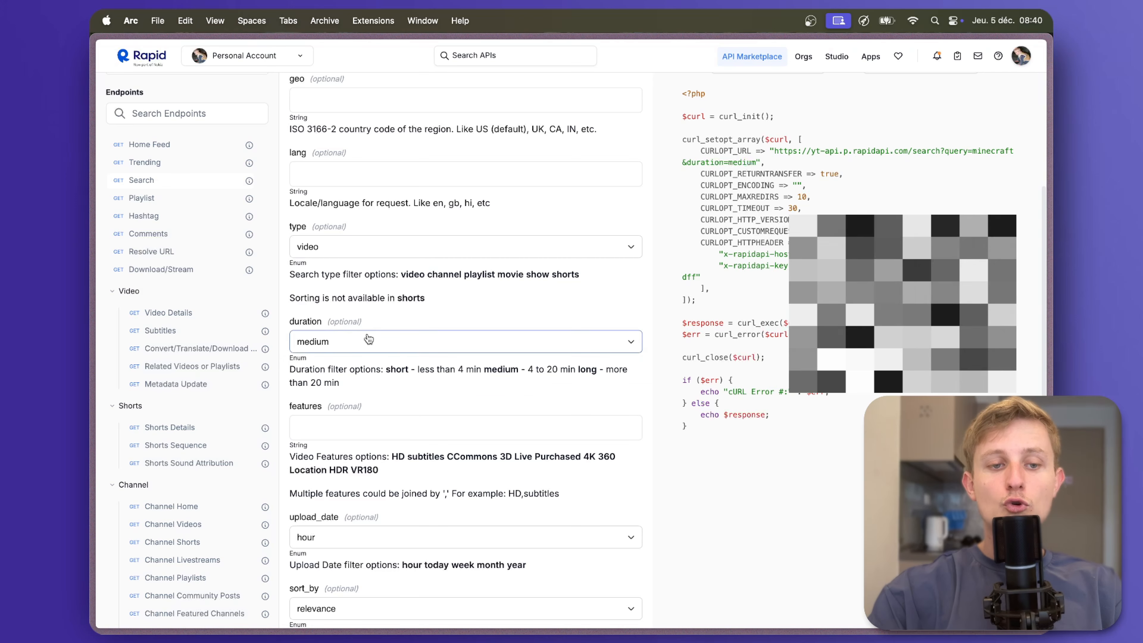
left_click(357, 418)
scroll(356, 414, "down", 1)
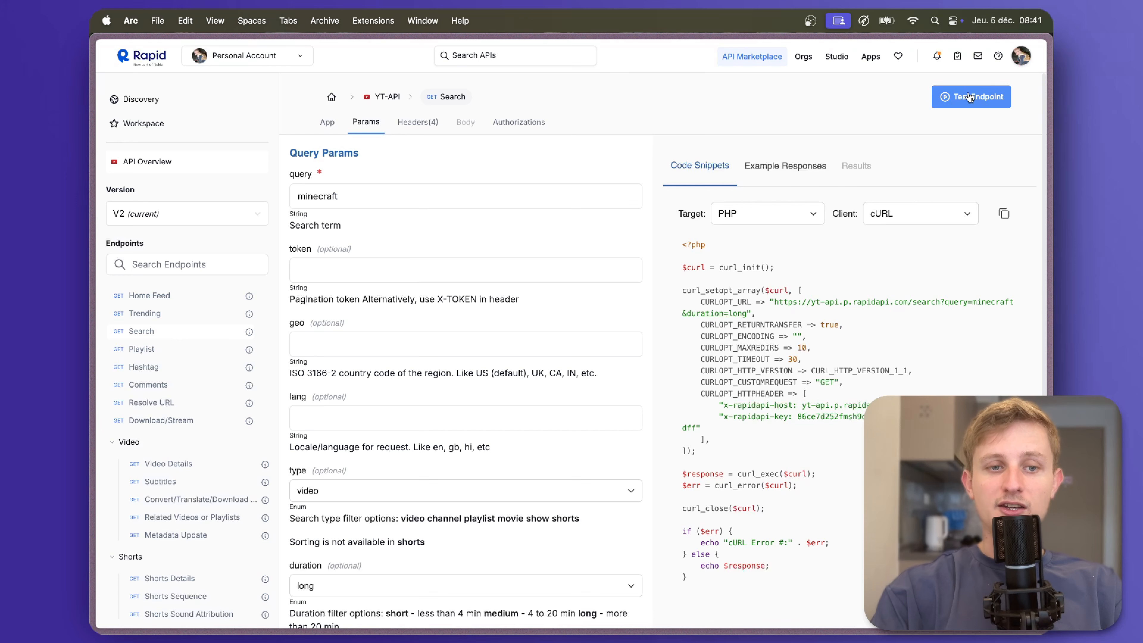
- Test the Search endpoint and expand data item 10 of the JSON response to examine the fields returned for a video
left_click(969, 97)
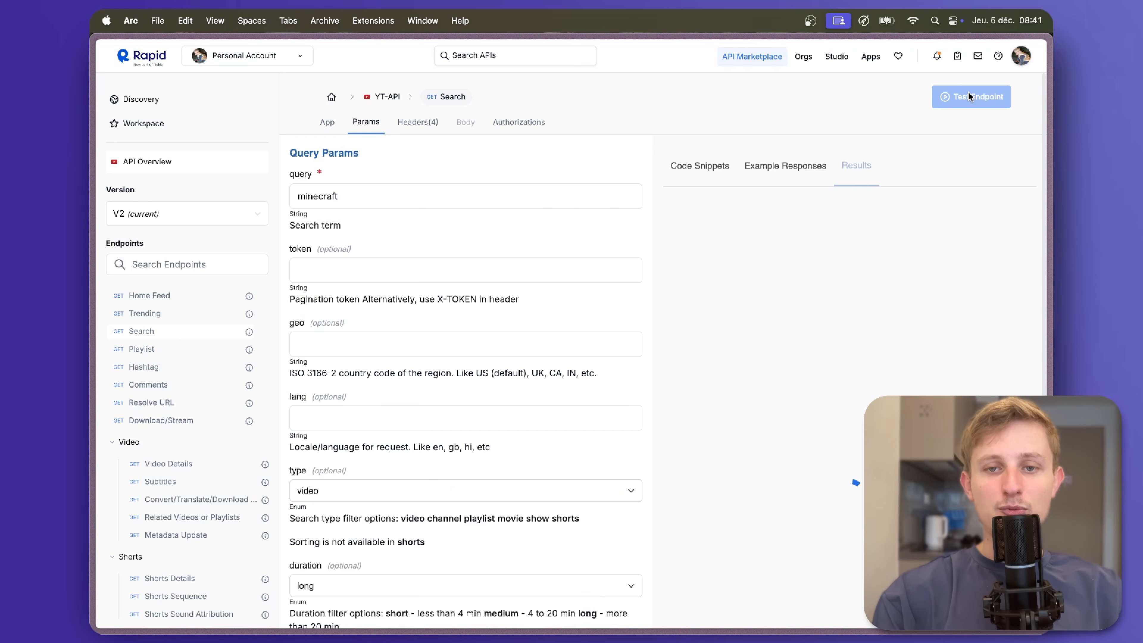
scroll(698, 305, "down", 4)
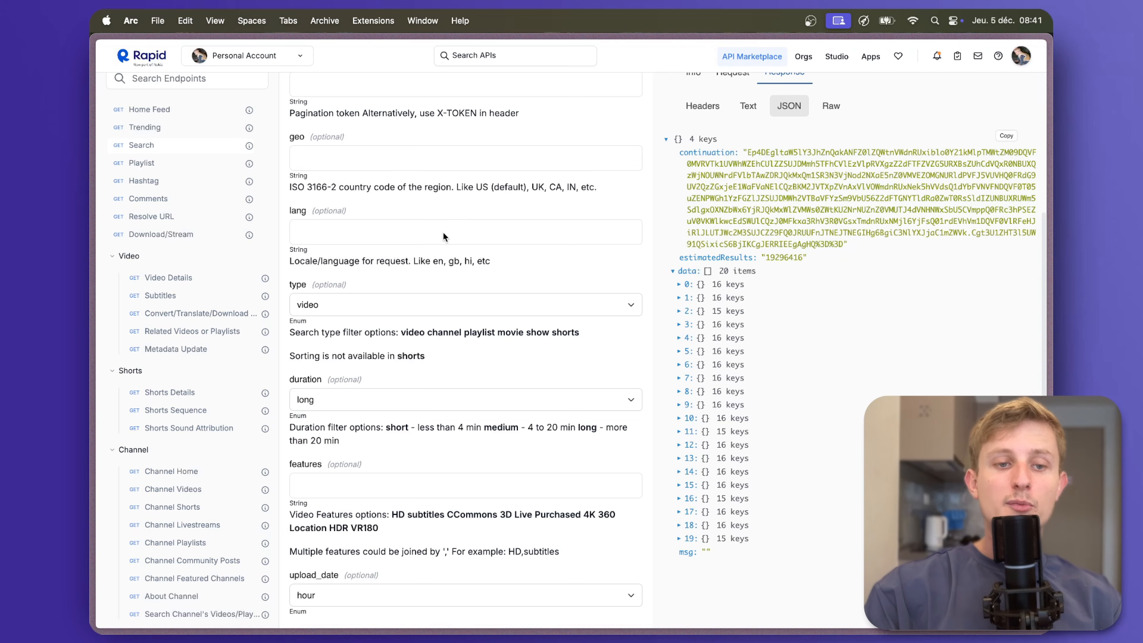
scroll(540, 316, "up", 2)
scroll(701, 464, "down", 1)
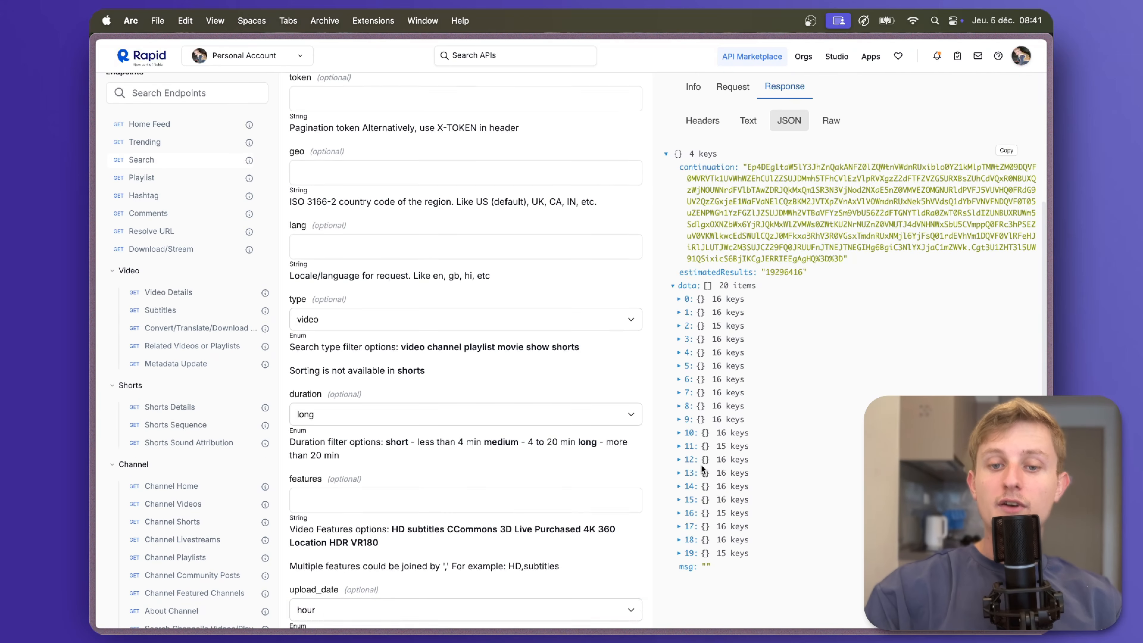
left_click(686, 419)
scroll(728, 463, "down", 3)
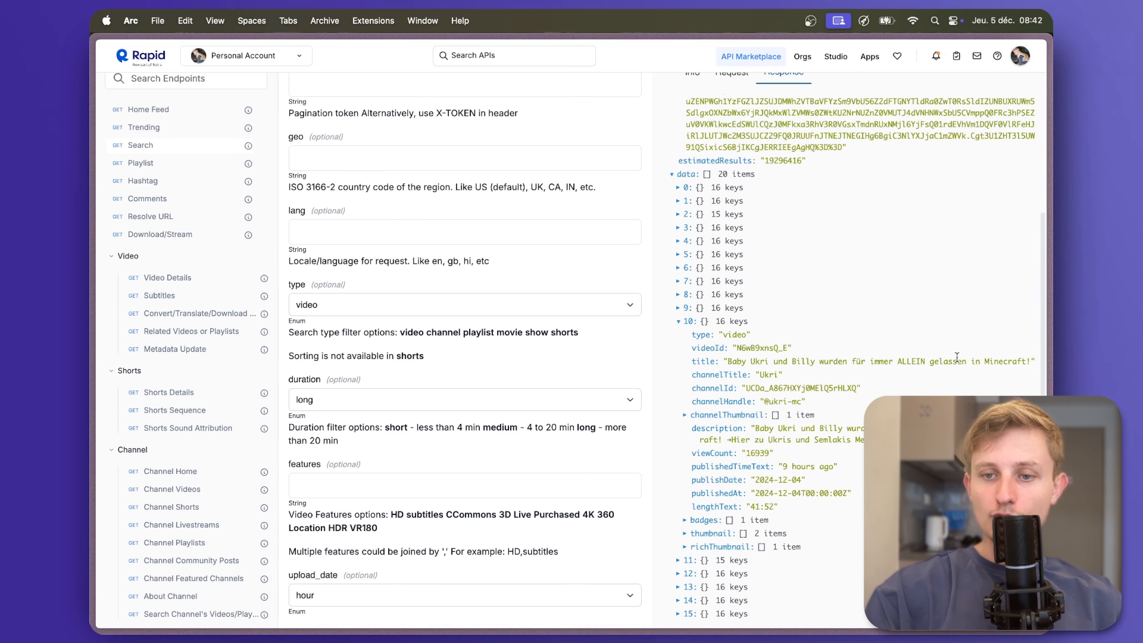
left_click_drag(1037, 359, 815, 362)
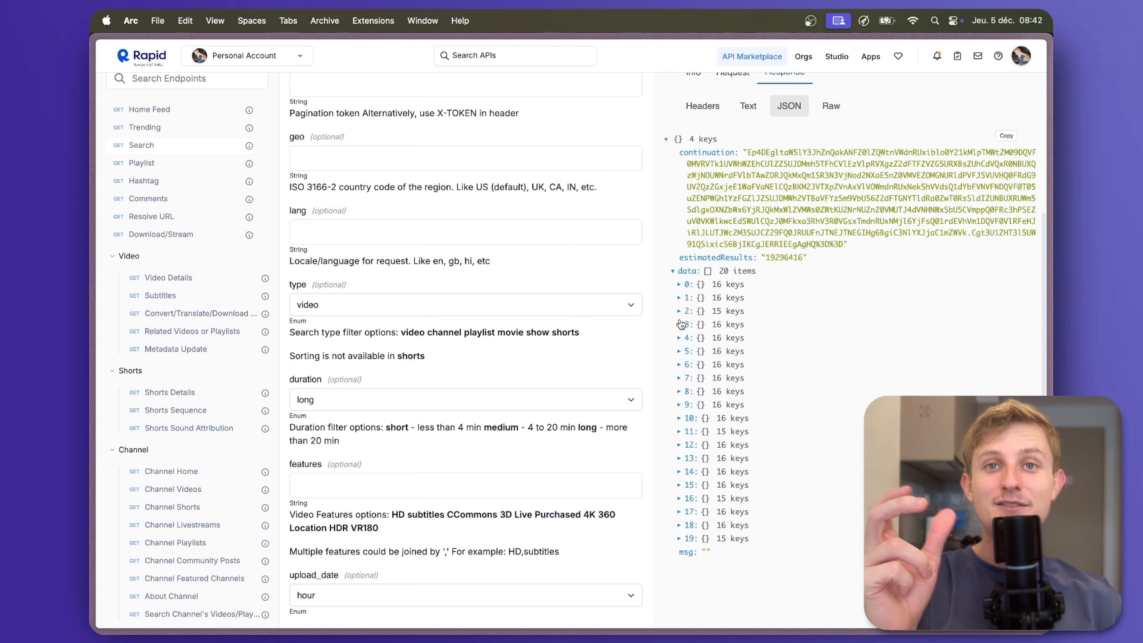
scroll(468, 373, "up", 5)
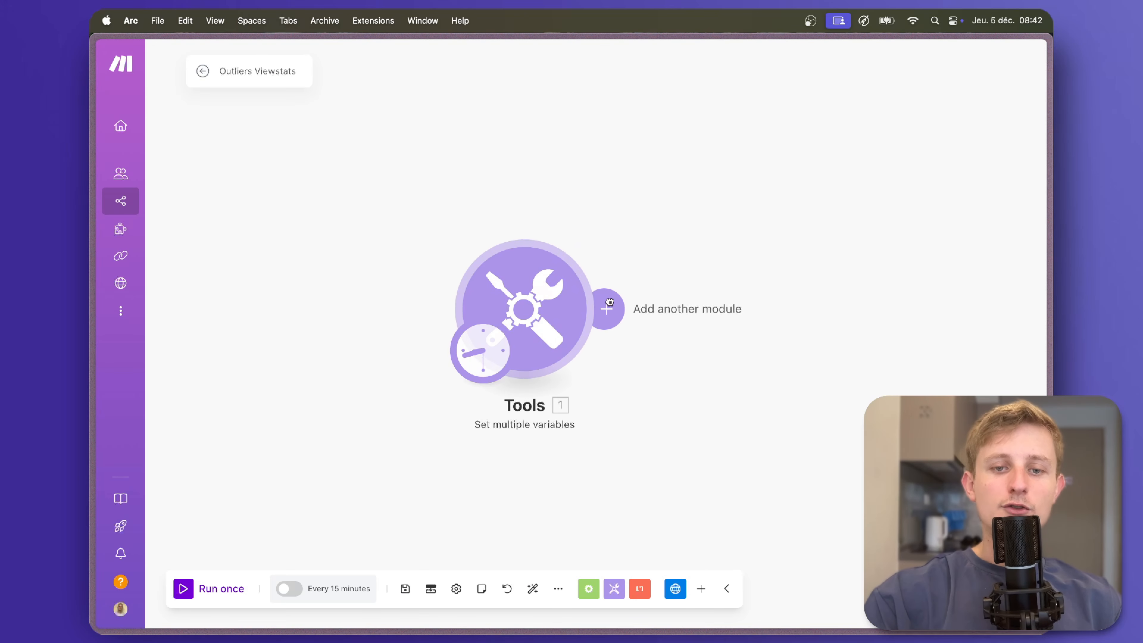
- In the Make scenario Outliers Viewstats, add an HTTP "Make a request" module after the Set multiple variables module
left_click(609, 302)
type("htt")
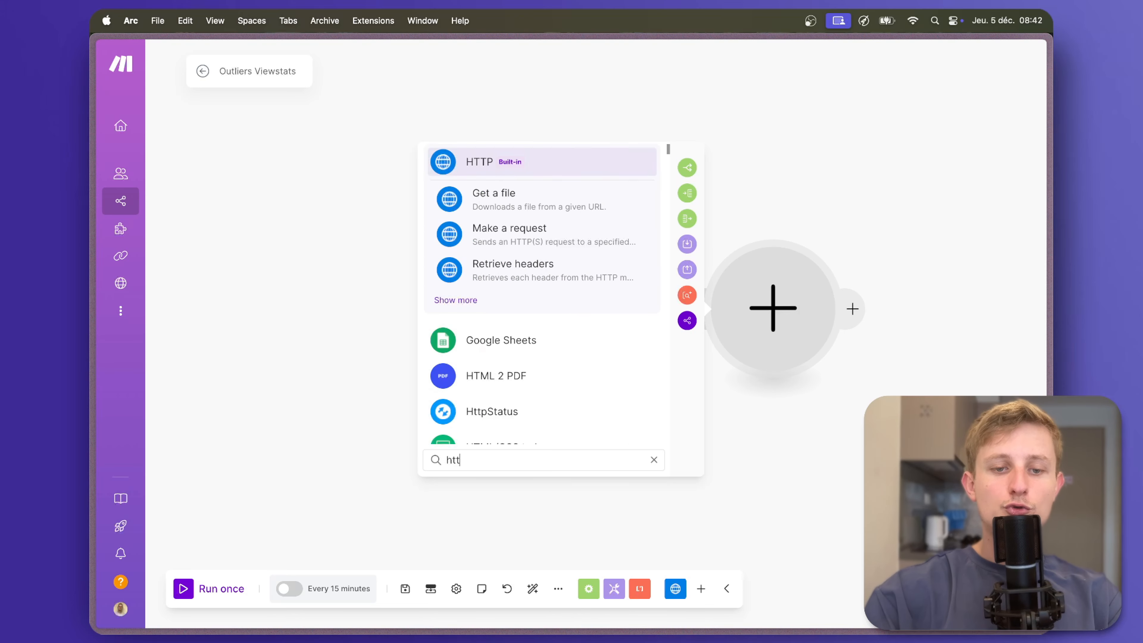
type("p")
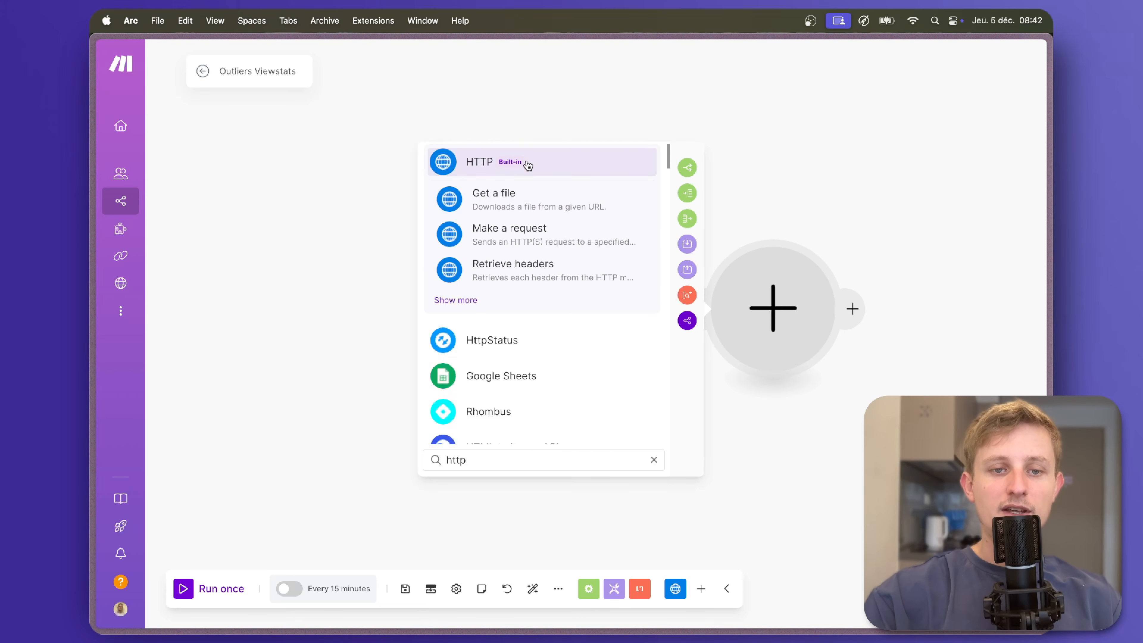
left_click(528, 166)
scroll(556, 356, "down", 5)
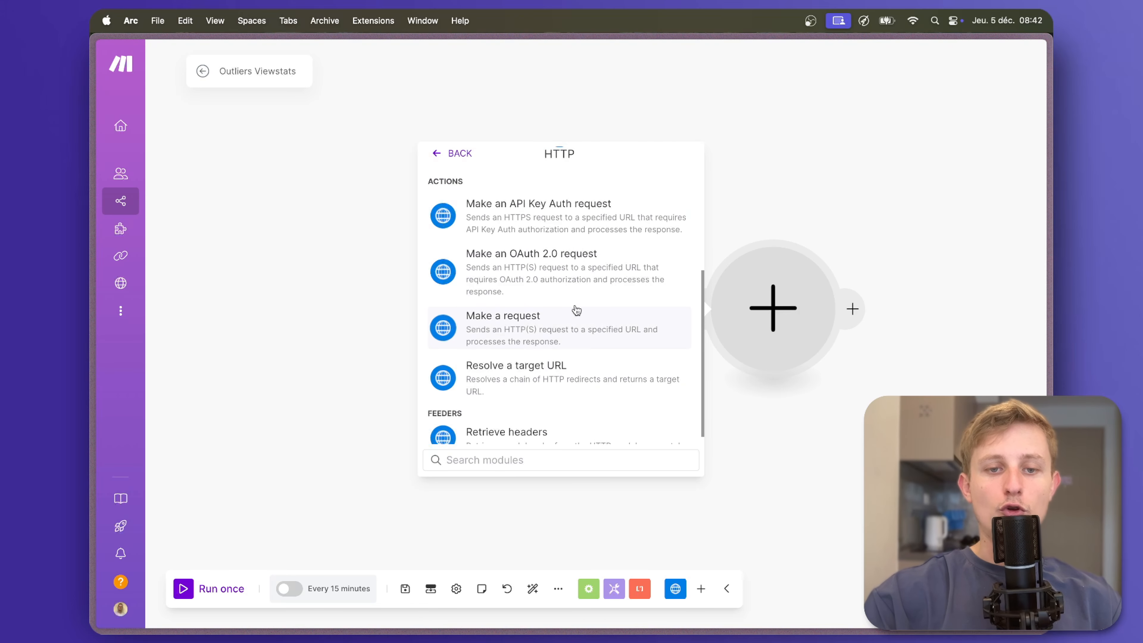
left_click(576, 332)
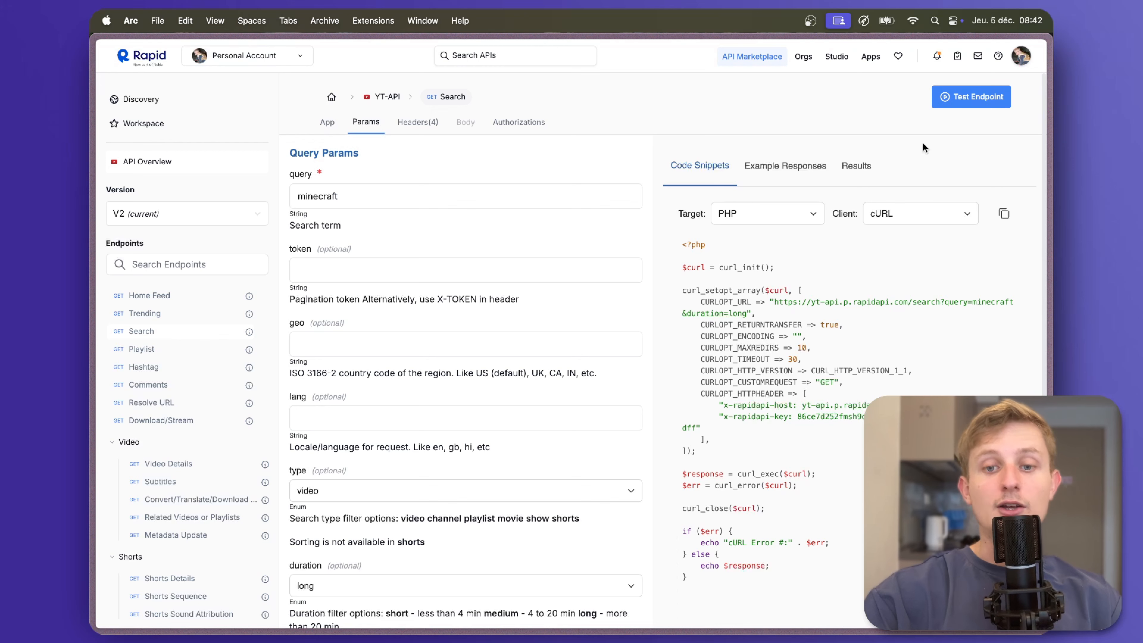
- Copy the request URL from the Search endpoint's PHP cURL snippet on Rapid and paste it as the HTTP module's URL in Make
mouse_move(92, 275)
left_click(149, 302)
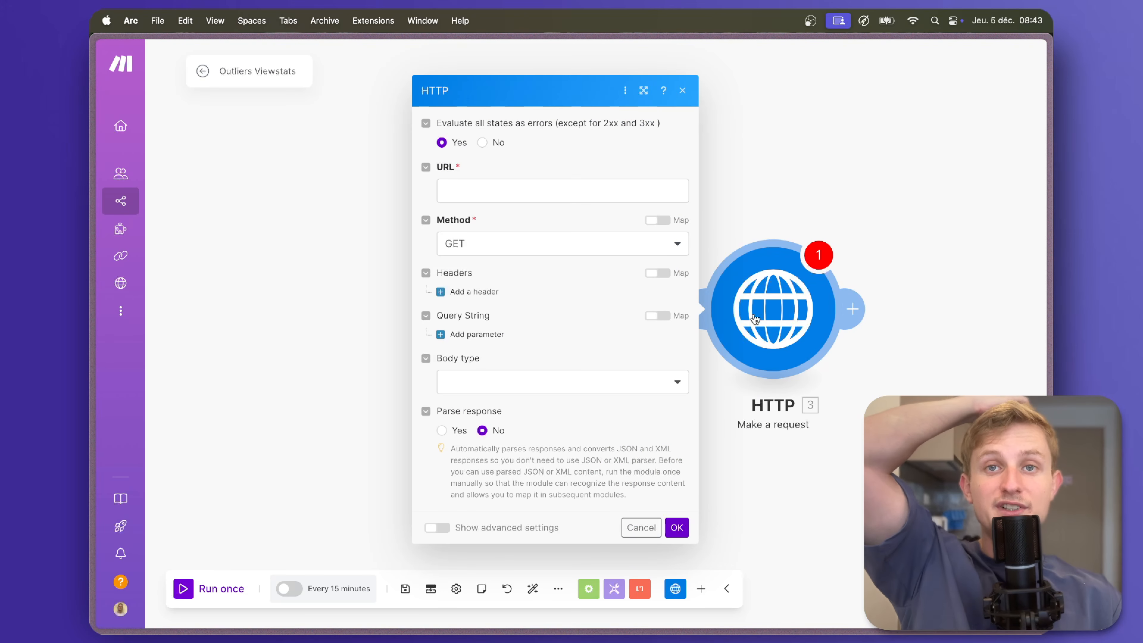
left_click(559, 194)
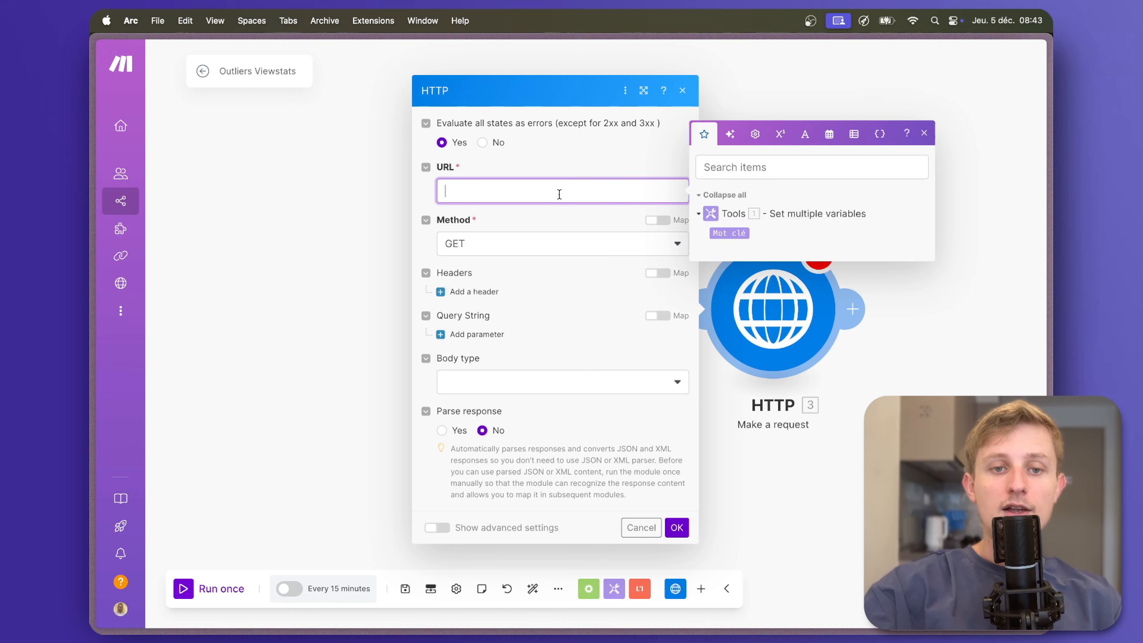
mouse_move(92, 279)
left_click(142, 253)
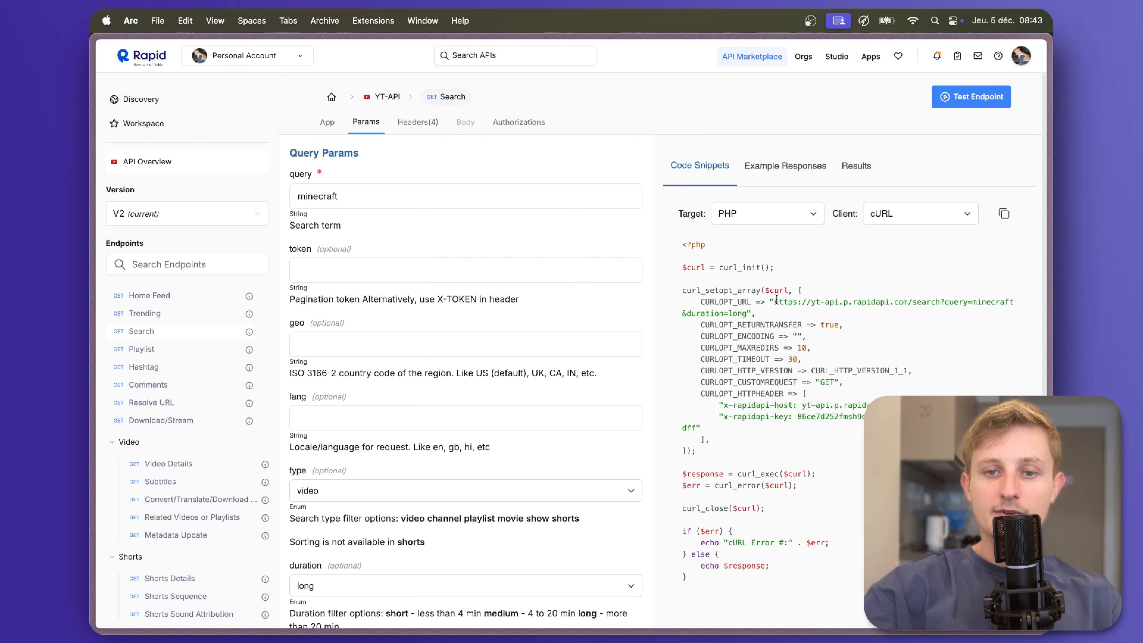
left_click_drag(775, 299, 746, 315)
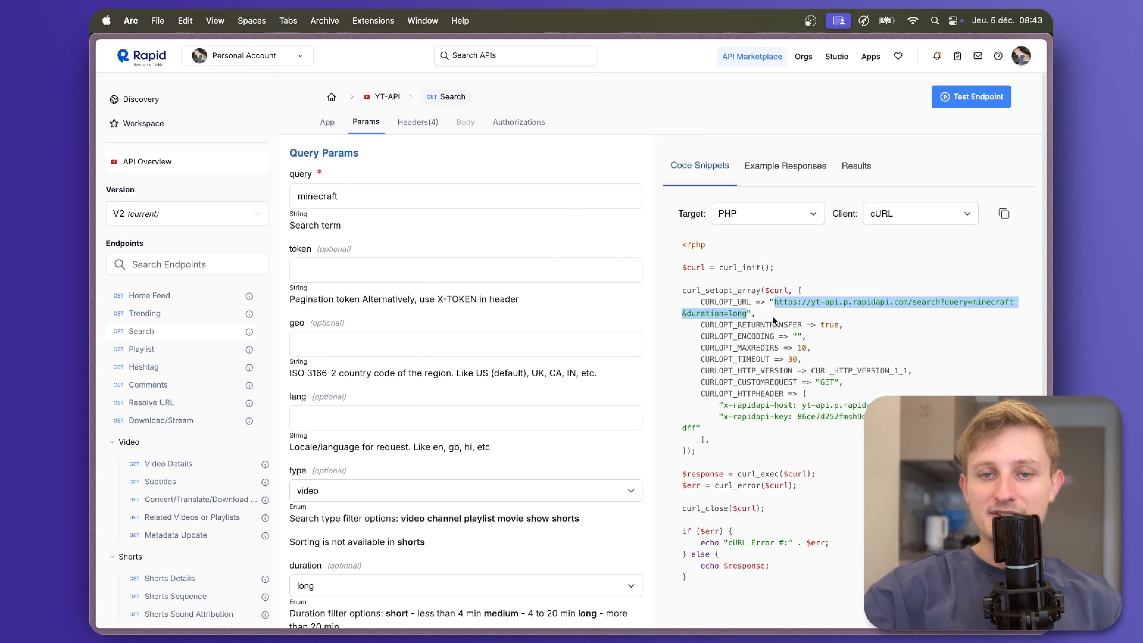
left_click(751, 220)
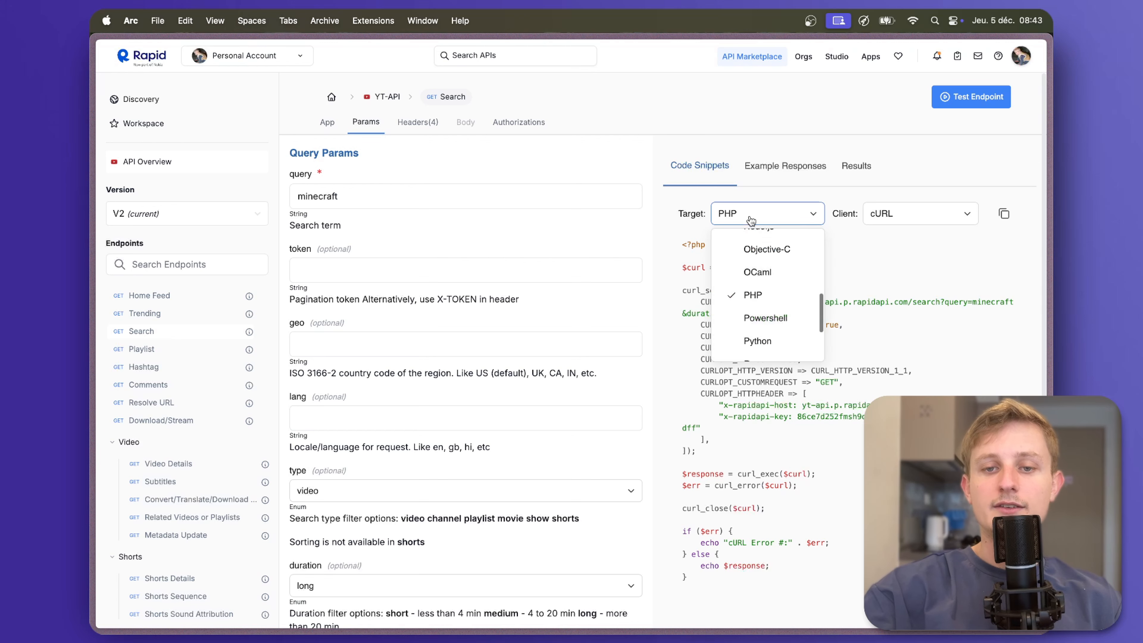
left_click(796, 222)
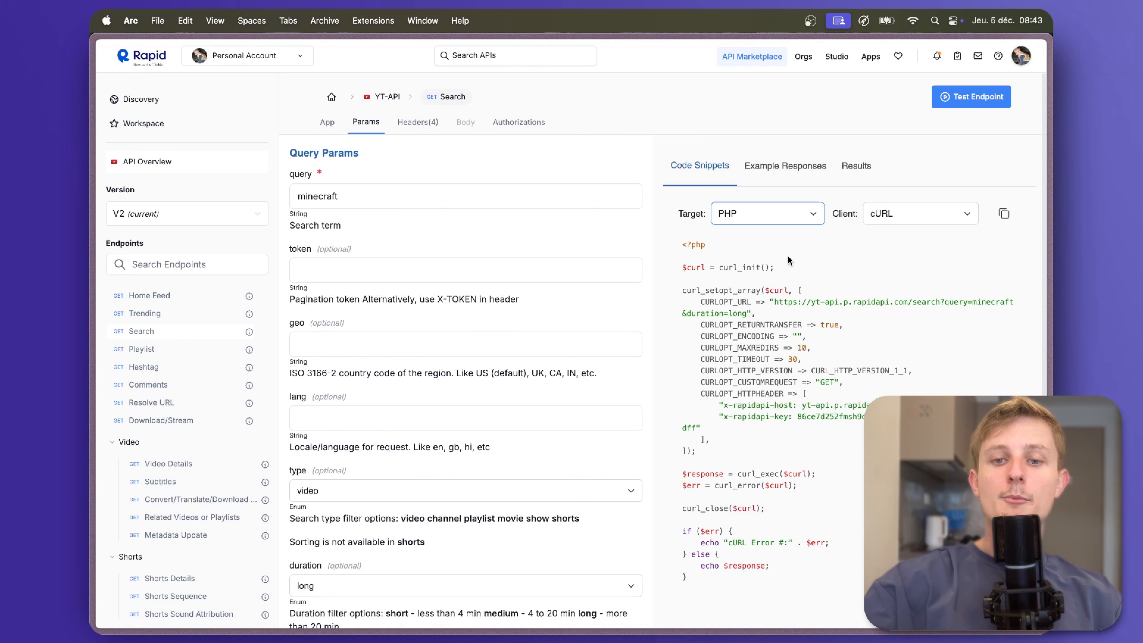
left_click(773, 301)
left_click_drag(773, 302, 743, 313)
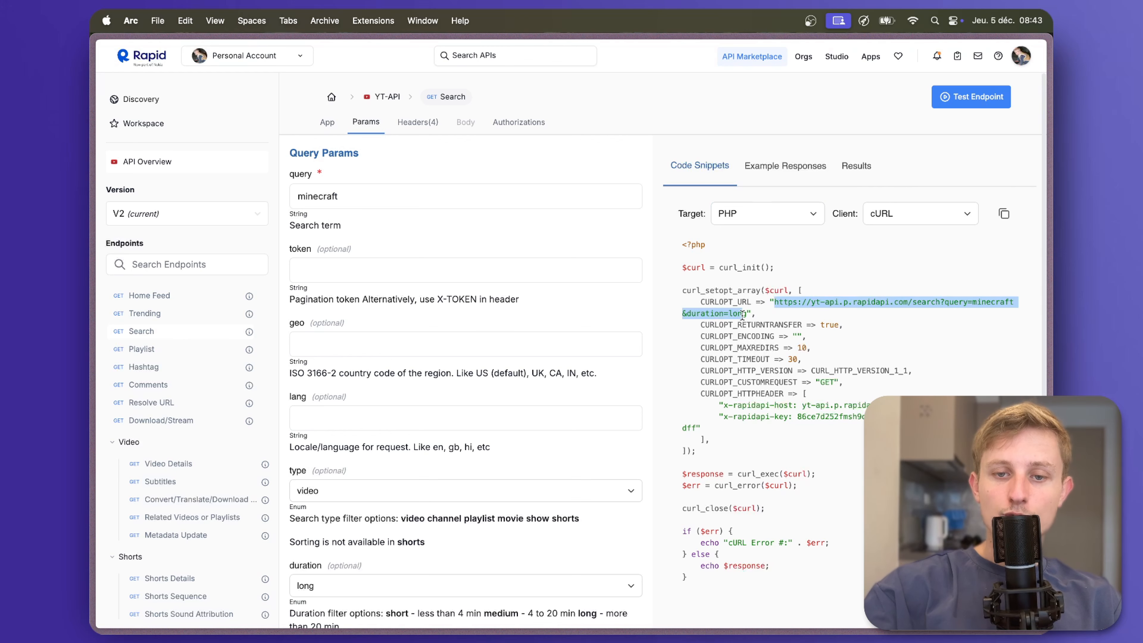
key("super+c")
mouse_move(92, 293)
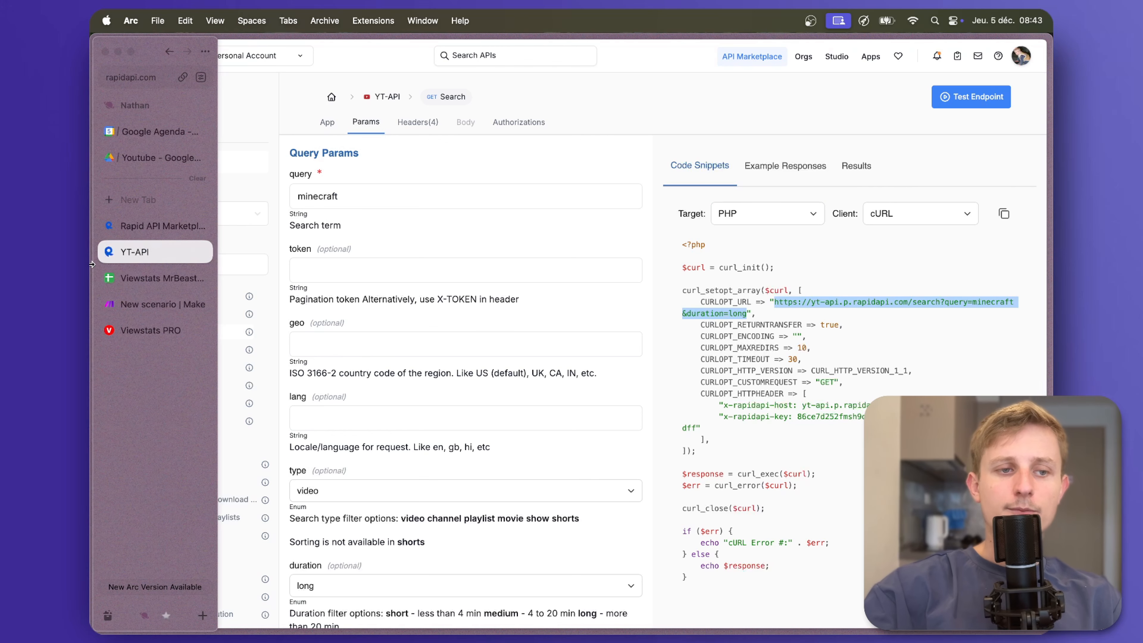
left_click(149, 307)
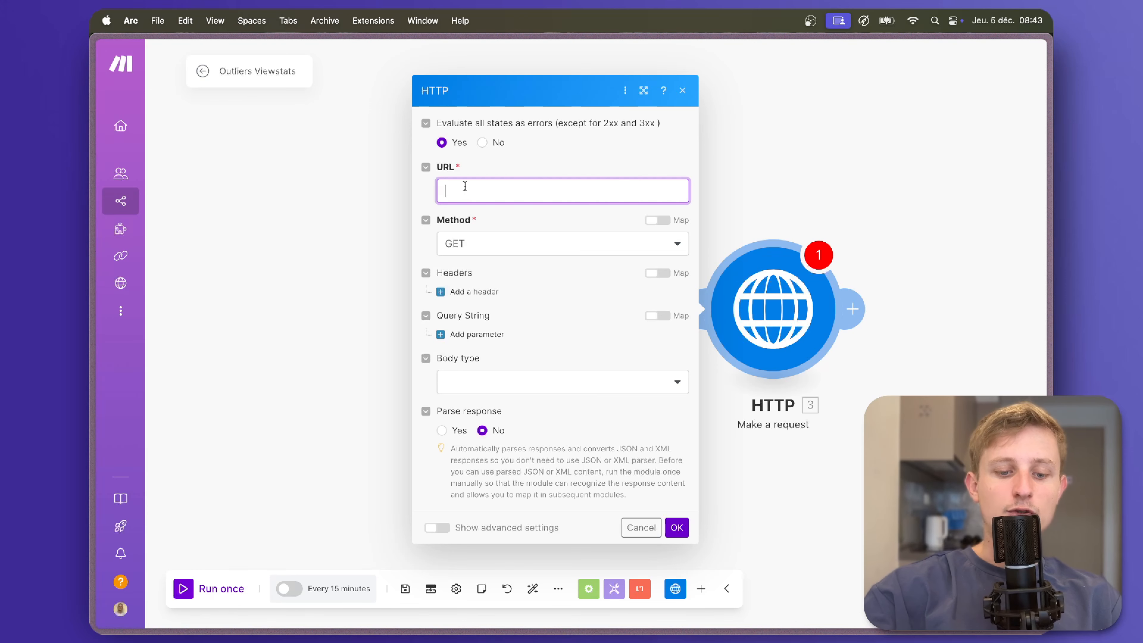
key("super+v")
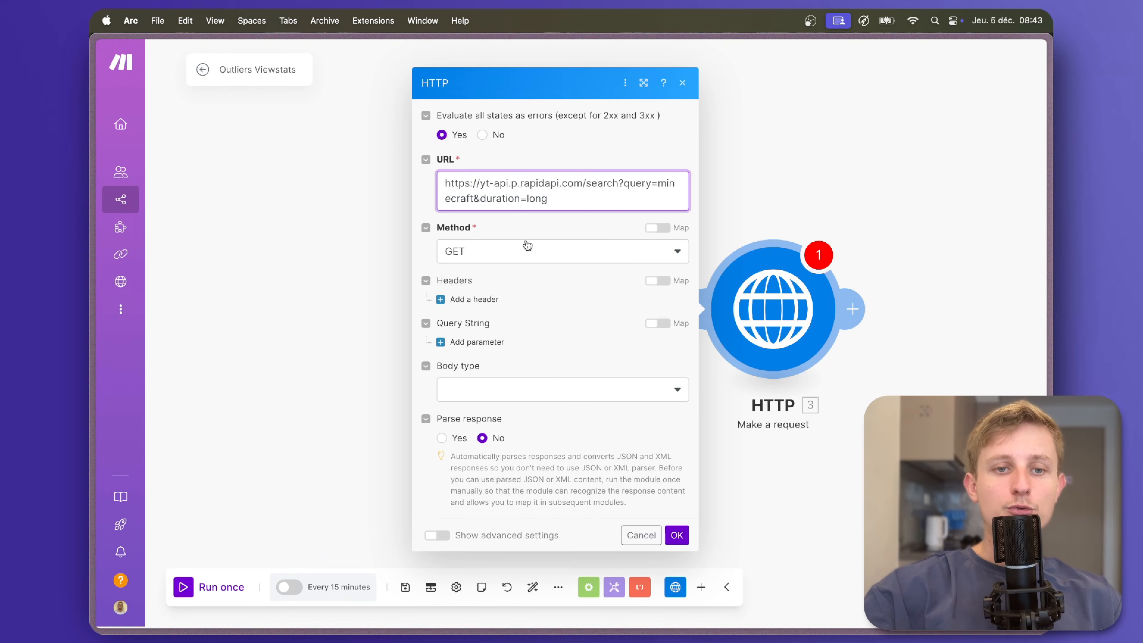
- Add two headers to the HTTP module, giving the first the name "x-rapidapi-host" and the value "yt-api.p.rapidapi.com" copied from Rapid's snippet
left_click(475, 301)
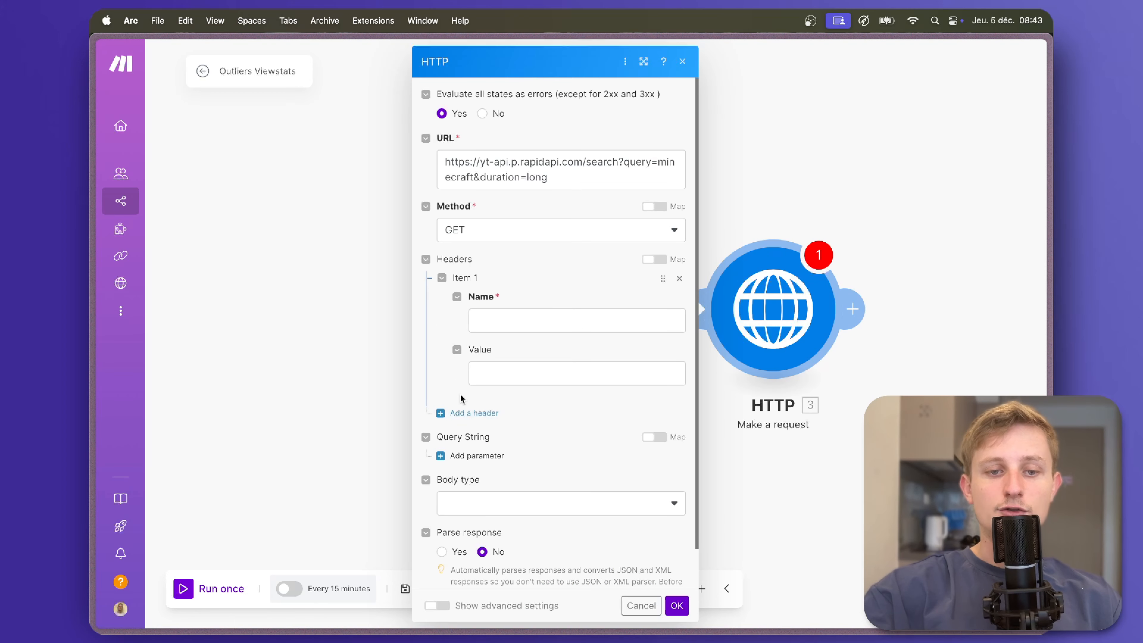
left_click(470, 415)
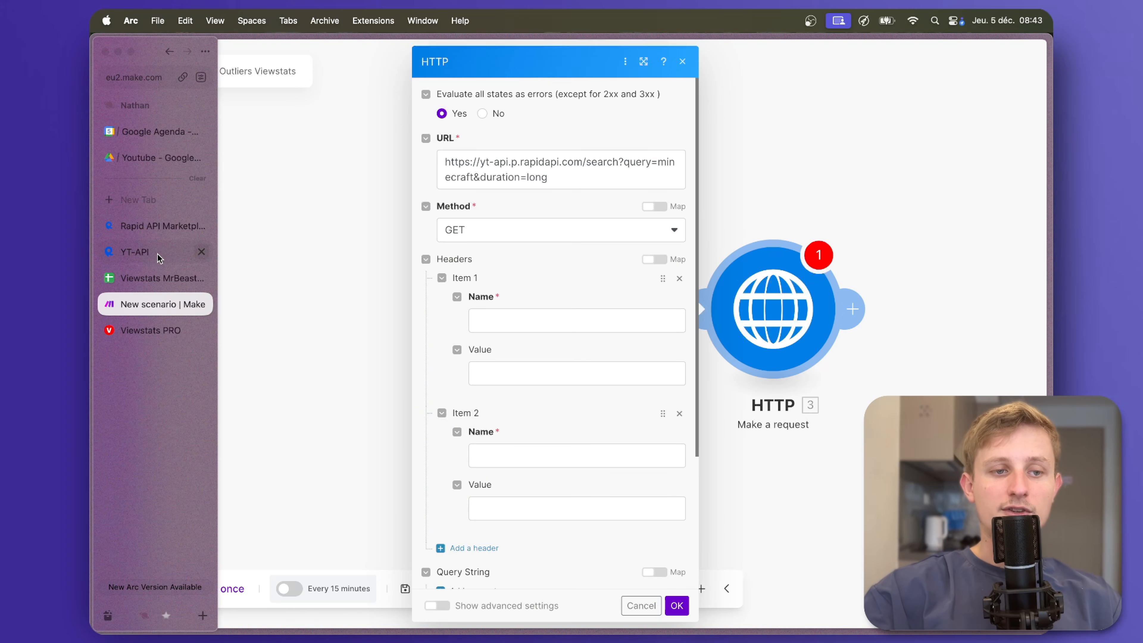
left_click(158, 254)
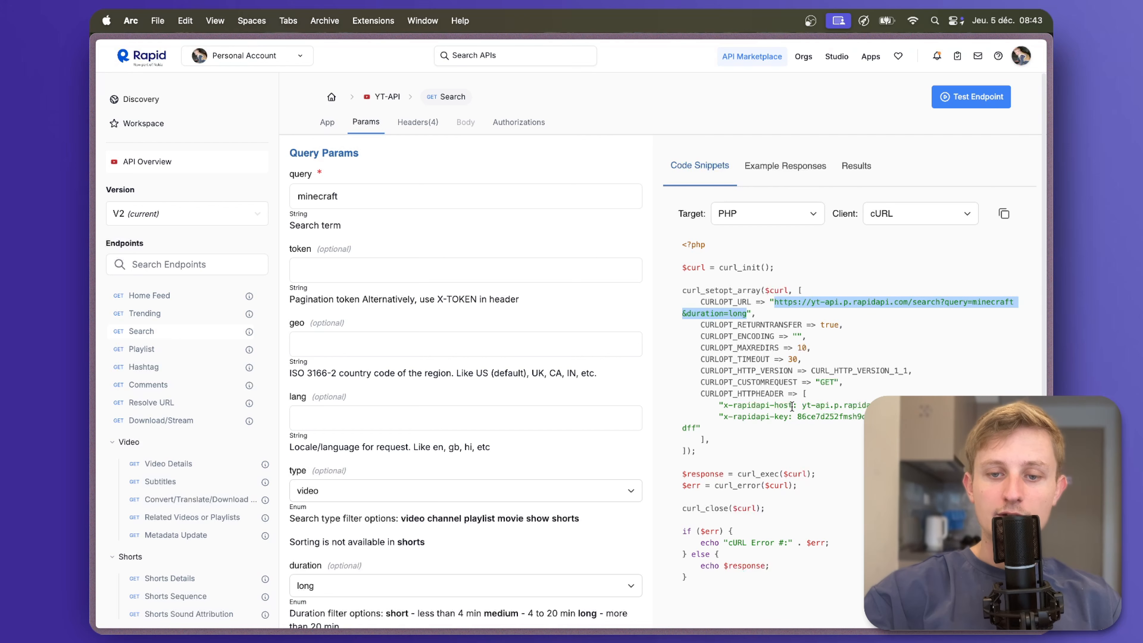
left_click_drag(792, 405, 730, 405)
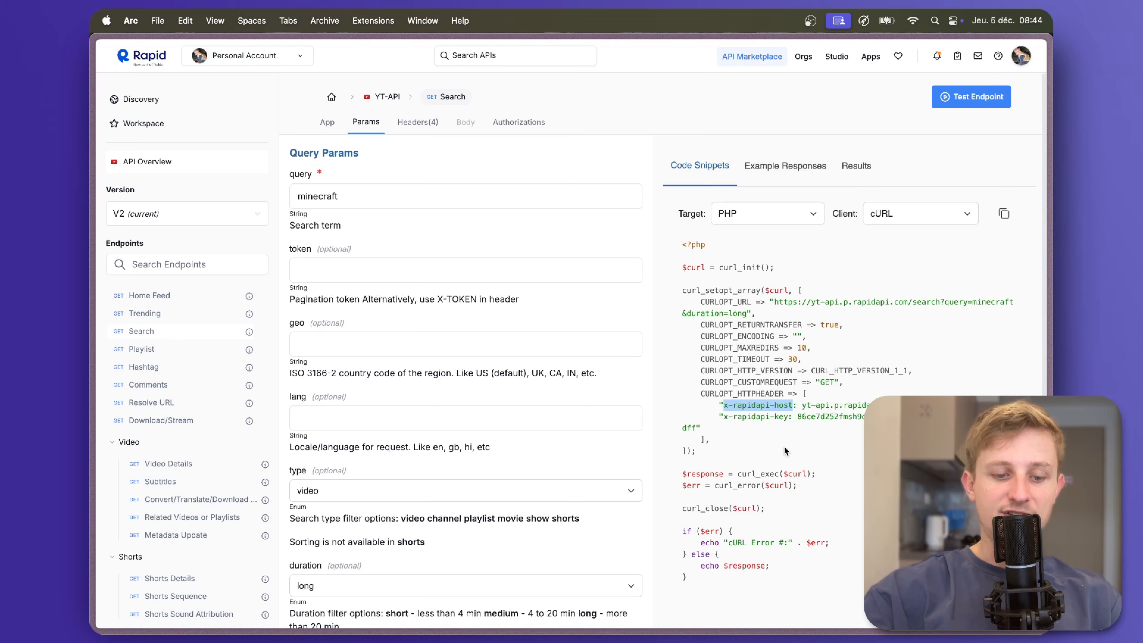
mouse_move(92, 252)
left_click(144, 252)
left_click(519, 318)
key("cmd+v")
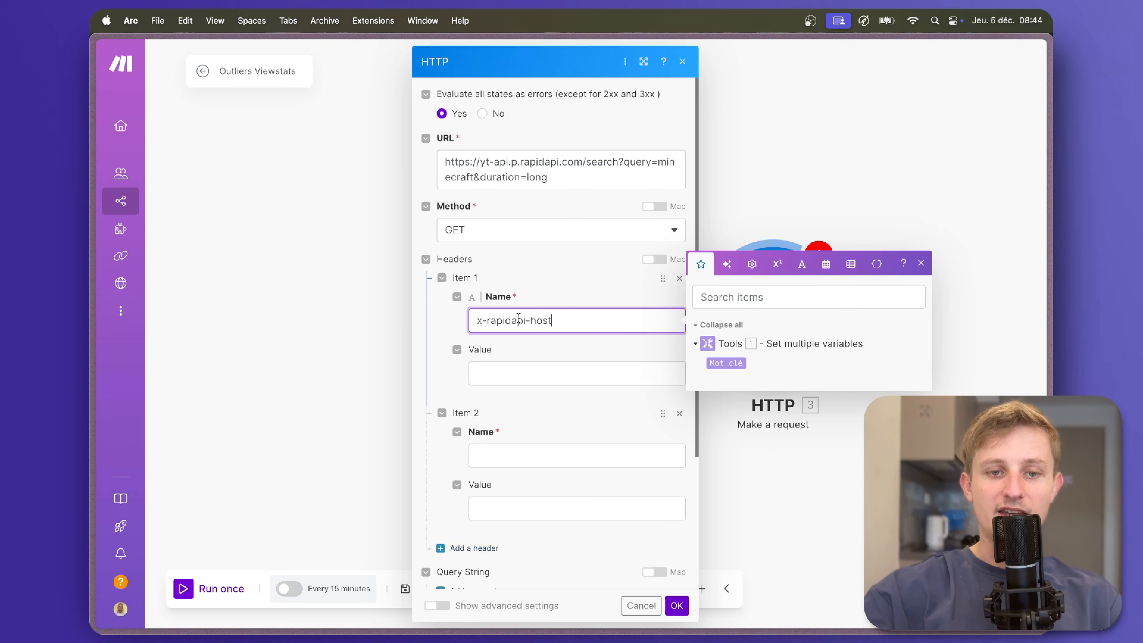
left_click(145, 252)
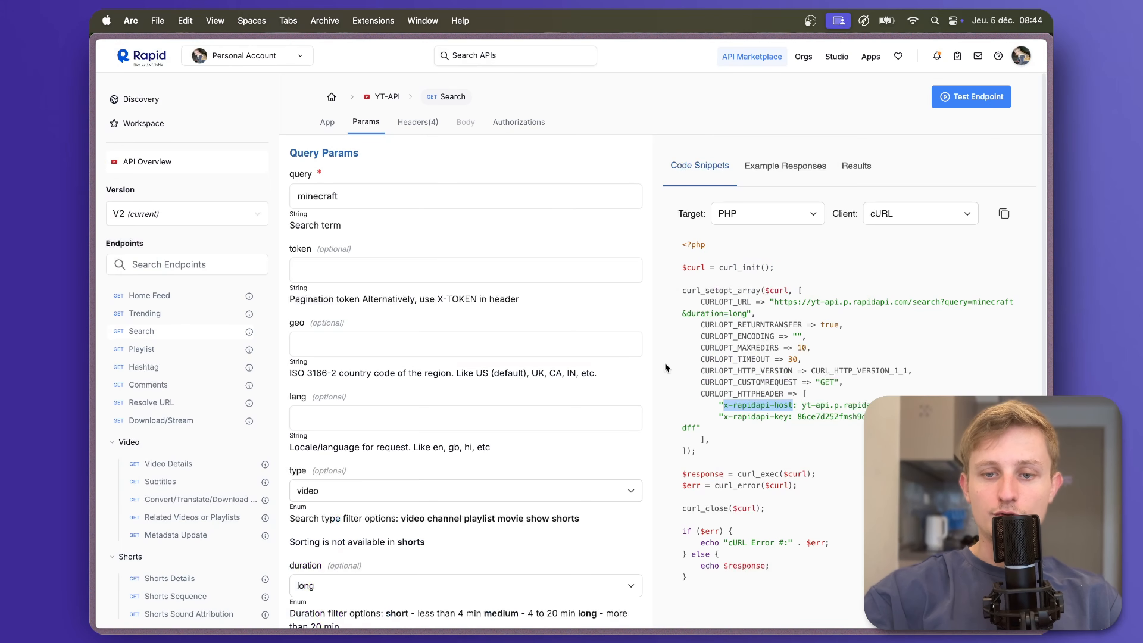
left_click_drag(802, 405, 875, 405)
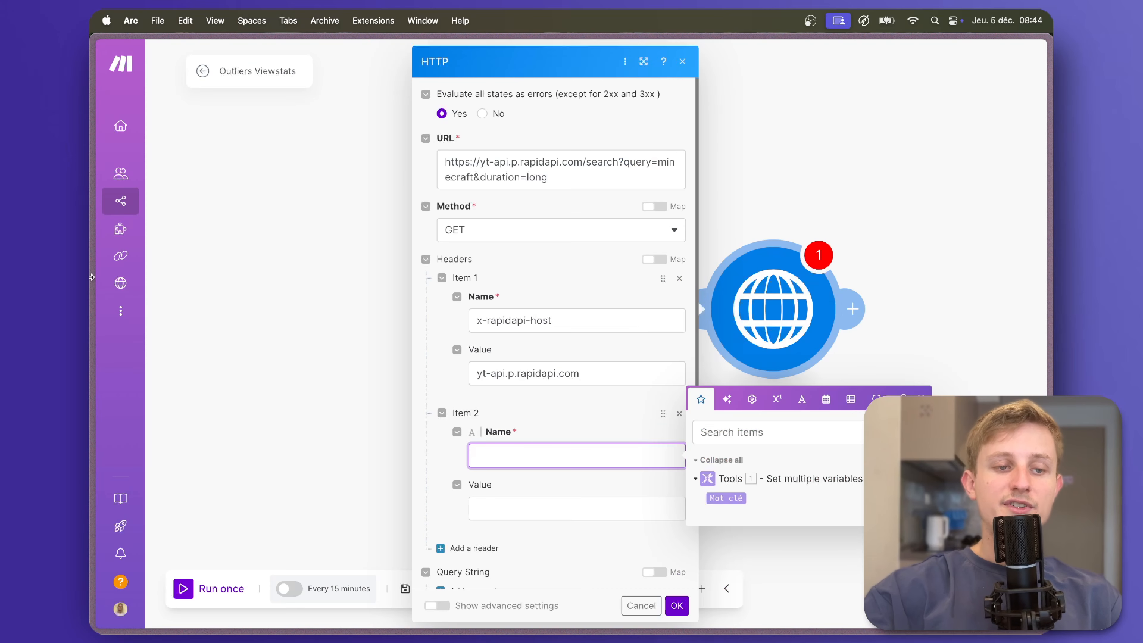
- Name the second header "x-rapidapi-key" and paste the API key from Rapid's snippet as its value
mouse_move(92, 277)
left_click(144, 251)
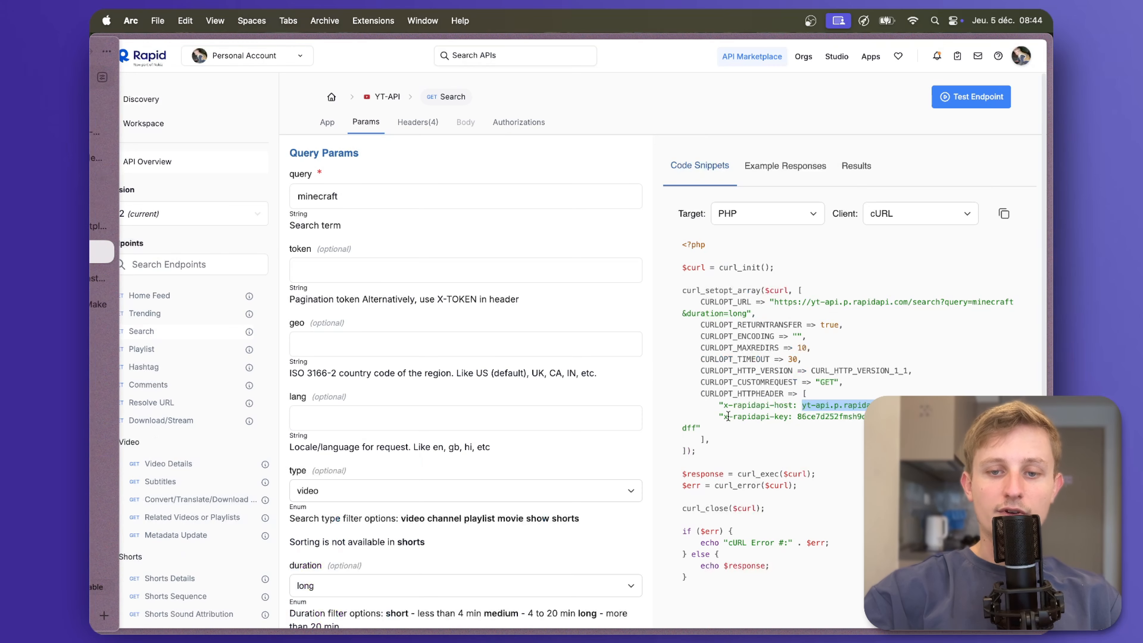
left_click_drag(724, 416, 777, 418)
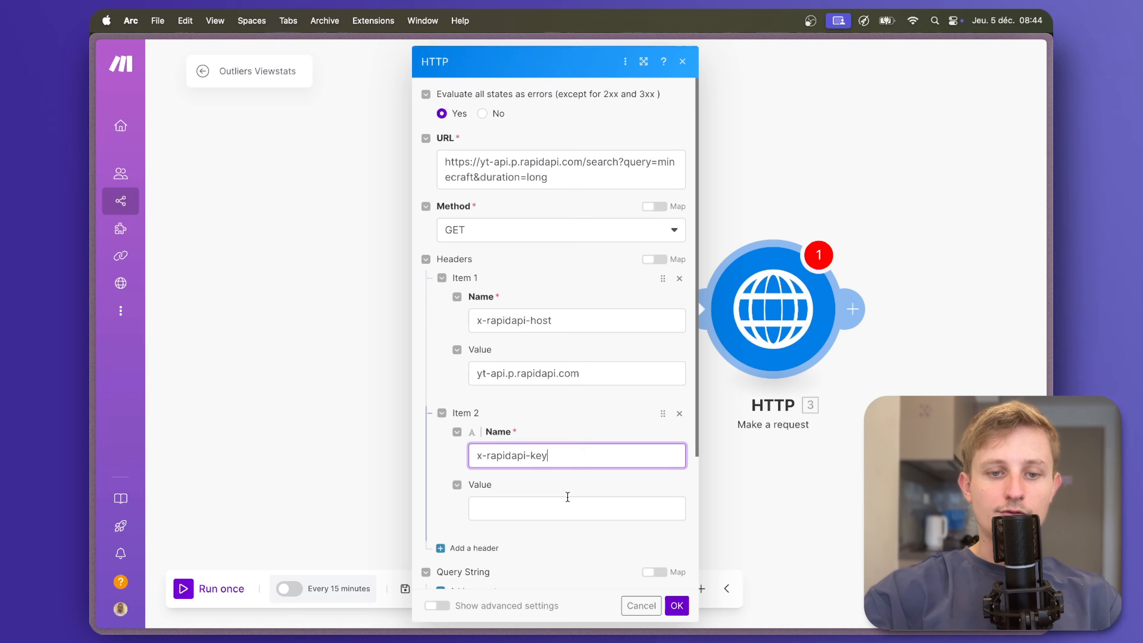
left_click(567, 507)
mouse_move(92, 288)
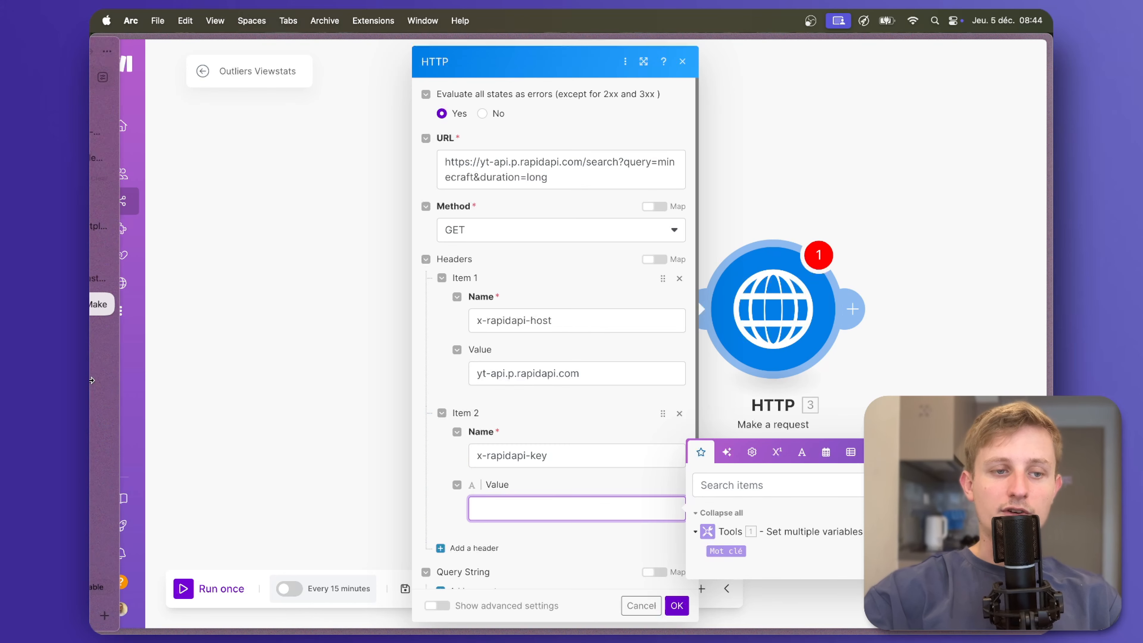
left_click(144, 251)
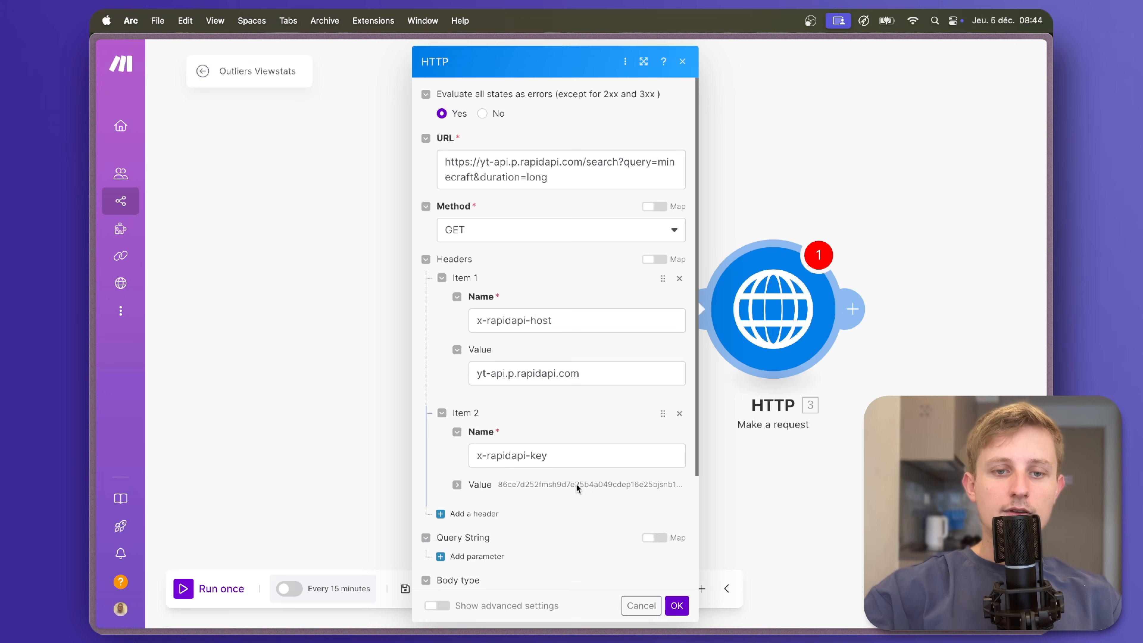
- Turn on response parsing for the HTTP request module
scroll(576, 484, "down", 3)
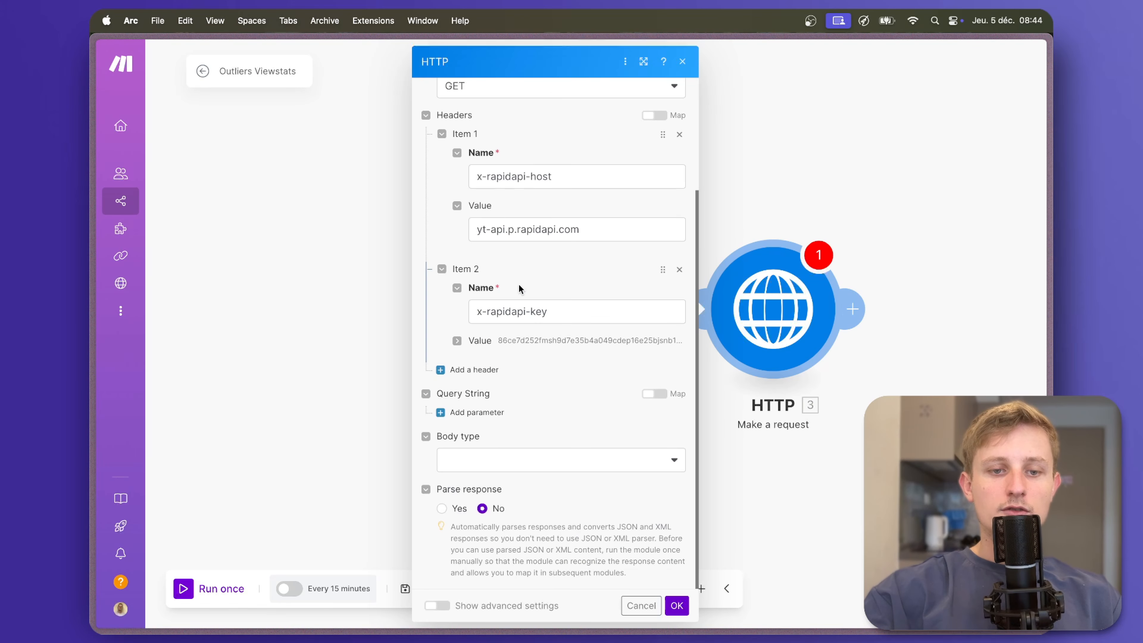
left_click(443, 507)
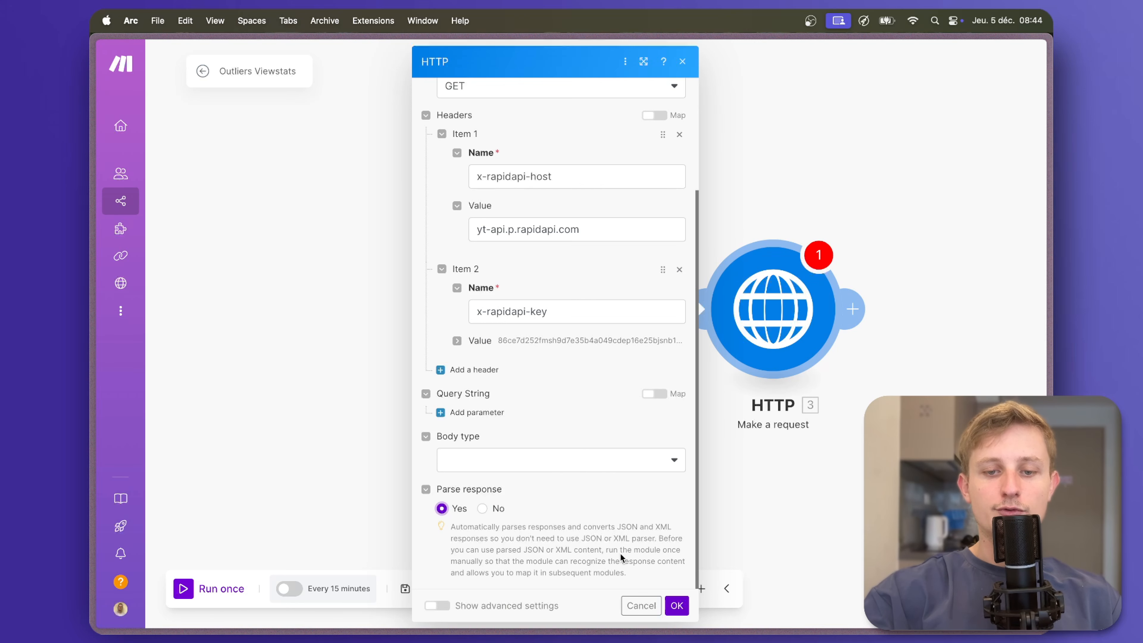
scroll(621, 559, "up", 3)
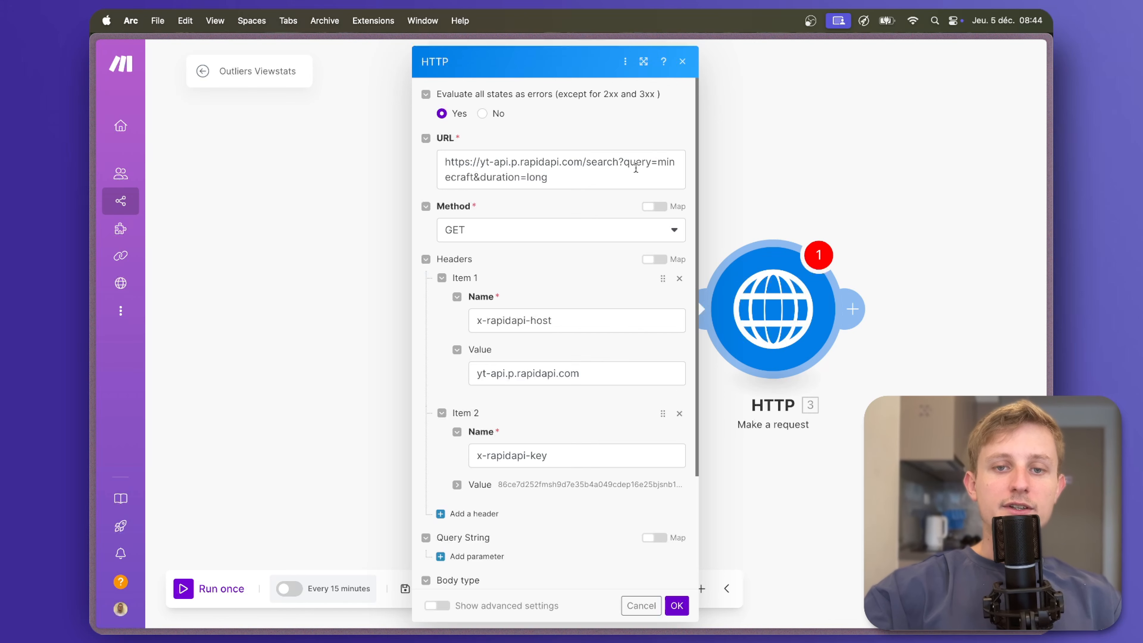
- Compare the keyword in the HTTP module's URL with the query parameter of Rapid's Search endpoint, and return to the Make scenario
left_click(658, 161)
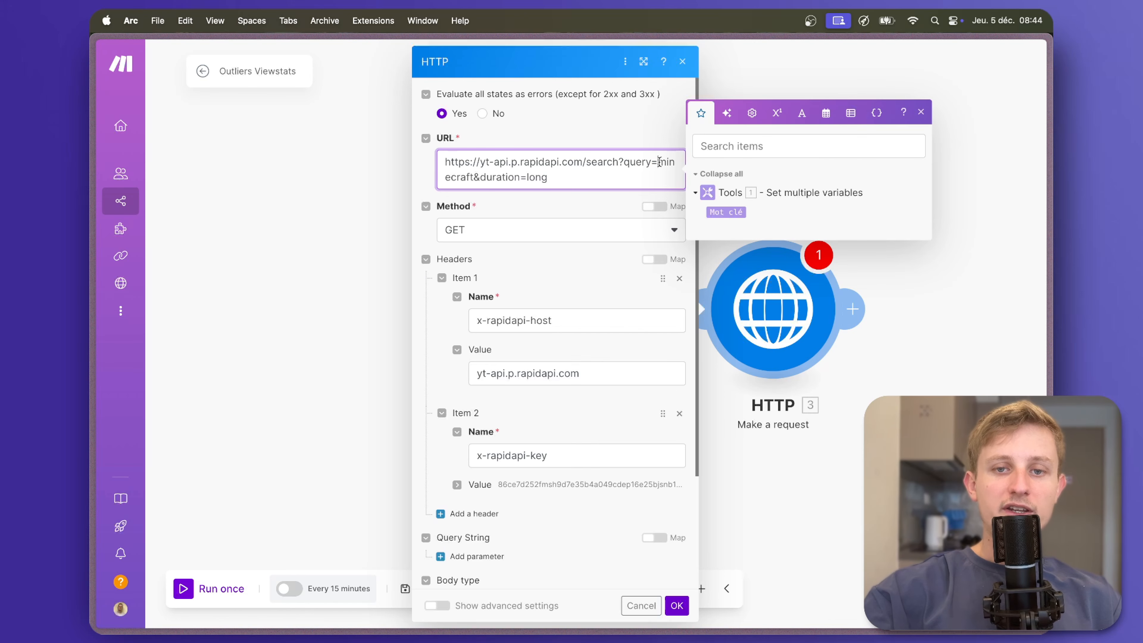
left_click_drag(658, 161, 479, 172)
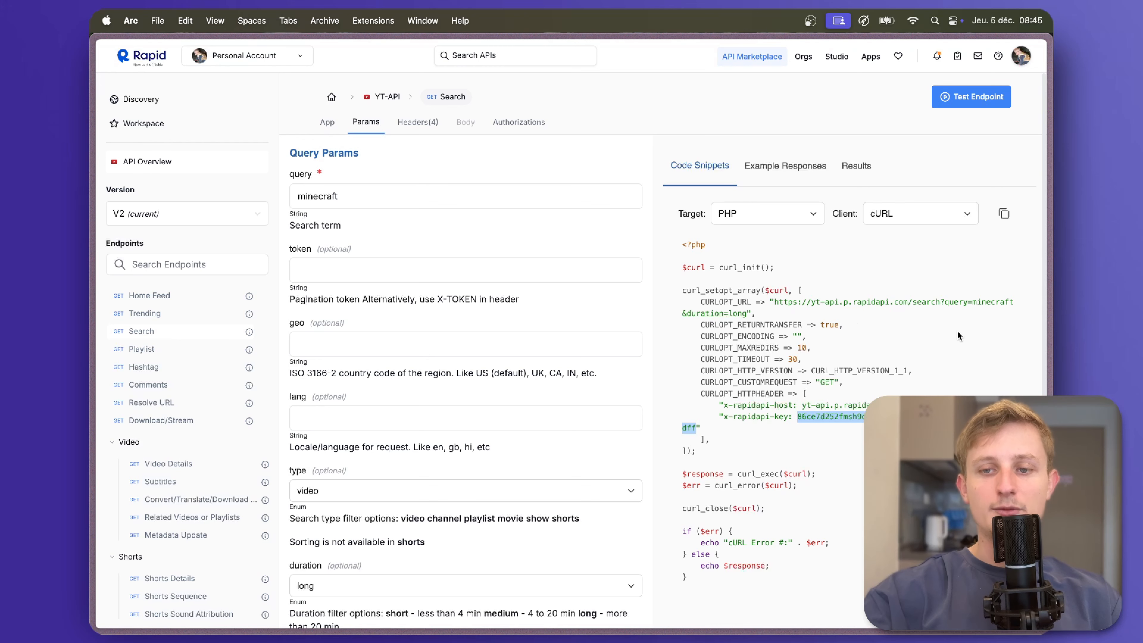
mouse_move(96, 315)
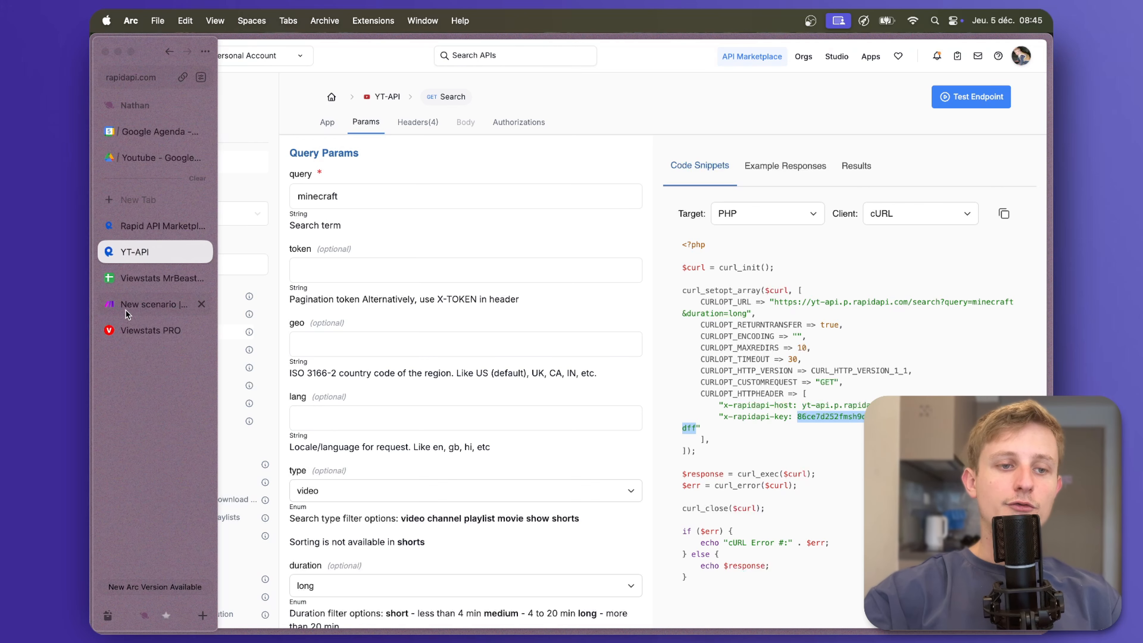
left_click(145, 330)
left_click(139, 310)
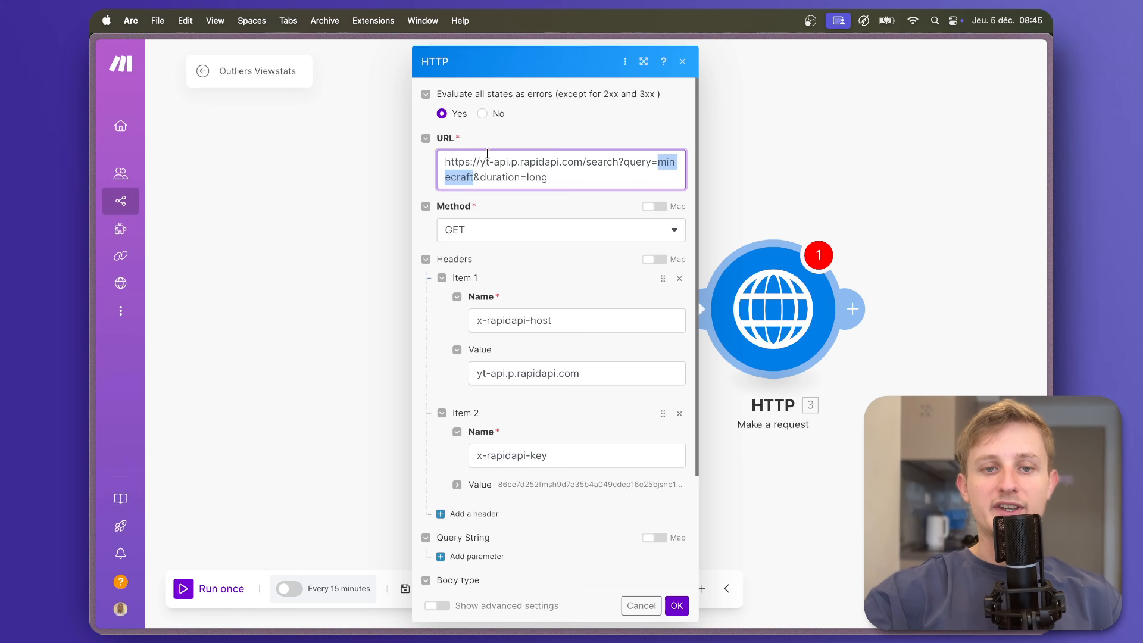
left_click(756, 176)
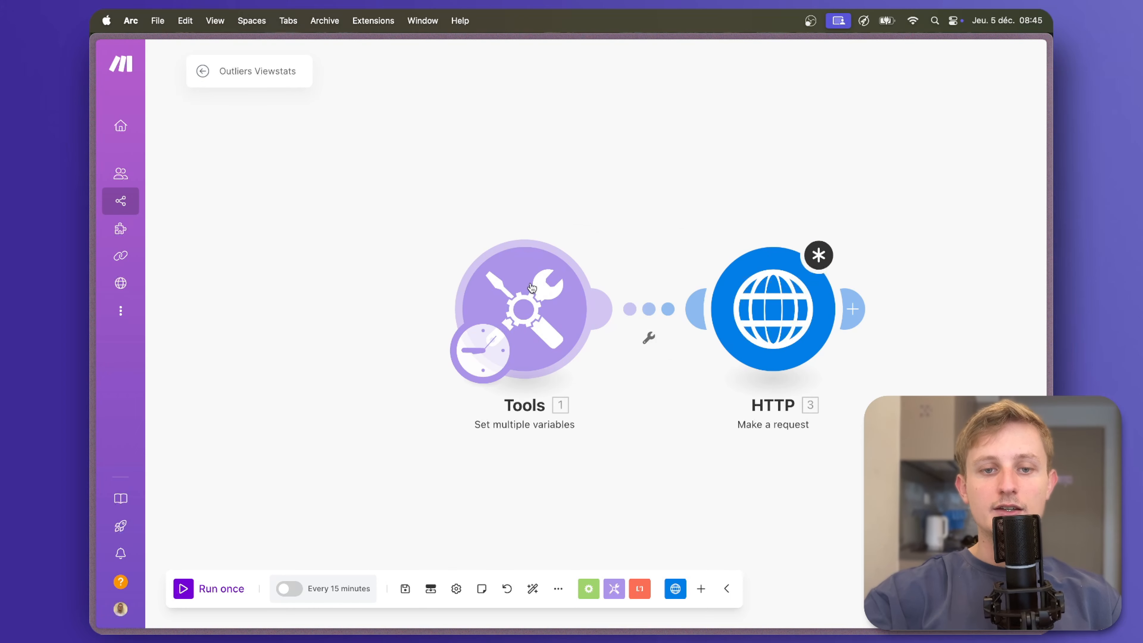
- Set the value of the Mot clé variable in the Set multiple variables module to "Football"
left_click(537, 319)
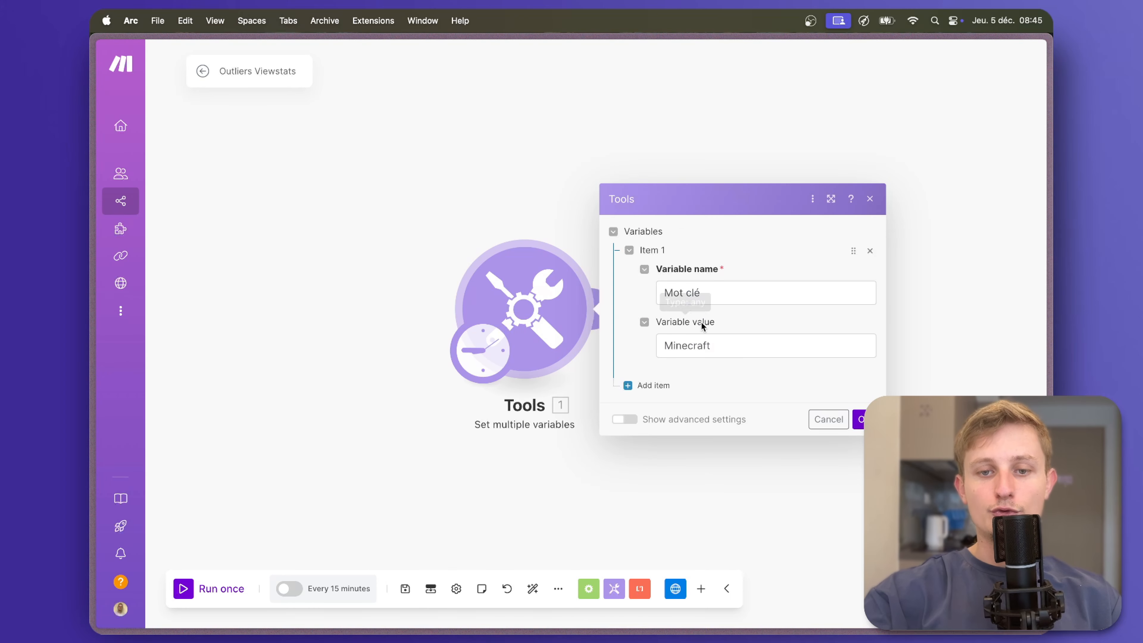
left_click(723, 345)
left_click_drag(723, 345, 633, 350)
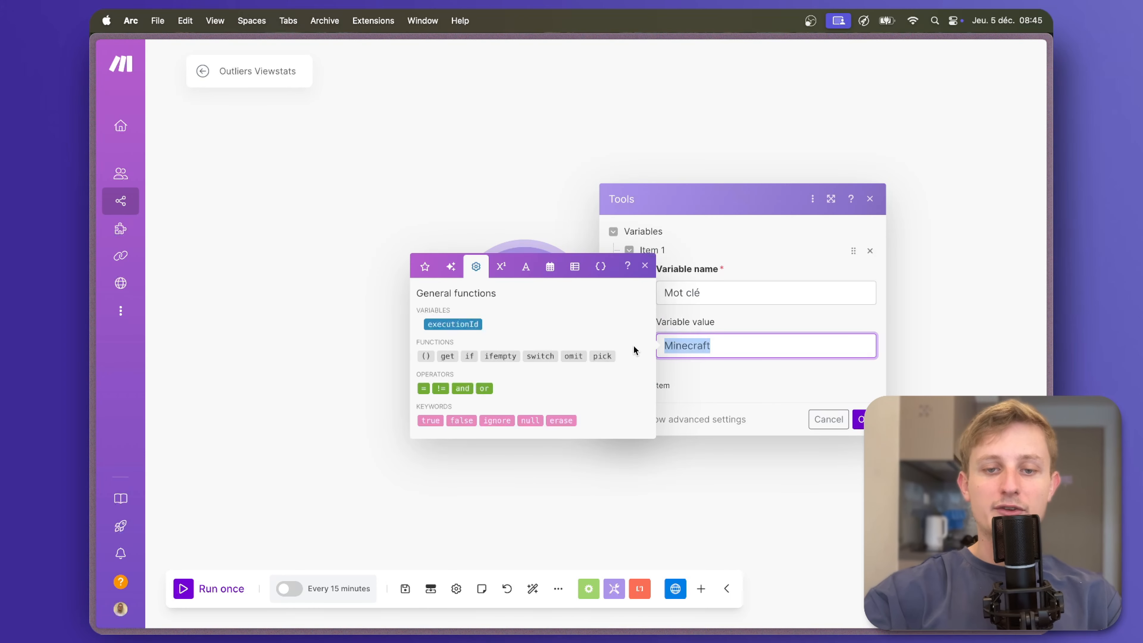
type("Football")
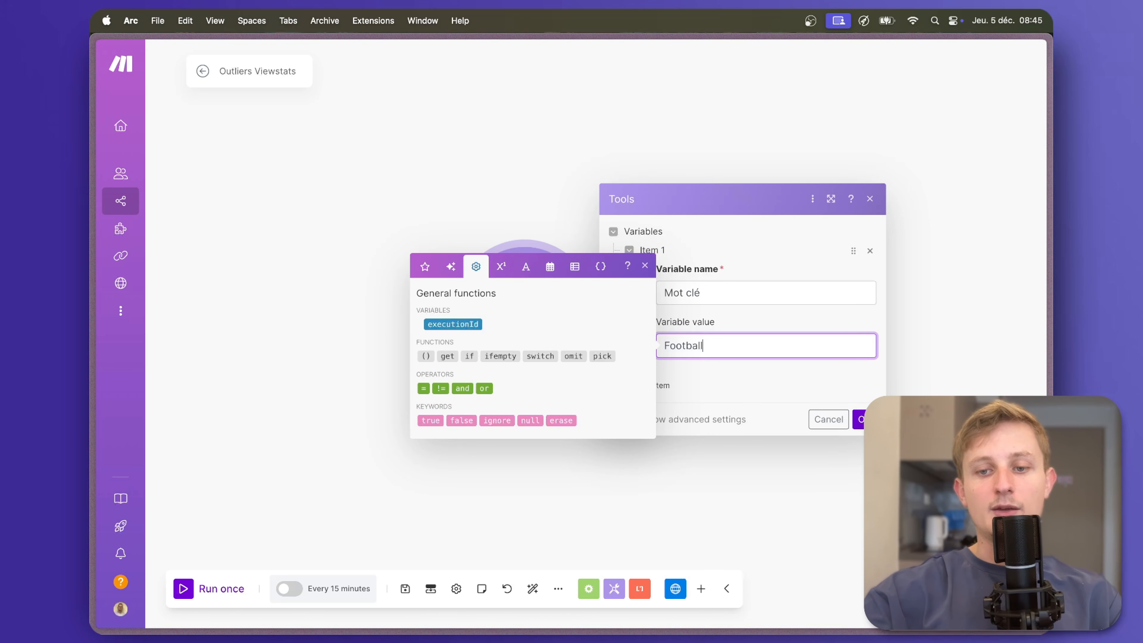
key("Escape")
left_click(867, 419)
- Replace "minecraft" in the HTTP module's request URL with the Mot clé variable and save the module
left_click(769, 328)
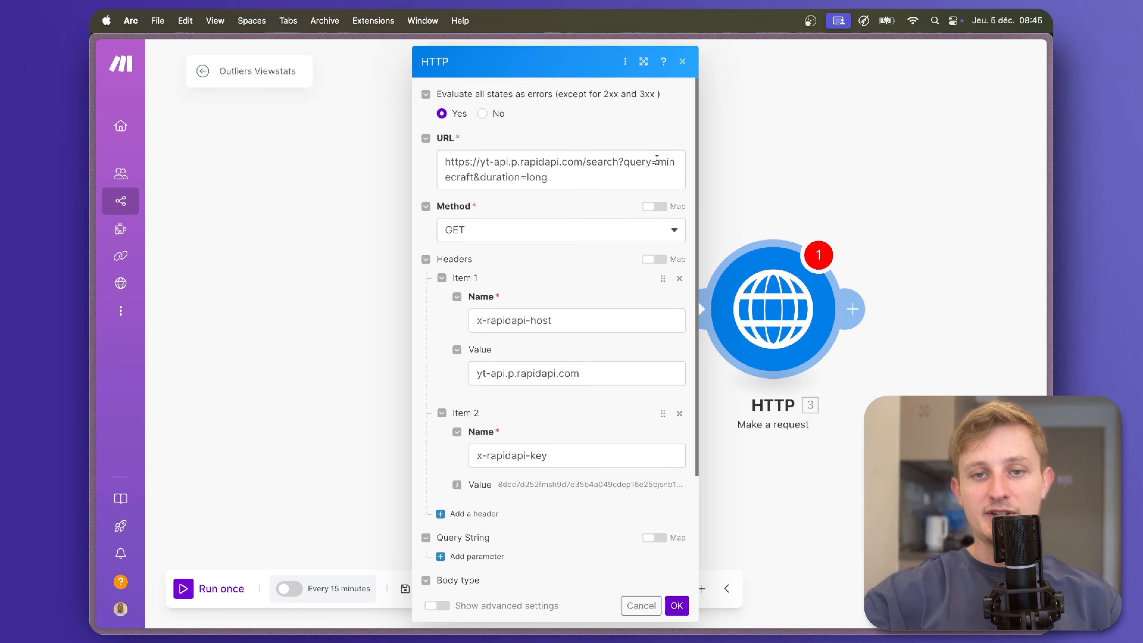
left_click(474, 175)
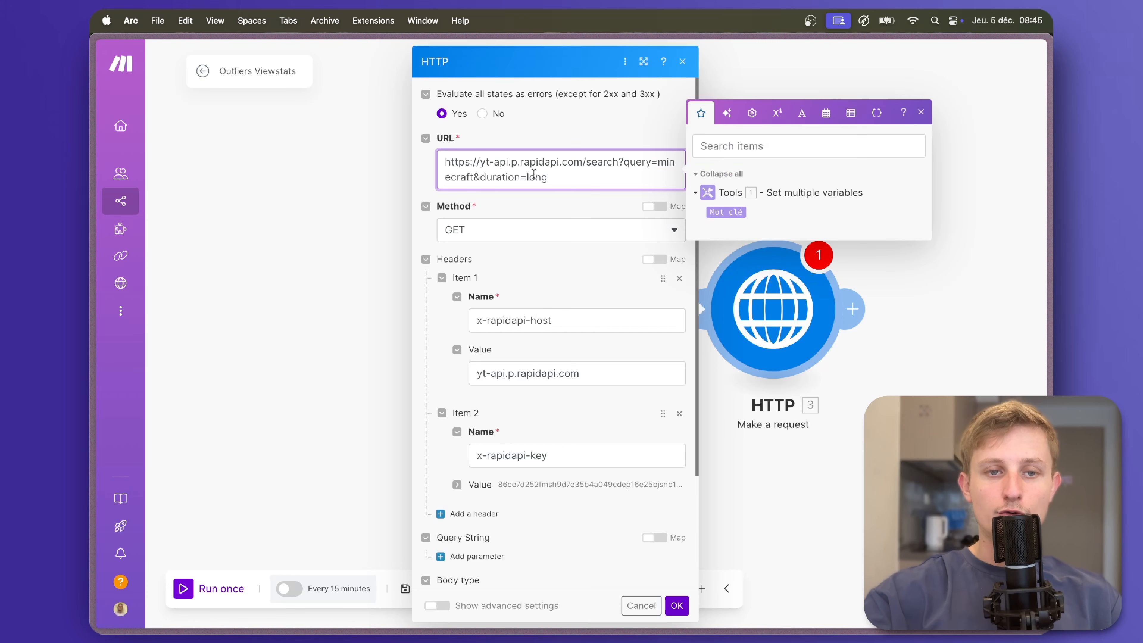
key("BackSpace")
key("BackSpace")
key("BackSpace")
key("BackSpace")
key("BackSpace")
key("BackSpace")
key("BackSpace")
key("BackSpace")
key("BackSpace")
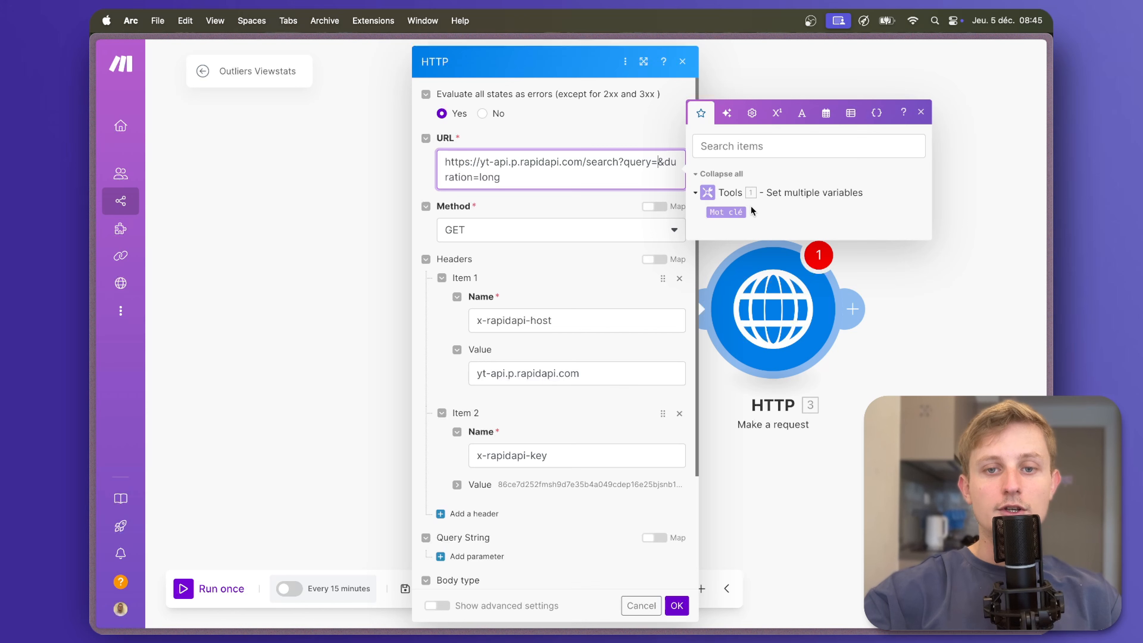
left_click(729, 212)
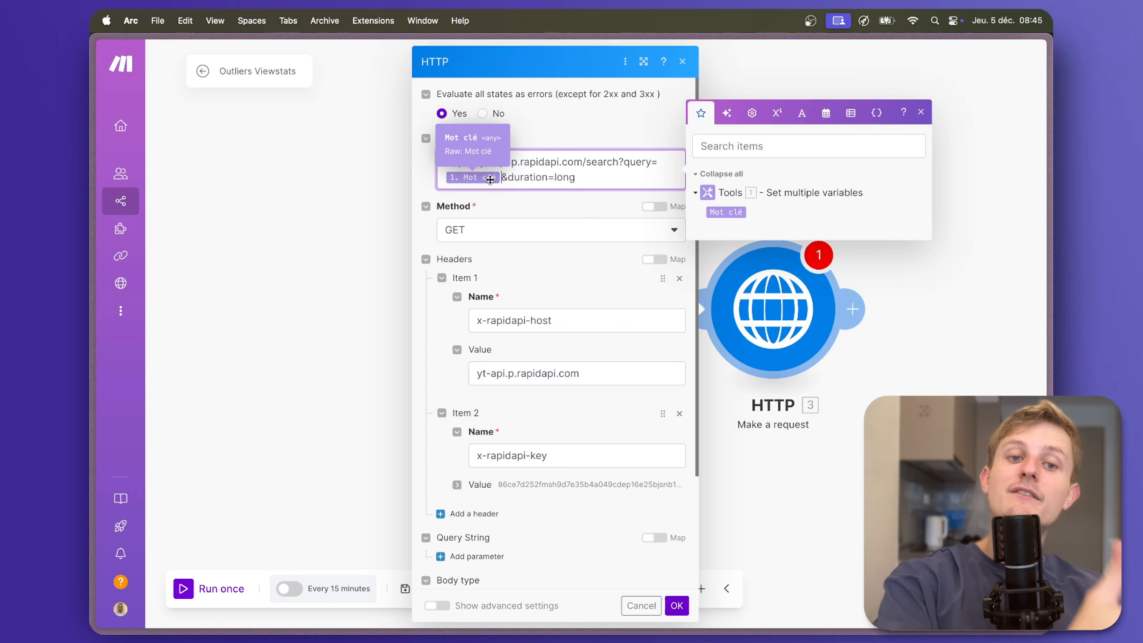
left_click(678, 605)
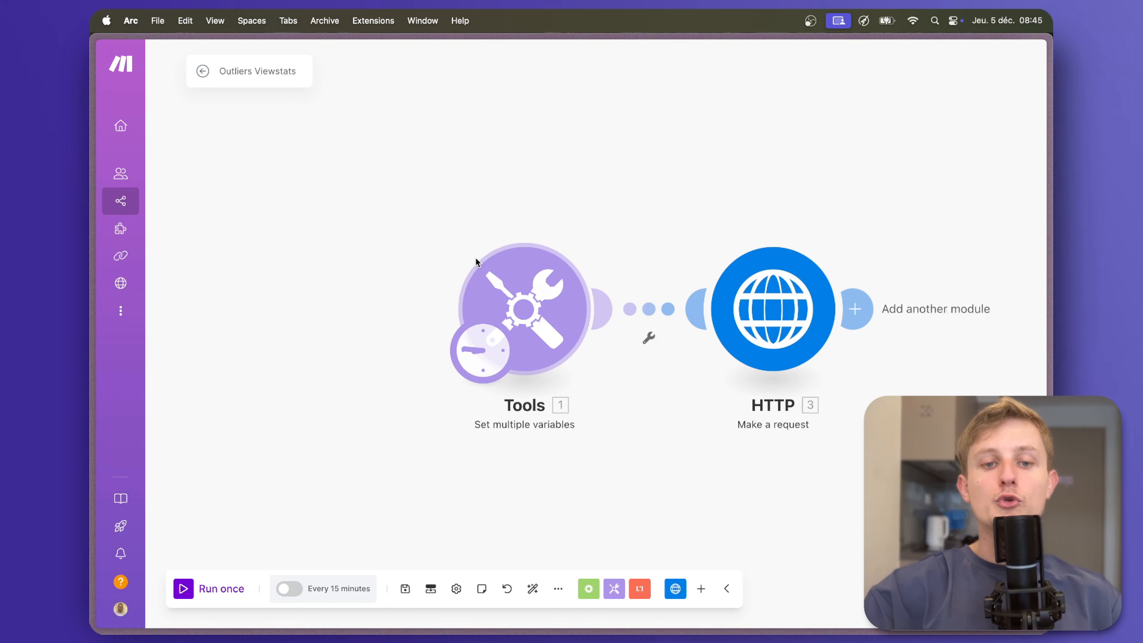
left_click(749, 310)
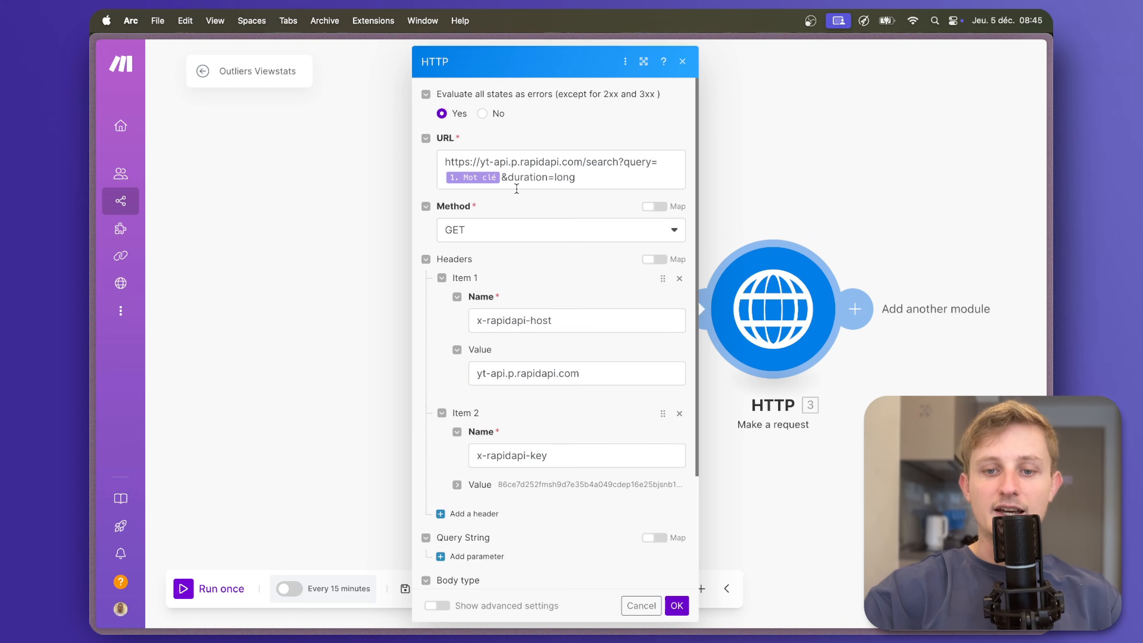
left_click(677, 605)
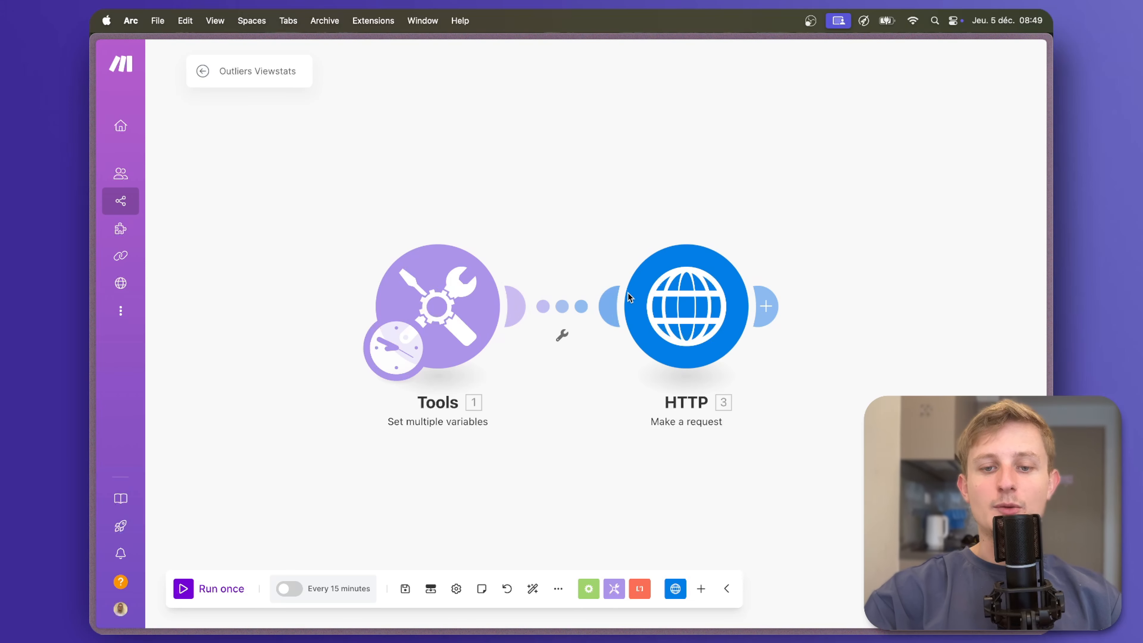
- Run the scenario once and expand the HTTP module's output down to the nested data array
left_click(205, 586)
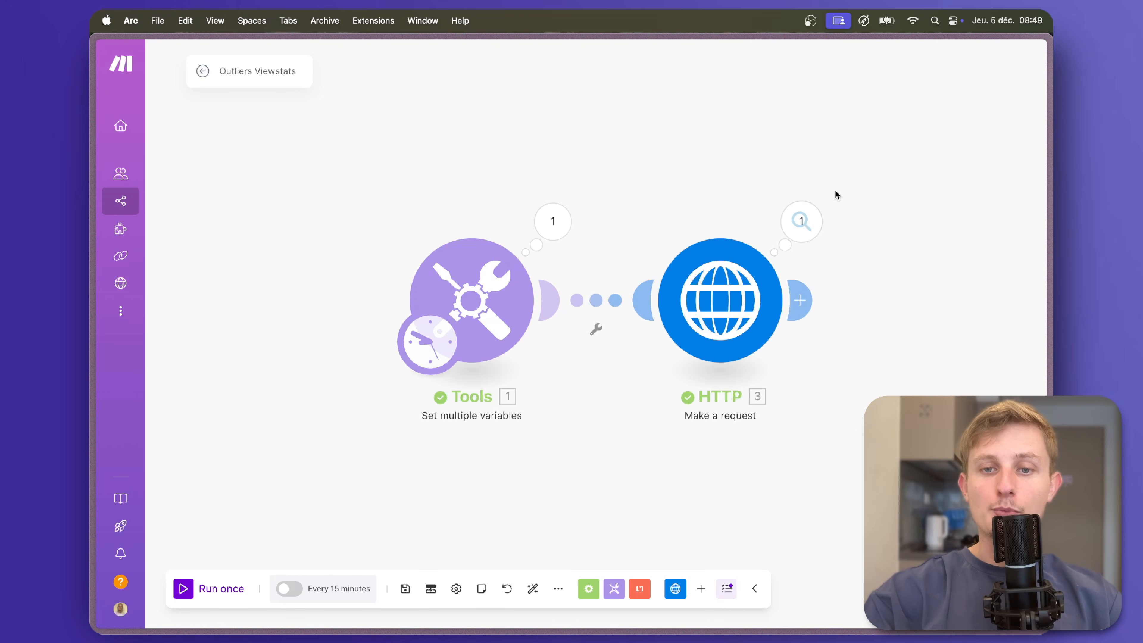
left_click(801, 221)
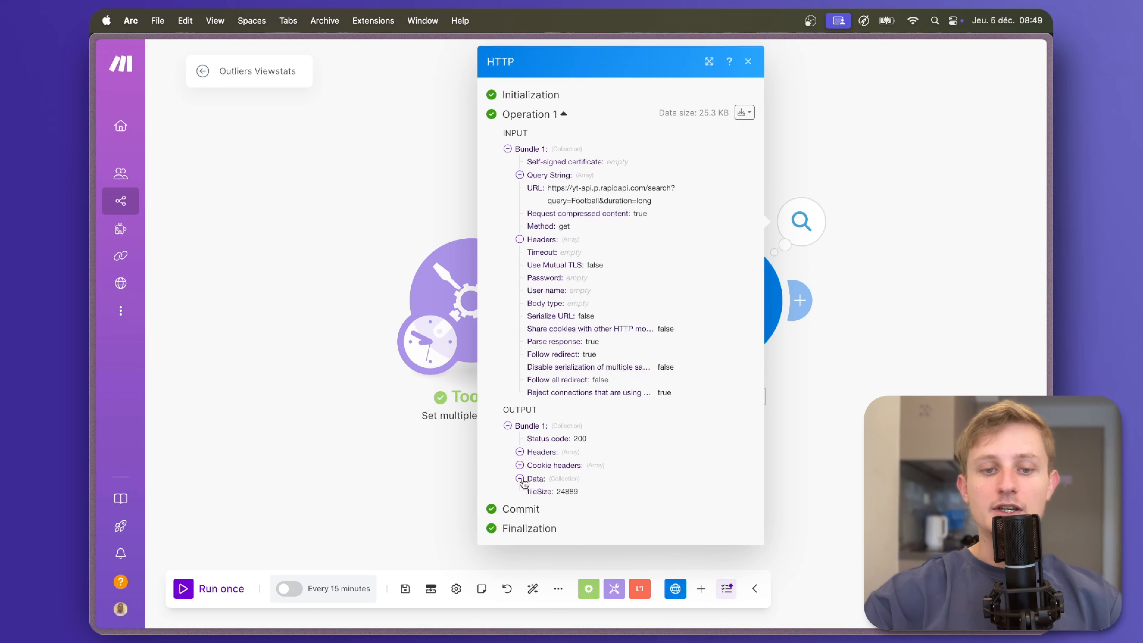
left_click(548, 478)
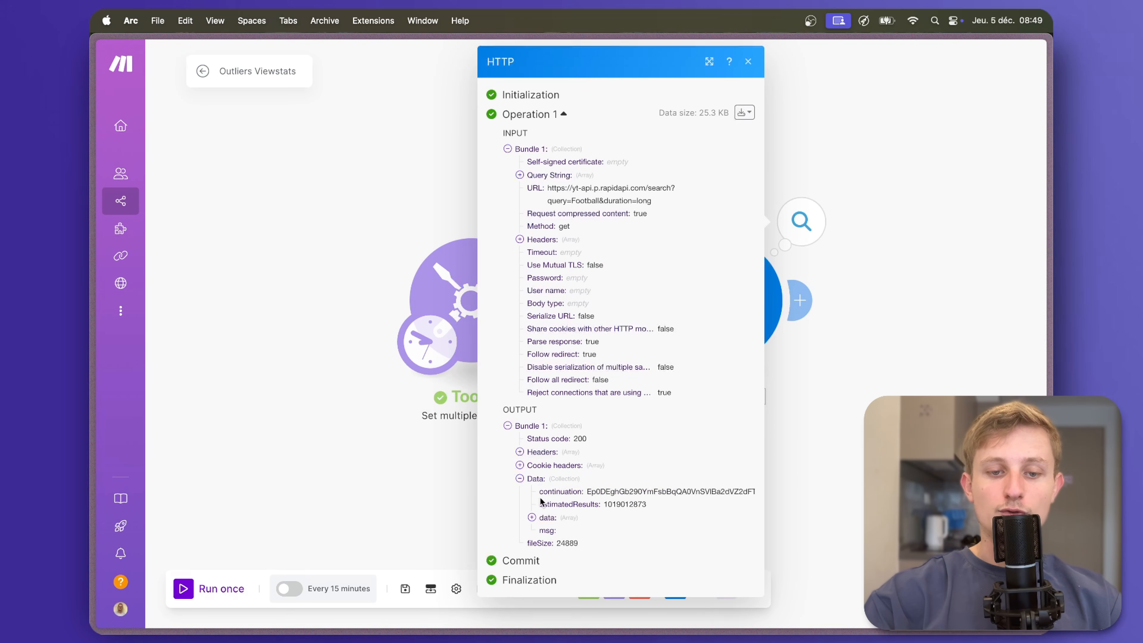
left_click(533, 518)
scroll(540, 518, "down", 5)
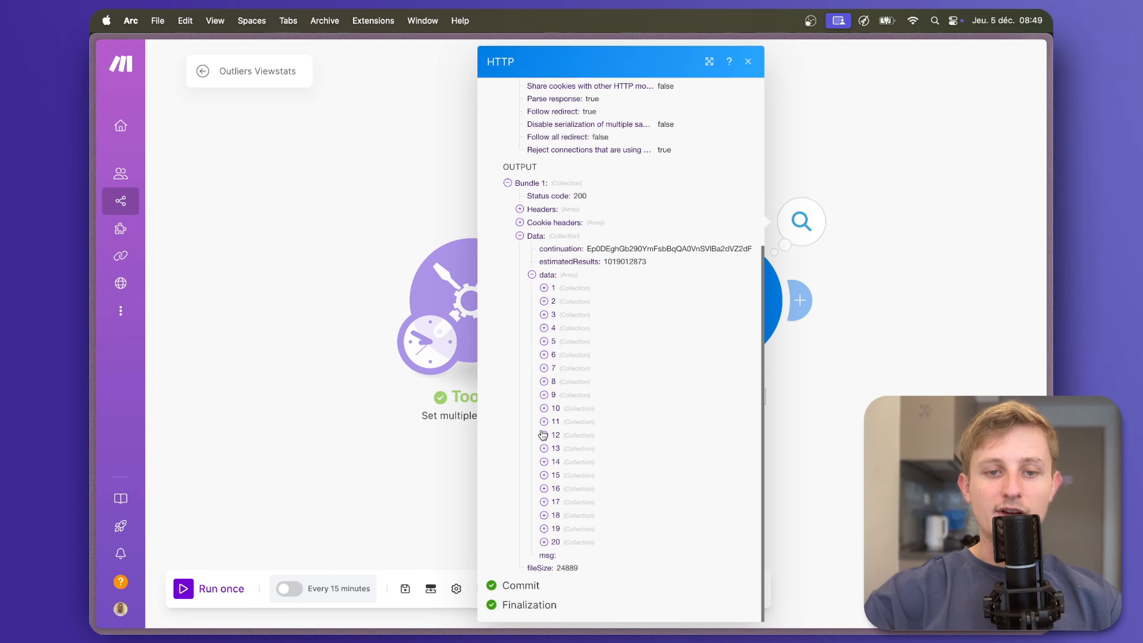
- Examine the details of item 12 in the returned data, from title and channel to view count and publication date
left_click(544, 436)
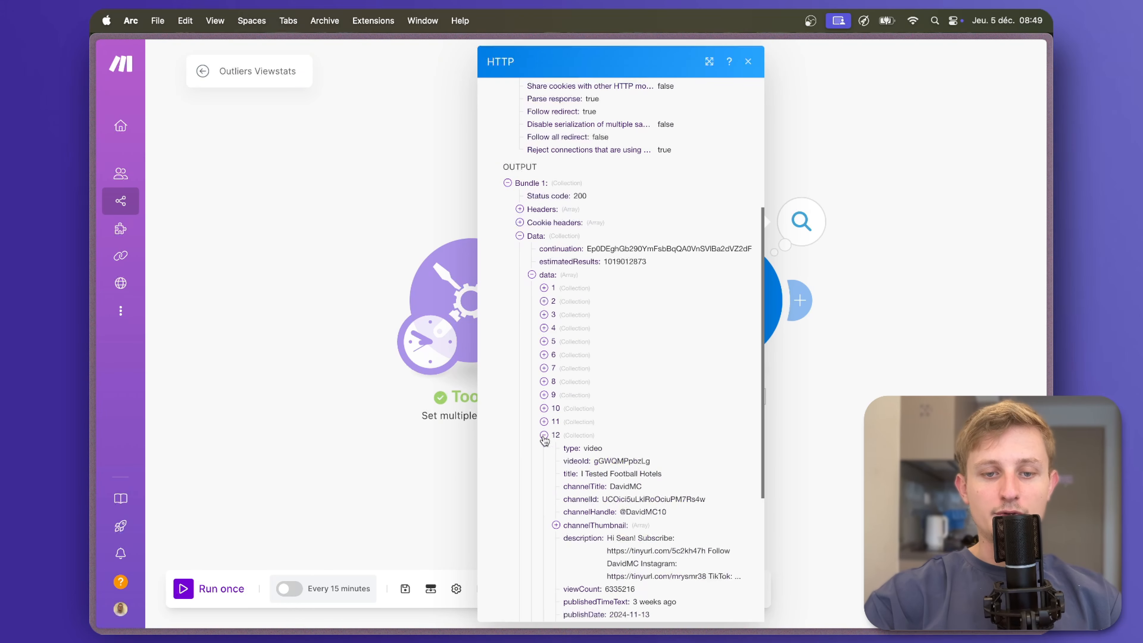
scroll(581, 472, "down", 3)
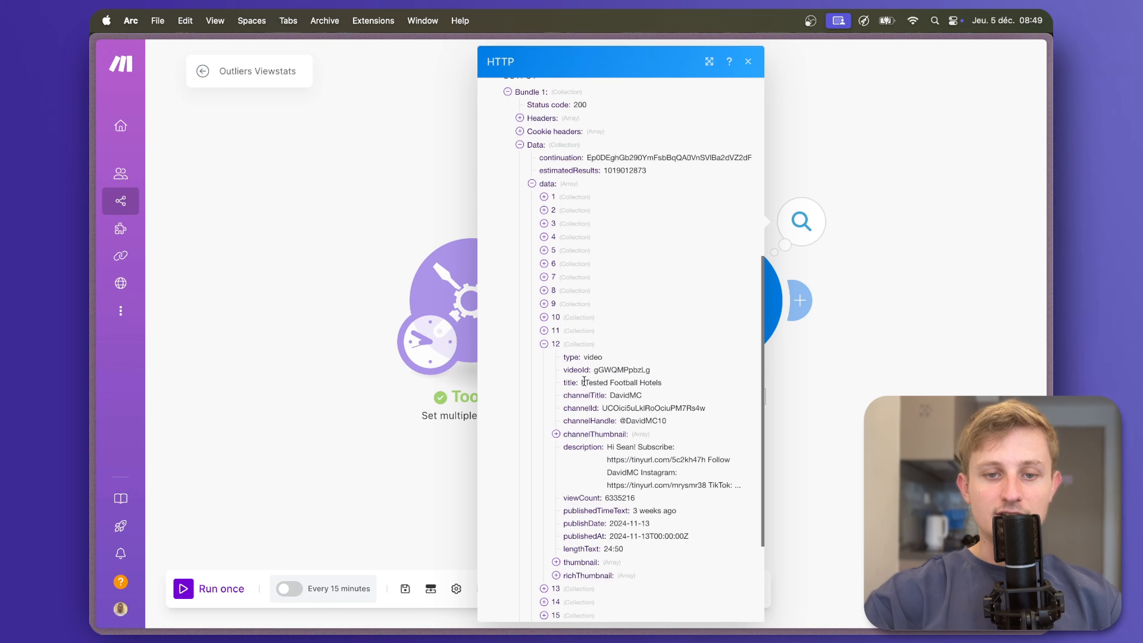
left_click_drag(583, 382, 636, 394)
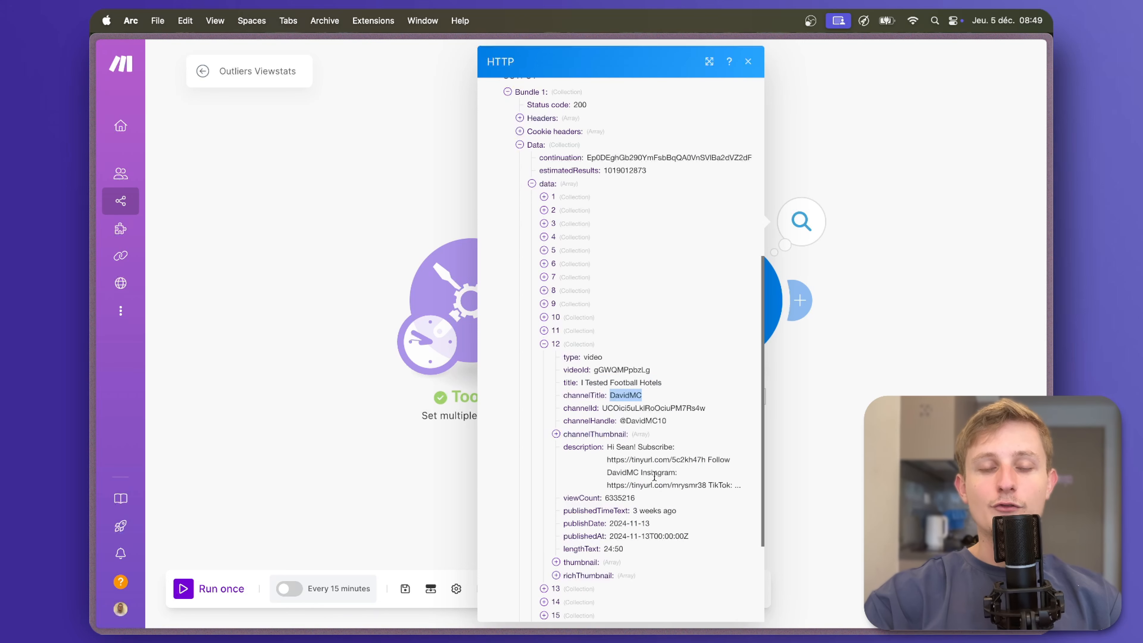
scroll(653, 476, "down", 1)
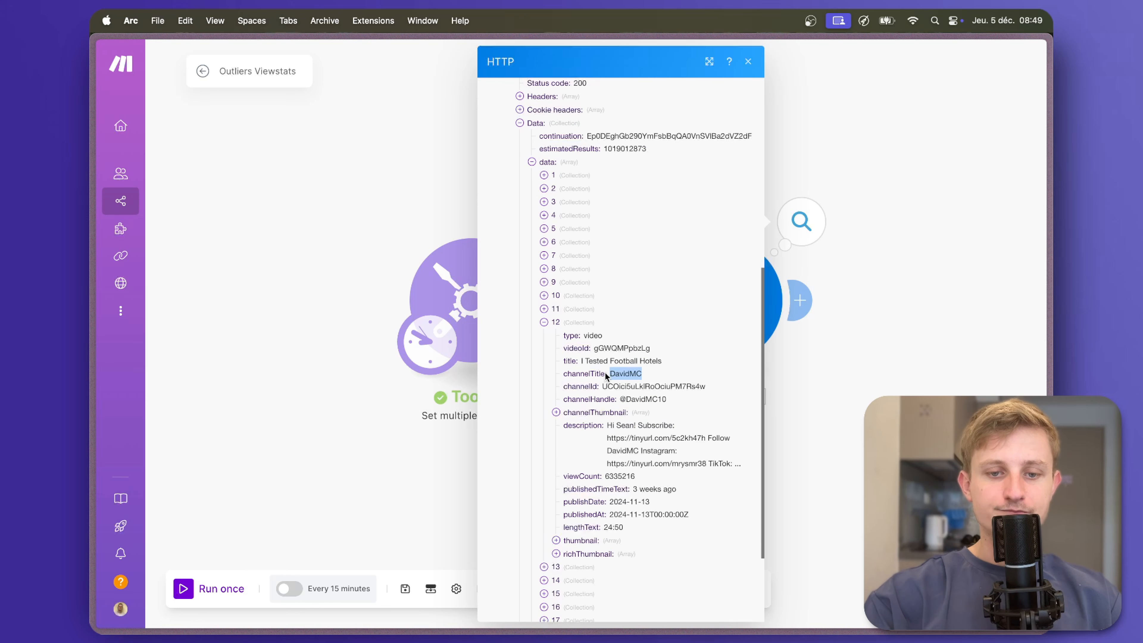
left_click_drag(587, 360, 638, 516)
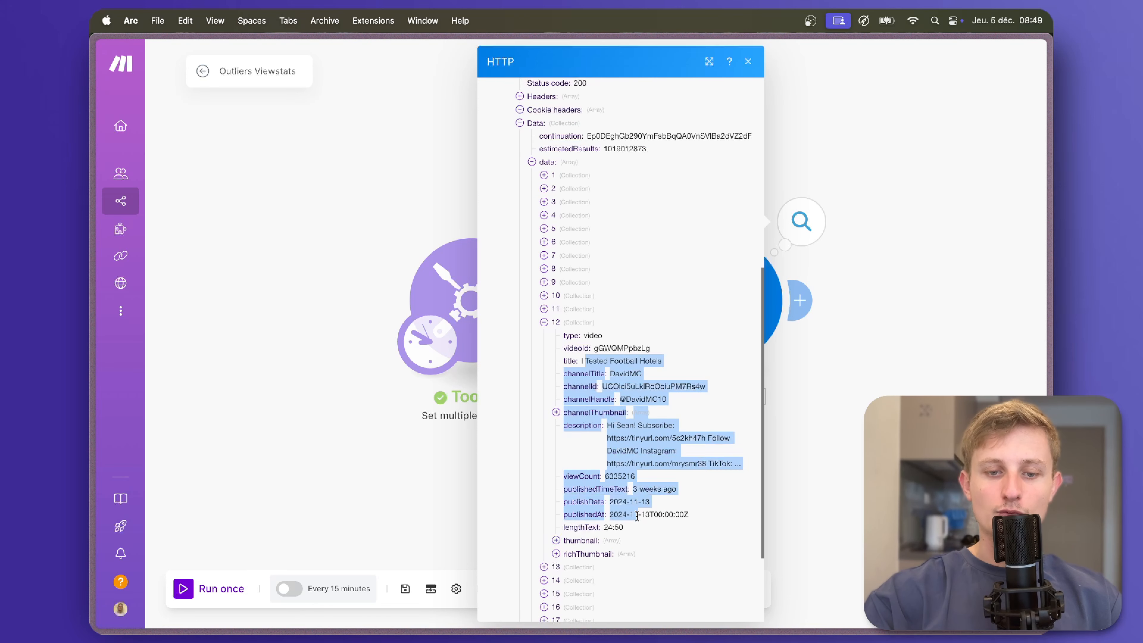
scroll(638, 516, "down", 5)
key("Escape")
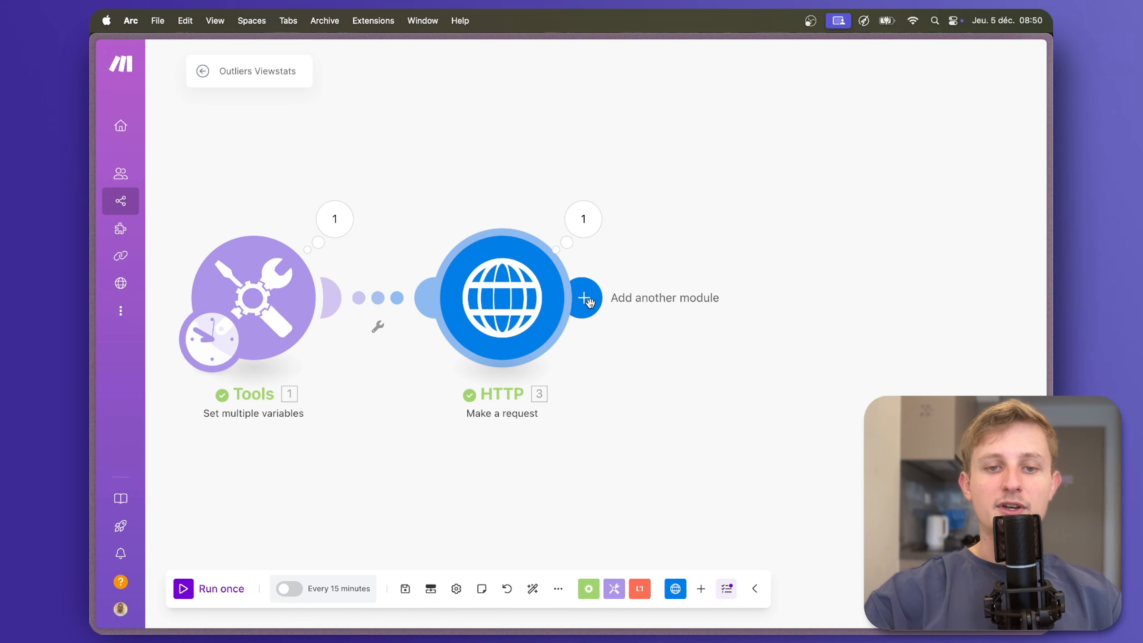
- Add a Flow Control Iterator module after the HTTP module and open its Array field for mapping
left_click(585, 299)
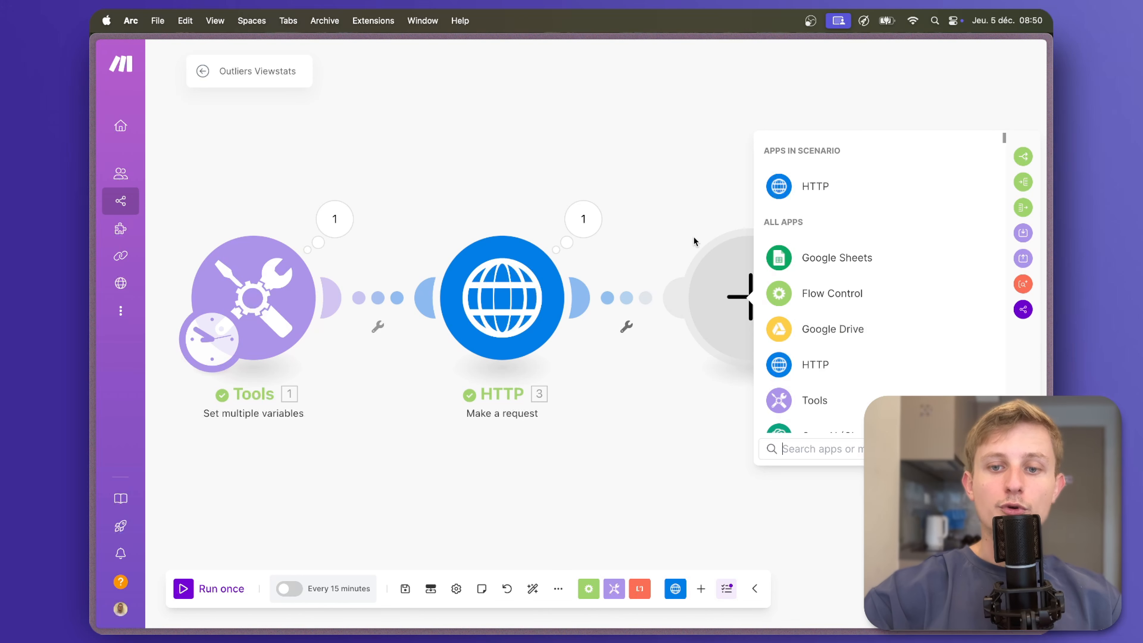
left_click(781, 311)
left_click(810, 183)
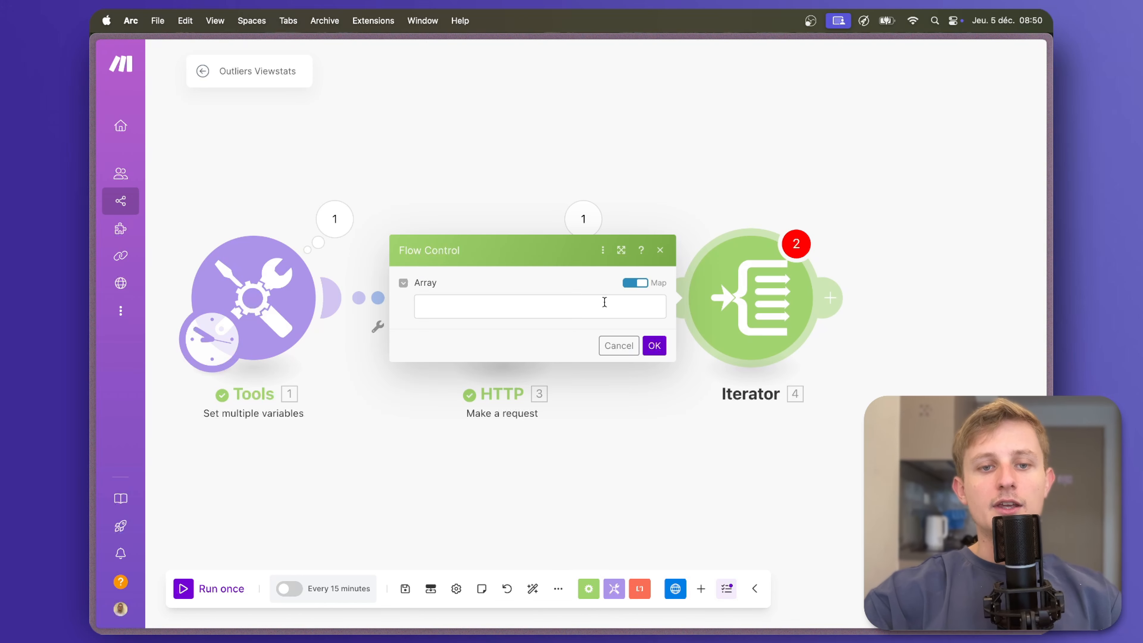
left_click(588, 305)
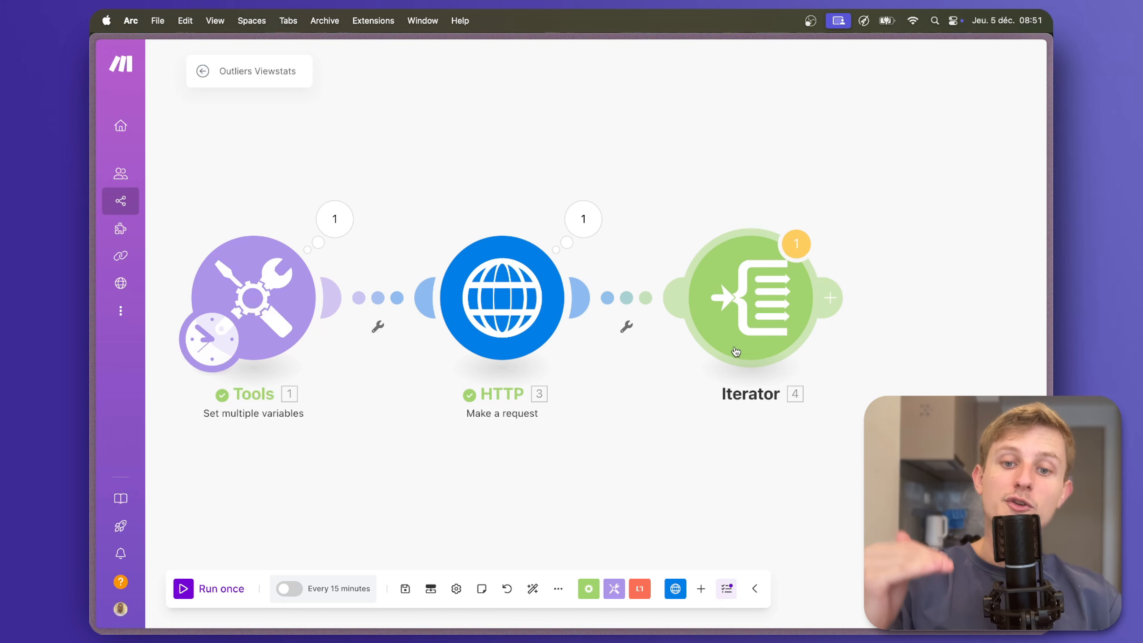
- Add a Tools Sleep module after the Iterator module
scroll(752, 358, "right", 5)
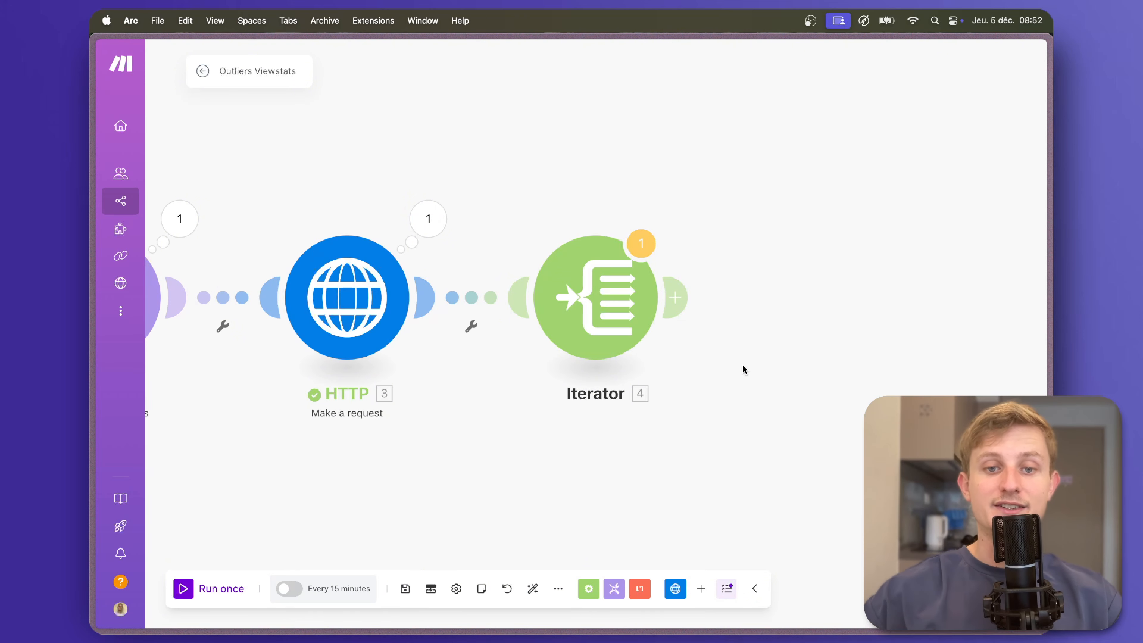
left_click_drag(742, 365, 658, 361)
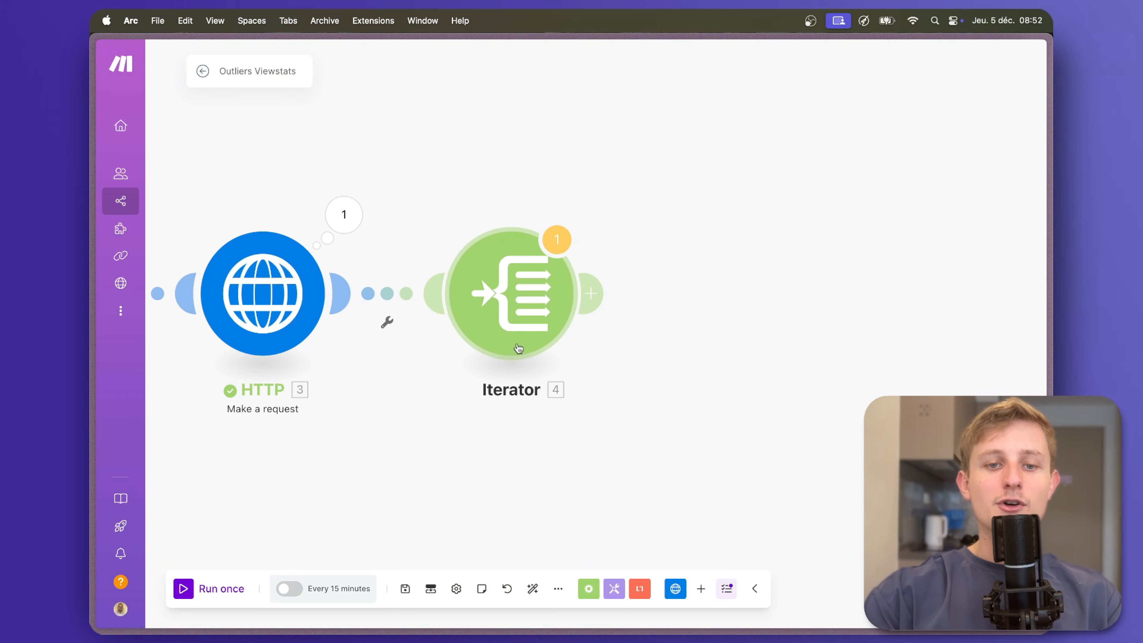
left_click(591, 293)
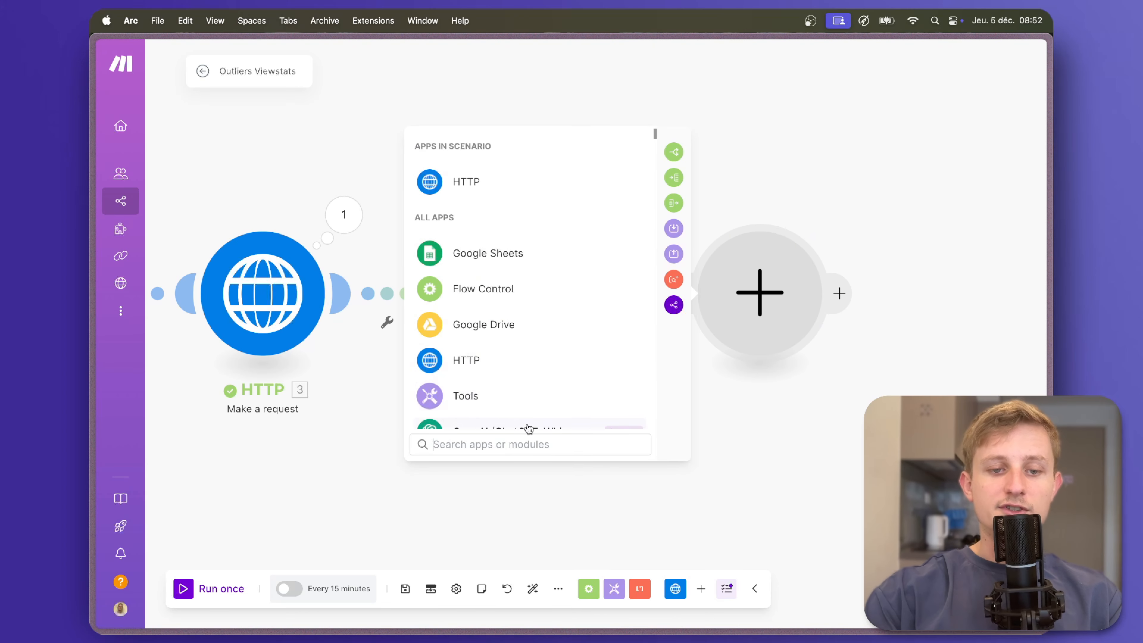
type("tool")
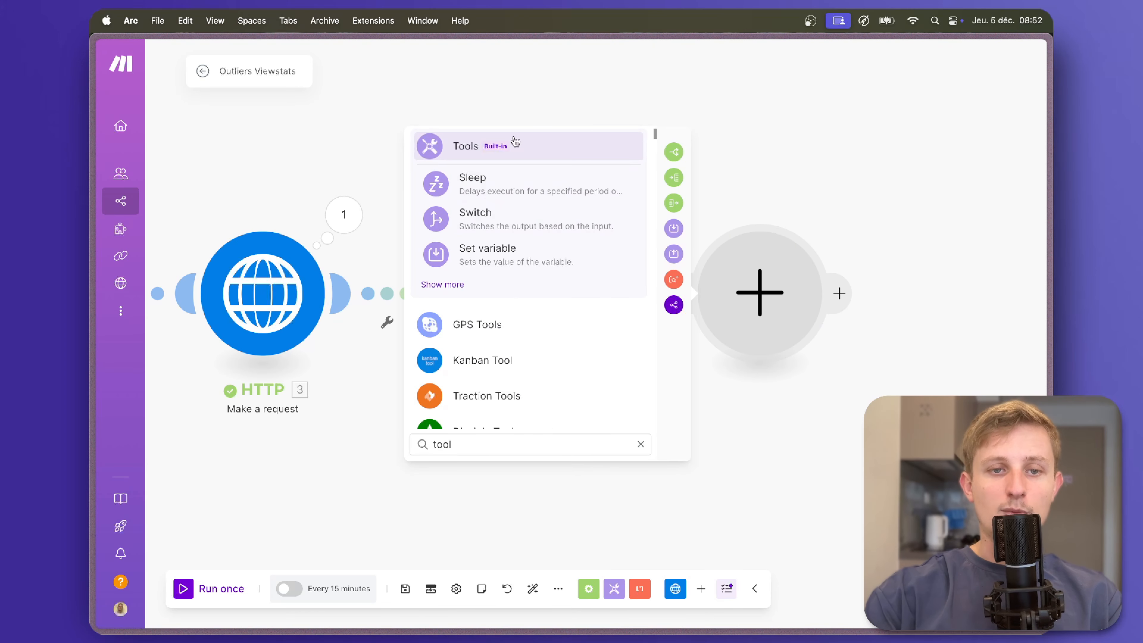
left_click(516, 143)
scroll(513, 324, "down", 3)
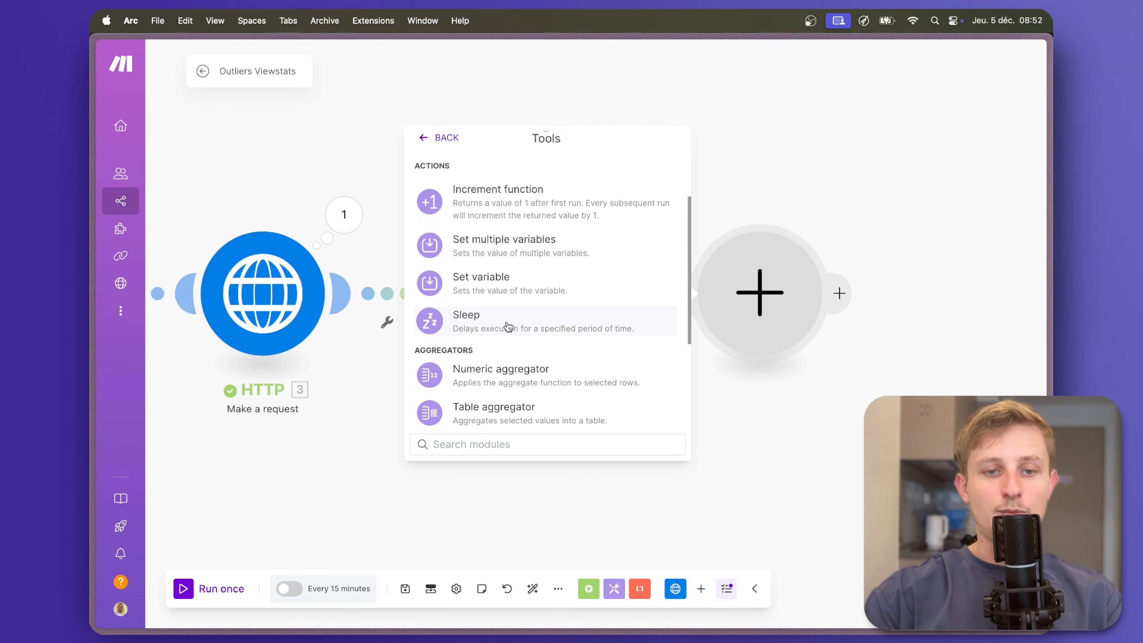
left_click(508, 325)
- Set the Sleep module's delay to 2 seconds and save the module
left_click(501, 284)
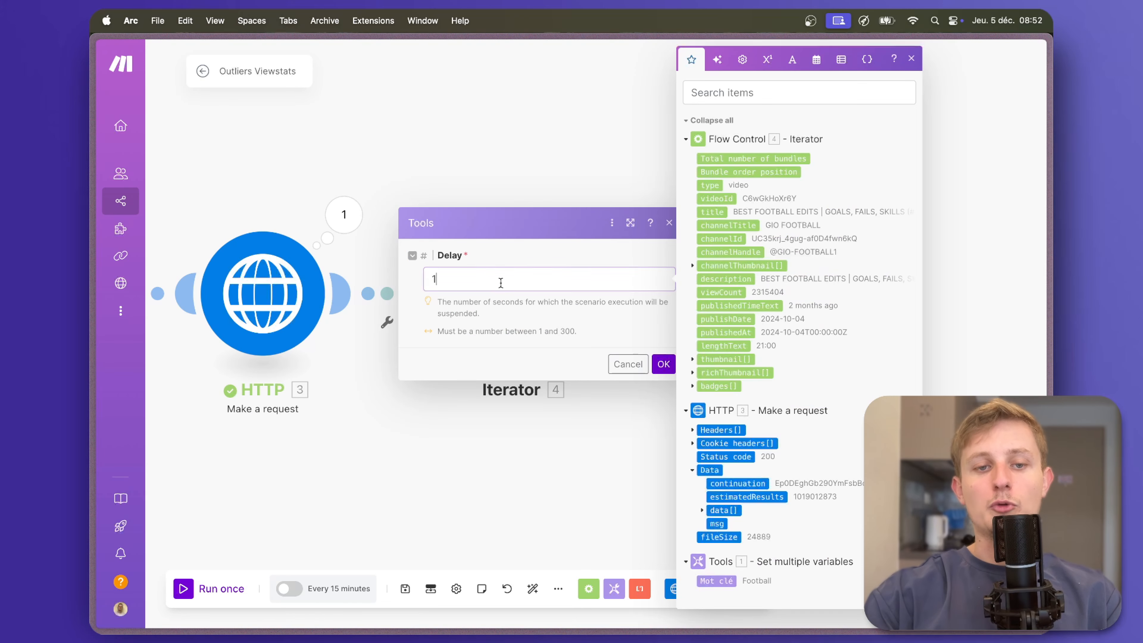
type("1")
type("2")
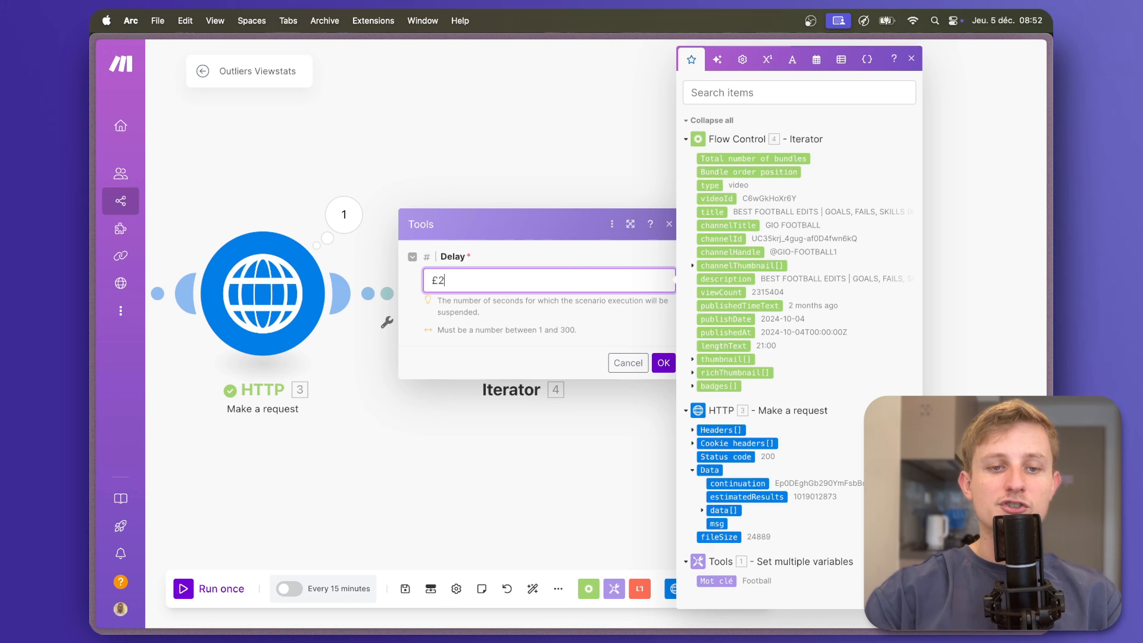
left_click(663, 363)
- Clone the HTTP request module and connect the copy after the Sleep module
left_click_drag(675, 417, 699, 382)
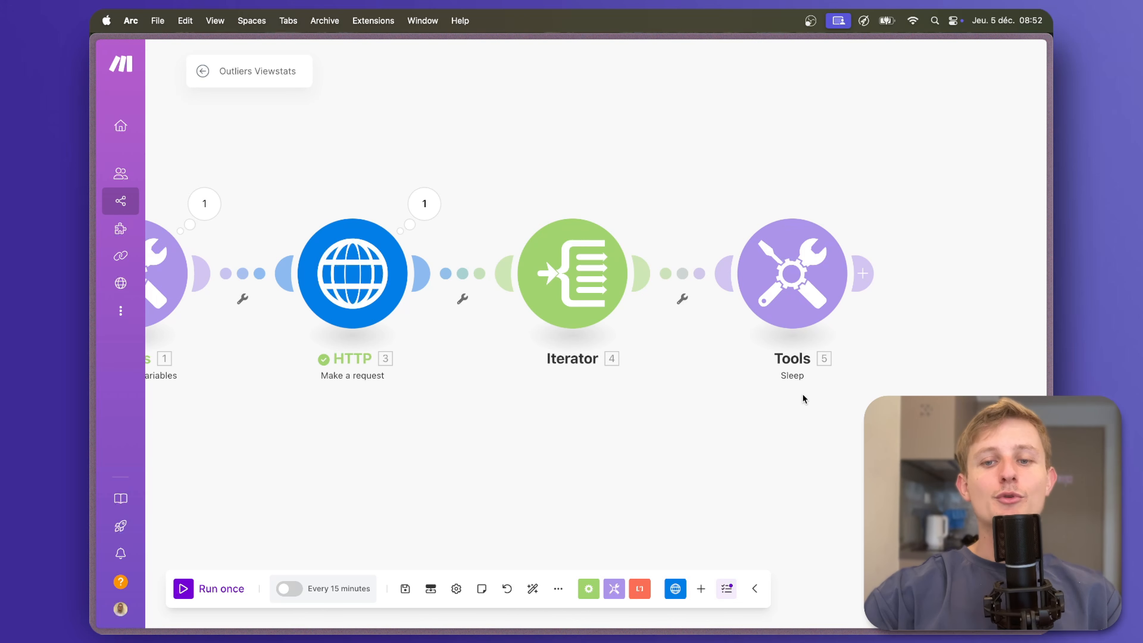
scroll(808, 393, "down", 2)
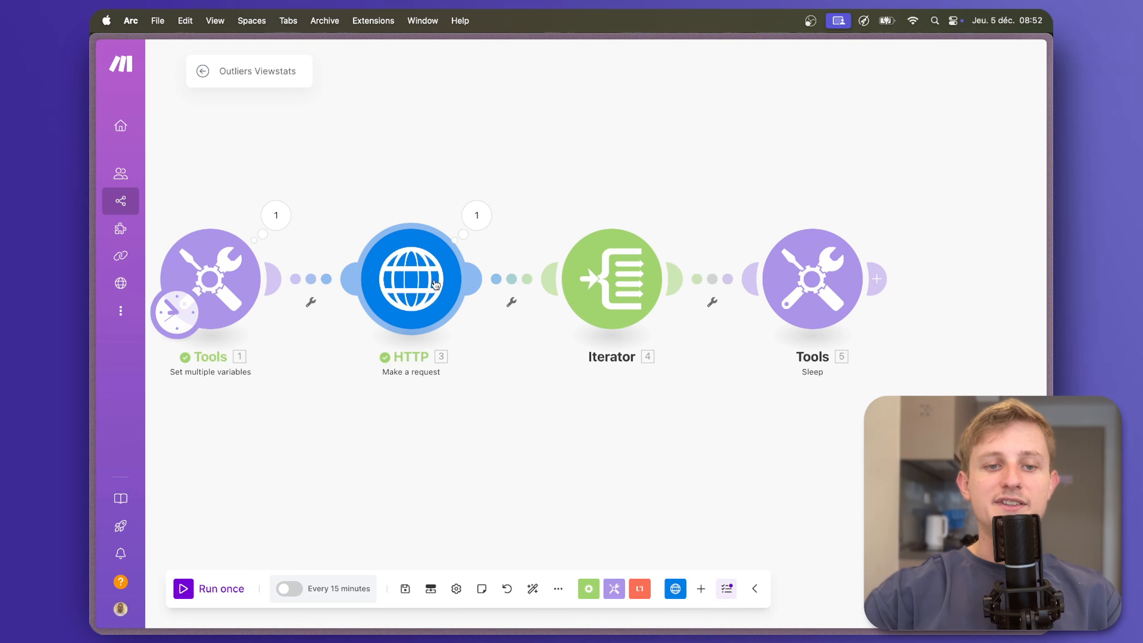
right_click(434, 284)
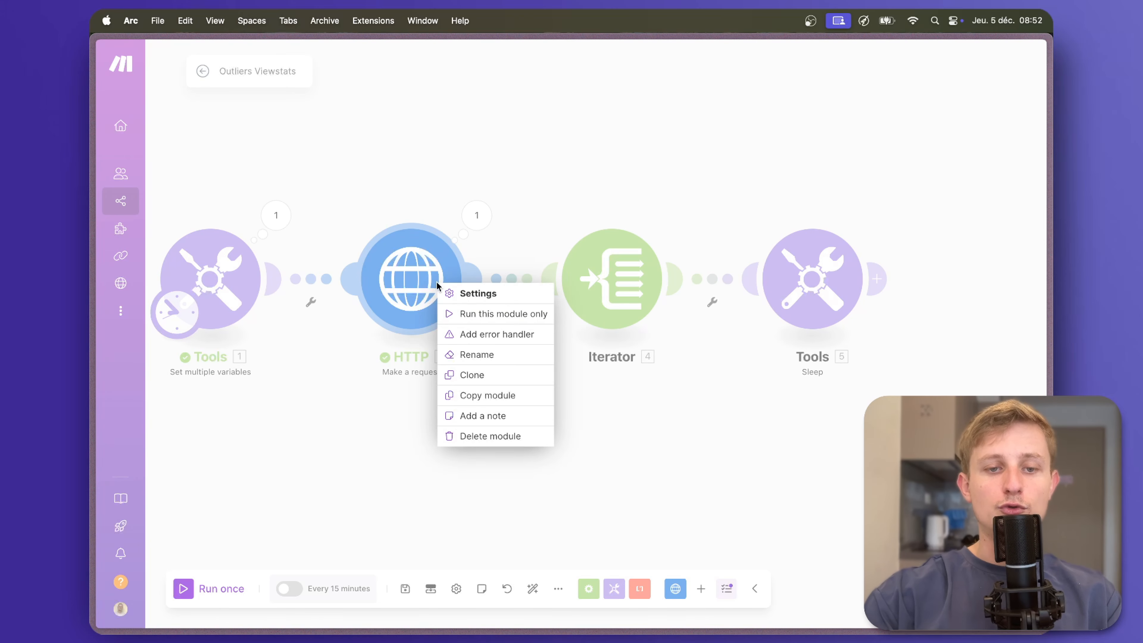
left_click(472, 373)
mouse_move(462, 353)
left_mouse_down()
mouse_move(742, 503)
mouse_move(898, 396)
mouse_move(988, 296)
left_mouse_up()
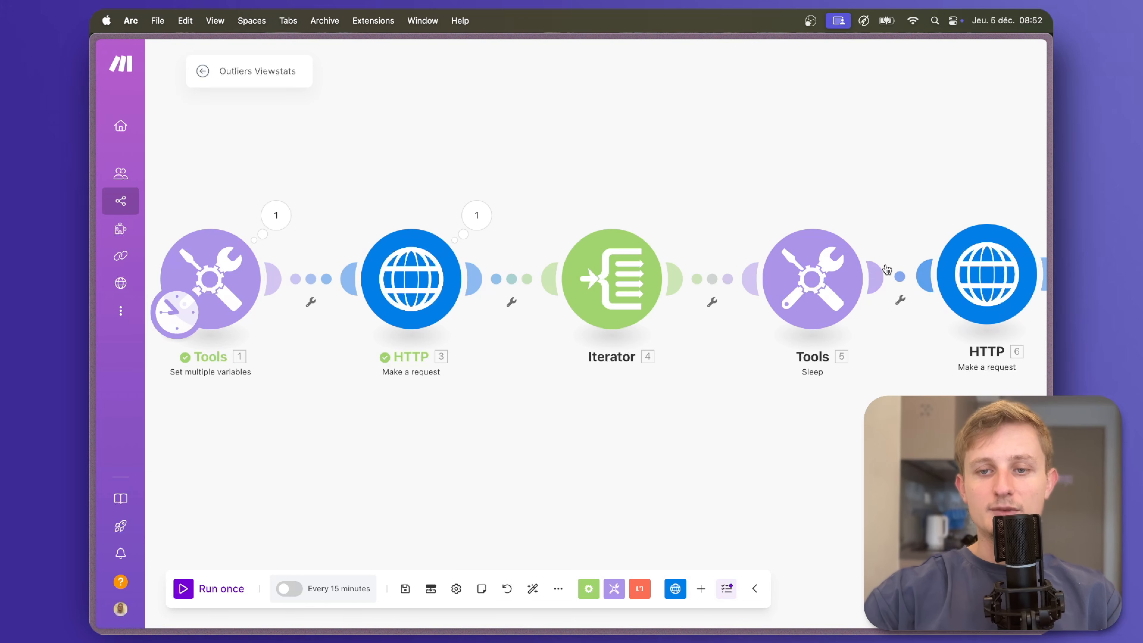
- Open the cloned HTTP module's settings, then switch to Rapid and copy the request URL of YT-API's About Channel endpoint
left_click_drag(852, 461, 523, 498)
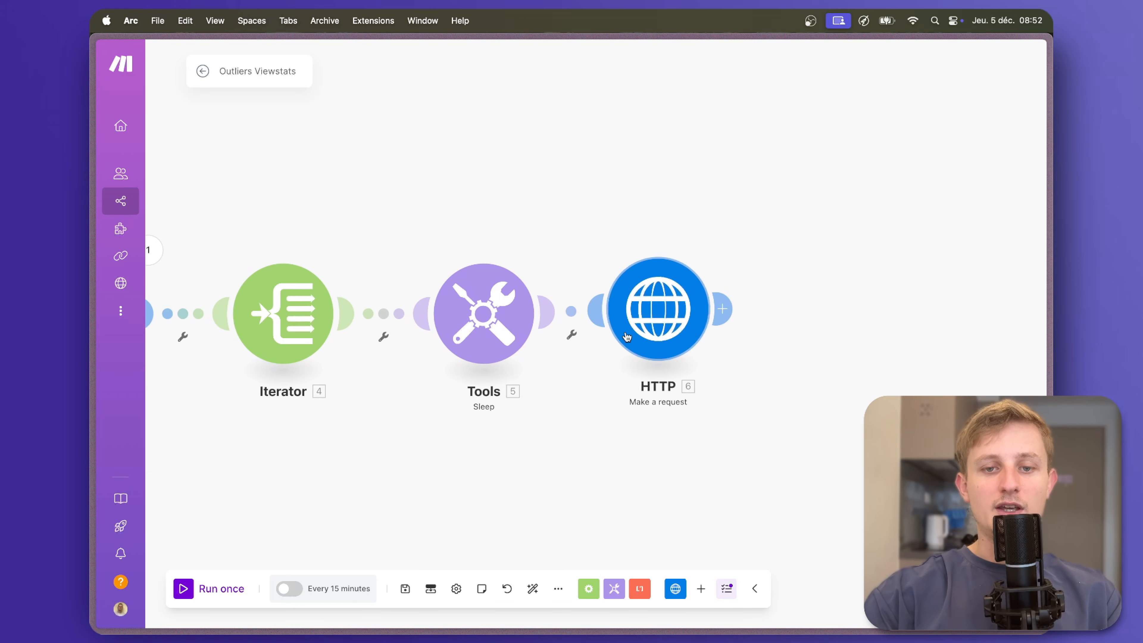
left_click(644, 332)
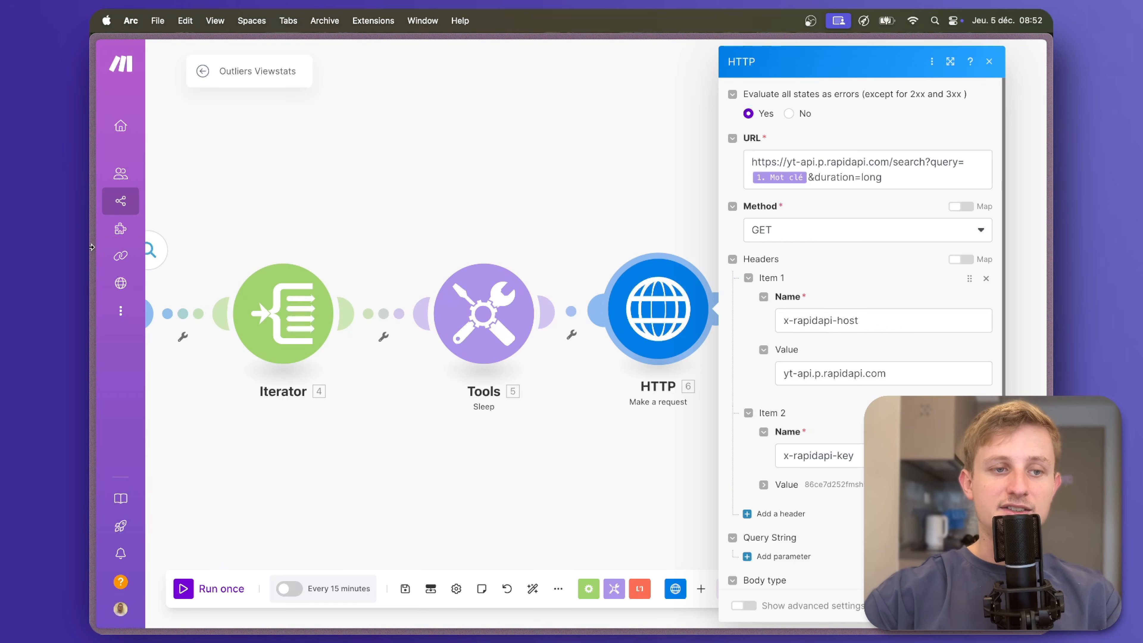
left_click(124, 250)
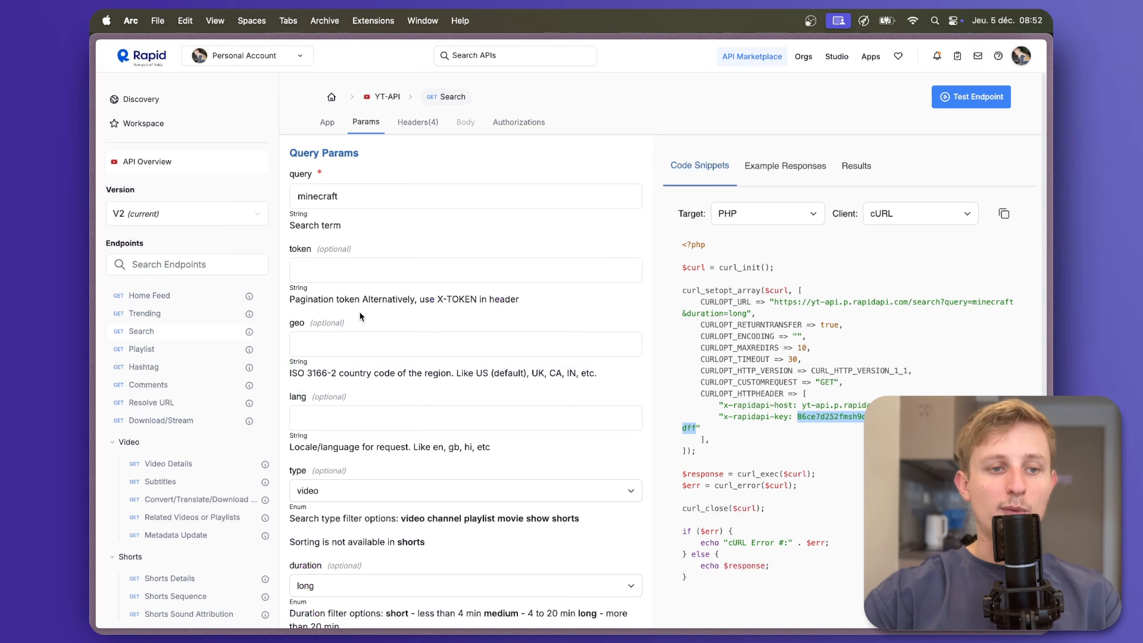
scroll(220, 381, "down", 3)
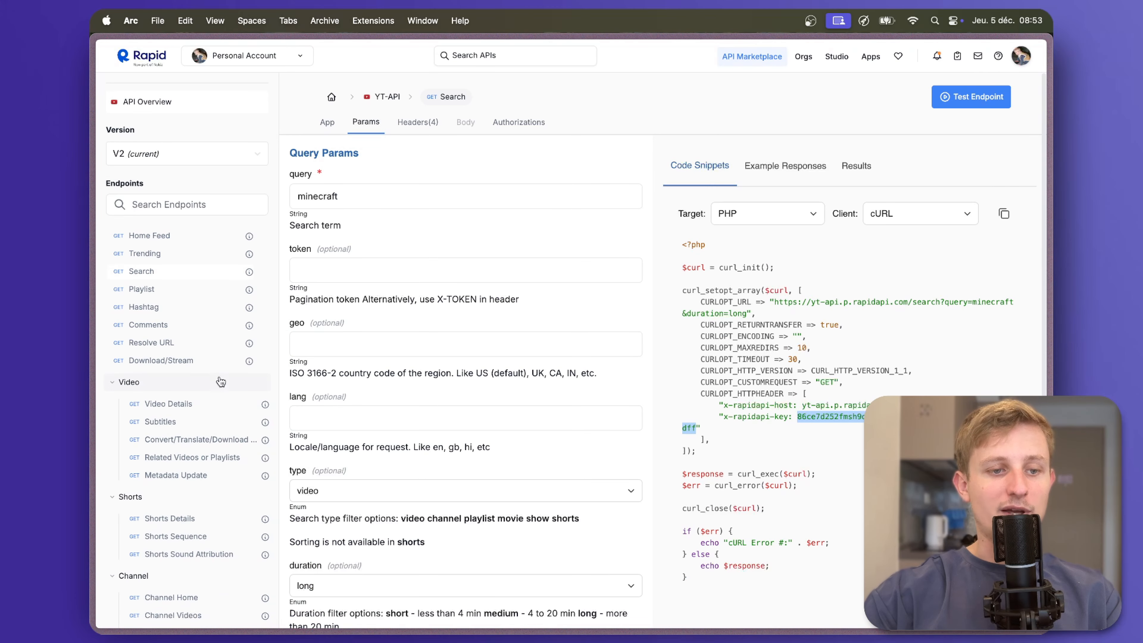
scroll(209, 391, "down", 5)
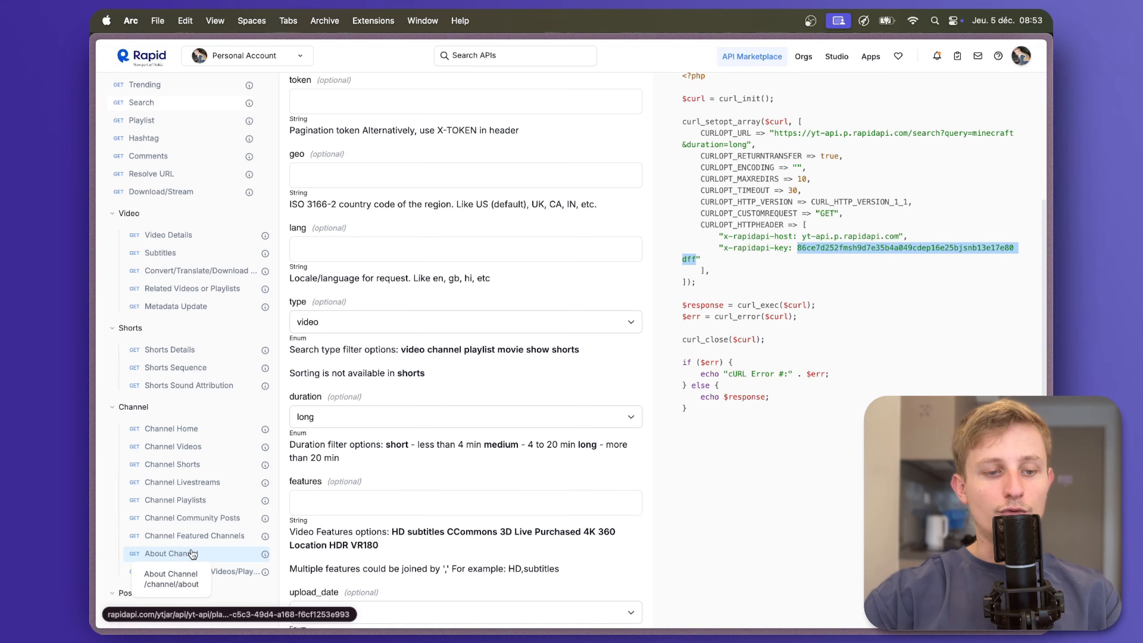
left_click(174, 554)
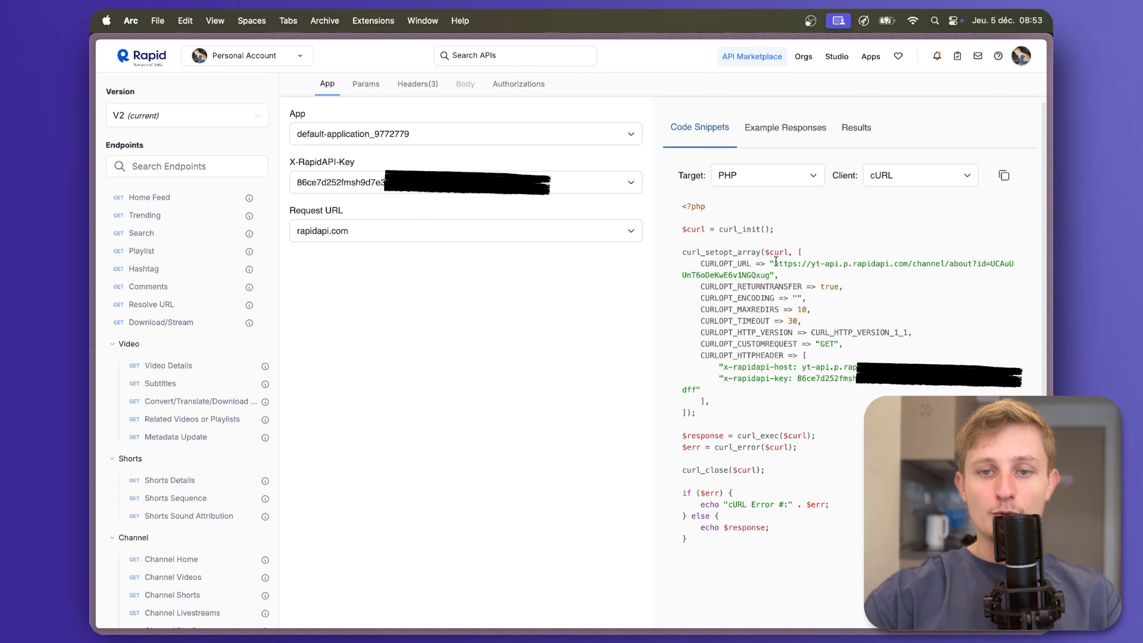
left_click_drag(775, 263, 773, 274)
key("super+c")
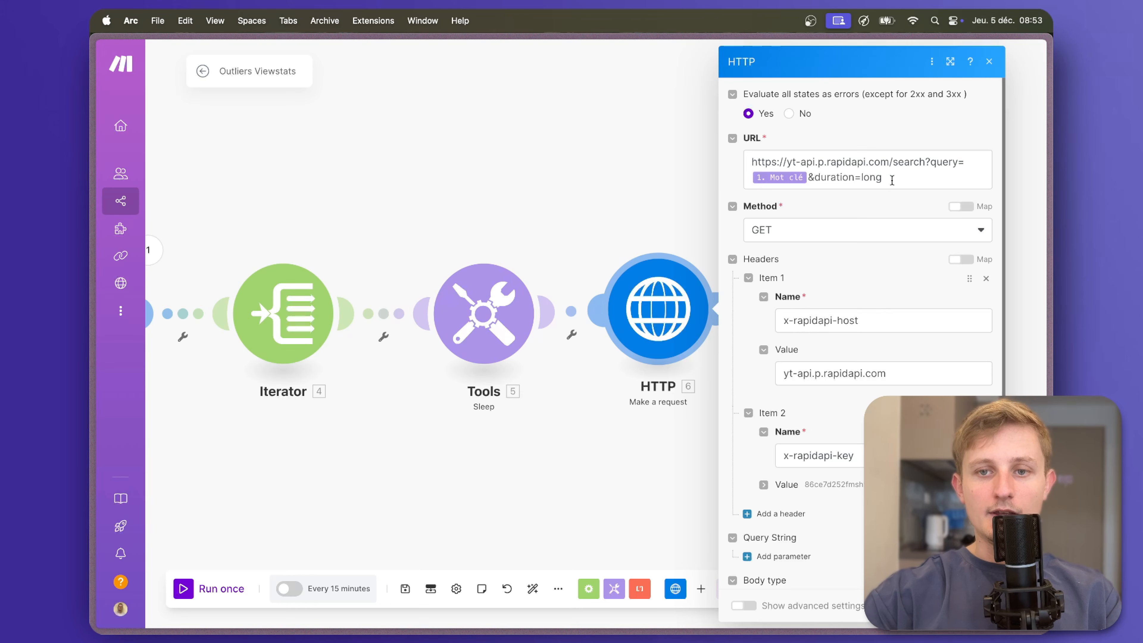
left_click(891, 176)
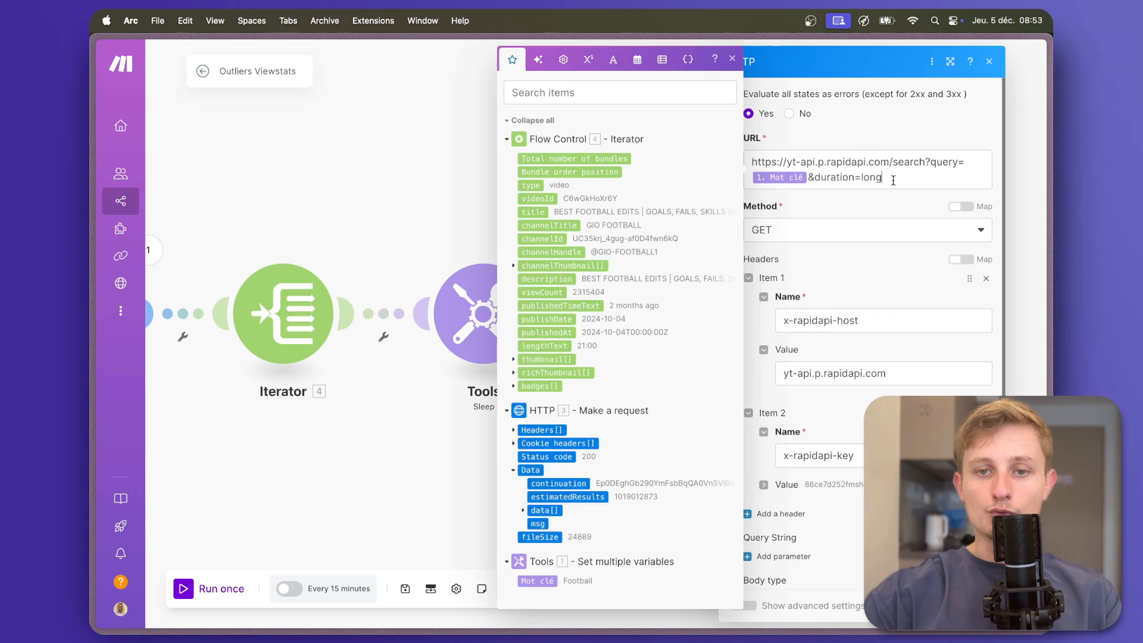
left_click_drag(891, 175, 763, 150)
key("BackSpace")
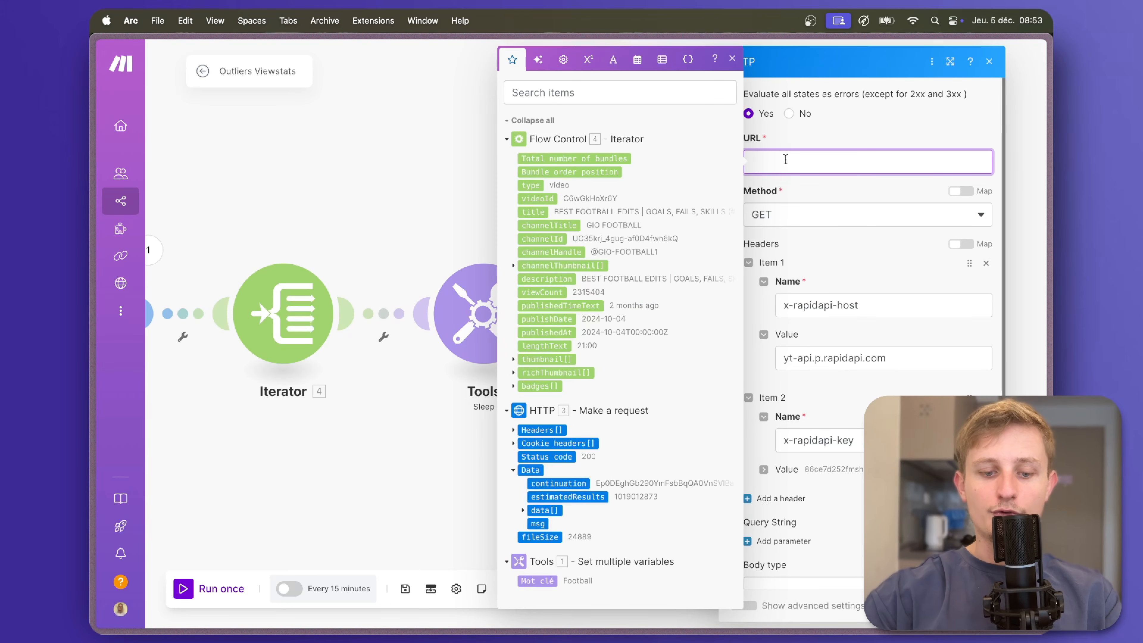
key("super+v")
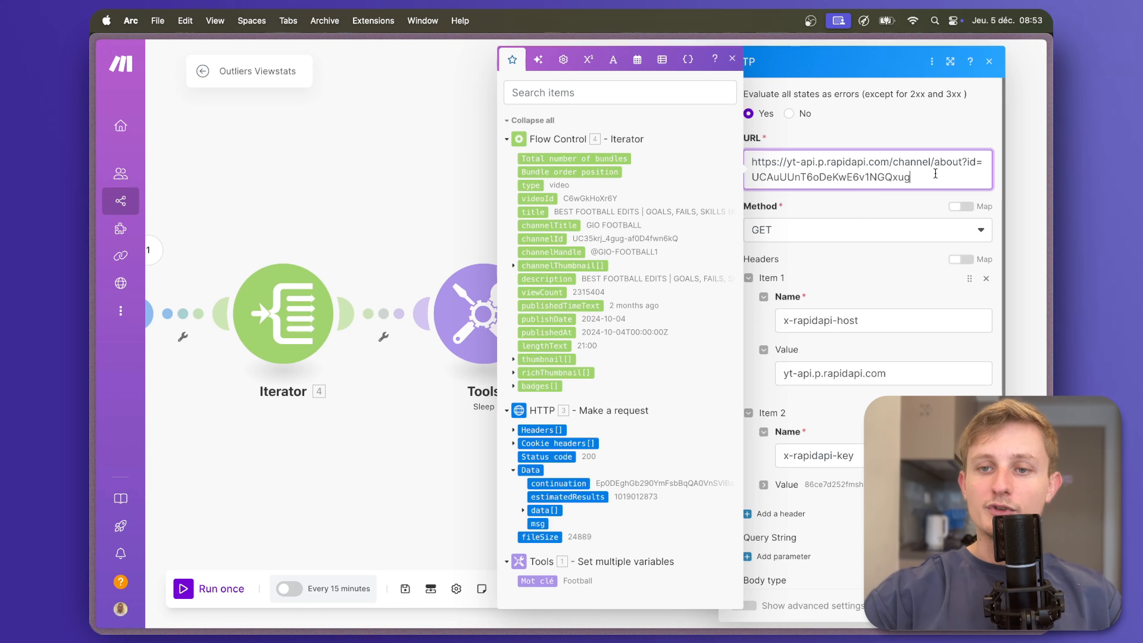
- Replace the sample channel ID at the end of the URL with the Iterator's channelId and close the module settings
left_click_drag(966, 161, 974, 161)
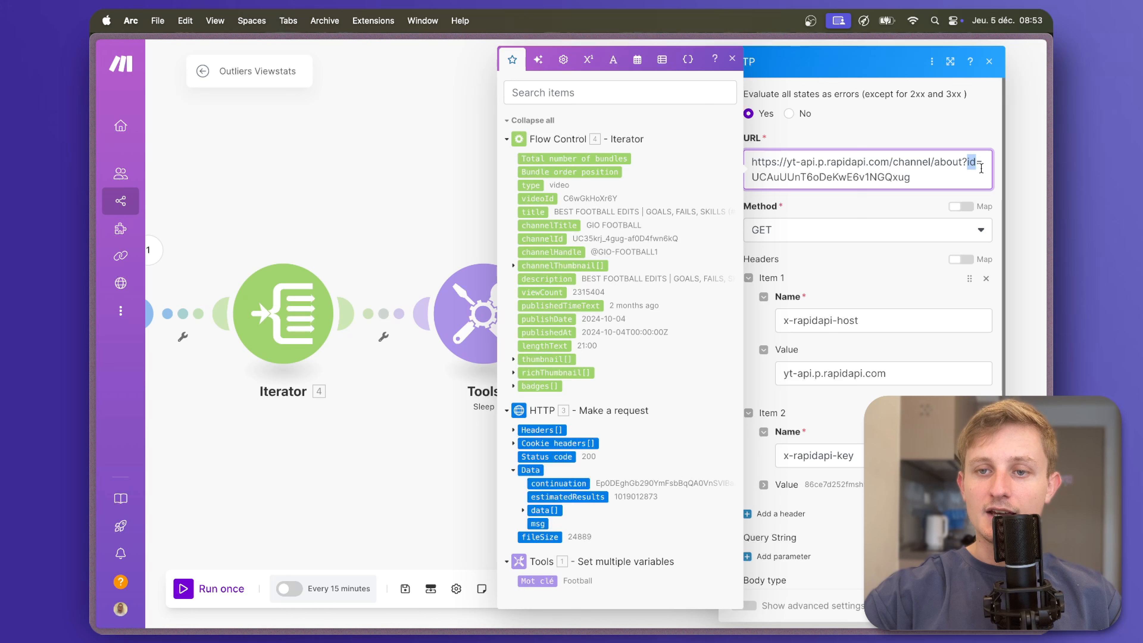
left_click(933, 172)
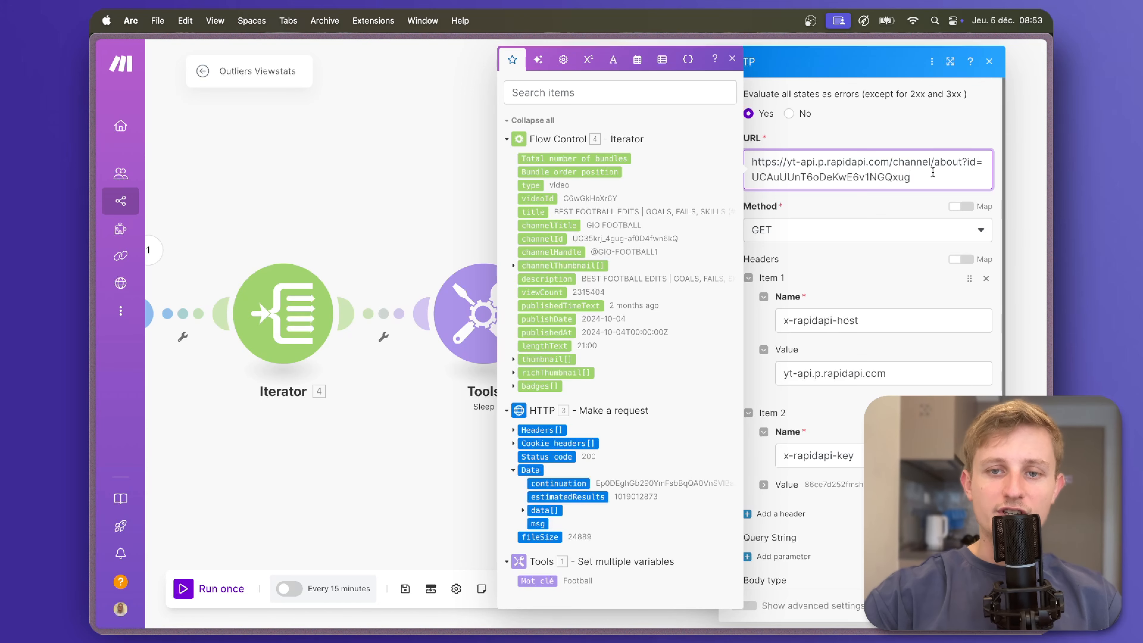
left_click_drag(933, 173, 756, 178)
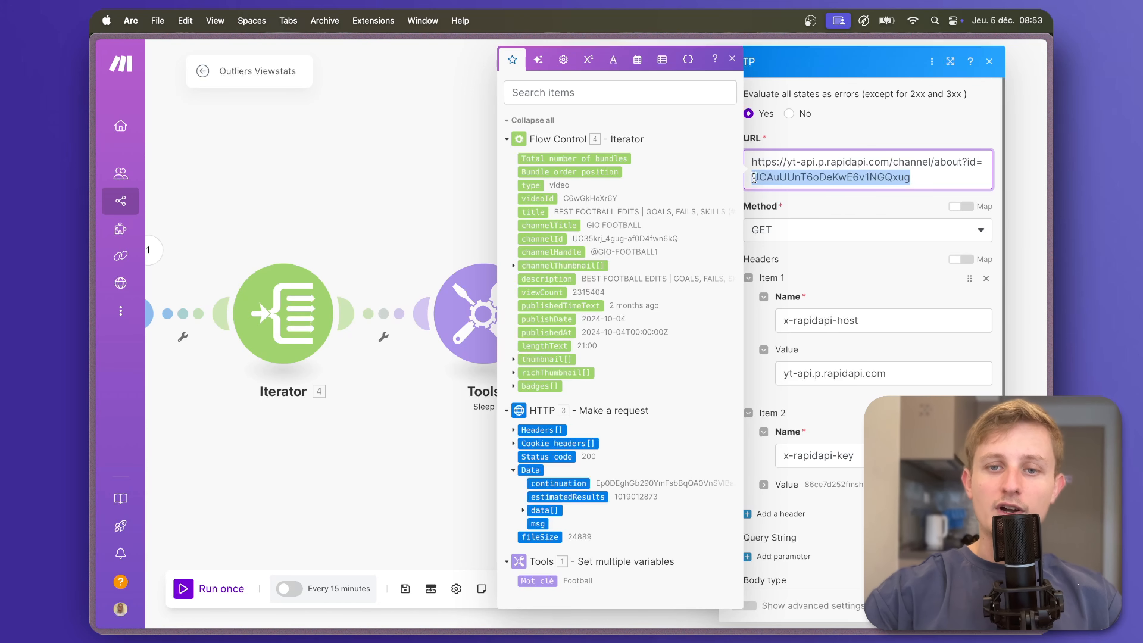
key("BackSpace")
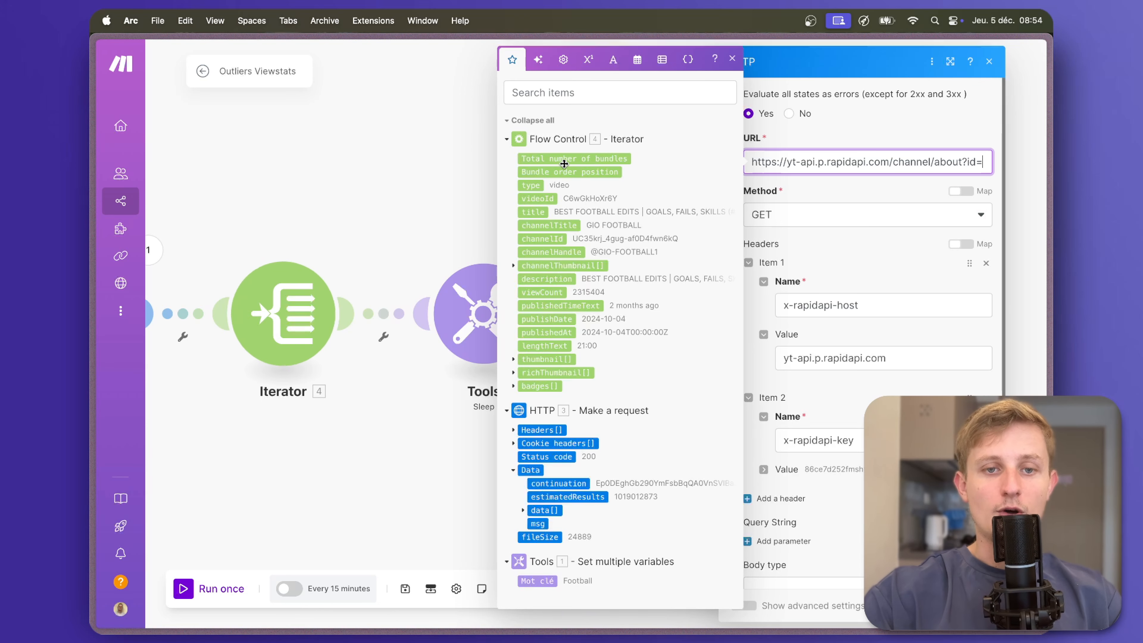
left_click(546, 239)
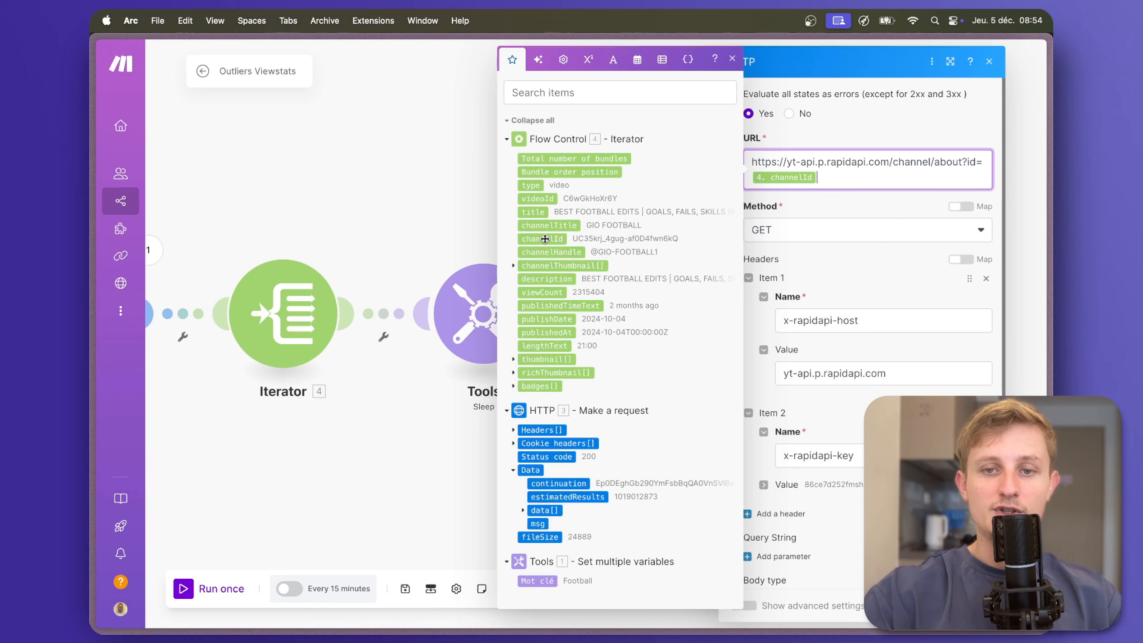
left_click_drag(838, 179, 748, 158)
left_click(859, 178)
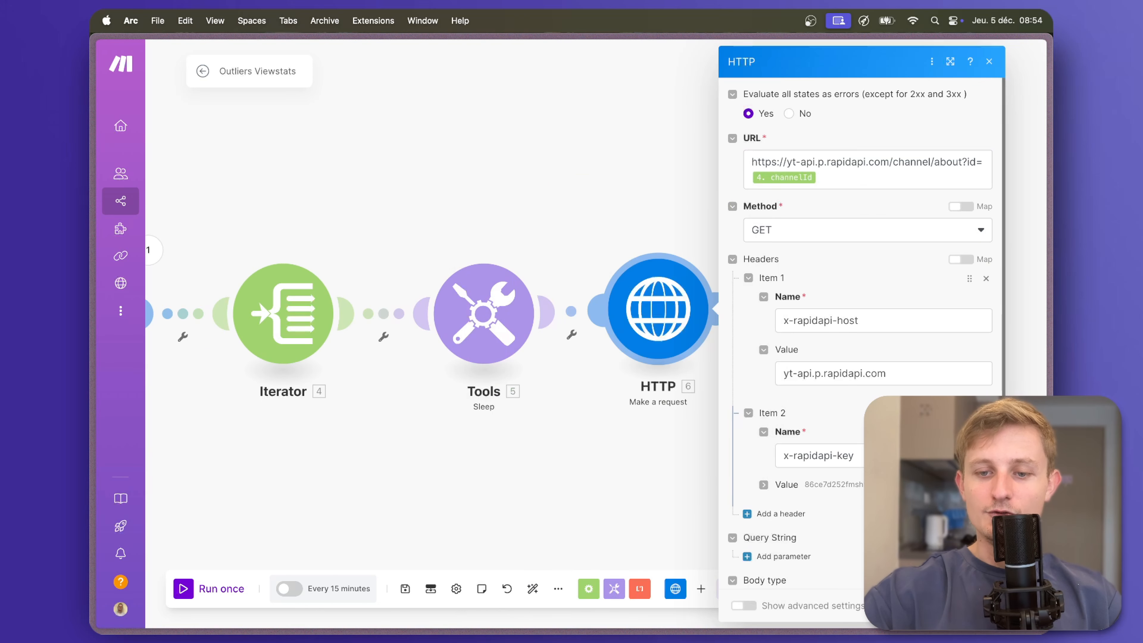
scroll(862, 334, "down", 3)
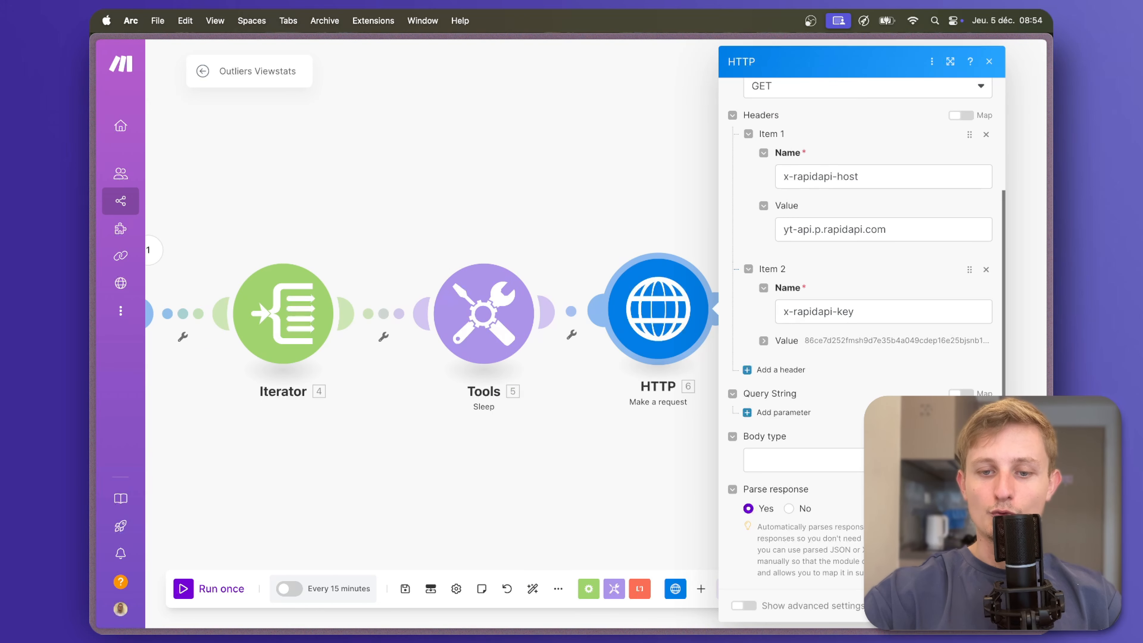
key("Escape")
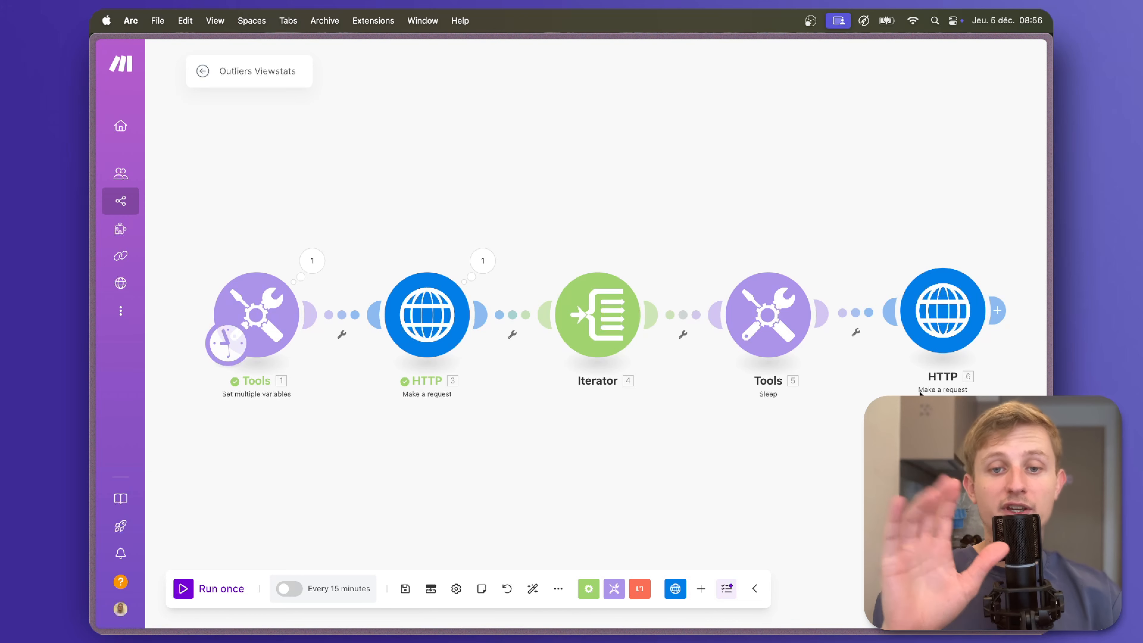
- Set up a filter between the Iterator and Sleep modules, with Bundle order position as the condition's first value
left_click(683, 335)
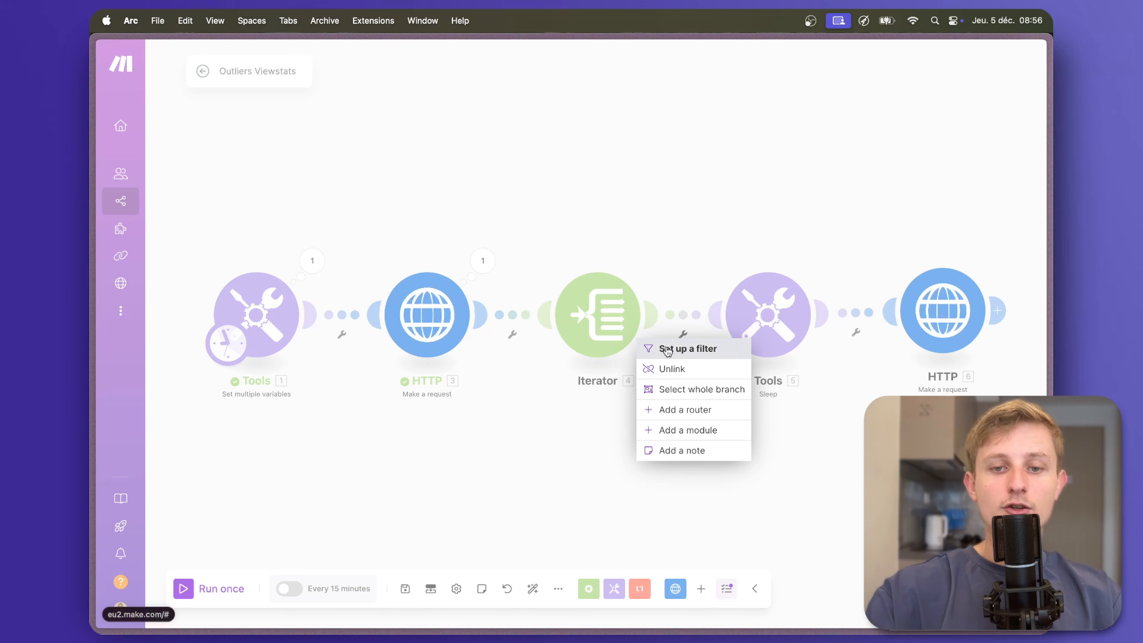
left_click(681, 349)
left_click(758, 309)
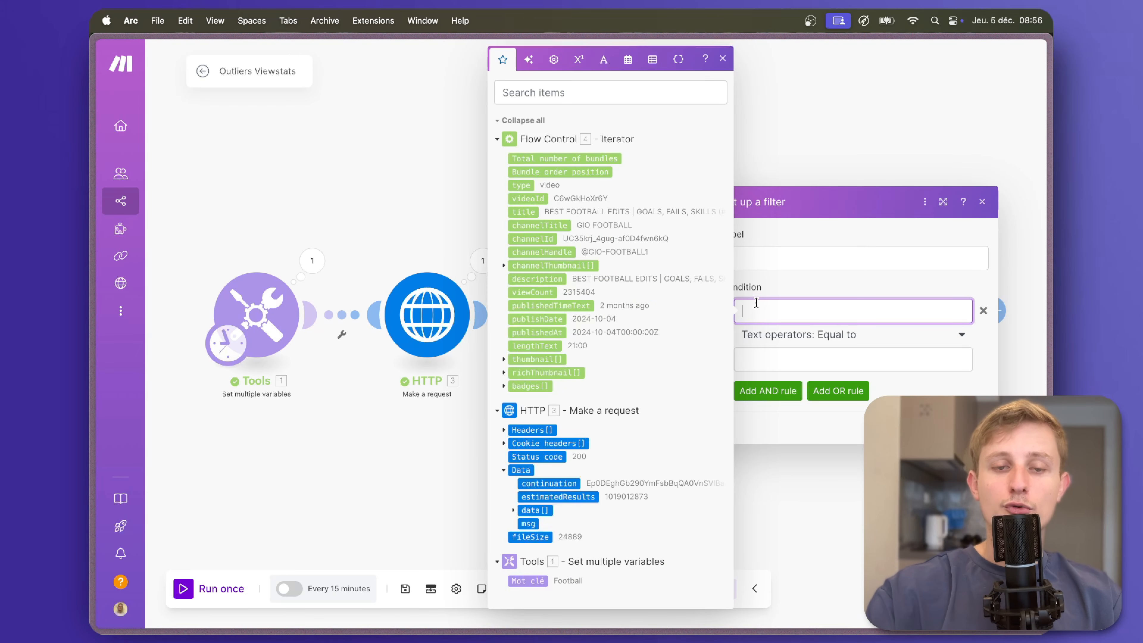
left_click(578, 172)
- Set the filter's operator to the numeric Less than or equal to, complete its comparison value and save the filter
left_click(817, 335)
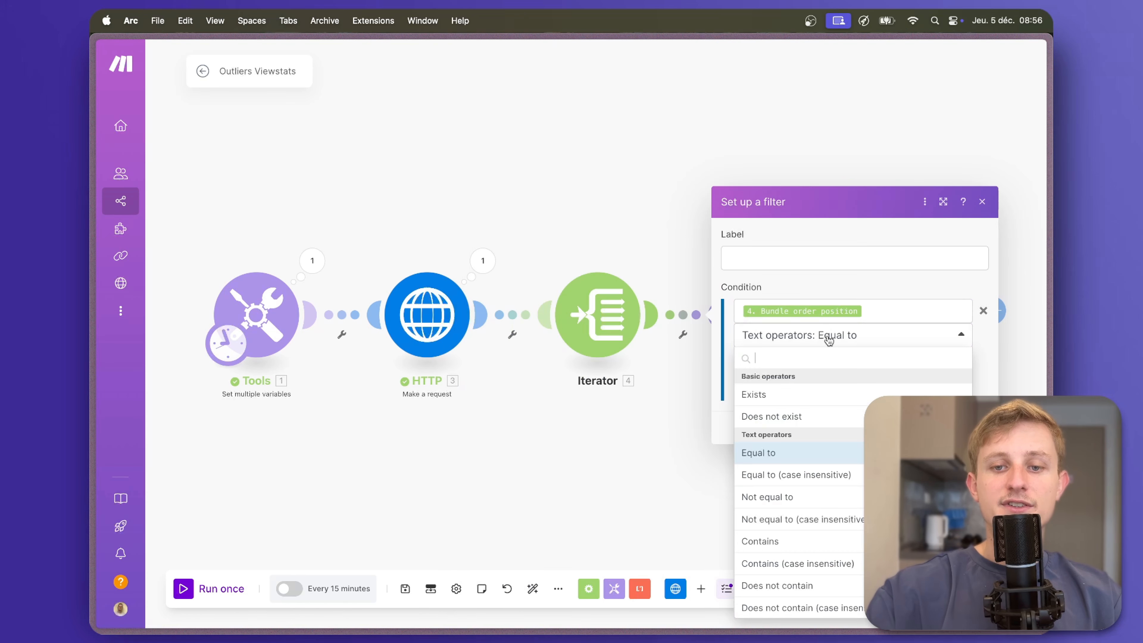
scroll(836, 464, "down", 10)
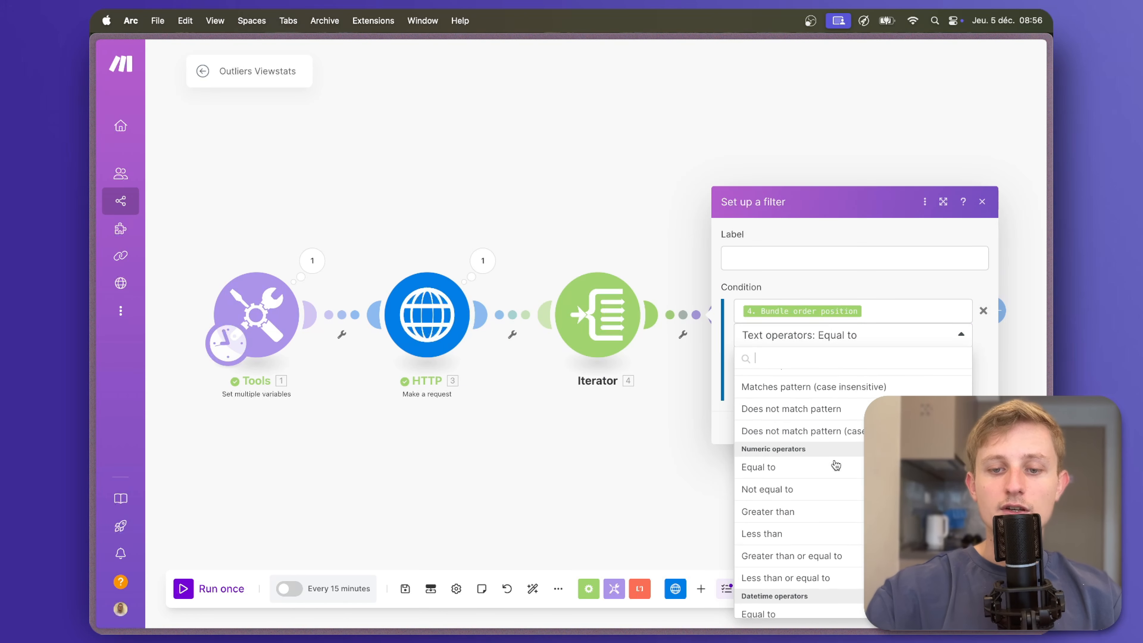
scroll(837, 465, "down", 1)
scroll(836, 465, "up", 1)
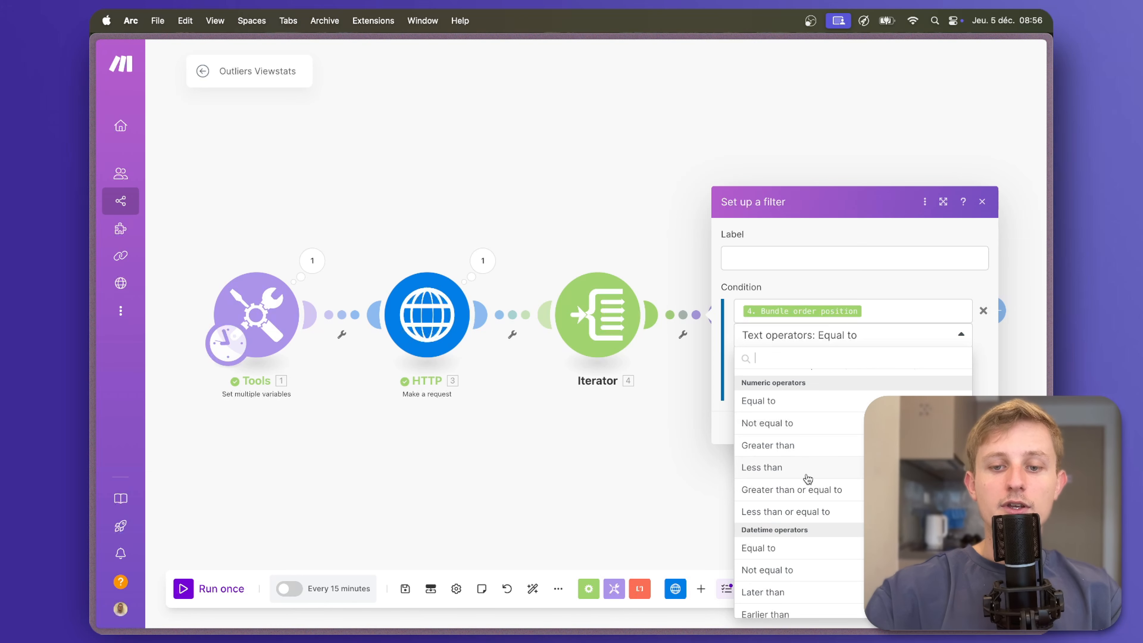
left_click(803, 514)
left_click(791, 360)
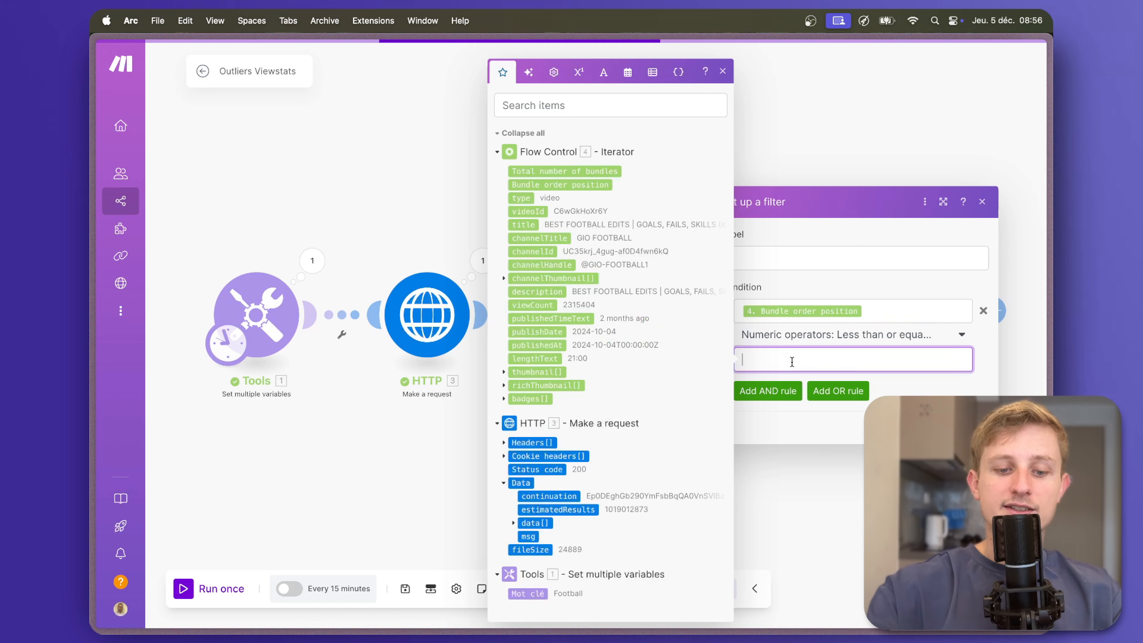
left_click(740, 439)
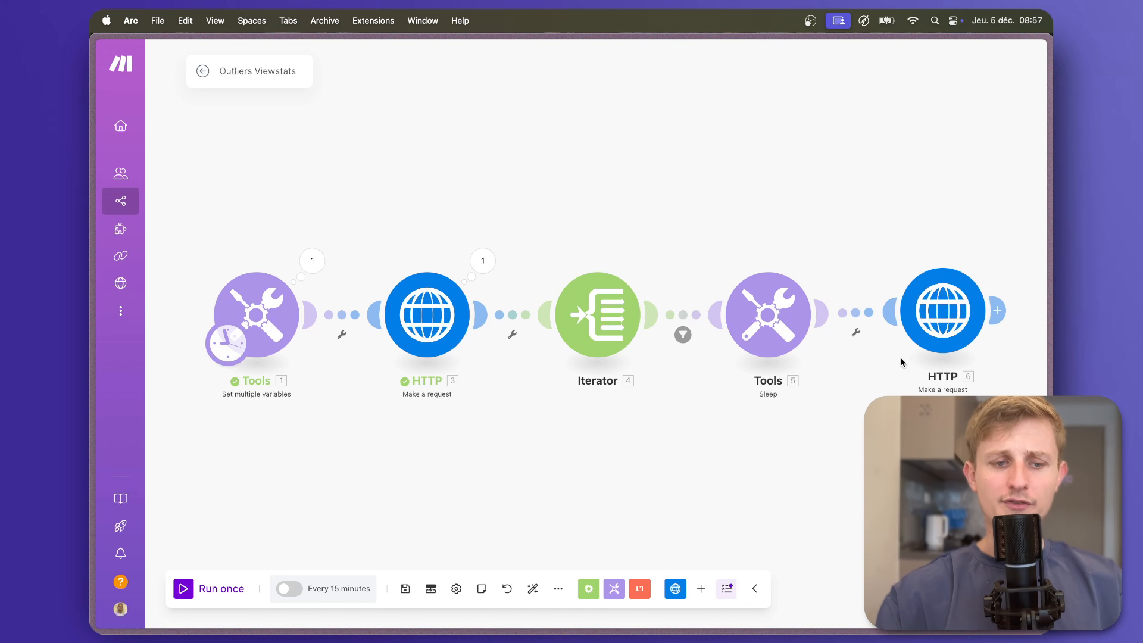
- Run the scenario once and expand the output data of Operation 3 in the last HTTP module's results
left_click(183, 590)
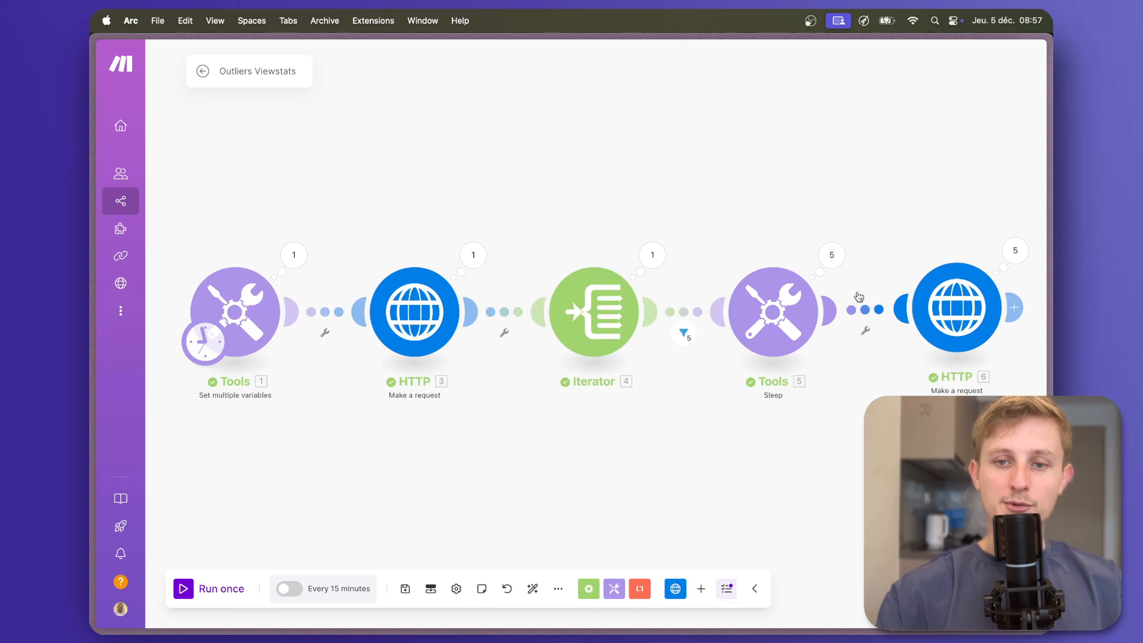
left_click_drag(881, 235, 733, 211)
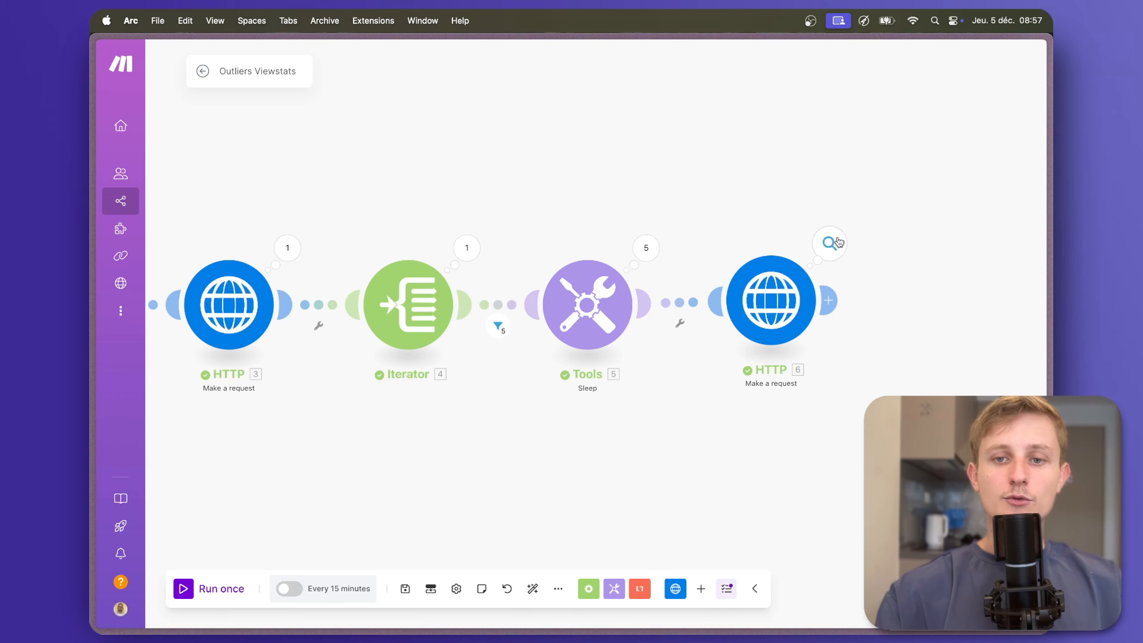
left_click(829, 243)
left_click(598, 251)
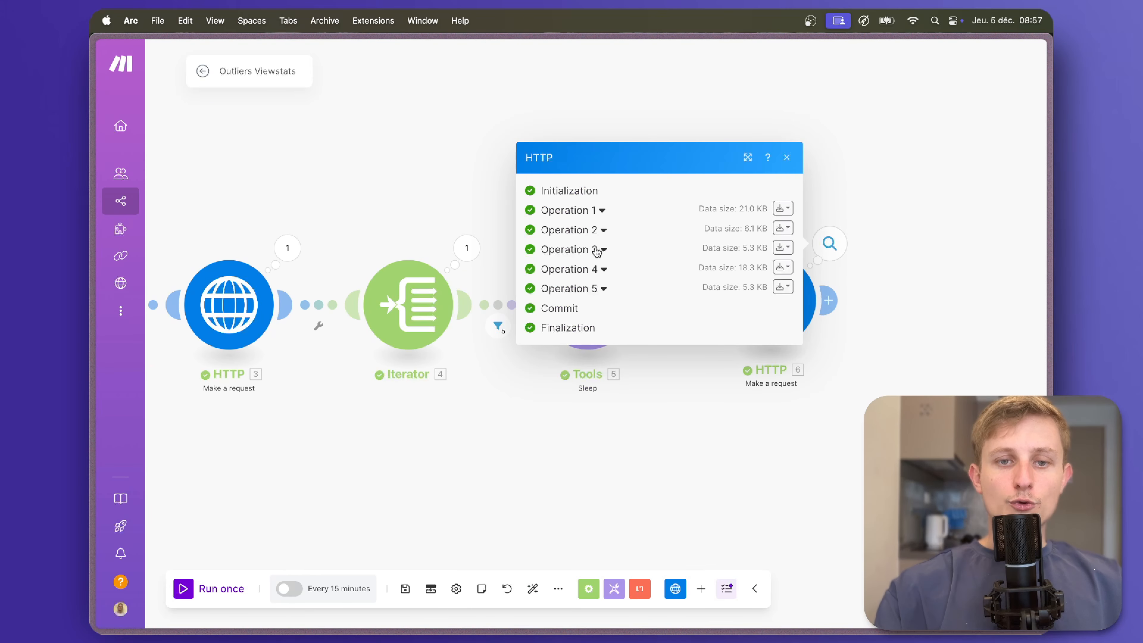
left_click(596, 250)
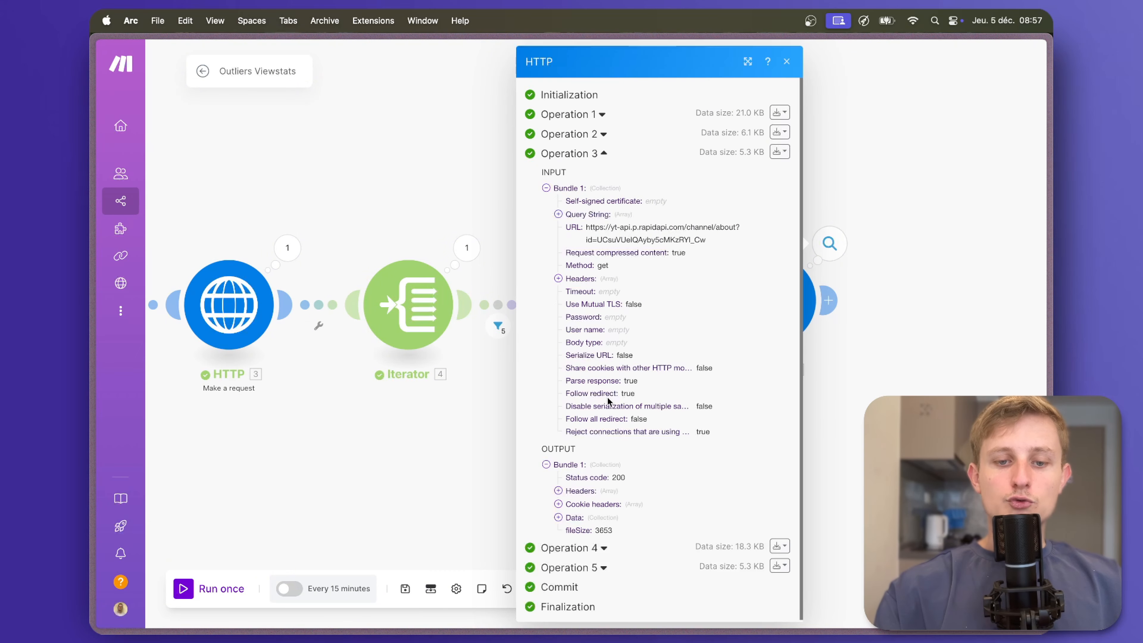
left_click(568, 516)
- Examine the returned channel ID, title, video count and view count in the output data, and close the results
scroll(601, 515, "down", 5)
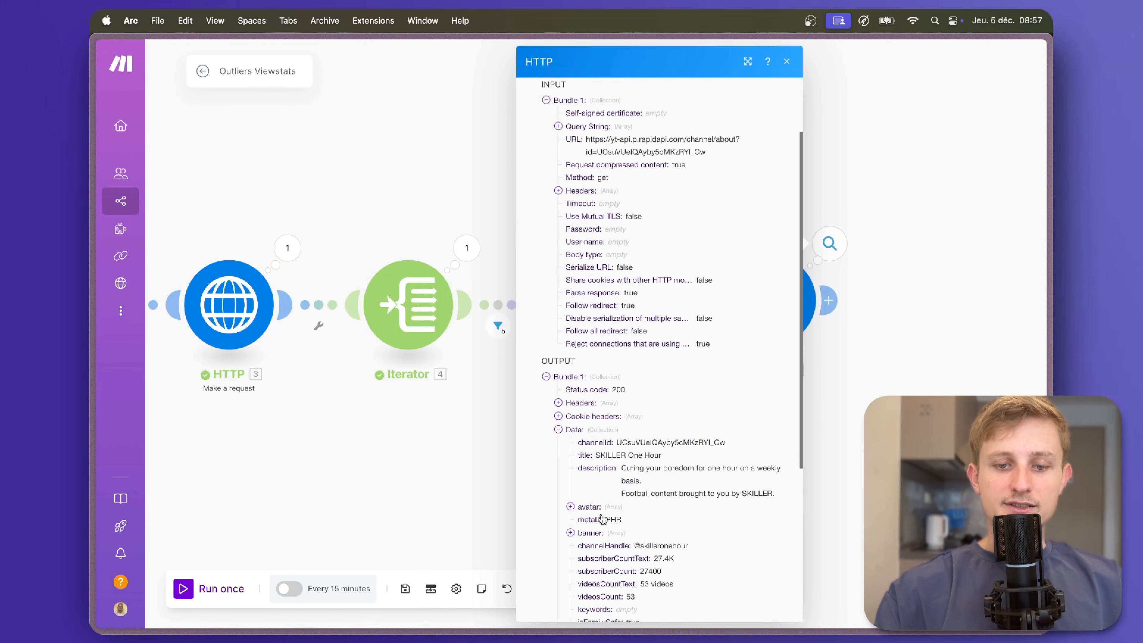
scroll(602, 514, "down", 3)
double_click(620, 345)
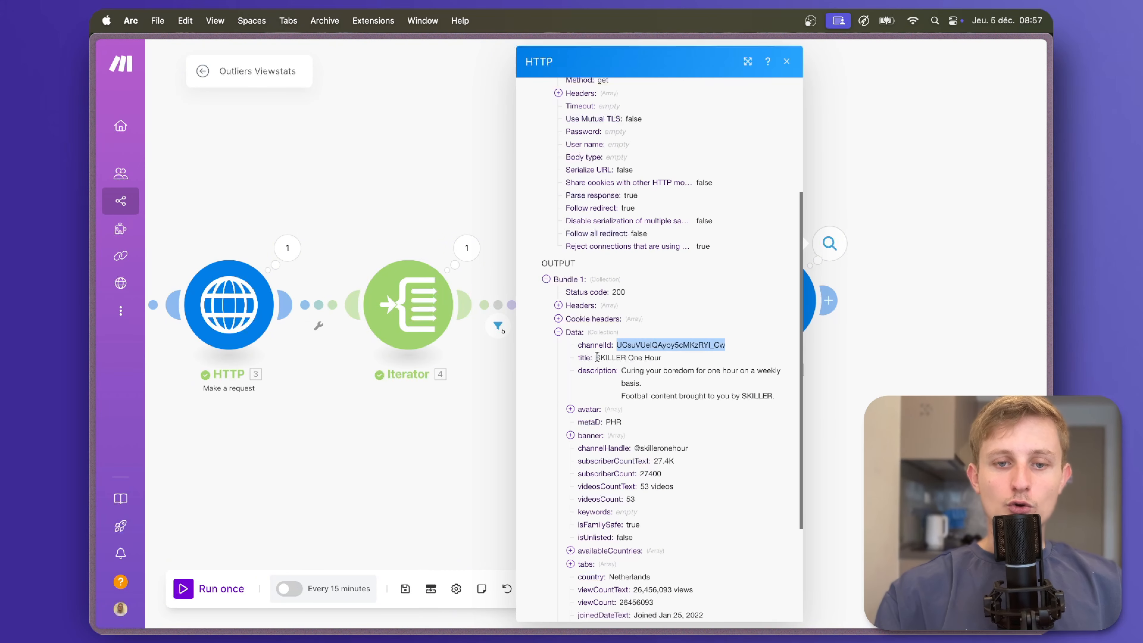
left_click_drag(596, 357, 640, 422)
scroll(675, 384, "down", 3)
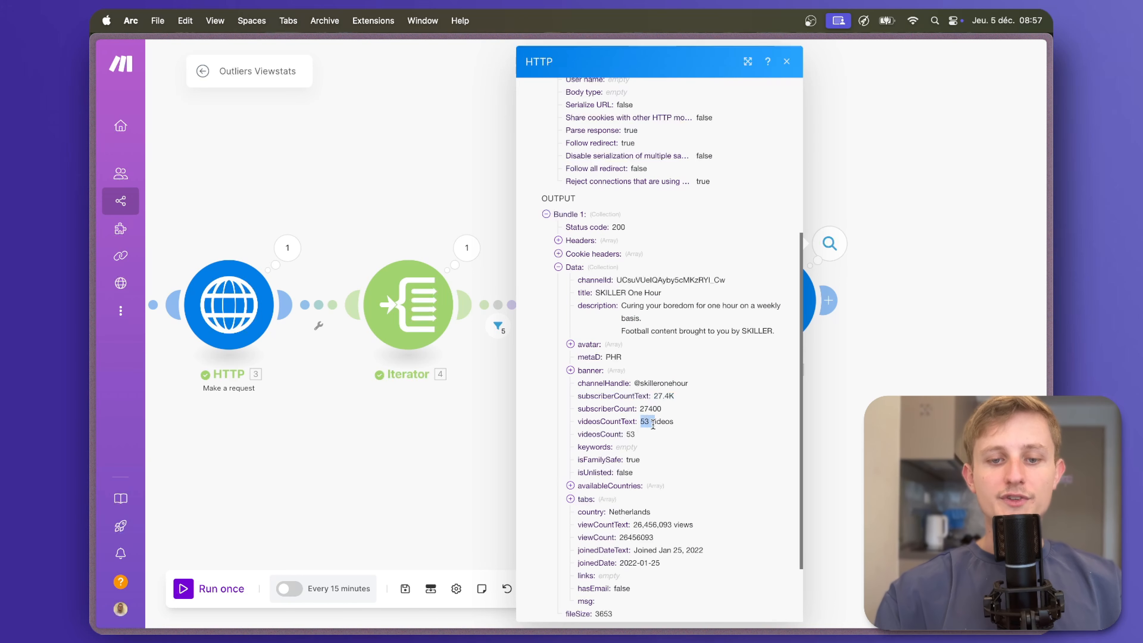
scroll(626, 484, "down", 3)
scroll(625, 484, "down", 1)
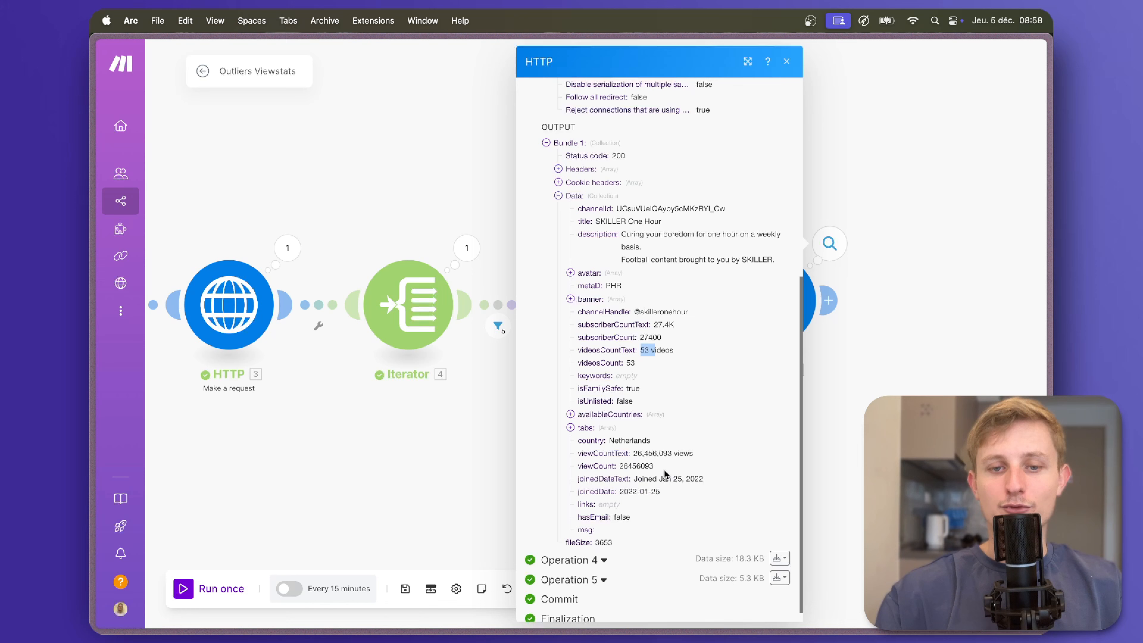
left_click(898, 395)
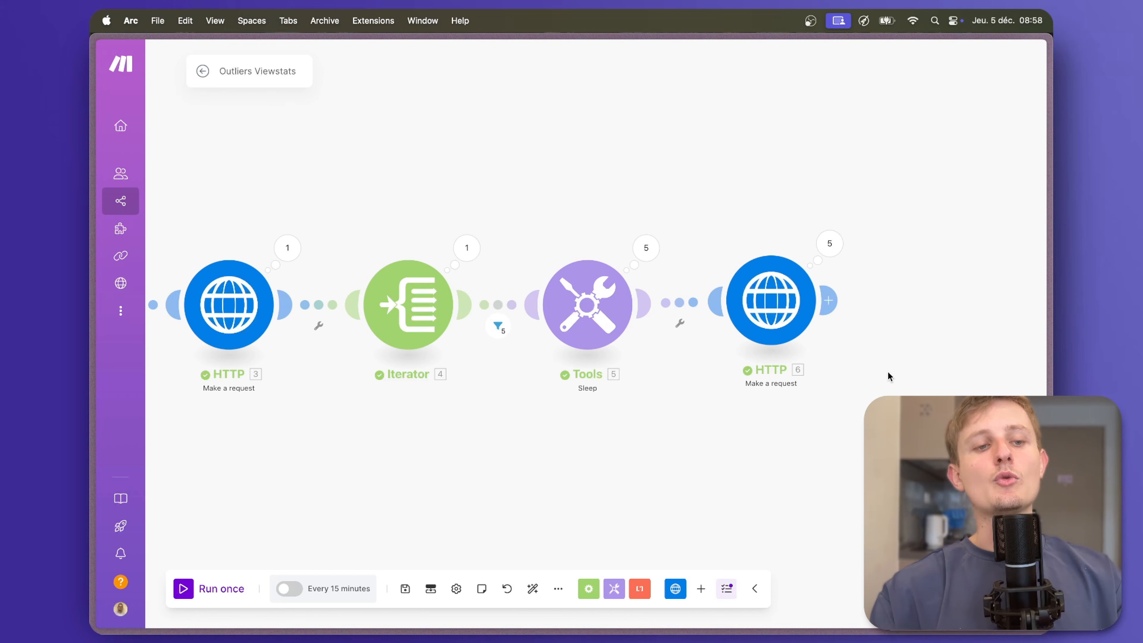
- Check the Viewstats MrBeast spreadsheet, return to Make and add a Google Sheets Add a Row module after the last HTTP module
mouse_move(91, 343)
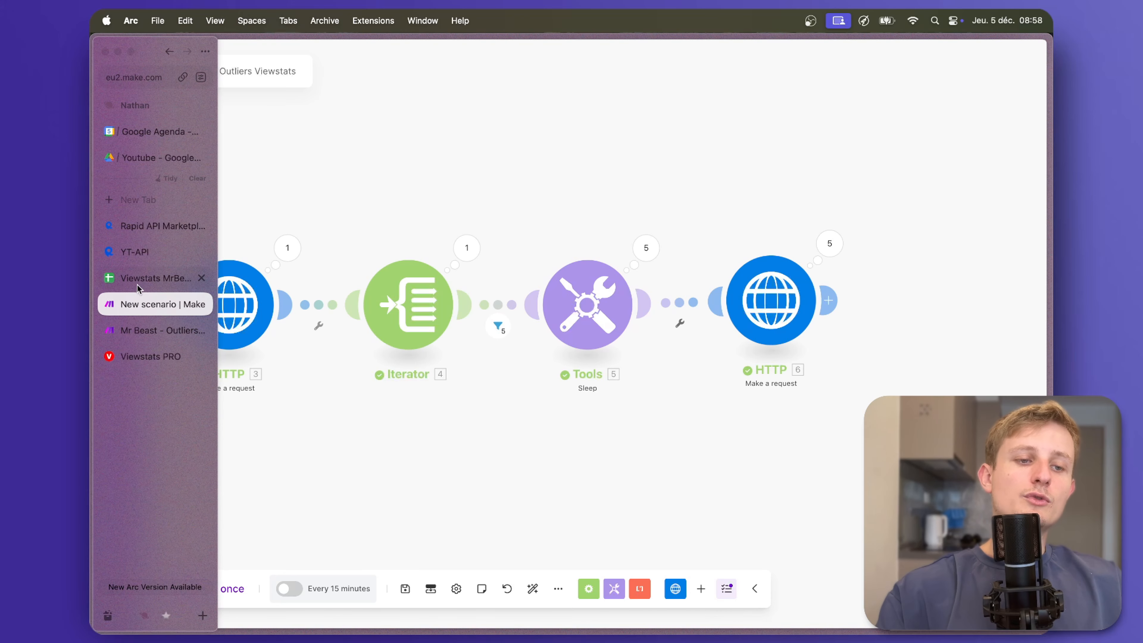
left_click(144, 279)
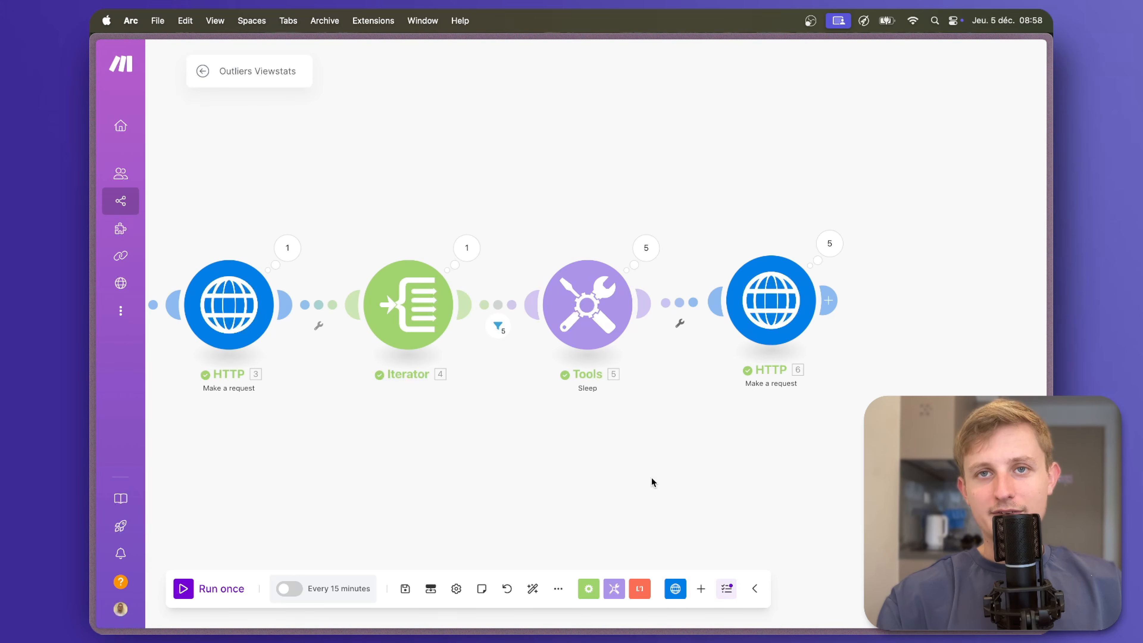
left_click_drag(653, 482, 436, 462)
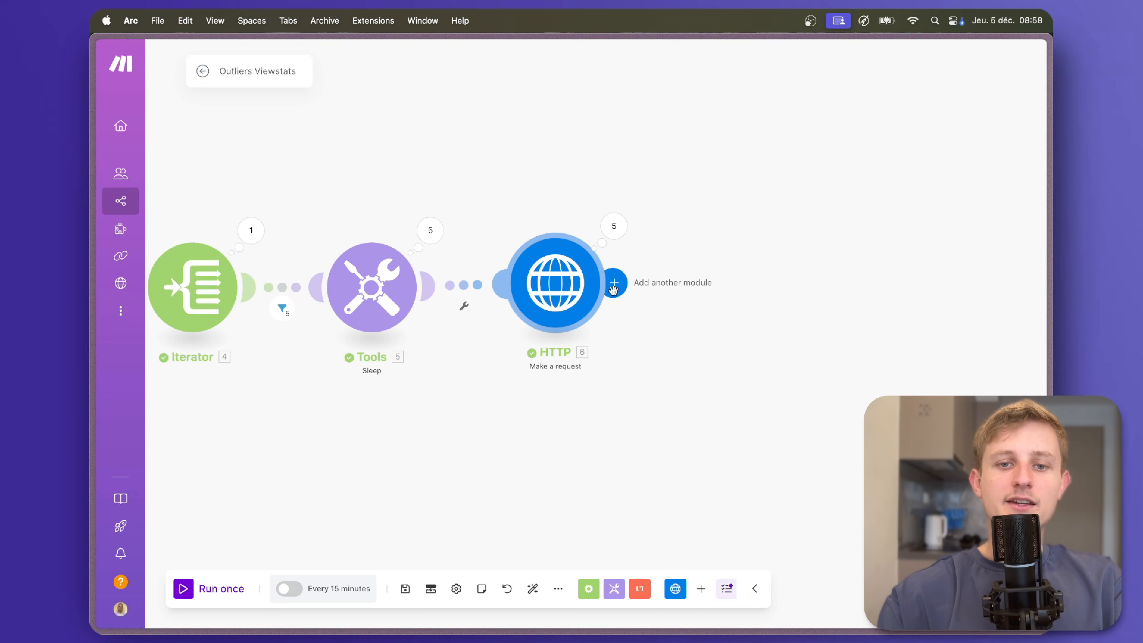
left_click(616, 280)
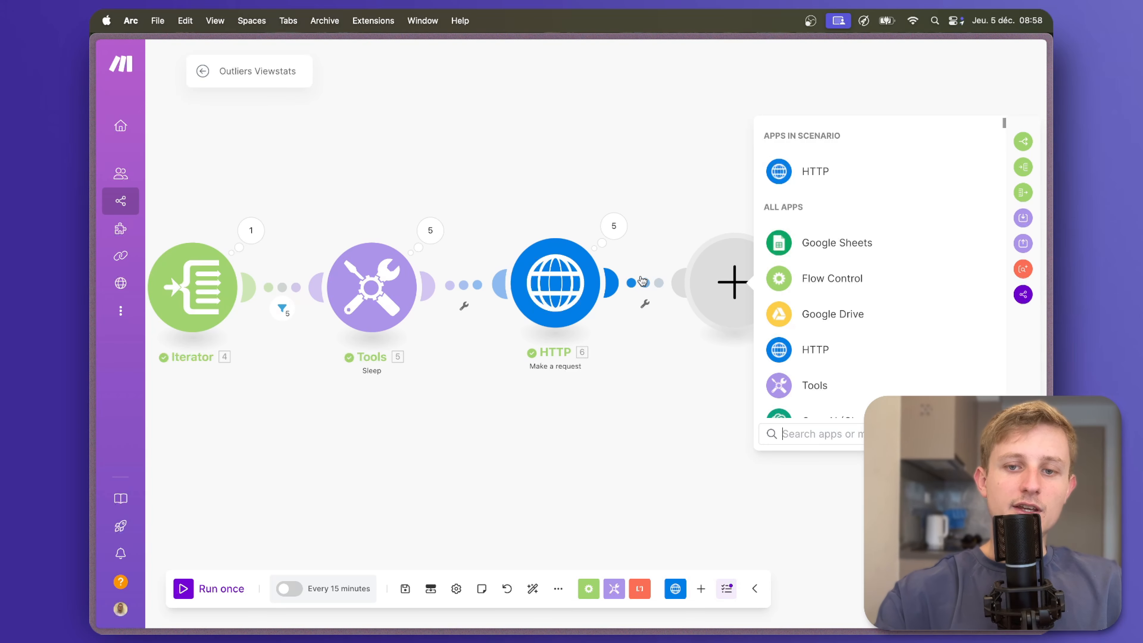
left_click(842, 243)
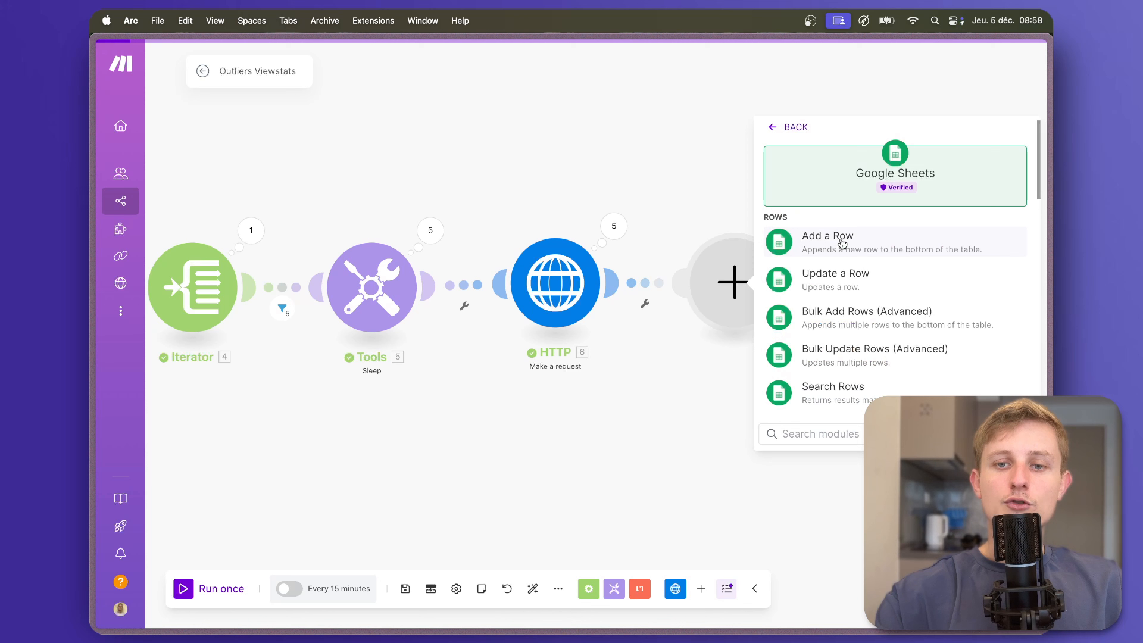
left_click(860, 247)
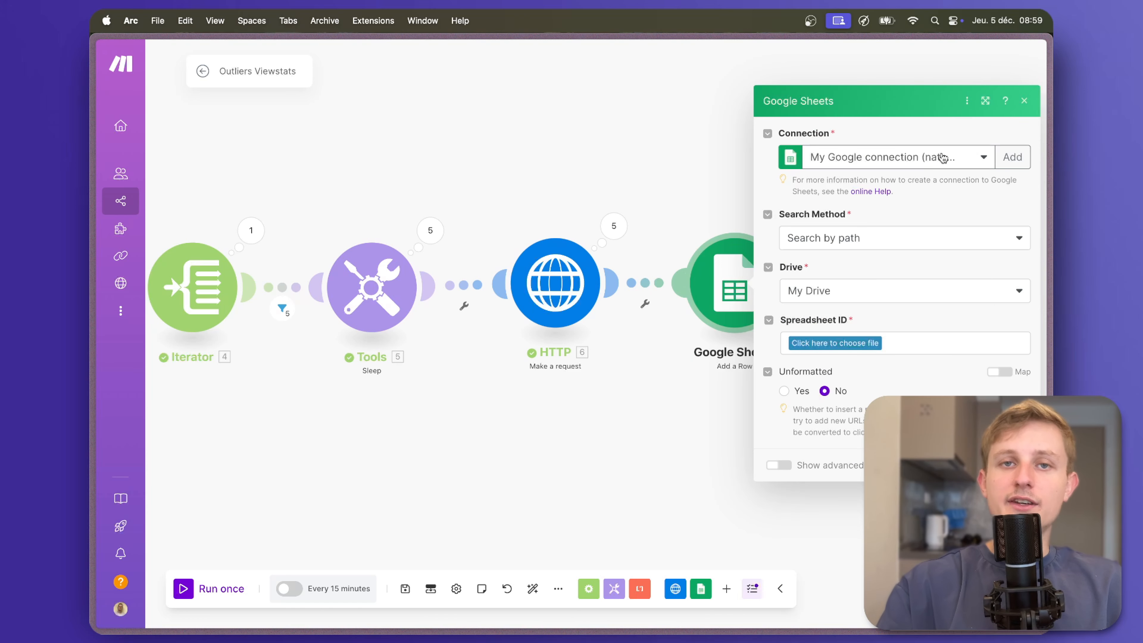
- Check the Google connection dialog, keep the existing connection, and select the Youtube / Viewstats MrBeast spreadsheet with its Outliers sheet
left_click(1010, 157)
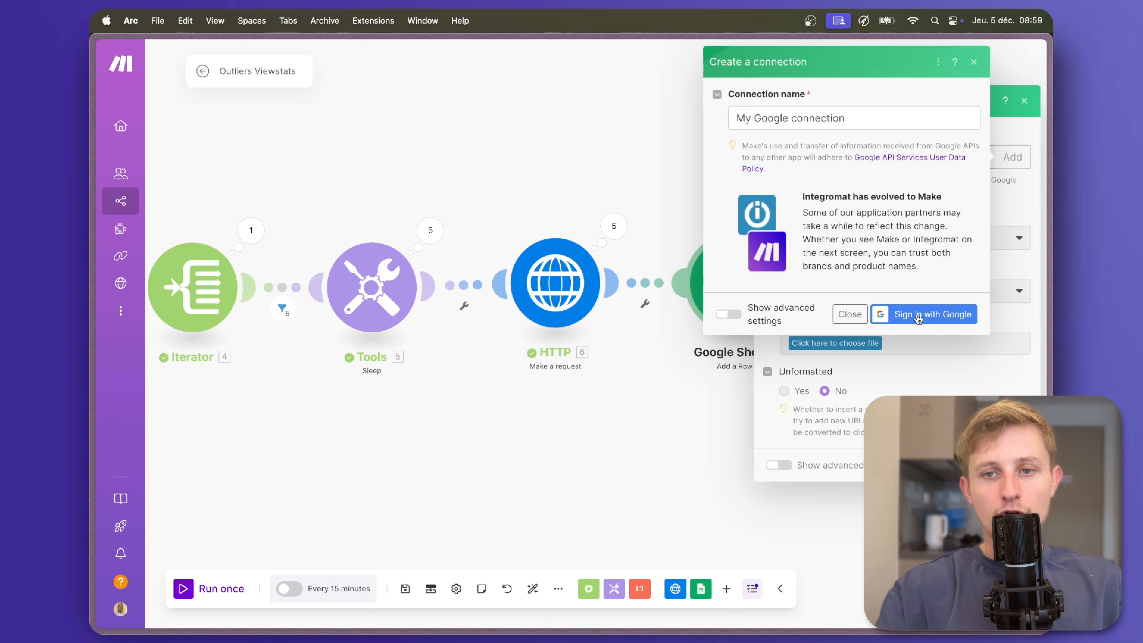
left_click(974, 63)
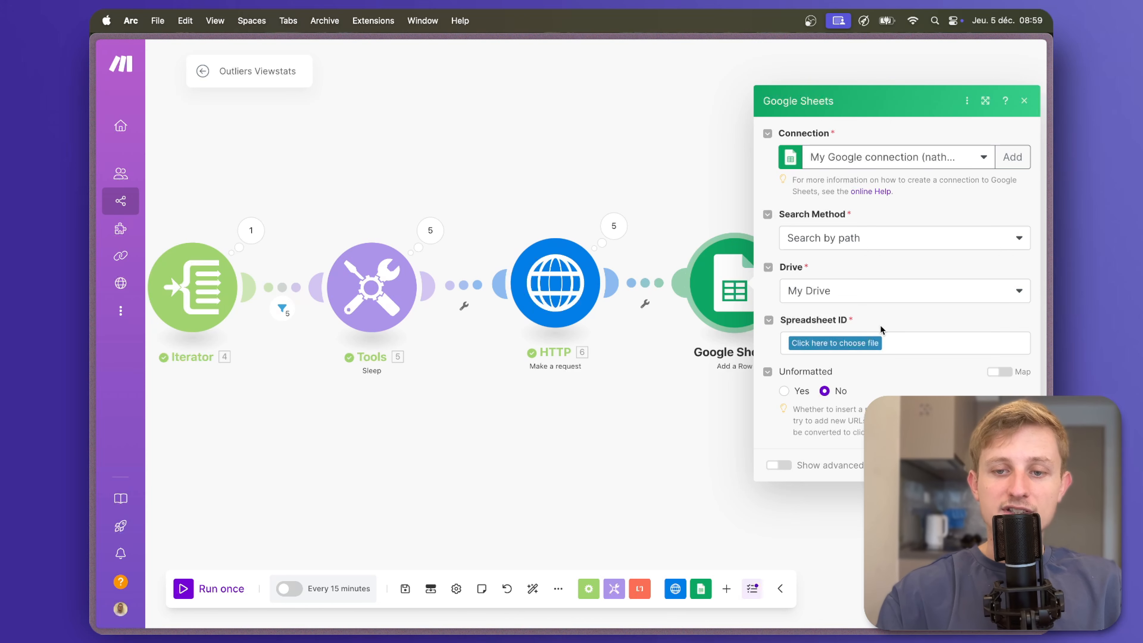
left_click(840, 346)
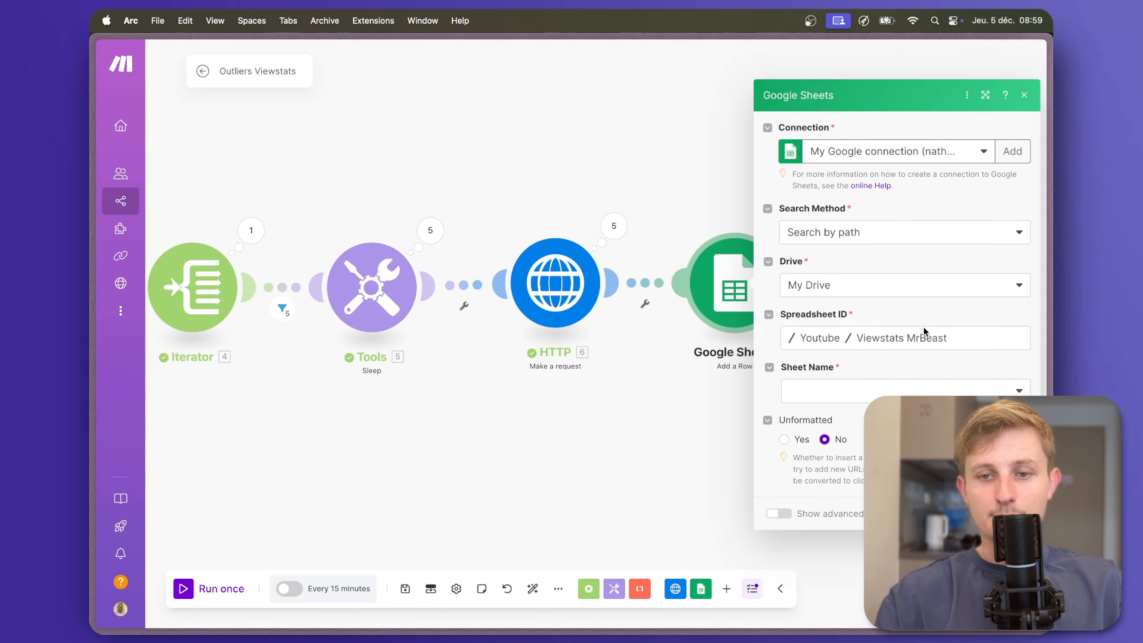
left_click(868, 375)
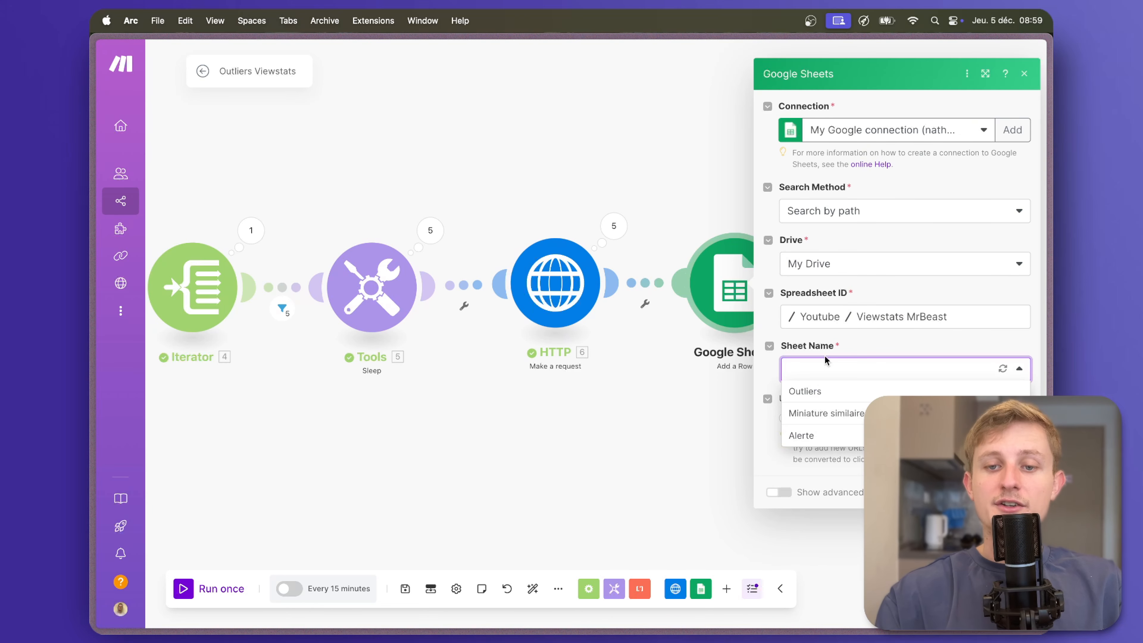
left_click(804, 393)
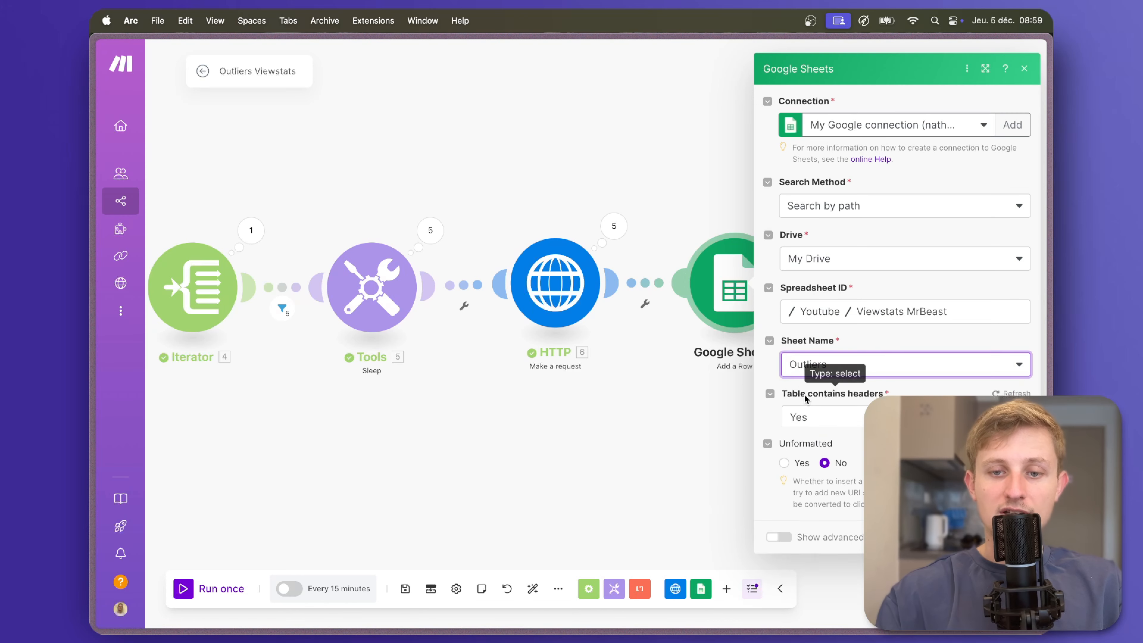
- Map the Iterator's title to the Titre vidéo (A) column of the new row
scroll(841, 419, "down", 2)
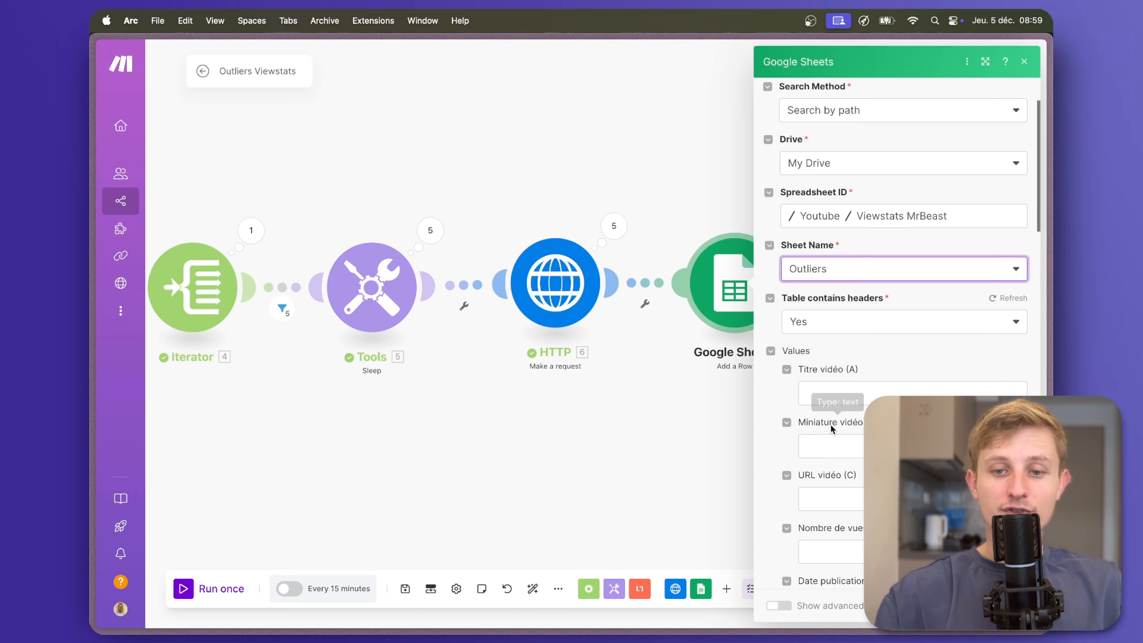
left_click(840, 396)
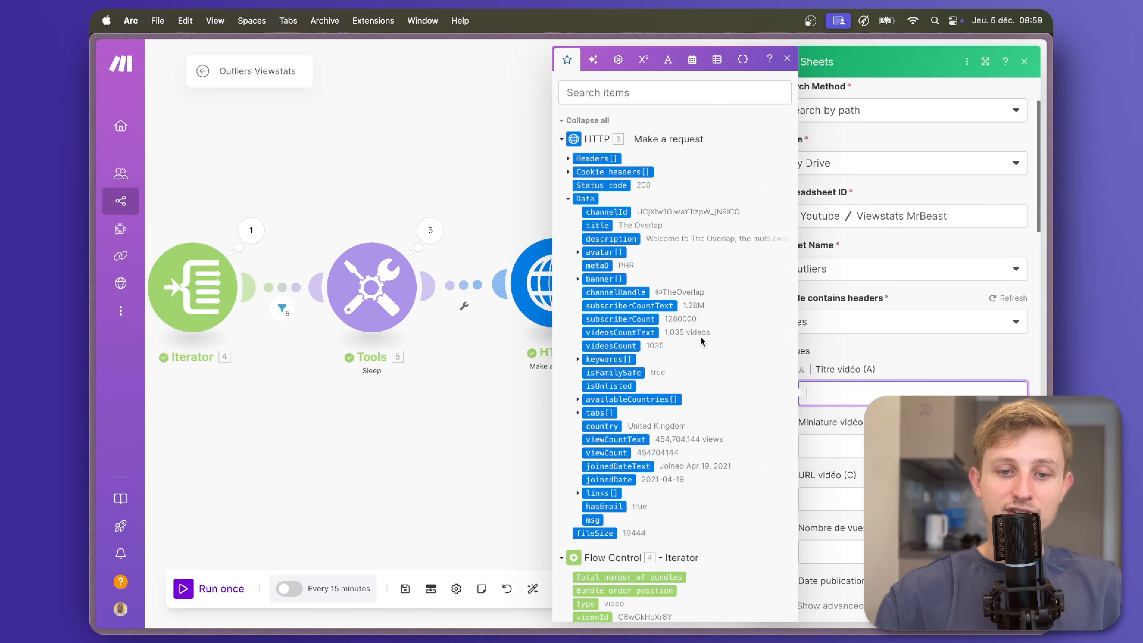
scroll(655, 419, "down", 10)
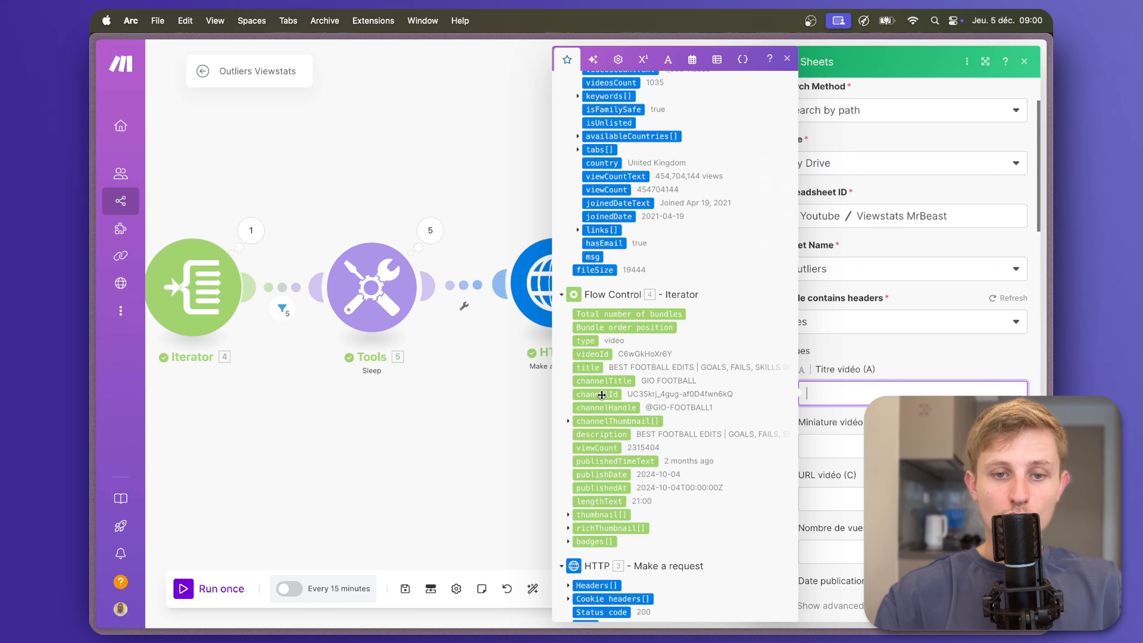
left_click(588, 367)
- Fill the Miniature vidéo value with =IMAGE(" followed by the url from the Iterator's thumbnail array
left_click(826, 443)
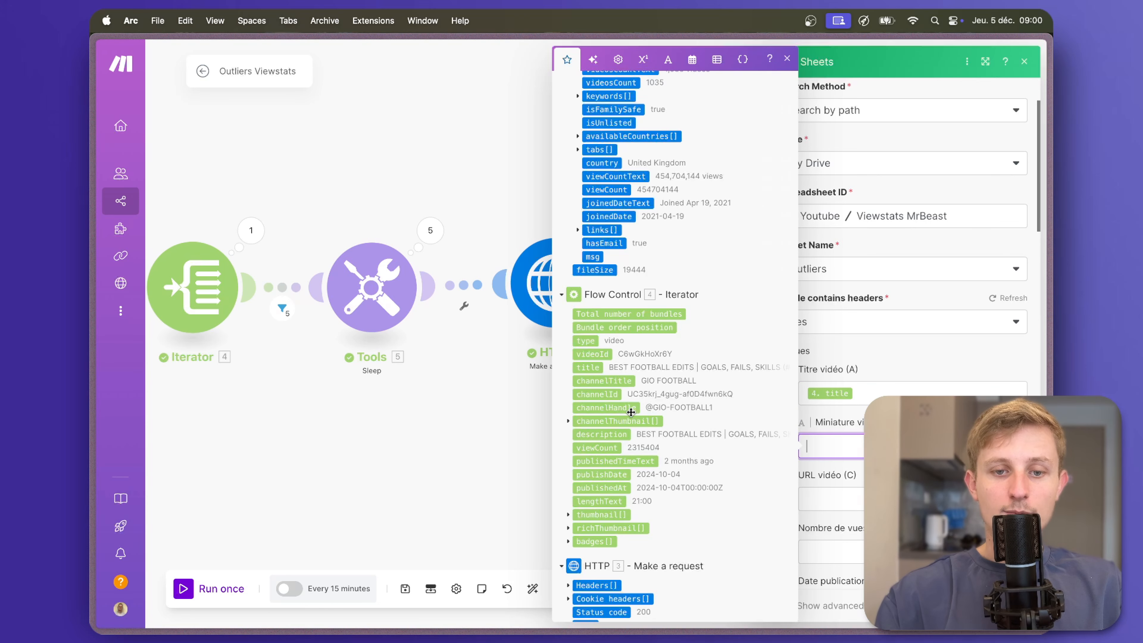
left_click(568, 517)
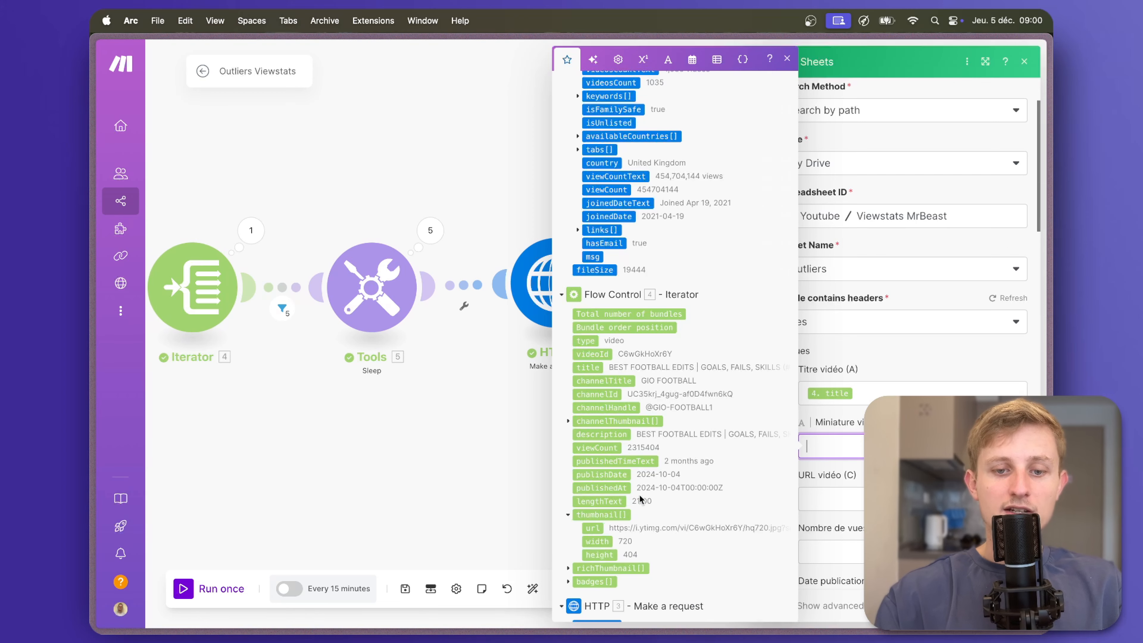
scroll(640, 495, "down", 2)
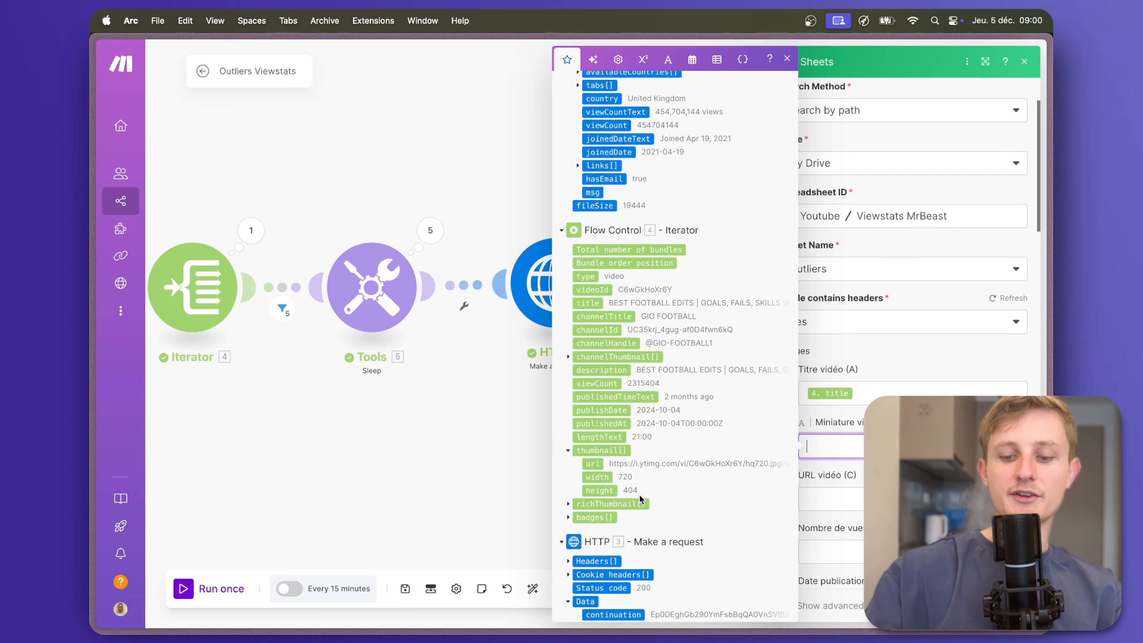
type("=IMAGE(\"")
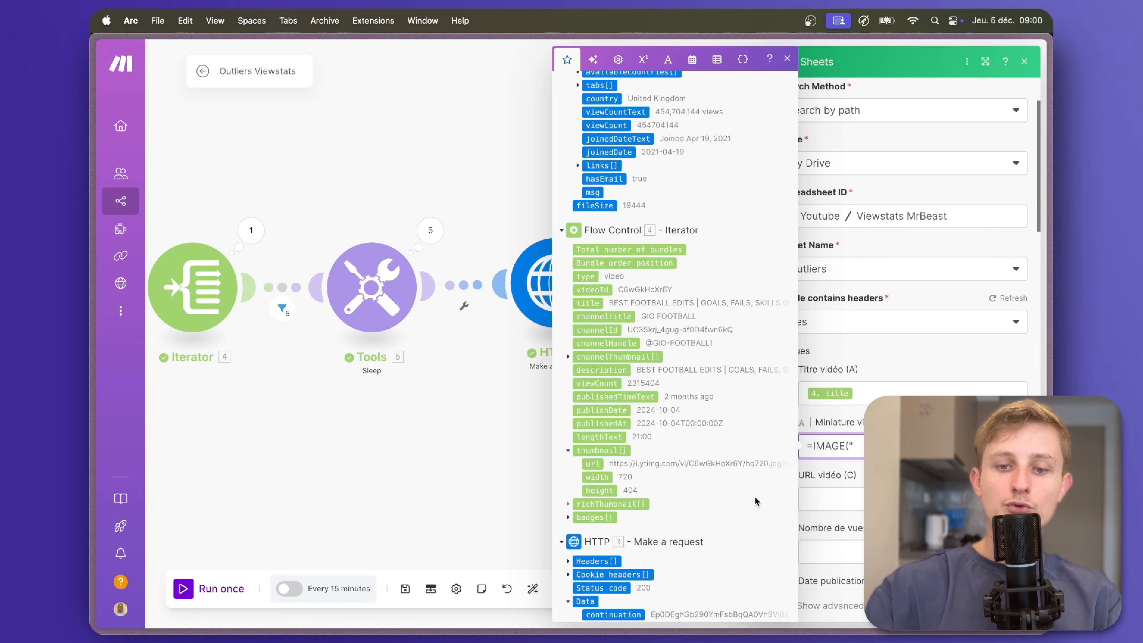
left_click(592, 464)
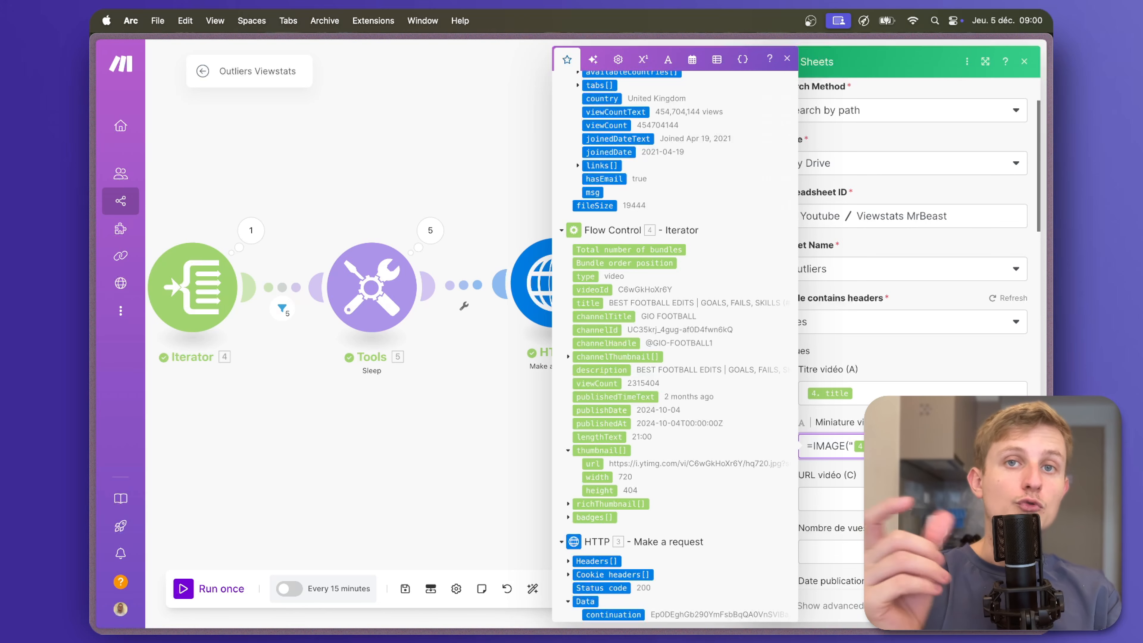
- Switch to the open YouTube video and copy its watch URL up to the video ID, without the ab_channel part
left_click(861, 491)
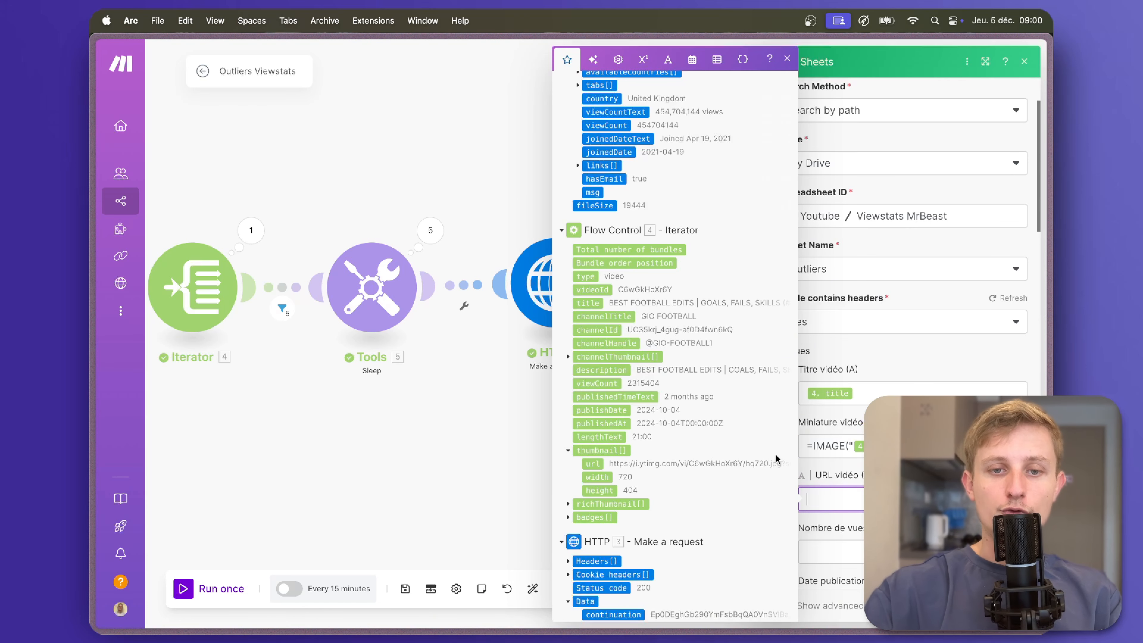
mouse_move(100, 312)
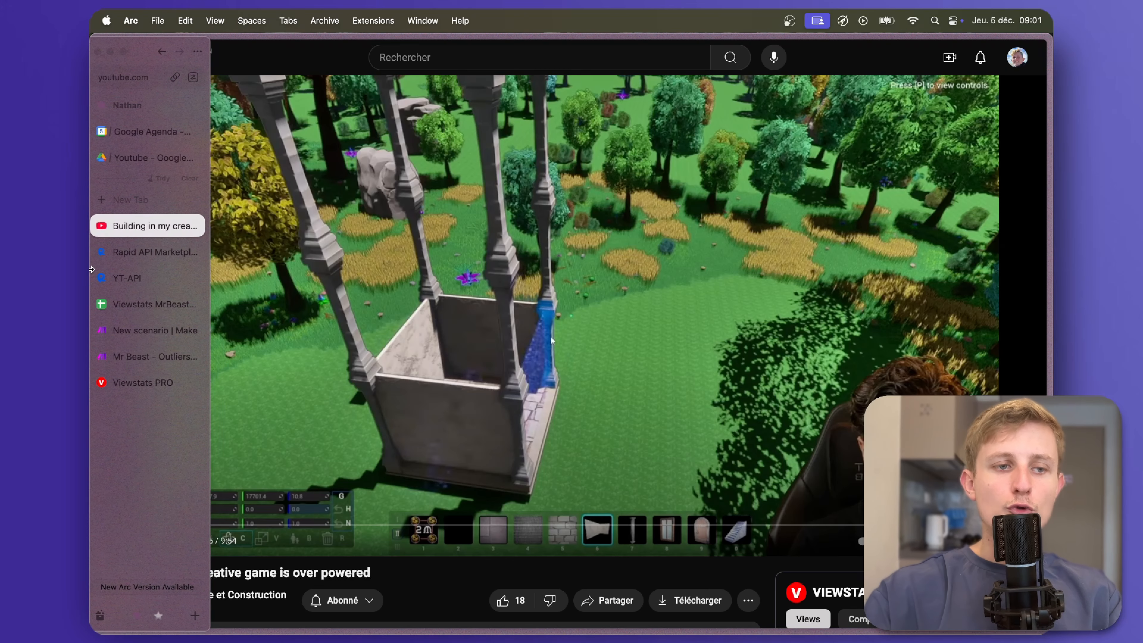
left_click(134, 76)
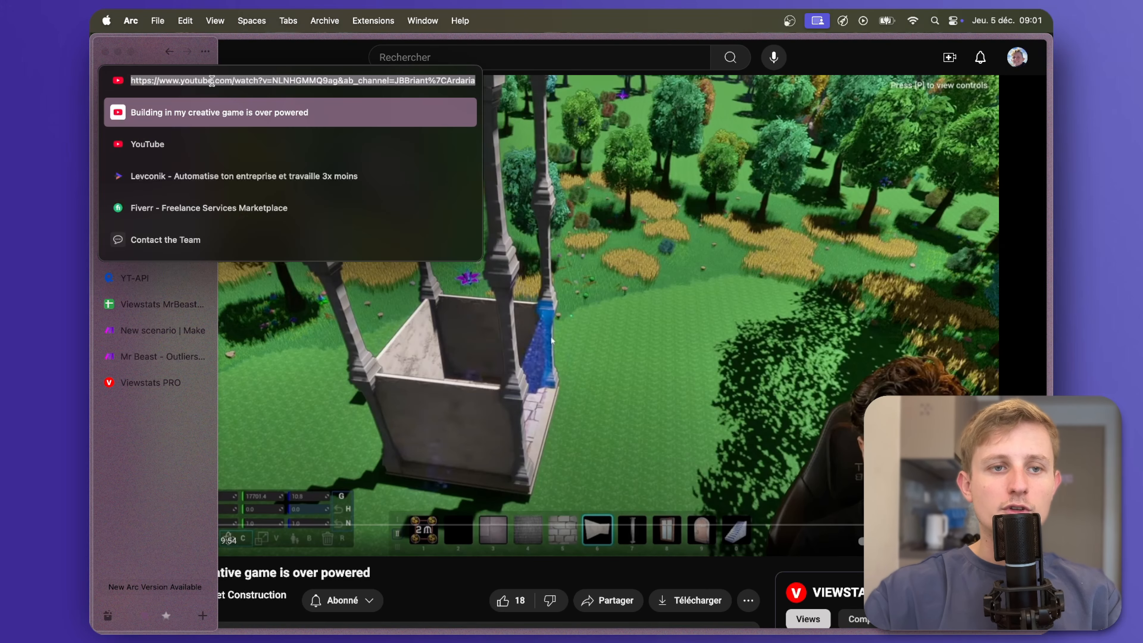
left_click(233, 81)
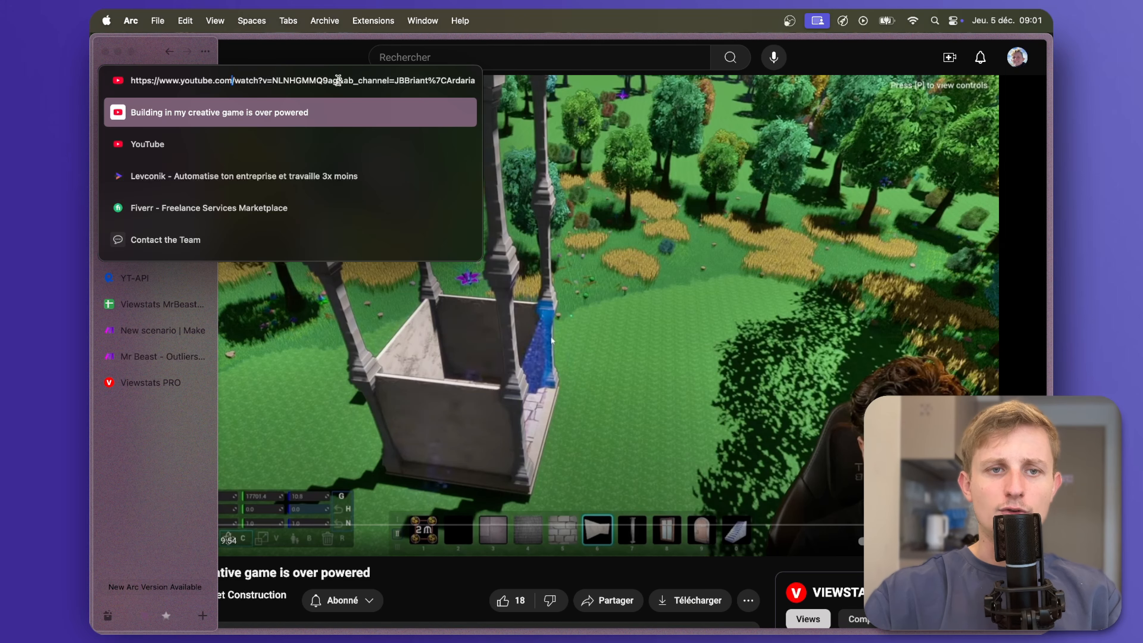
left_click_drag(337, 80, 128, 81)
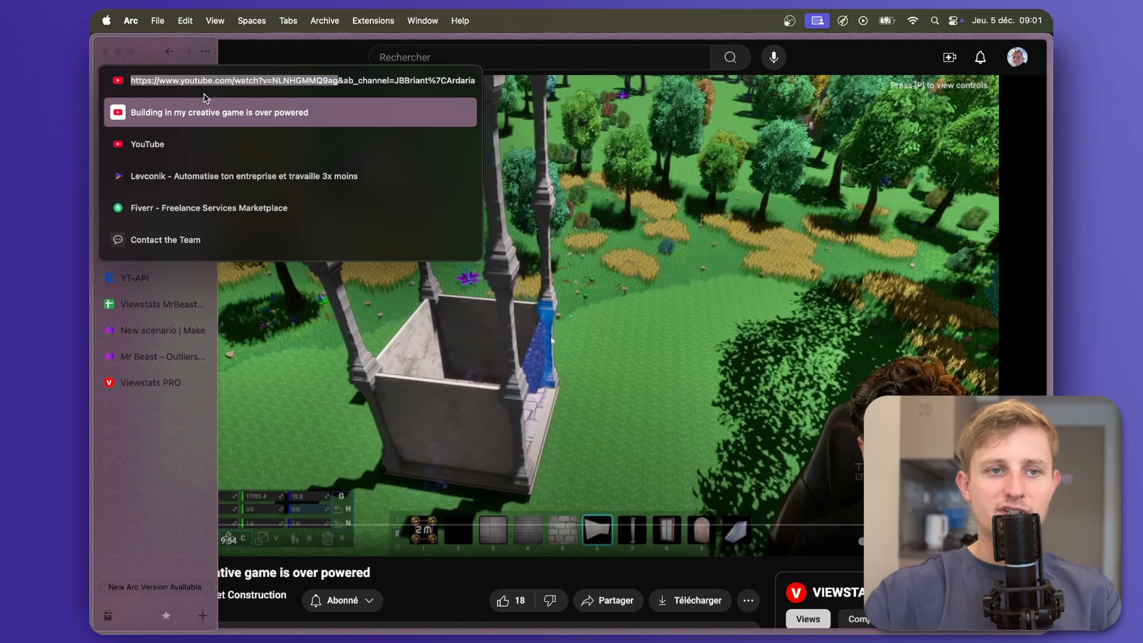
left_click(155, 328)
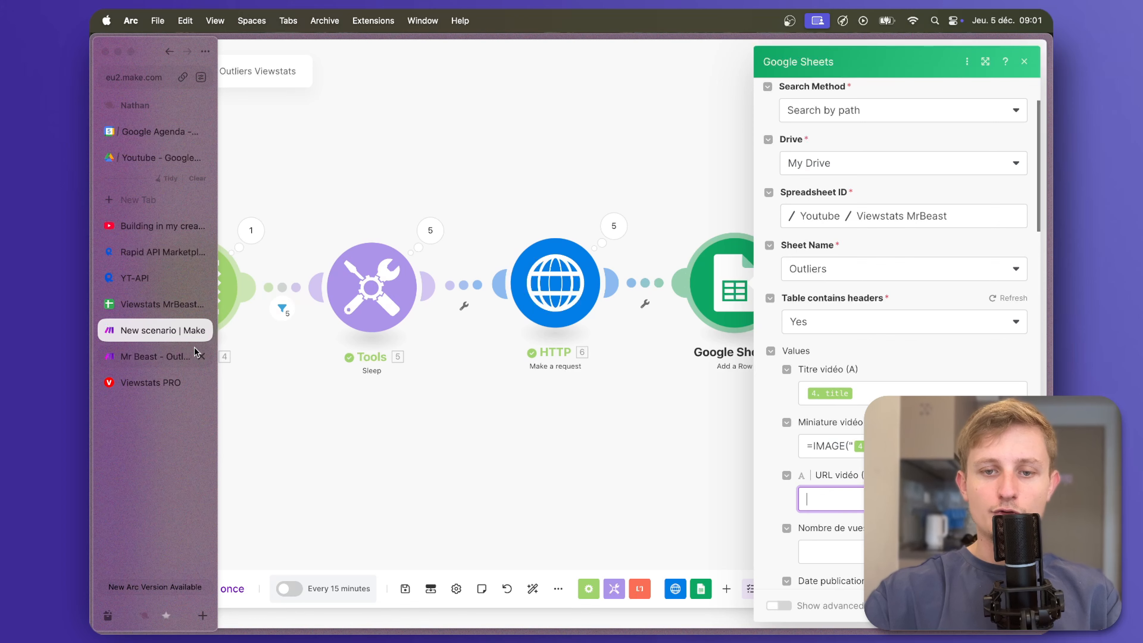
scroll(850, 500, "down", 3)
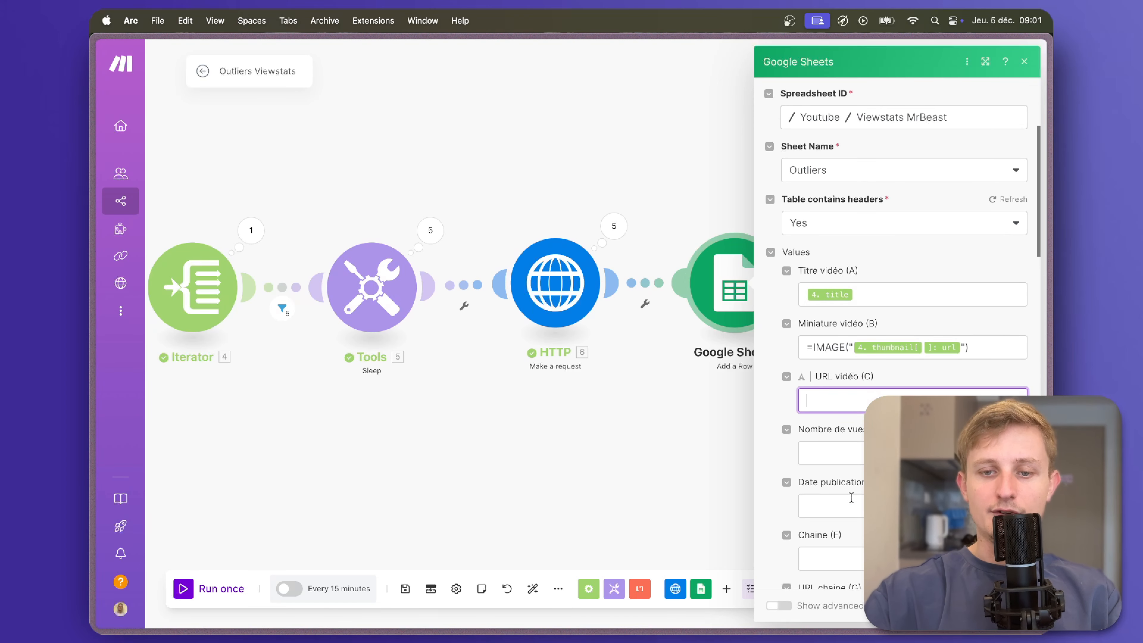
key("super+v")
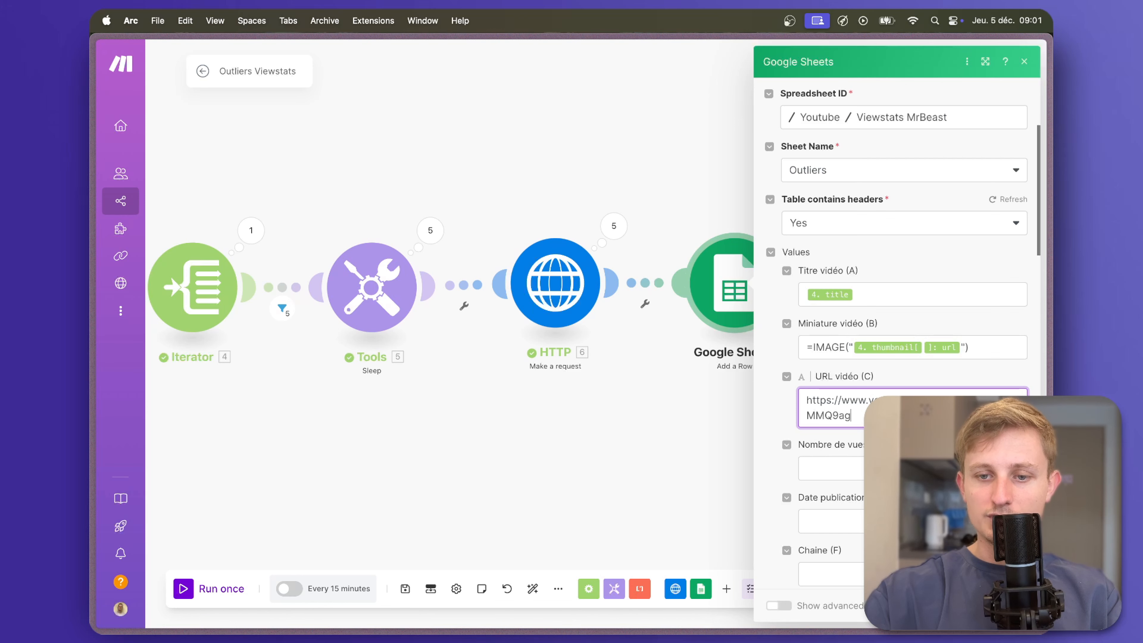
double_click(1000, 401)
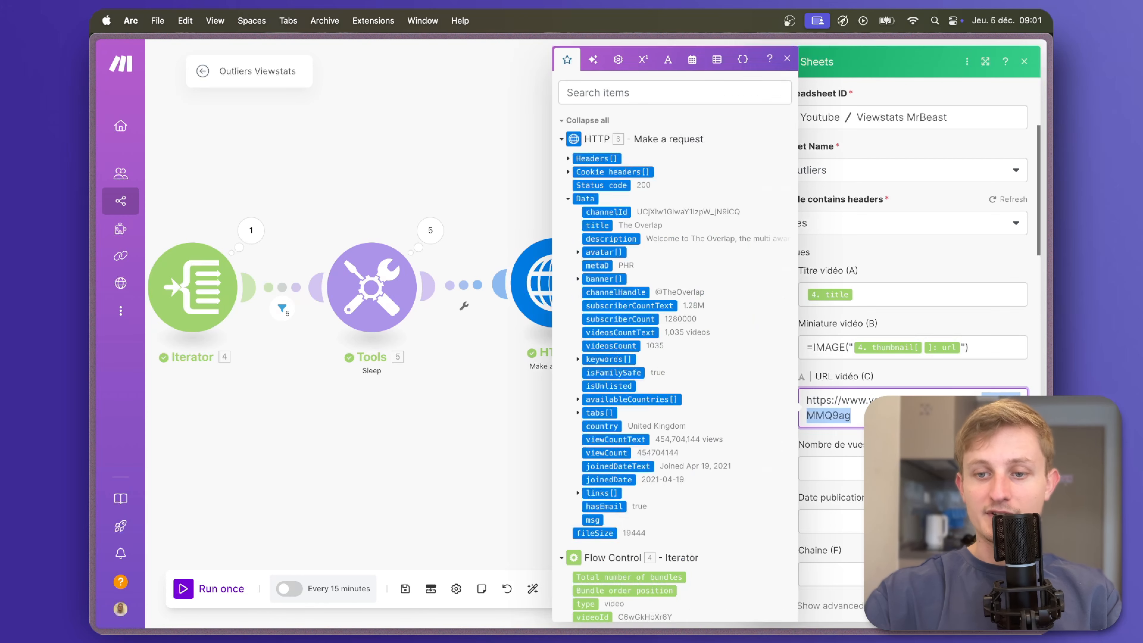
key("BackSpace")
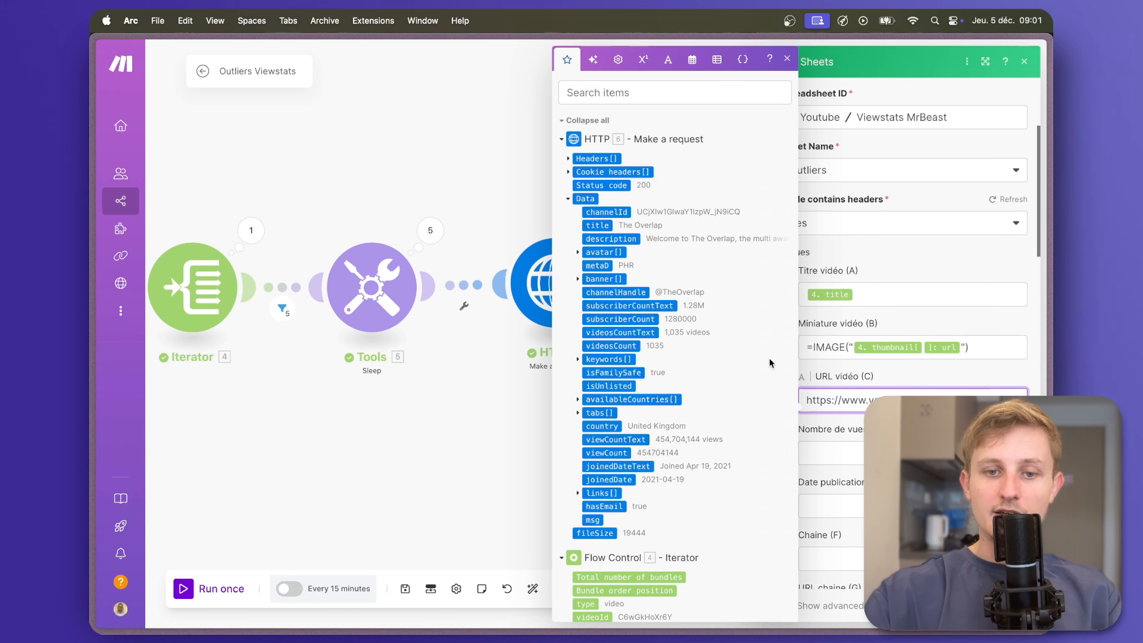
scroll(635, 444, "down", 5)
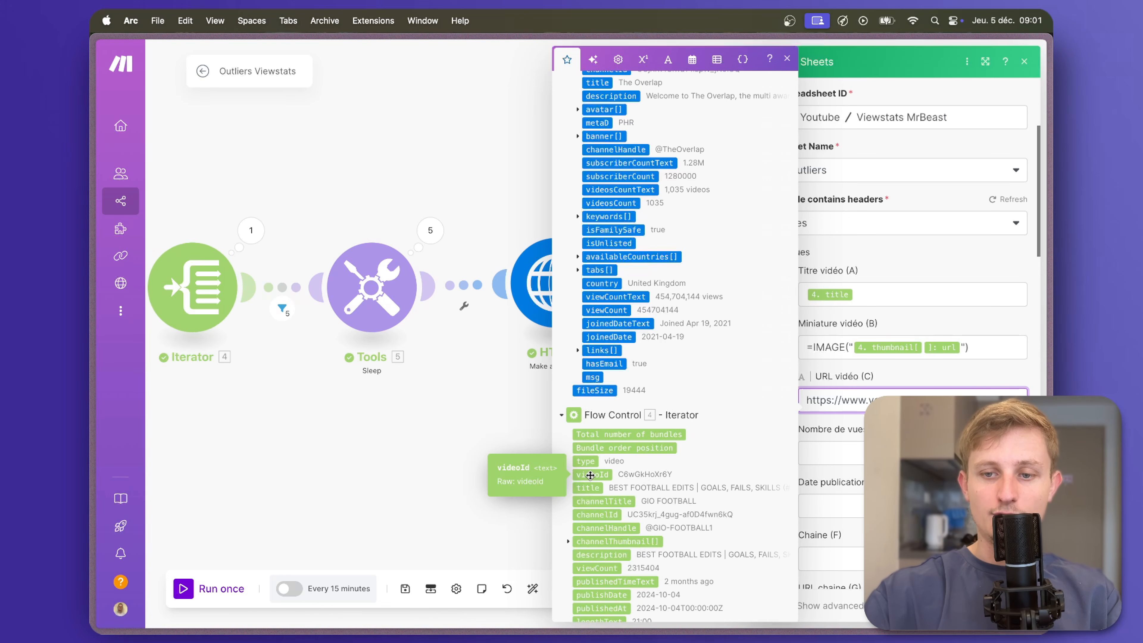
left_click_drag(590, 475, 803, 399)
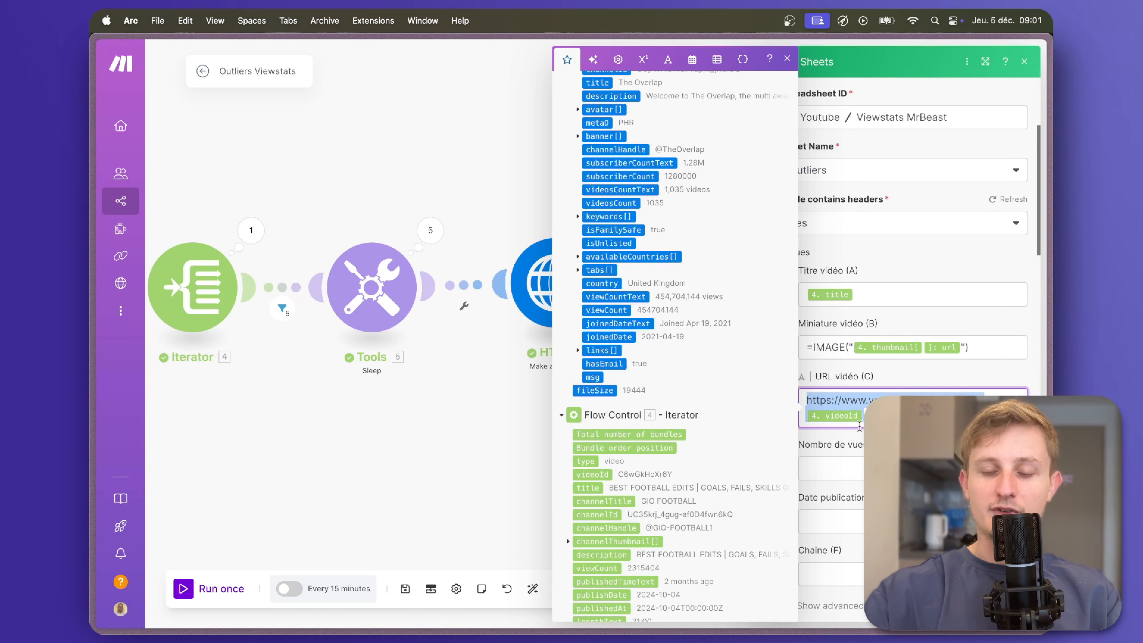
- Map the Iterator's viewCount, publishedTimeText and channelTitle to Nombre de vues (D), Date publication (E) and Chaine (F) respectively
left_click(861, 463)
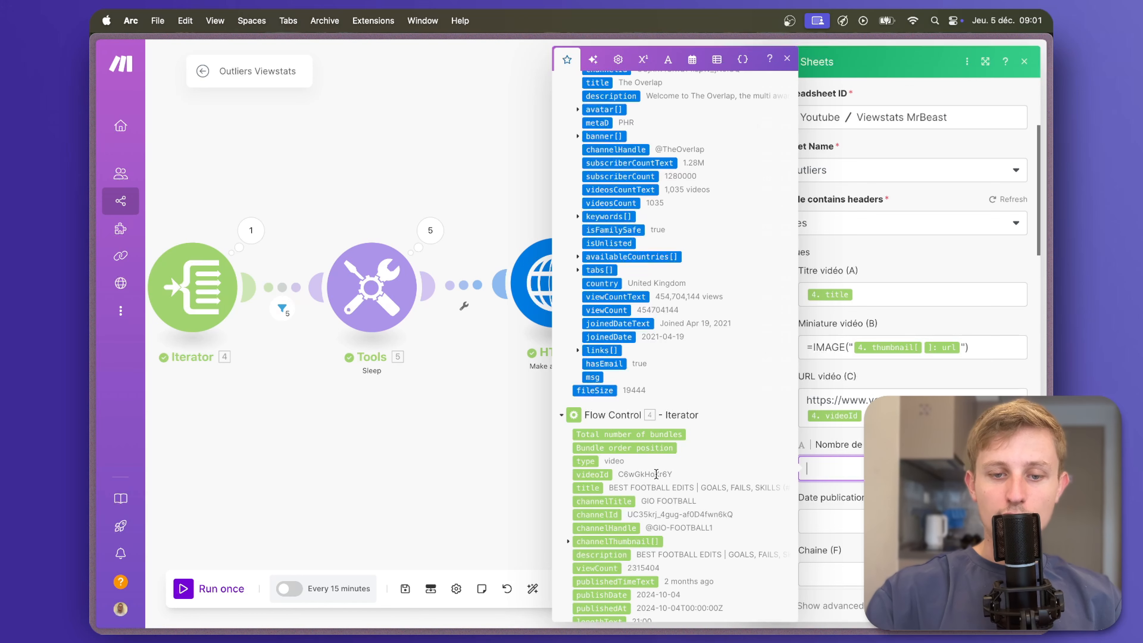
left_click(598, 567)
key("Tab")
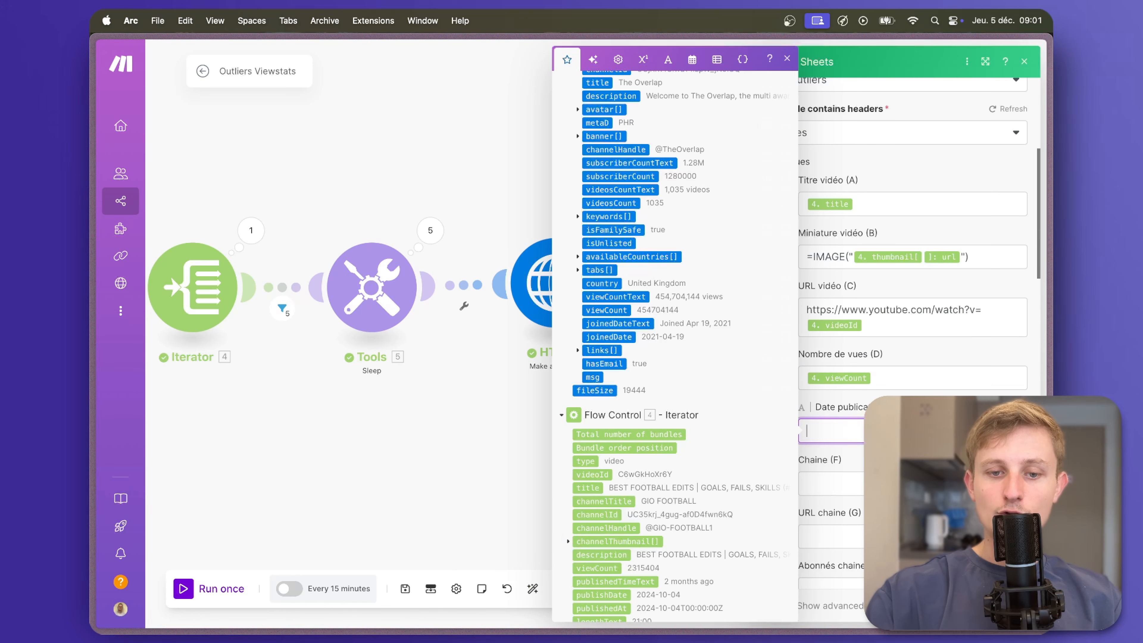
scroll(670, 495, "down", 5)
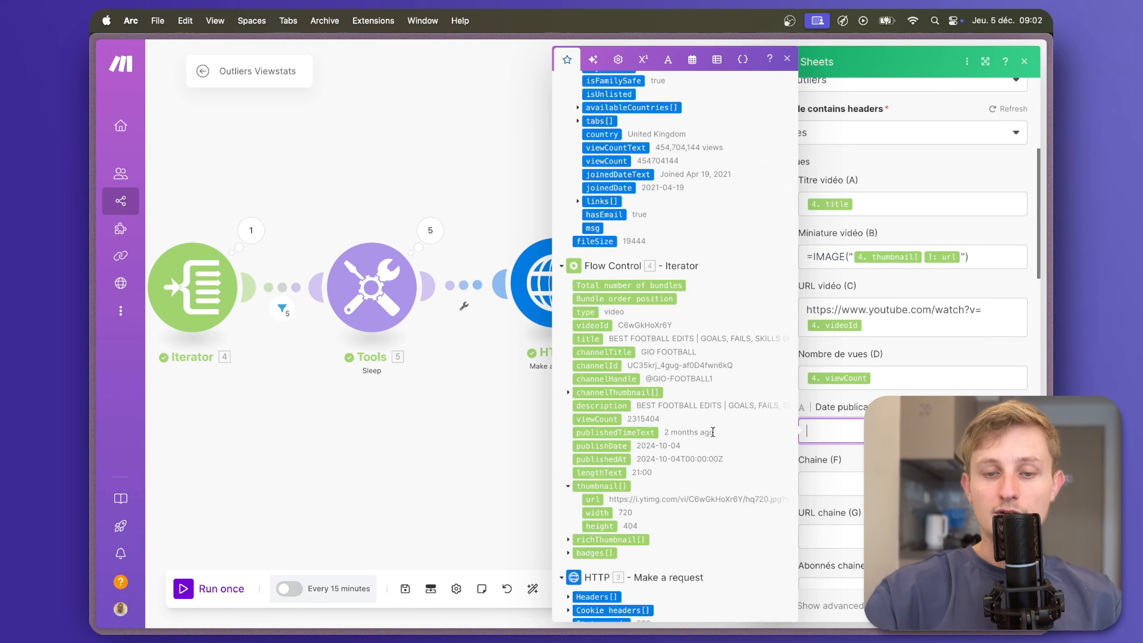
left_click(650, 434)
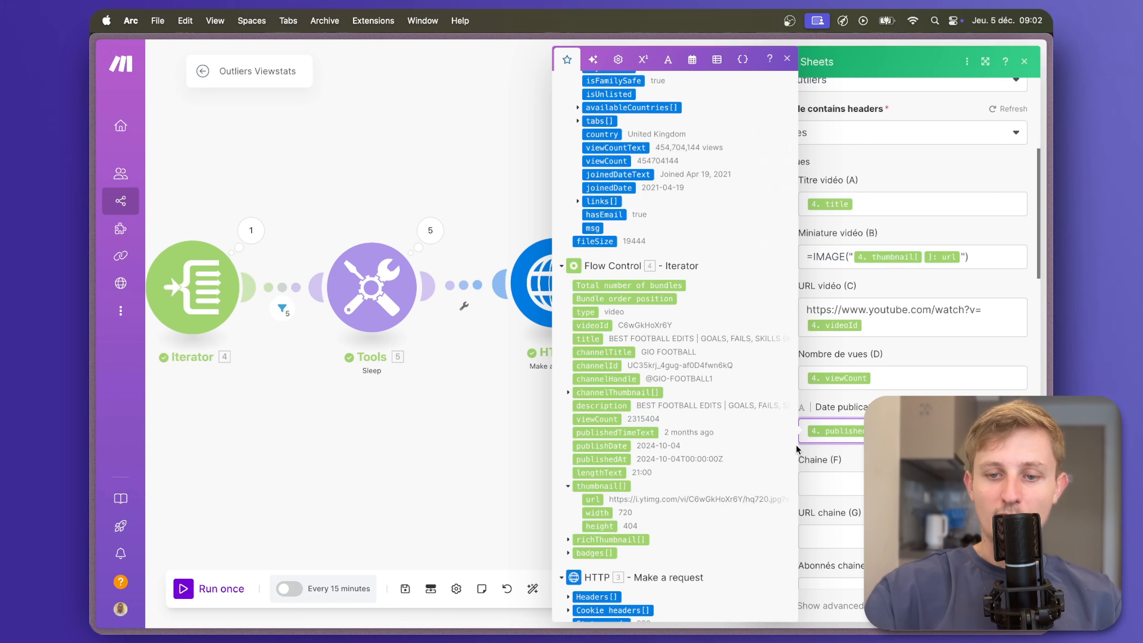
left_click(831, 484)
left_click(611, 505)
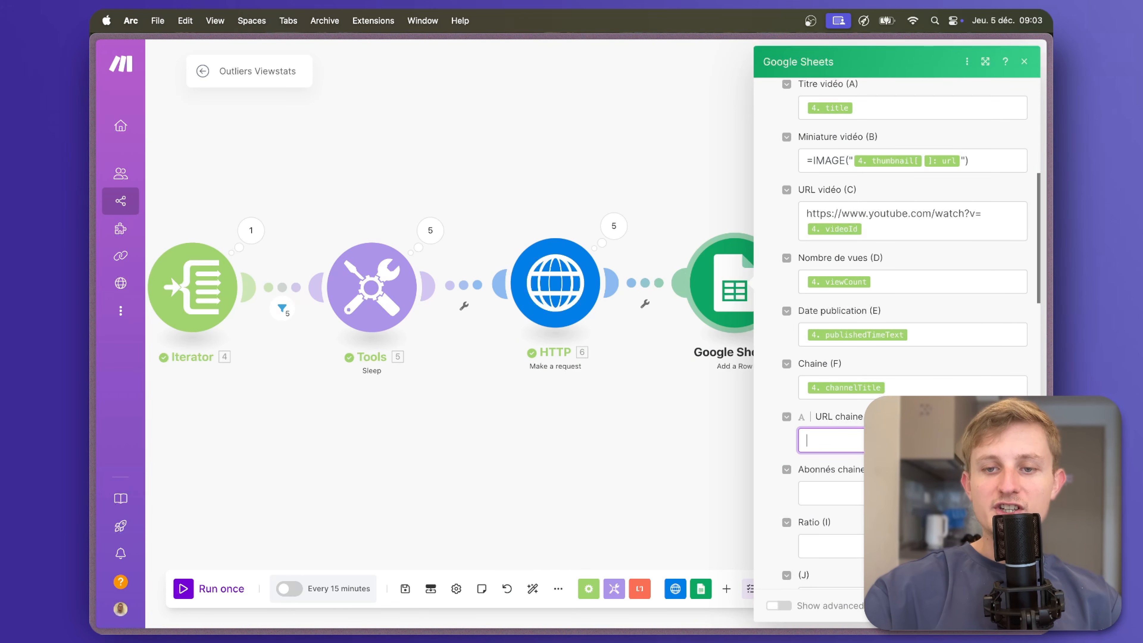
- Check the URL vidéo (C) value, switch to the YouTube channel page and copy the channel's URL
scroll(896, 314, "up", 1)
left_click_drag(882, 249, 801, 235)
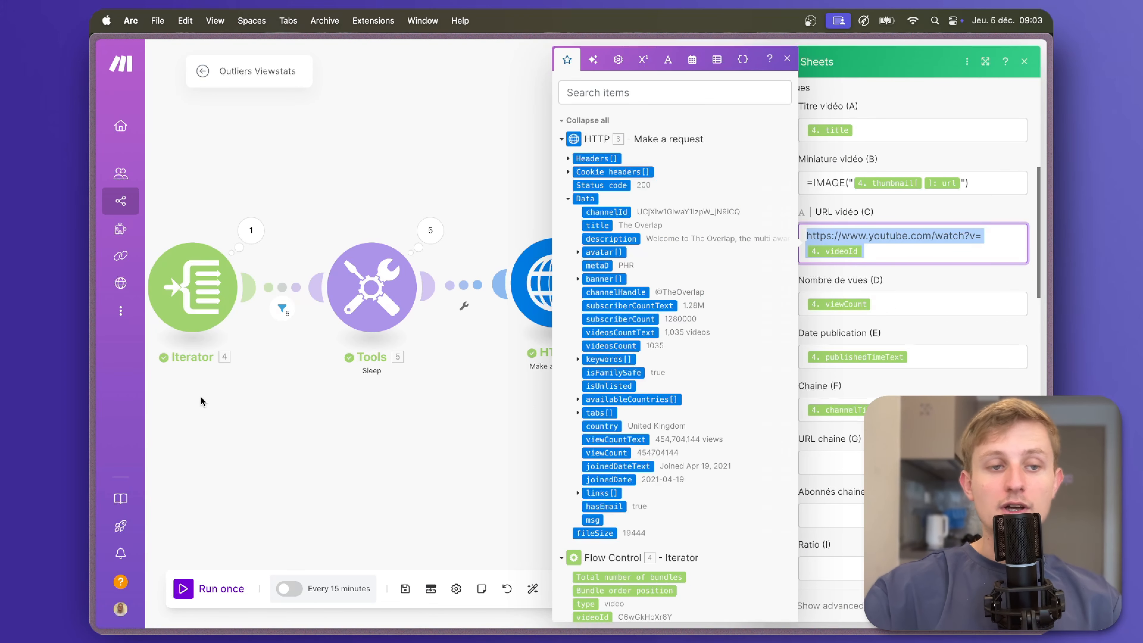
left_click(162, 222)
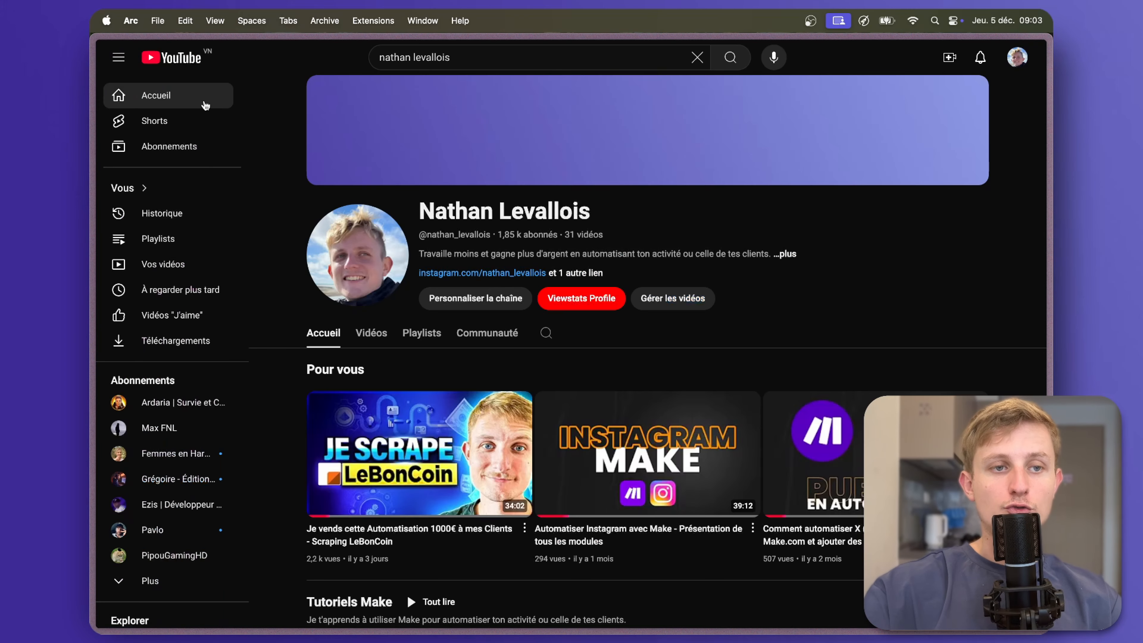
left_click(128, 88)
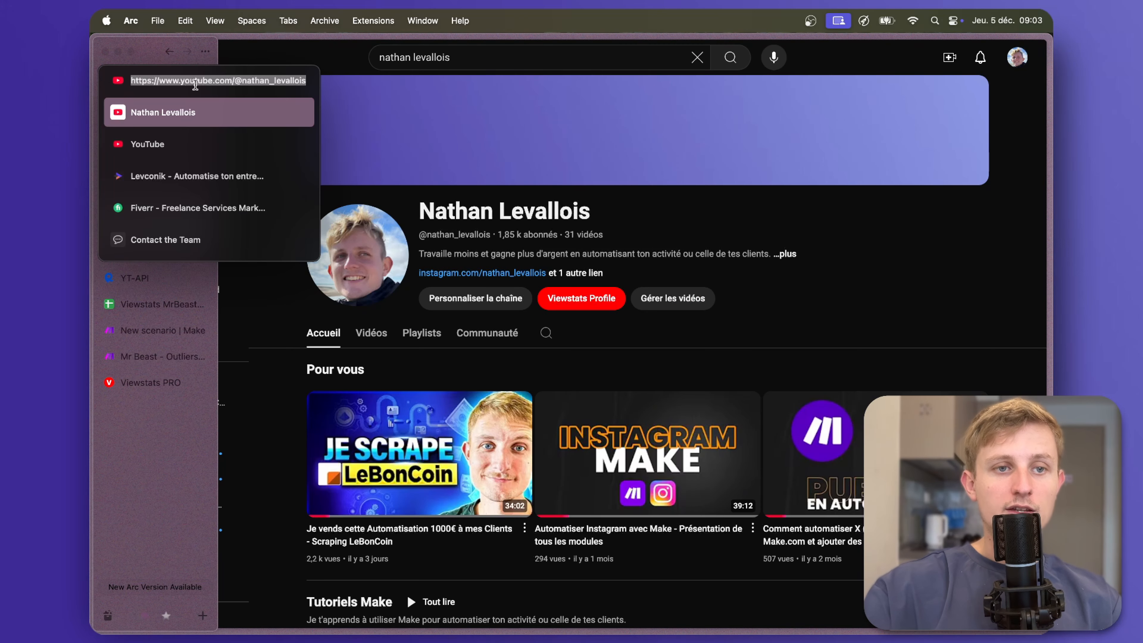
left_click(196, 85)
left_click_drag(307, 80, 131, 84)
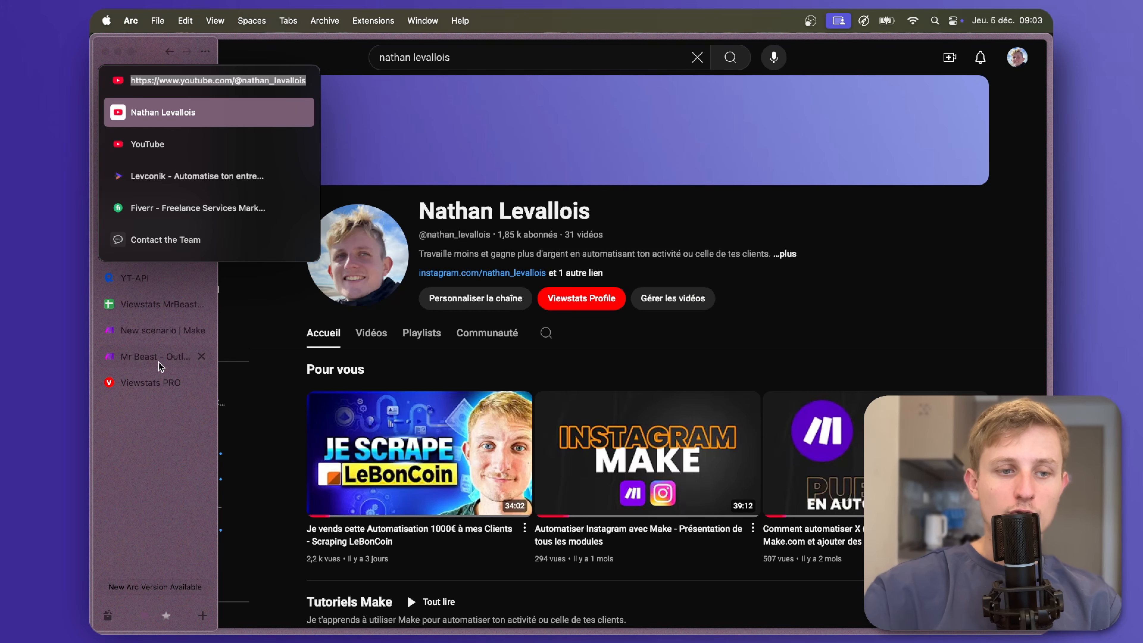
left_click(148, 330)
left_click(813, 461)
key("super+v")
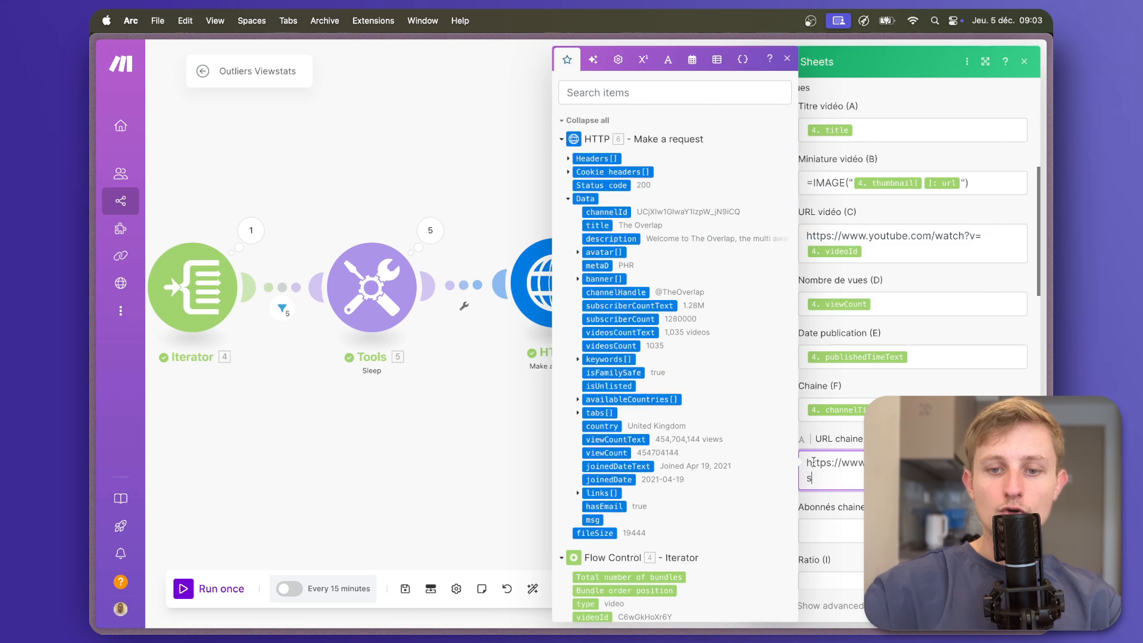
key("BackSpace")
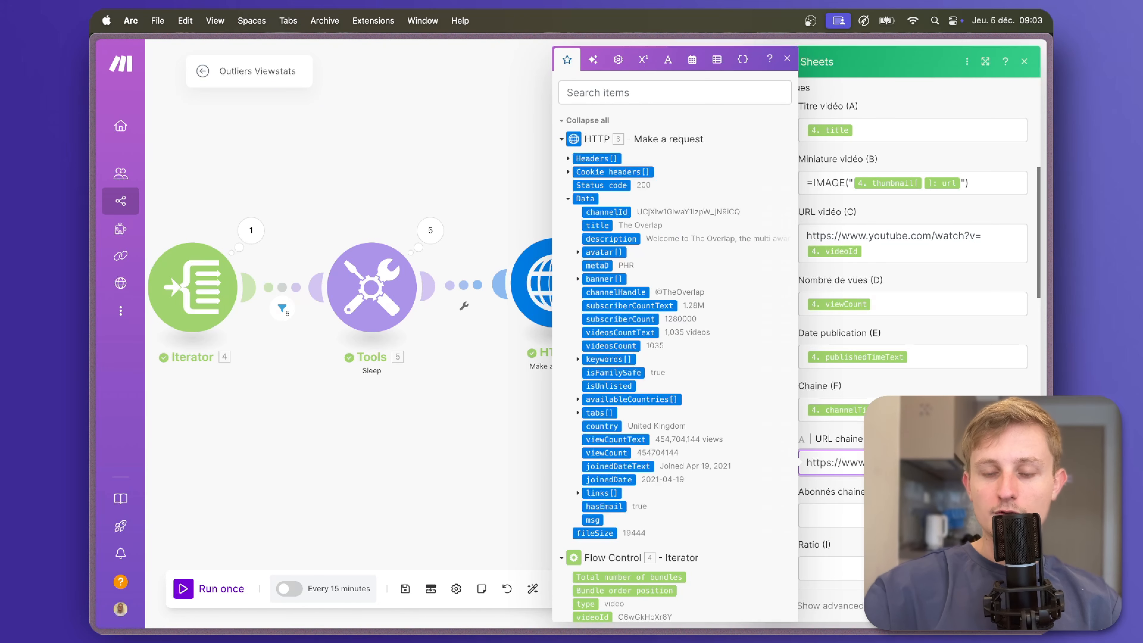
scroll(656, 484, "down", 5)
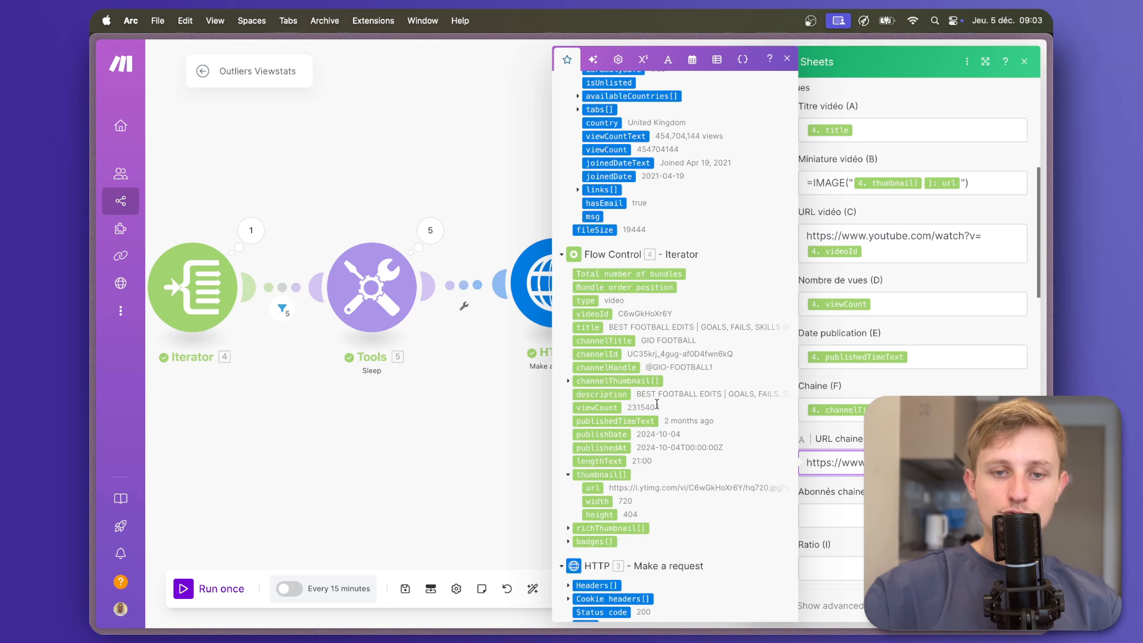
left_click(602, 366)
- Map the subscriberCount from the last HTTP module's data to the Abonnés chaine (H) column
key("Tab")
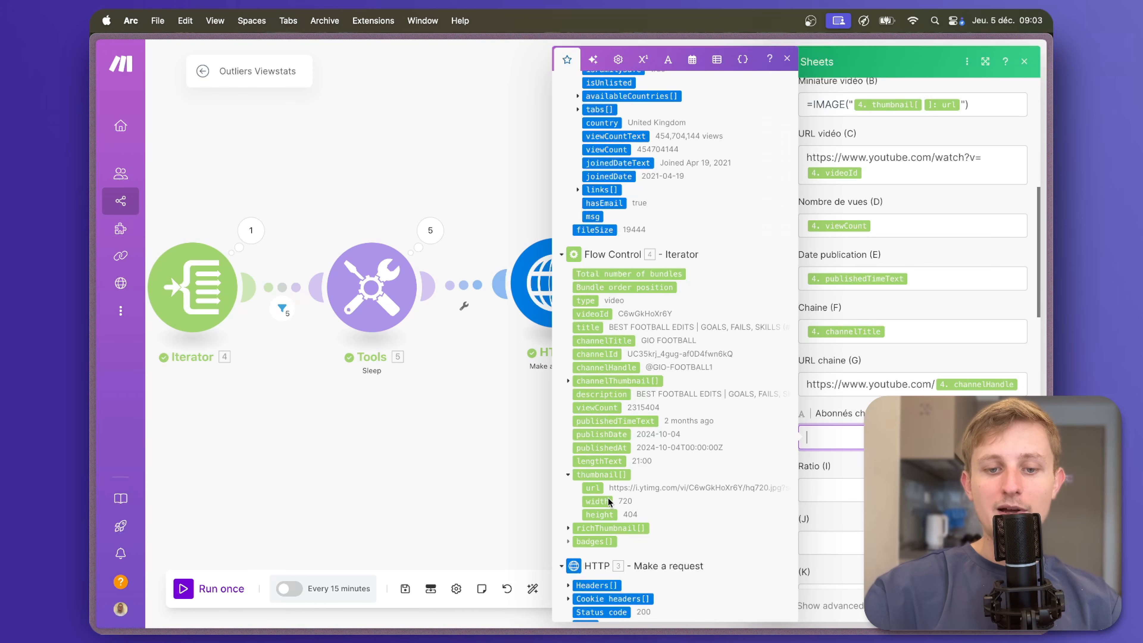
scroll(579, 342, "up", 10)
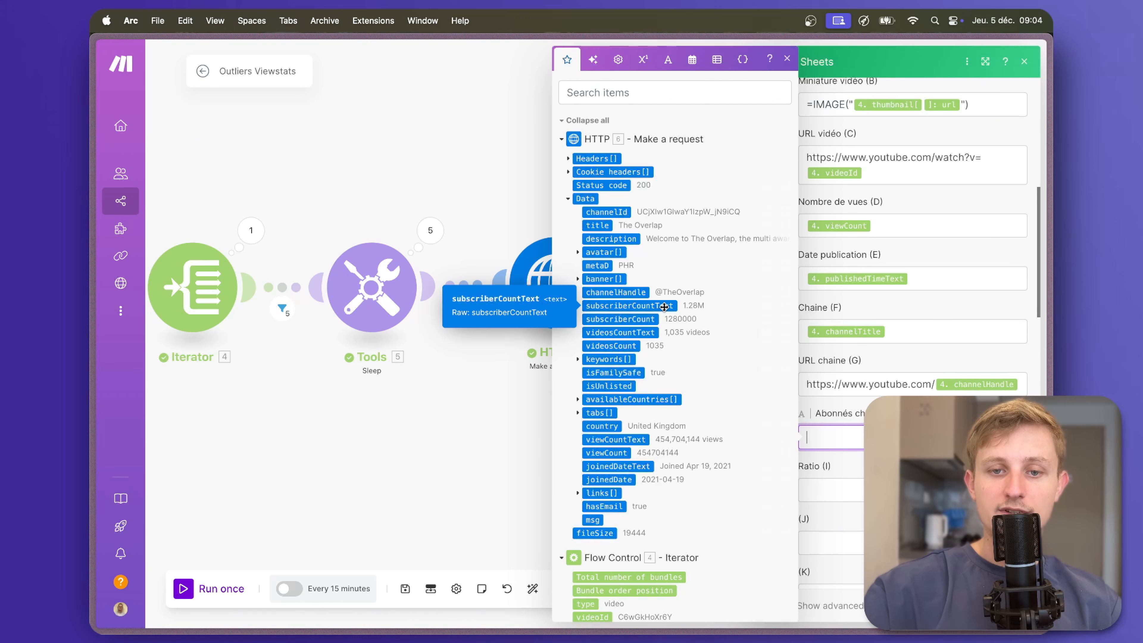
left_click(625, 319)
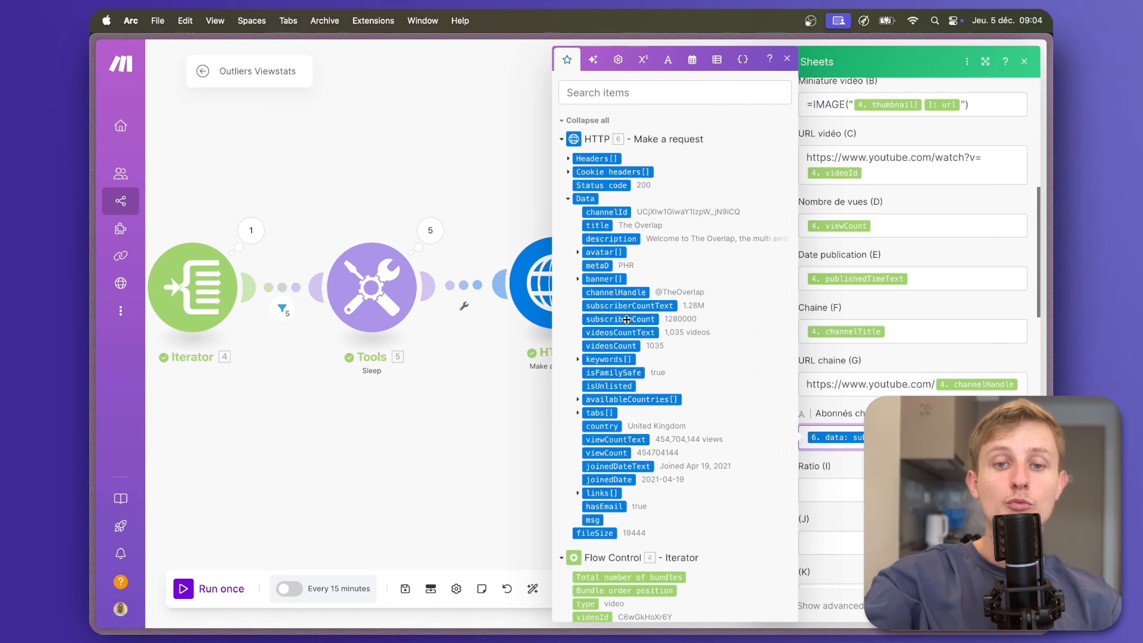
- Build the Ratio (I) formula starting from the Iterator's viewCount, and confirm the Google Sheets module settings
left_click(846, 492)
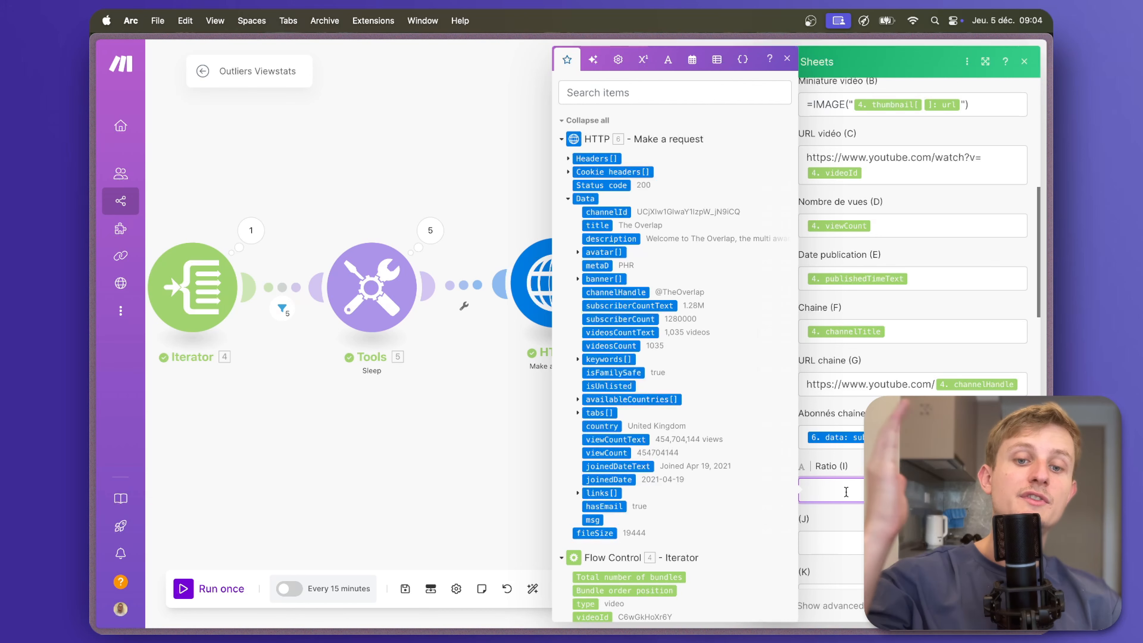
scroll(631, 493, "down", 7)
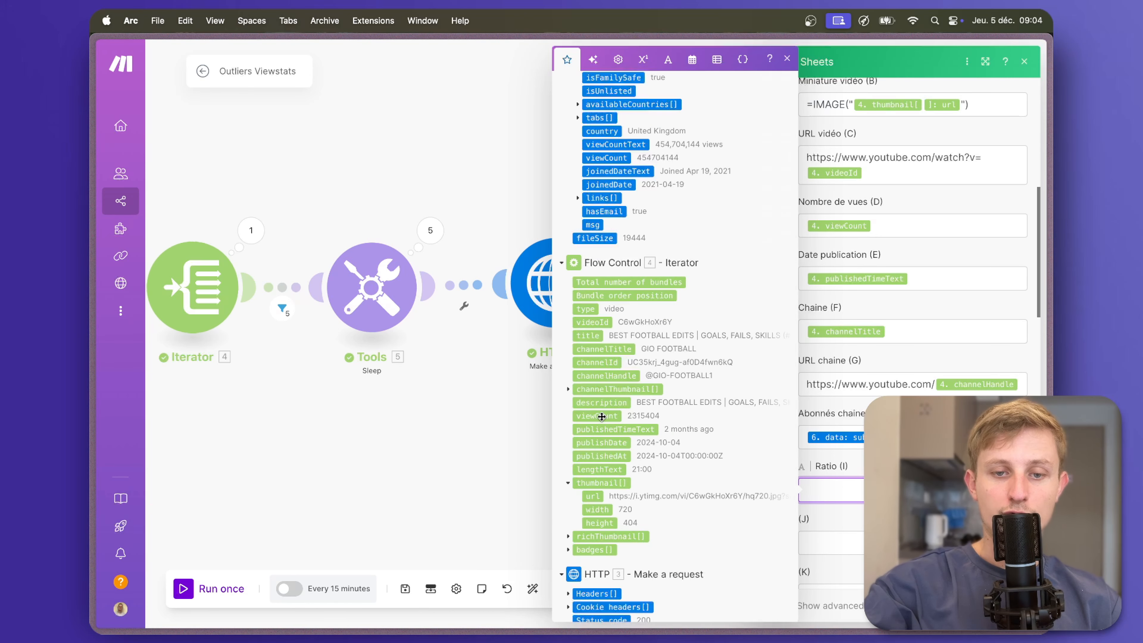
left_click(598, 415)
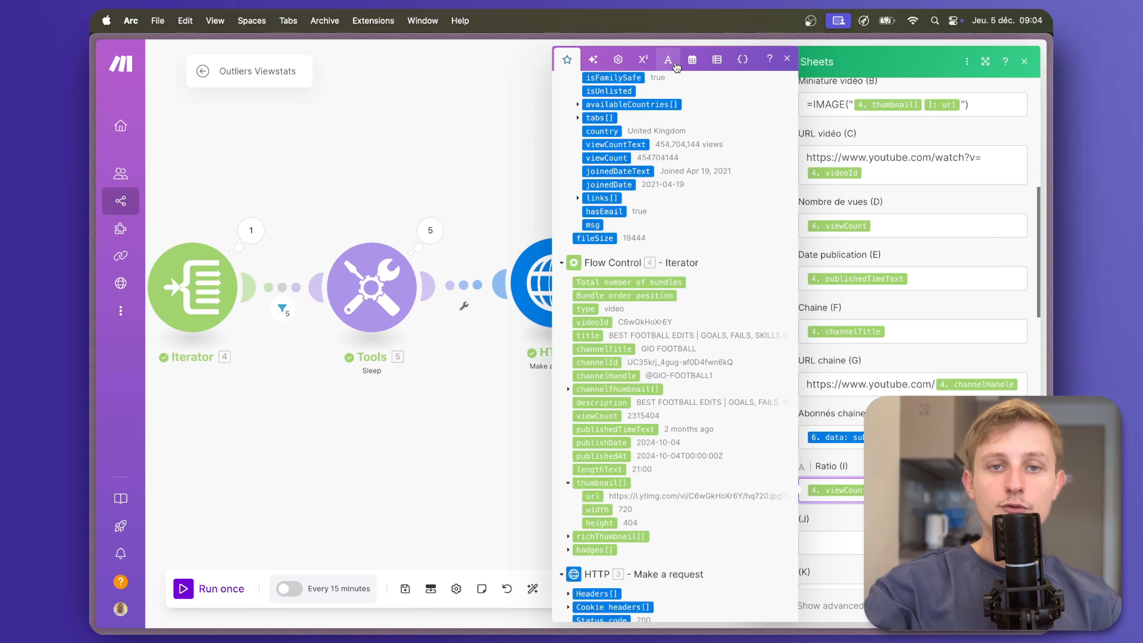
left_click(643, 59)
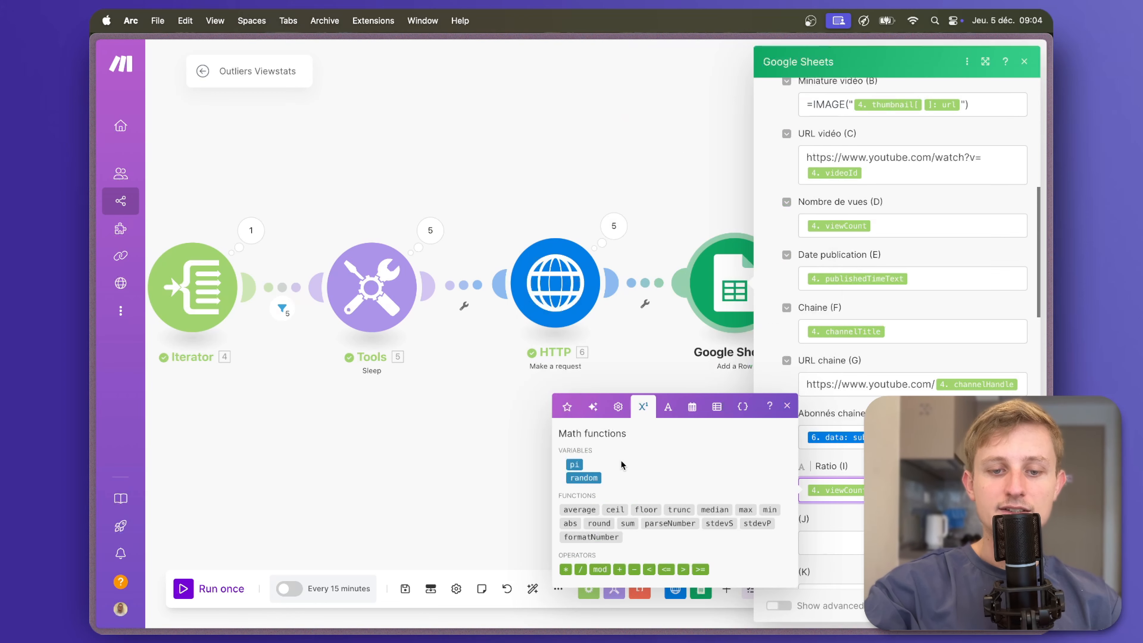
left_click(577, 414)
scroll(601, 354, "down", 5)
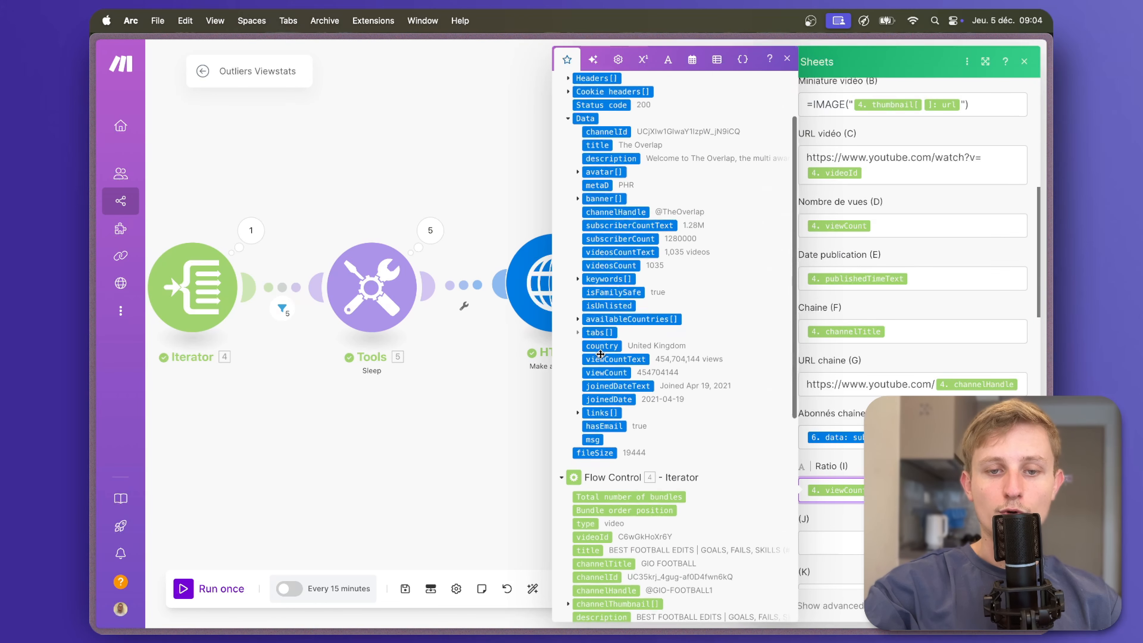
scroll(600, 354, "up", 4)
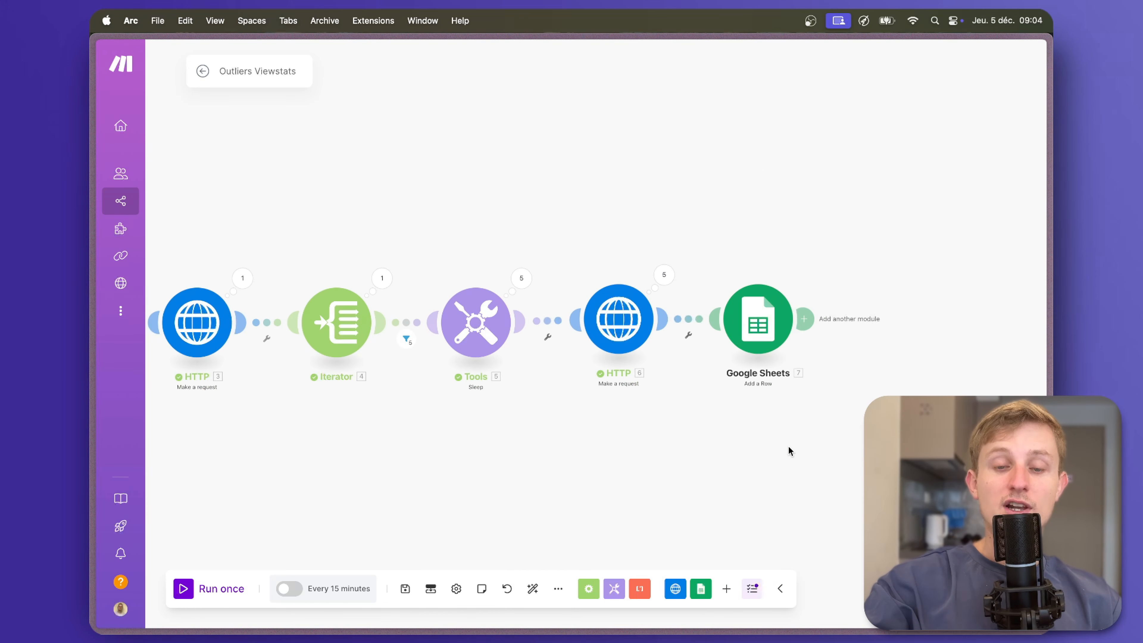
left_click_drag(788, 447, 861, 447)
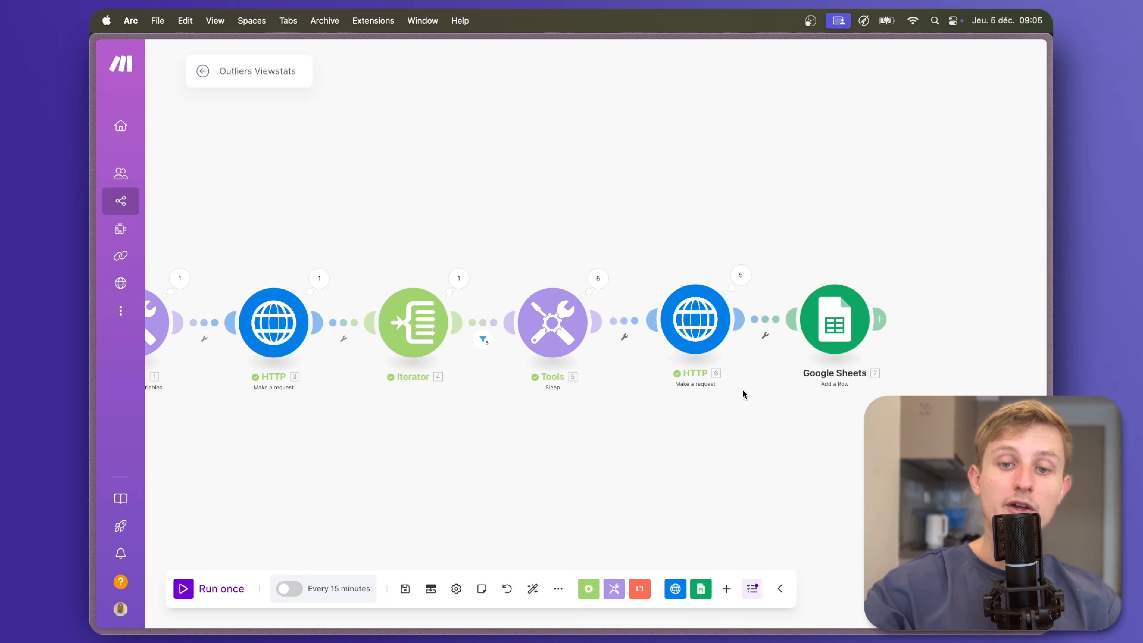
scroll(747, 423, "left", 5)
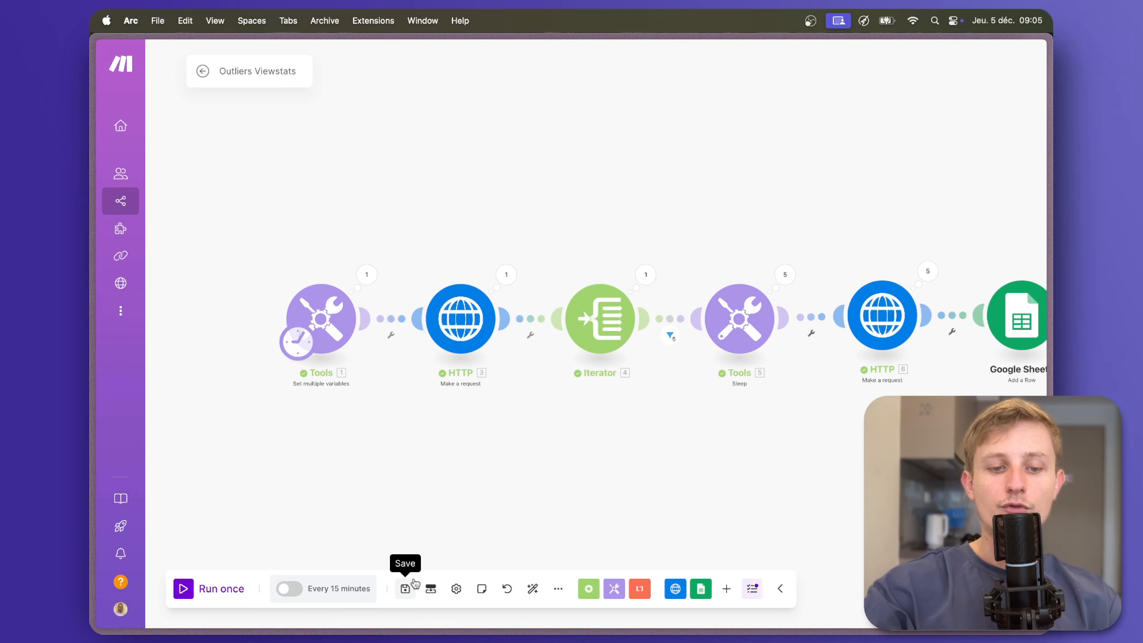
- Save the Outliers Viewstats scenario and run it once
left_click(405, 588)
scroll(580, 516, "right", 2)
left_click(184, 588)
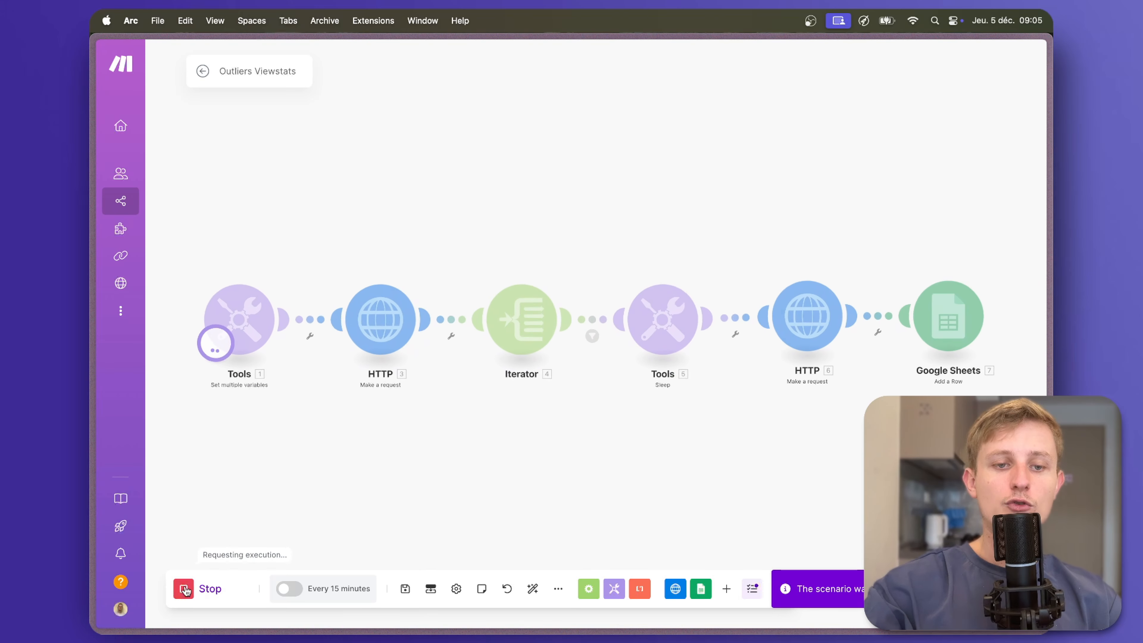
- Switch to the Viewstats MrBeast spreadsheet and widen the Titre vidéo column in the Outliers sheet
mouse_move(91, 360)
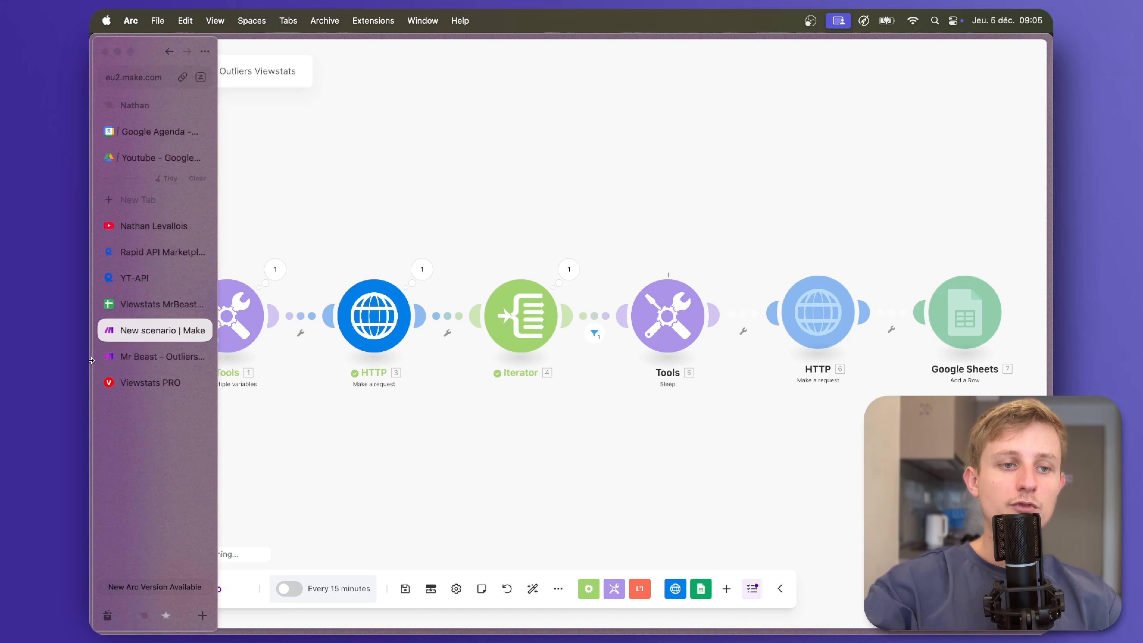
left_click(156, 304)
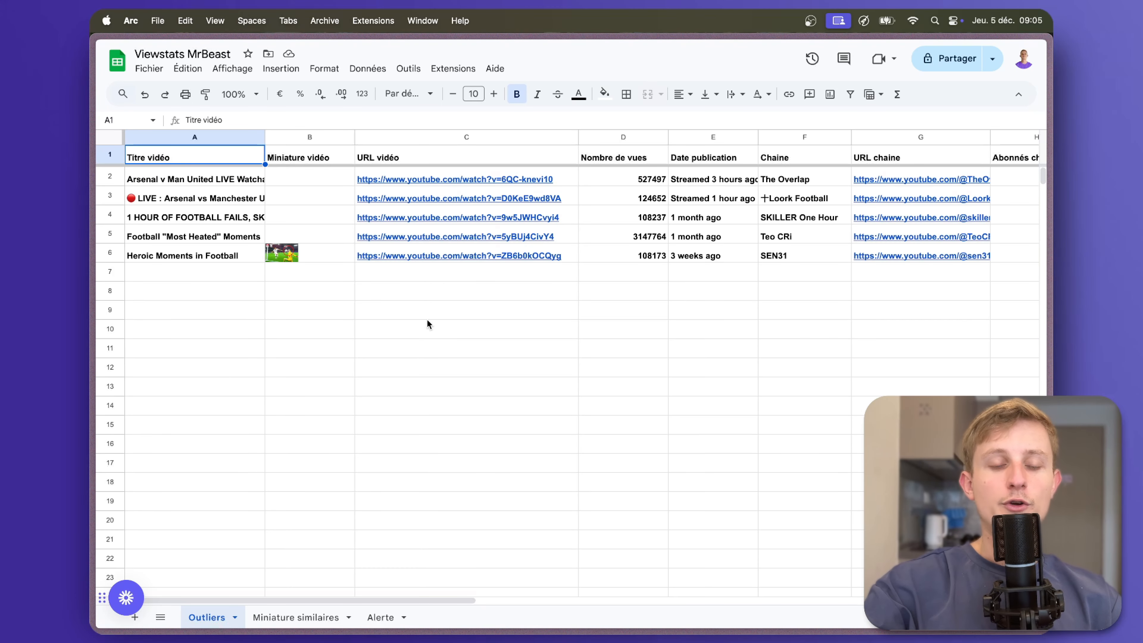
left_click_drag(265, 136, 376, 137)
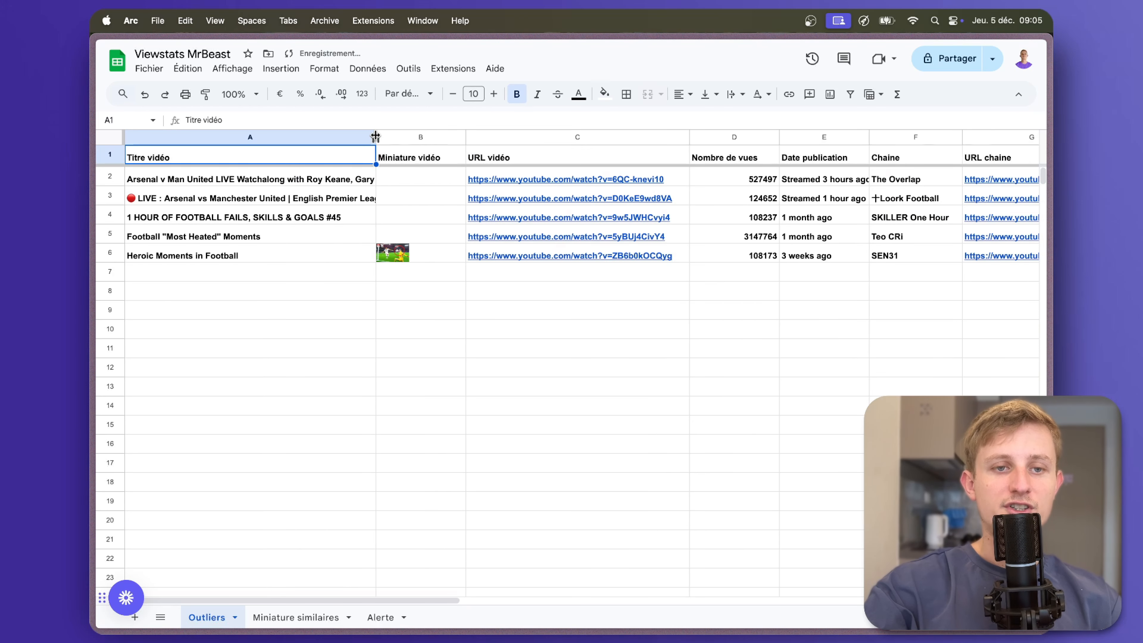
- Examine the added rows: thumbnail formulas, view counts, publication dates, channel names, subscriber counts and ratios
left_click(417, 182)
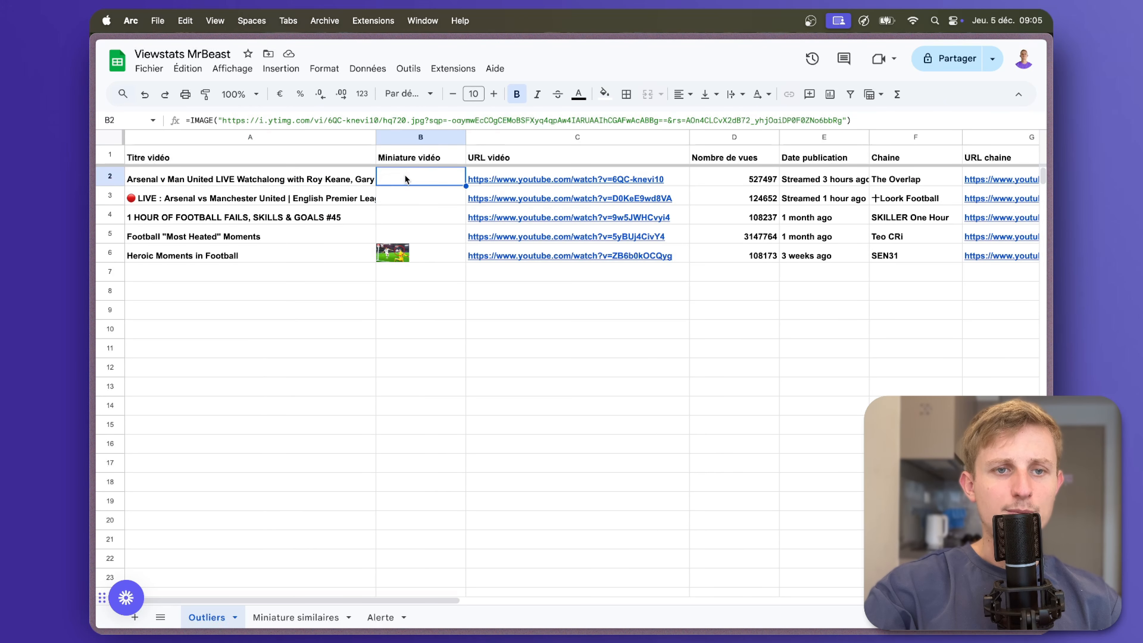
left_click(405, 192)
left_click(404, 217)
left_click(405, 230)
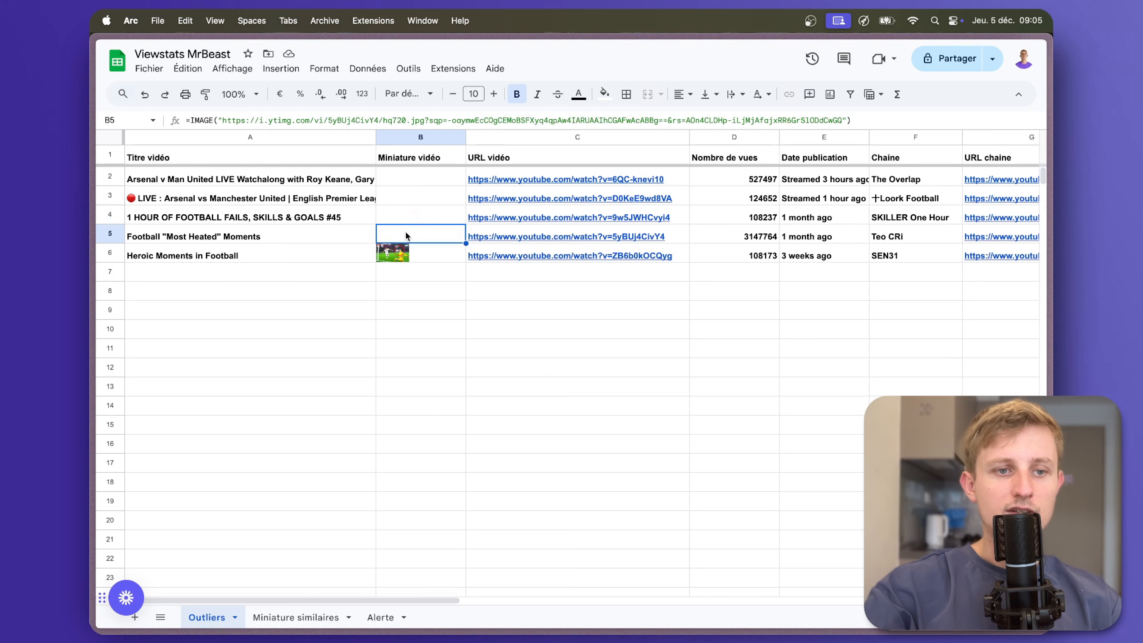
left_click_drag(507, 180, 552, 261)
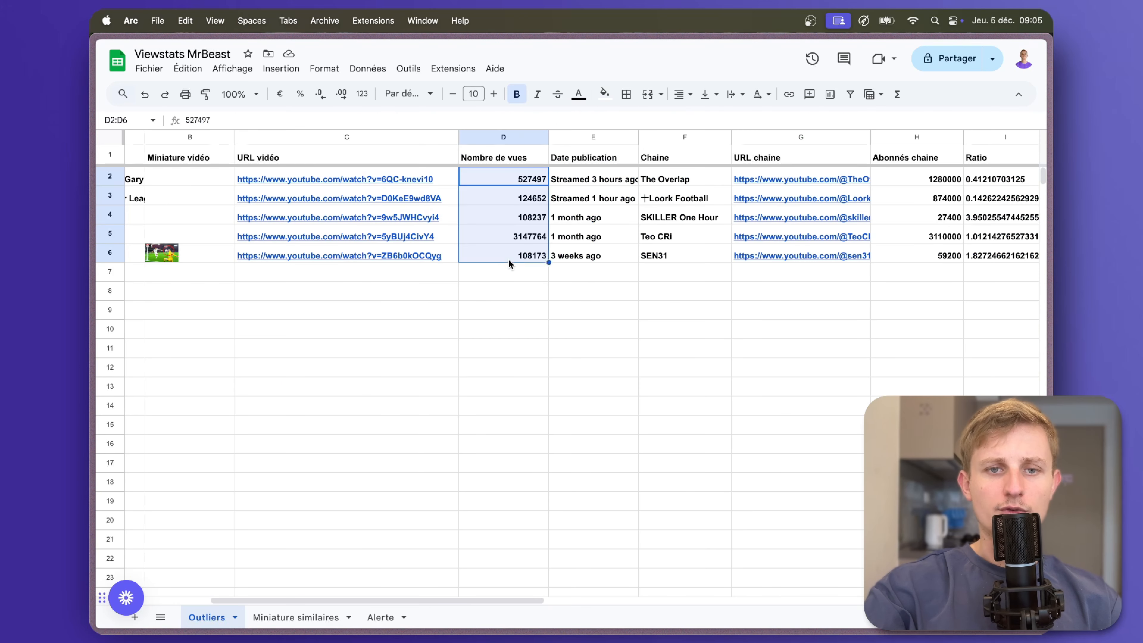
scroll(602, 227, "right", 1)
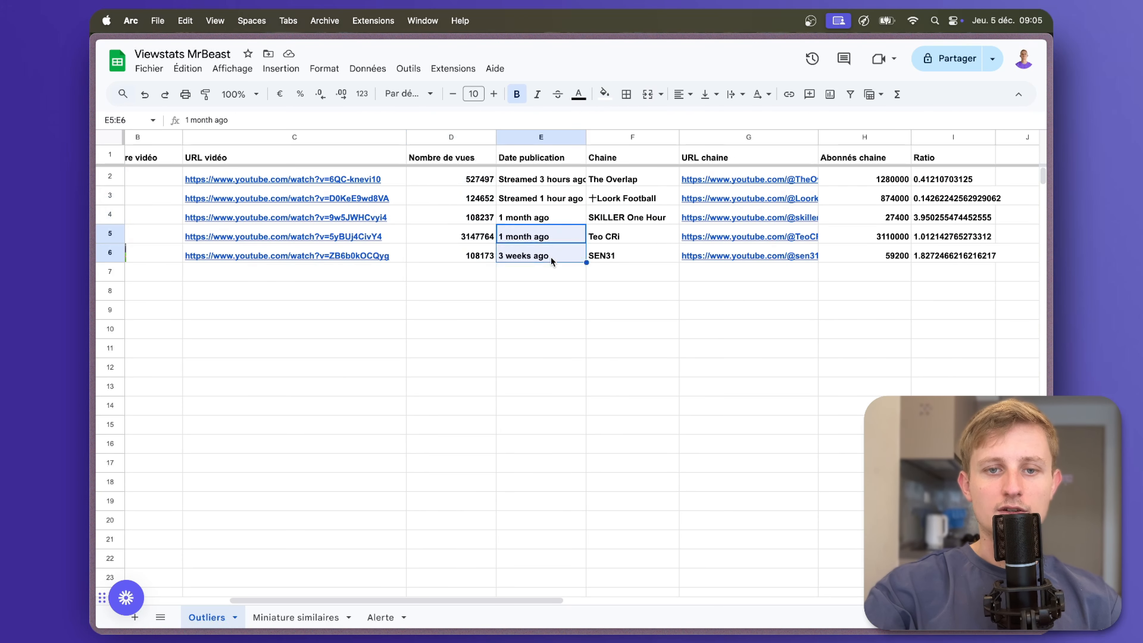
scroll(599, 193, "right", 1)
left_click_drag(601, 180, 603, 236)
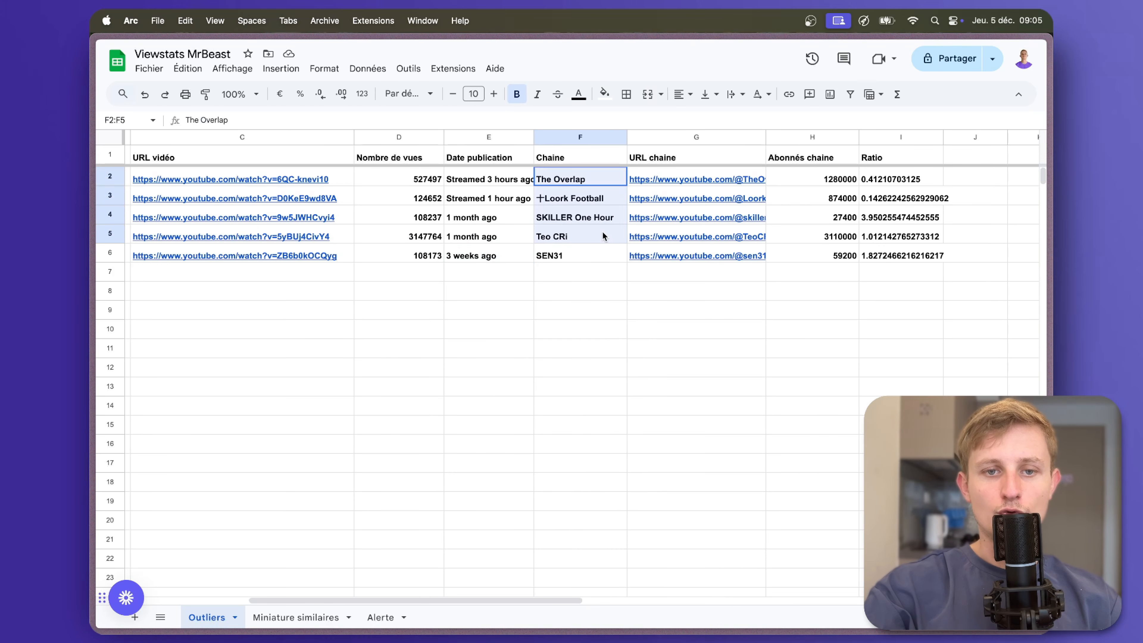
scroll(735, 194, "right", 2)
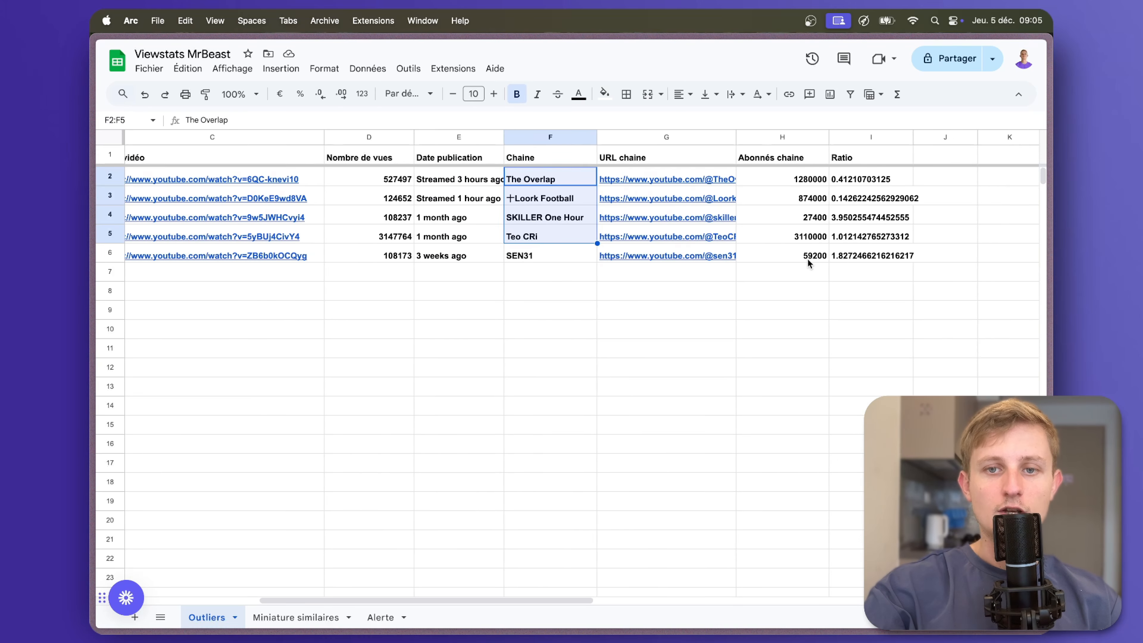
left_click_drag(766, 180, 763, 255)
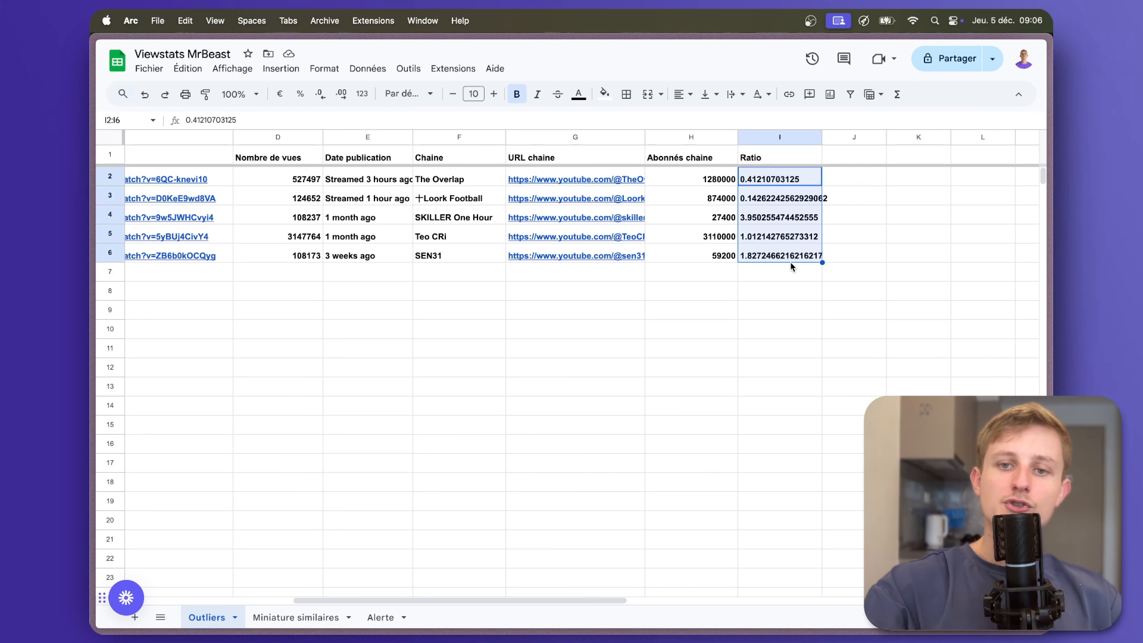
- Shorten the Ratio value in cell I2 to 0.41
left_click(742, 179)
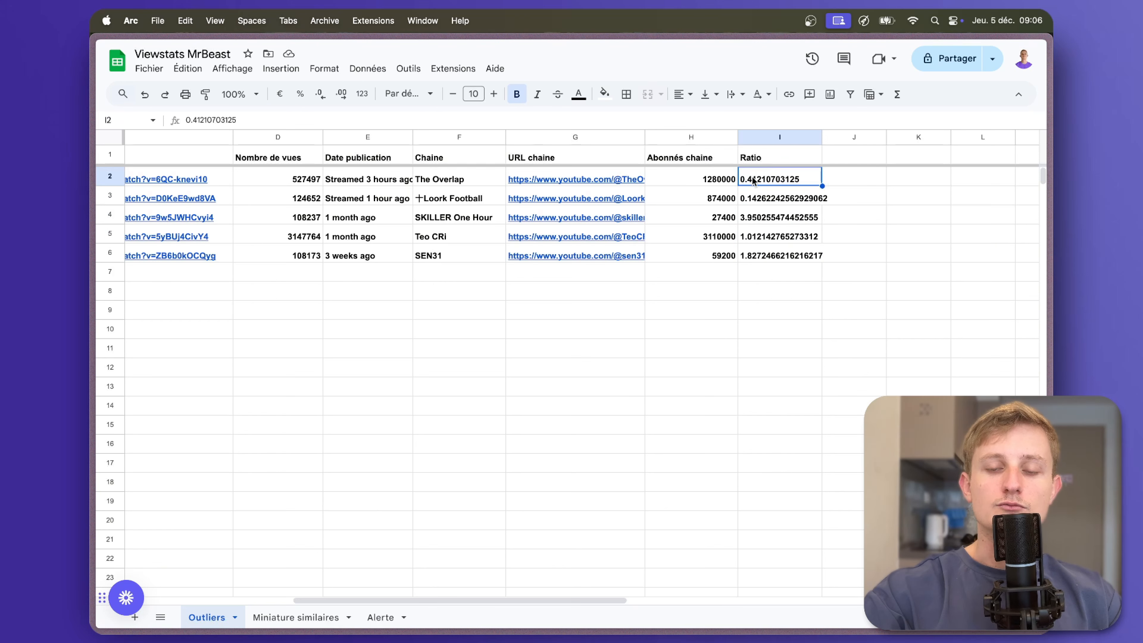
double_click(756, 181)
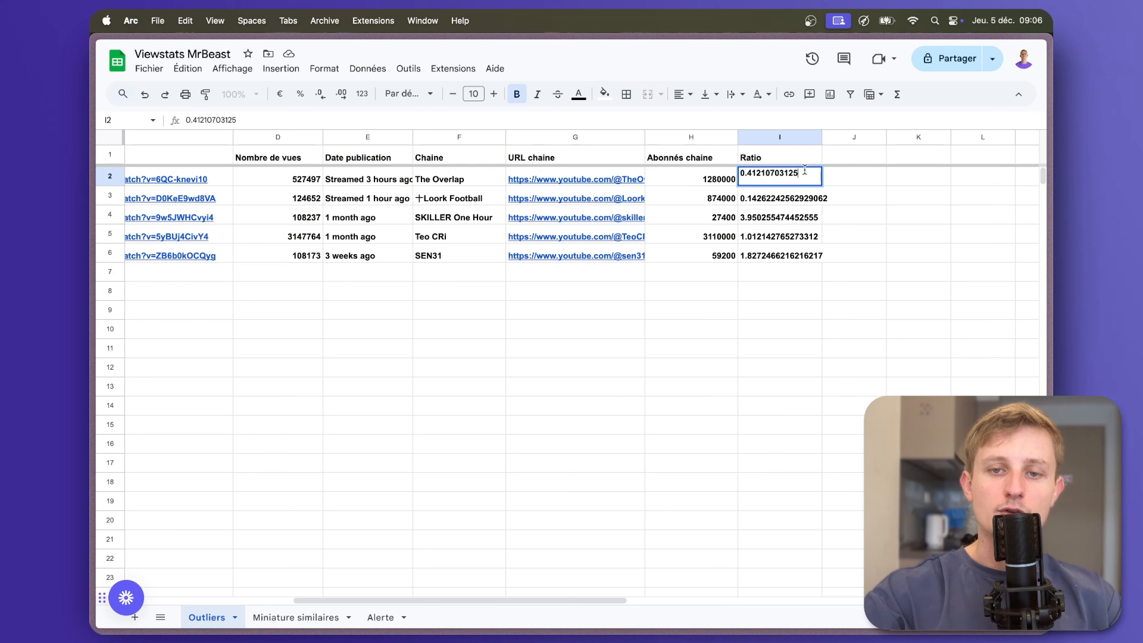
left_click_drag(805, 170, 765, 169)
key("BackSpace")
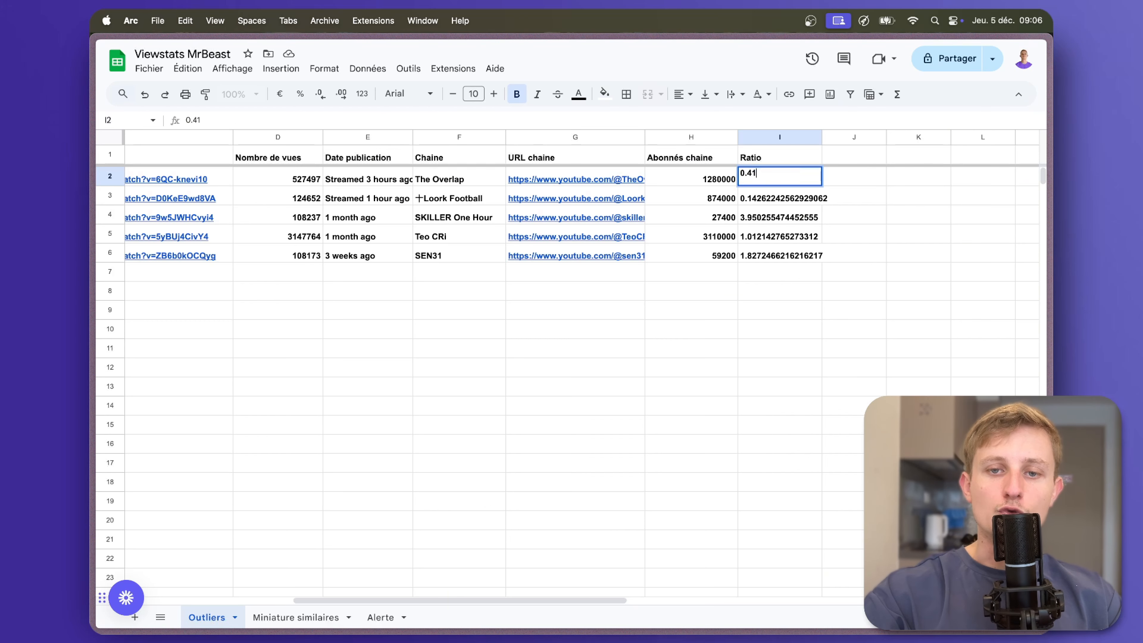
key("Return")
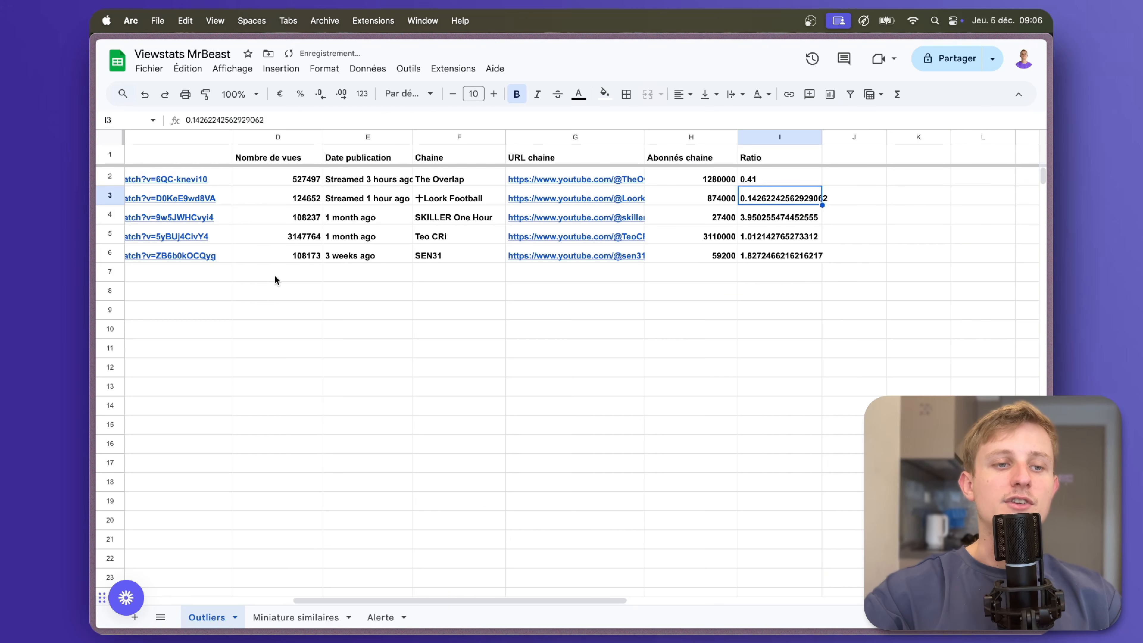
- Return to the Make scenario and replace the Google Sheets module's Ratio (I) formula with an empty formatNumber function
mouse_move(92, 270)
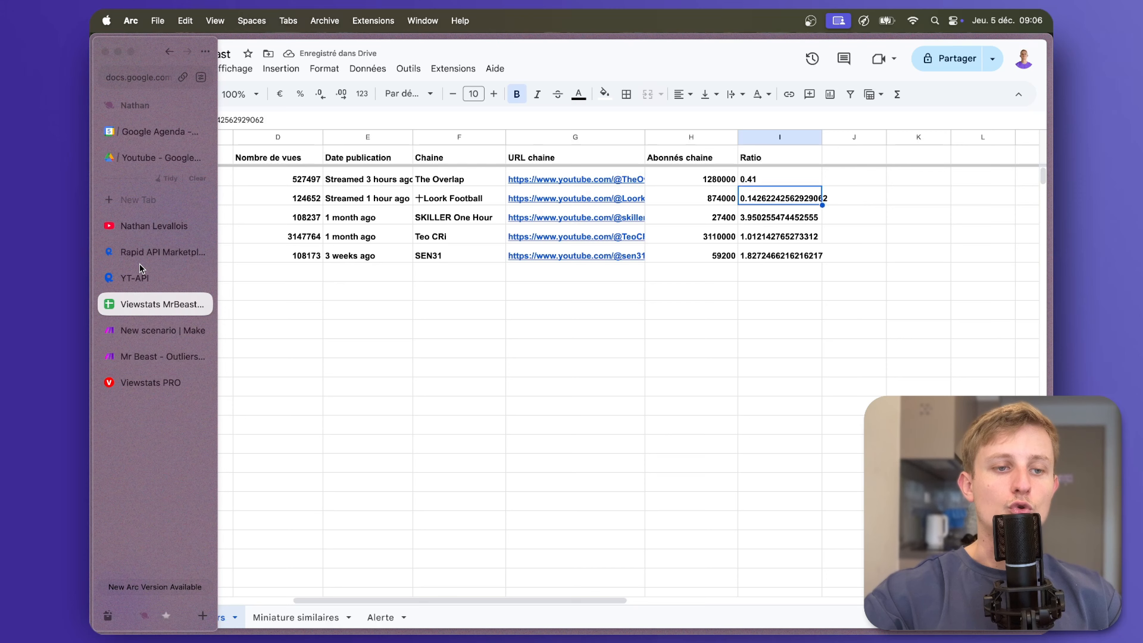
left_click(158, 332)
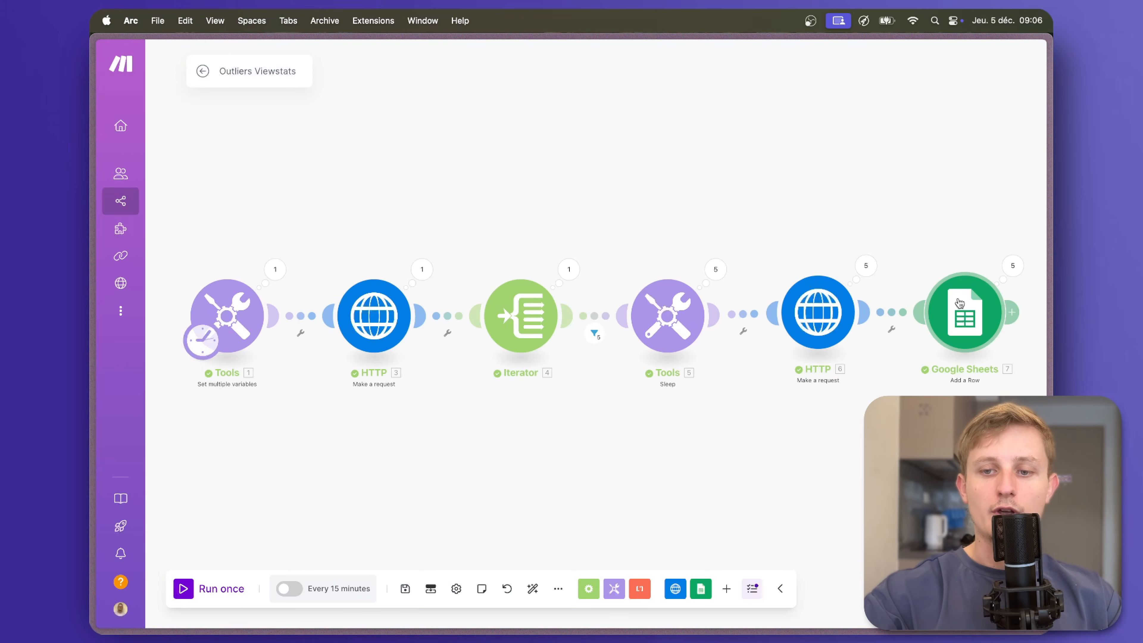
left_click(965, 315)
scroll(797, 411, "down", 10)
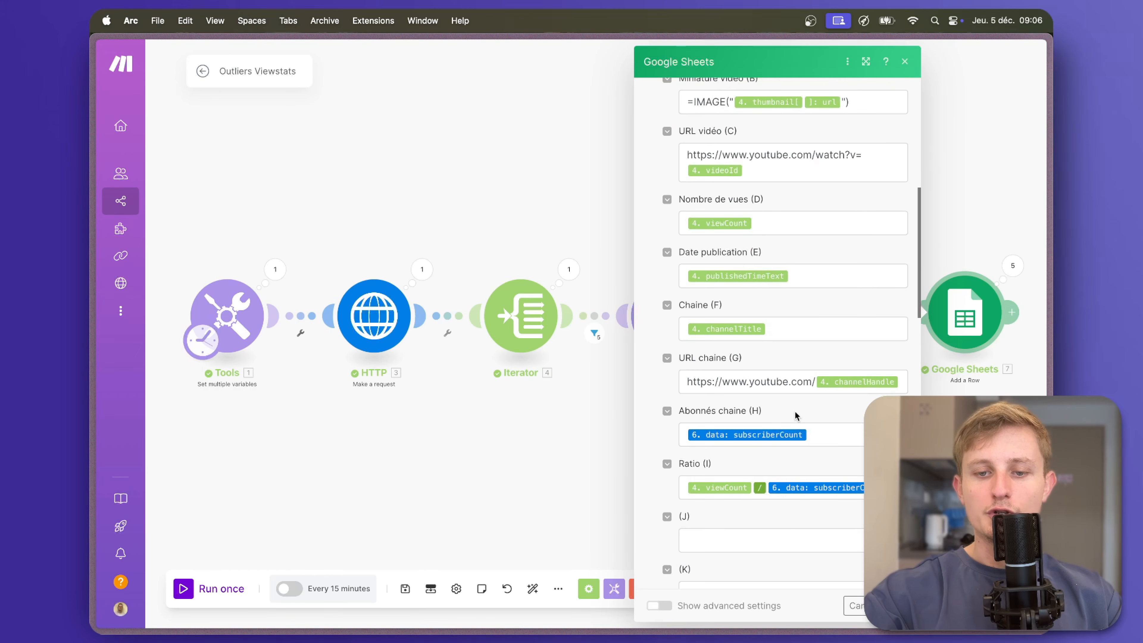
left_click(878, 456)
key("BackSpace")
key("BackSpace")
key("BackSpace")
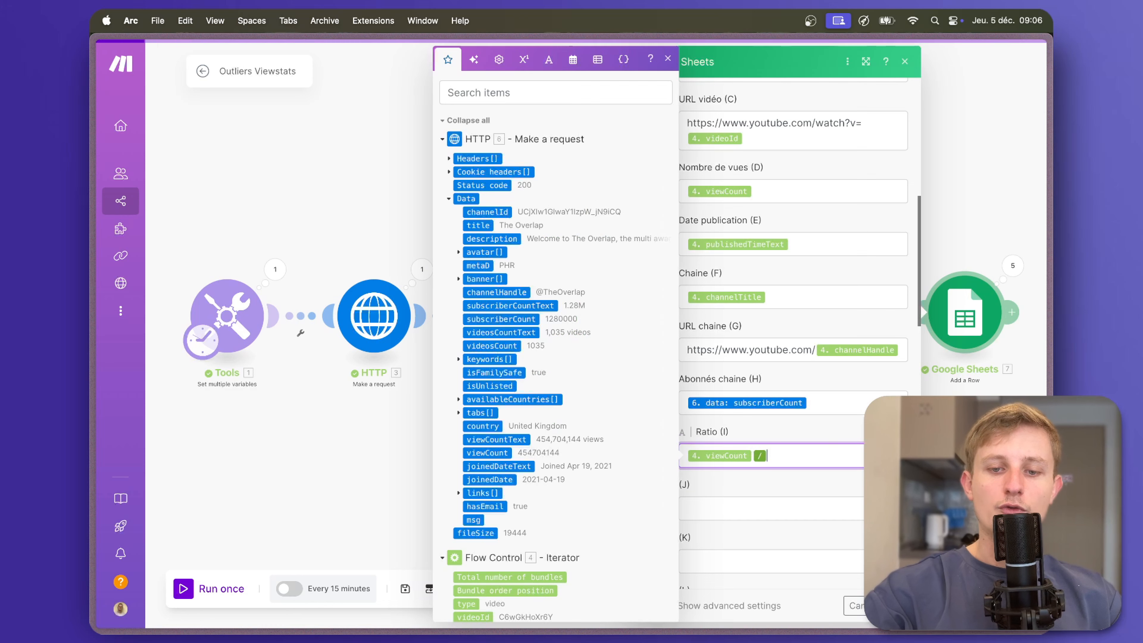
left_click(523, 58)
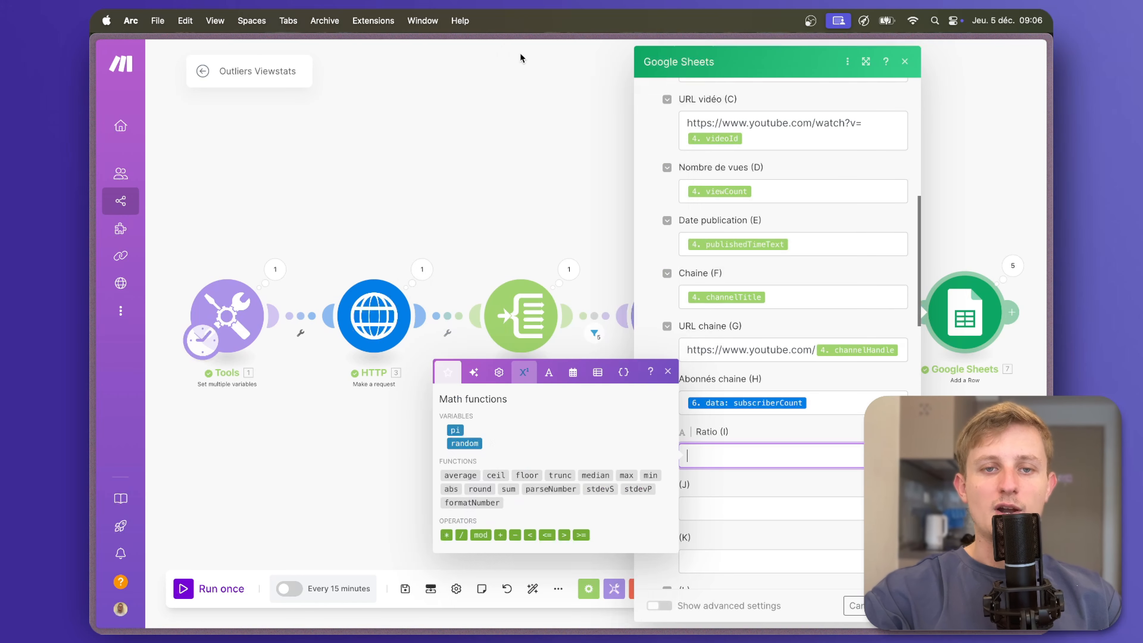
left_click(466, 502)
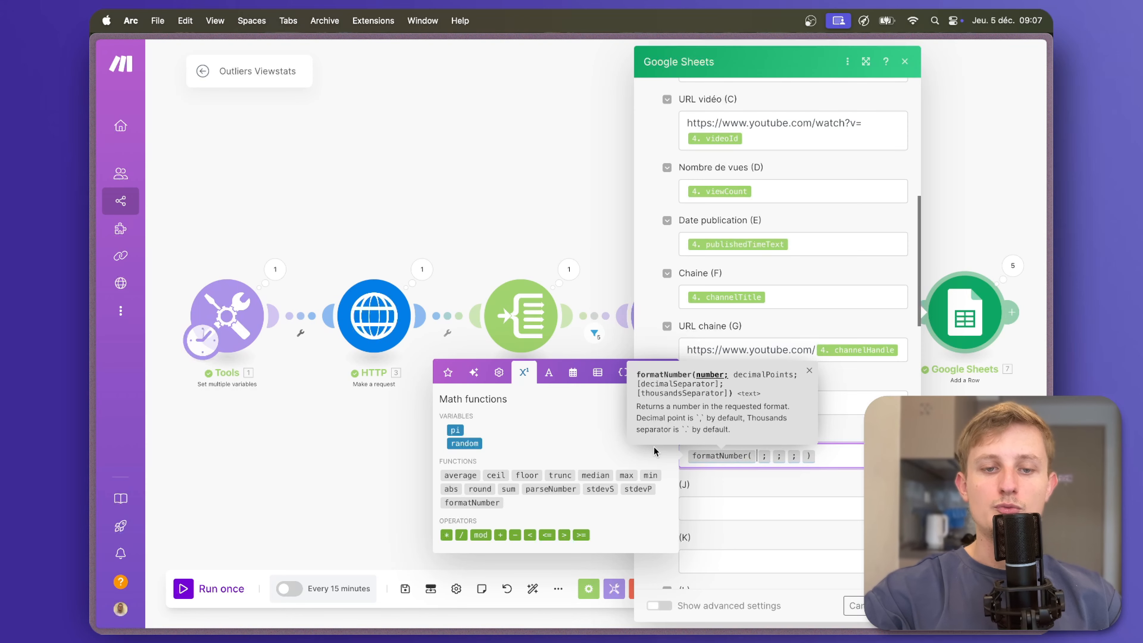
- Fill formatNumber's number argument with the Iterator's viewCount divided by the last HTTP module's subscriberCount
left_click(448, 372)
scroll(466, 463, "down", 2)
scroll(466, 462, "down", 6)
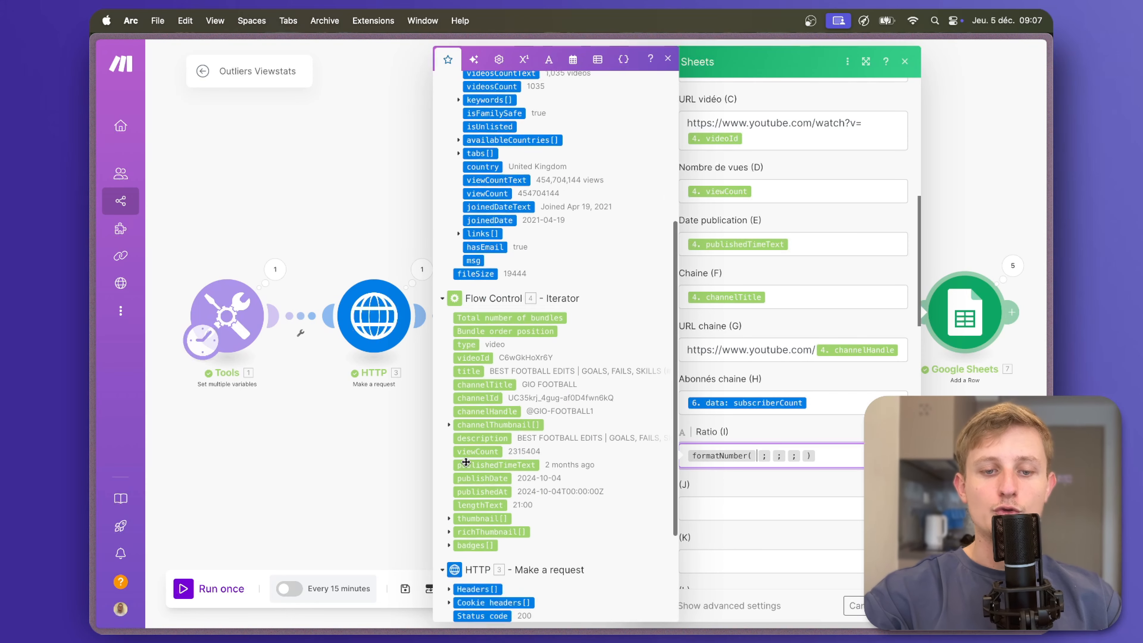
left_click(480, 363)
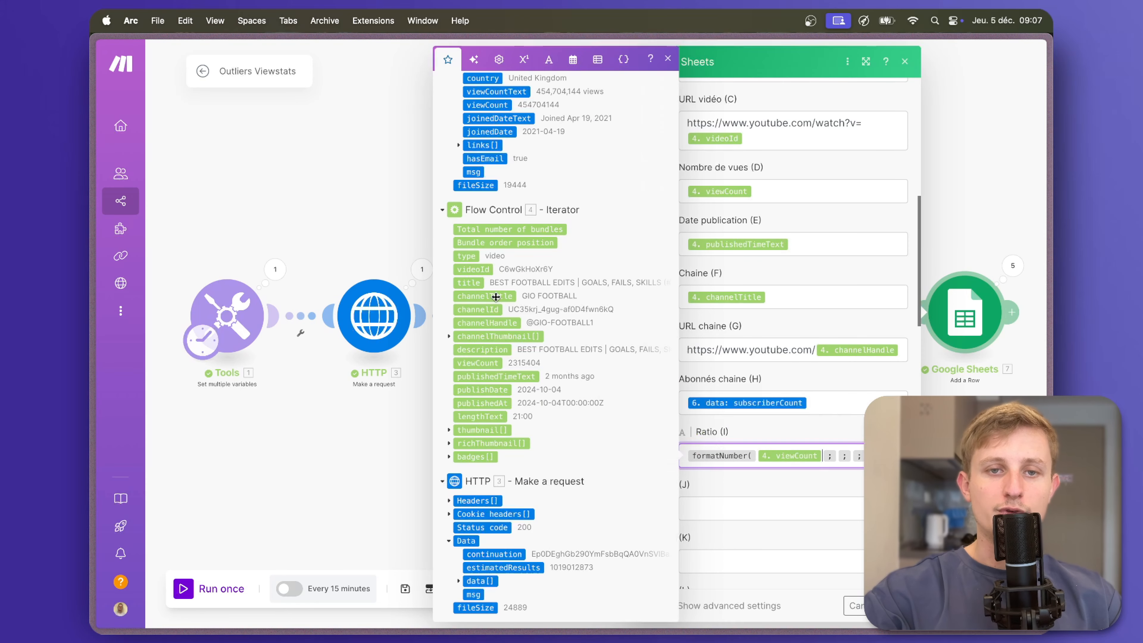
left_click(524, 59)
left_click(448, 372)
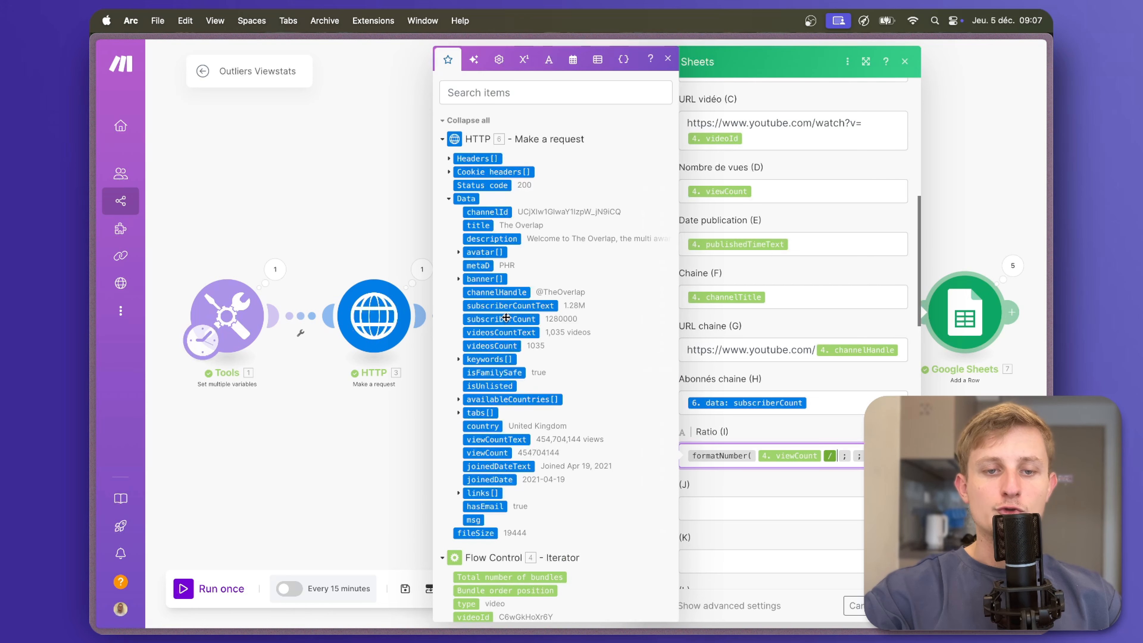
left_click(506, 318)
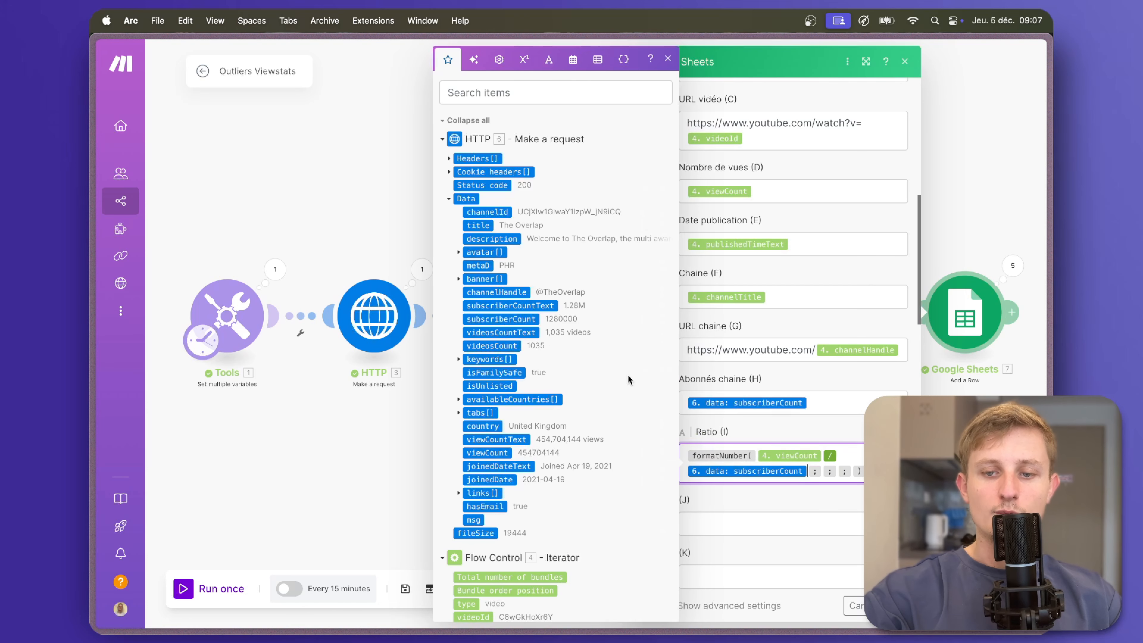
- Set formatNumber to 2 decimal points, "," as decimal separator and "." as thousands separator, then confirm the module and save the scenario
left_click(822, 471)
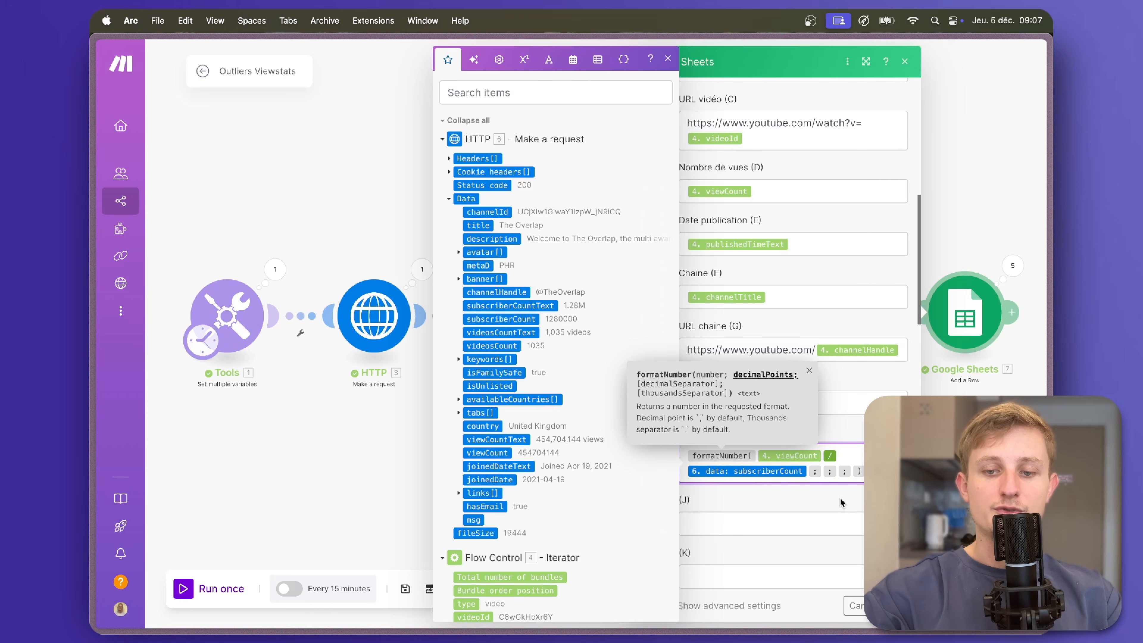
type("2")
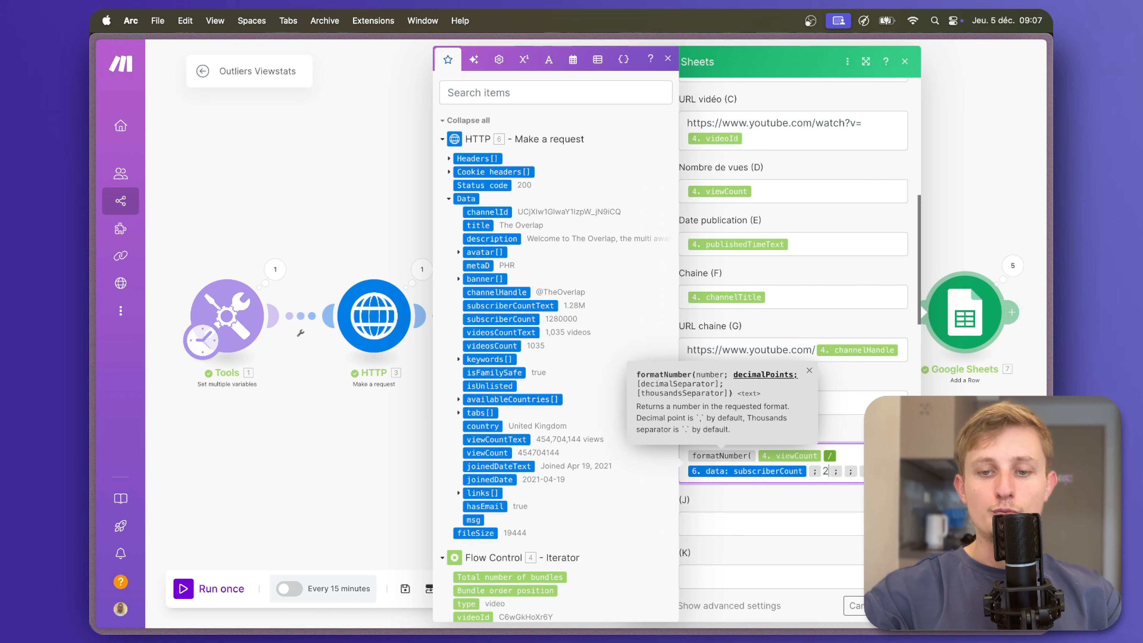
left_click(843, 471)
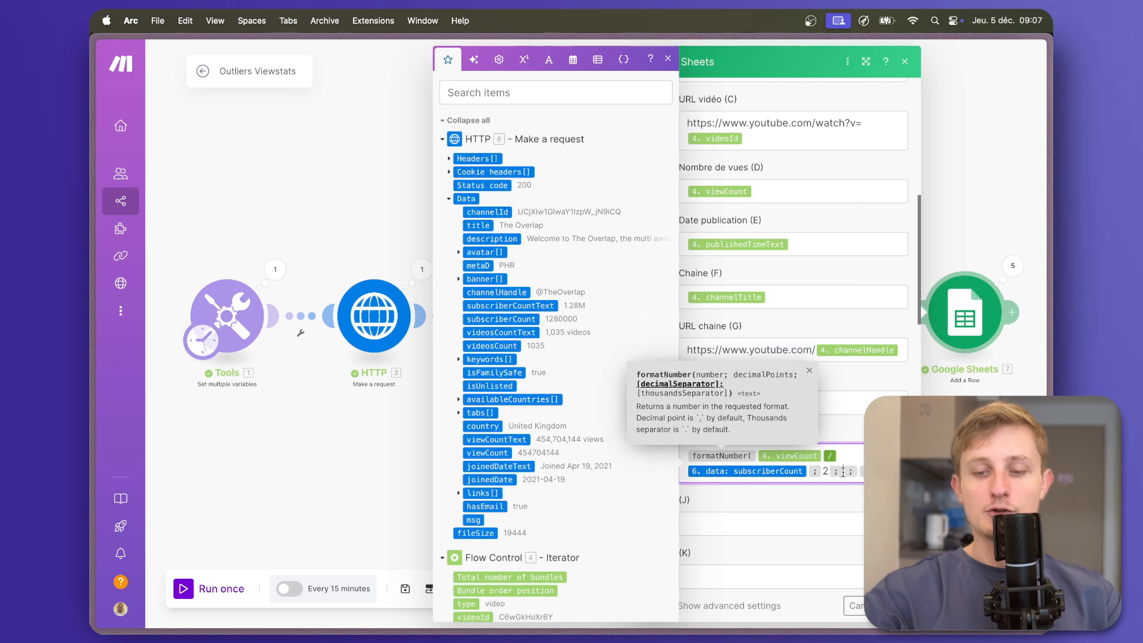
type(",")
left_click(860, 471)
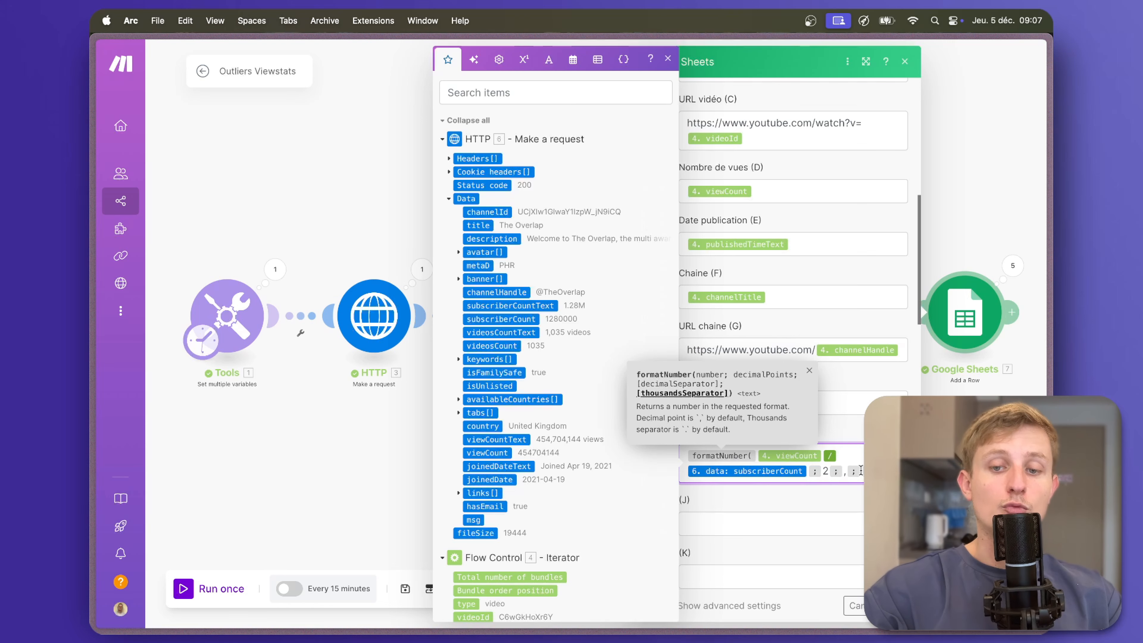
type(".")
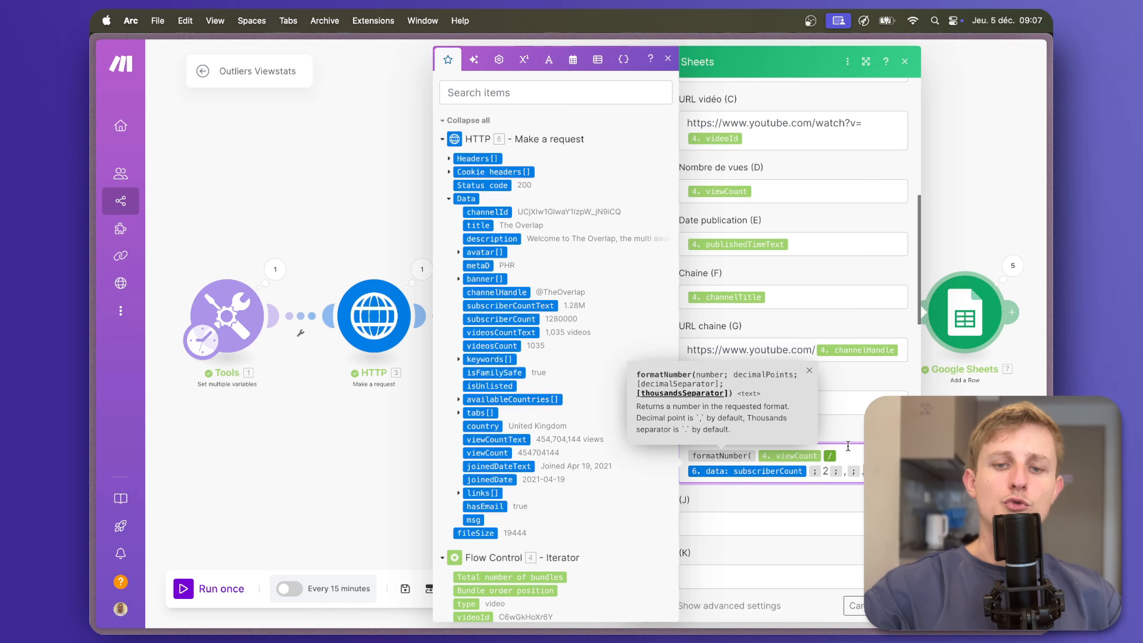
left_click(852, 503)
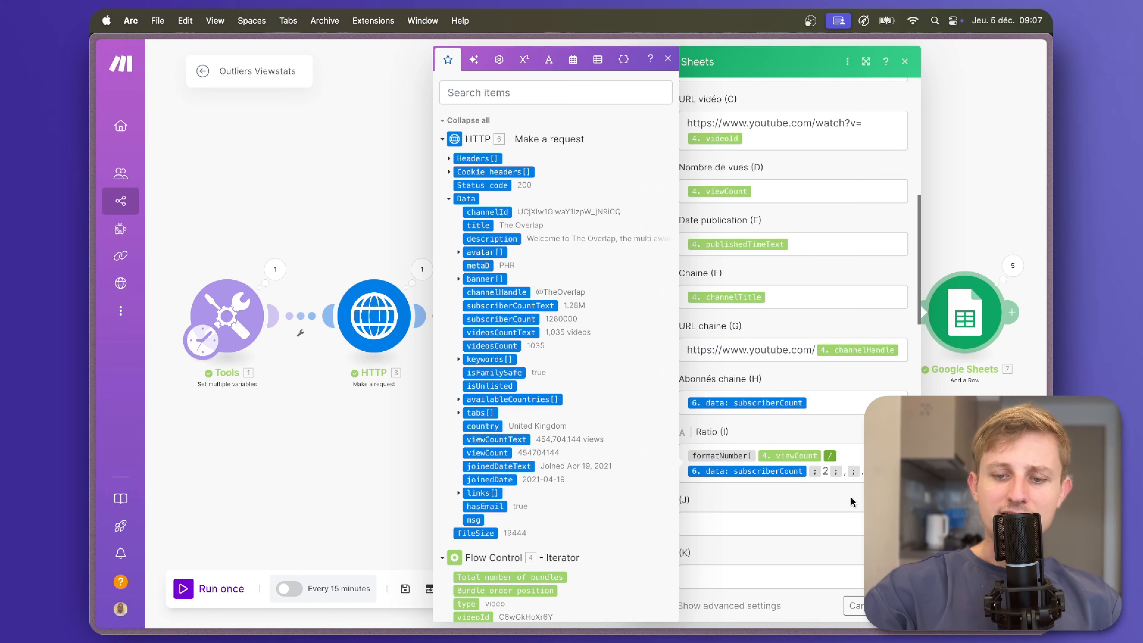
left_click(899, 605)
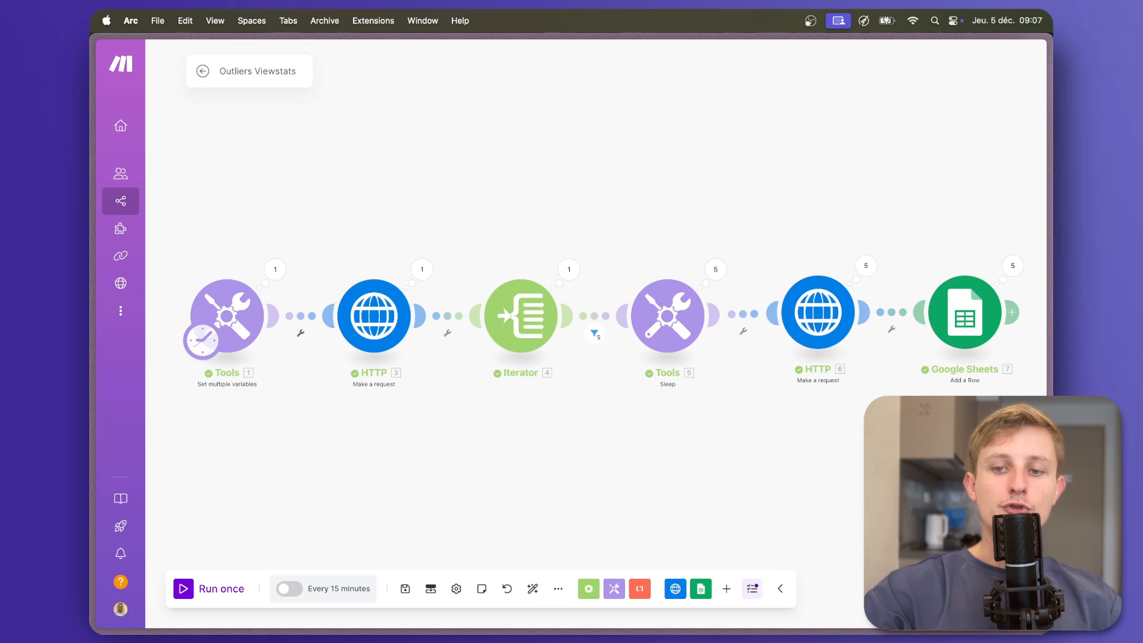
left_click(404, 589)
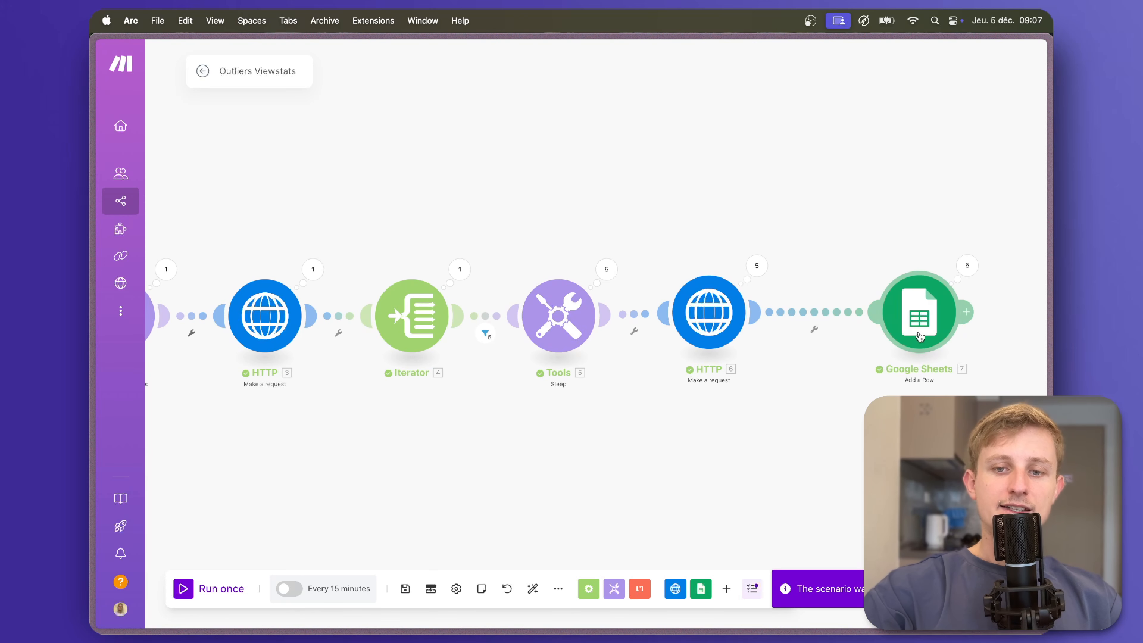
- Start a filter between the last HTTP module and Google Sheets, comparing the Iterator's viewCount divided by that HTTP module's subscriberCount
left_click(814, 333)
left_click(803, 343)
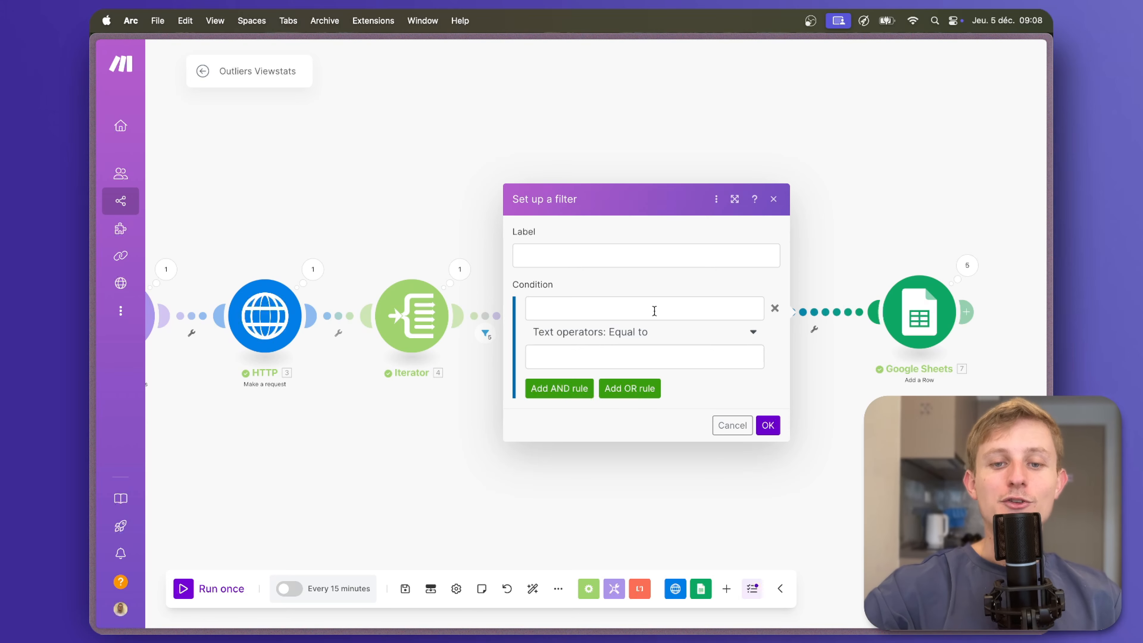
left_click(656, 313)
scroll(857, 409, "down", 10)
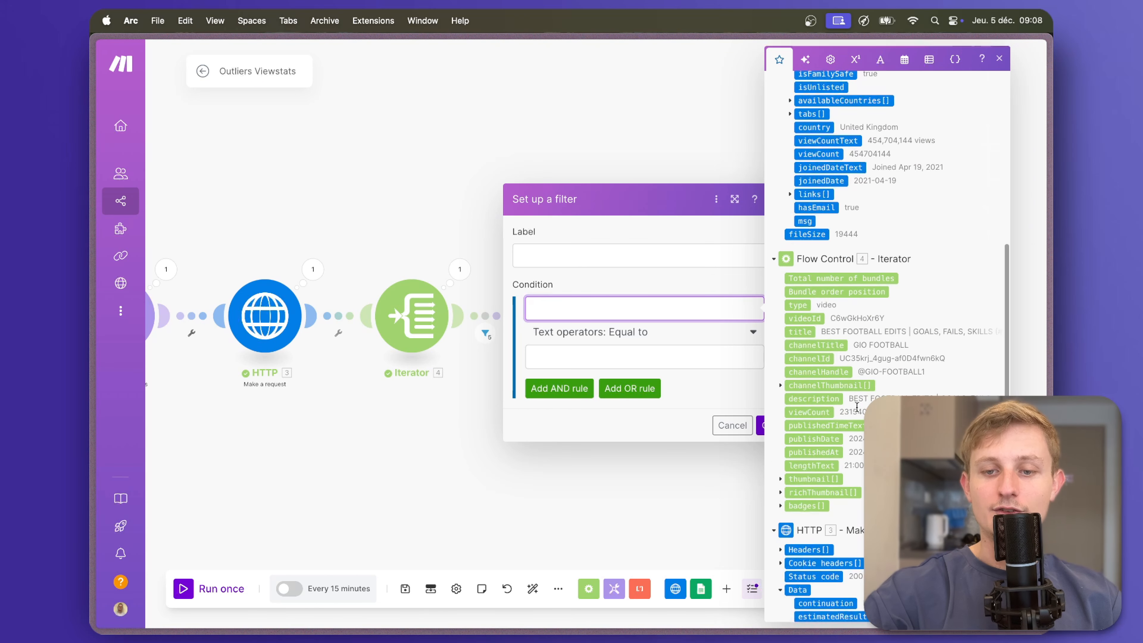
left_click(822, 411)
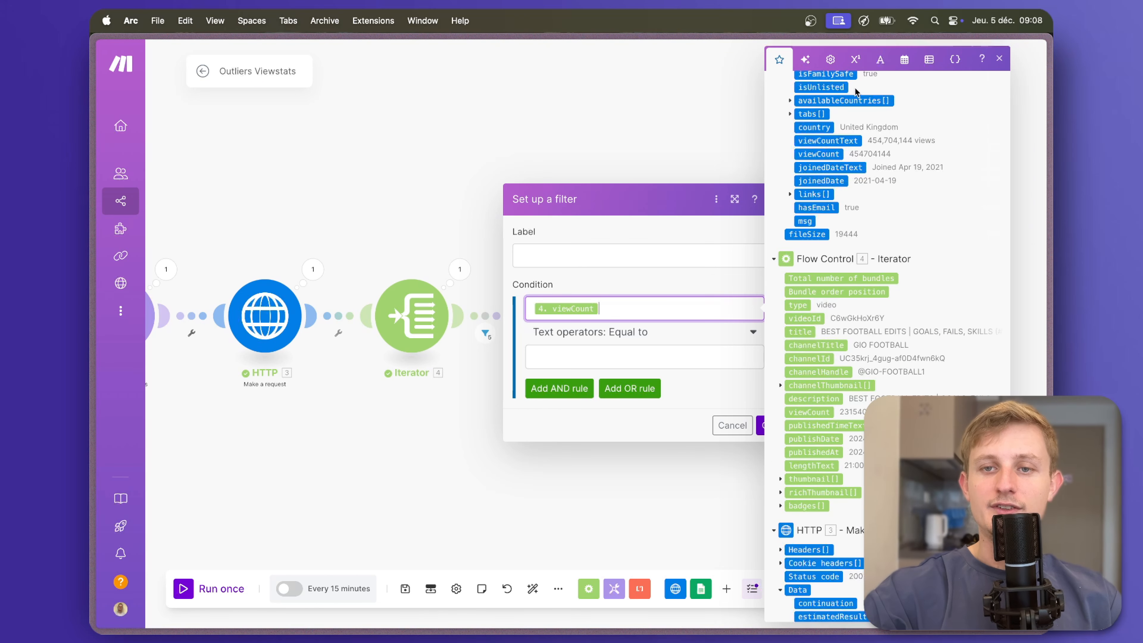
type("/")
scroll(828, 338, "up", 5)
left_click(833, 318)
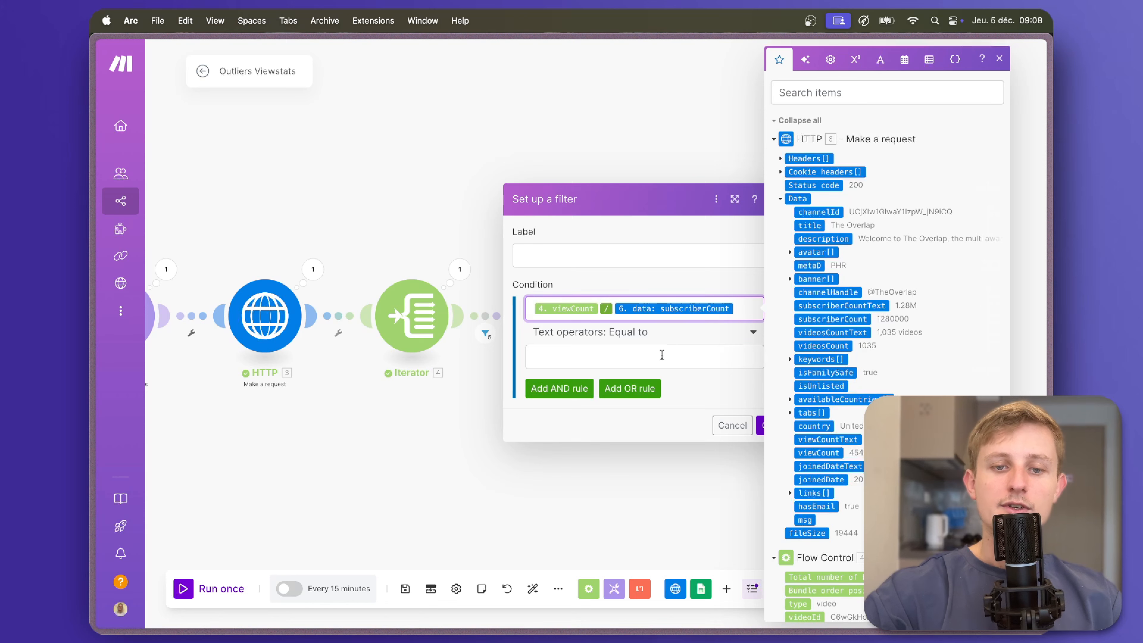
- Set the filter's condition to the numeric operator Greater than with the value 3 and confirm it
left_click(643, 332)
scroll(635, 509, "down", 5)
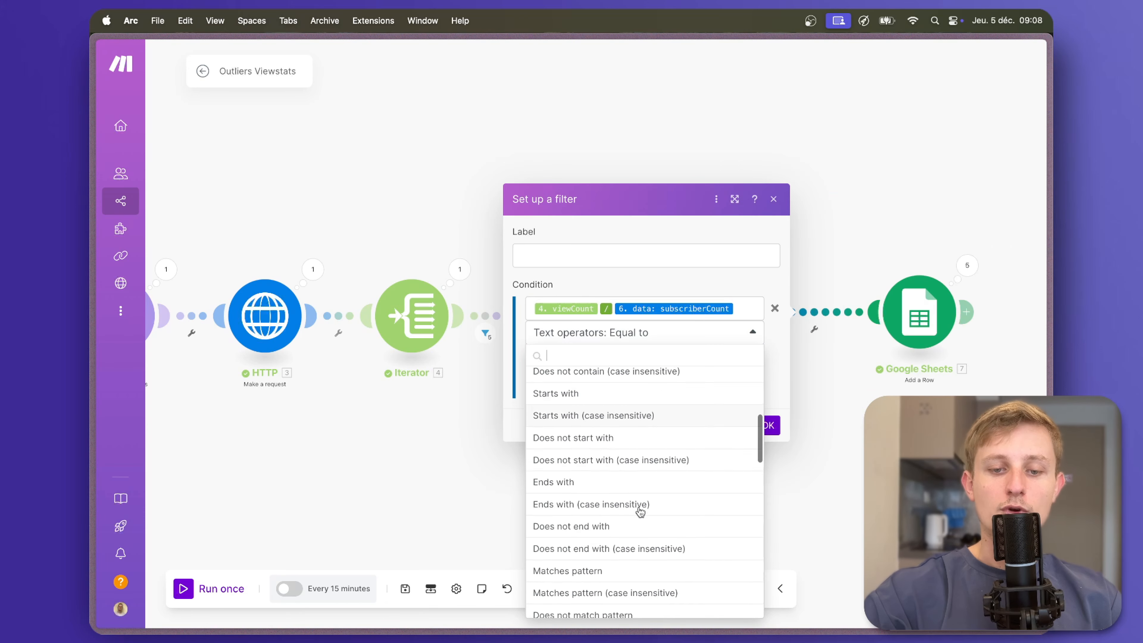
scroll(640, 512, "down", 5)
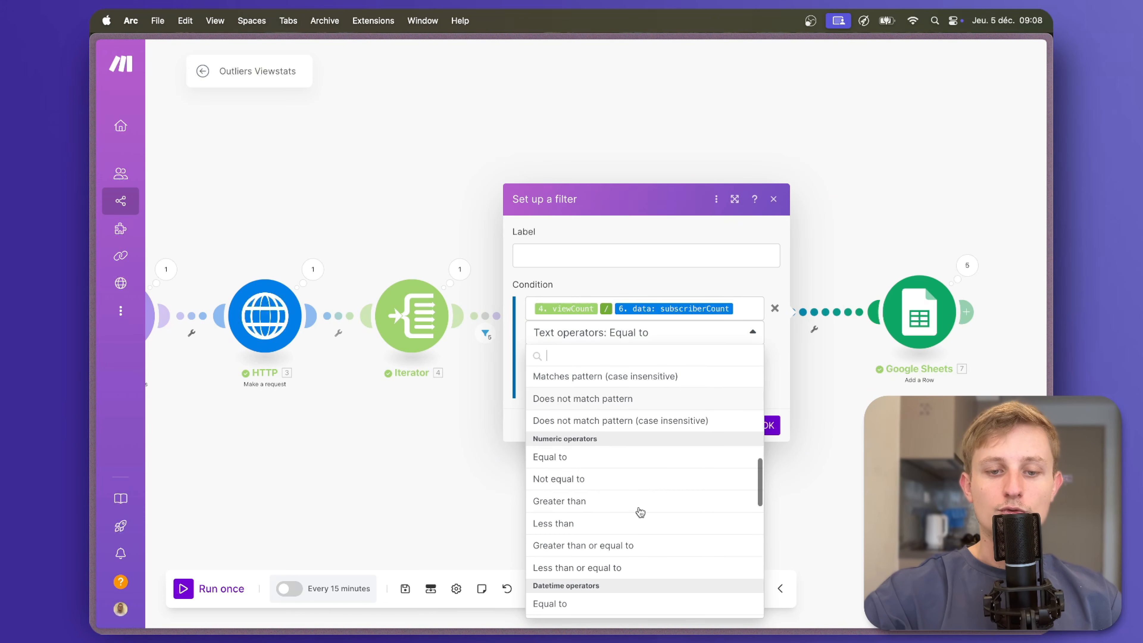
left_click(634, 502)
left_click(623, 358)
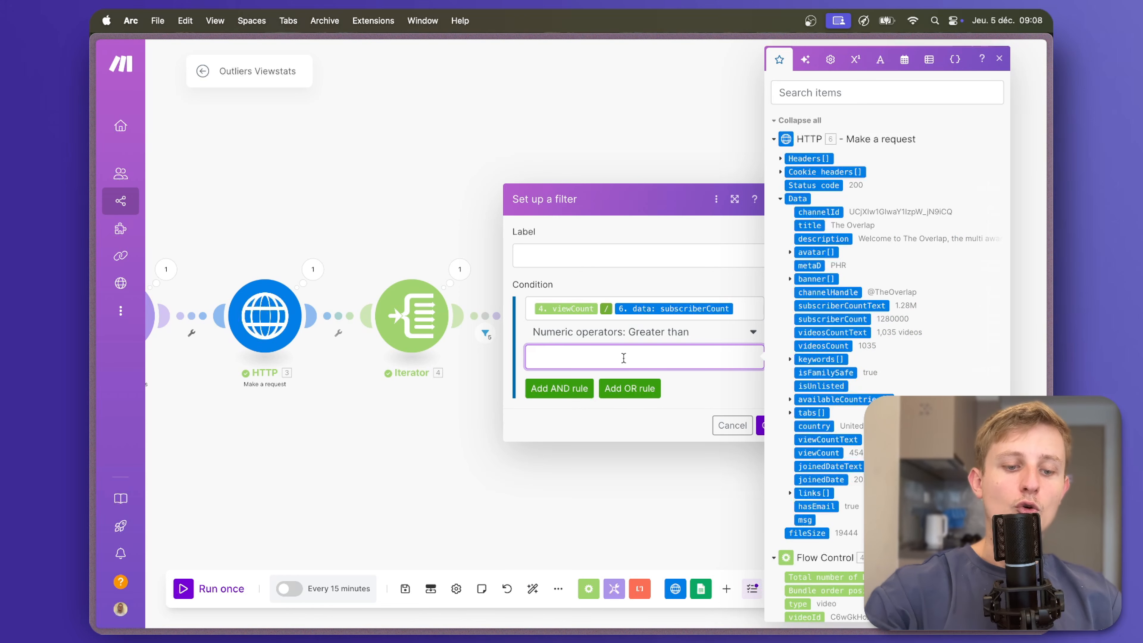
left_click(708, 392)
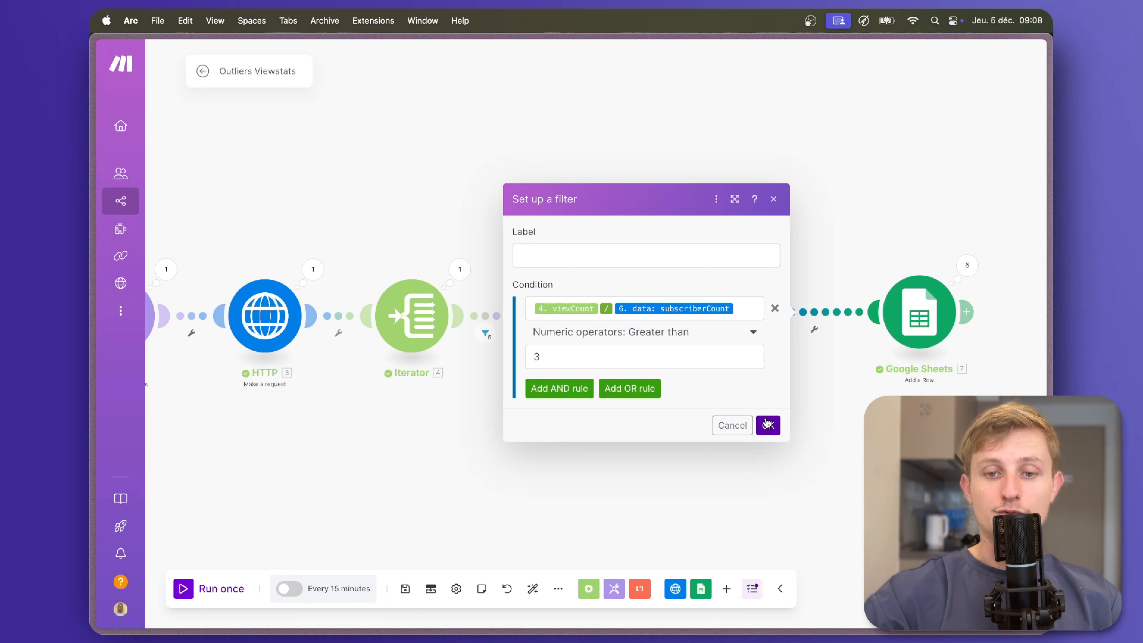
left_click(768, 425)
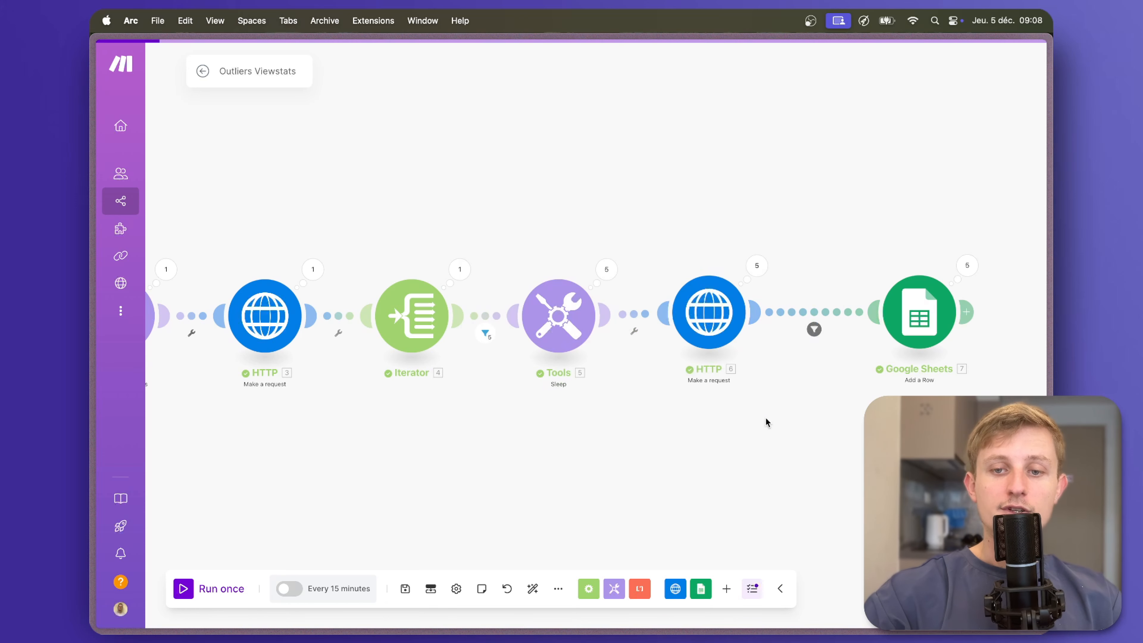
- Save the scenario and run it once
left_click(398, 592)
scroll(560, 497, "down", 3)
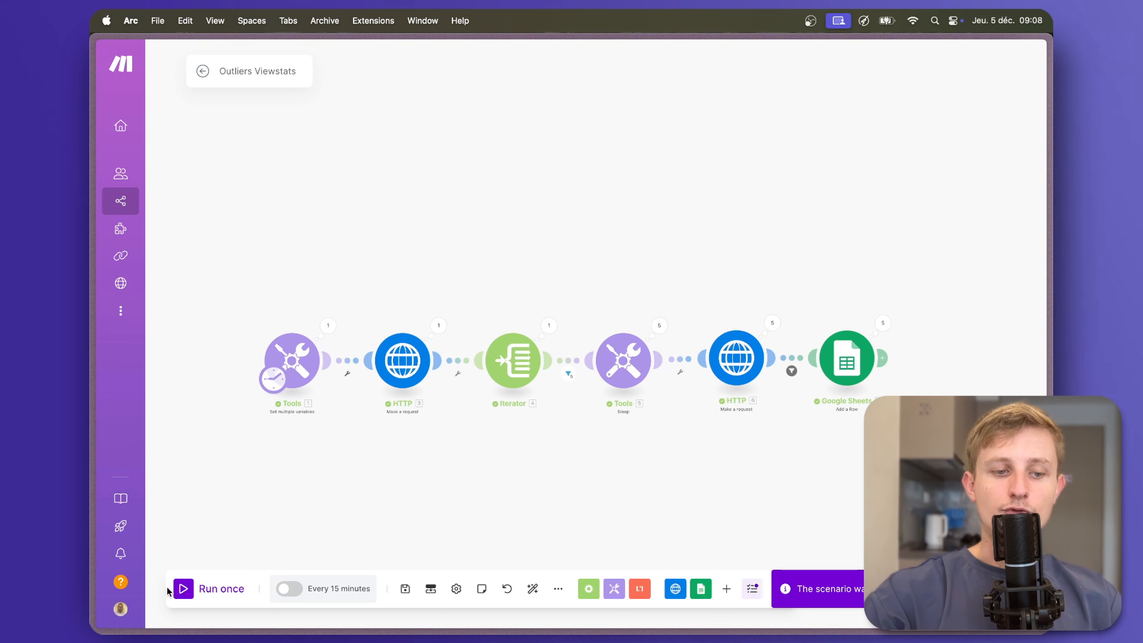
left_click(183, 589)
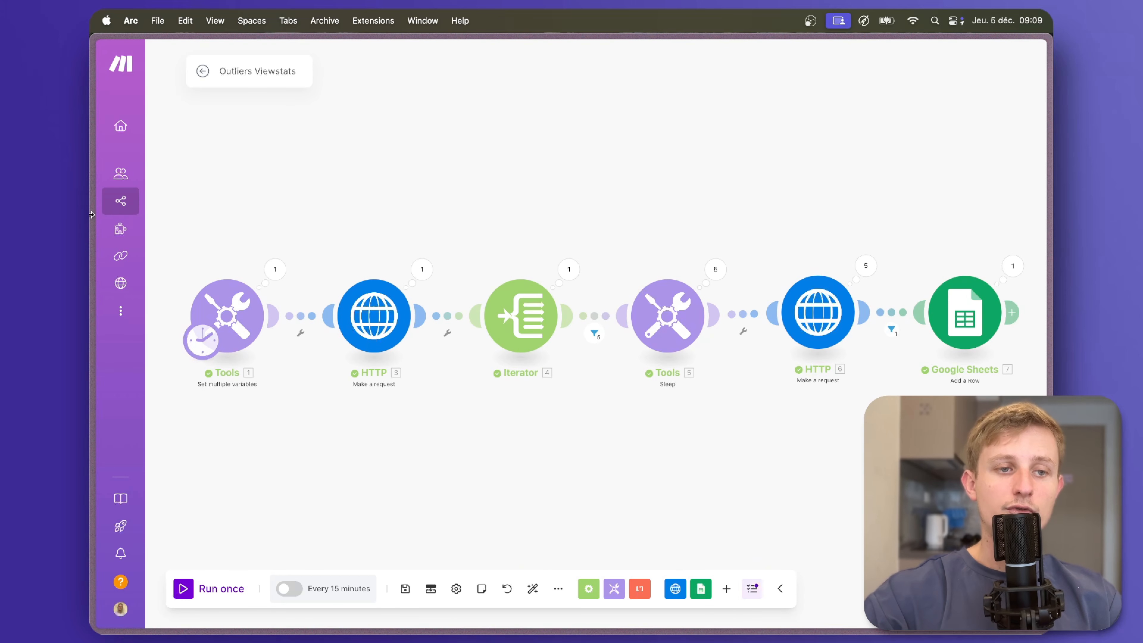
- Switch to the Viewstats MrBeast spreadsheet and check the video rows and Ratio values in the Outliers sheet
mouse_move(96, 314)
left_click(153, 310)
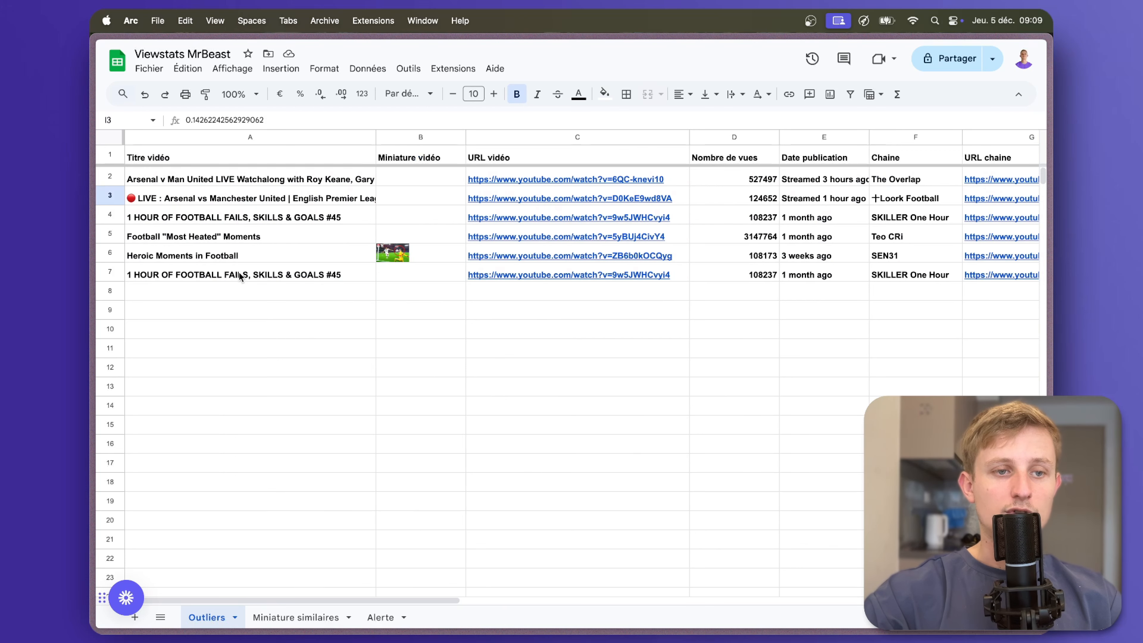
left_click(262, 217)
left_click_drag(283, 183, 264, 258)
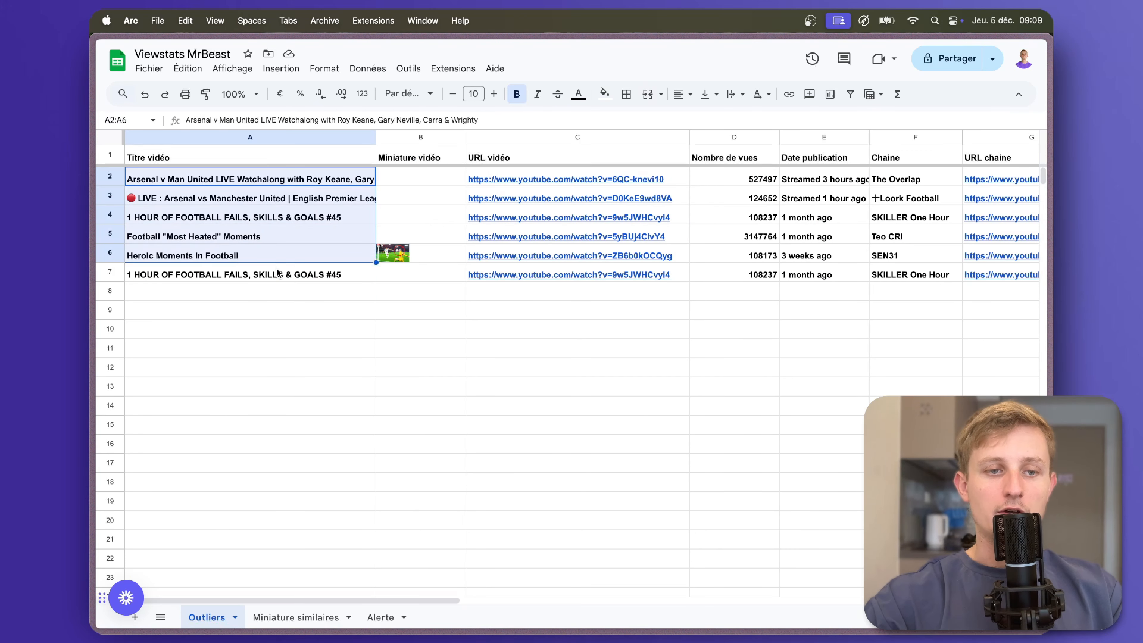
scroll(335, 224, "right", 15)
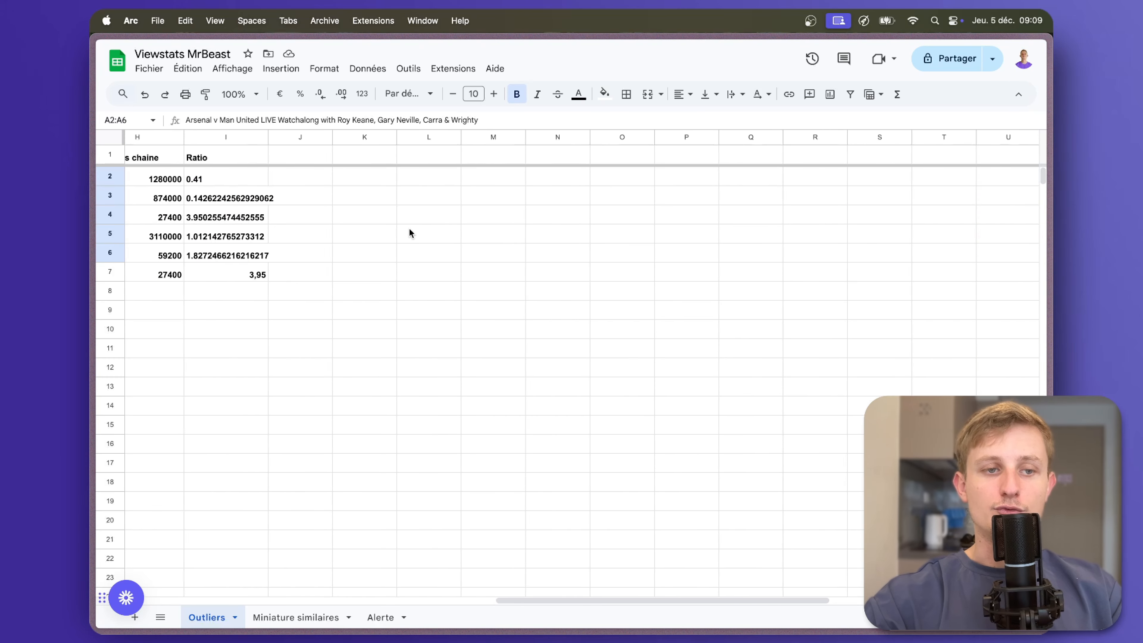
scroll(396, 227, "left", 3)
left_click(362, 220)
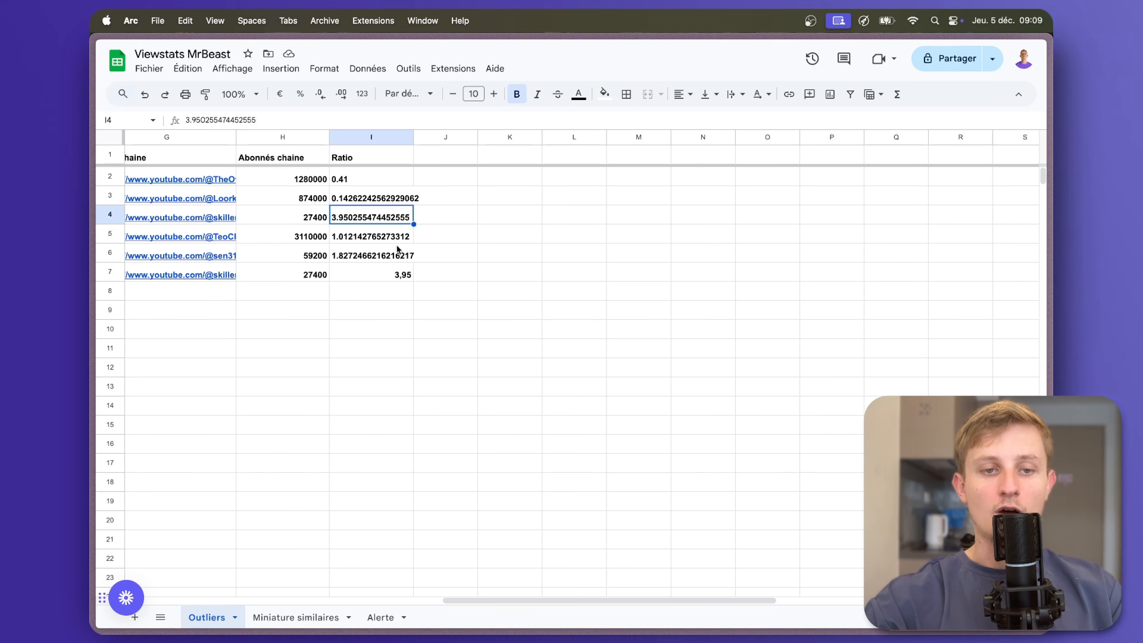
- Clear the test results in range A2:I7 of the Outliers sheet
scroll(359, 269, "left", 6)
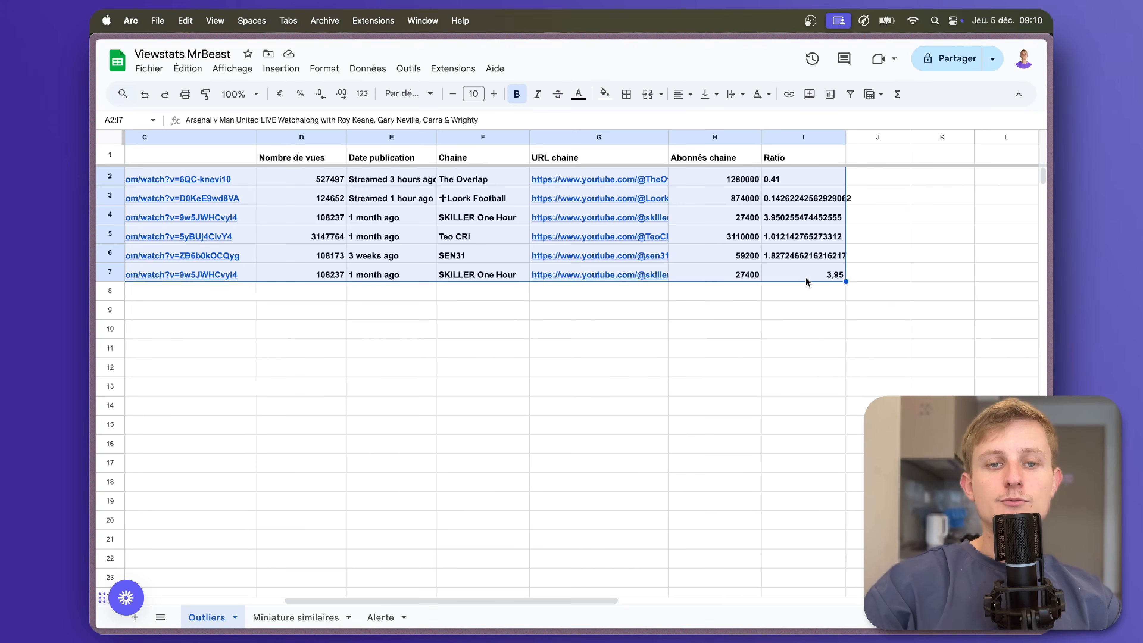
key("Delete")
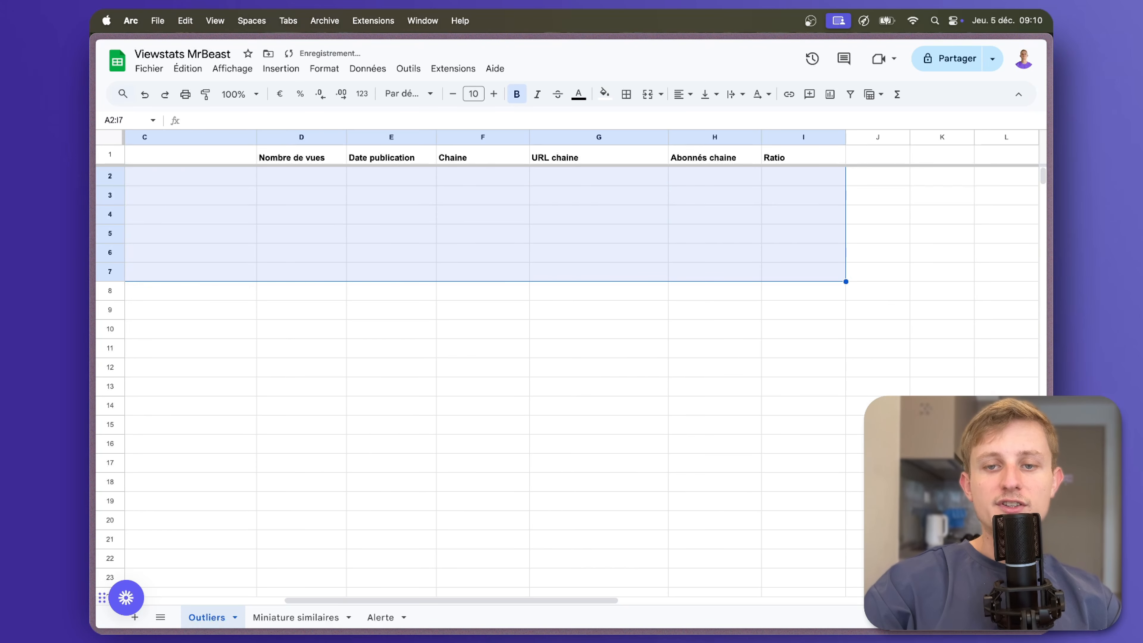
scroll(584, 318, "left", 3)
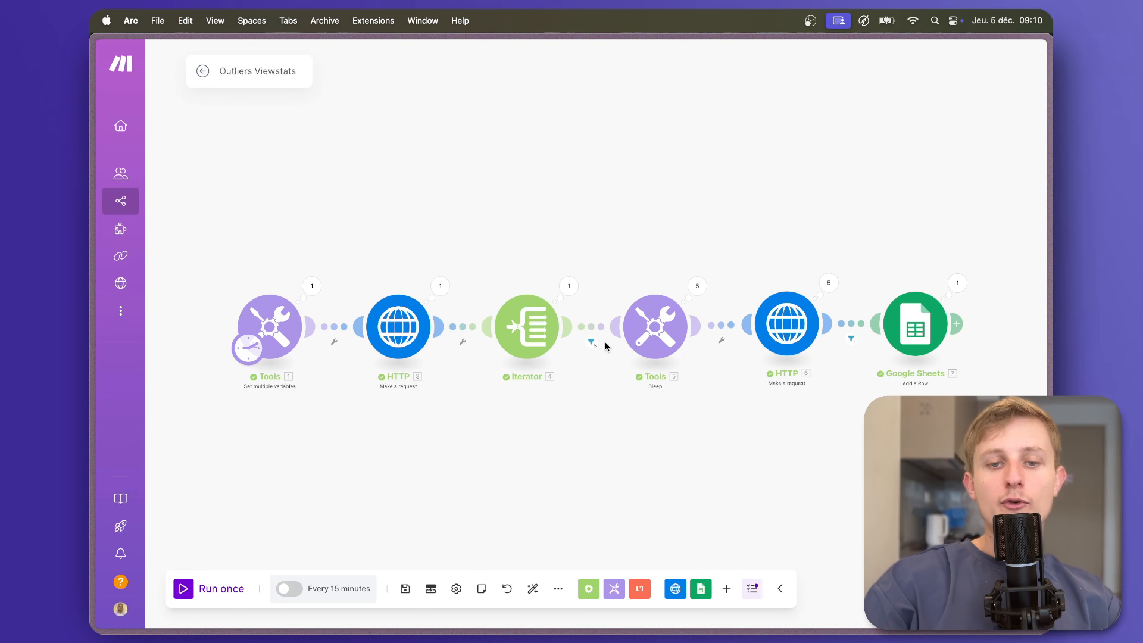
- Back in Make, set the filter after the Iterator to Bundle order position less than or equal to 20, then save and run the scenario
left_click(590, 342)
left_click(574, 360)
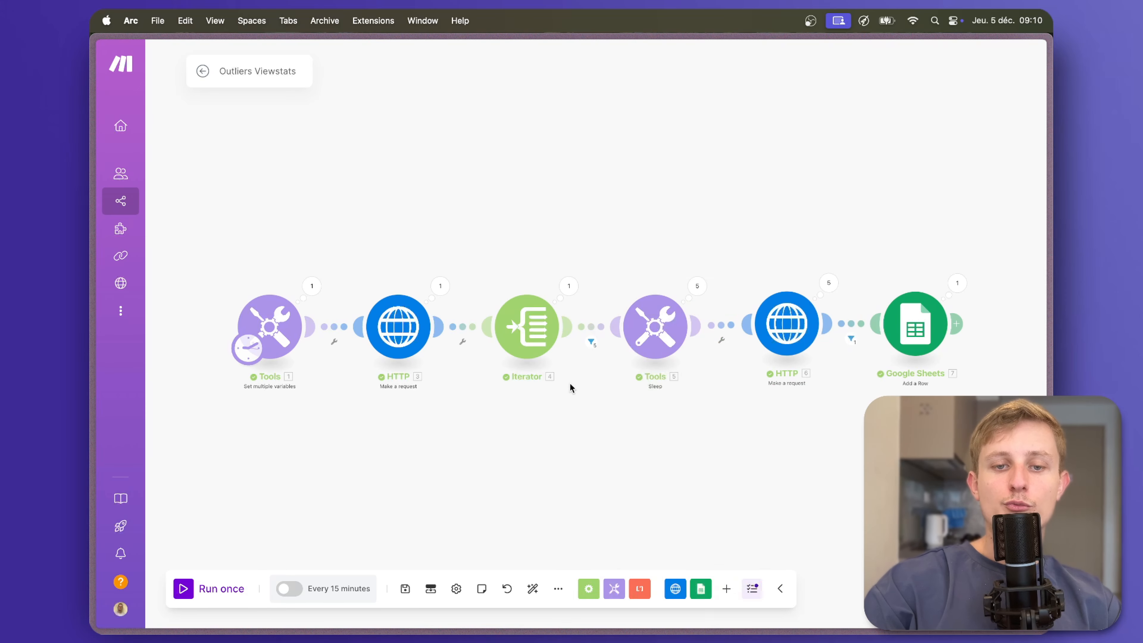
right_click(591, 325)
left_click(608, 339)
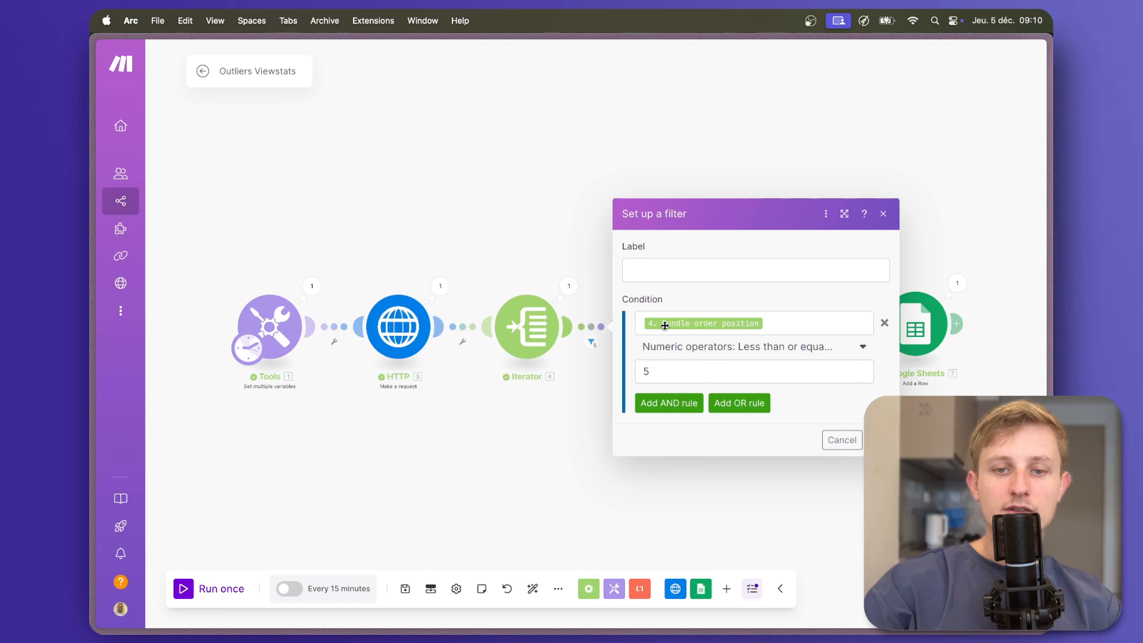
left_click(679, 370)
key("BackSpace")
type("10")
key("BackSpace")
key("BackSpace")
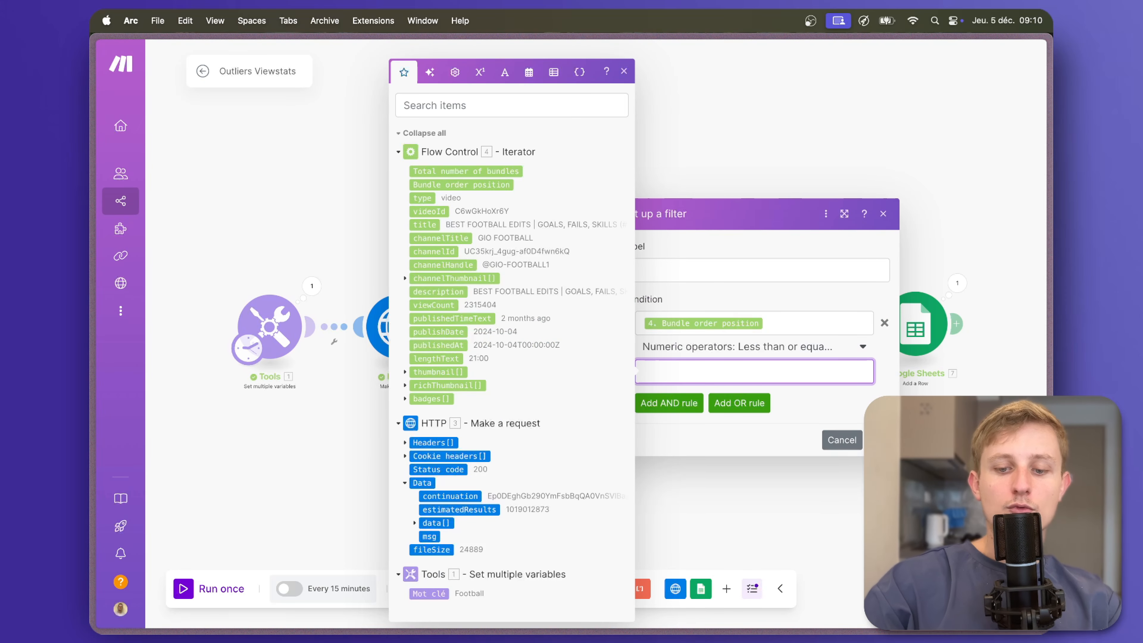
type("20")
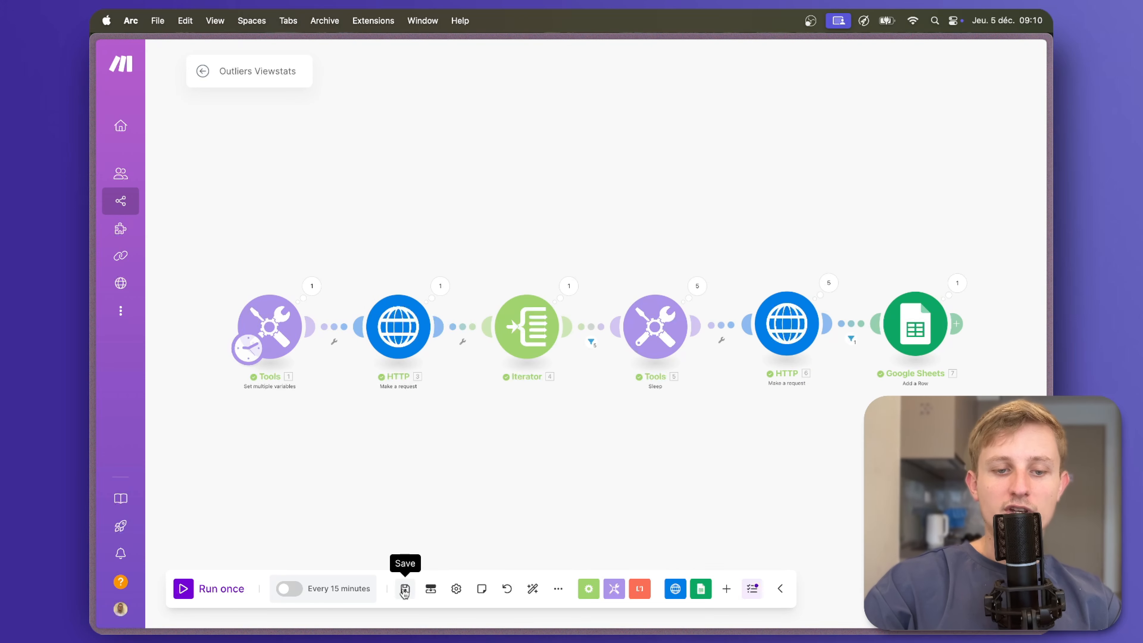
left_click(184, 589)
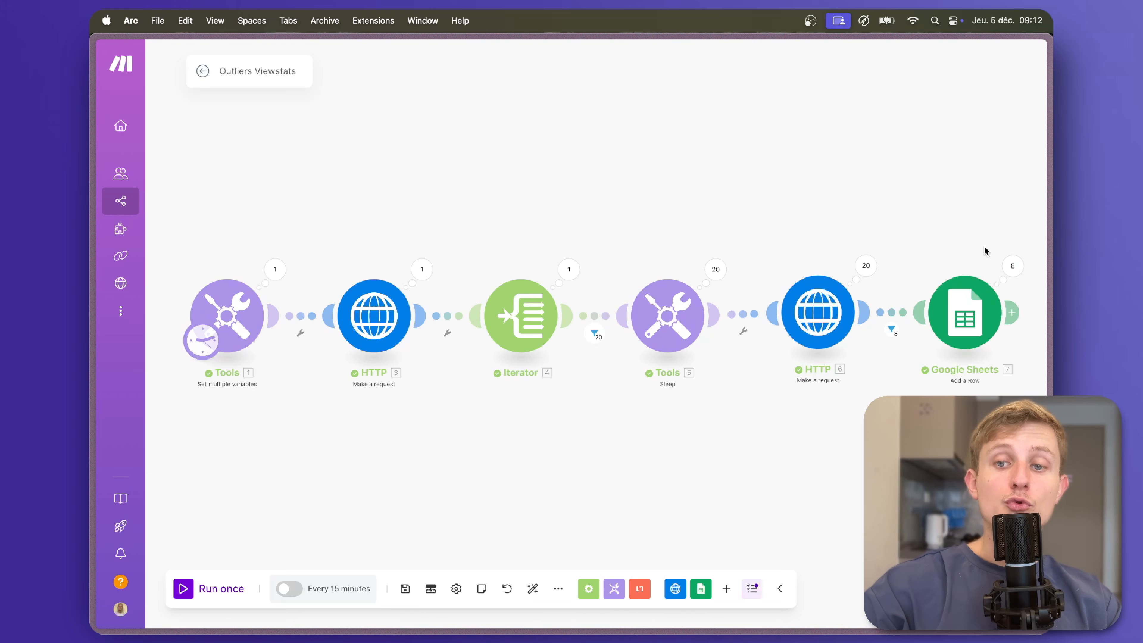
- Switch to the Viewstats MrBeast spreadsheet and widen the Titre vidéo column so the full titles fit
mouse_move(108, 254)
left_click(137, 304)
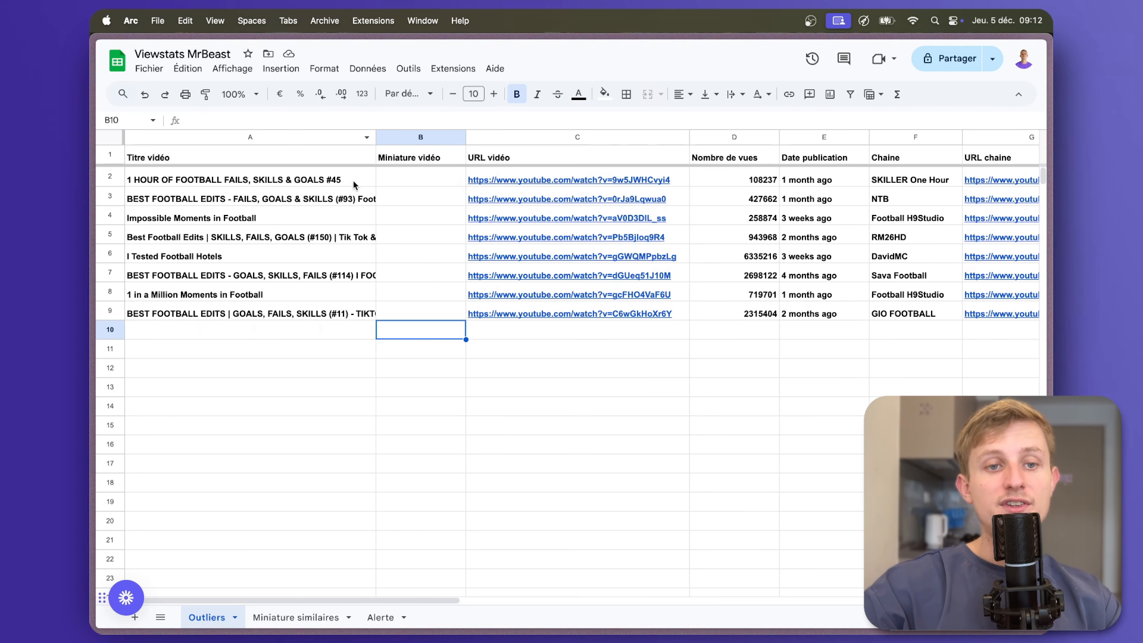
left_click_drag(375, 138, 473, 139)
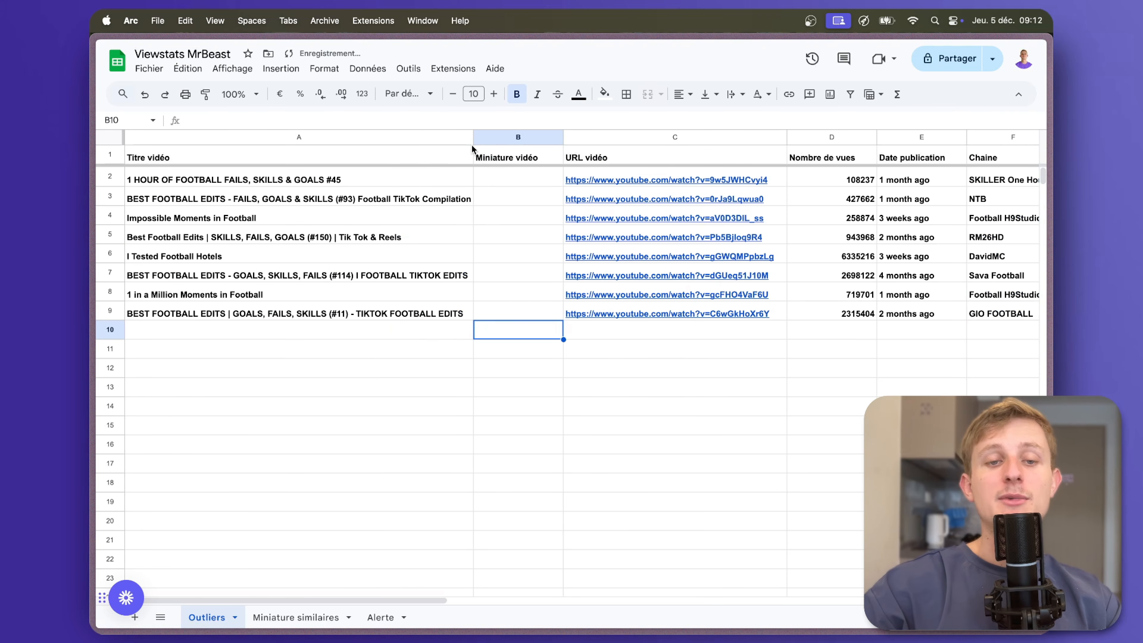
- Review the Ratio values of the videos added to the Outliers sheet, including cells I2, I3, I7 and I9
scroll(656, 237, "right", 10)
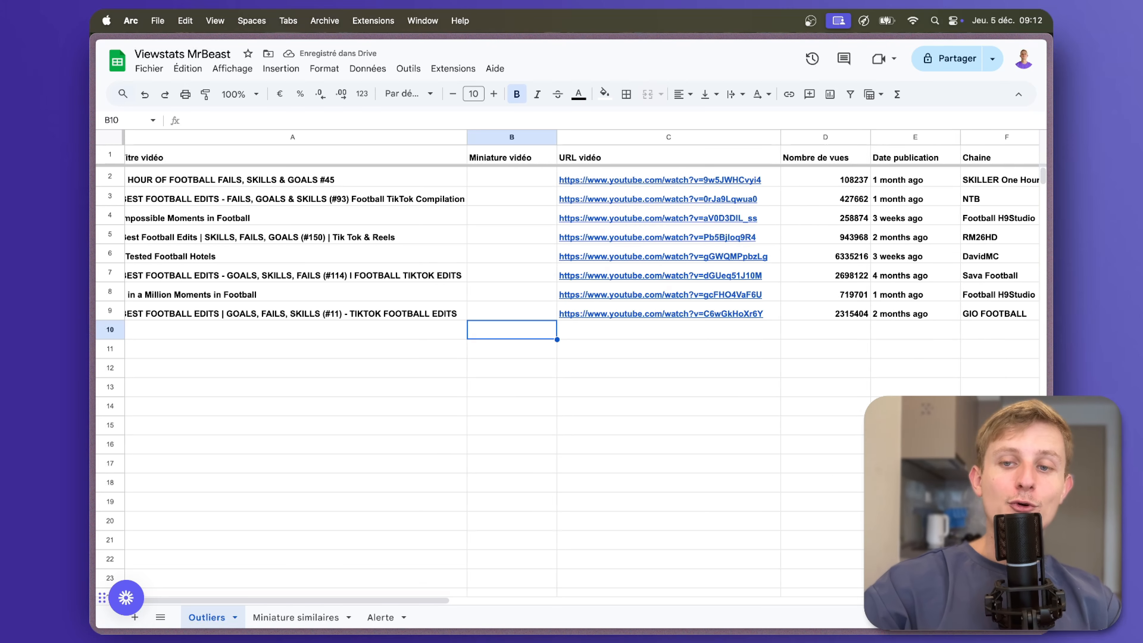
left_click(631, 180)
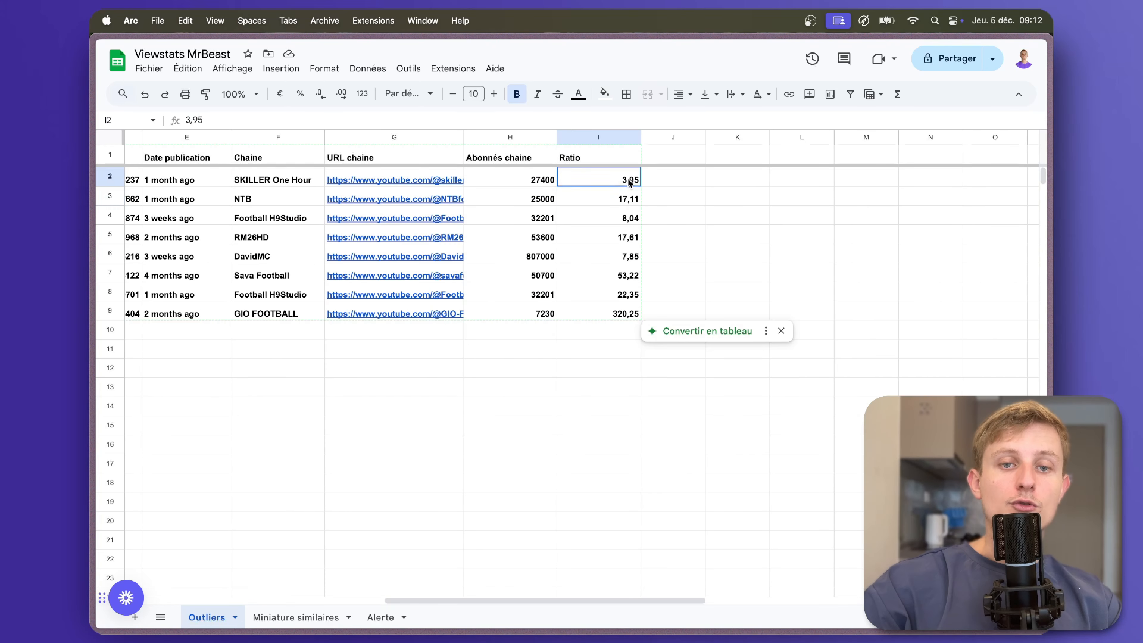
left_click(629, 198)
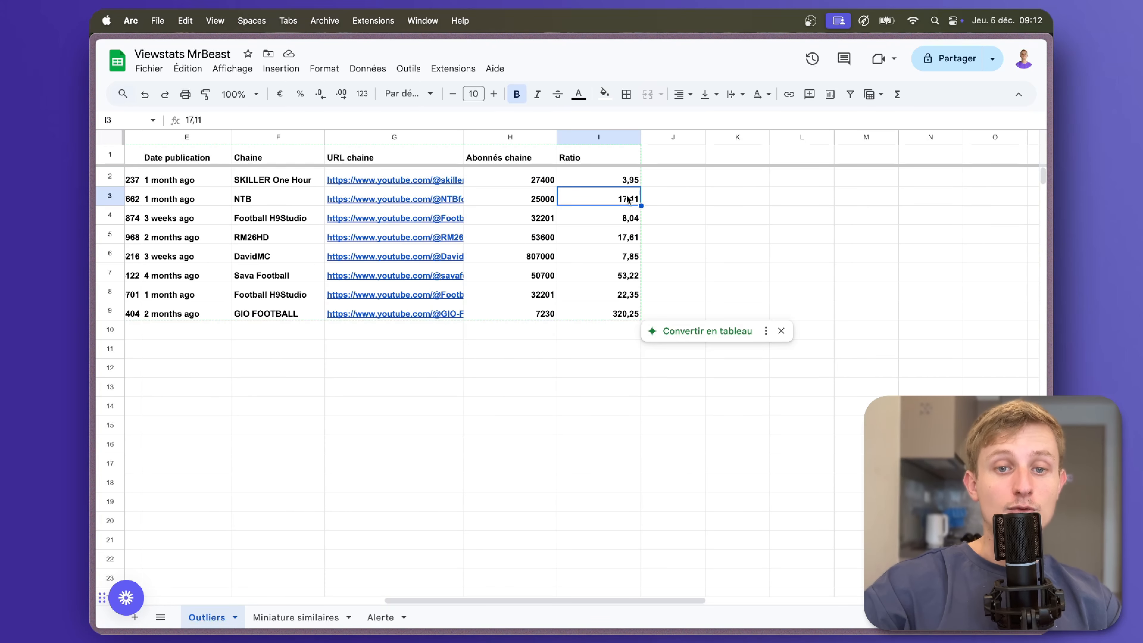
left_click(626, 276)
left_click(624, 313)
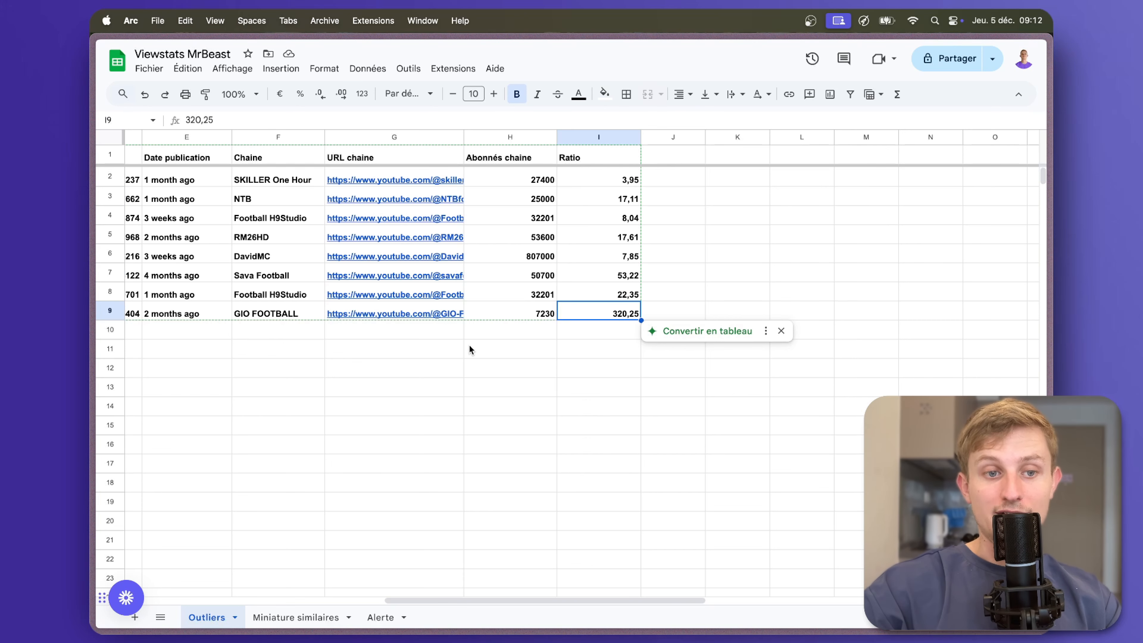
scroll(469, 350, "left", 5)
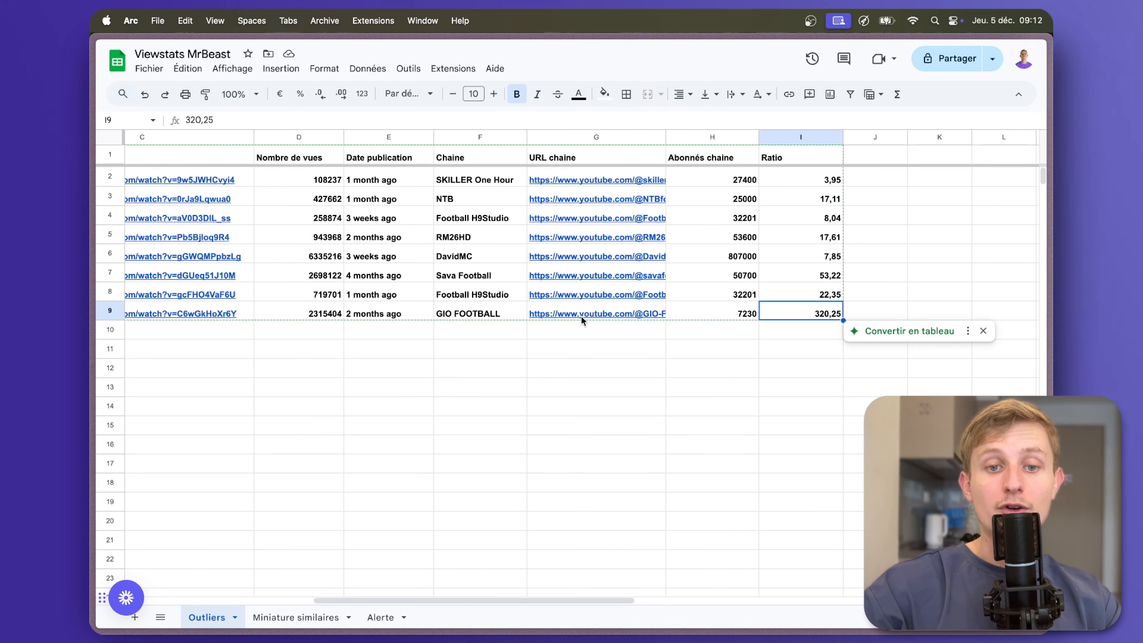
mouse_move(586, 316)
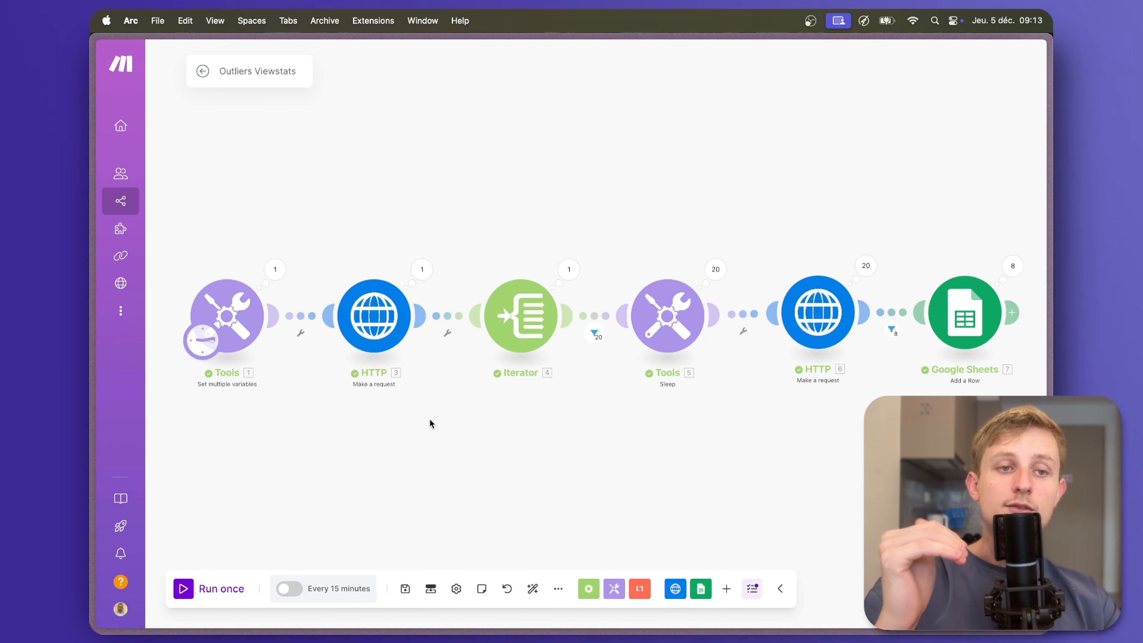
- Return to Make, inspect the first HTTP module's run output and compare the scenario with the Mr Beast - Outliers scenario
left_click(422, 270)
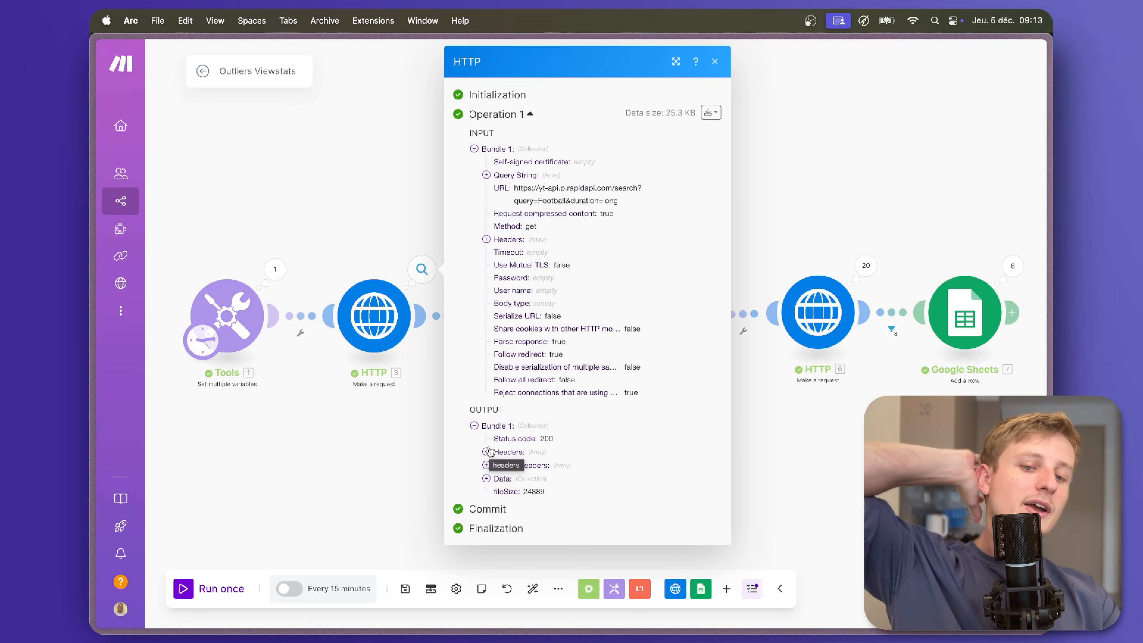
left_click(365, 459)
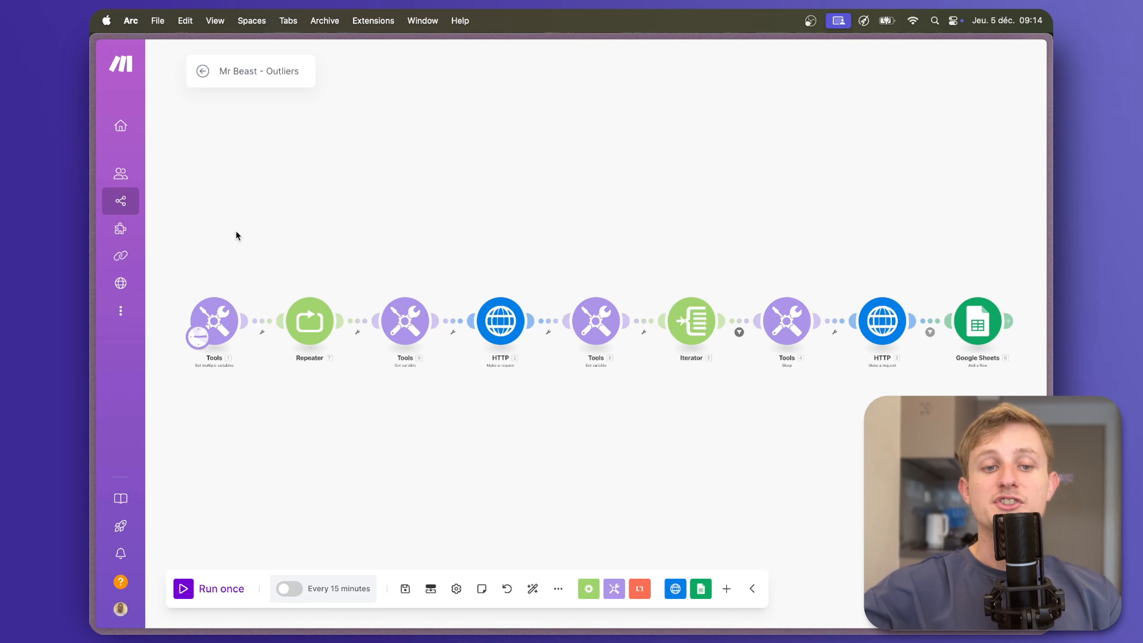
left_click(149, 331)
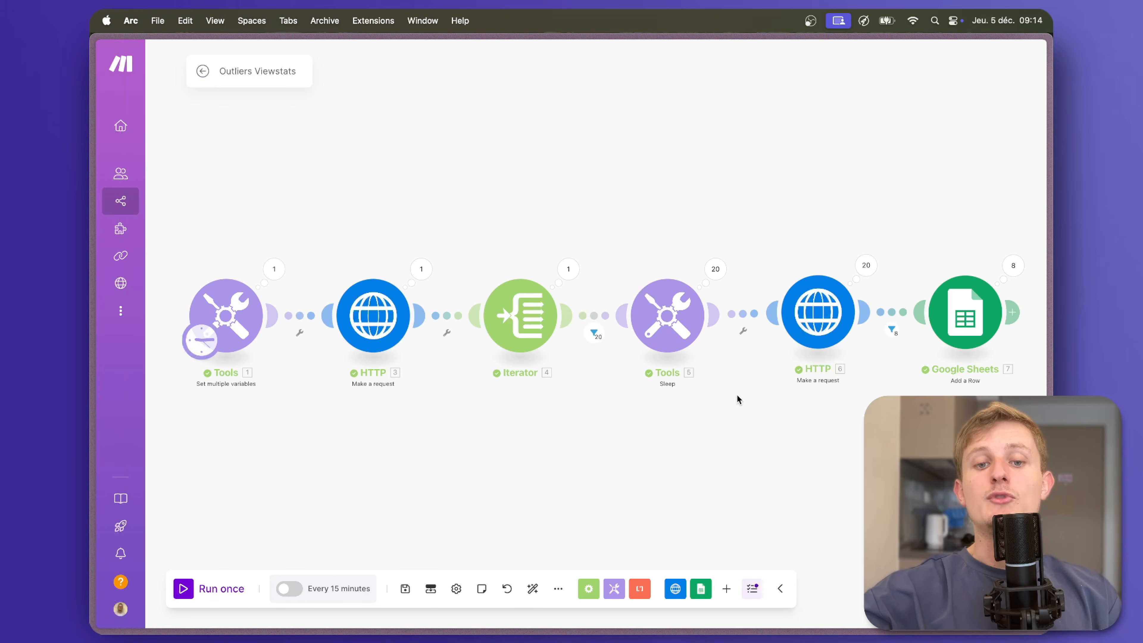
left_click(153, 363)
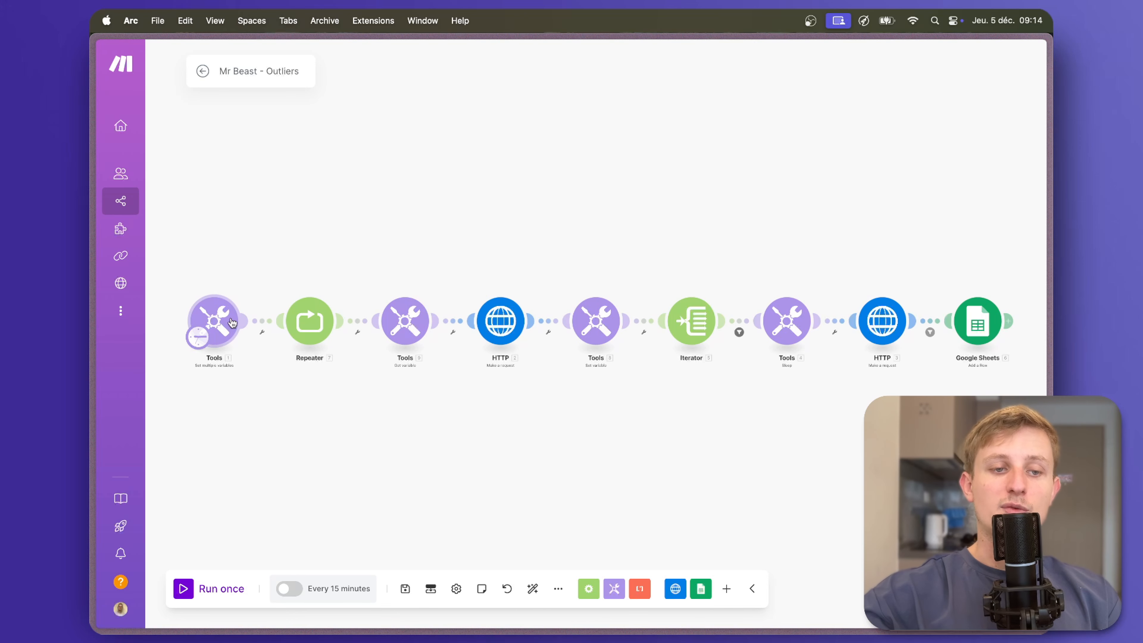
- Review the search term, repetition and token variables in the first Tools module of the Mr Beast - Outliers scenario
left_click(231, 322)
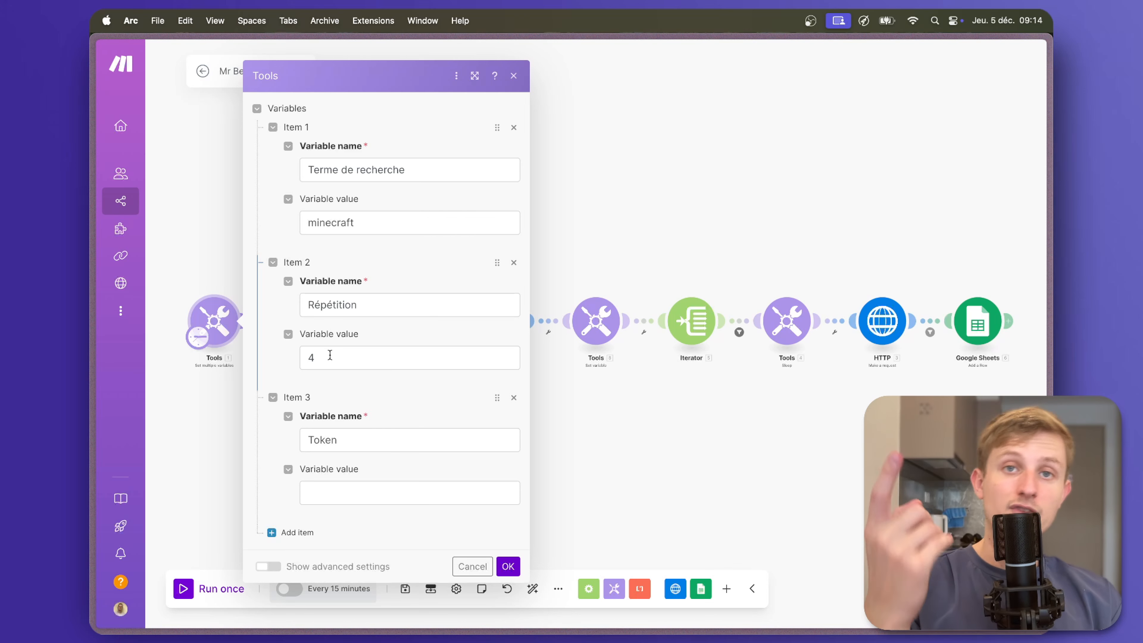
left_click_drag(329, 355, 310, 356)
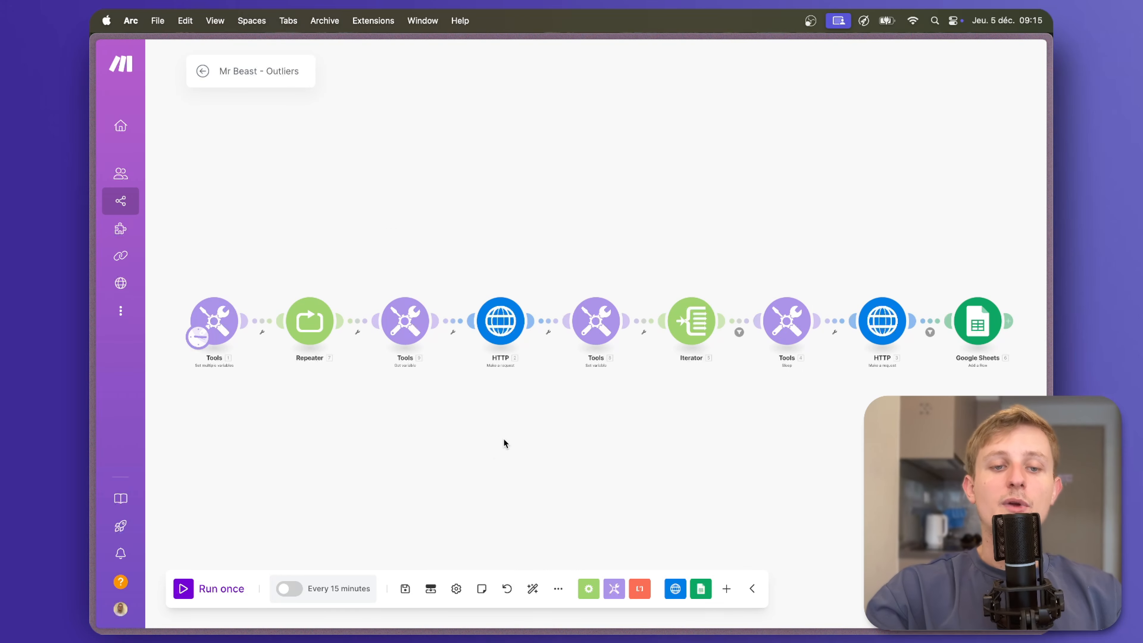
left_click(215, 321)
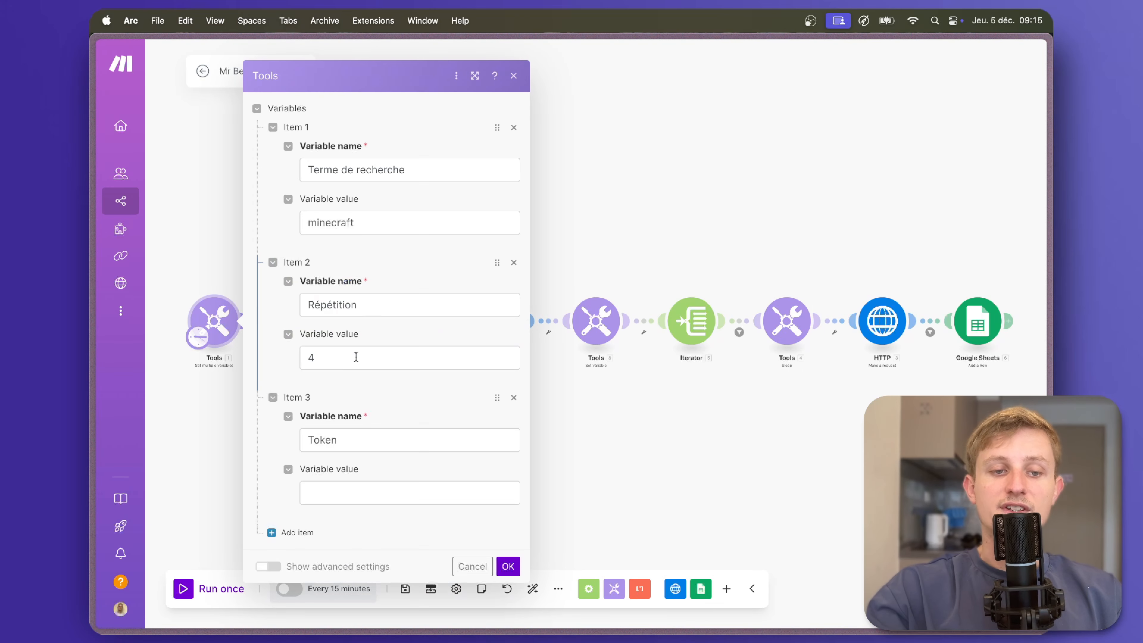
left_click(579, 401)
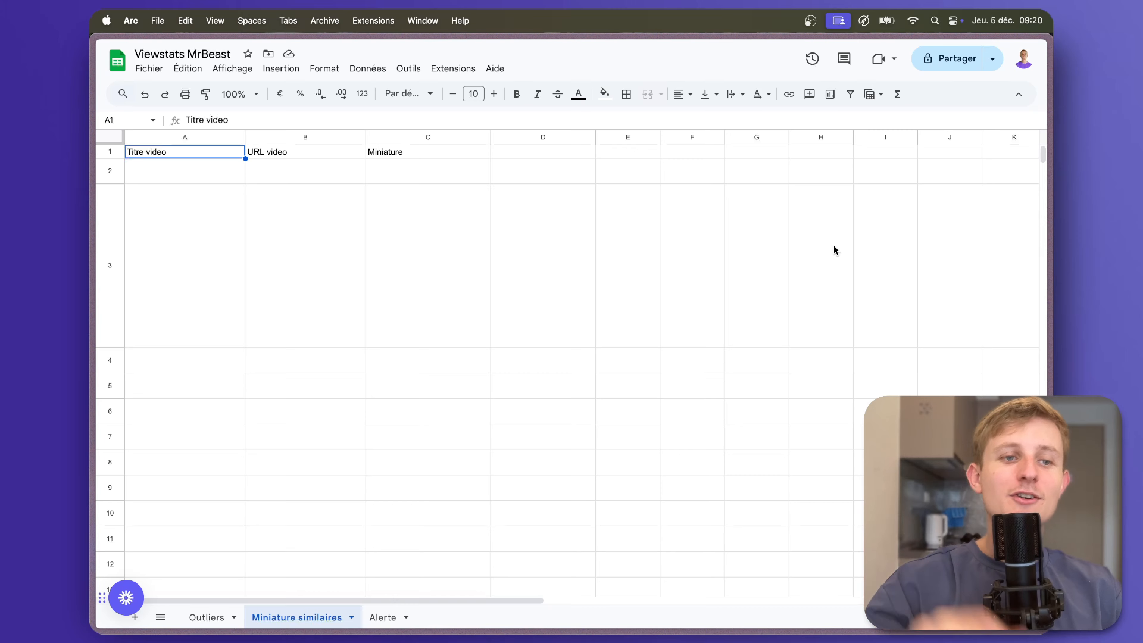
- Look at Thumbnail Search on Viewstats, then review the column headers of the Miniature similaires sheet in the Viewstats MrBeast spreadsheet
mouse_move(92, 318)
left_click(145, 330)
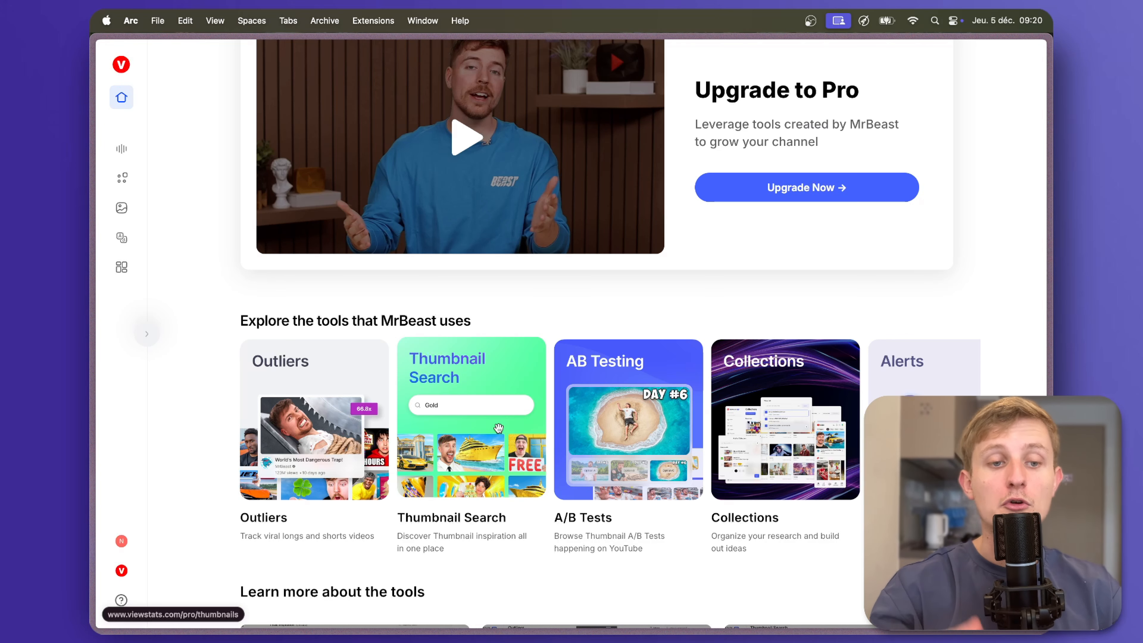
mouse_move(94, 315)
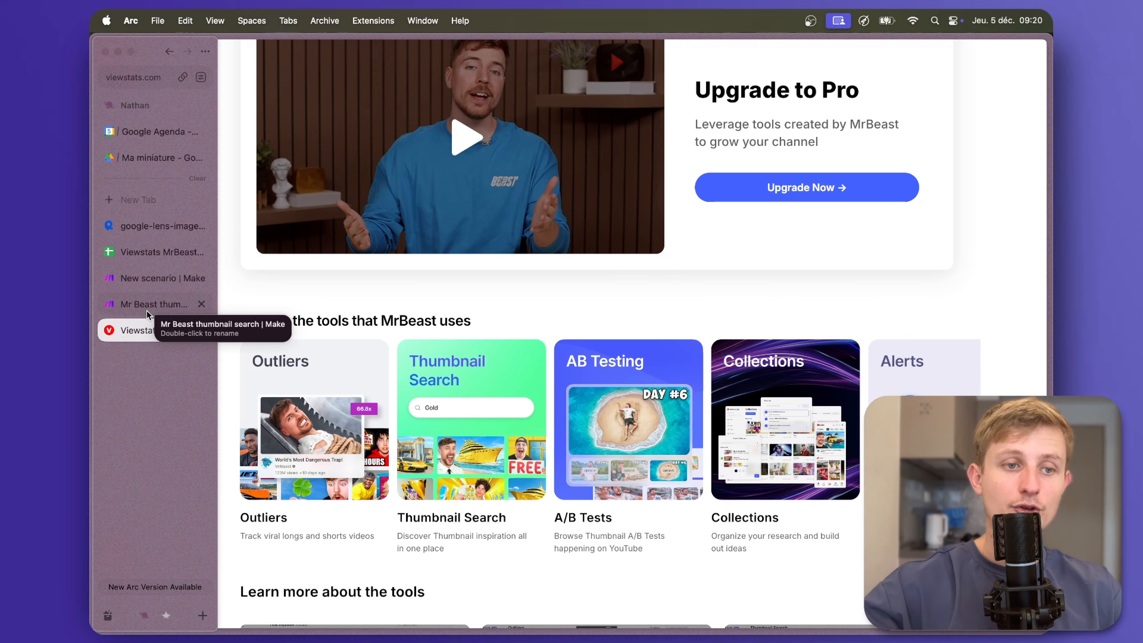
left_click(155, 258)
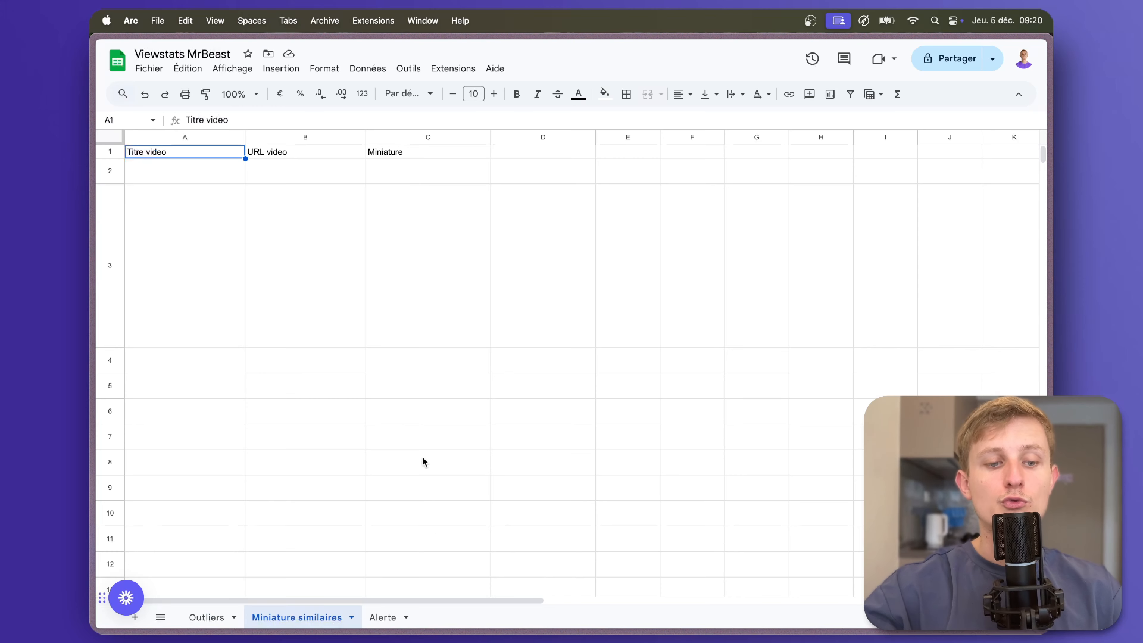
left_click(225, 616)
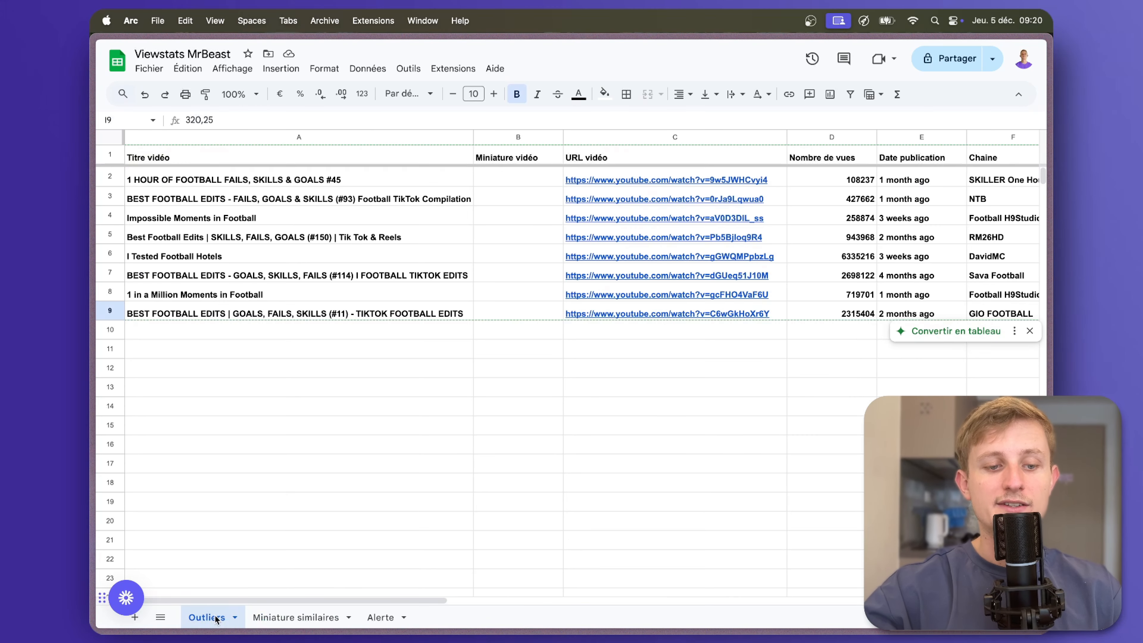
left_click(310, 616)
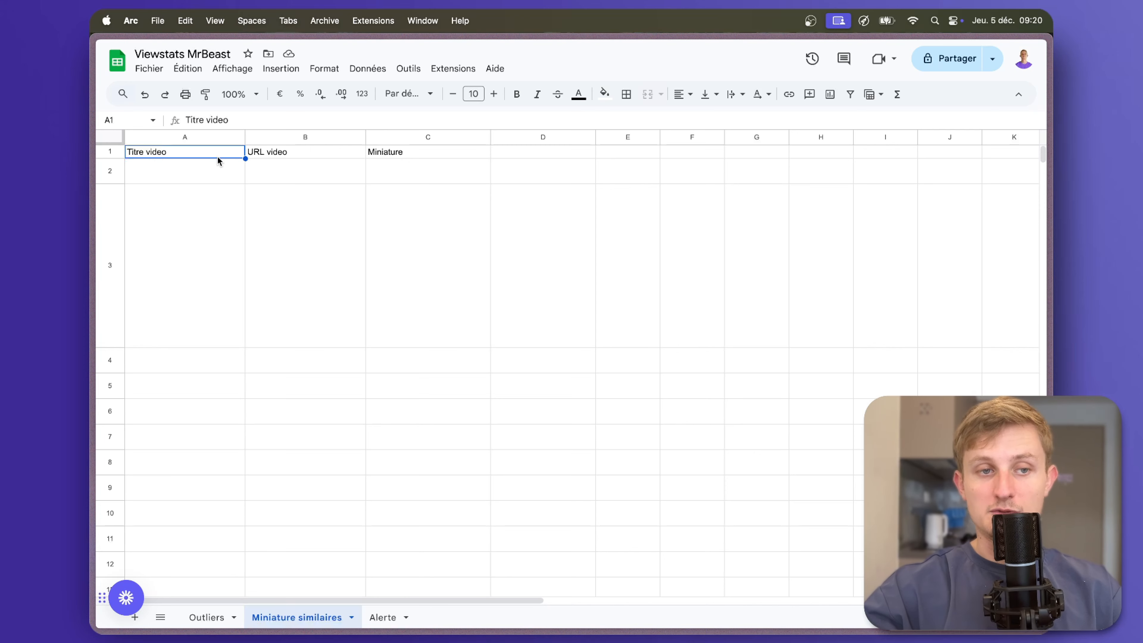
left_click(276, 156)
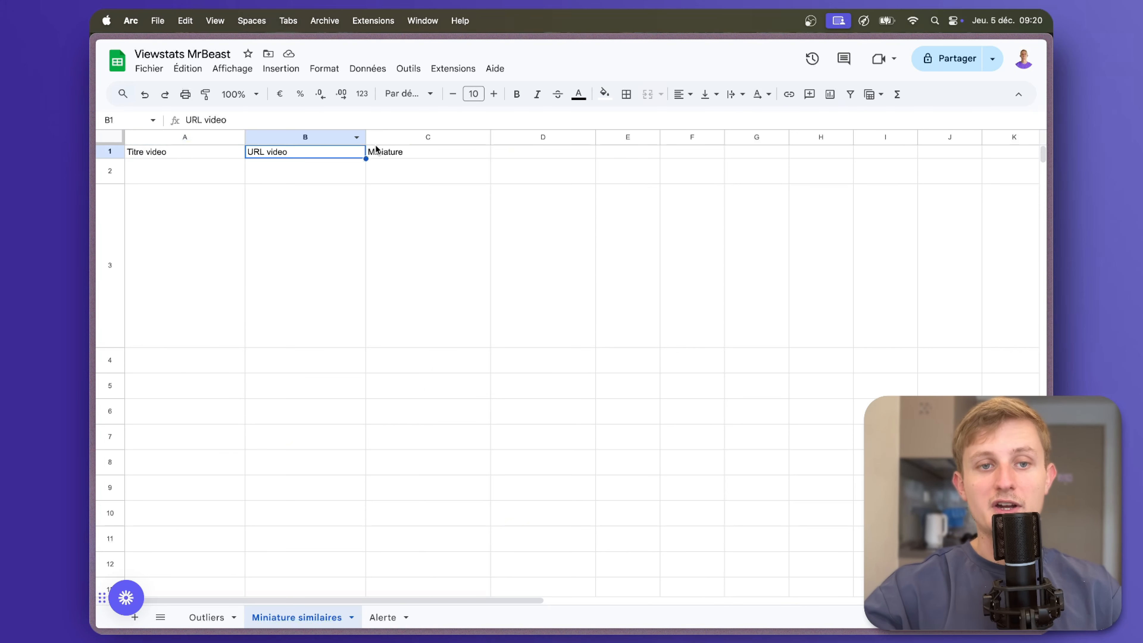
left_click(385, 153)
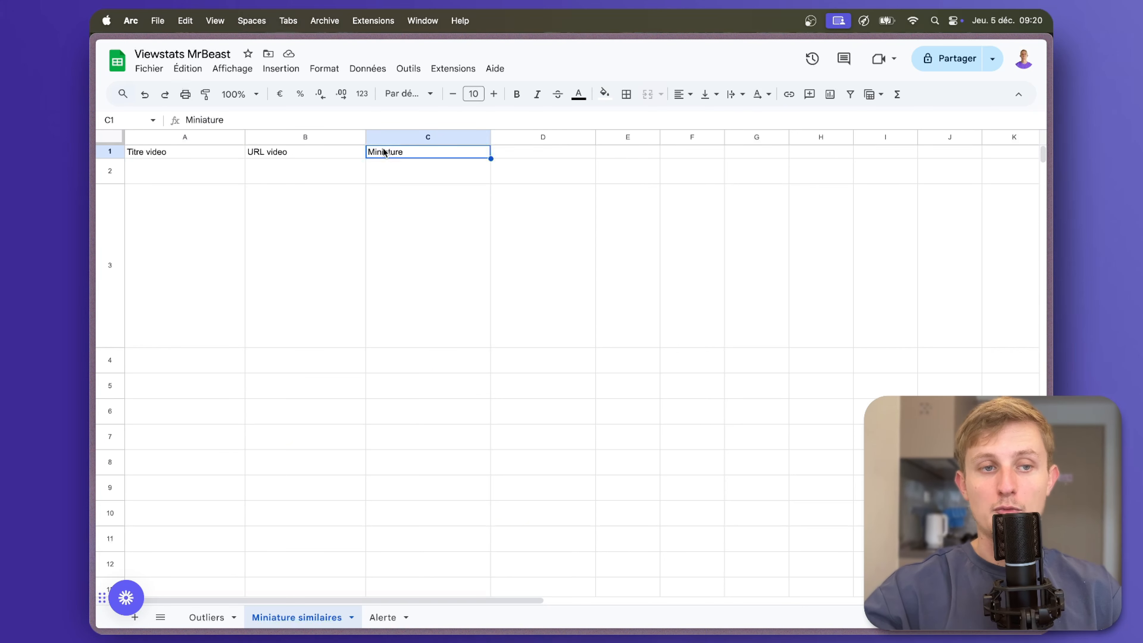
- Switch to RapidAPI, search for "google lens", open Google Lens Image Search and view its search endpoint's query parameters
left_click(181, 227)
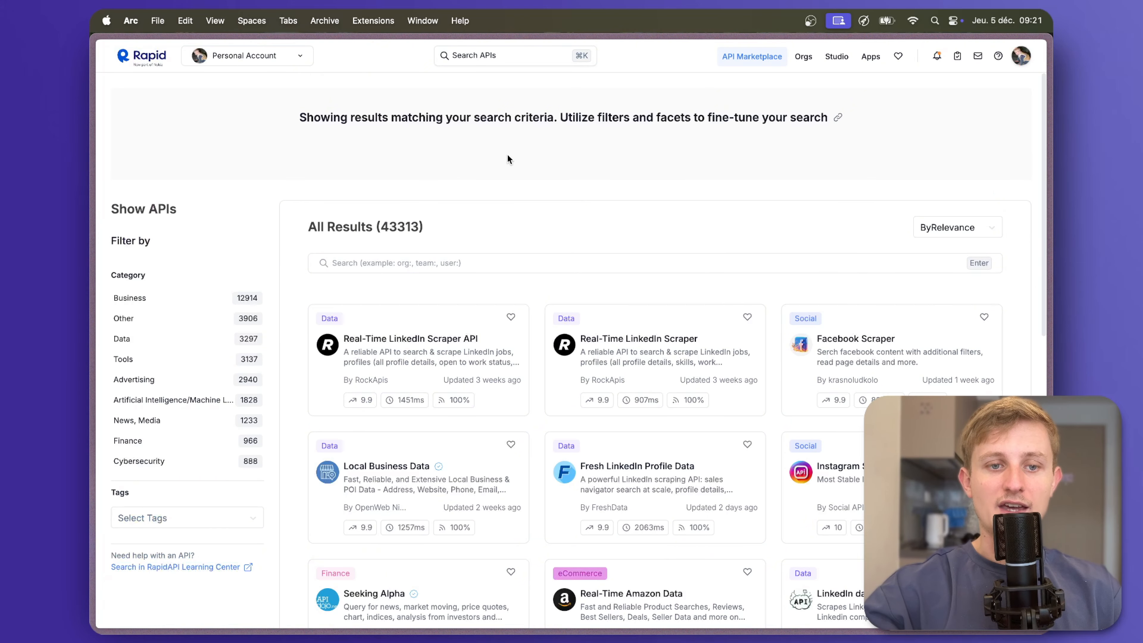
left_click(493, 54)
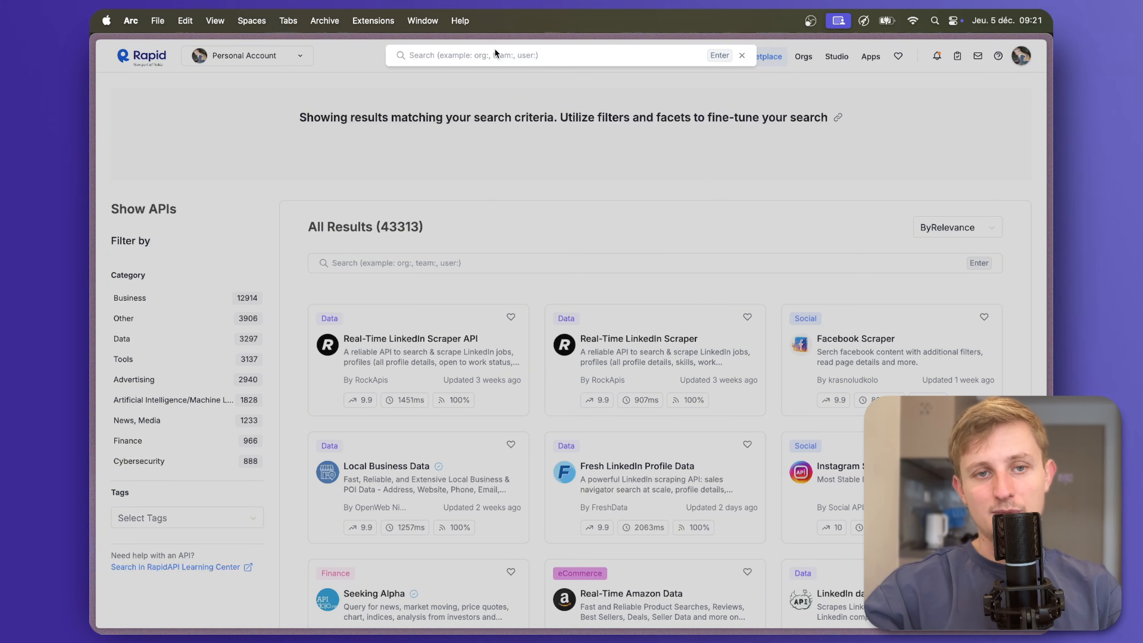
type("google le")
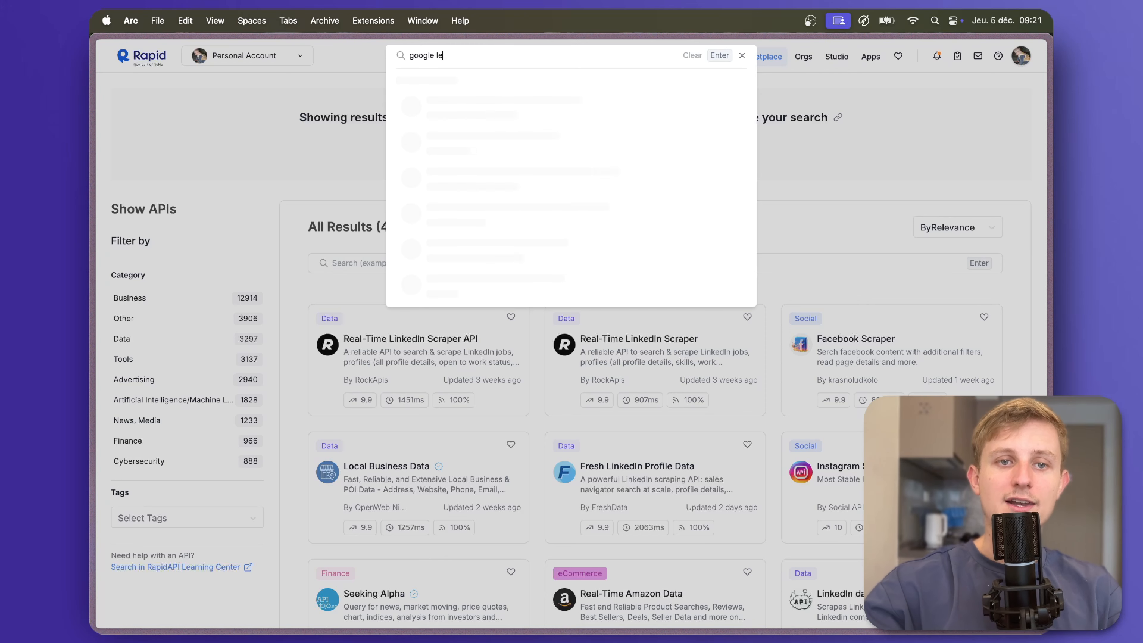
type("ns")
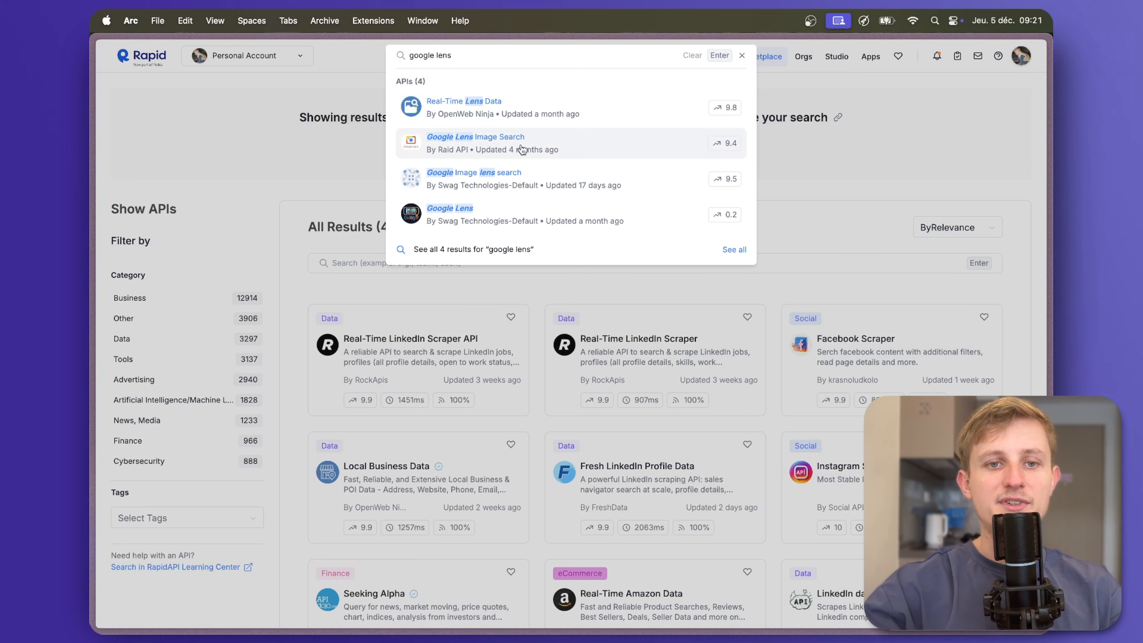
left_click(536, 143)
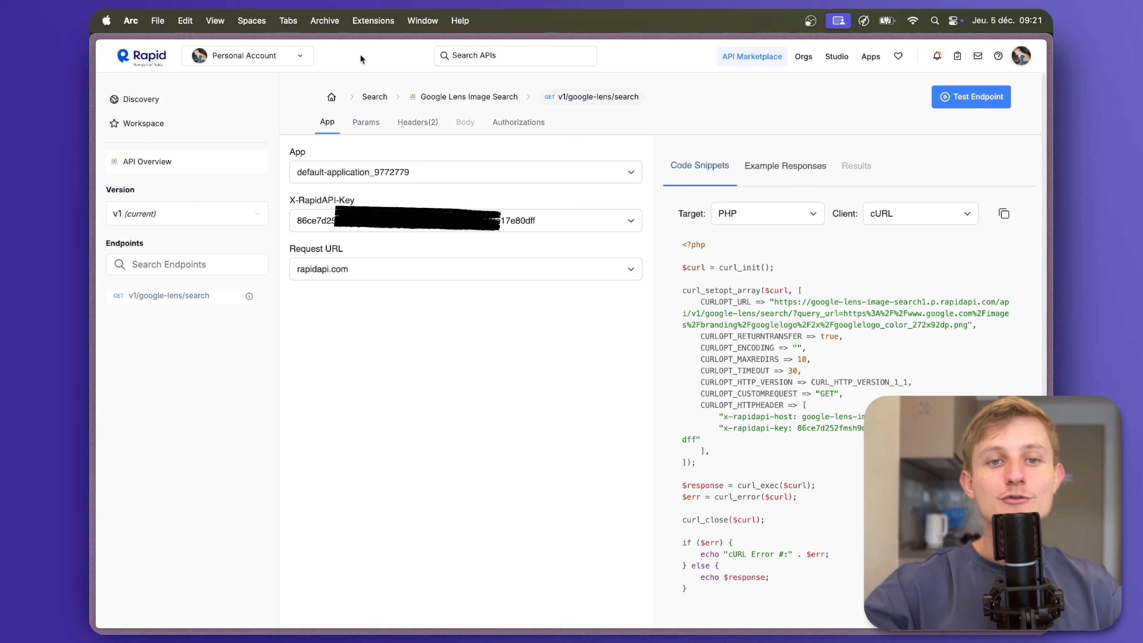
left_click(369, 123)
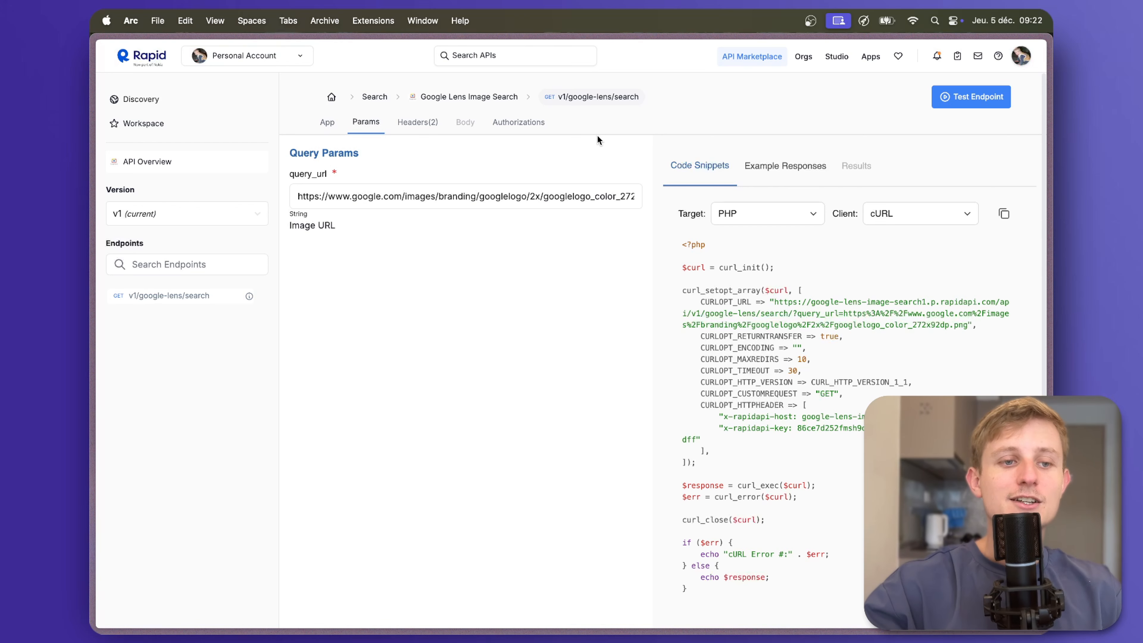
- Glance at the new Make scenario, then switch to Google Drive to view ma_miniature.jpg in the Ma miniature folder
mouse_move(93, 257)
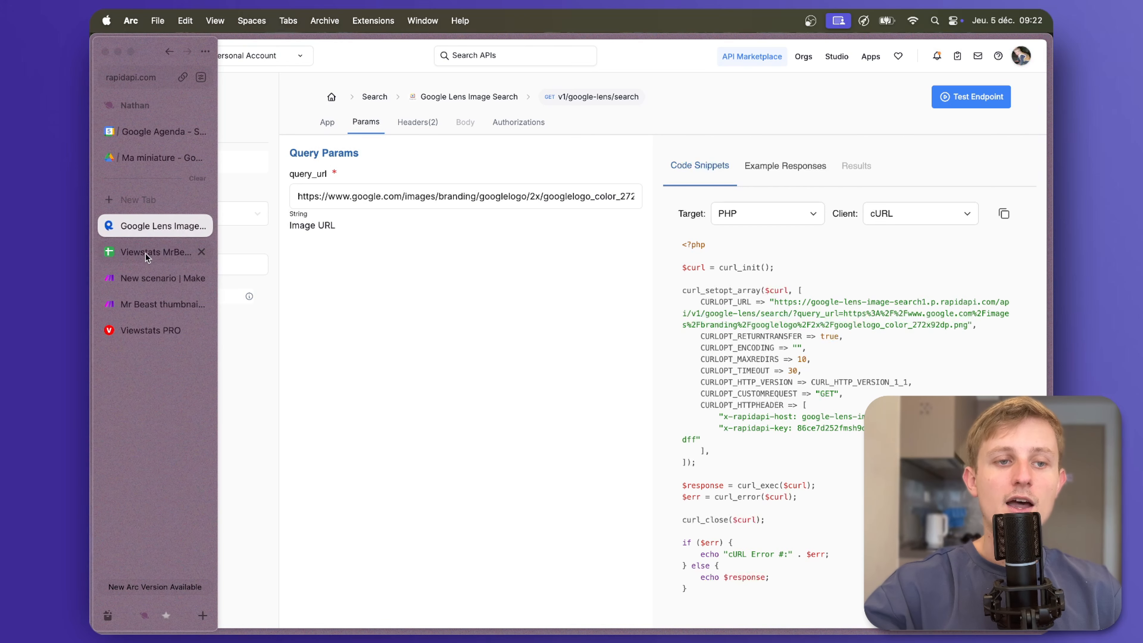
left_click(158, 278)
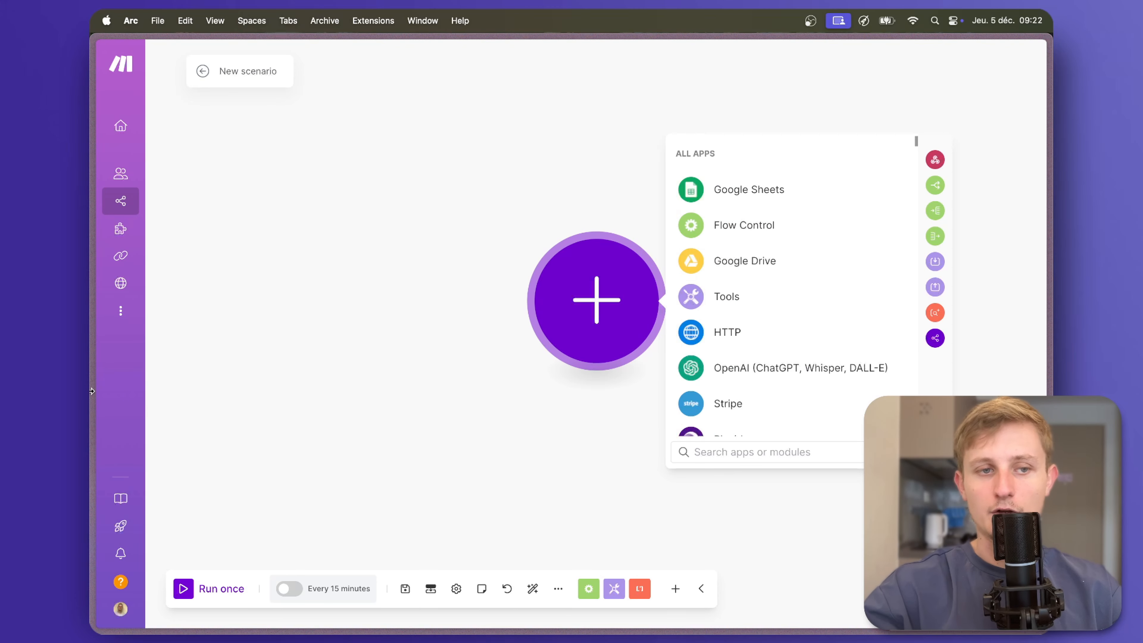
mouse_move(92, 273)
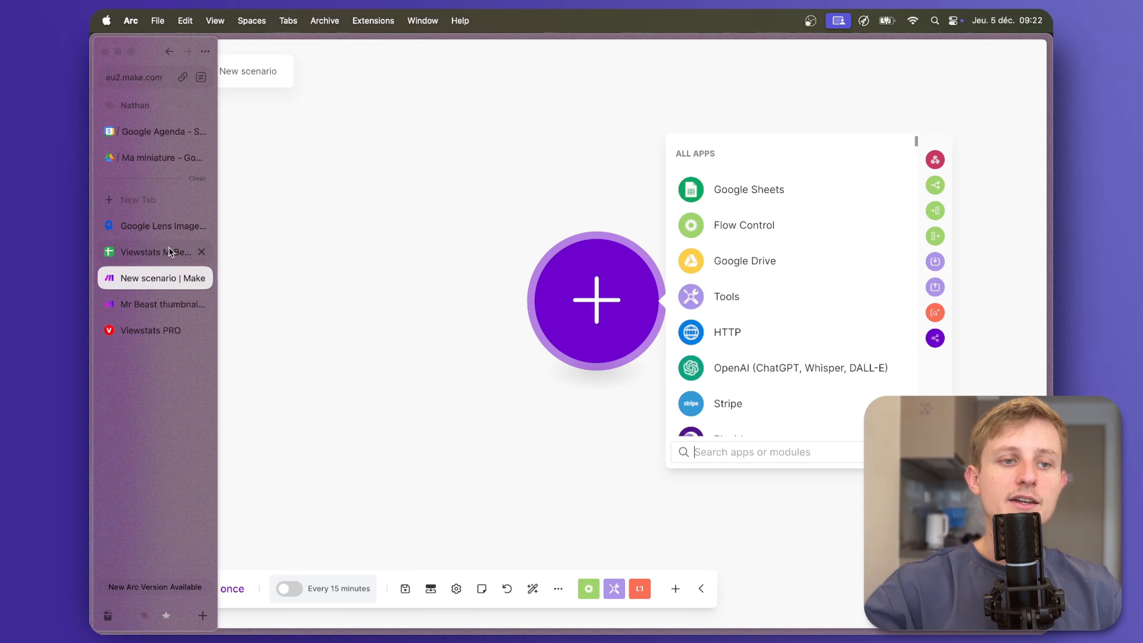
left_click(146, 162)
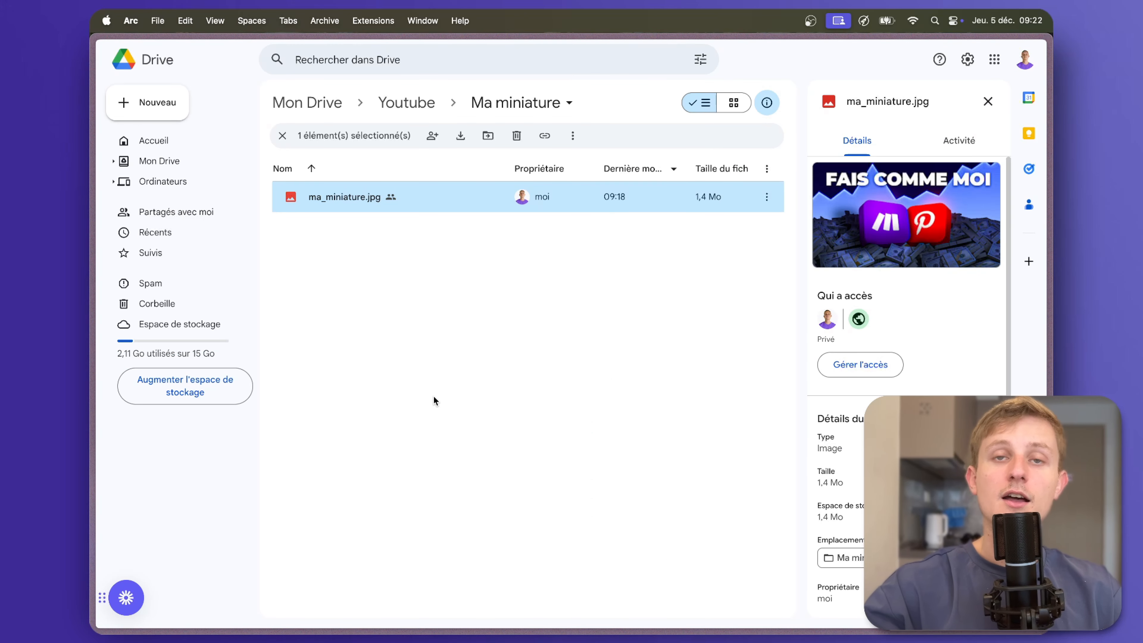
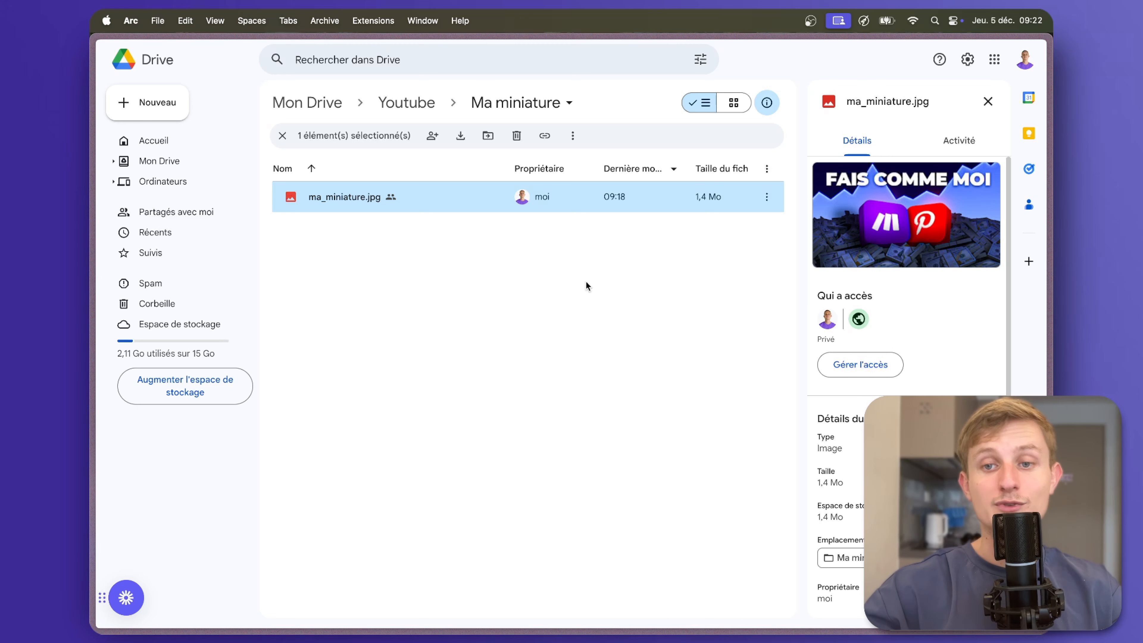
- Return to the new Make scenario and add the Google Drive Search for Files/Folders module as its first module
mouse_move(93, 272)
left_click(192, 276)
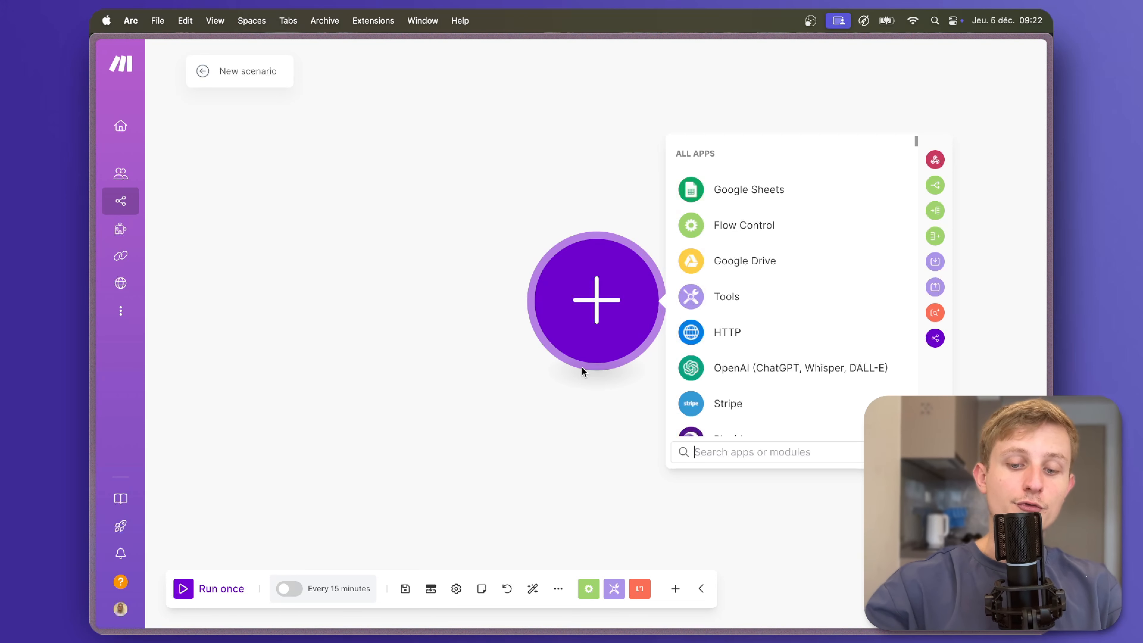
type("google ")
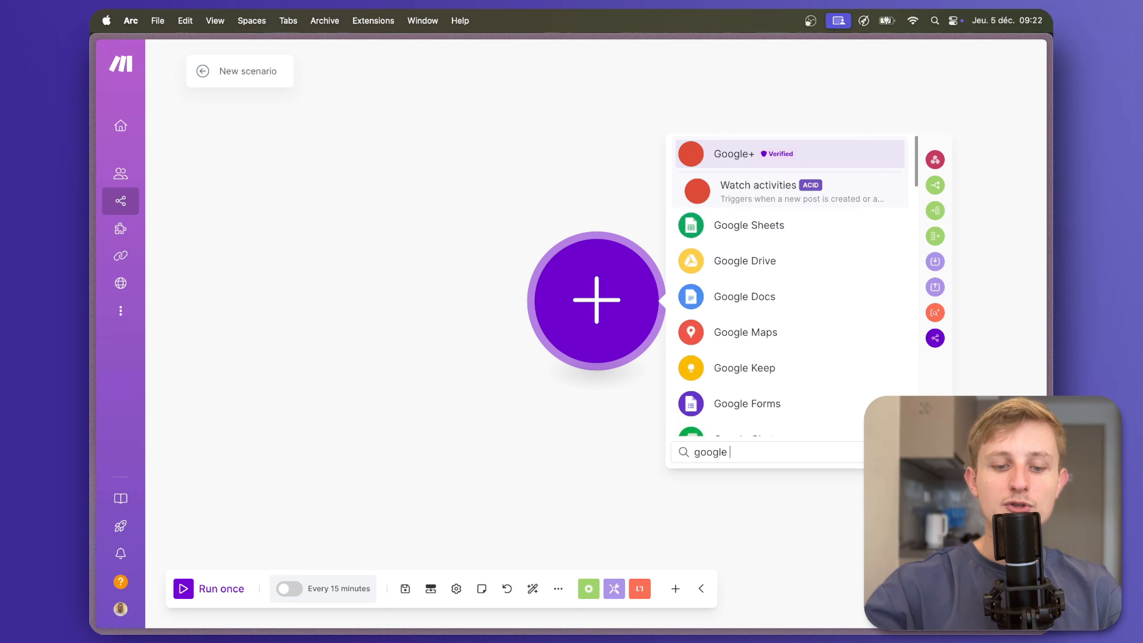
type("drive")
left_click(732, 164)
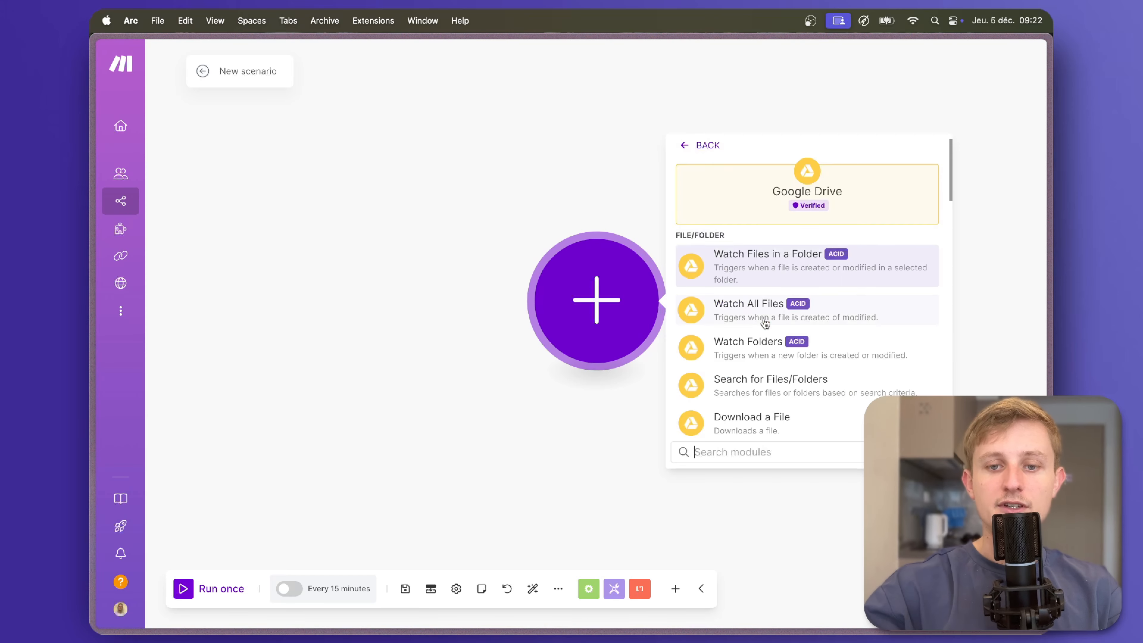
scroll(764, 323, "down", 2)
scroll(764, 321, "down", 4)
scroll(788, 292, "up", 4)
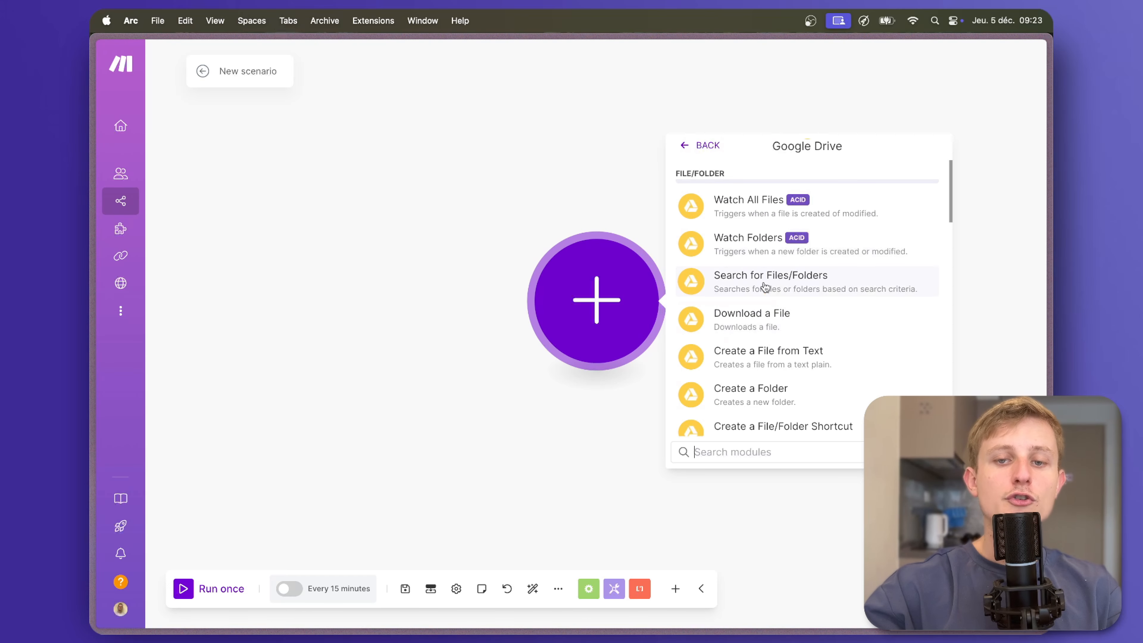
left_click(783, 288)
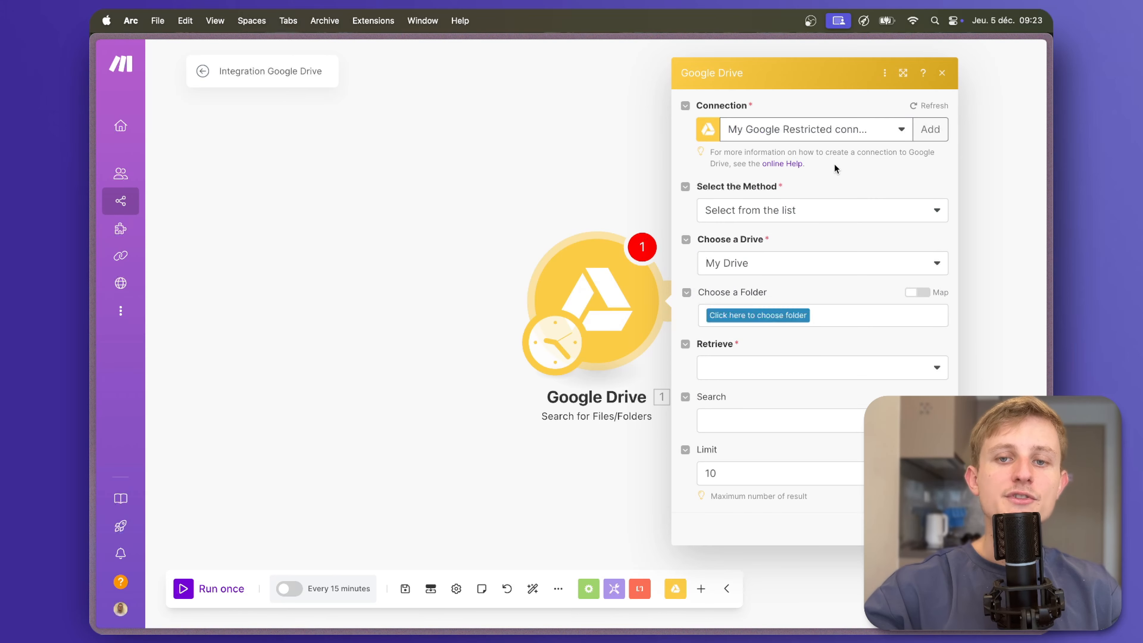
- Keeping the existing connection, configure the Google Drive search to retrieve Files from /Youtube/Ma miniature with a limit of 1
left_click(941, 134)
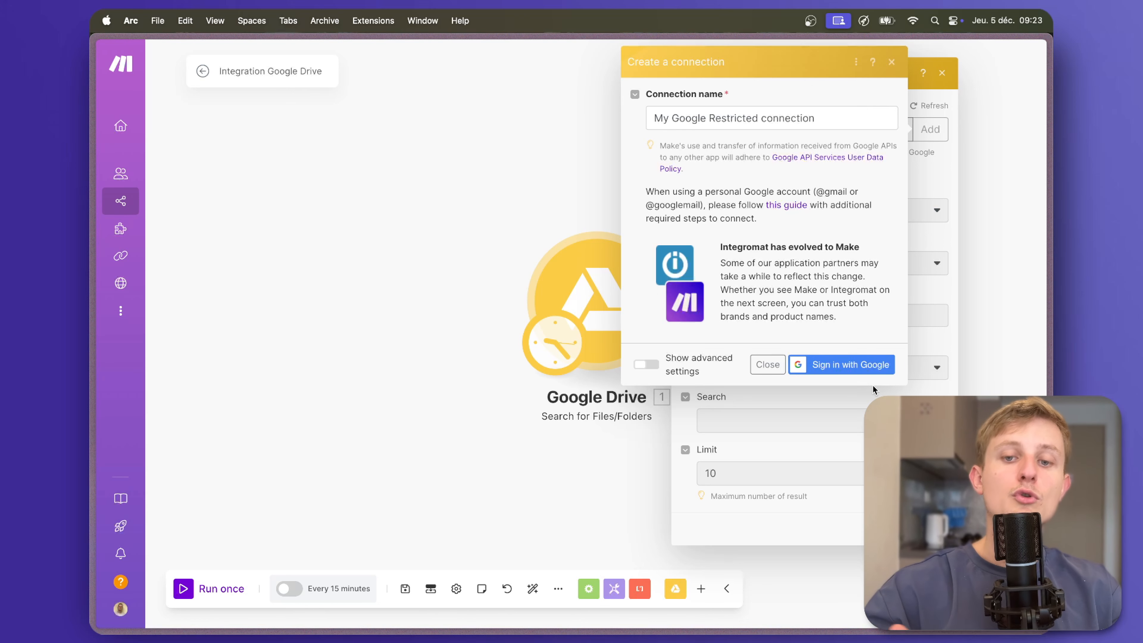
left_click(768, 364)
left_click(761, 316)
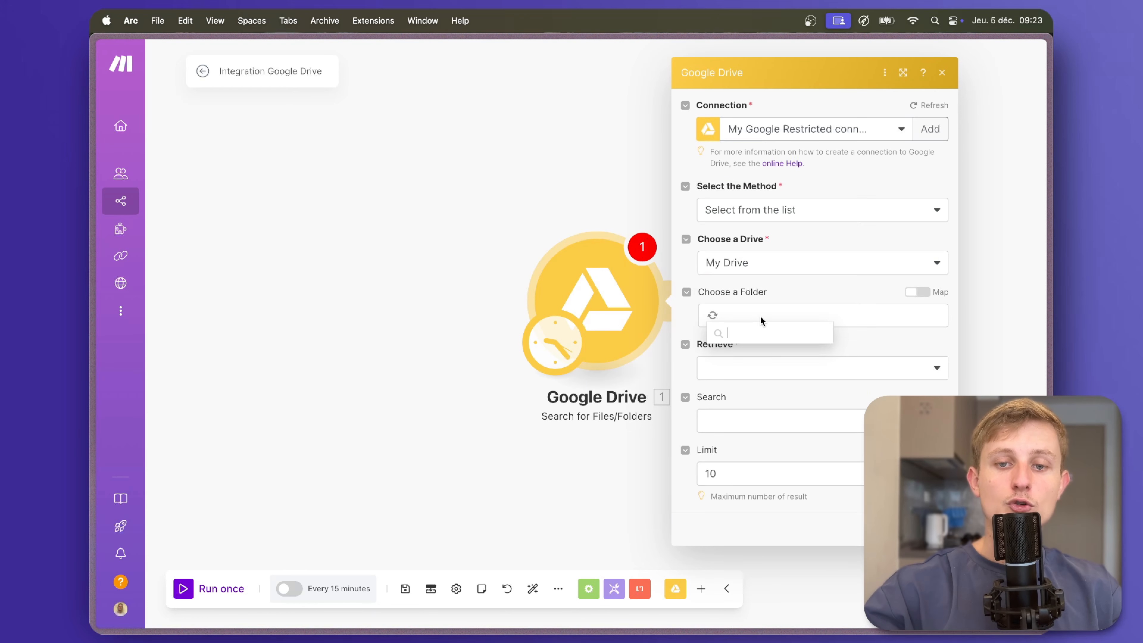
left_click(756, 368)
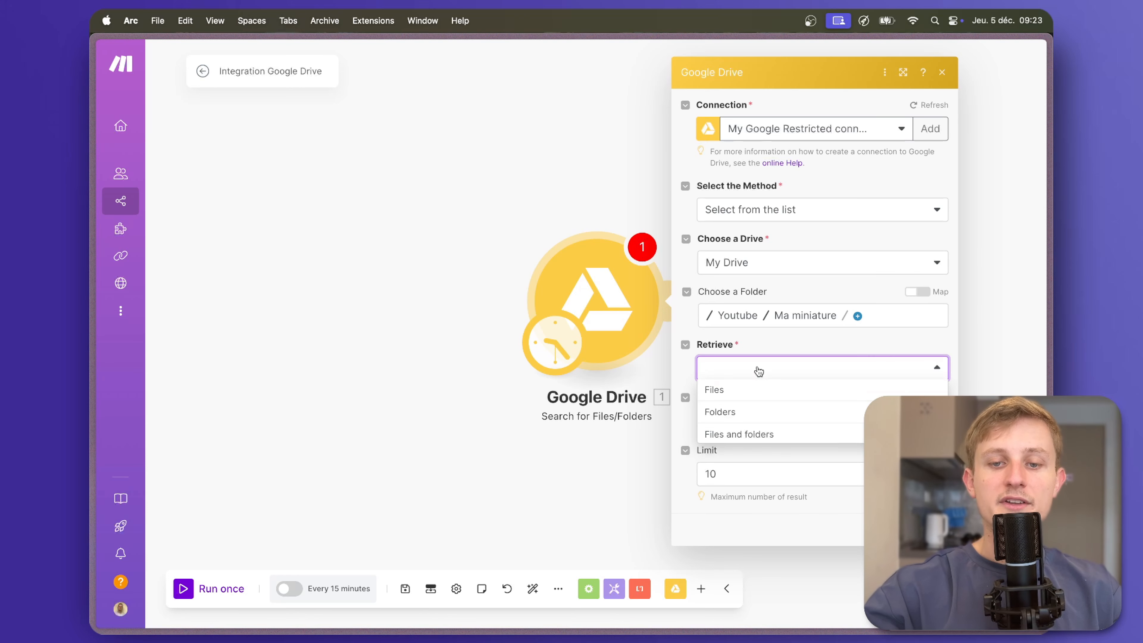
left_click(728, 391)
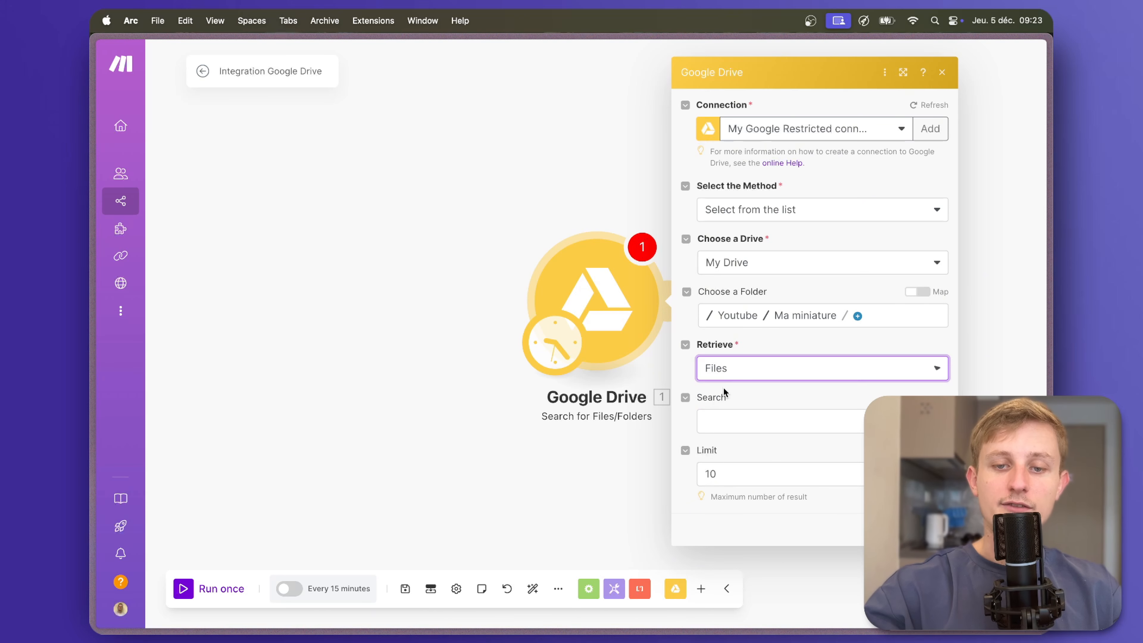
left_click(742, 464)
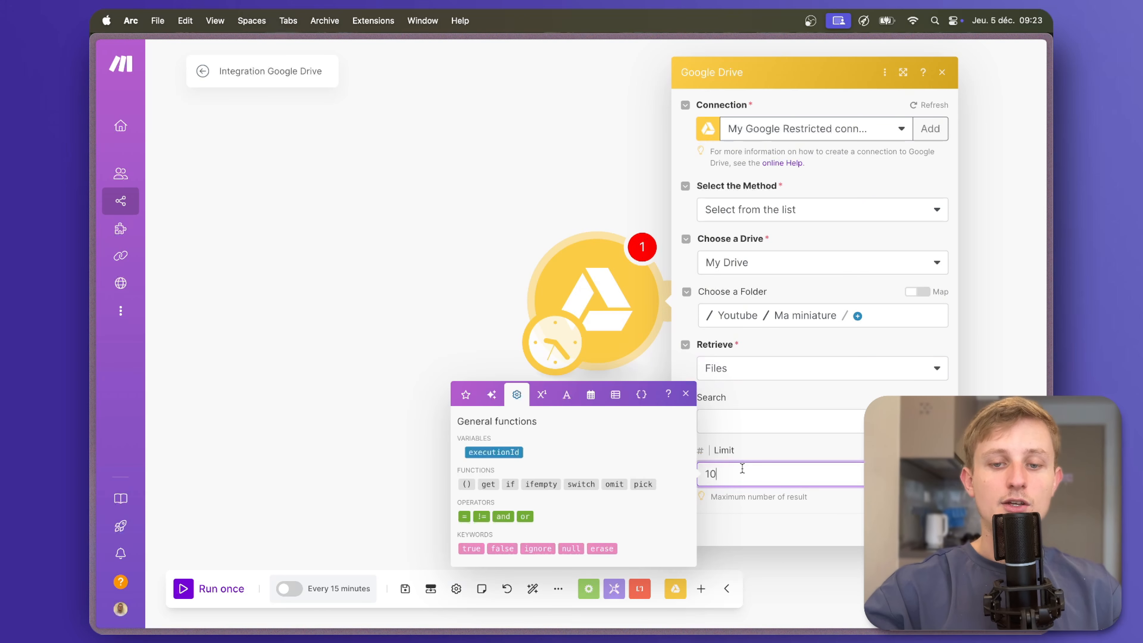
key("BackSpace")
left_click(933, 530)
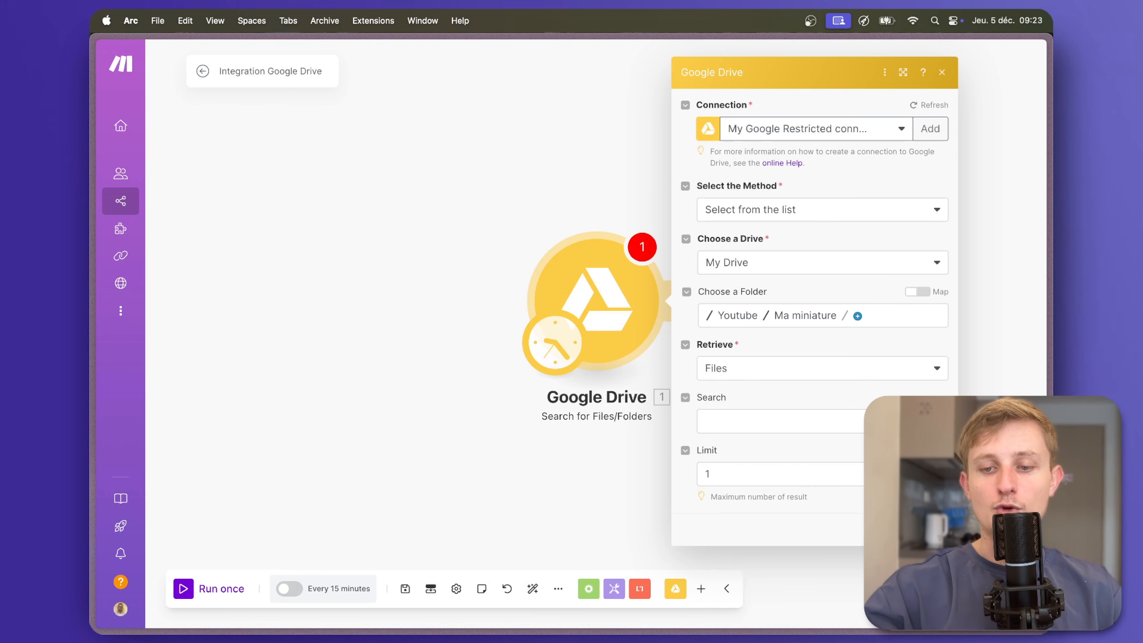
- Add the Google Drive Get a Share Link module after the Search for Files/Folders module
left_click(473, 300)
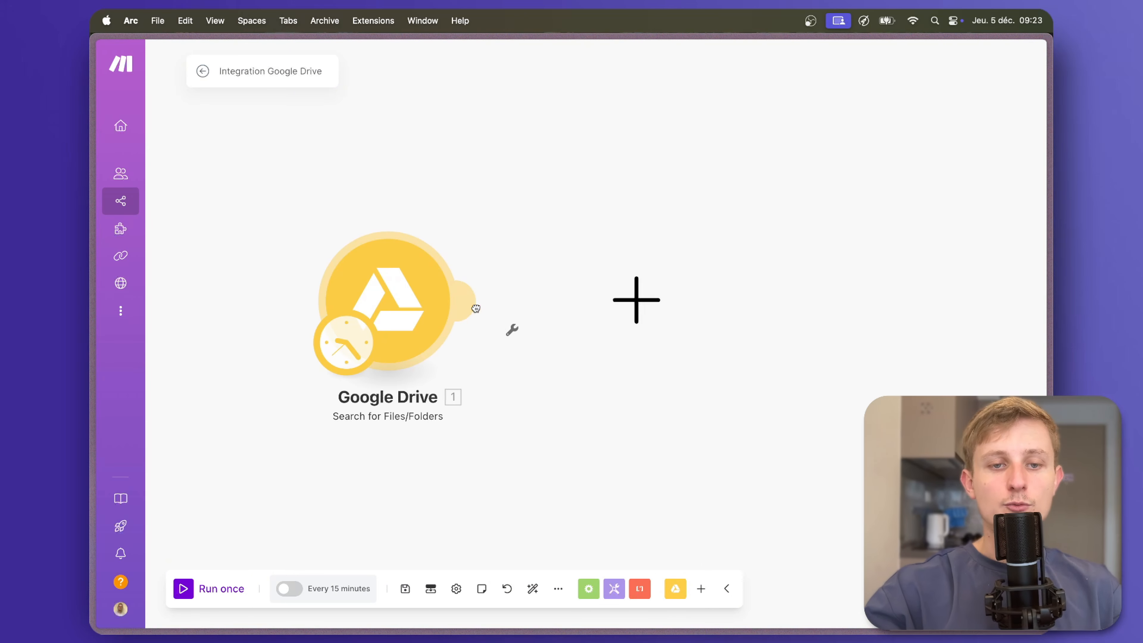
left_click(783, 198)
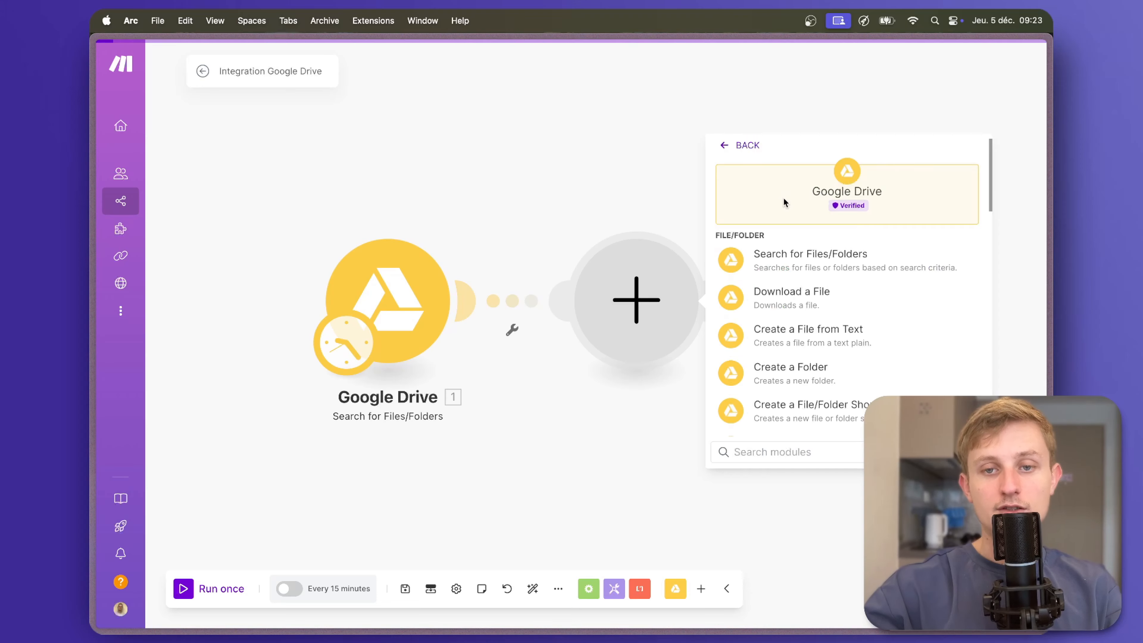
scroll(779, 265, "down", 10)
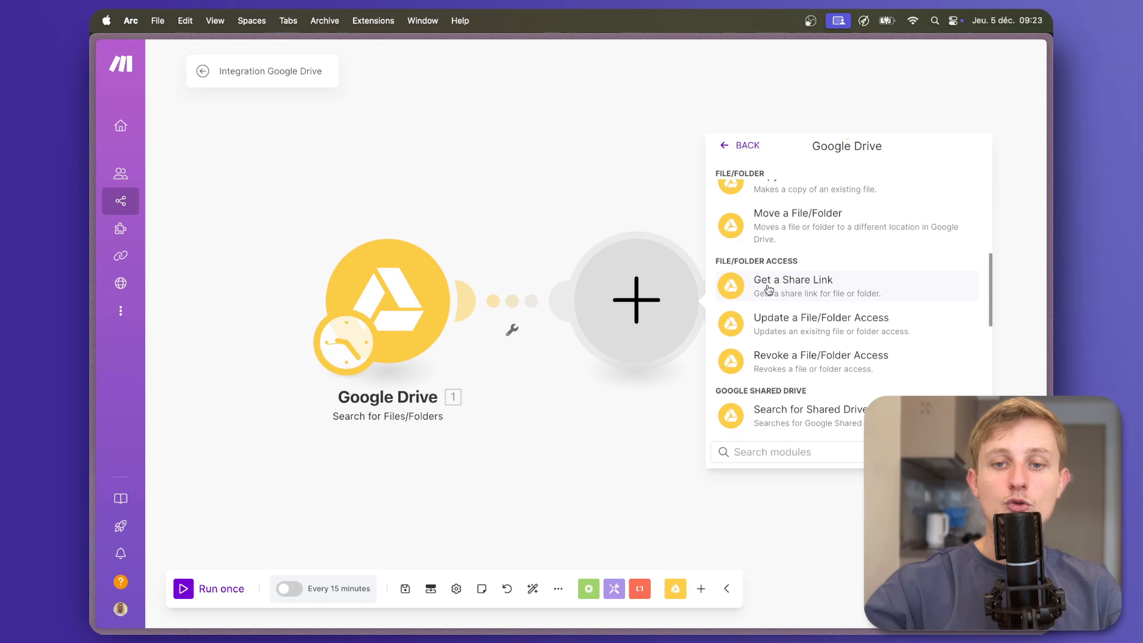
left_click(810, 293)
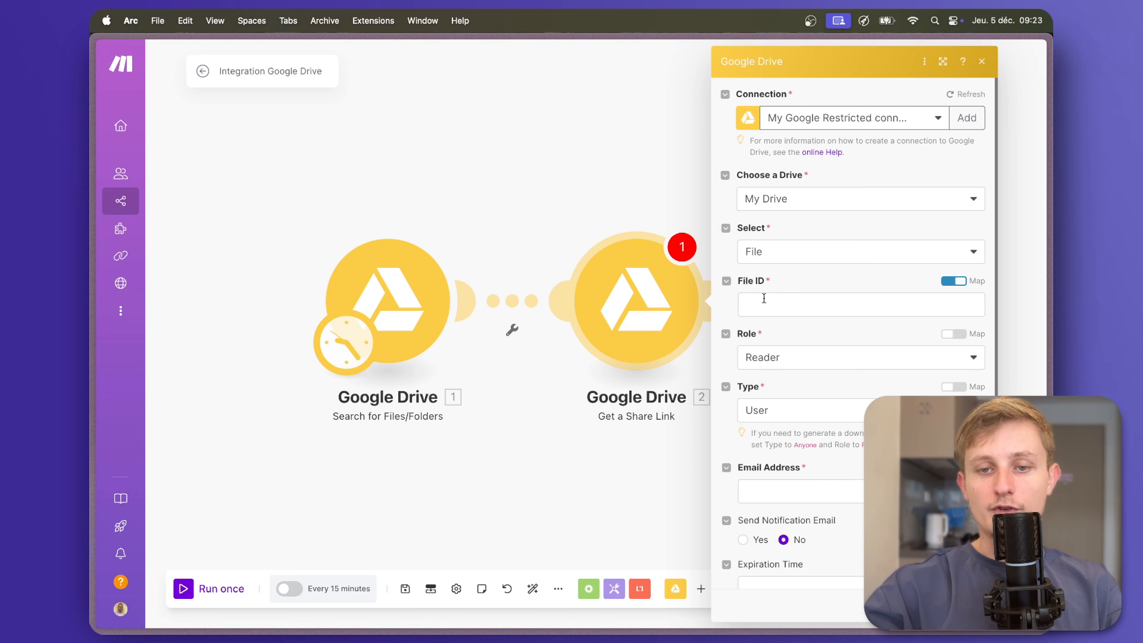
- Configure the share link with the File ID from module 1, role Reader and type Anyone
left_click(763, 298)
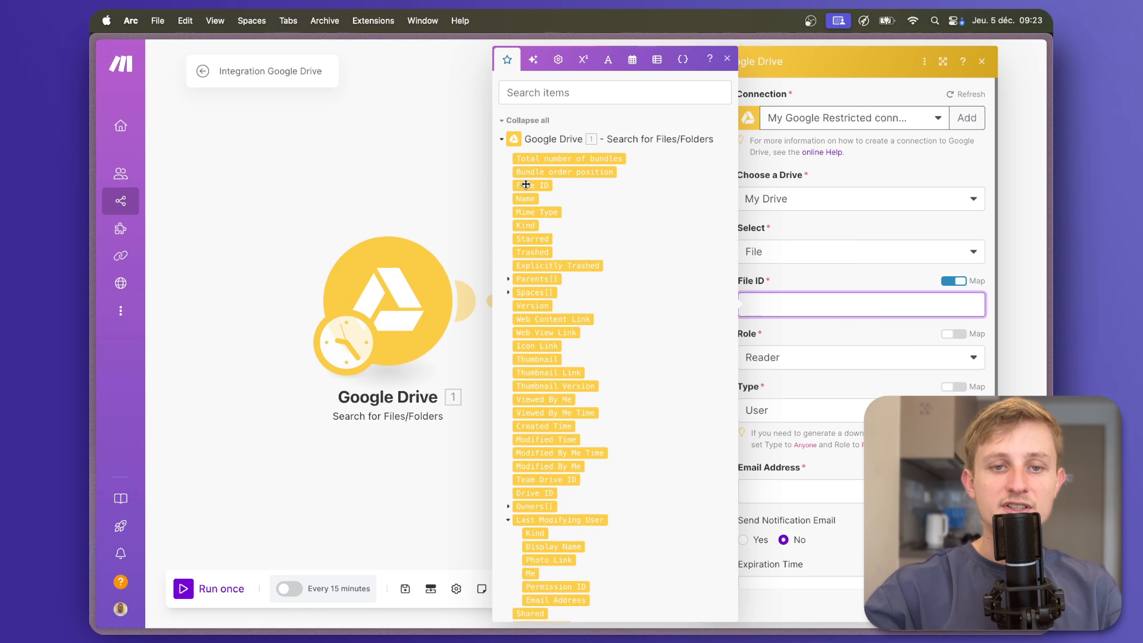
left_click_drag(525, 185, 771, 305)
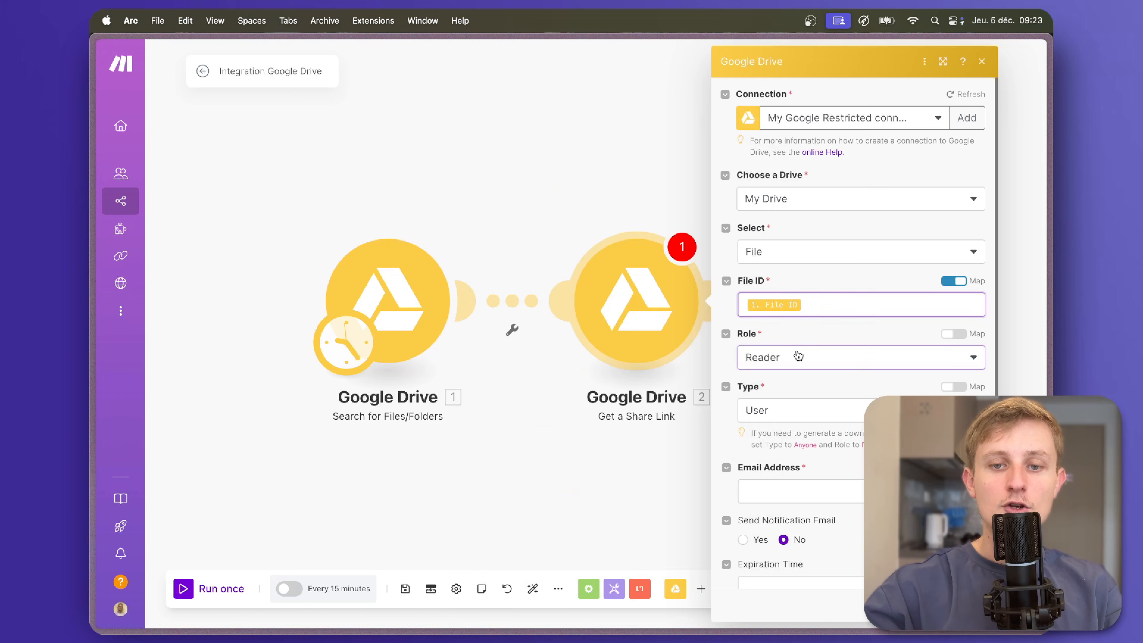
left_click(798, 356)
left_click(798, 356)
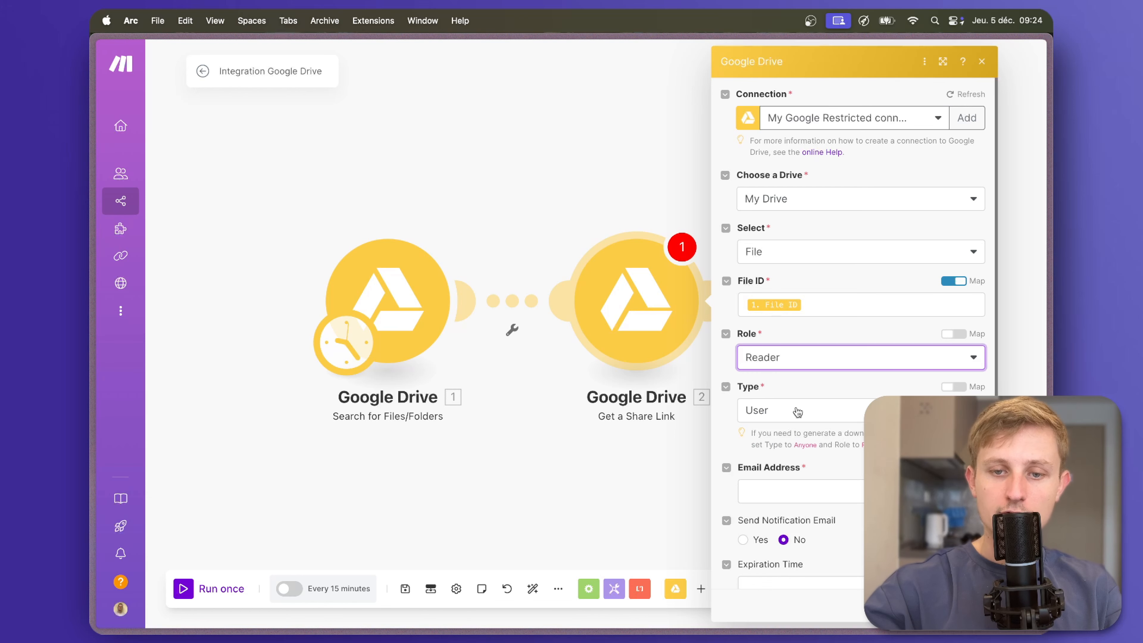
left_click(797, 412)
left_click(789, 500)
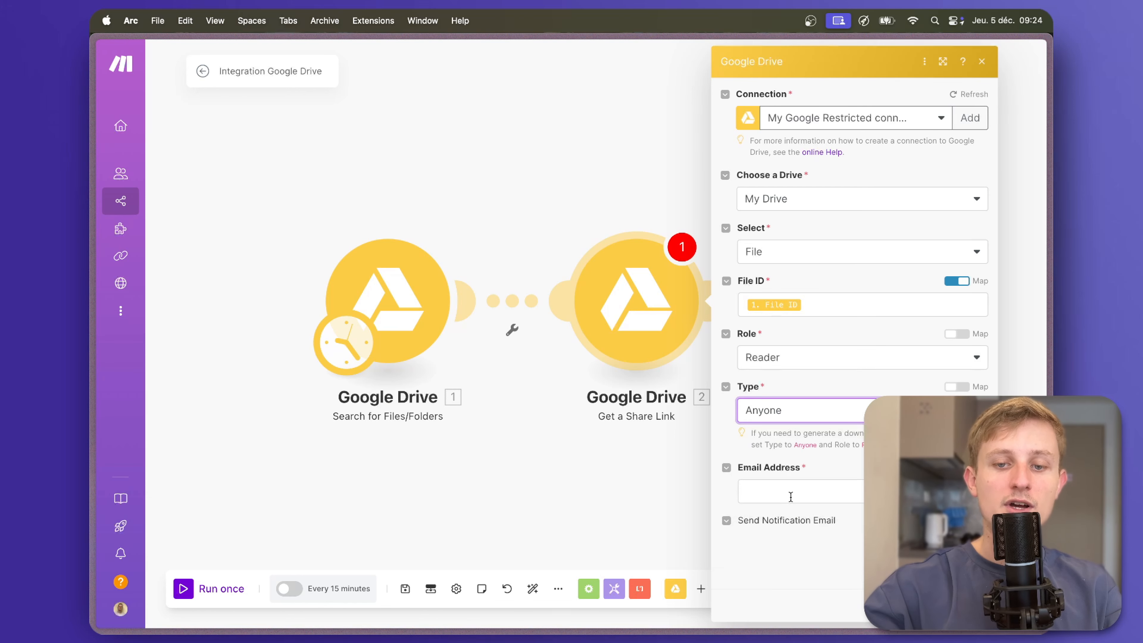
left_click(968, 553)
left_click_drag(856, 493, 706, 477)
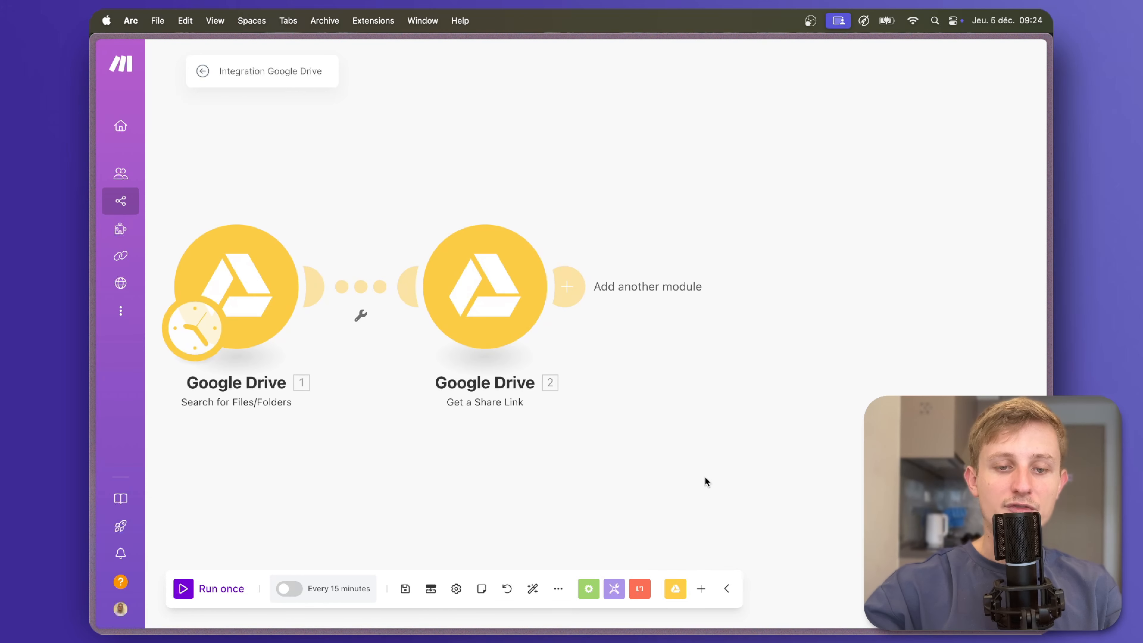
- Save and run the scenario once, and examine the output bundle of the Search for Files/Folders module
left_click(406, 587)
left_click_drag(461, 528, 578, 507)
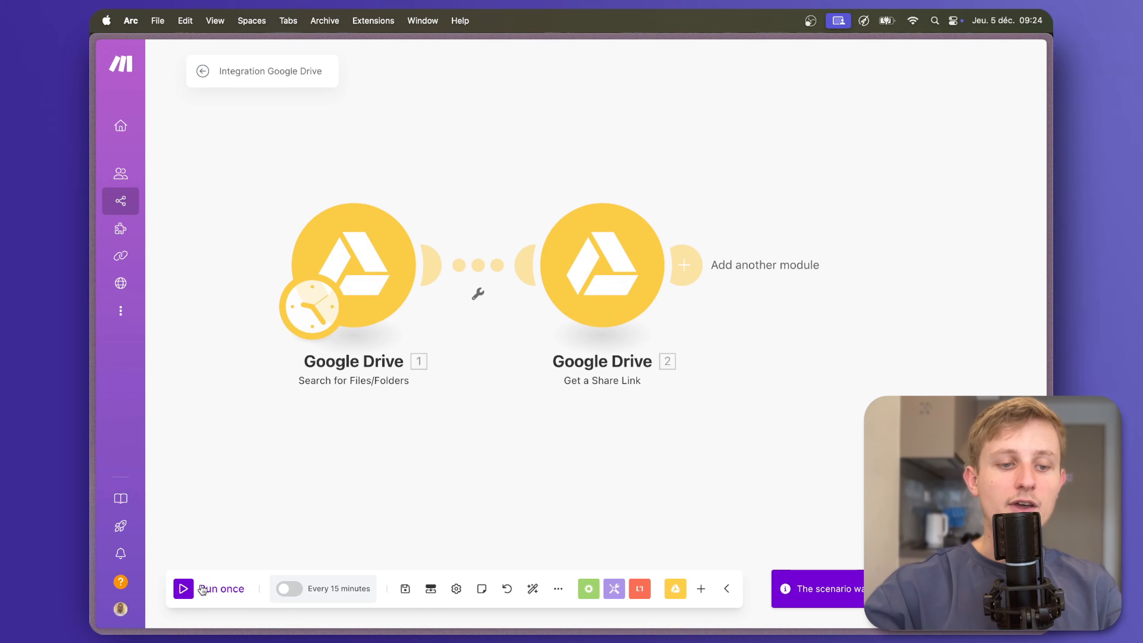
left_click(183, 589)
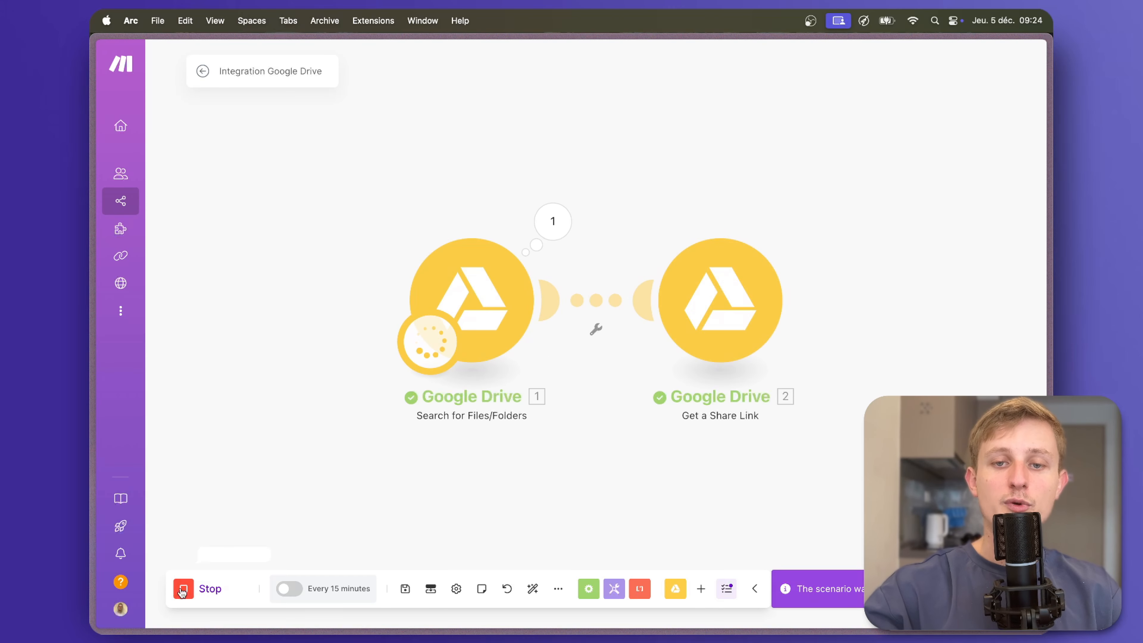
left_click(566, 237)
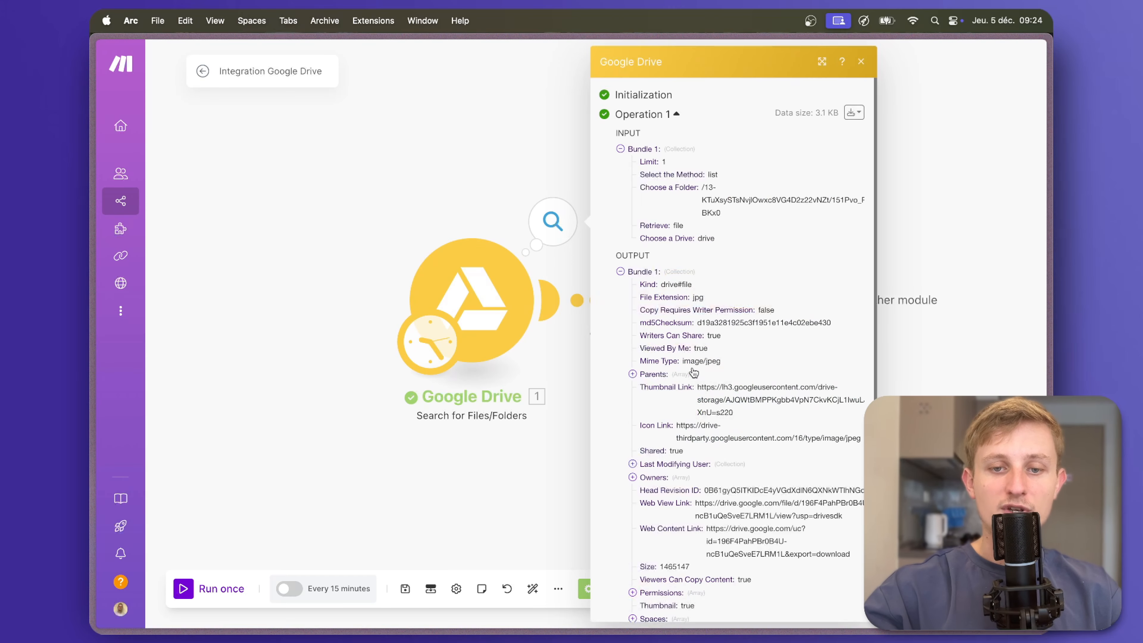
scroll(678, 411, "down", 5)
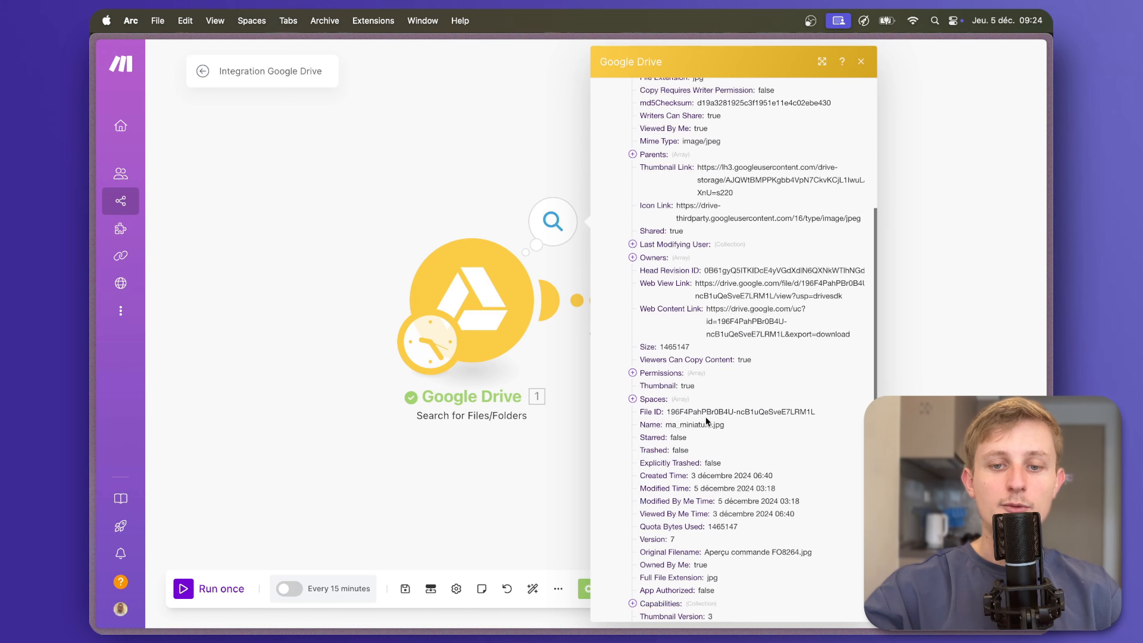
- Check the sharing access of ma_miniature.jpg in Google Drive and return to the Make scenario
mouse_move(93, 270)
left_click(144, 216)
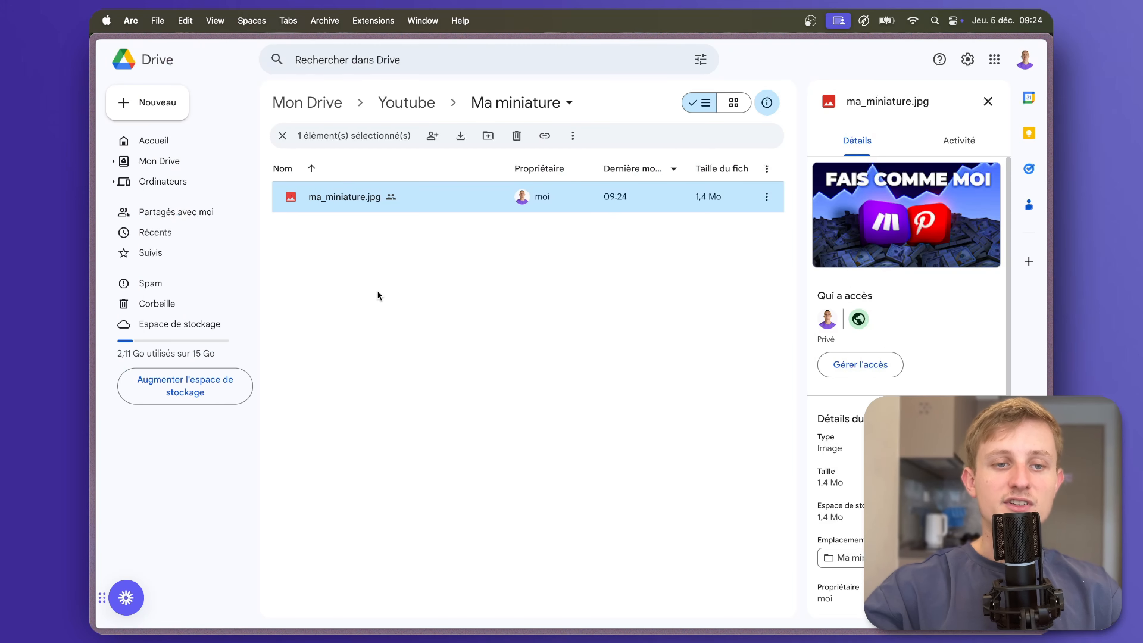
left_click(144, 278)
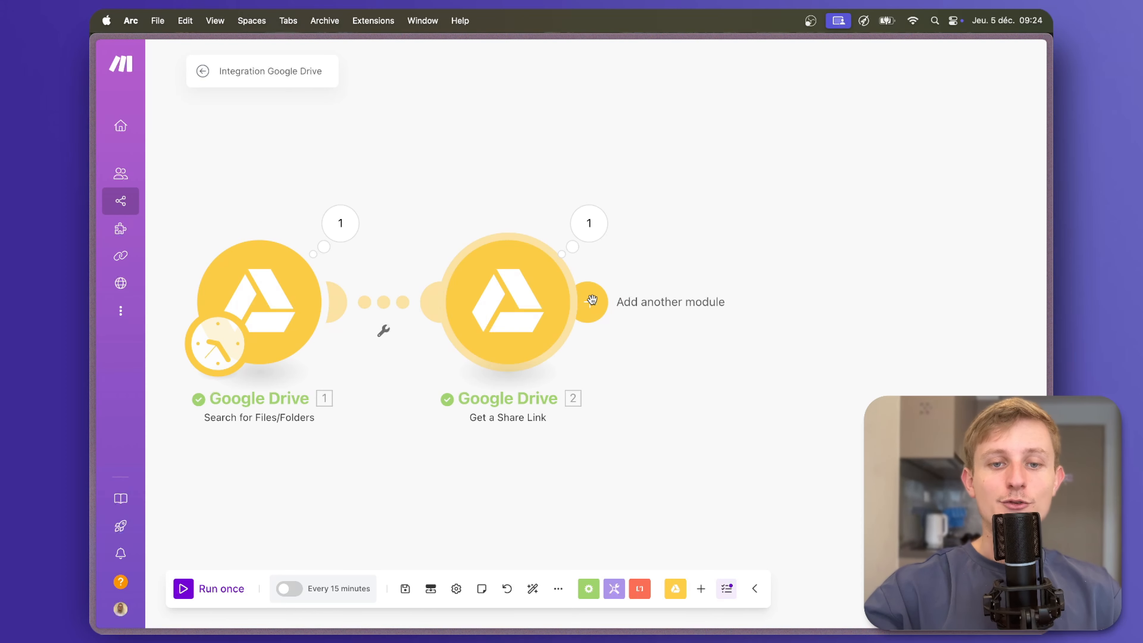
- Add an HTTP Make a request module after the Get a Share Link module
left_click_drag(651, 375, 559, 370)
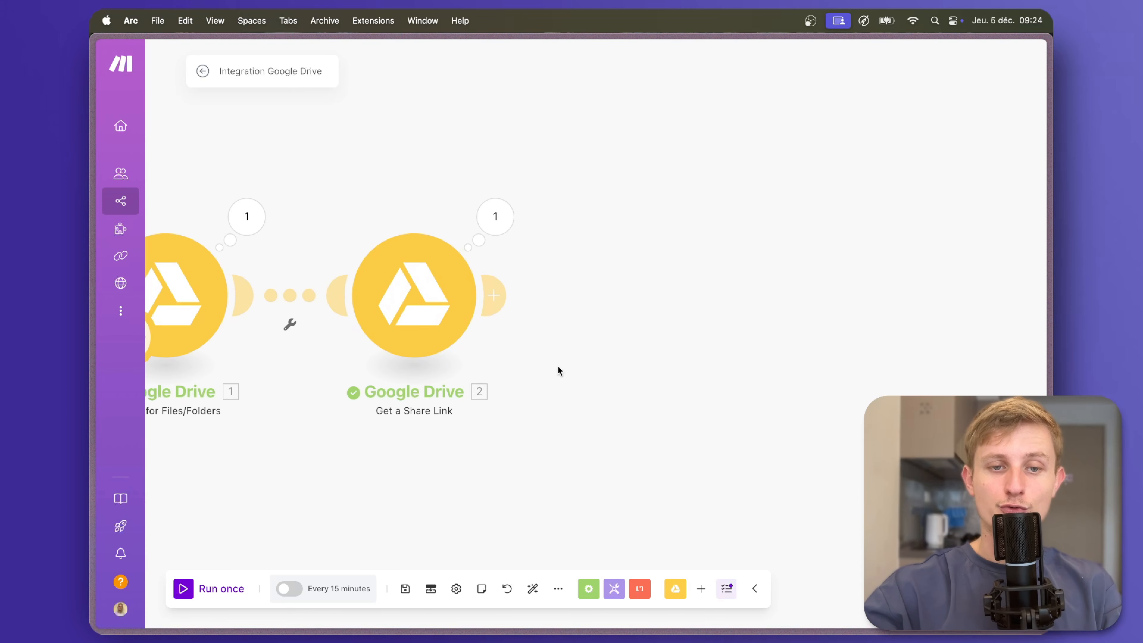
left_click(498, 296)
type("http")
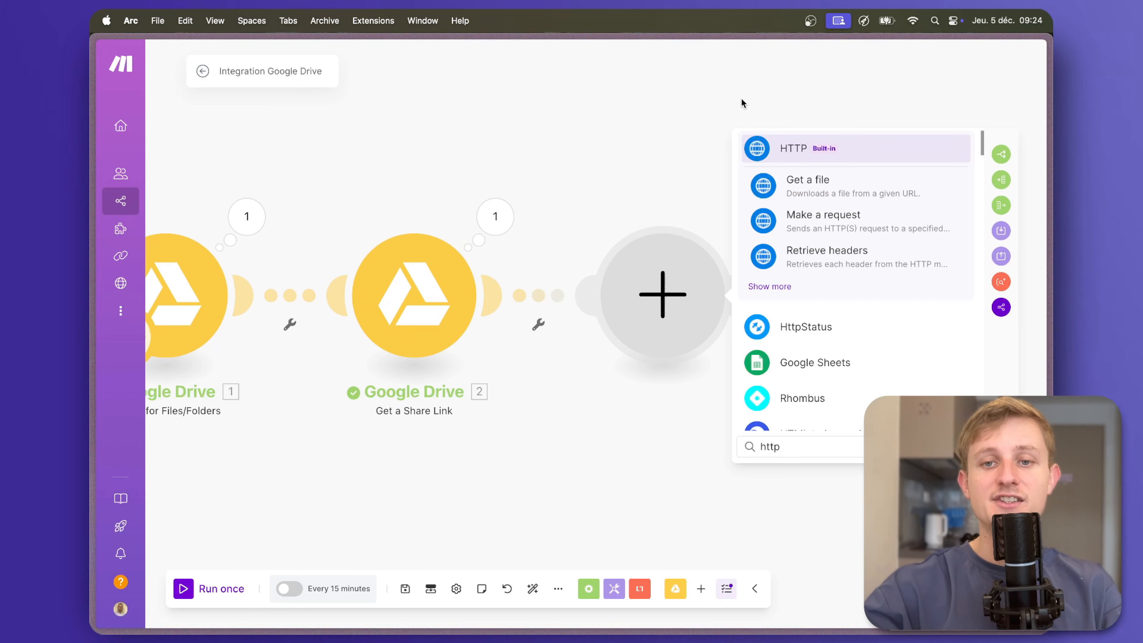
left_click(791, 148)
scroll(823, 396, "down", 5)
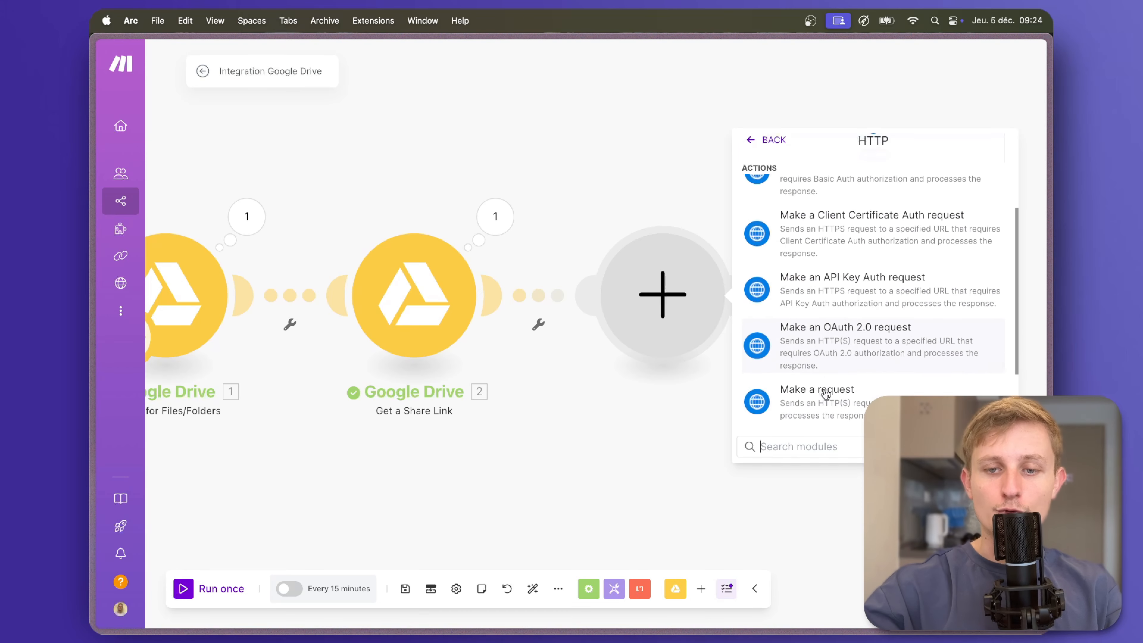
left_click(828, 336)
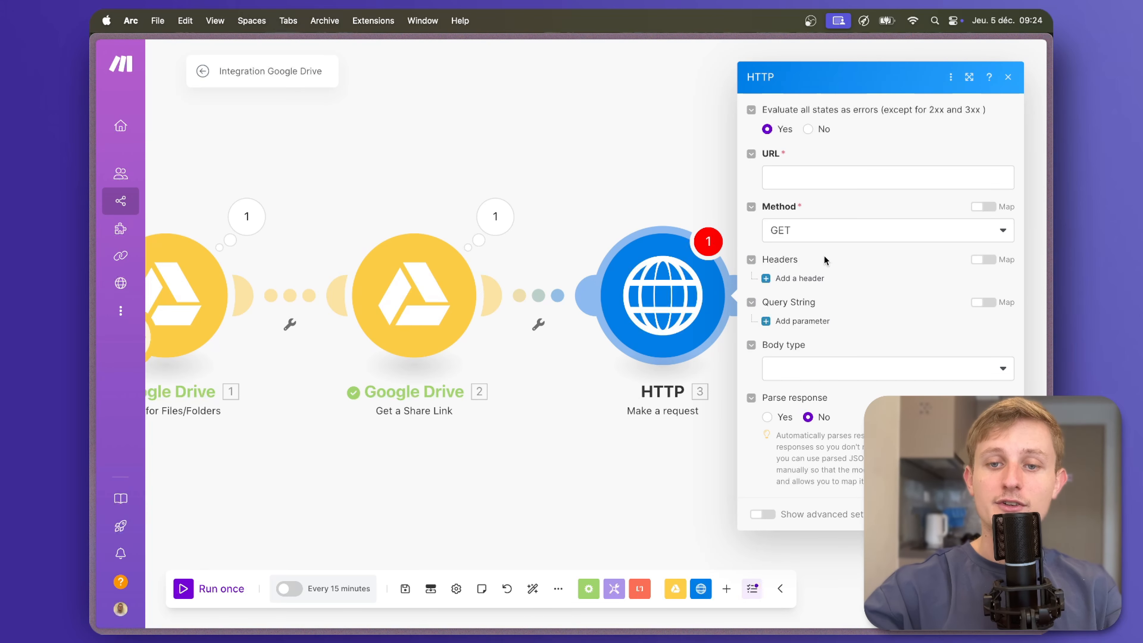
- Add two header entries to the HTTP request and set its URL to the Google Lens search address copied from RapidAPI's code snippet
left_click(797, 278)
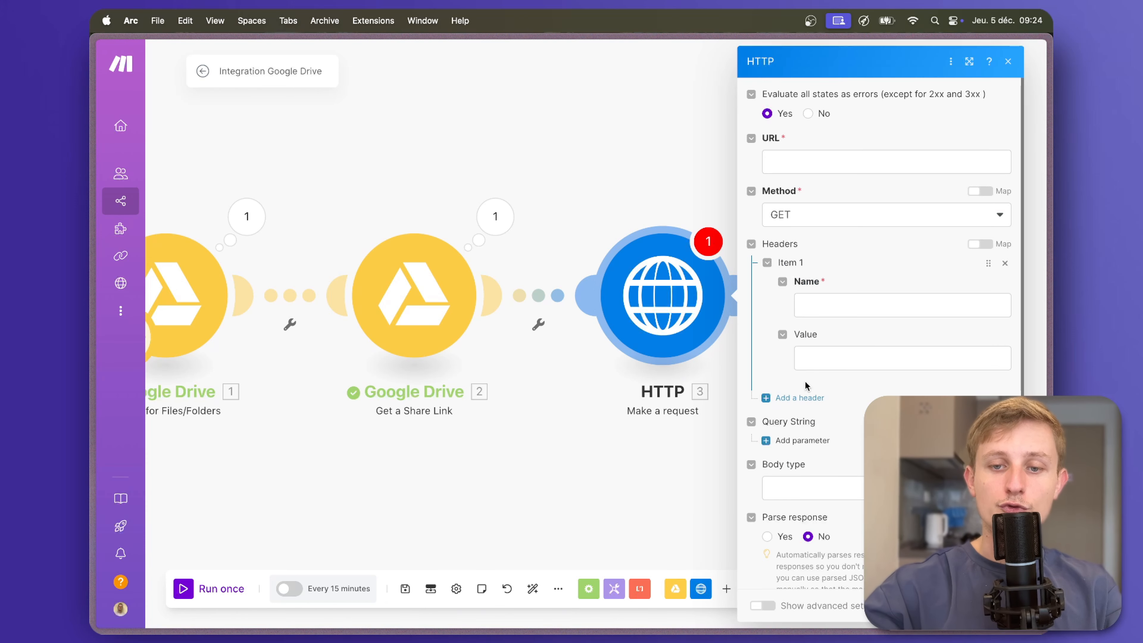
left_click(799, 397)
left_click(151, 227)
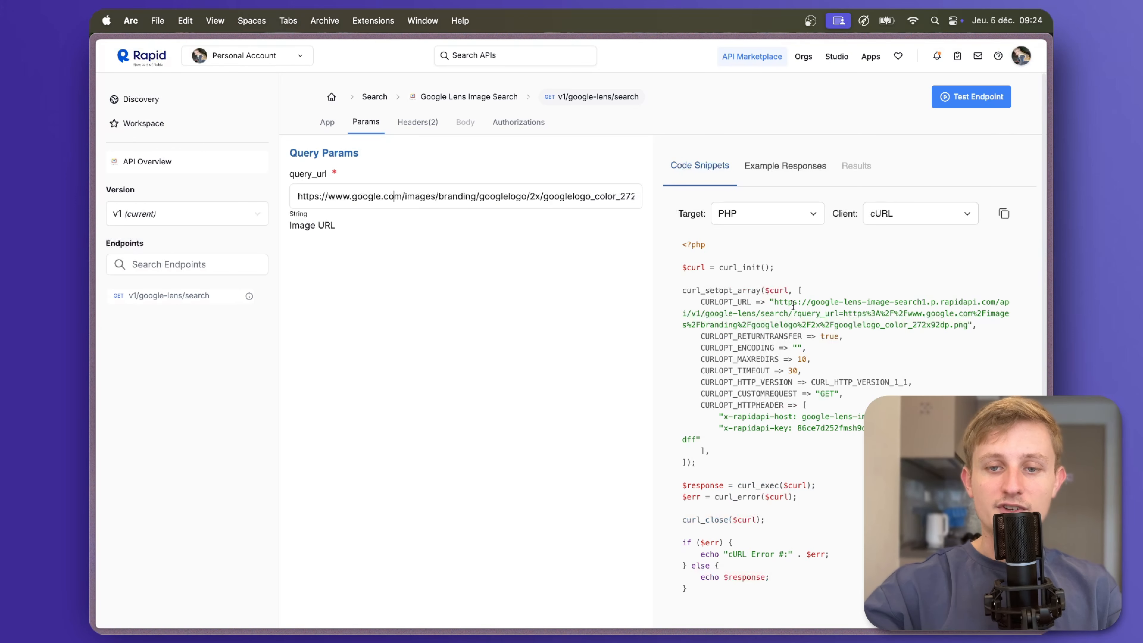
left_click_drag(787, 304, 963, 322)
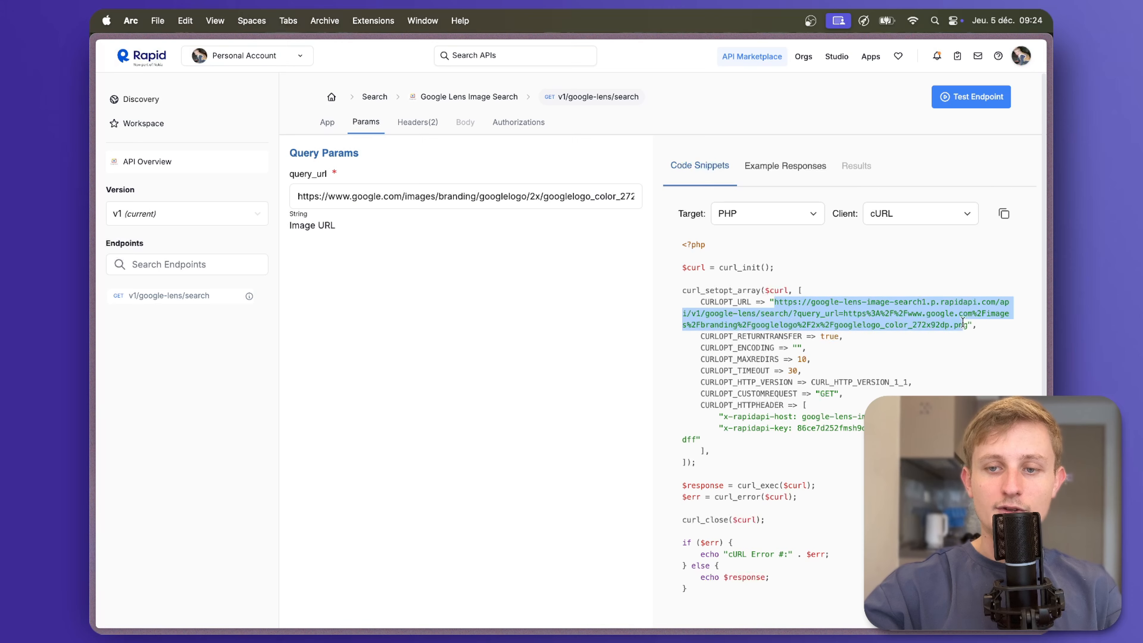
key("super+c")
key("ctrl+Tab")
left_click(785, 174)
key("super+v")
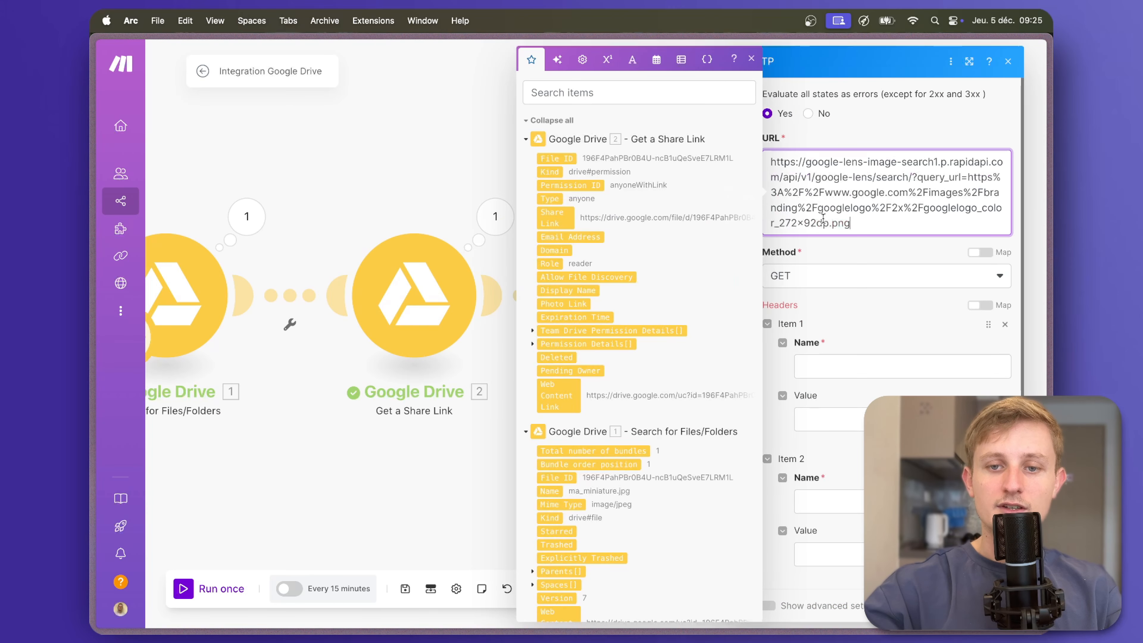
- Fill the headers from RapidAPI's snippet: x-rapidapi-host with google-lens-image-search1.p.rapidapi.com, and x-rapidapi-key with the API key
mouse_move(97, 252)
left_click(144, 252)
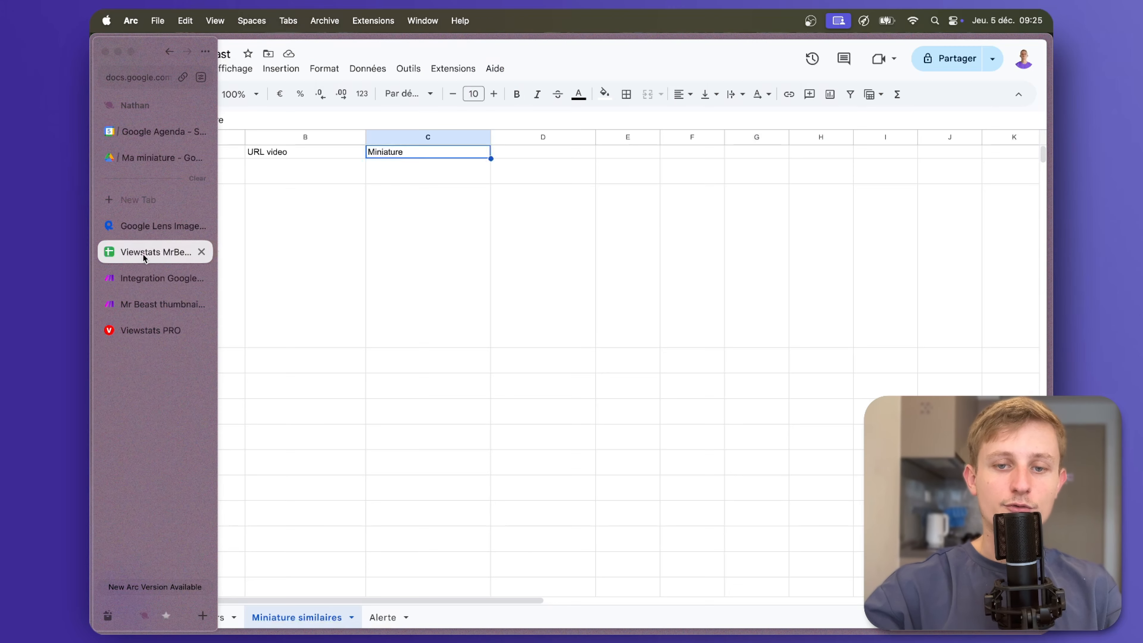
left_click(146, 225)
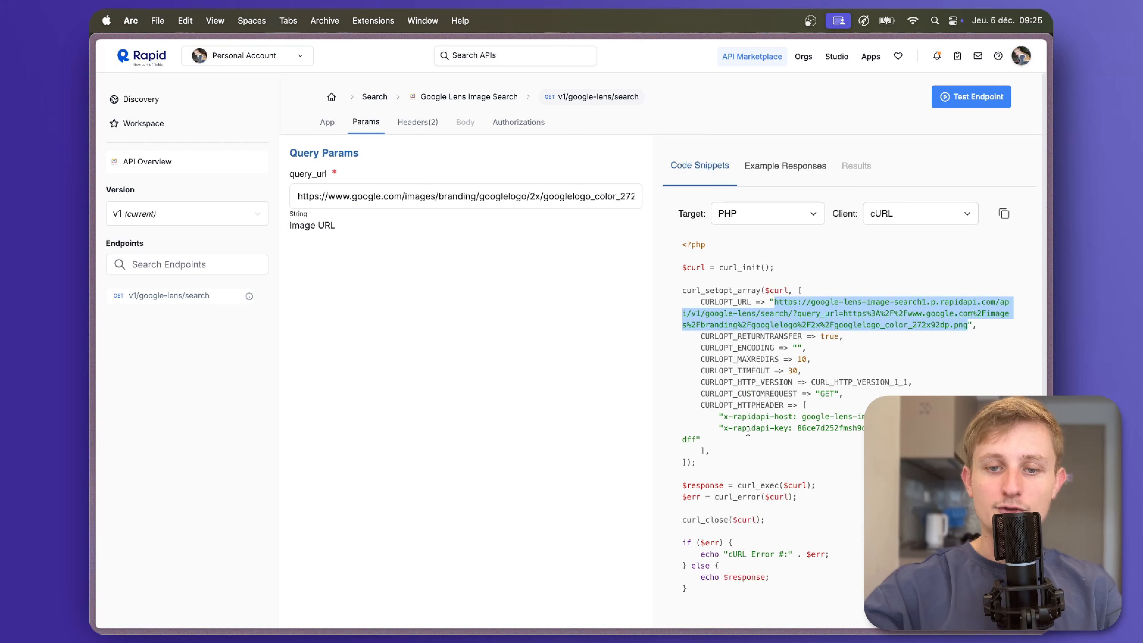
key("ctrl+Tab")
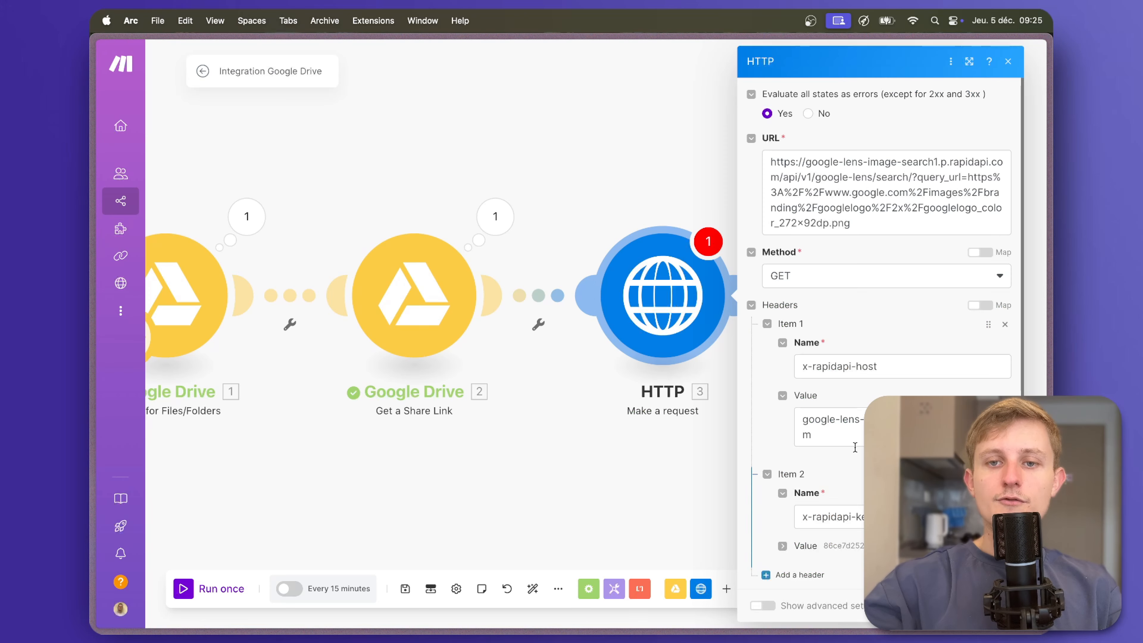
- Replace the sample image address after query_url= with the Get a Share Link module's Web Content Link, and set Parse response to Yes
left_click(878, 221)
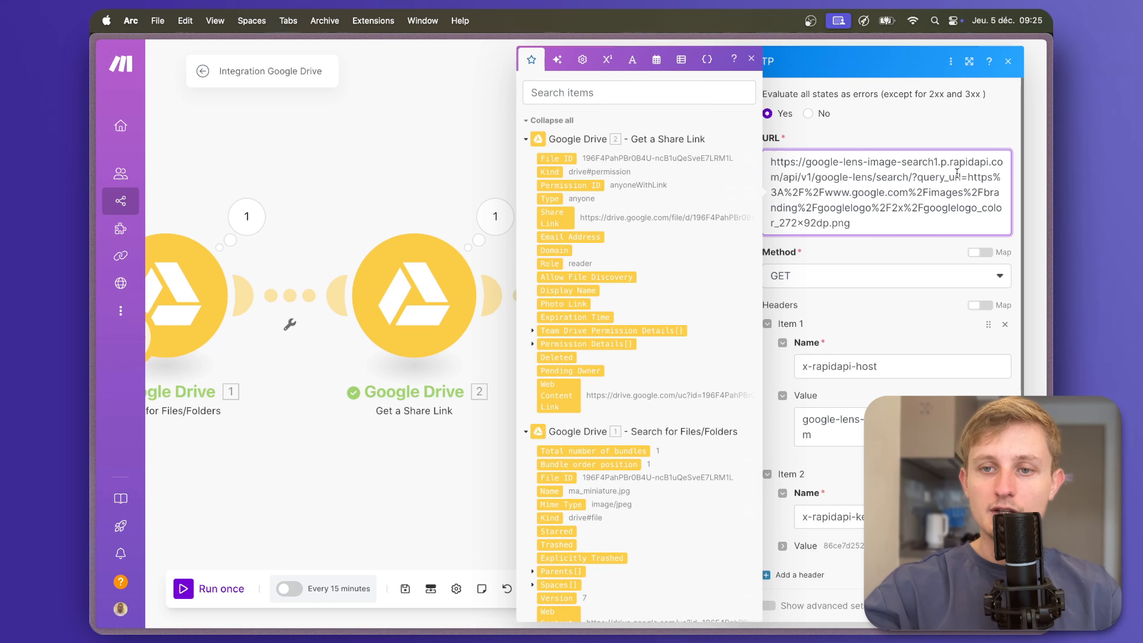
left_click_drag(967, 176, 964, 218)
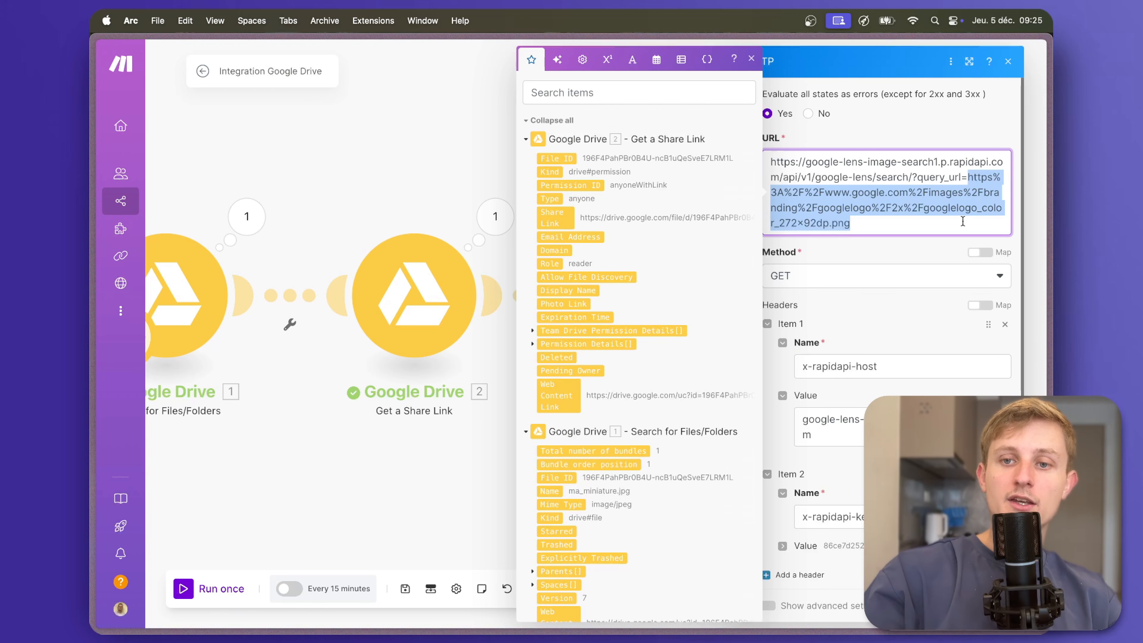
key("BackSpace")
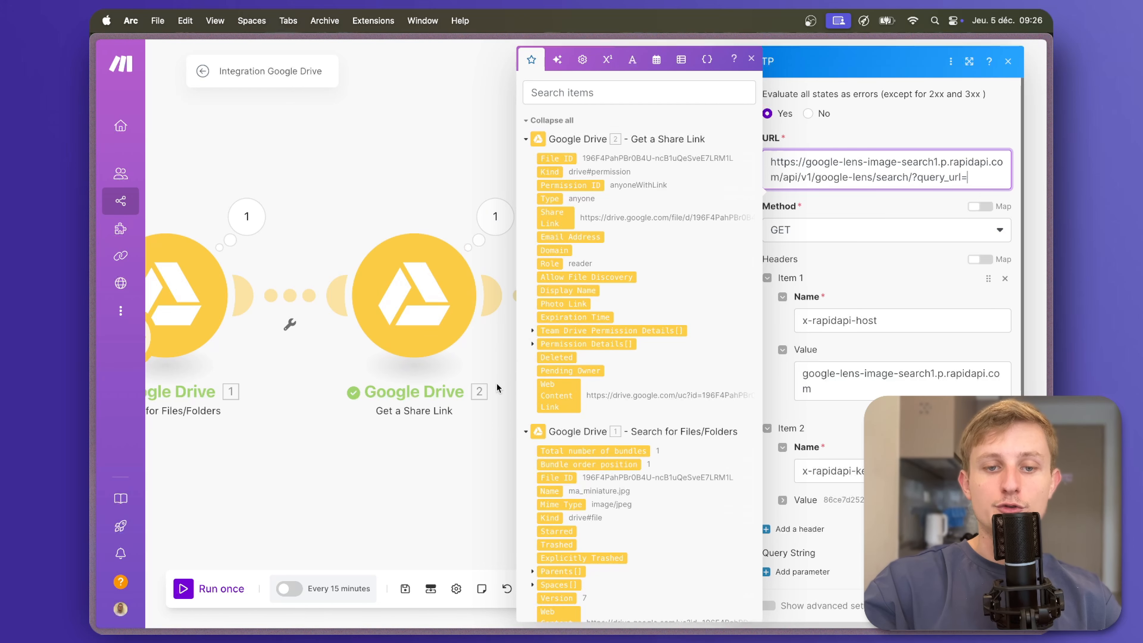
left_click_drag(553, 390, 558, 403)
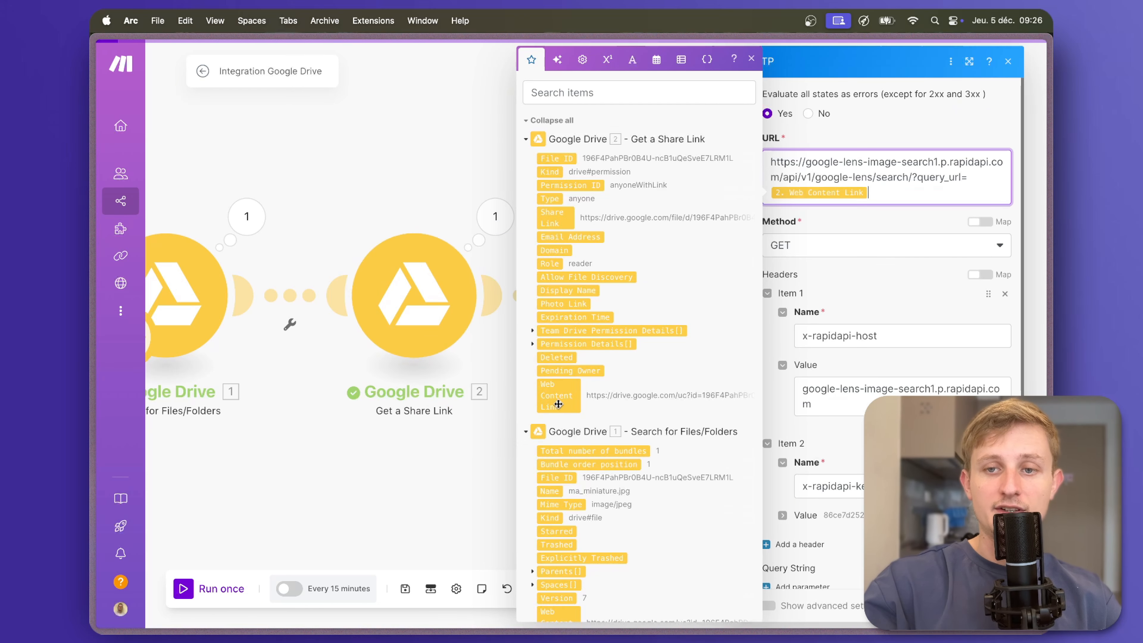
scroll(792, 315, "down", 4)
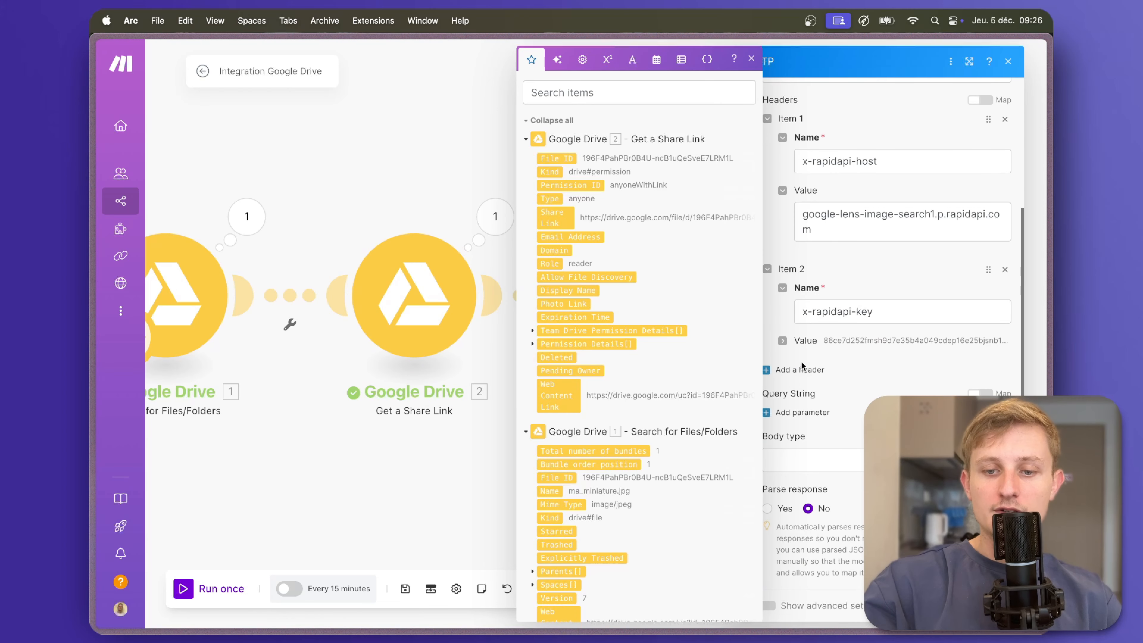
left_click(768, 508)
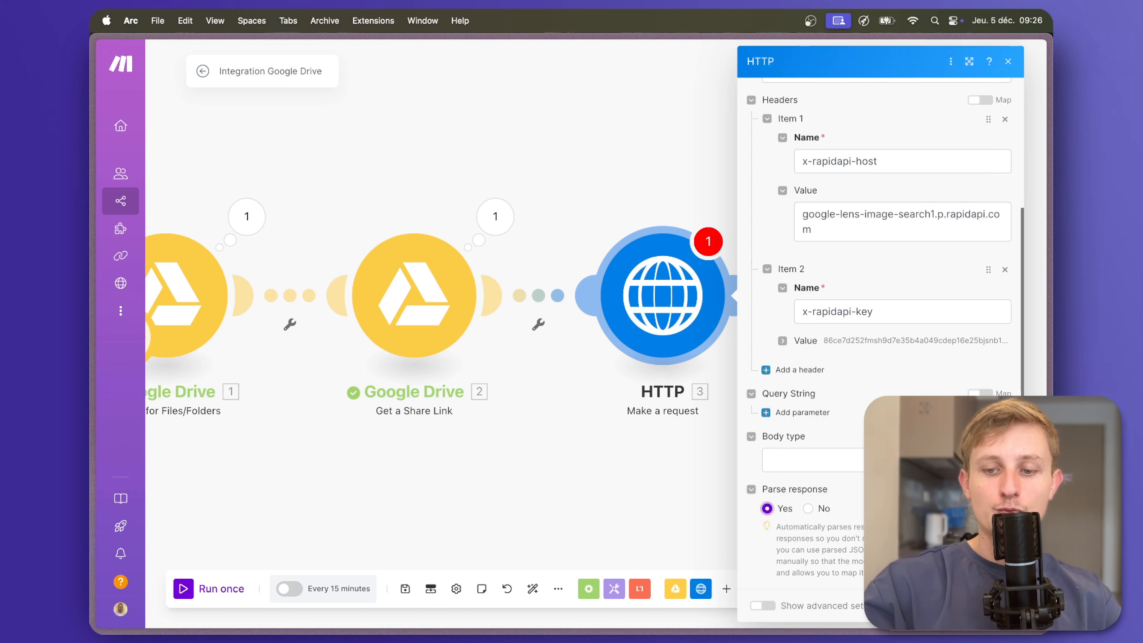
left_click(994, 606)
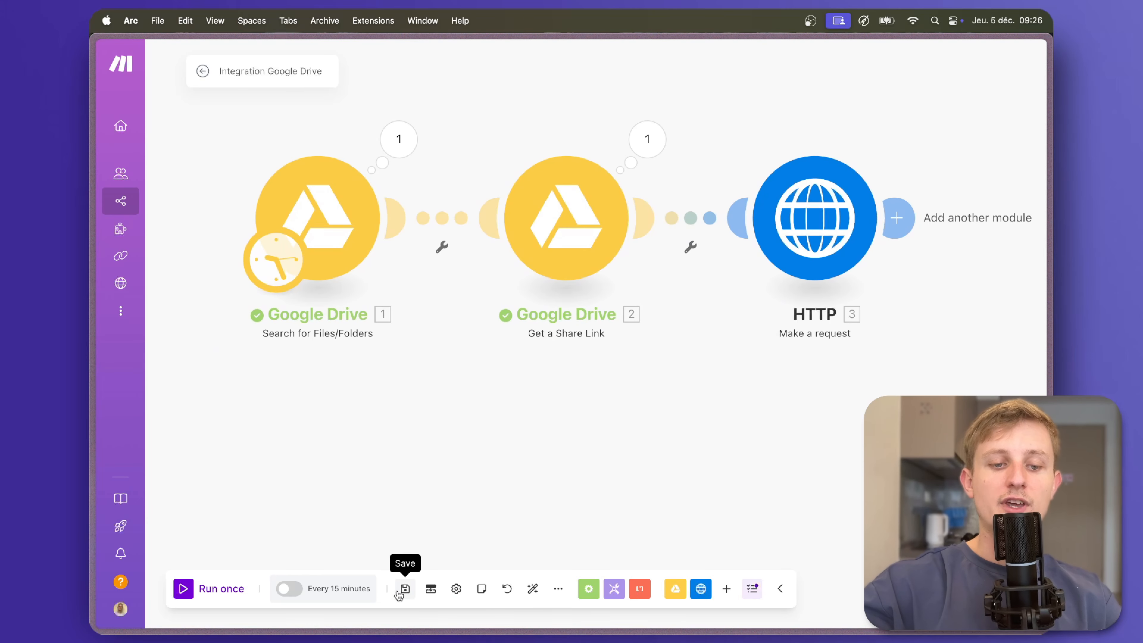
- Run the scenario once and open the HTTP module's output bundle
left_click(183, 588)
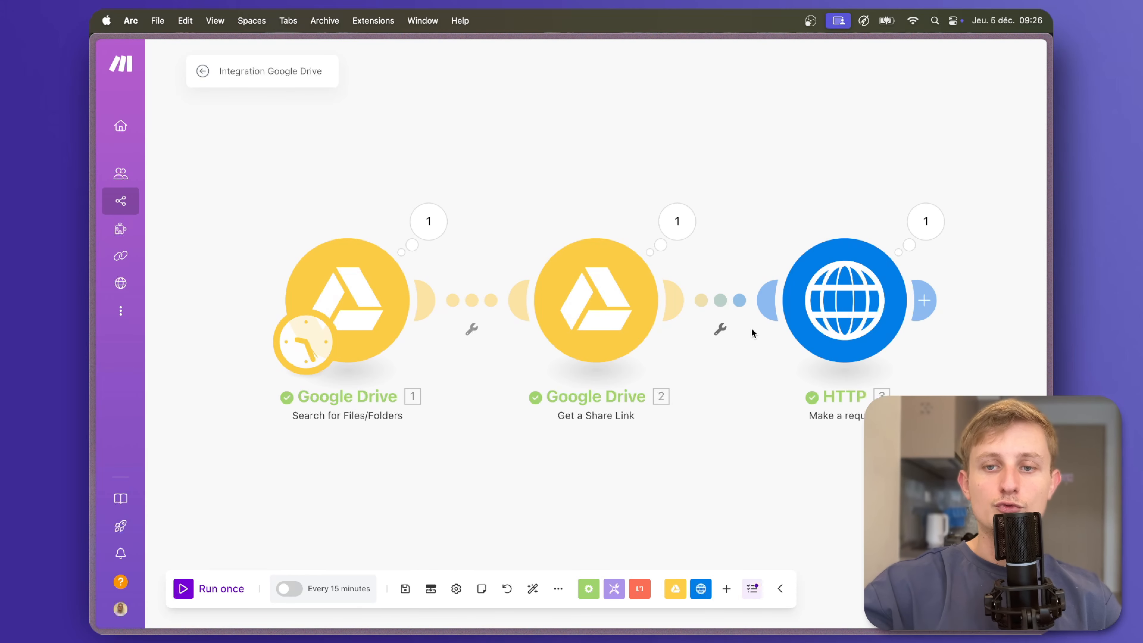
left_click(945, 235)
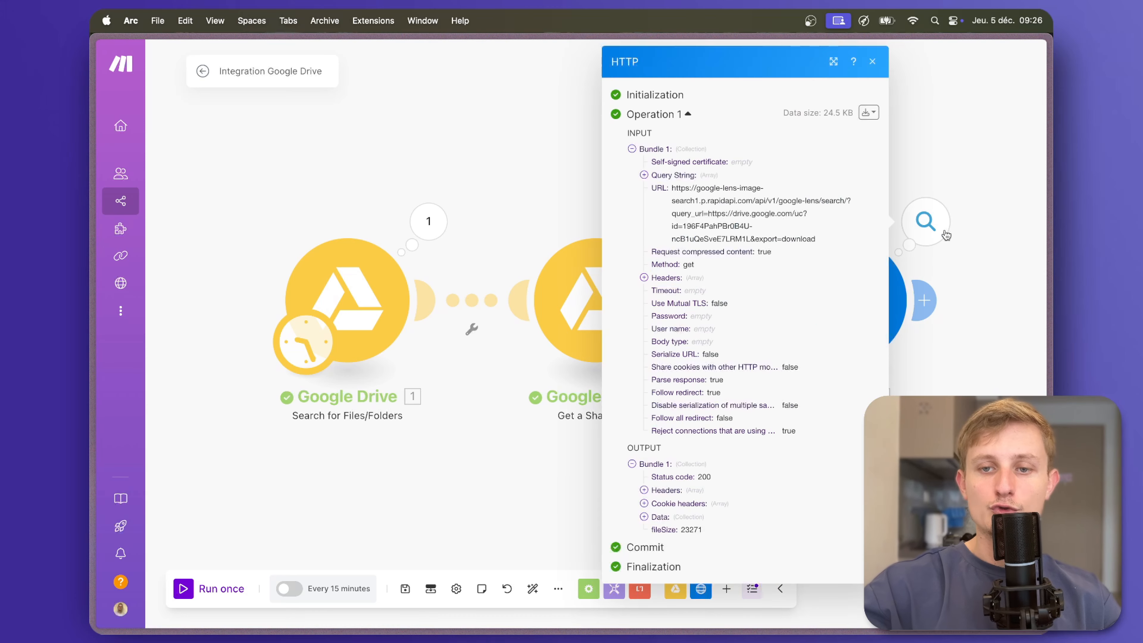
- Expand the Data collection and its data array in the HTTP output, and open result 56
left_click(645, 517)
left_click(656, 544)
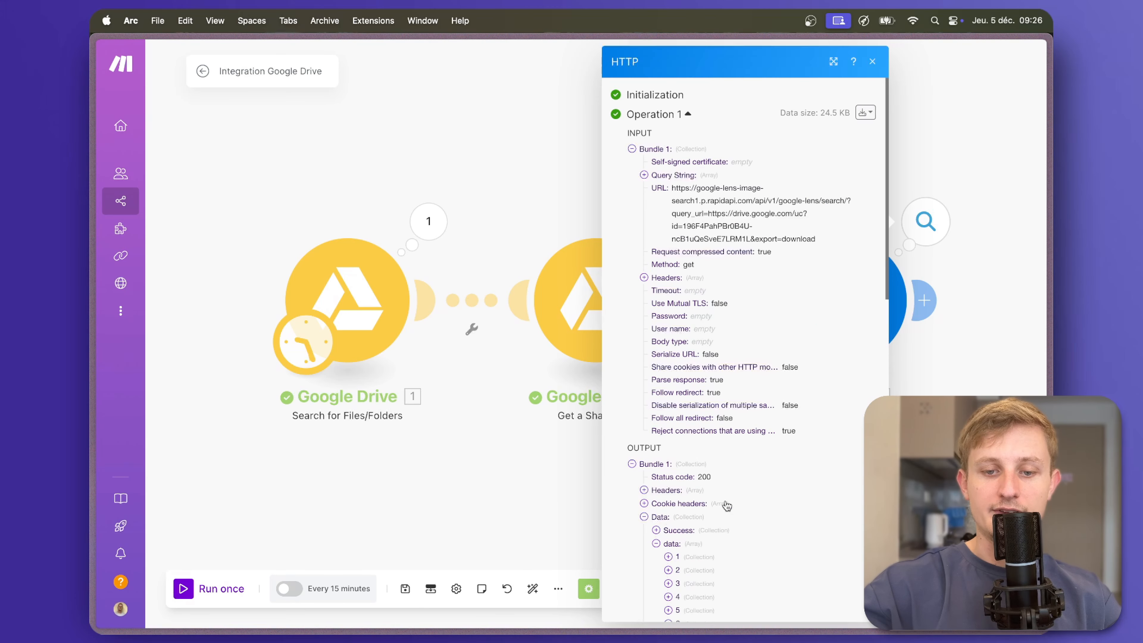
scroll(727, 506, "down", 10)
scroll(727, 506, "down", 8)
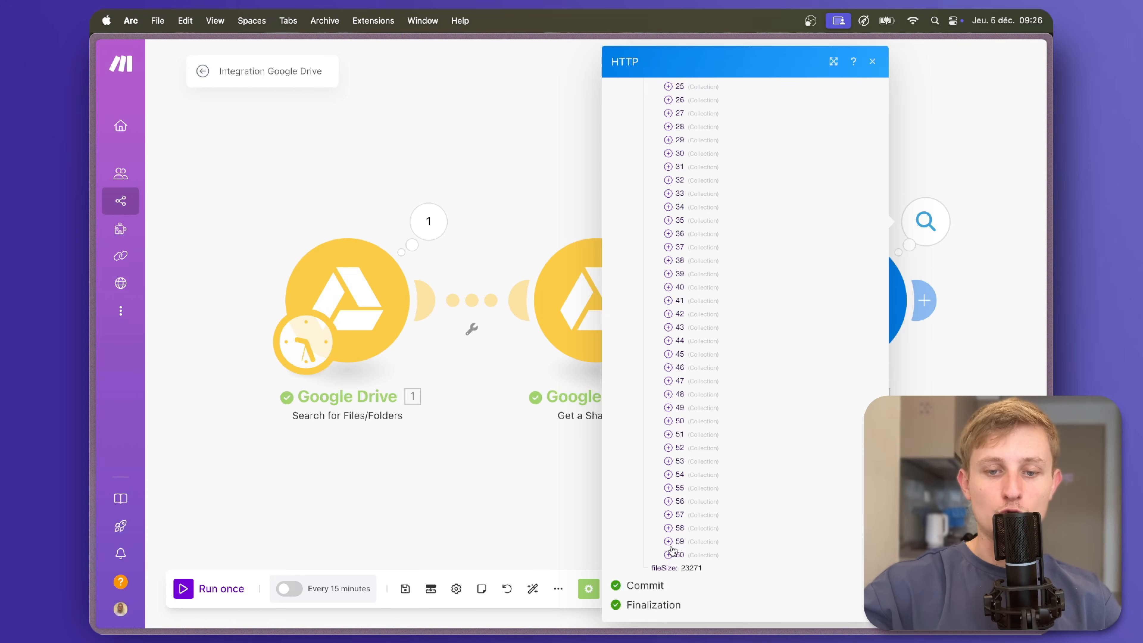
left_click(669, 501)
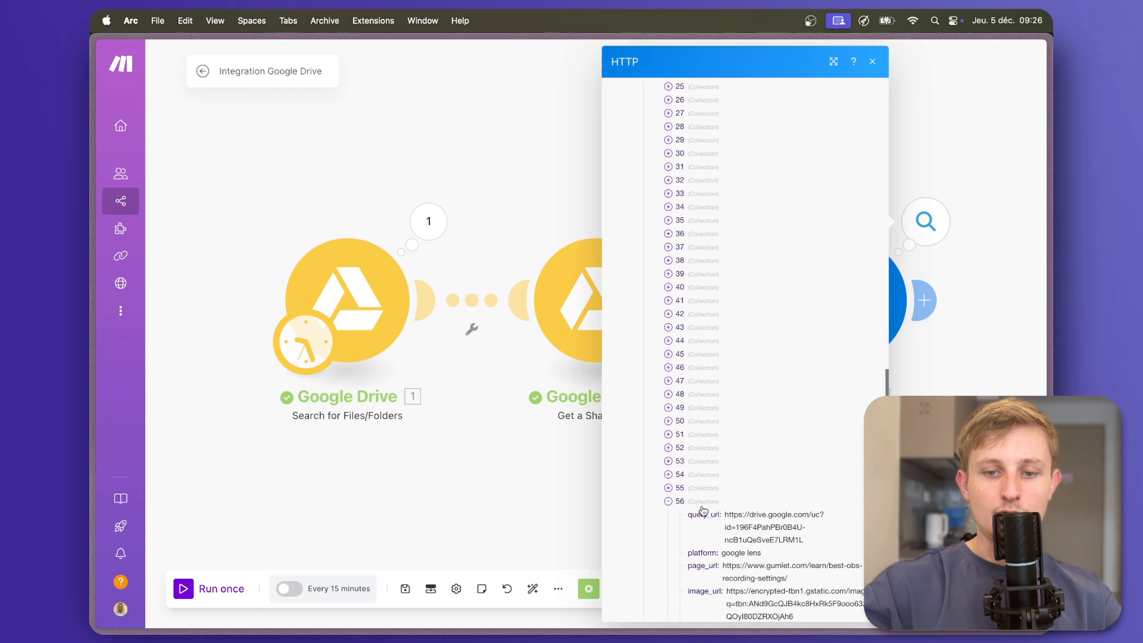
scroll(703, 511, "down", 3)
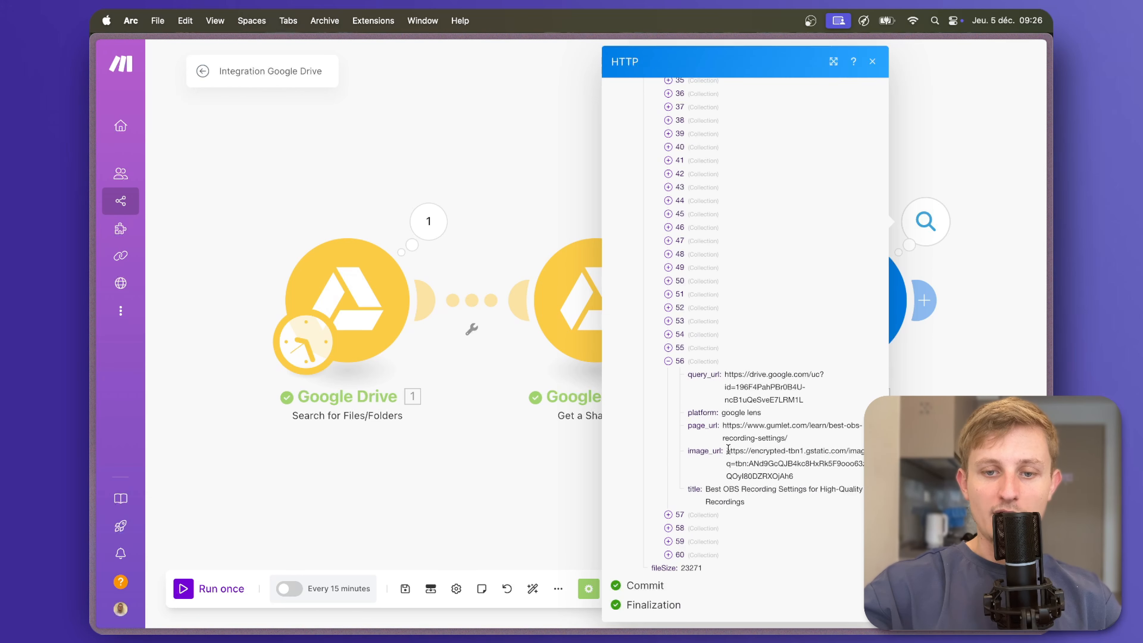
- View the image behind result 56's image_url in a new tab, and close that tab
left_click_drag(728, 451, 794, 476)
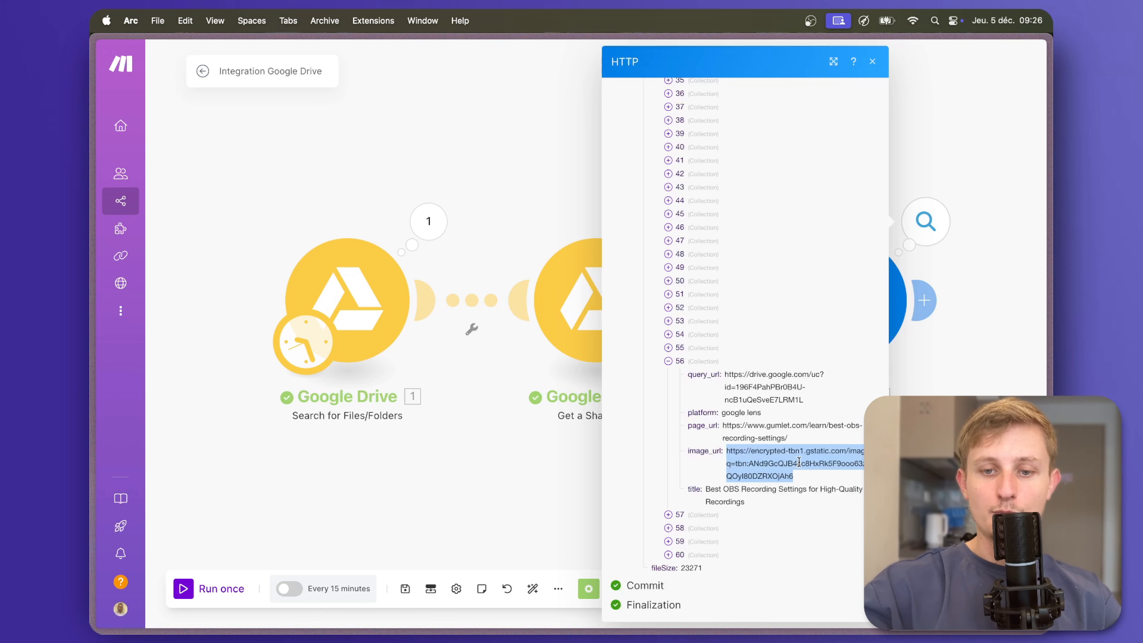
right_click(798, 462)
left_click(722, 517)
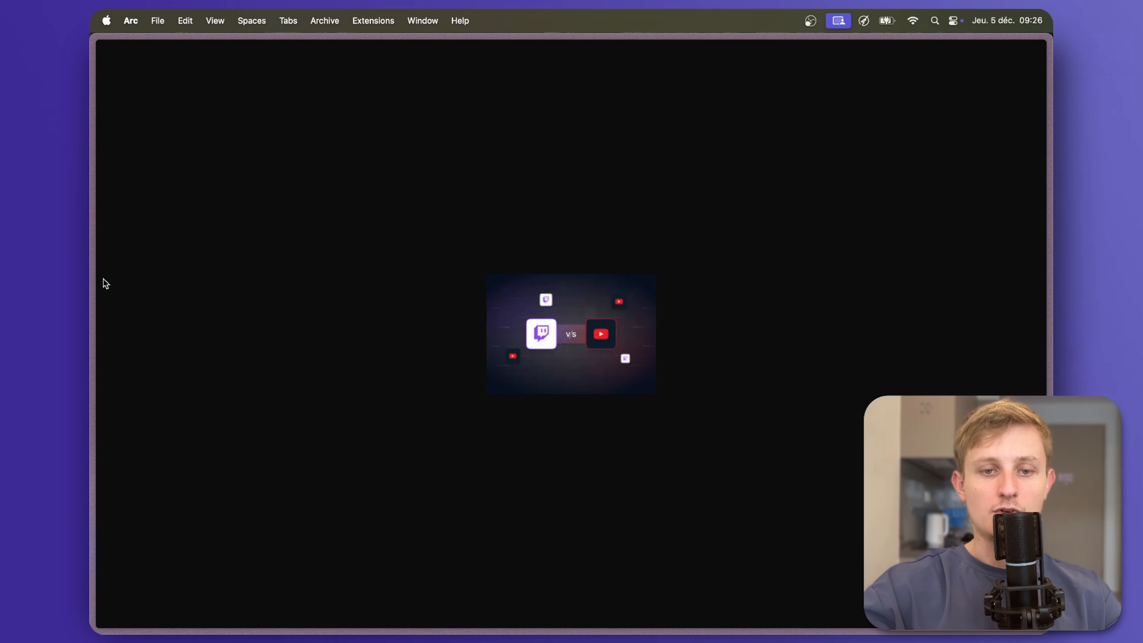
mouse_move(92, 279)
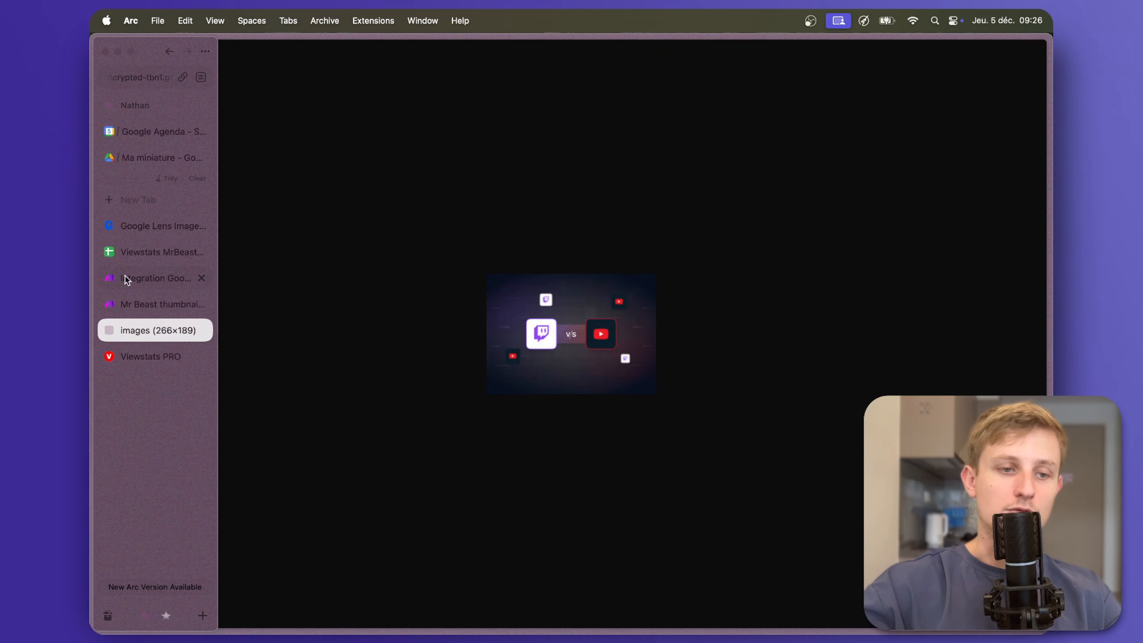
left_click(201, 331)
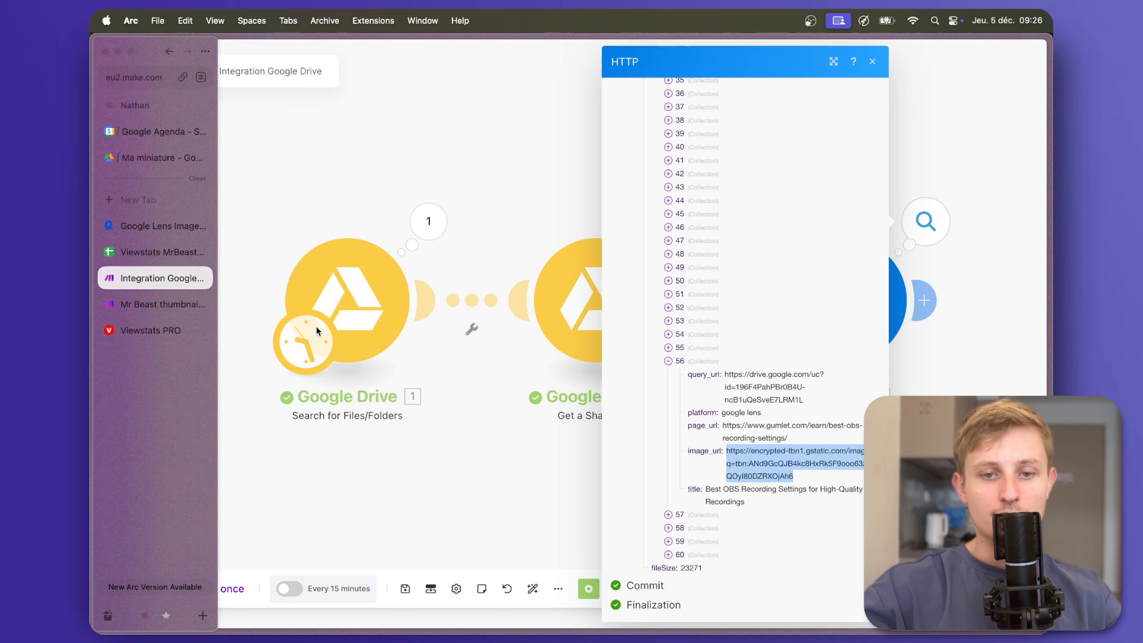
- Highlight result 56's page_url, collapse the result and close the HTTP output
scroll(701, 410, "up", 1)
scroll(700, 411, "up", 1)
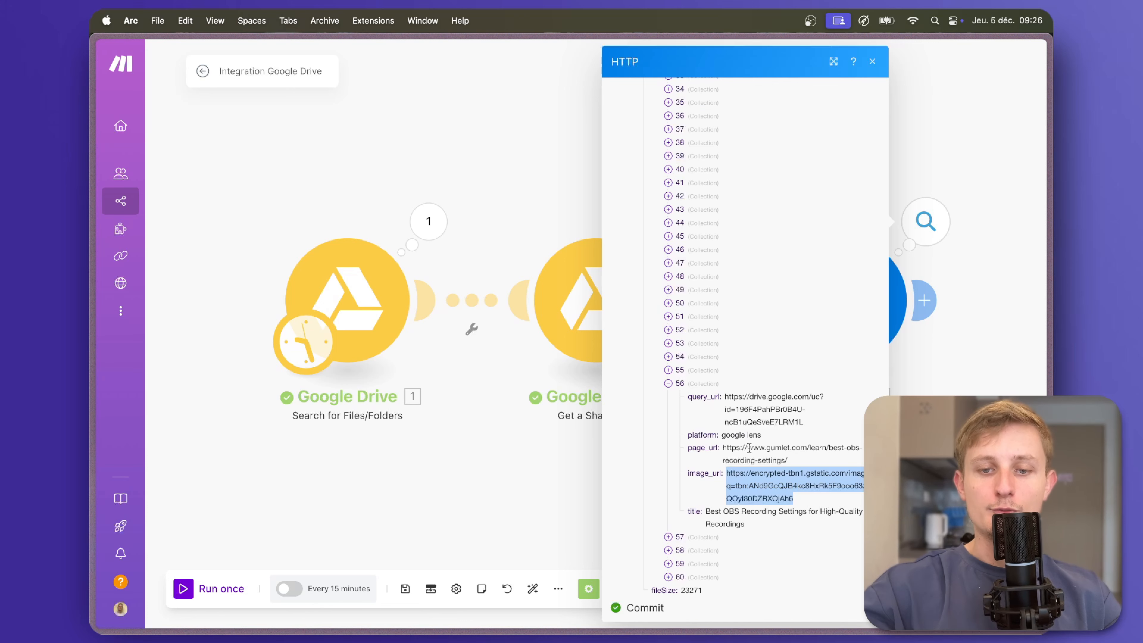
left_click_drag(722, 447, 790, 461)
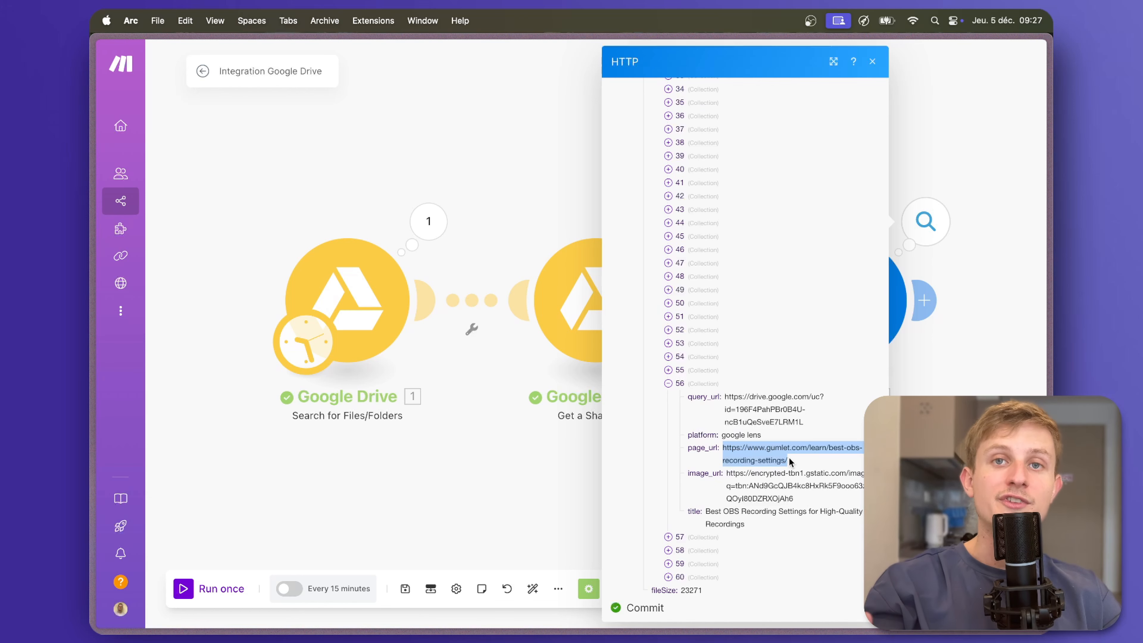
left_click(667, 384)
left_click(965, 405)
- Add a Google Sheets Add a Row module after HTTP, with spreadsheet /Youtube/Viewstats MrBeast and sheet Miniature similaires
left_click_drag(965, 405, 678, 415)
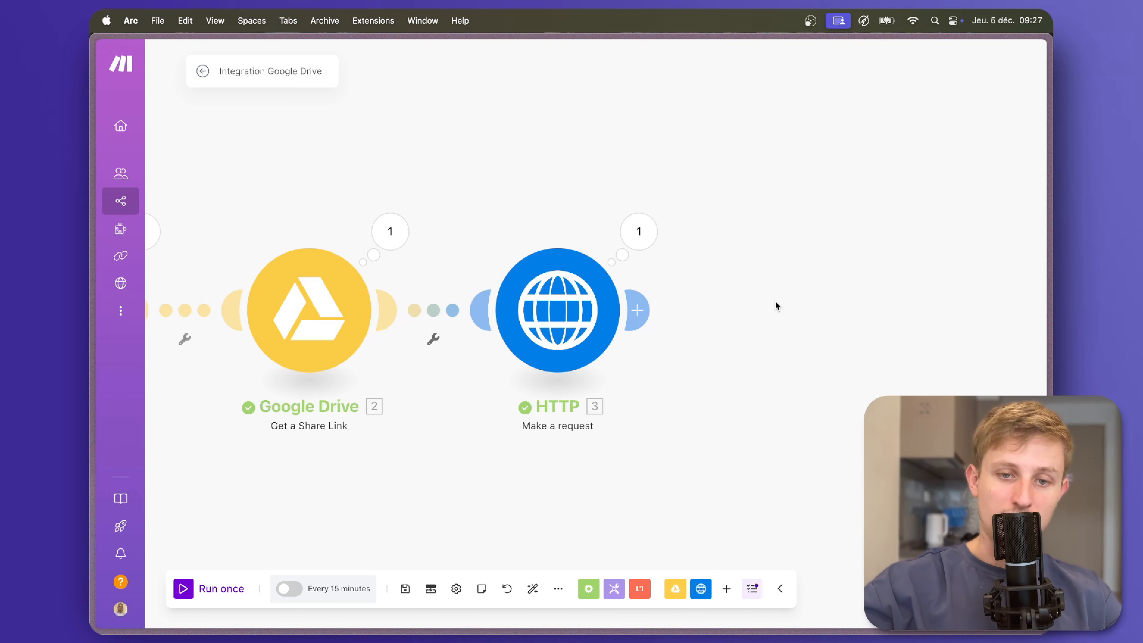
left_click_drag(778, 354, 638, 356)
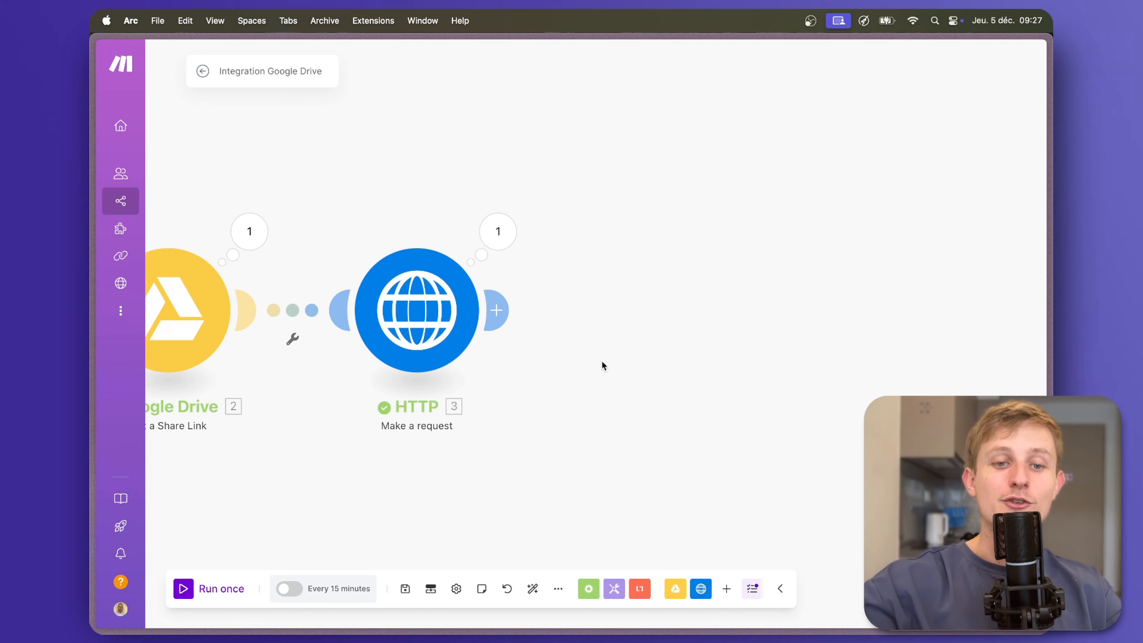
left_click(502, 309)
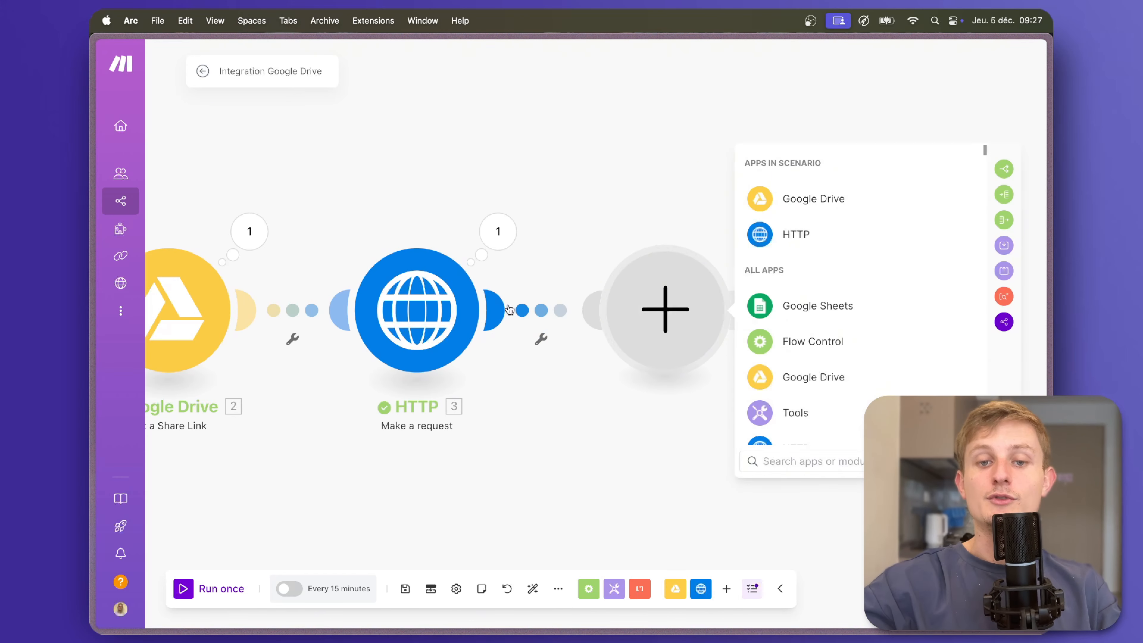
left_click(822, 306)
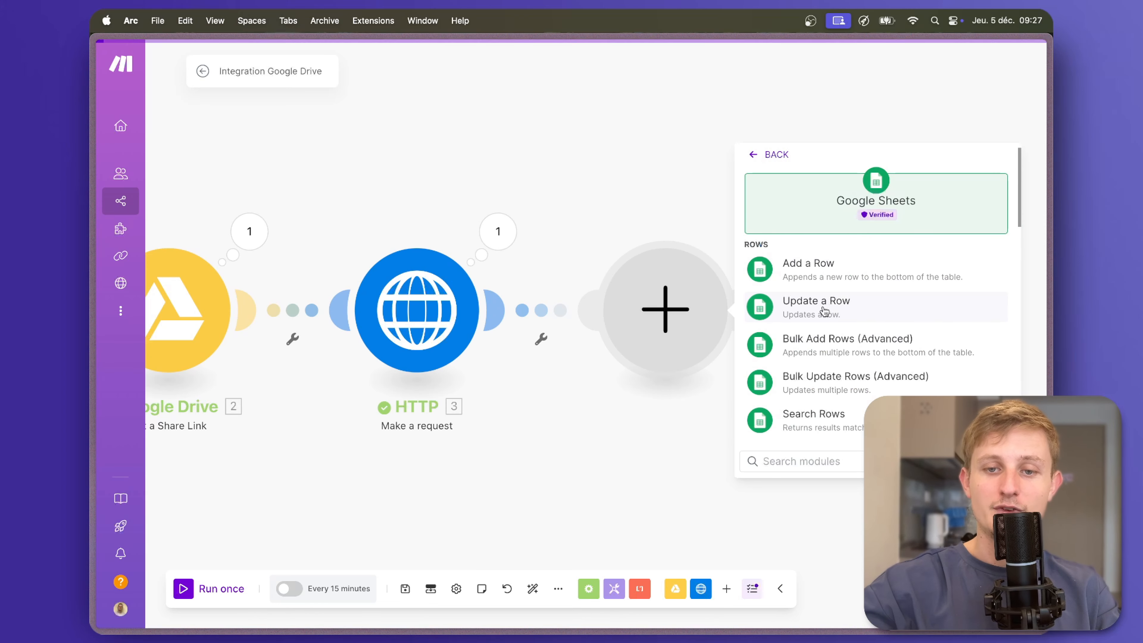
left_click(853, 270)
left_click(833, 369)
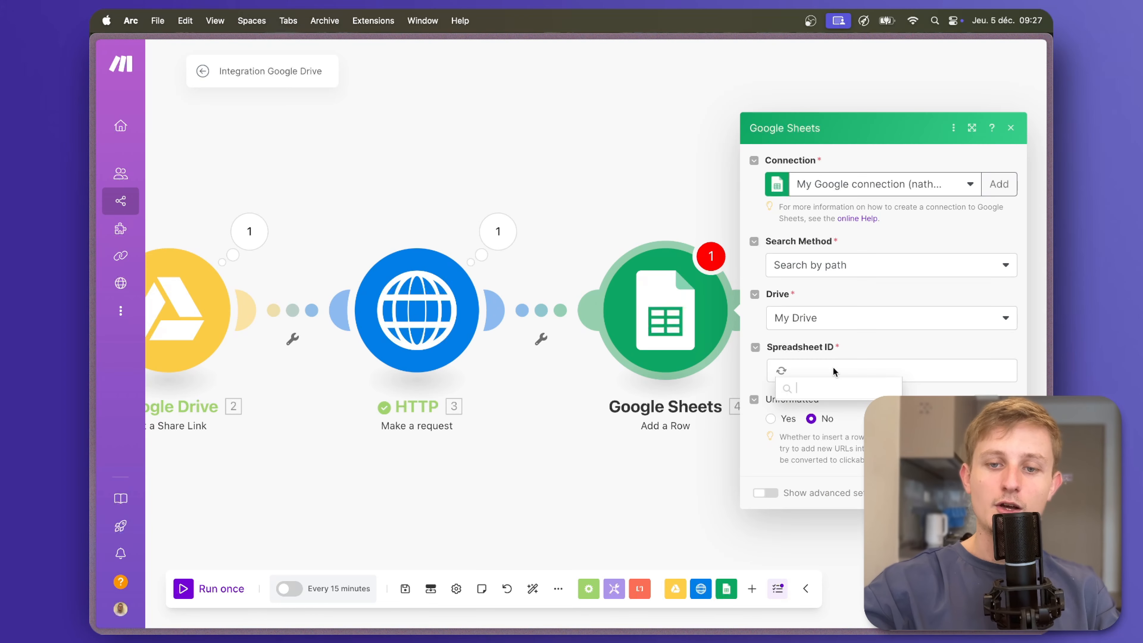
left_click(847, 399)
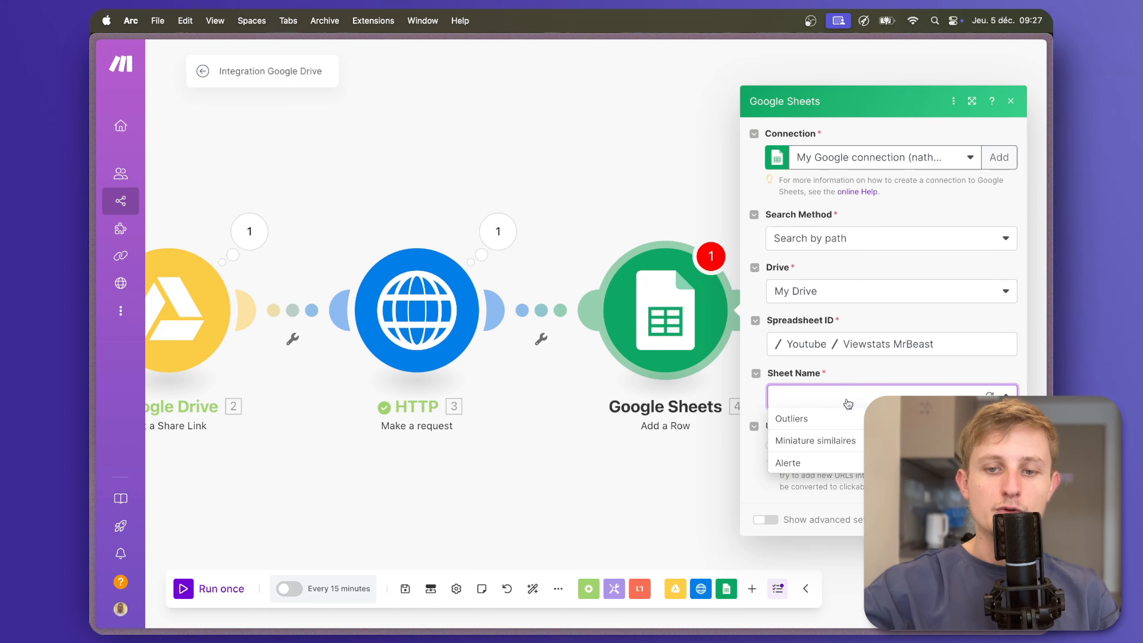
left_click(836, 441)
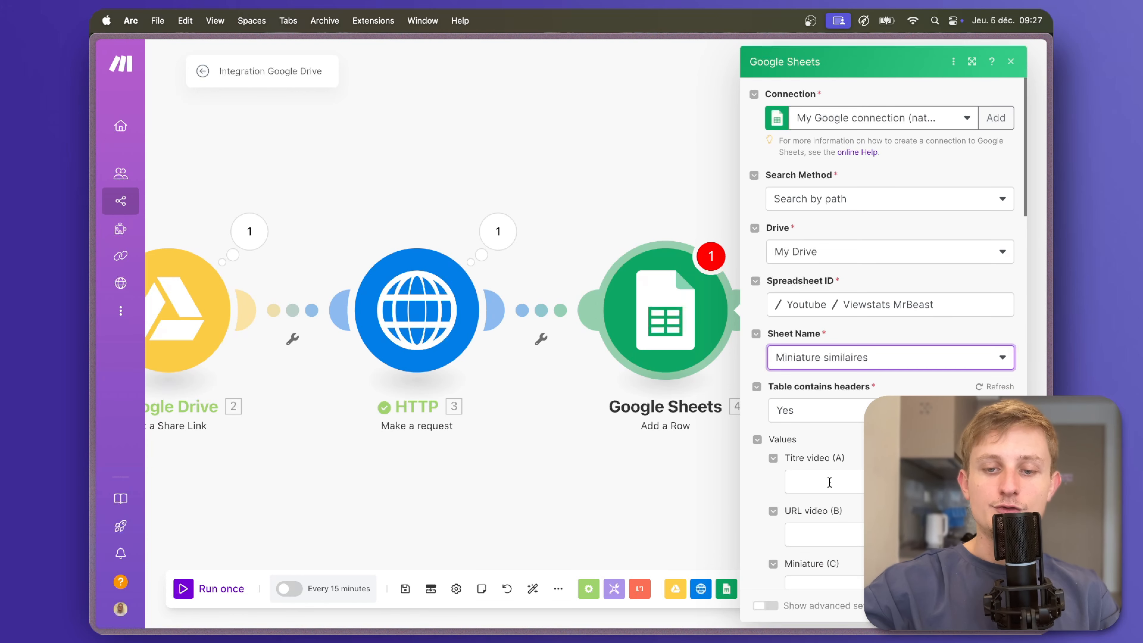
- Map Titre video (A) to title and URL video (B) to page_url from the HTTP data array
scroll(829, 482, "down", 3)
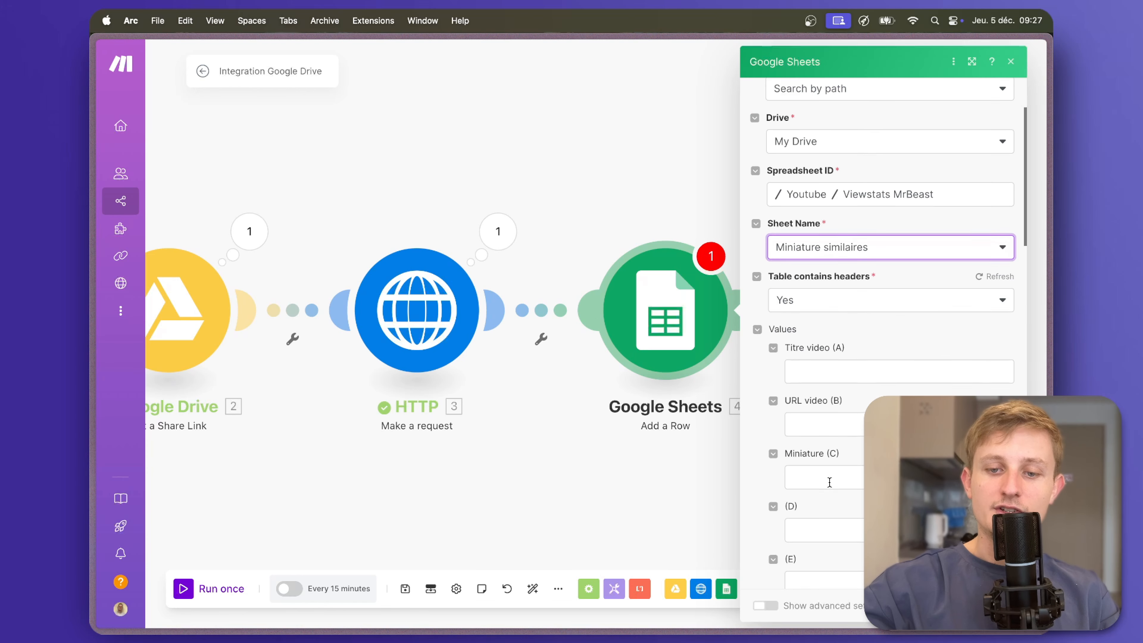
left_click(844, 377)
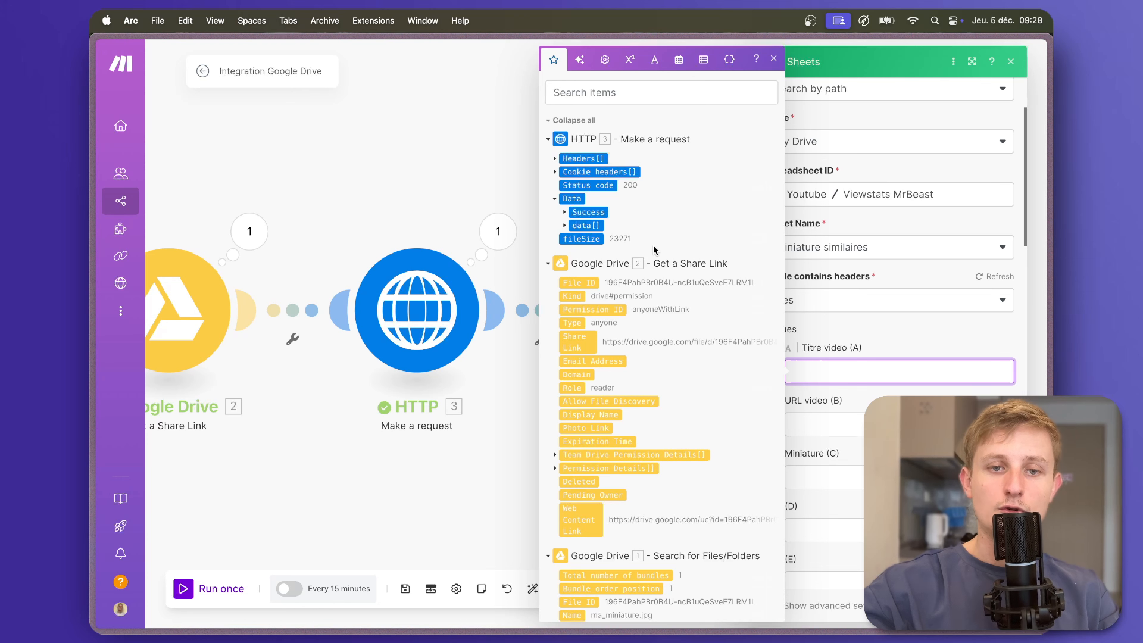
left_click(566, 226)
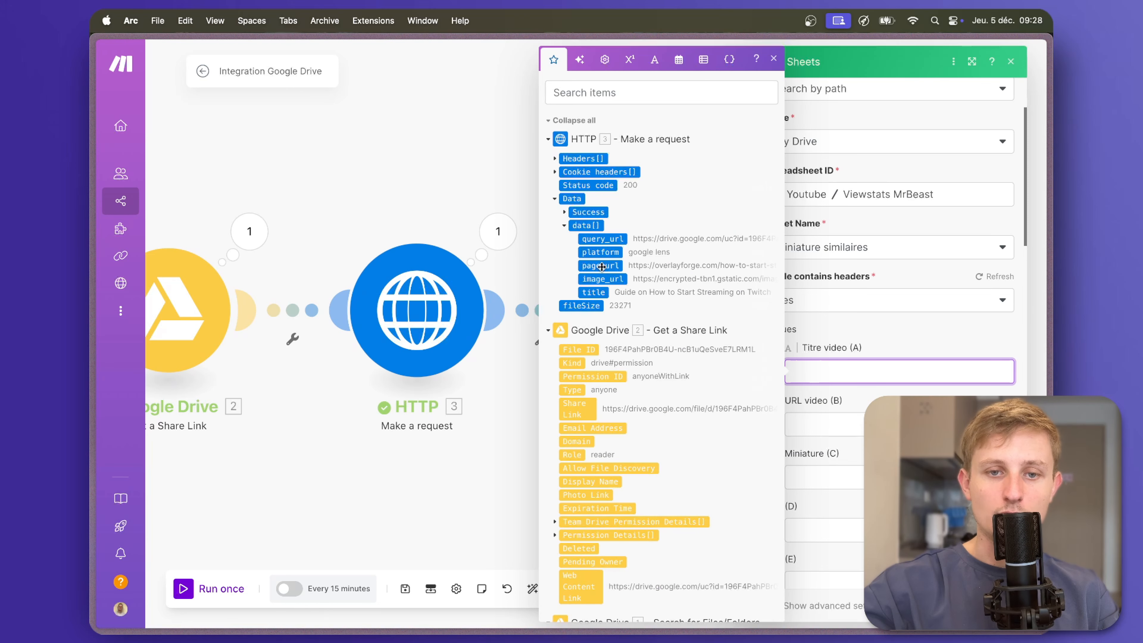
left_click(594, 292)
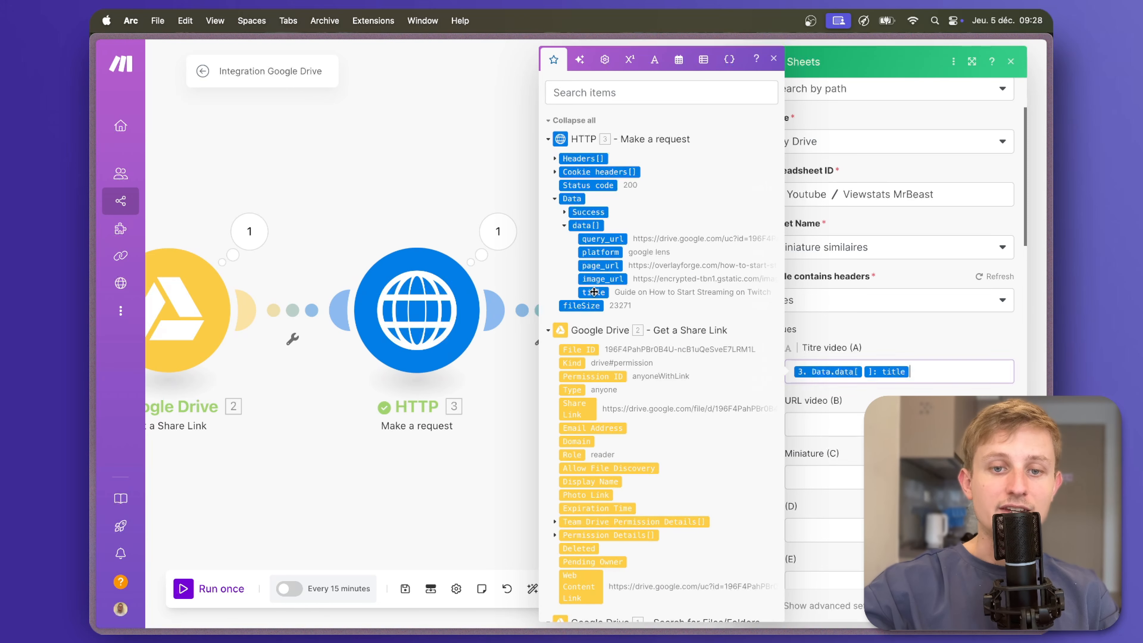
left_click(851, 429)
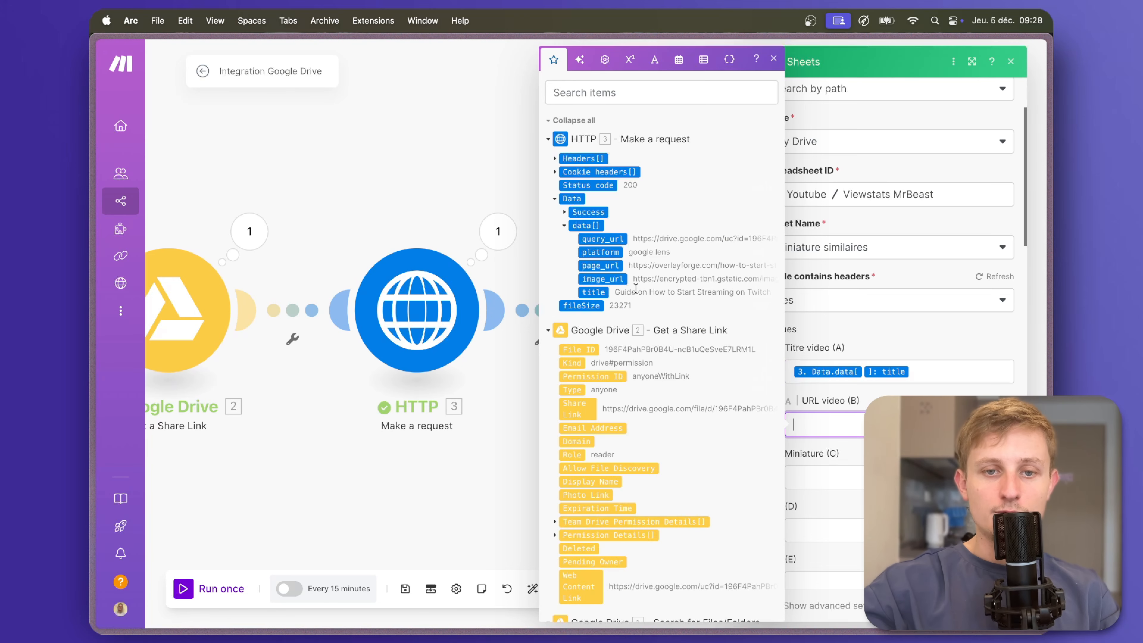
left_click(607, 266)
- Fill Miniature (C) with an =IMAGE(" formula around the HTTP data array's image_url, and save the module
key("Tab")
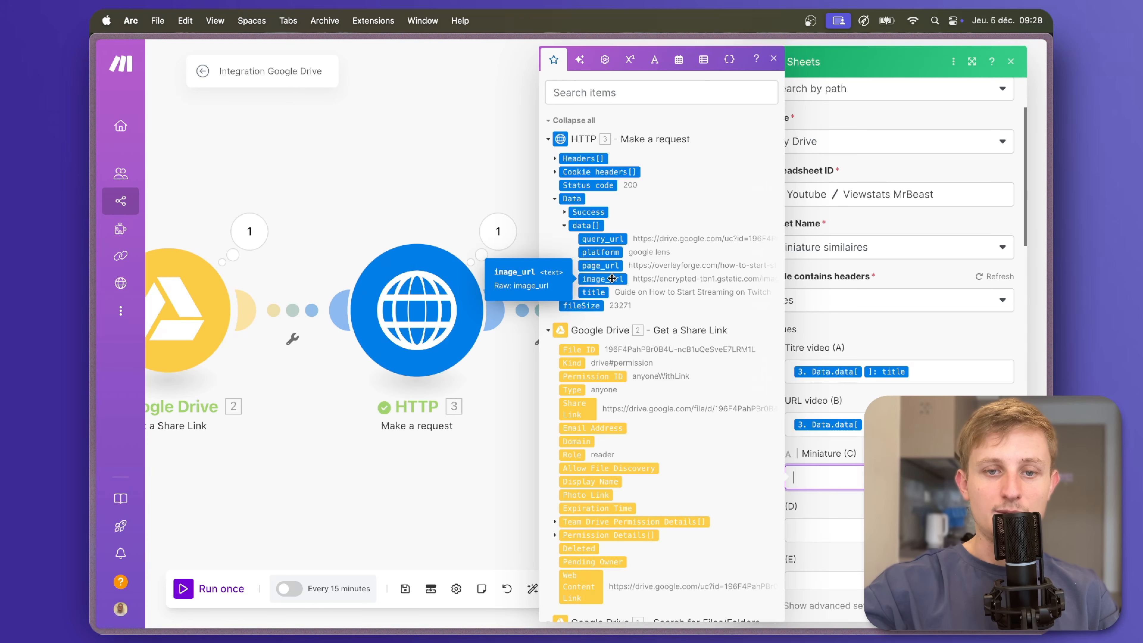
type("=")
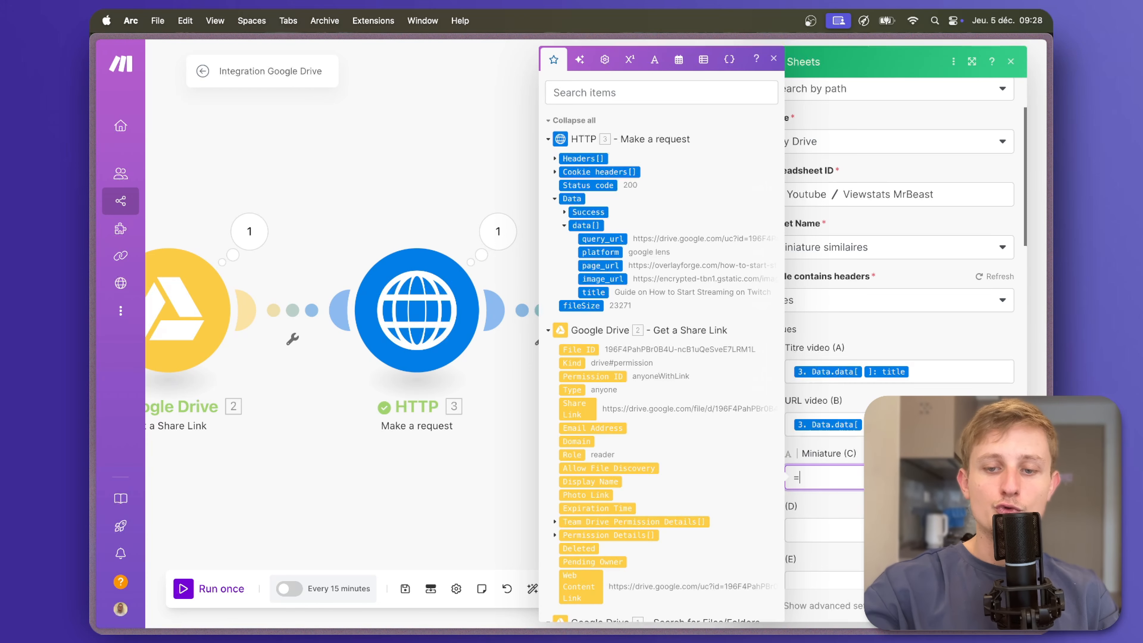
type("IMAGE")
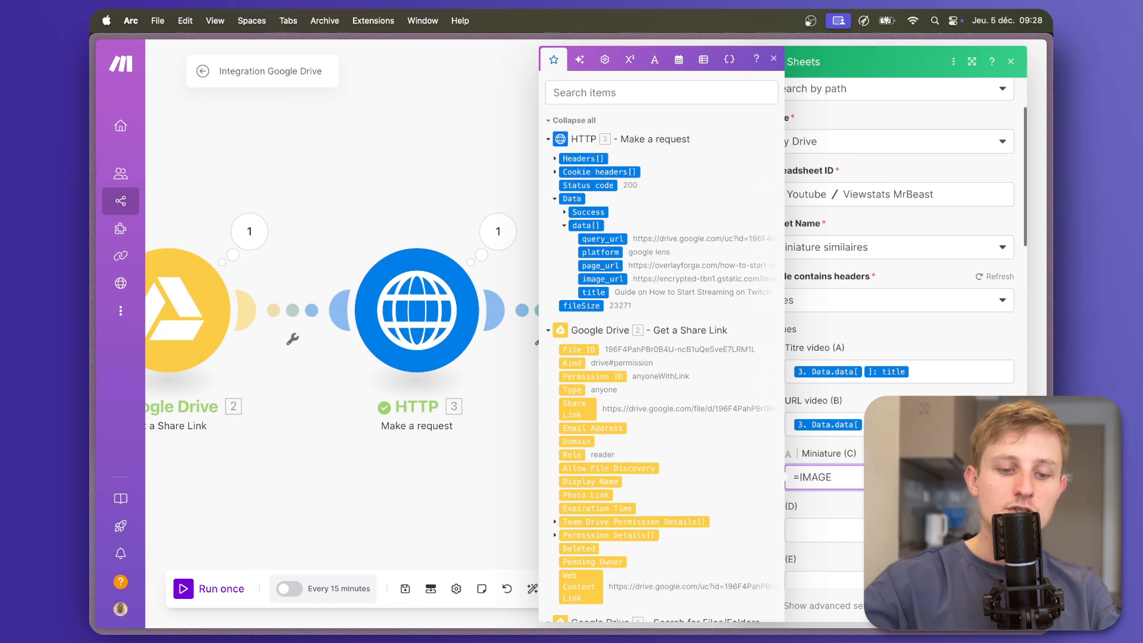
type("(\"")
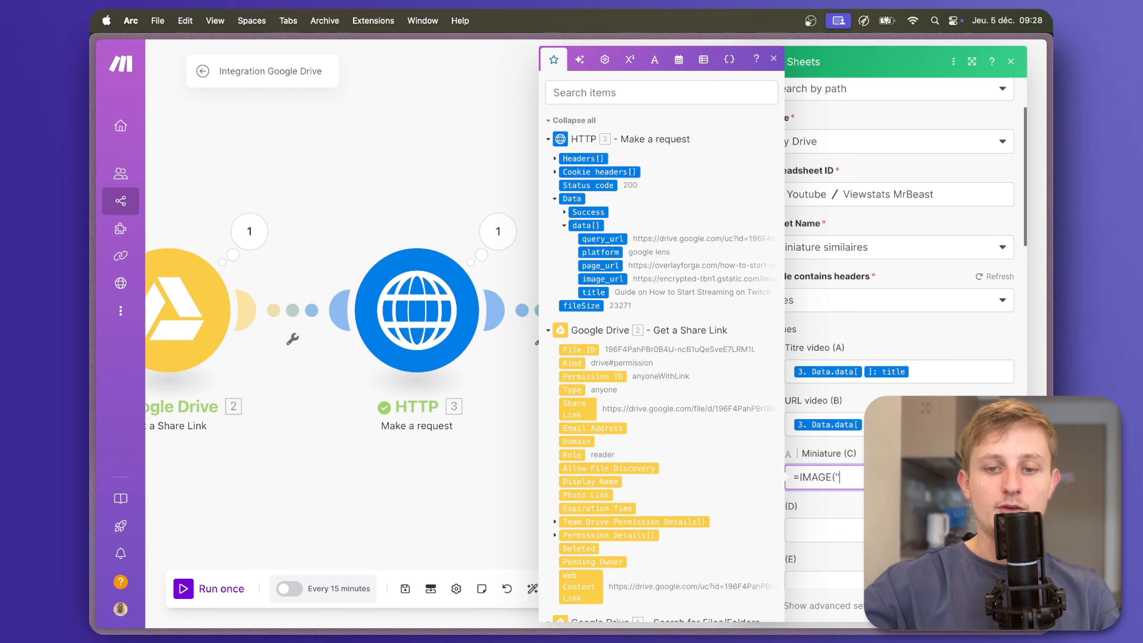
left_click(606, 279)
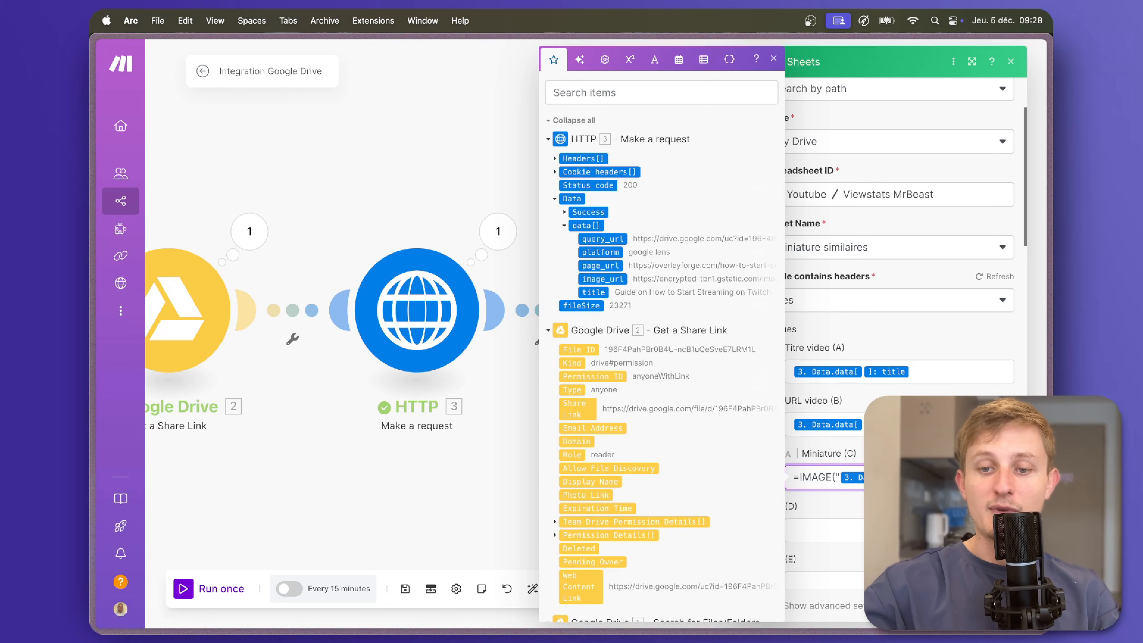
left_click(834, 511)
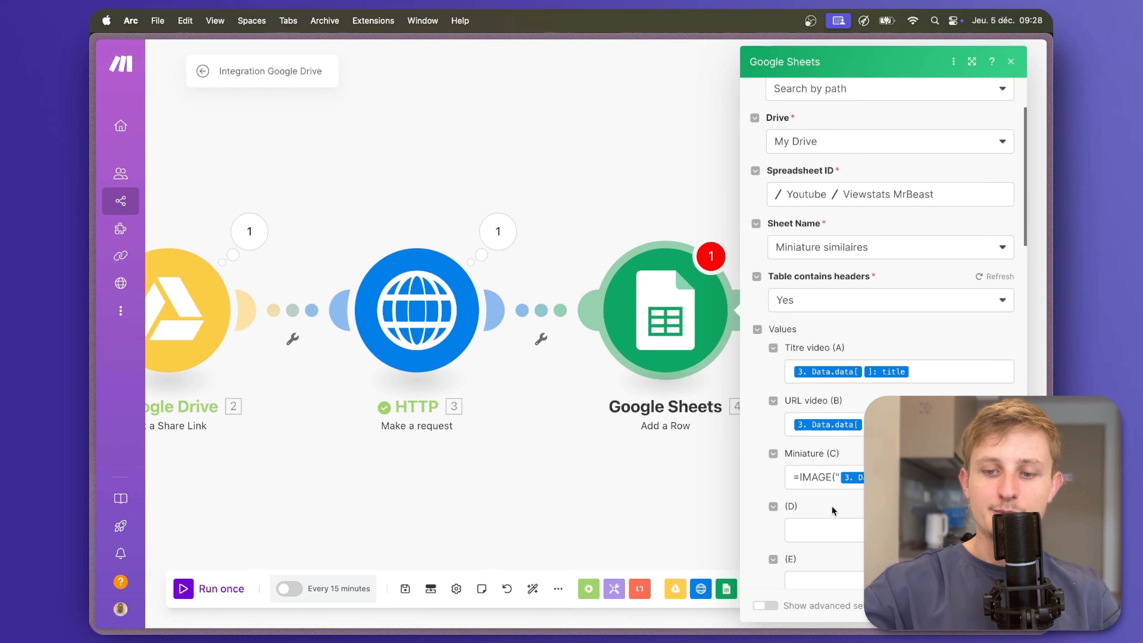
left_click(1002, 605)
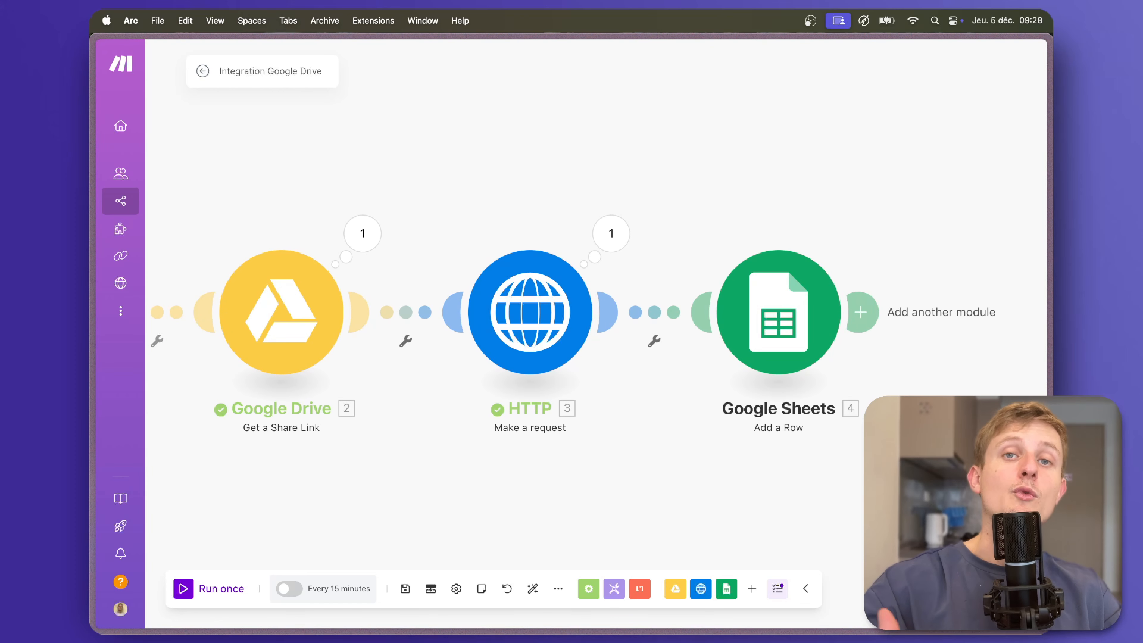
- Set up a filter between HTTP and Google Sheets with the data array's page_url as condition, and open its operator choices
left_click(654, 341)
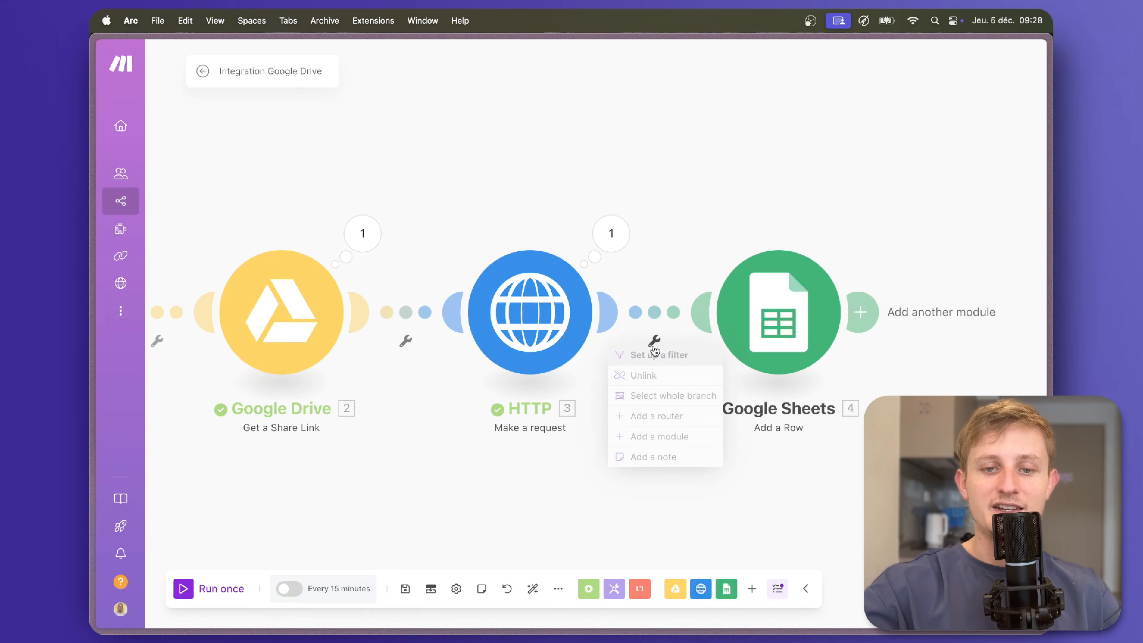
left_click(654, 355)
left_click(749, 311)
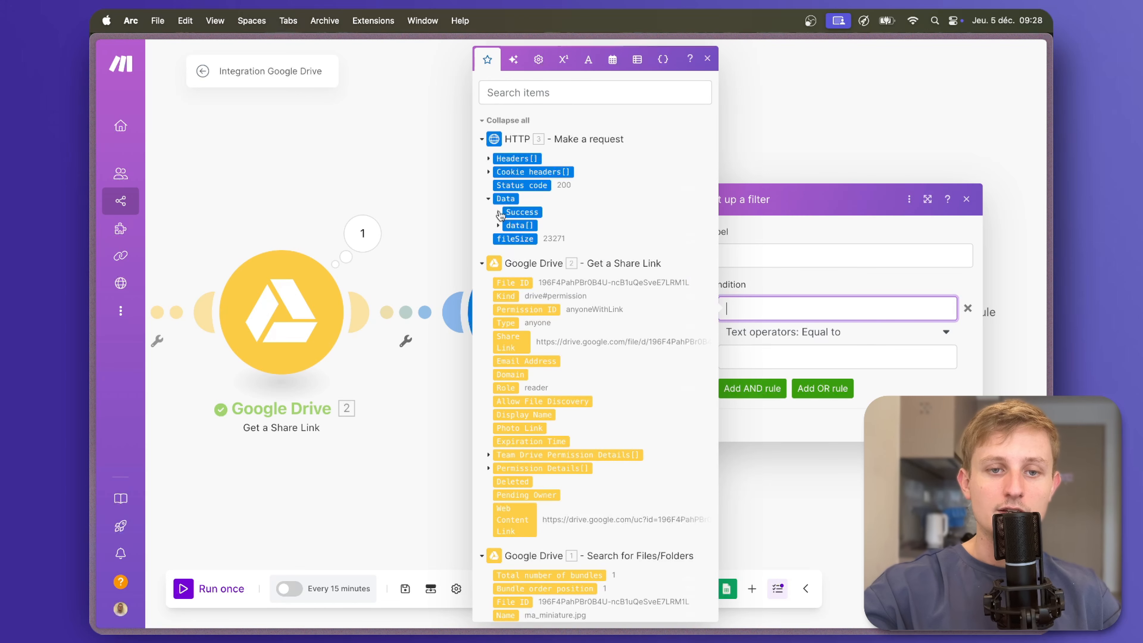
left_click(499, 227)
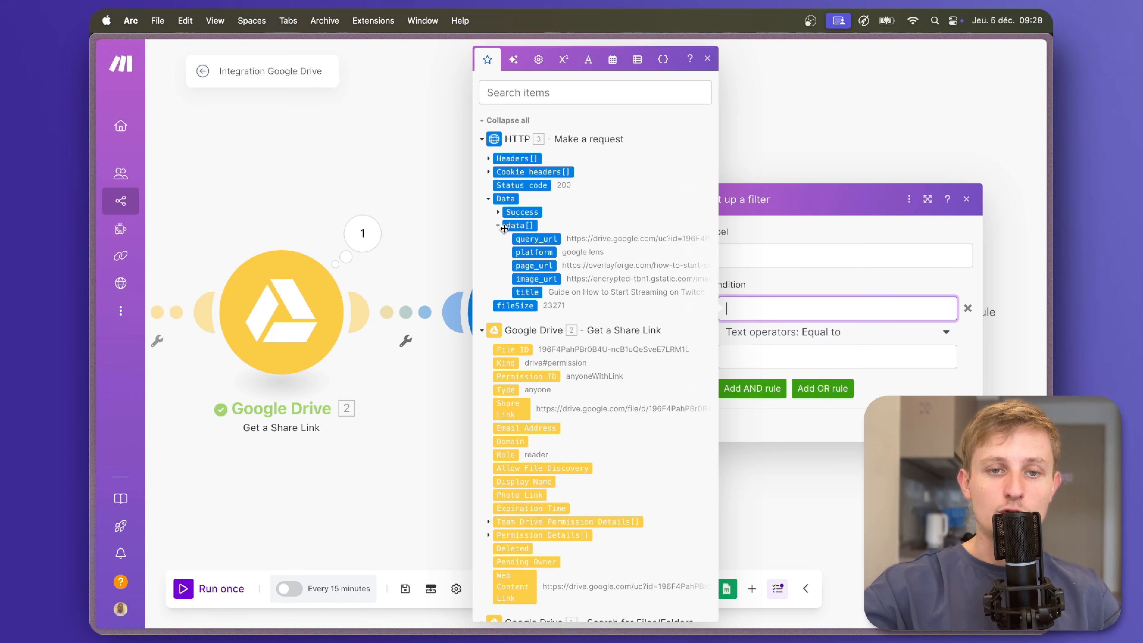
left_click(535, 266)
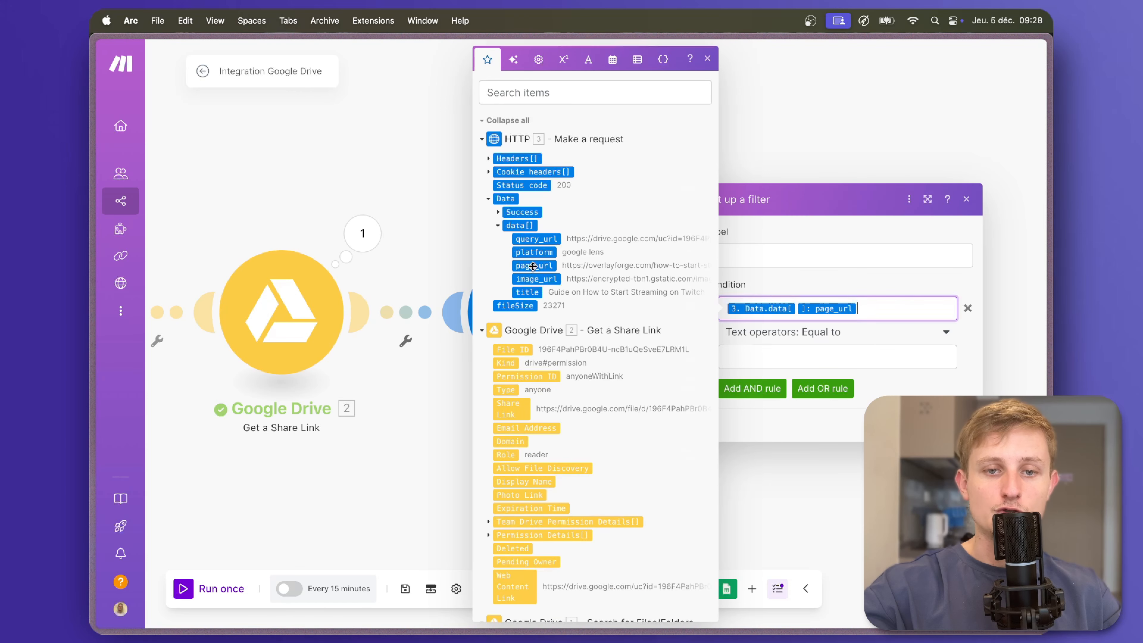
left_click(814, 332)
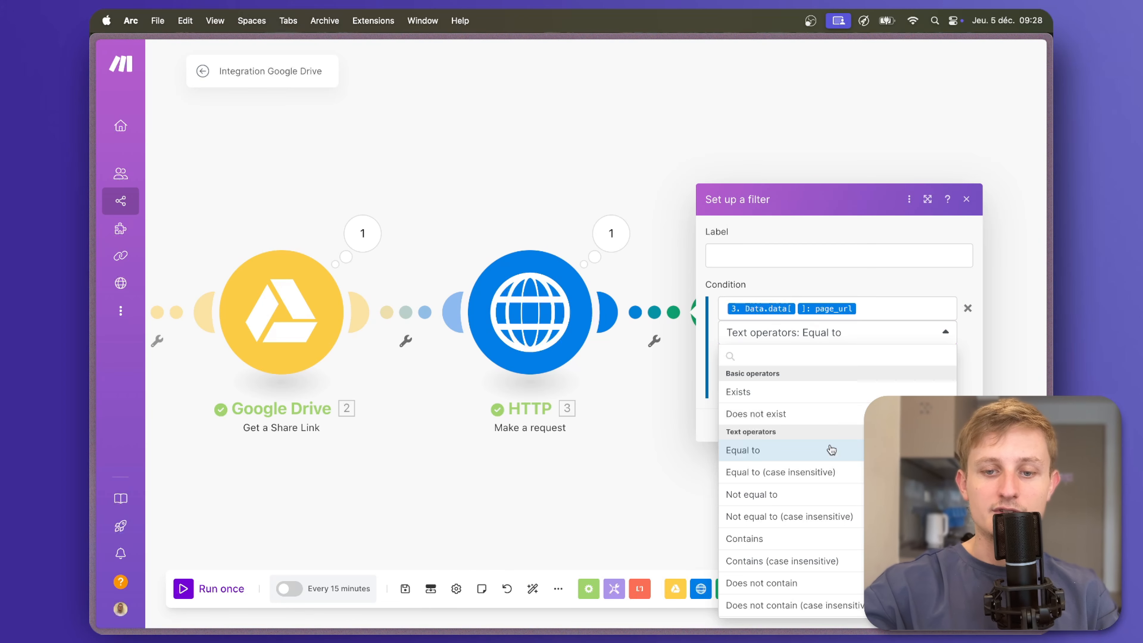
- Set the filter condition before the Google Sheets module so page_url contains youtube.com
scroll(808, 509, "down", 2)
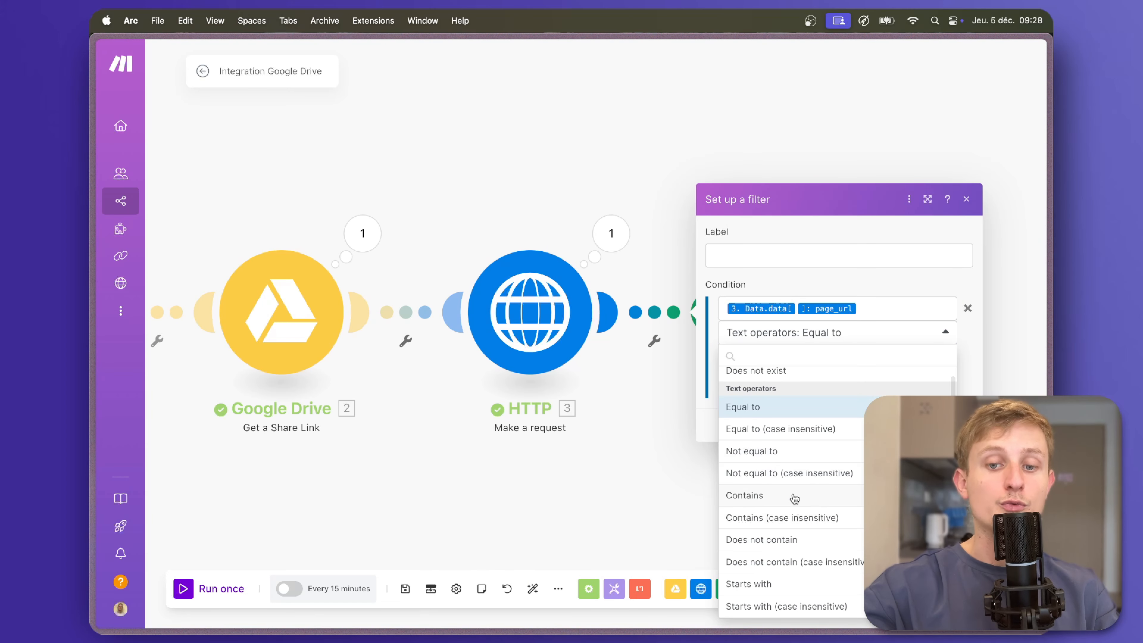
left_click(795, 497)
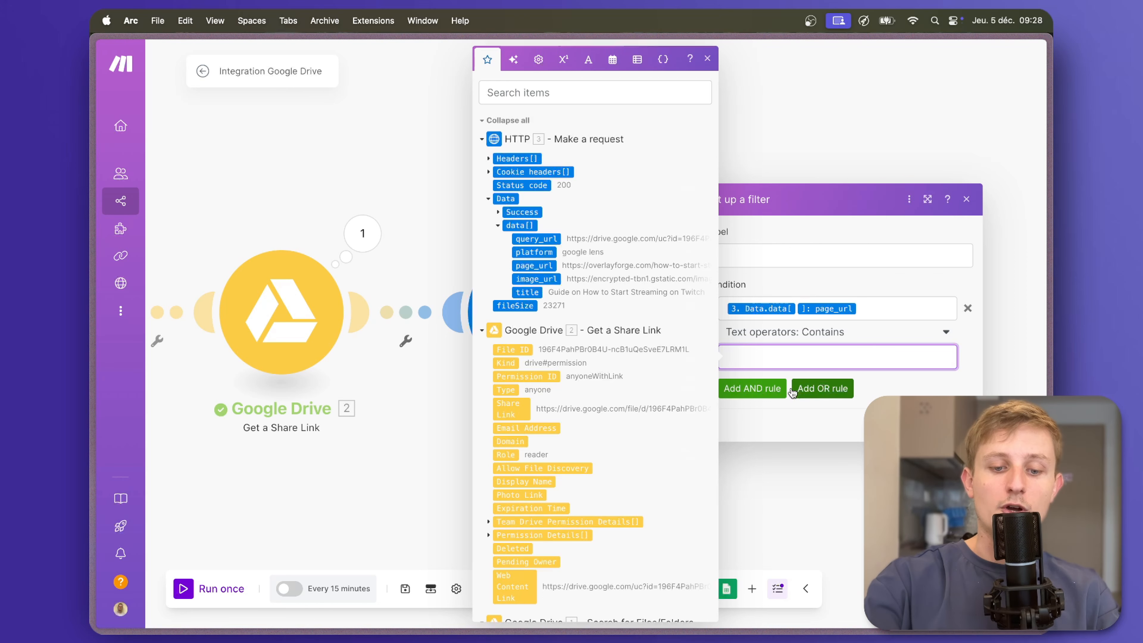
type("youtube.com")
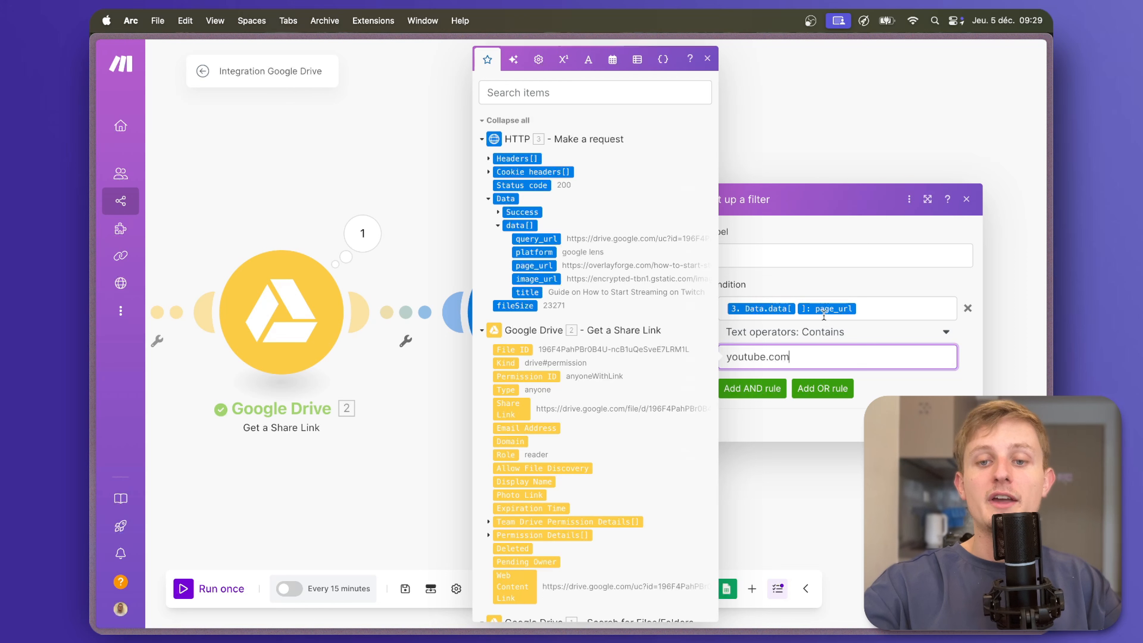
mouse_move(821, 311)
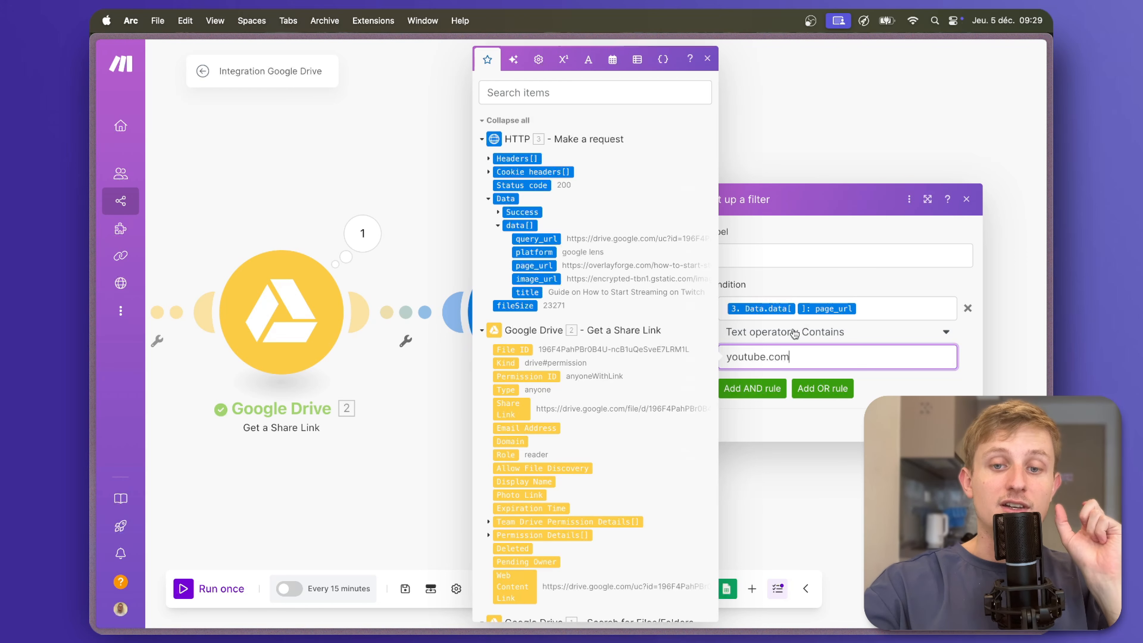
left_click_drag(797, 357, 696, 358)
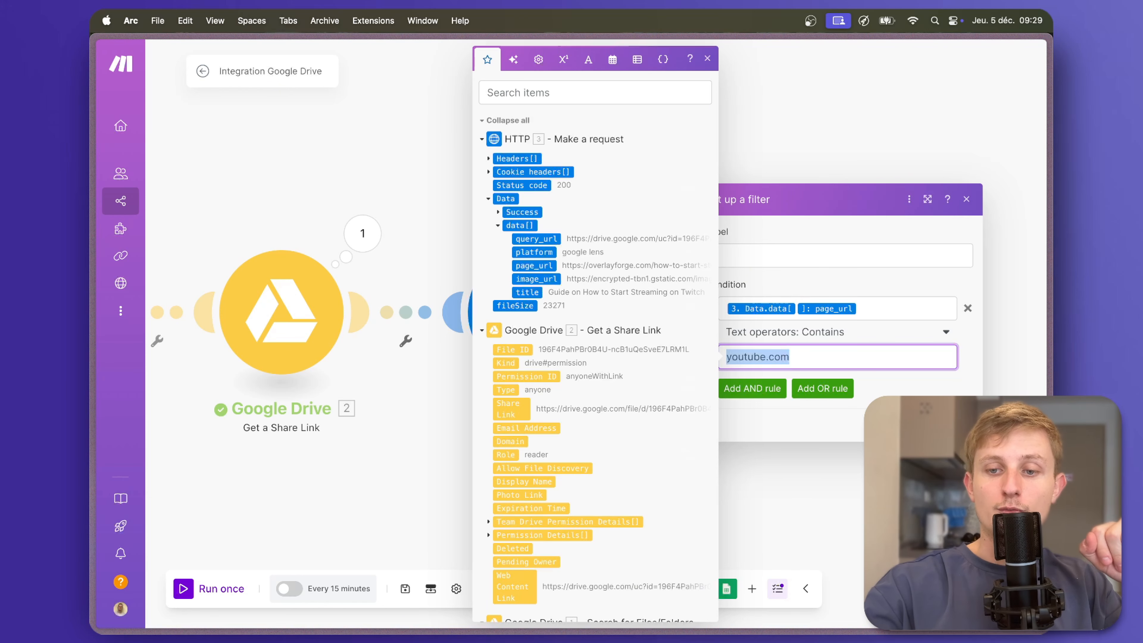
left_click(959, 425)
- Save the scenario and run it once
scroll(712, 488, "down", 3)
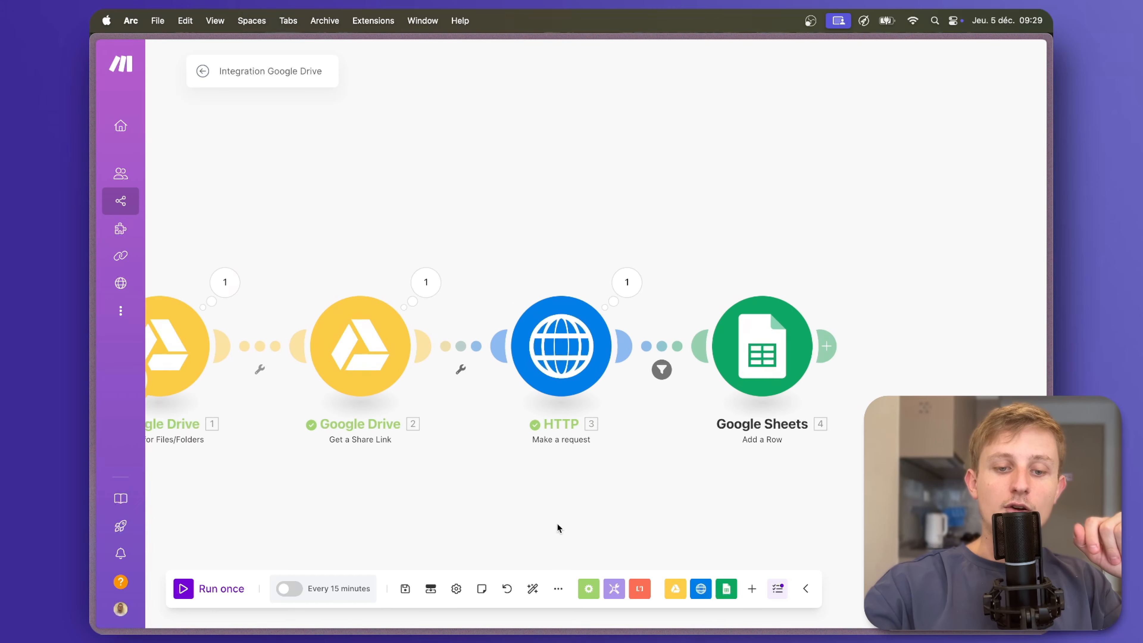
left_click_drag(557, 527, 624, 494)
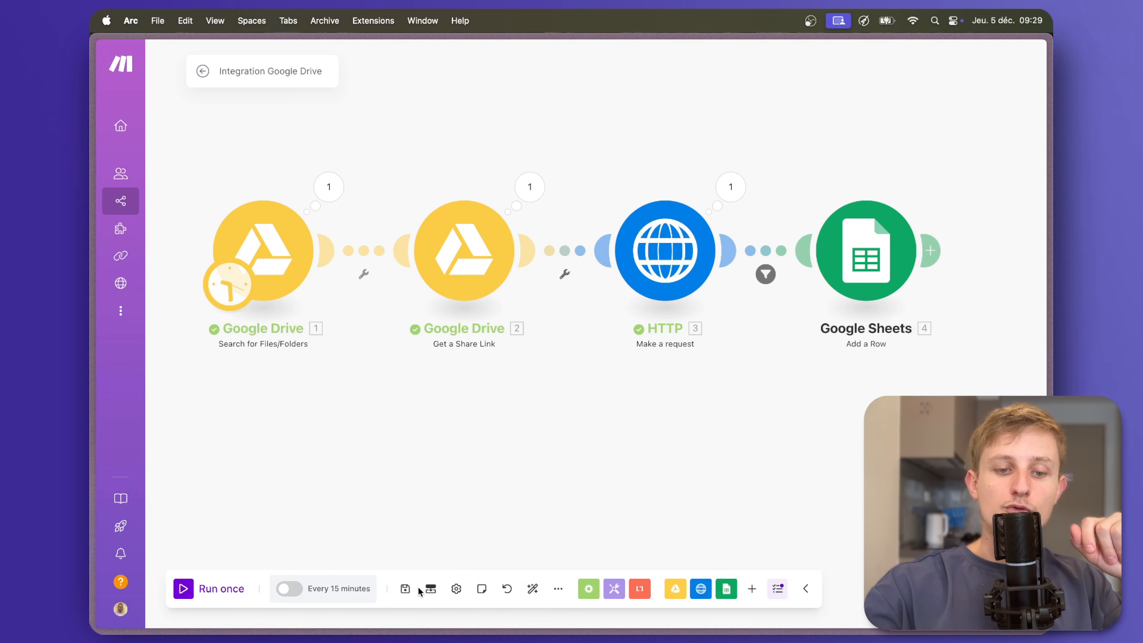
left_click(406, 590)
left_click(182, 590)
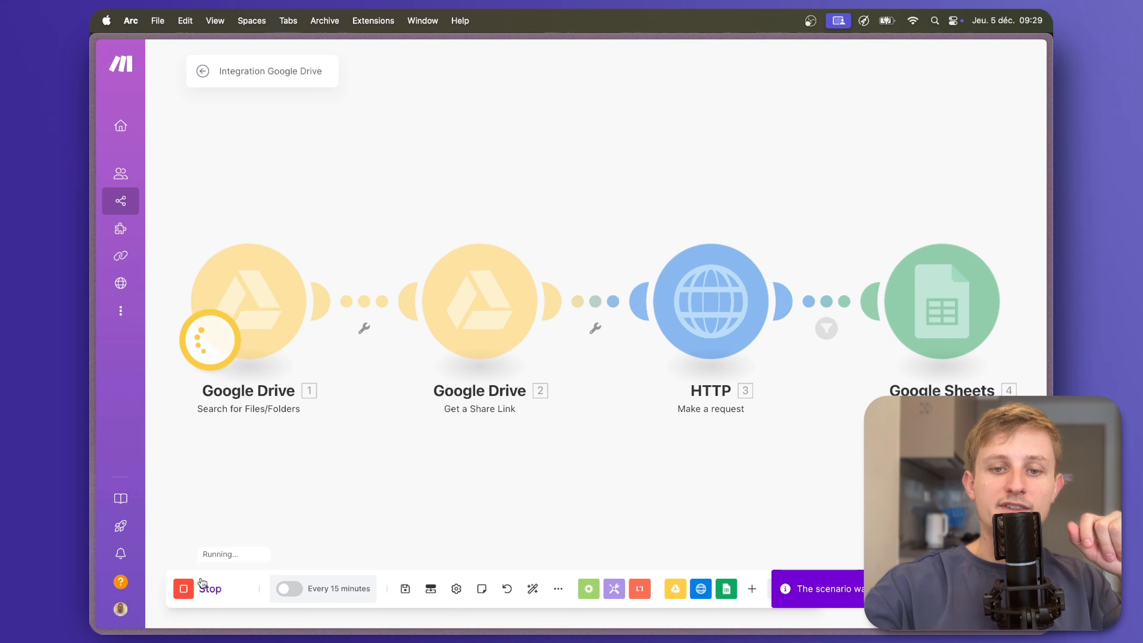
left_click_drag(509, 463, 595, 442)
scroll(590, 414, "down", 1)
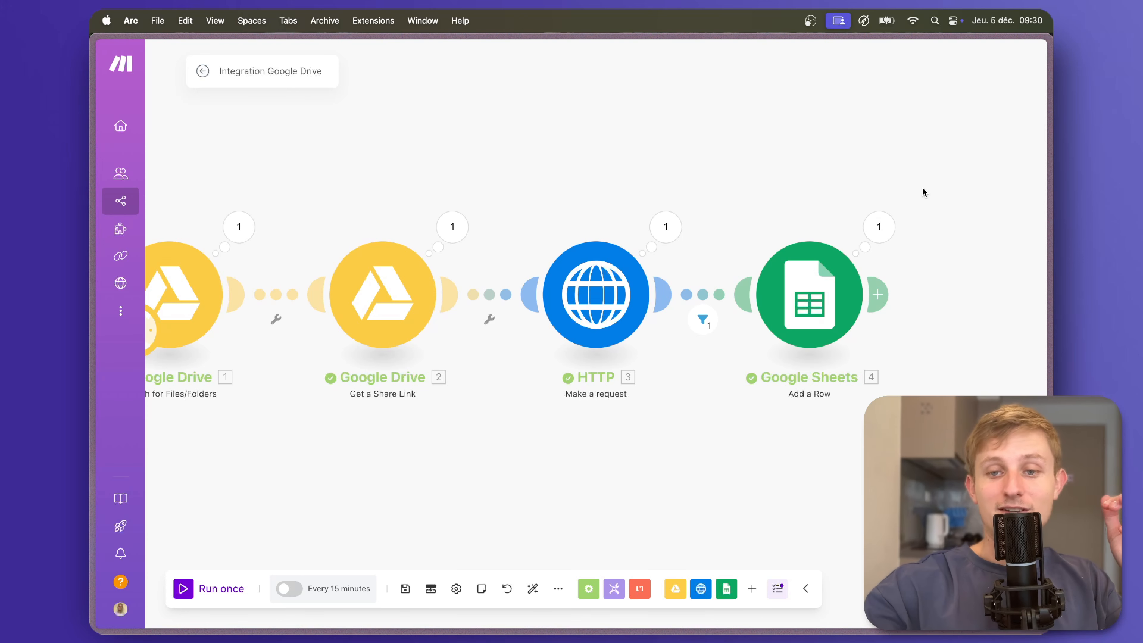
- Inspect the Google Sheets module's run output and check the added row in the Viewstats MrBeast spreadsheet
left_click(886, 247)
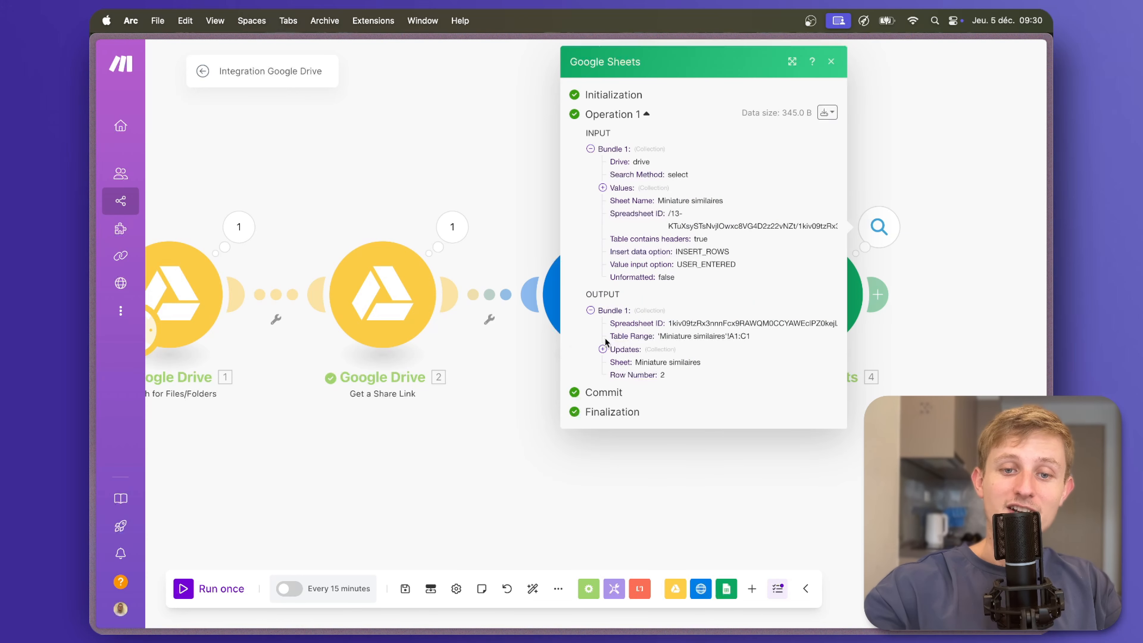
mouse_move(132, 276)
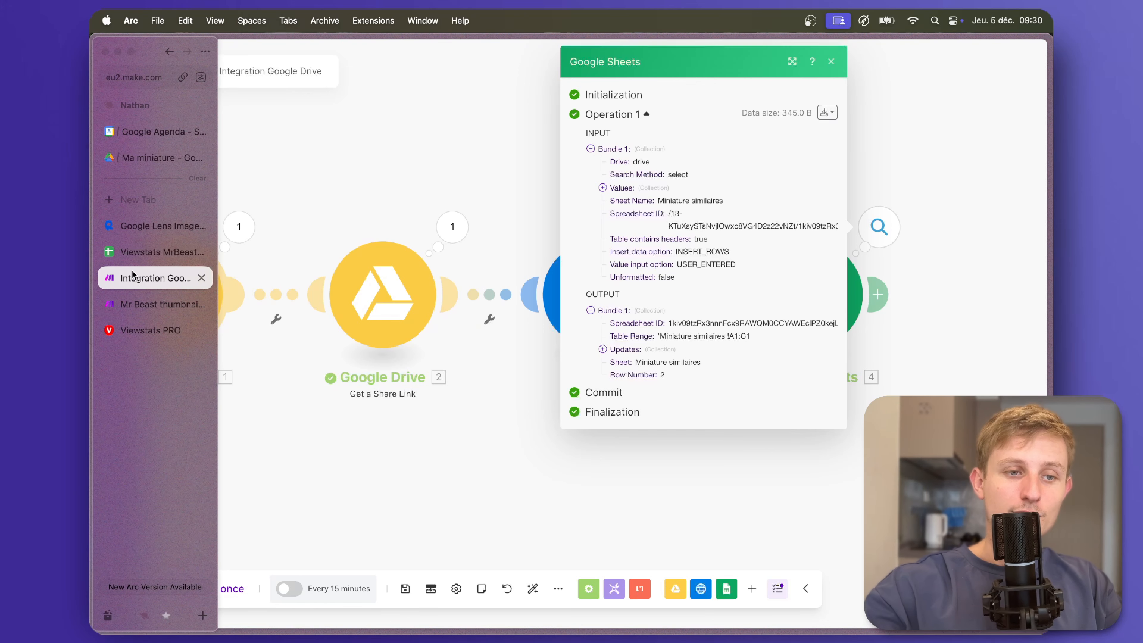
left_click(149, 257)
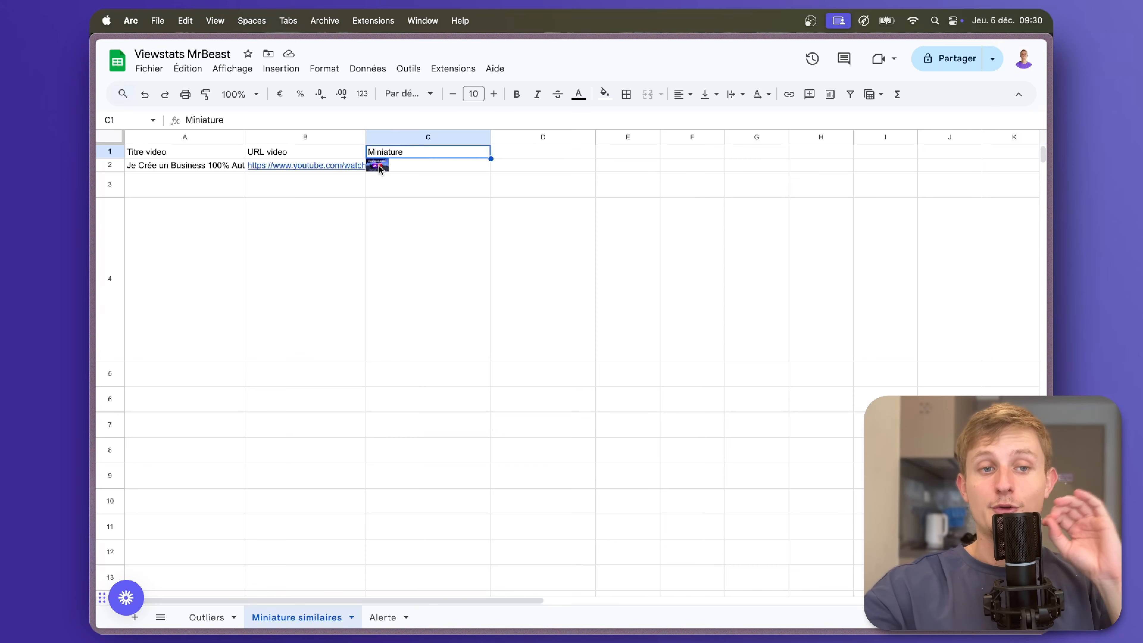
- Return to the Make scenario and insert an Iterator module between the HTTP and Google Sheets modules
mouse_move(94, 205)
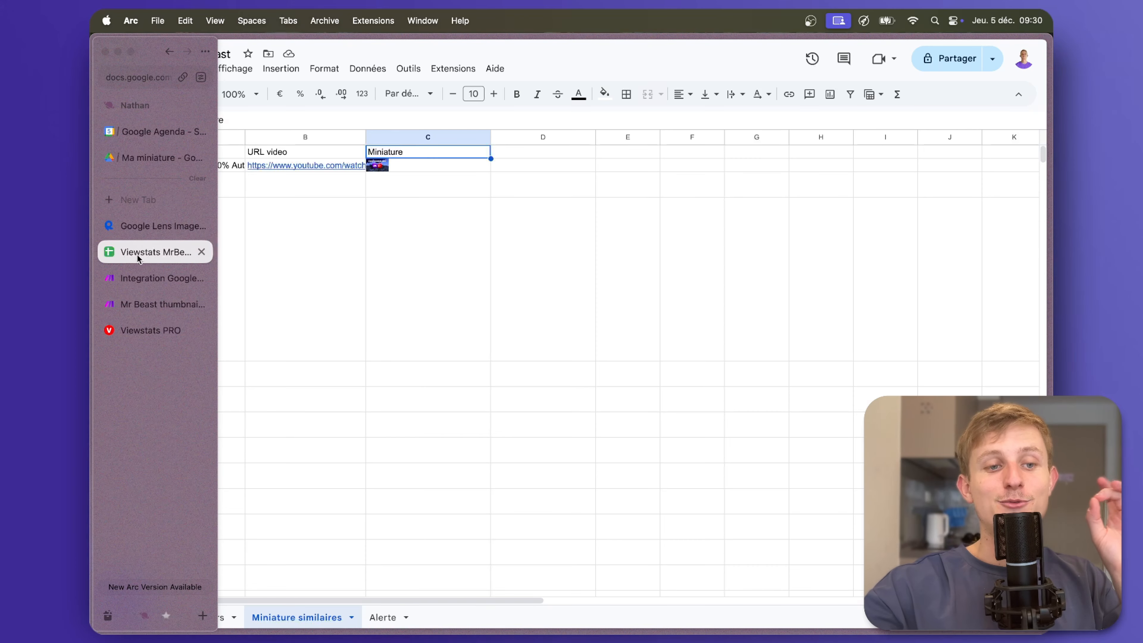
left_click(144, 279)
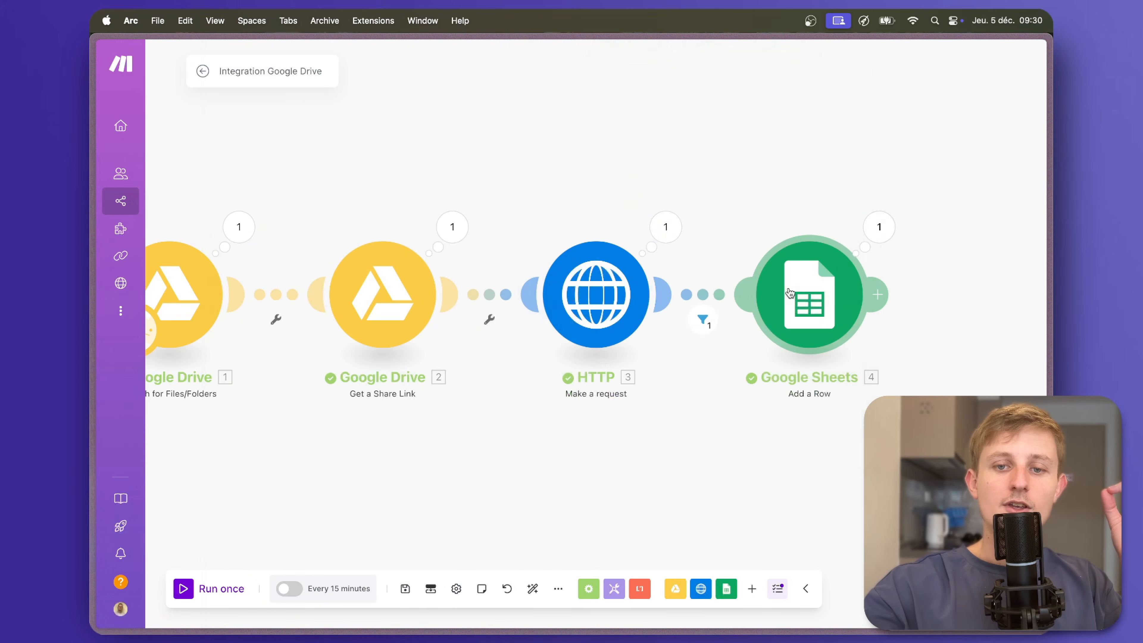
left_click_drag(790, 306, 912, 306)
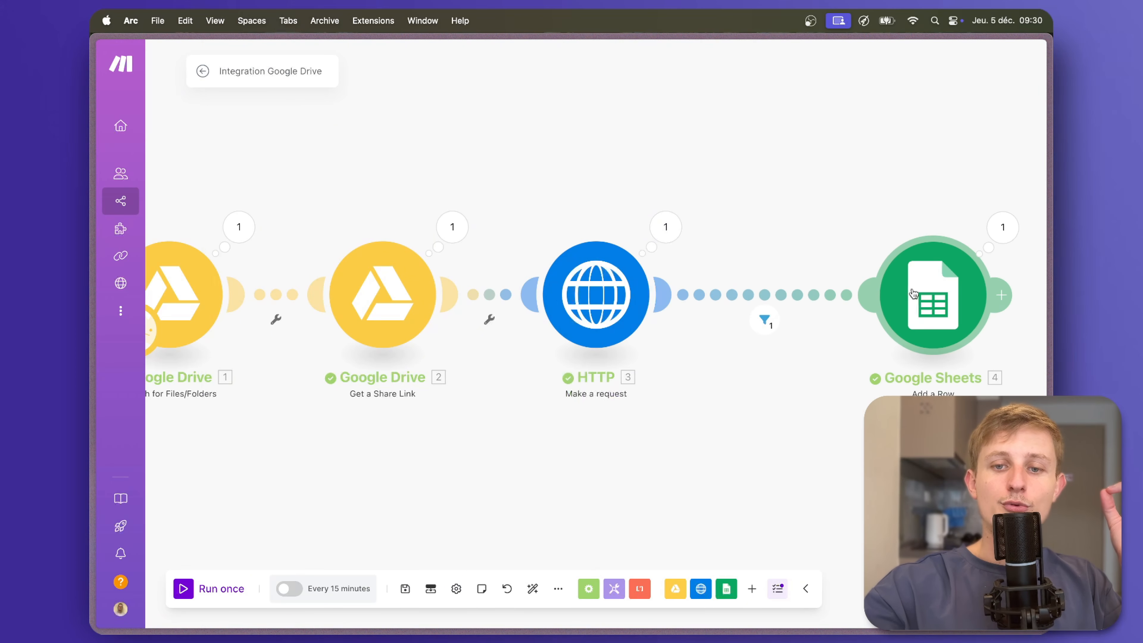
right_click(827, 297)
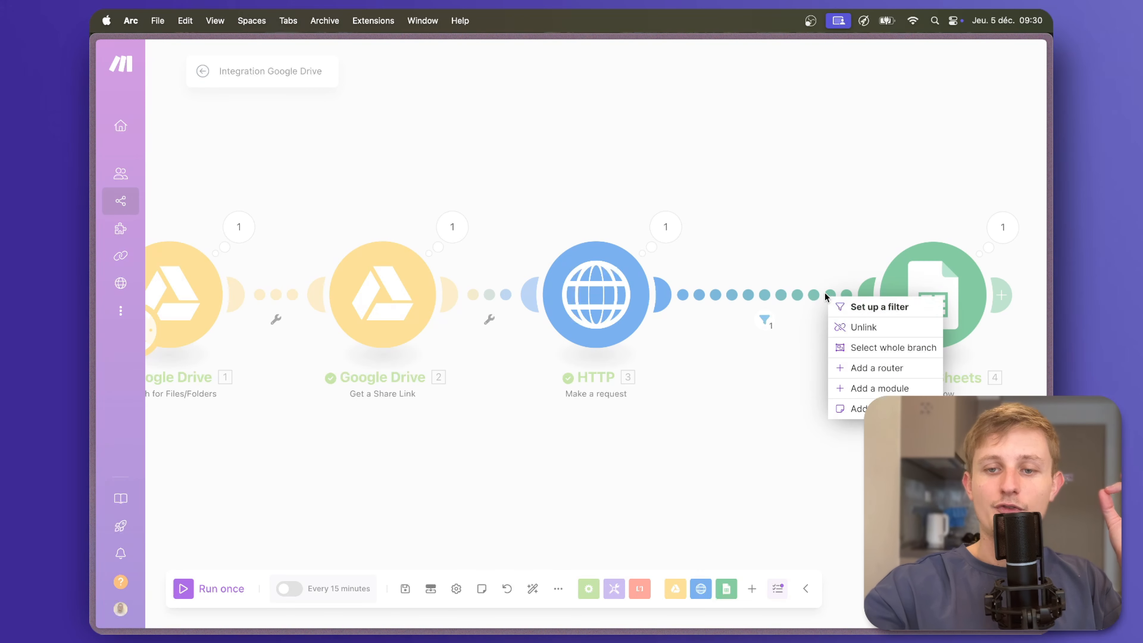
left_click(862, 388)
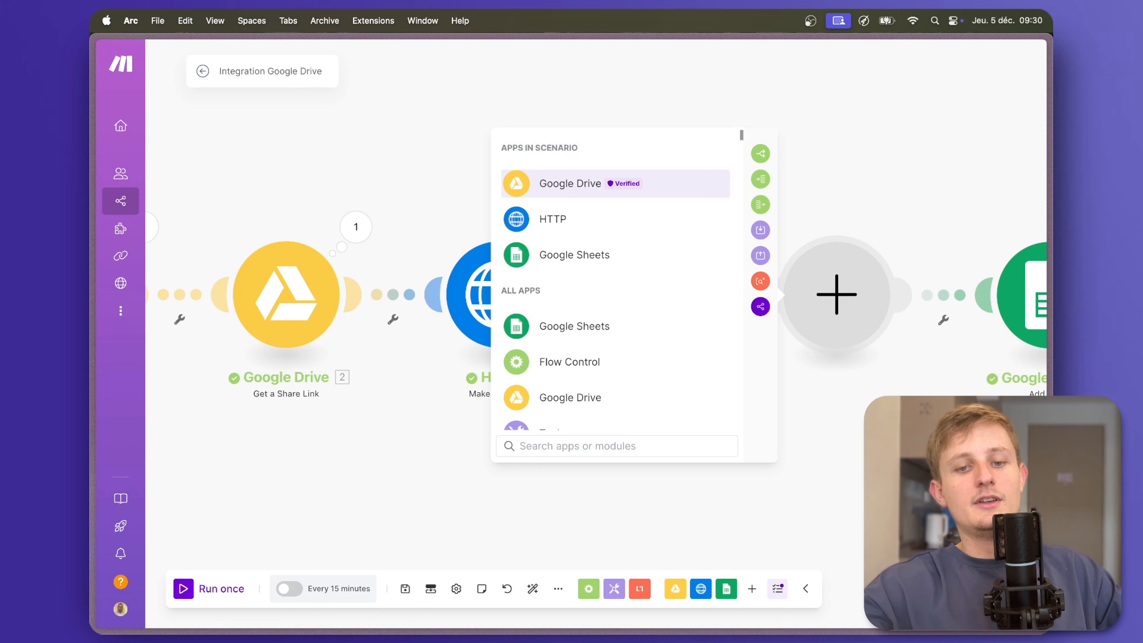
type("iter")
left_click(566, 183)
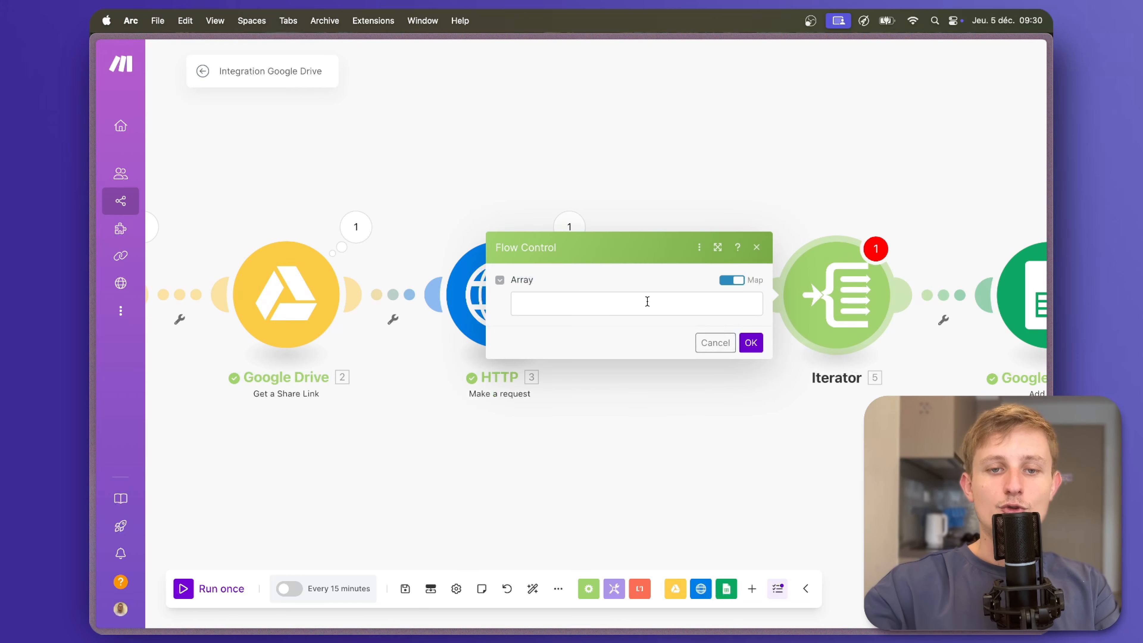
- Map the Iterator's array to data[] from the HTTP response
left_click(644, 303)
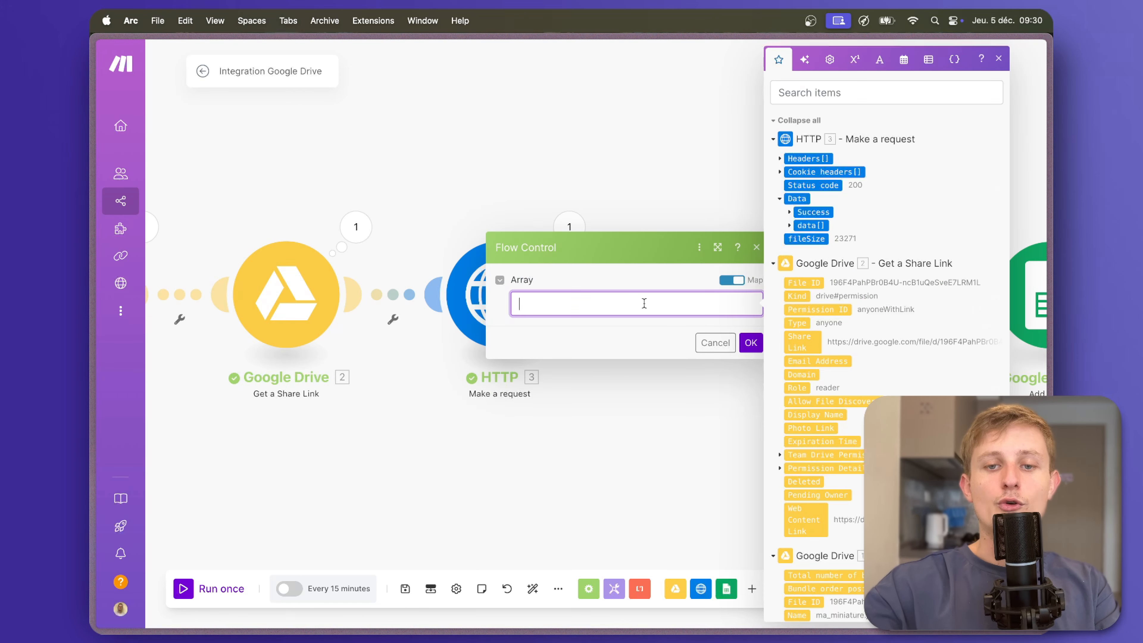
left_click(810, 225)
left_click(751, 342)
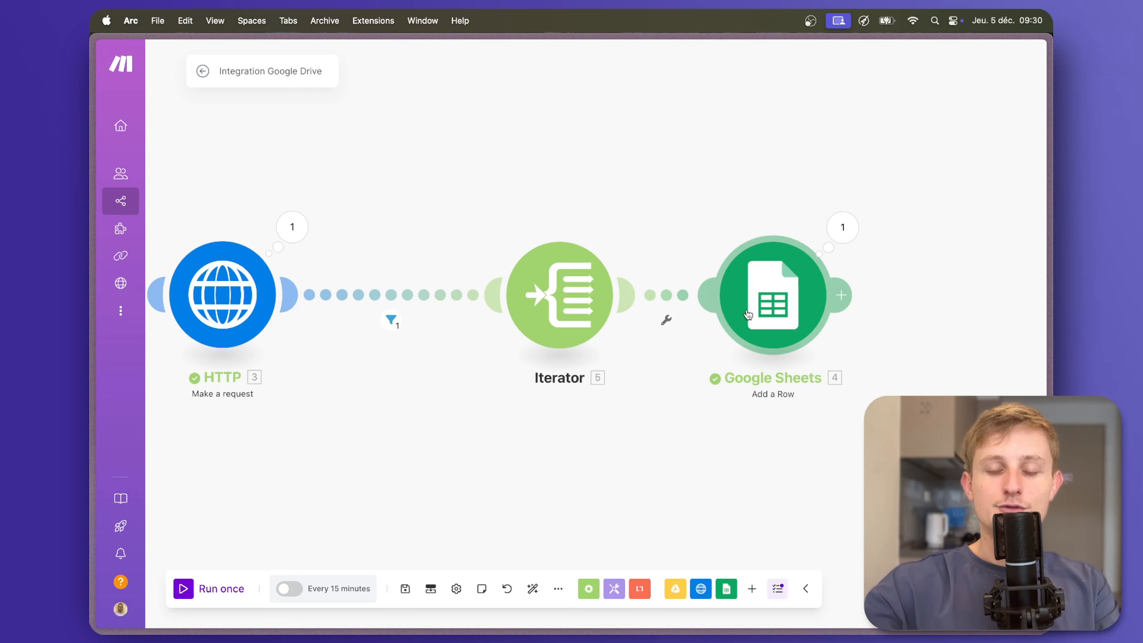
- Replace the Titre video (A) mapping in the Google Sheets module with the Iterator's title value
left_click(760, 310)
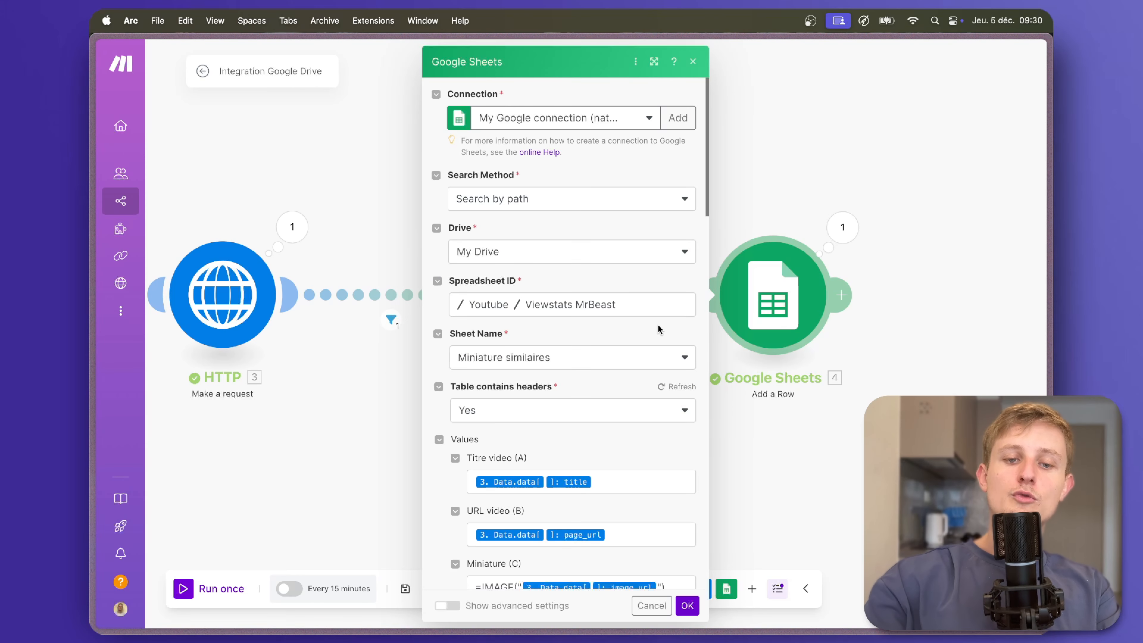
scroll(657, 330, "down", 3)
left_click(639, 361)
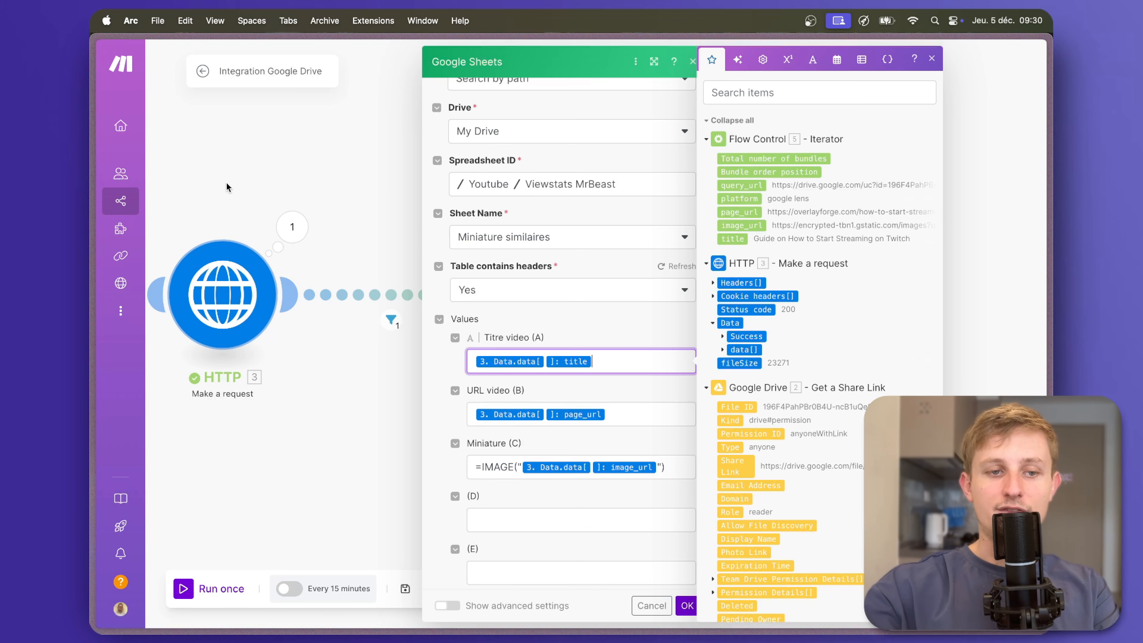
key("BackSpace")
key("BackSpace")
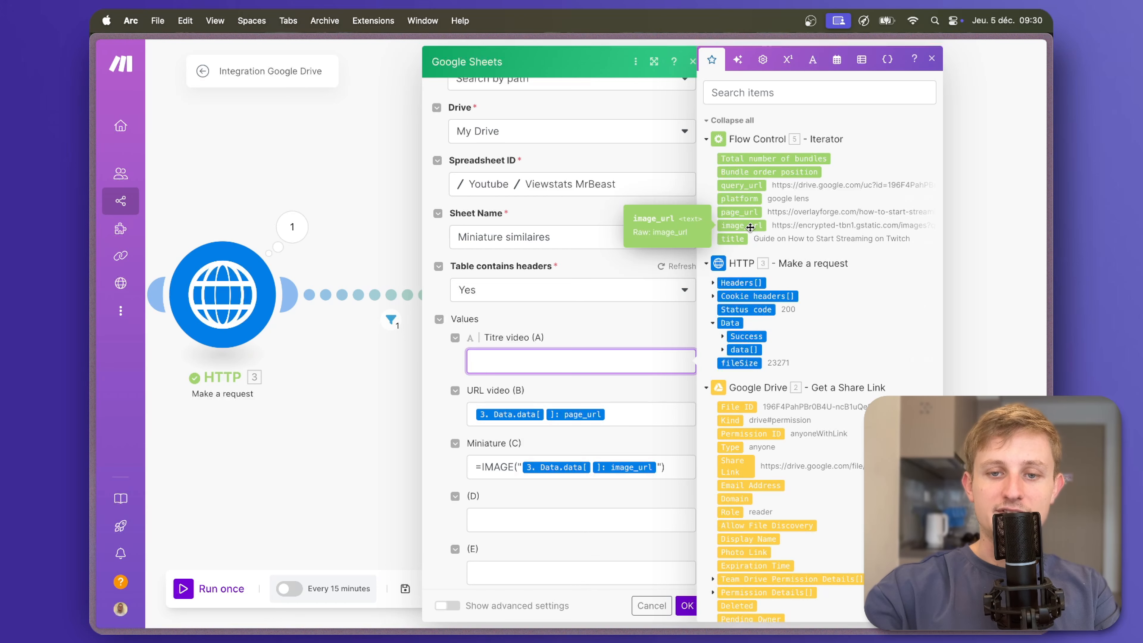
left_click(733, 239)
- Replace the URL video (B) mapping with the Iterator's page_url value
left_click(630, 414)
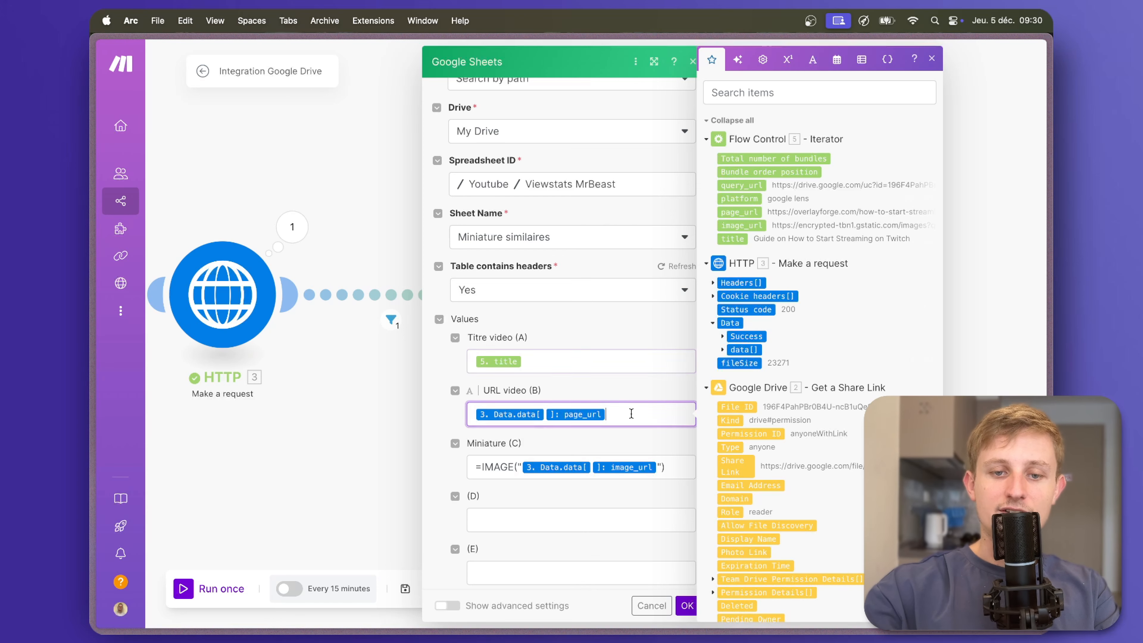
key("BackSpace")
key("BackSpace")
left_click(740, 212)
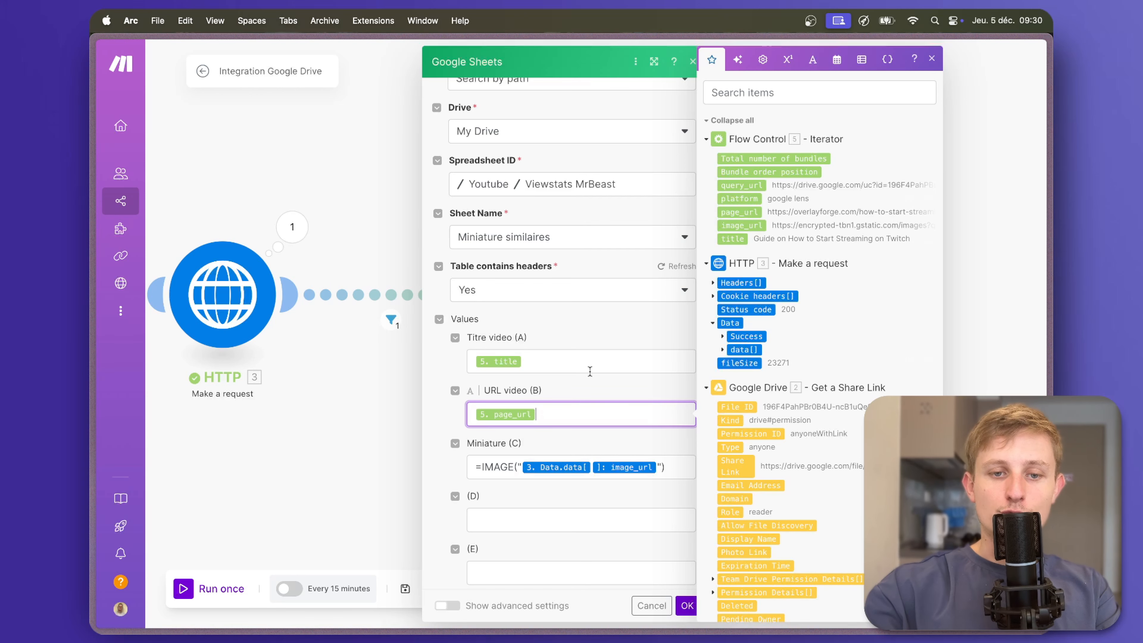
- Replace the value inside the Miniature (C) IMAGE formula with the Iterator's image_url and confirm the module settings
scroll(653, 414, "down", 1)
left_click(658, 434)
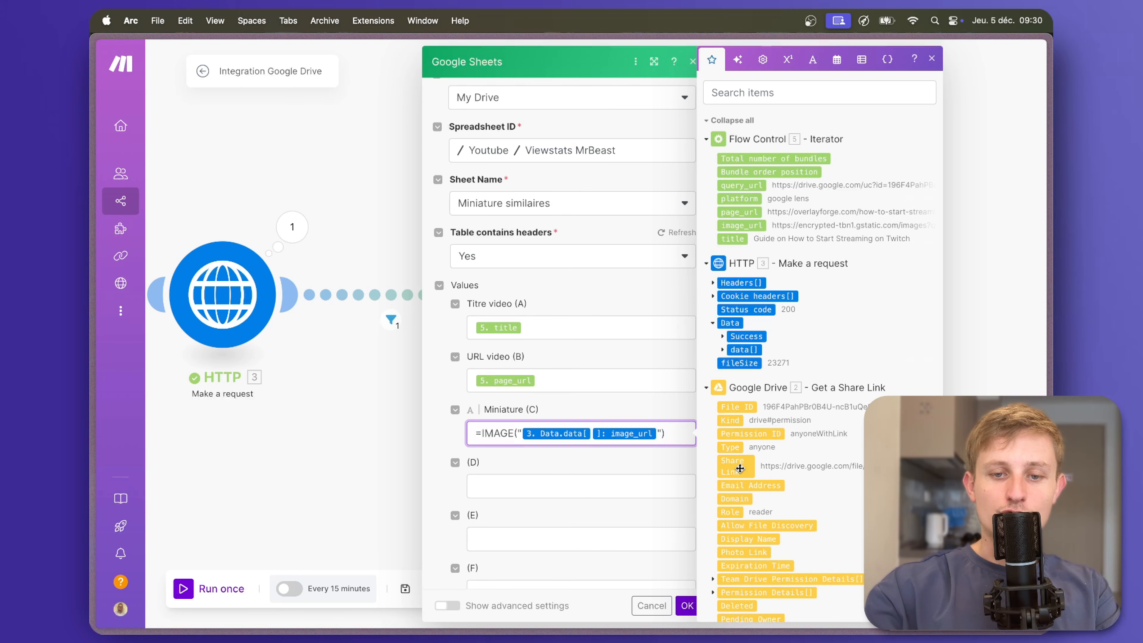
key("BackSpace")
key("BackSpace")
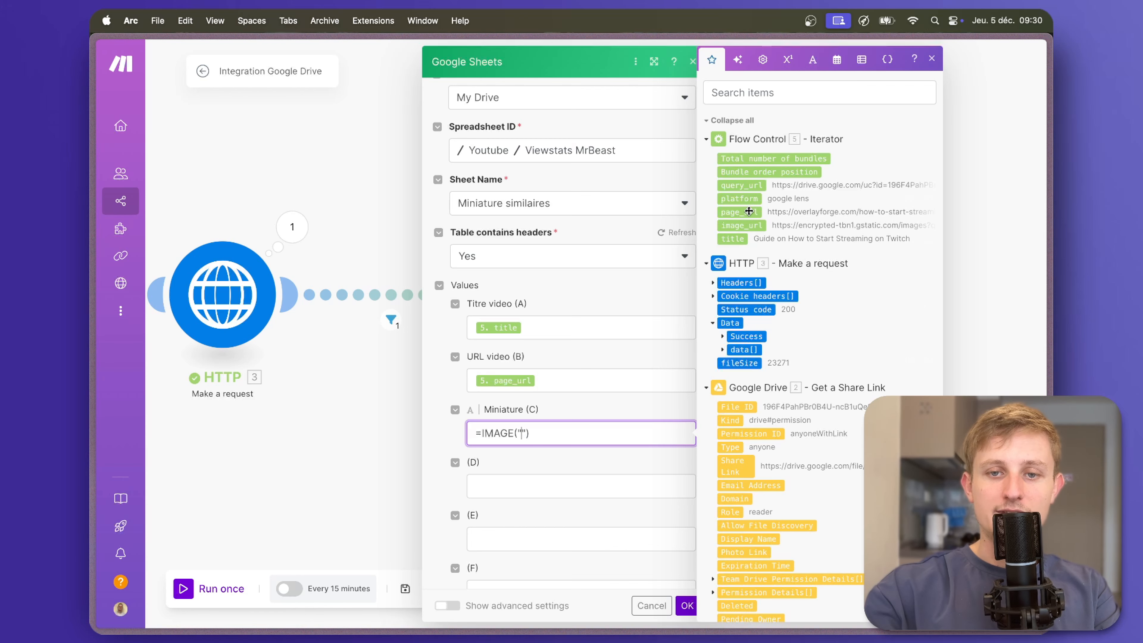
left_click(746, 223)
left_click(686, 605)
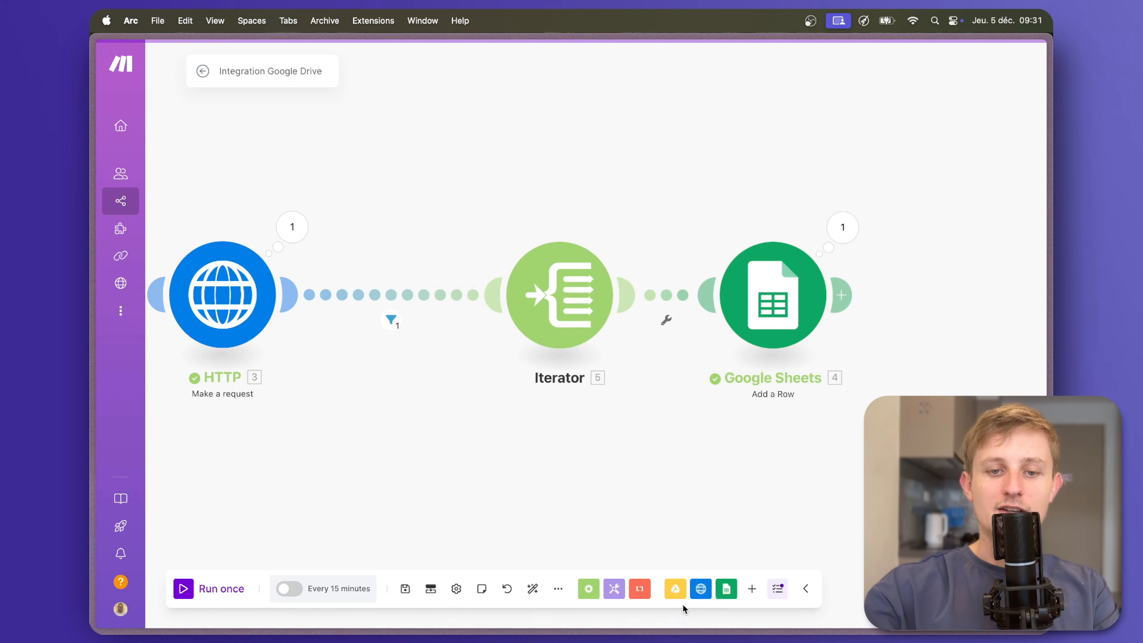
- Auto-align the scenario's modules and run the scenario once
left_click(532, 589)
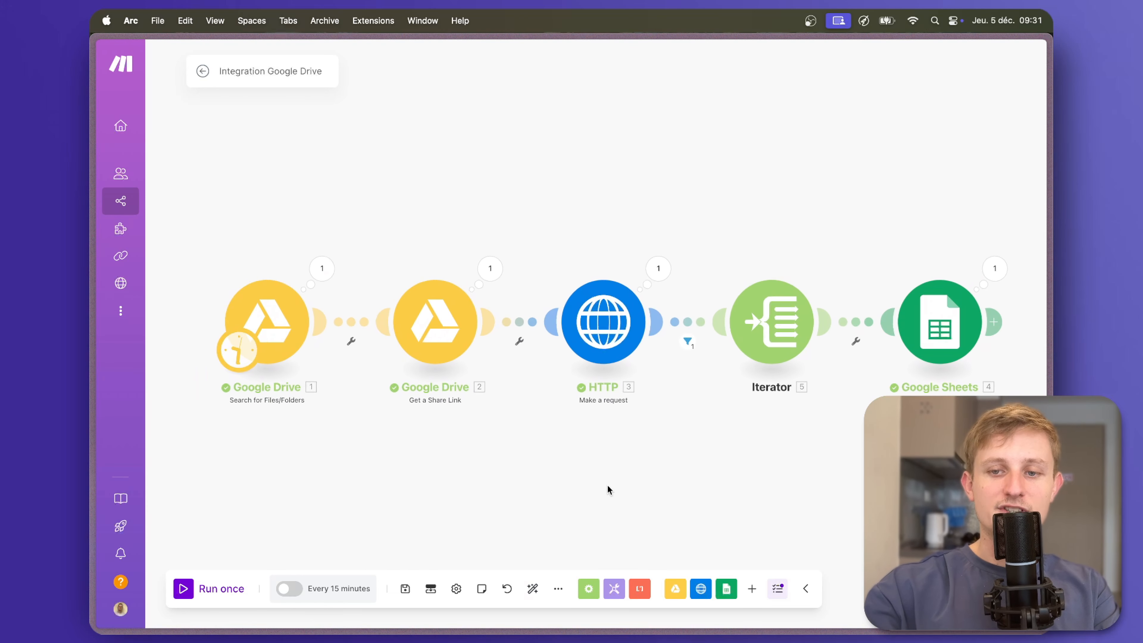
left_click(183, 590)
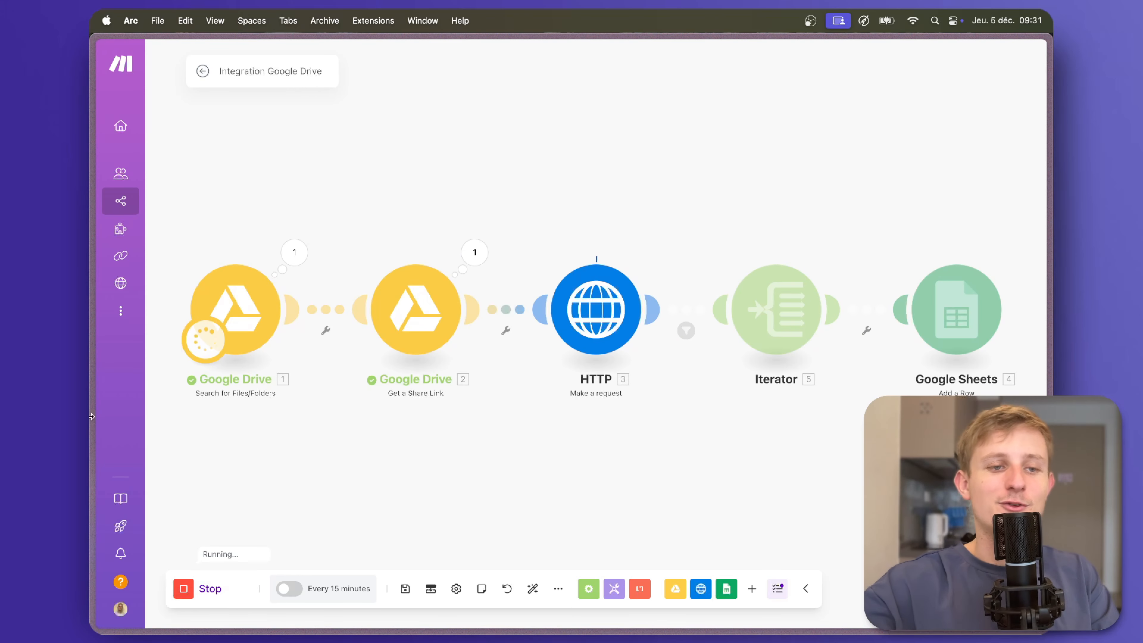
- Switch to the Viewstats MrBeast spreadsheet and widen the URL video column in the Miniature similaires sheet
mouse_move(92, 270)
left_click(198, 251)
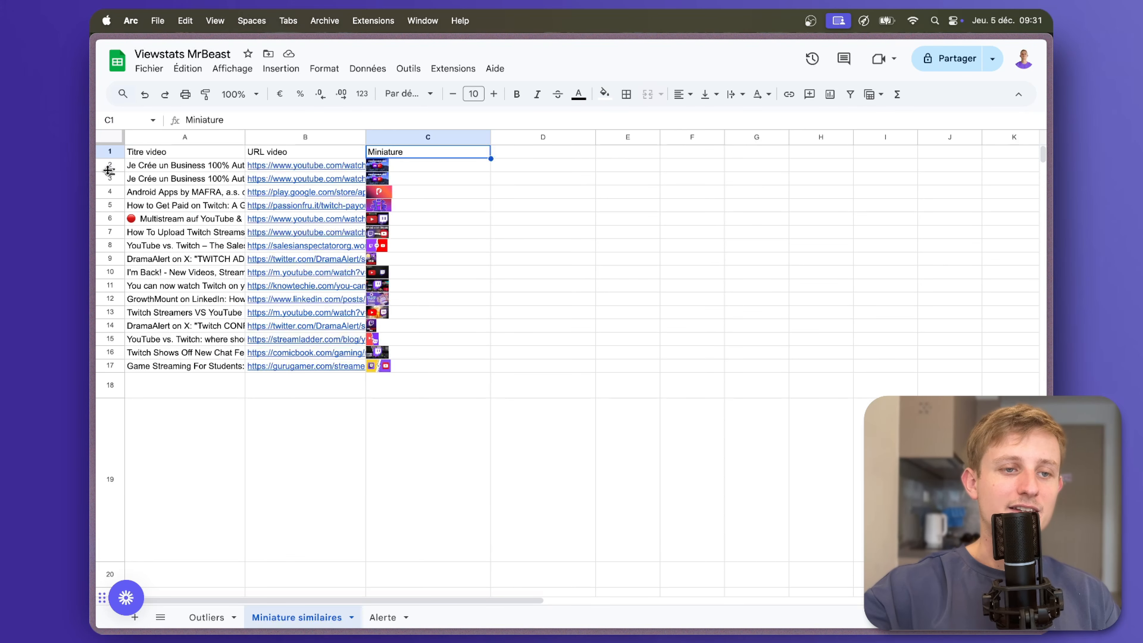
left_click_drag(111, 172, 111, 222)
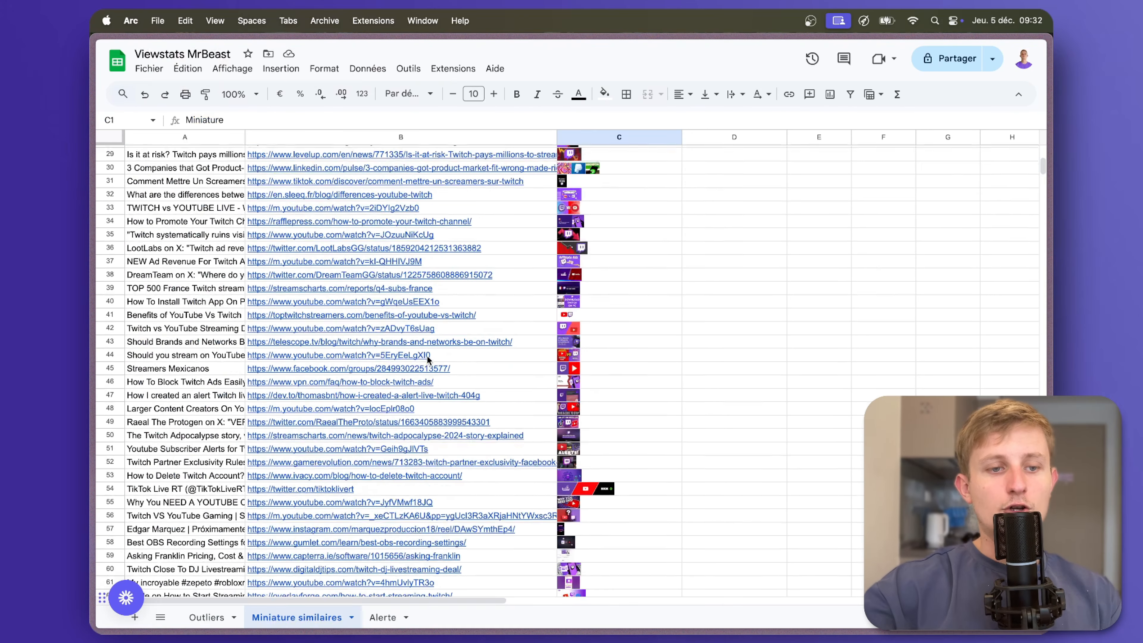
- Examine the collected links in the URL video column and preview the YouTube link in cell B37
scroll(427, 358, "up", 10)
scroll(427, 358, "down", 2)
scroll(428, 358, "down", 5)
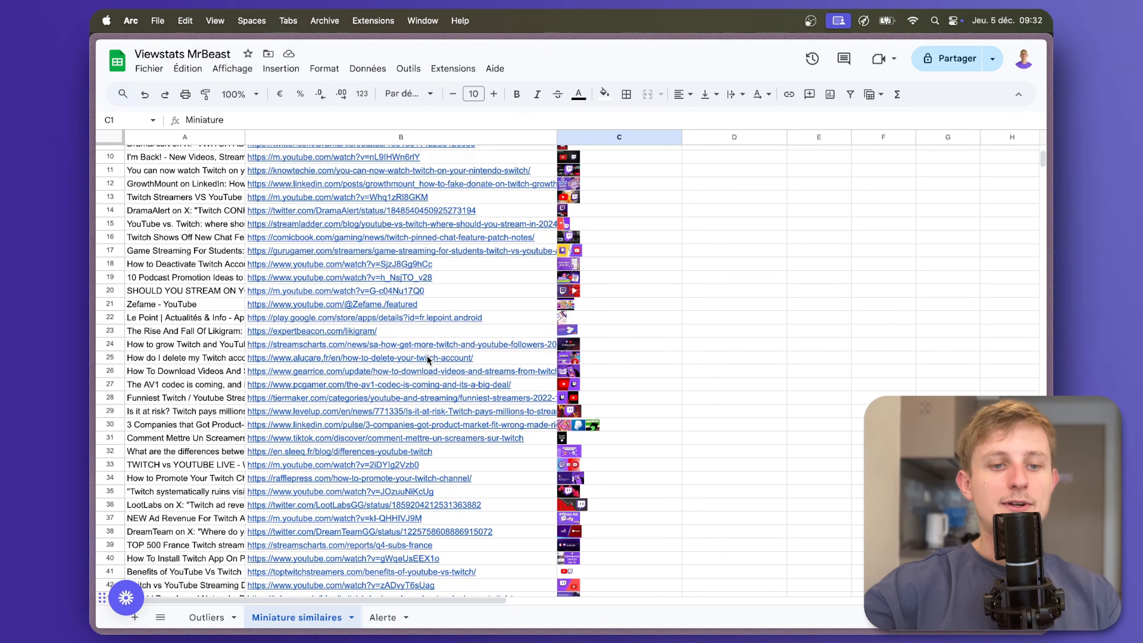
scroll(427, 359, "down", 3)
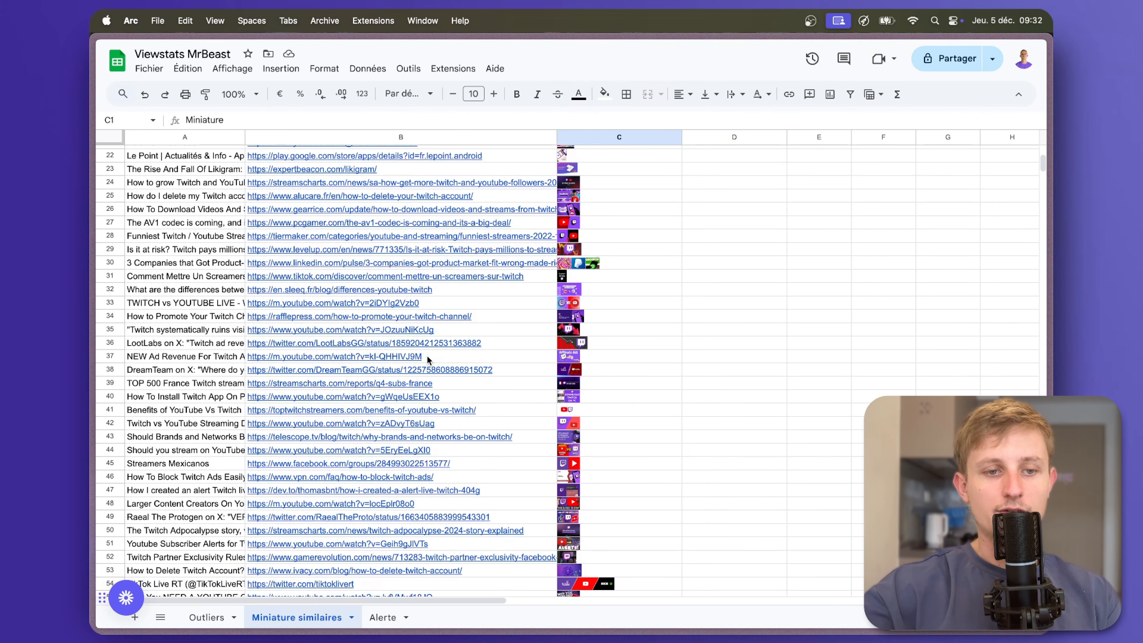
left_click(354, 358)
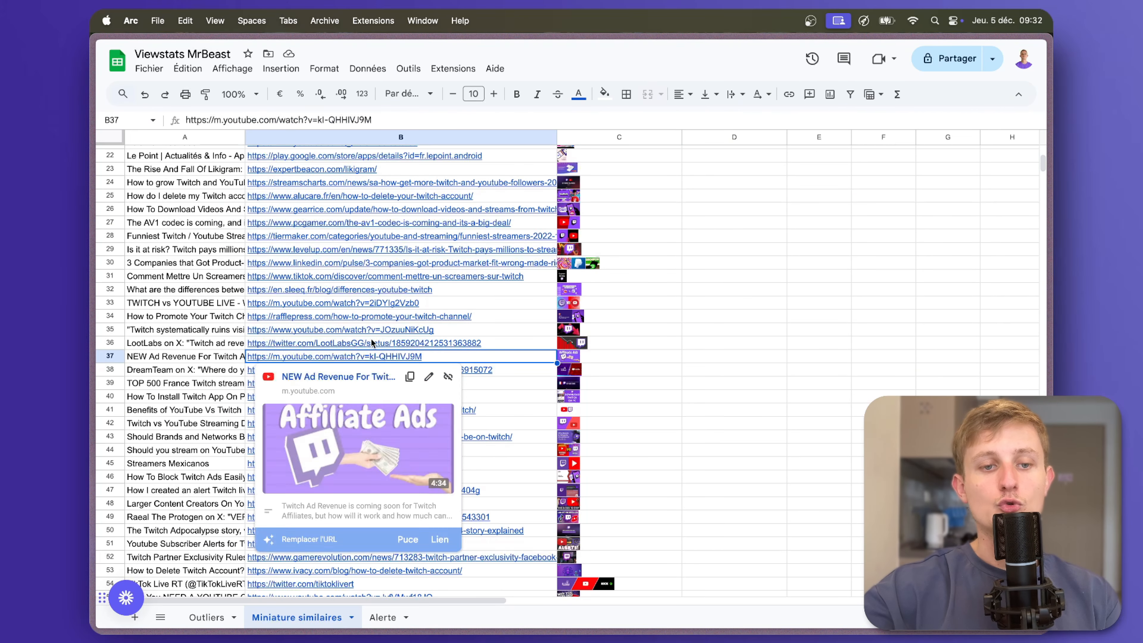
- Preview the non-YouTube links in cells B36, B34 and B30 of the URL video column
left_click(324, 343)
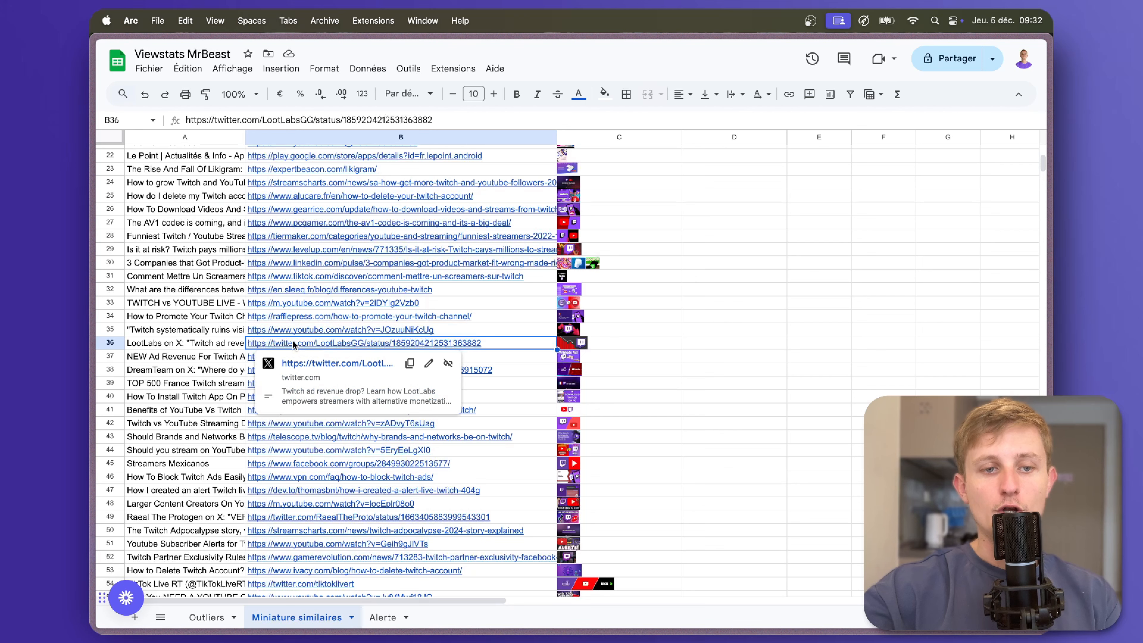
left_click(298, 318)
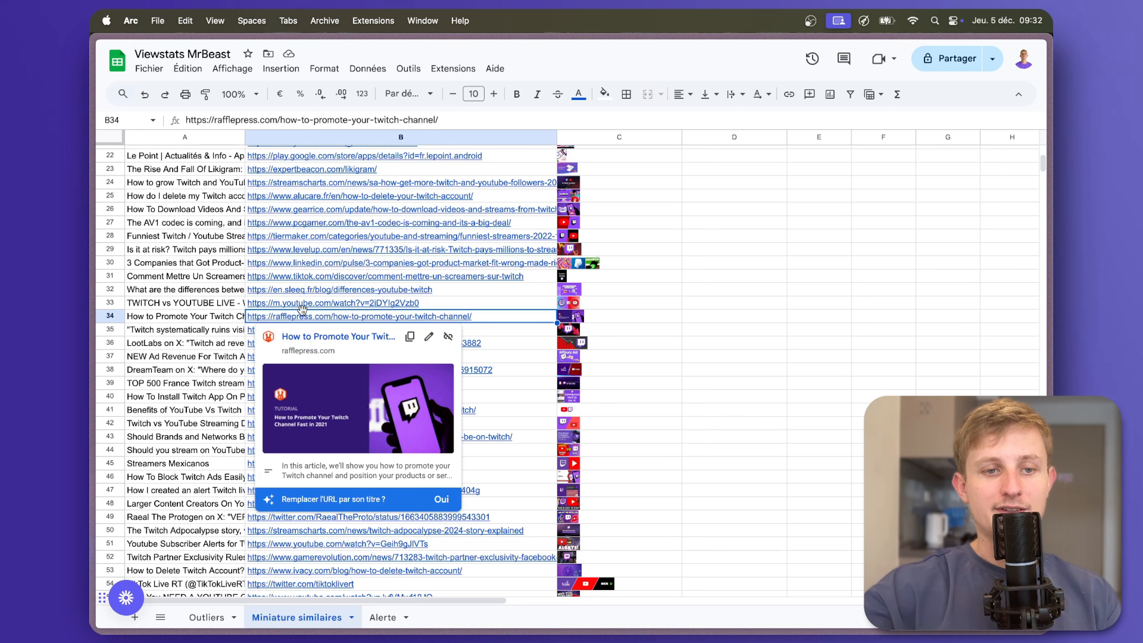
left_click(313, 276)
left_click(315, 264)
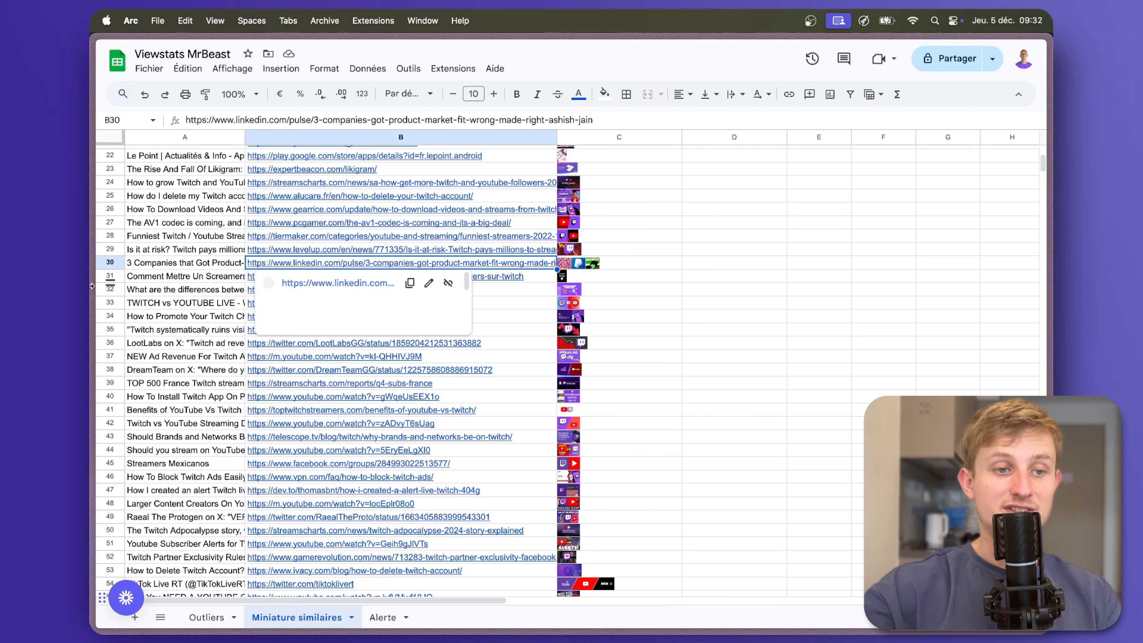
- Switch to the Integration Google Drive scenario in Make and inspect how the filter between HTTP and the Iterator evaluated its bundle
mouse_move(91, 286)
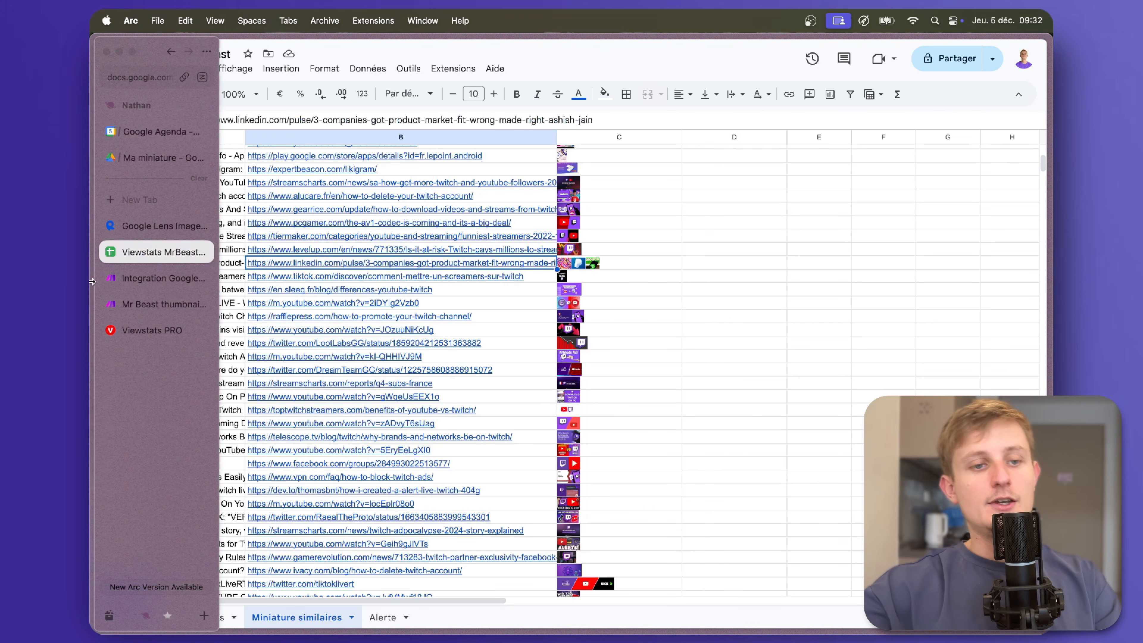
left_click(163, 278)
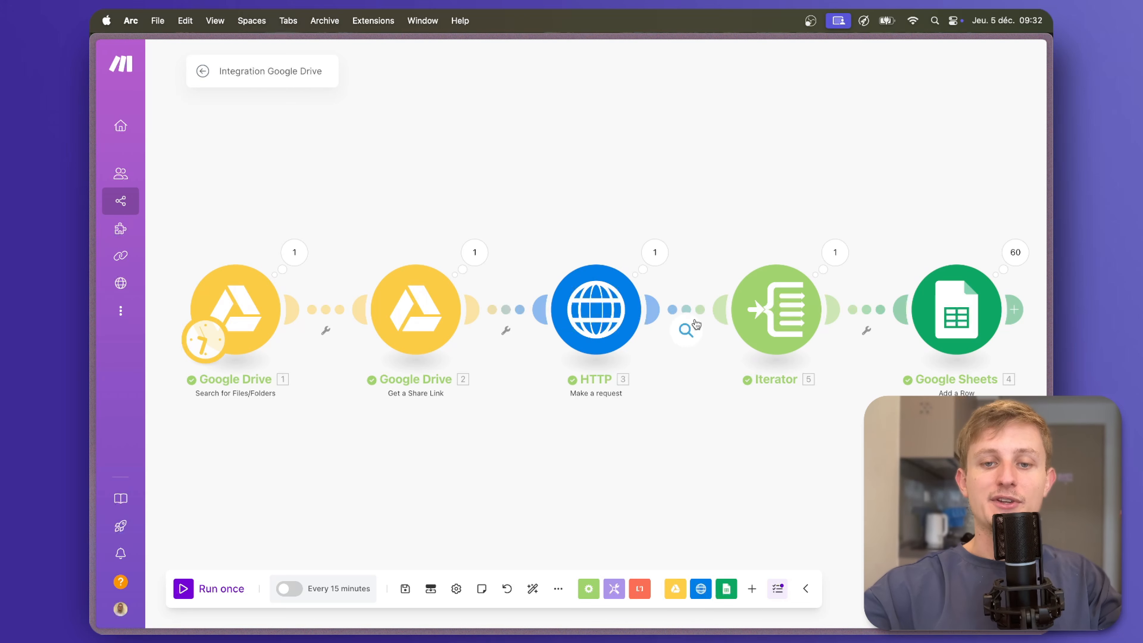
left_click(685, 330)
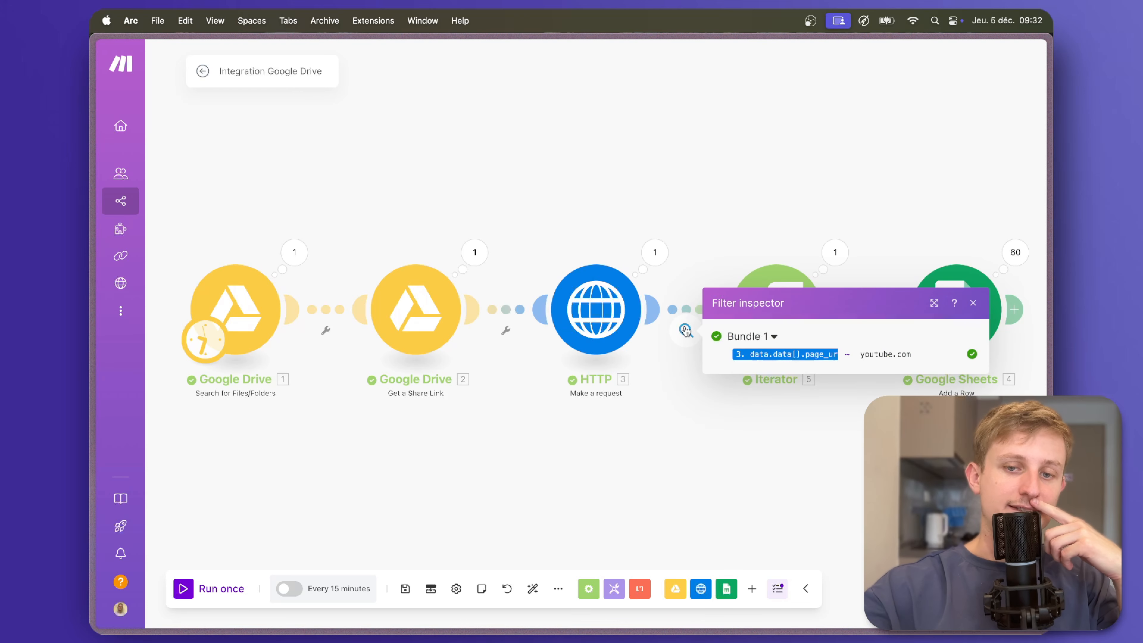
mouse_move(741, 356)
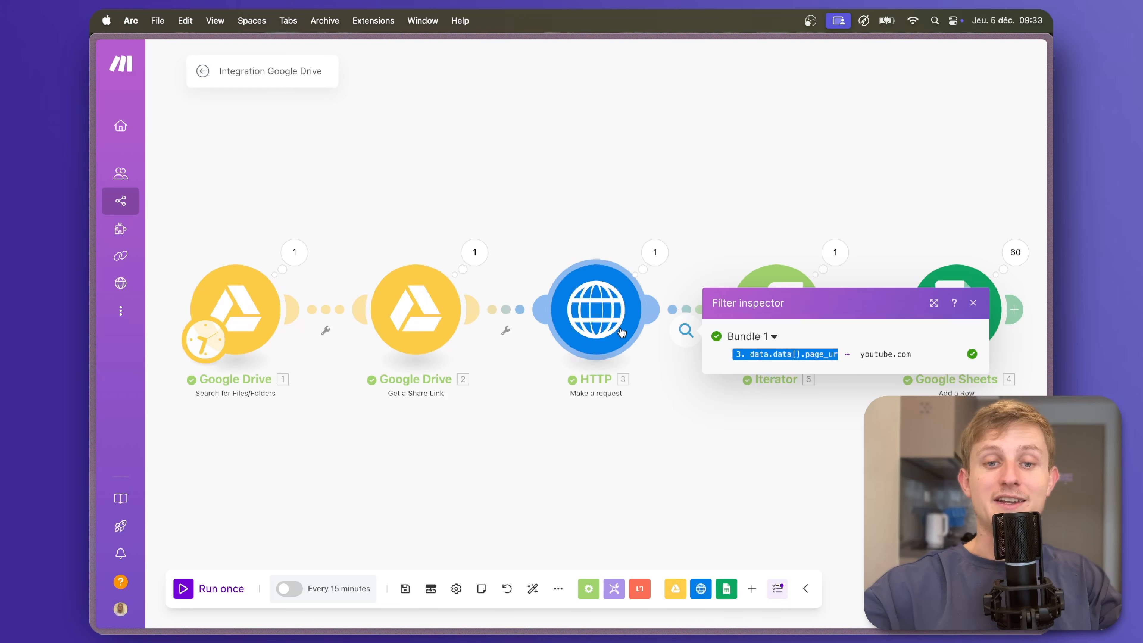
left_click(681, 423)
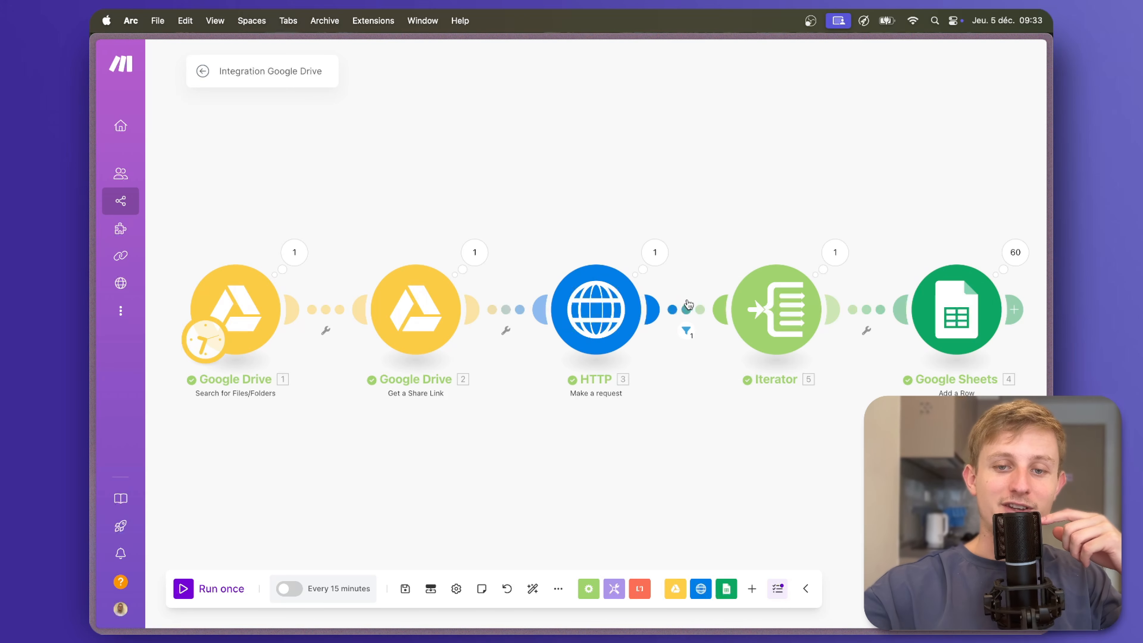
- Remove the page_url condition from the filter between the HTTP and Iterator modules and confirm
left_click(688, 311)
left_click(704, 320)
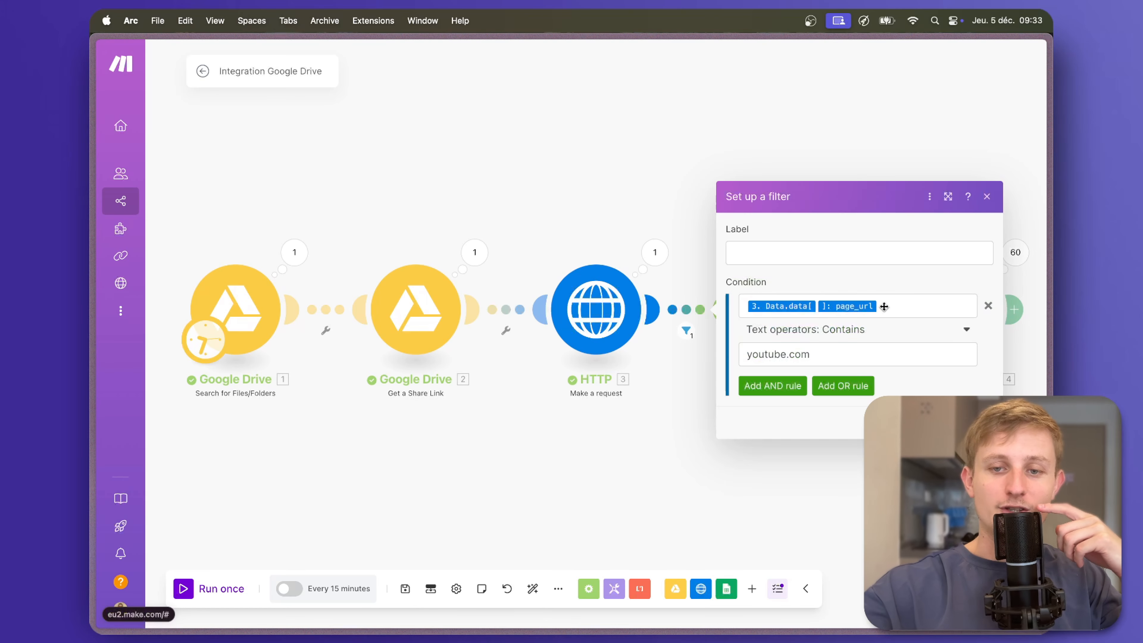
left_click(987, 307)
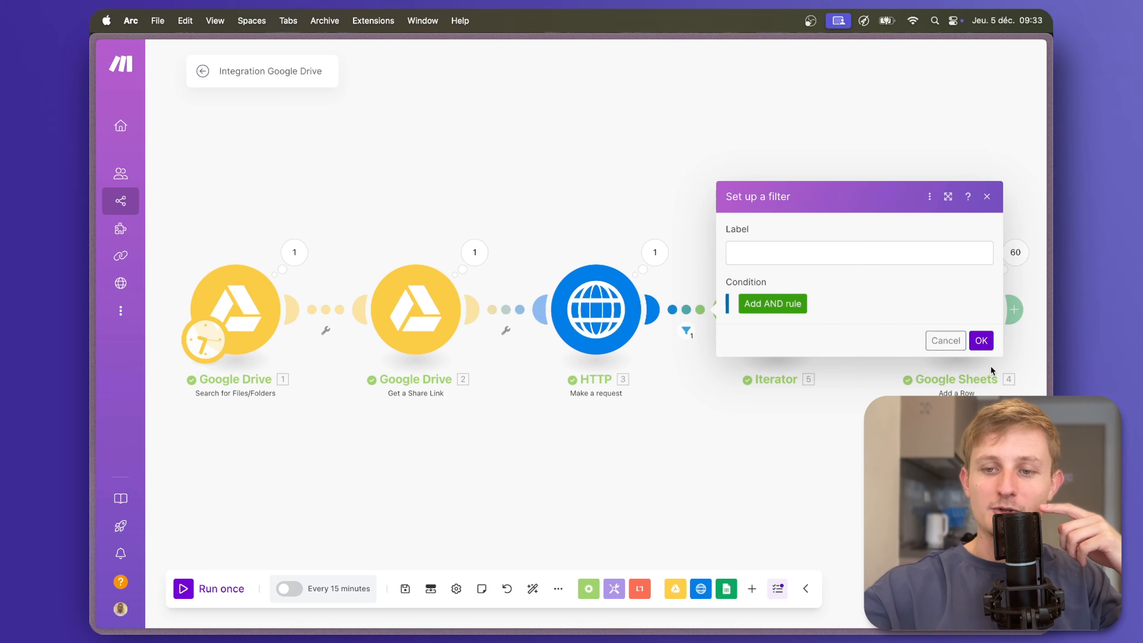
left_click(981, 338)
- Add a filter between the Iterator and Google Sheets requiring the Iterator's page_url to contain "youtu", and save the scenario
left_click(865, 332)
left_click(870, 340)
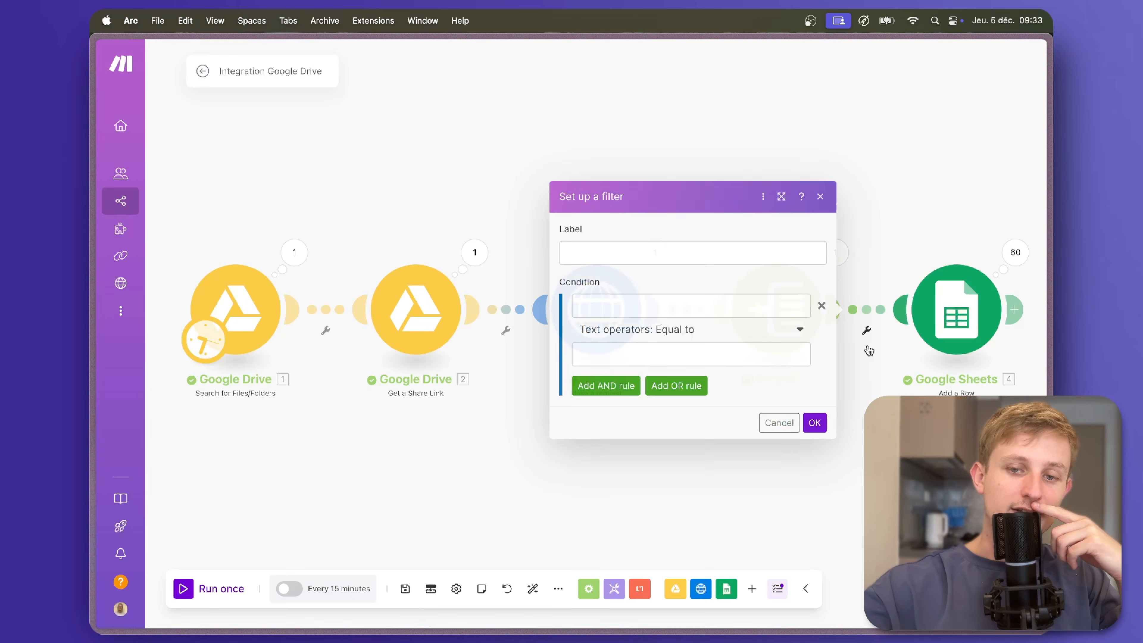
left_click(763, 305)
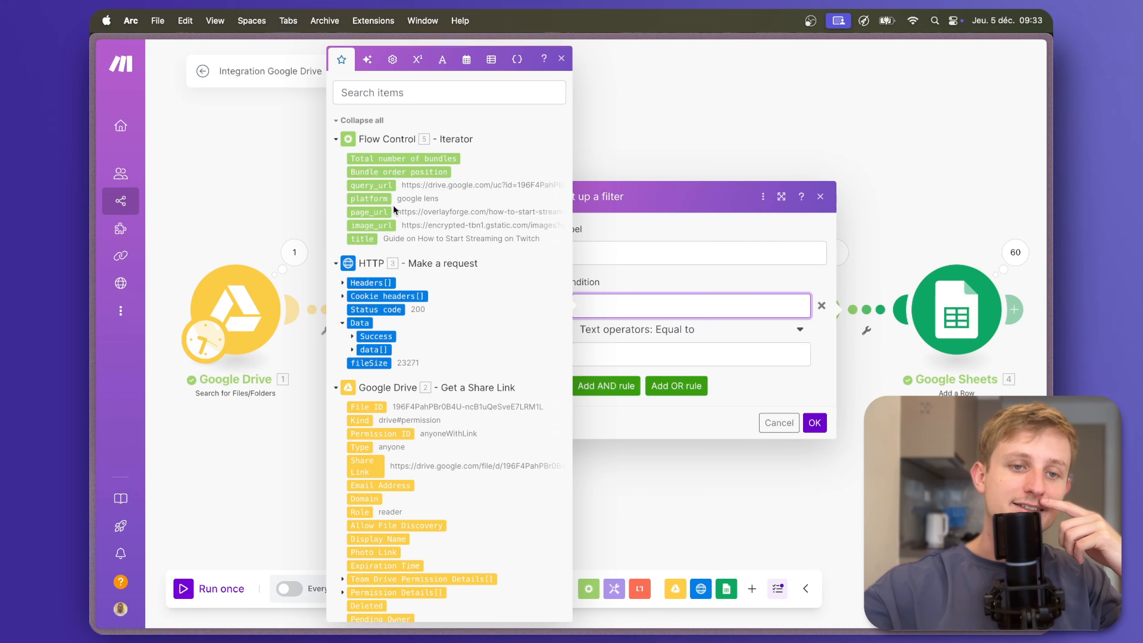
left_click(377, 212)
left_click(690, 331)
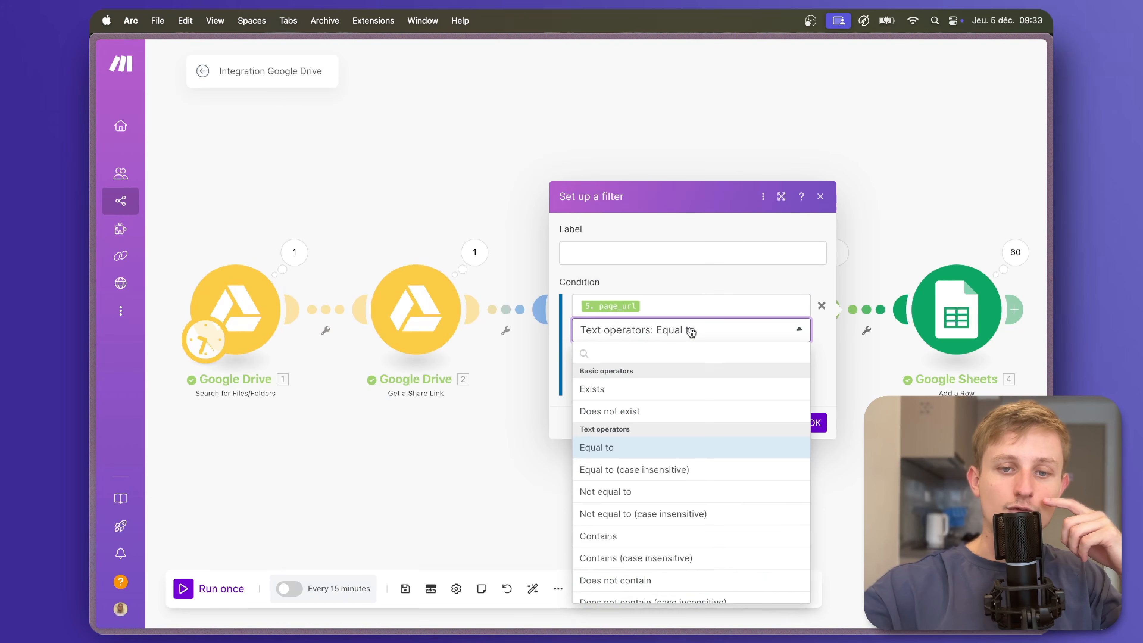
scroll(674, 430, "down", 3)
left_click(657, 443)
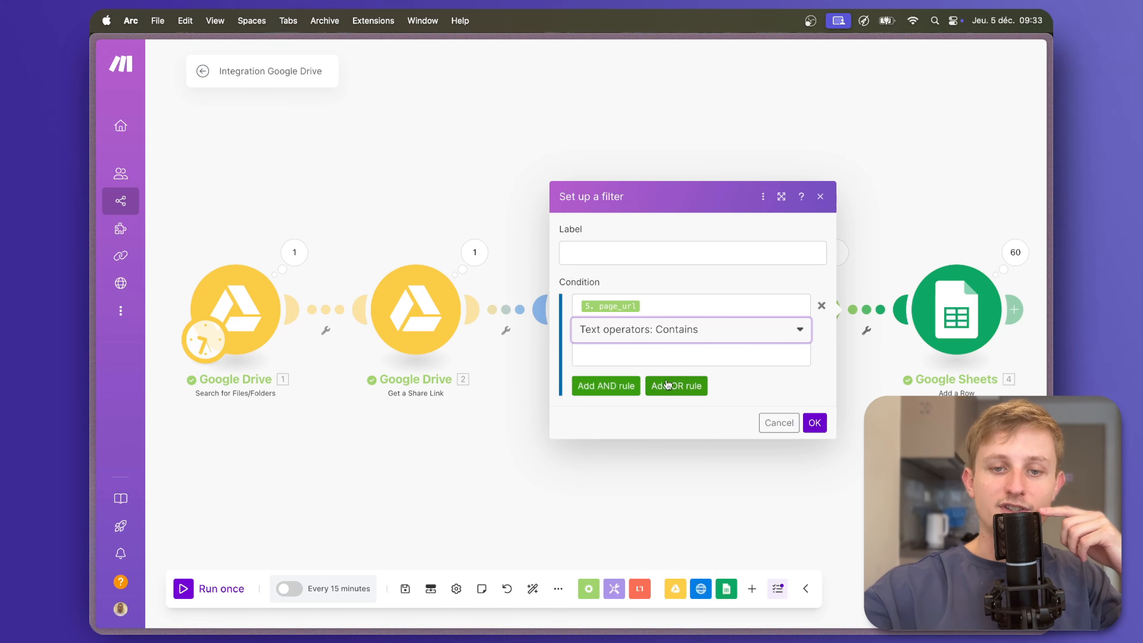
left_click(677, 350)
type("youtu")
left_click(815, 423)
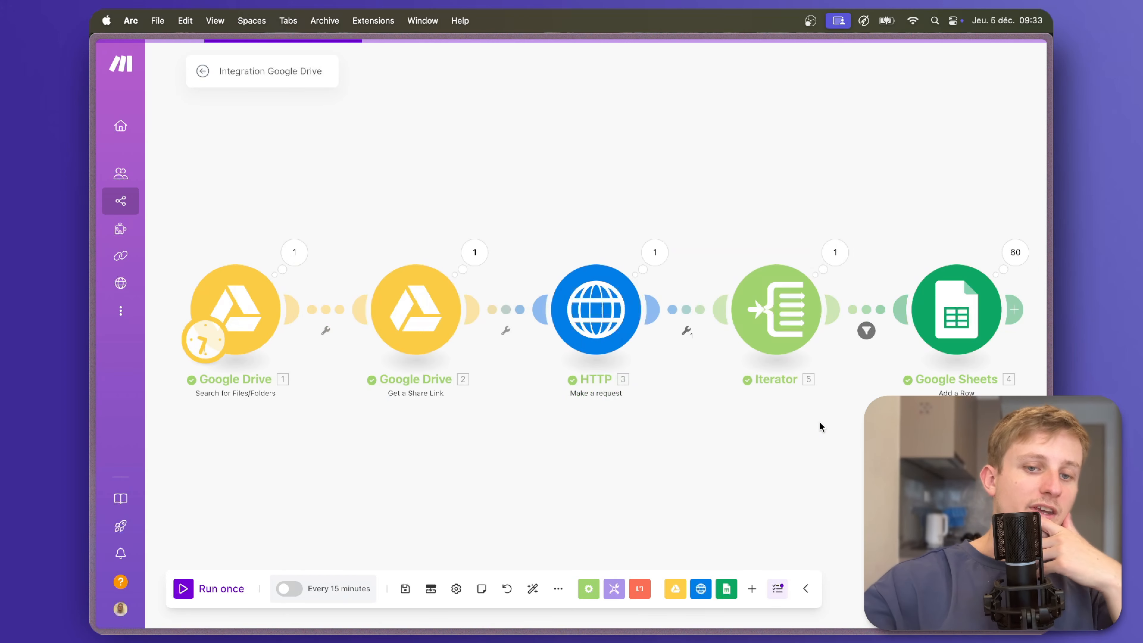
left_click(407, 590)
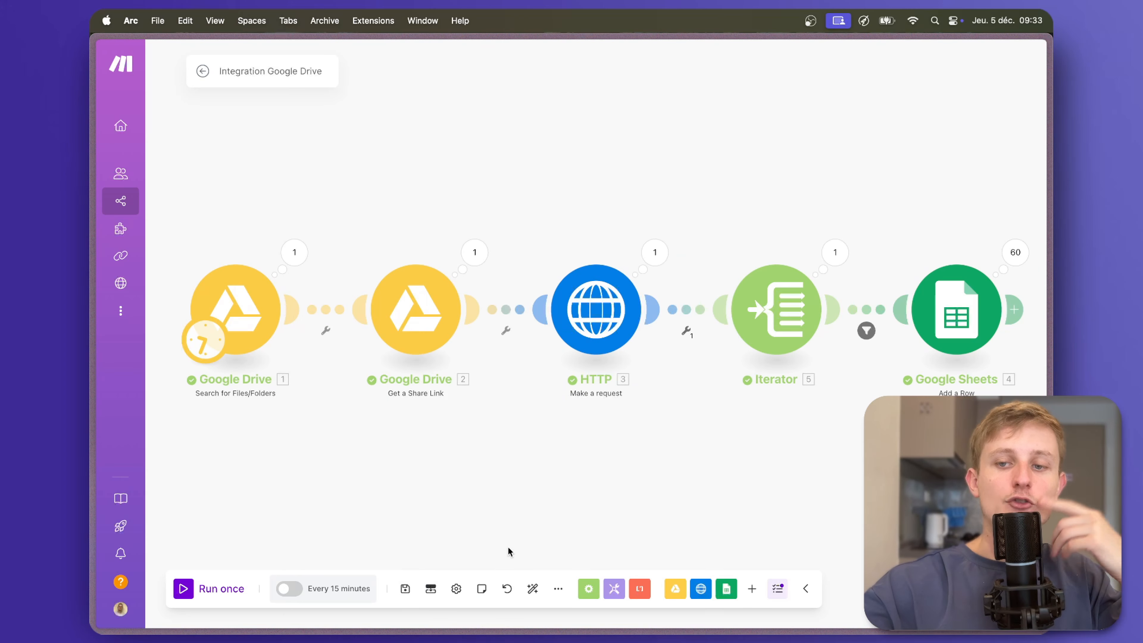
- Clear the earlier results in A2:C62 of the Miniature similaires sheet and run the Make scenario once
mouse_move(95, 266)
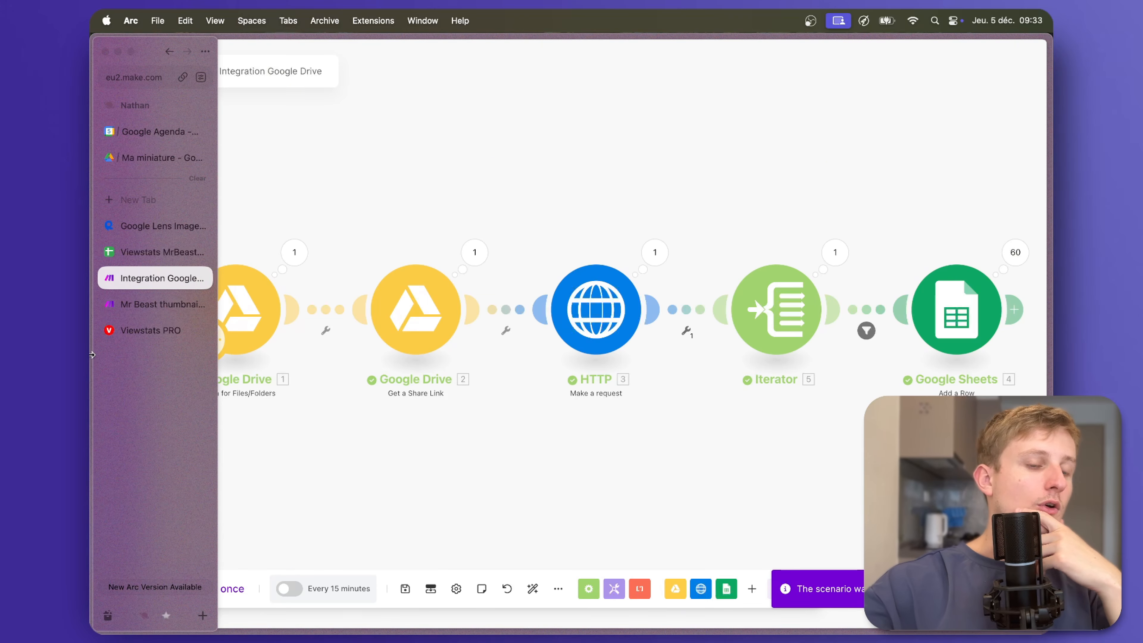
left_click(138, 261)
scroll(395, 248, "up", 5)
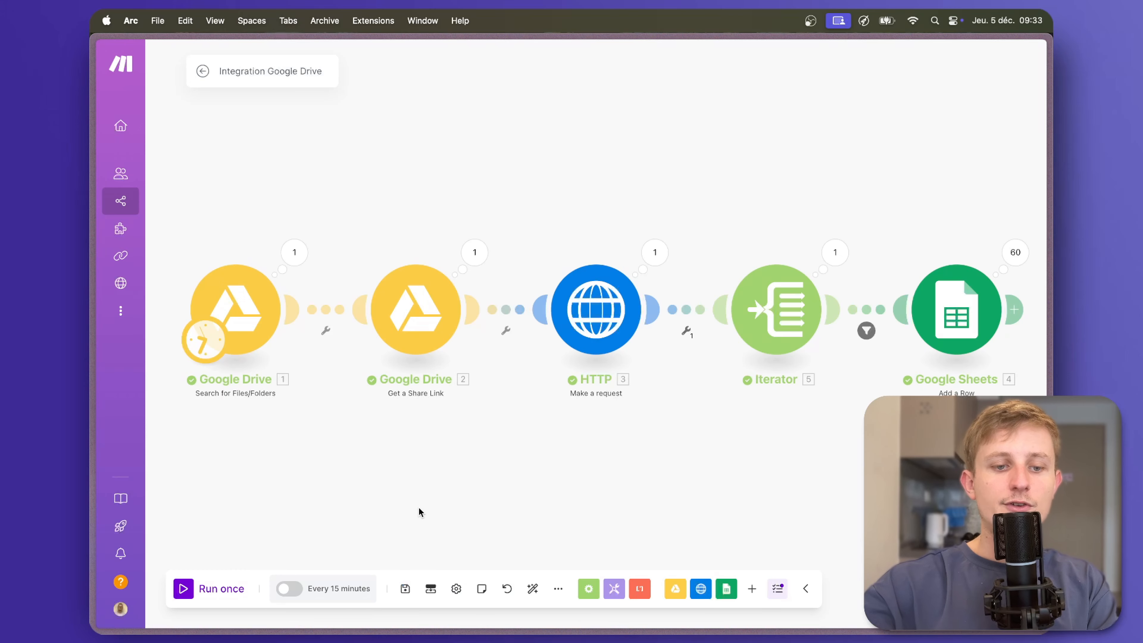
left_click(183, 589)
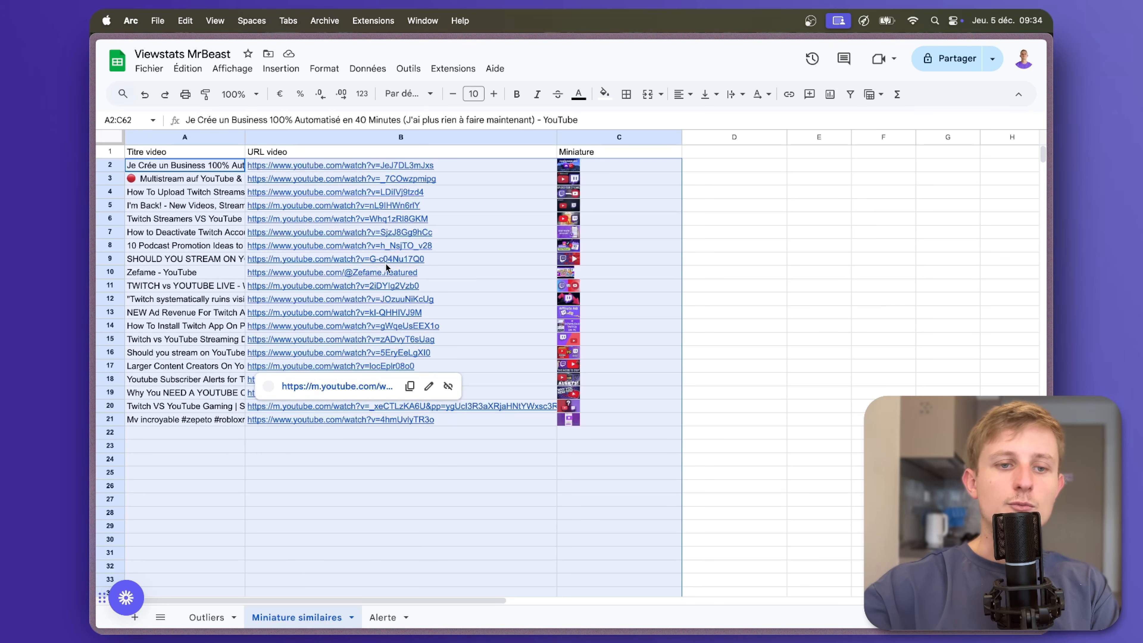
- Open the YouTube link from cell B12 to check the video, and close its tab
left_click(402, 301)
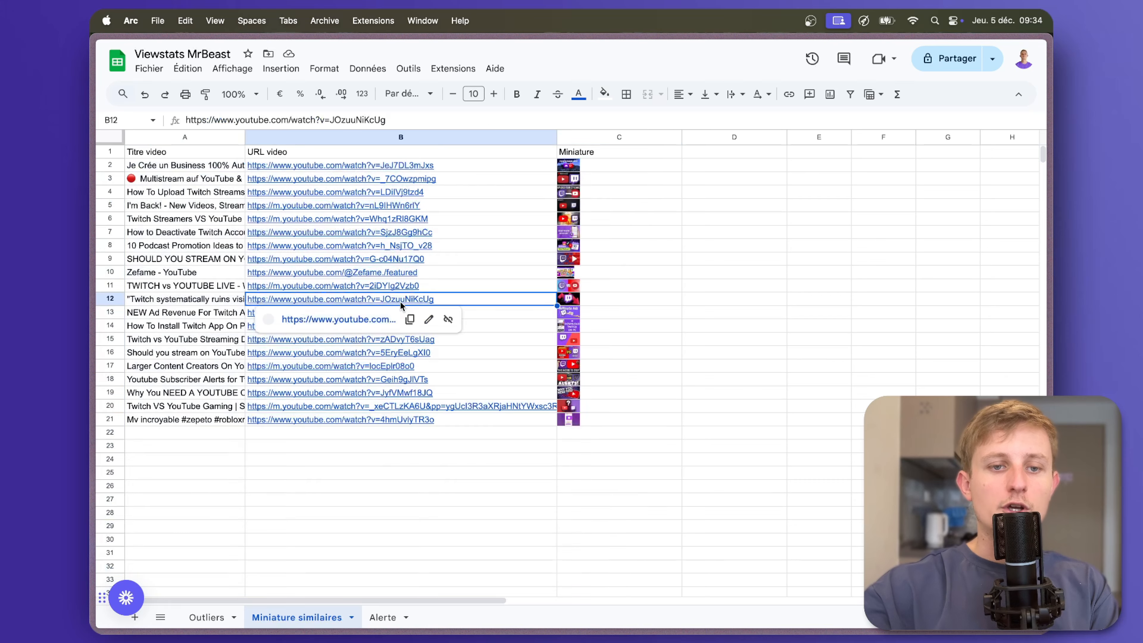
left_click(350, 324)
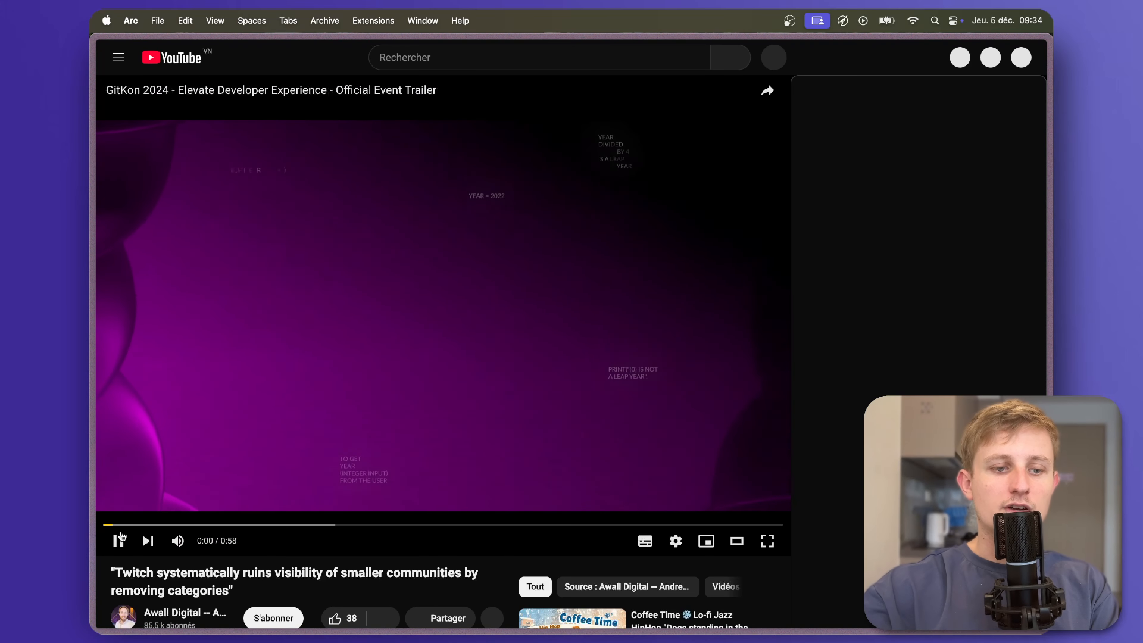
key("super+w")
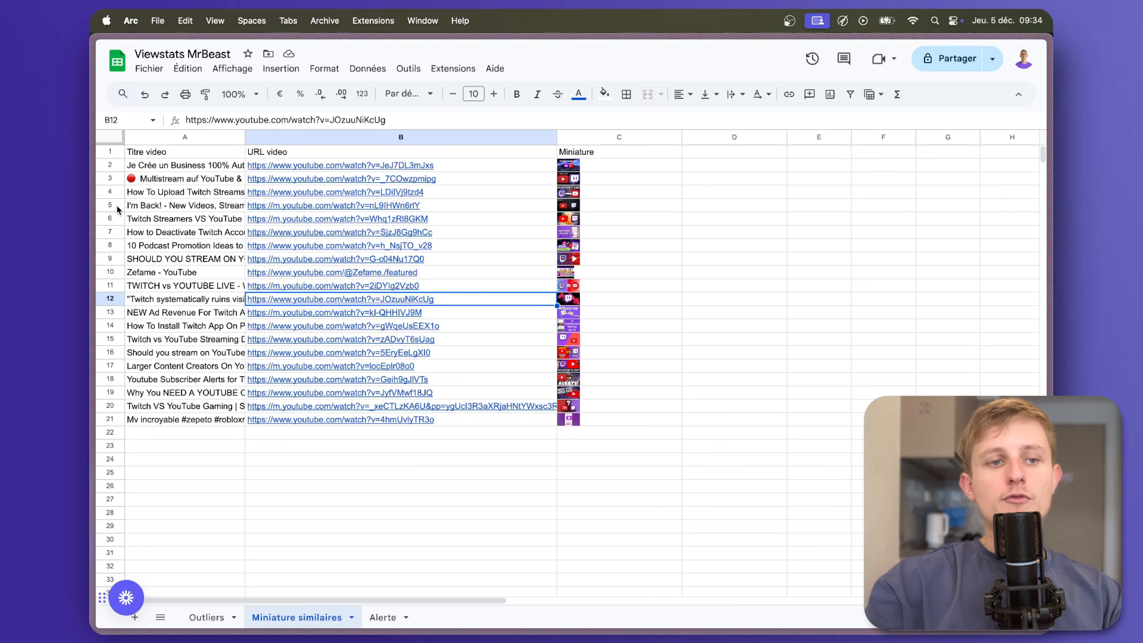
- Increase the heights of rows 5 and 2 so their thumbnails display larger
left_click_drag(112, 210, 112, 260)
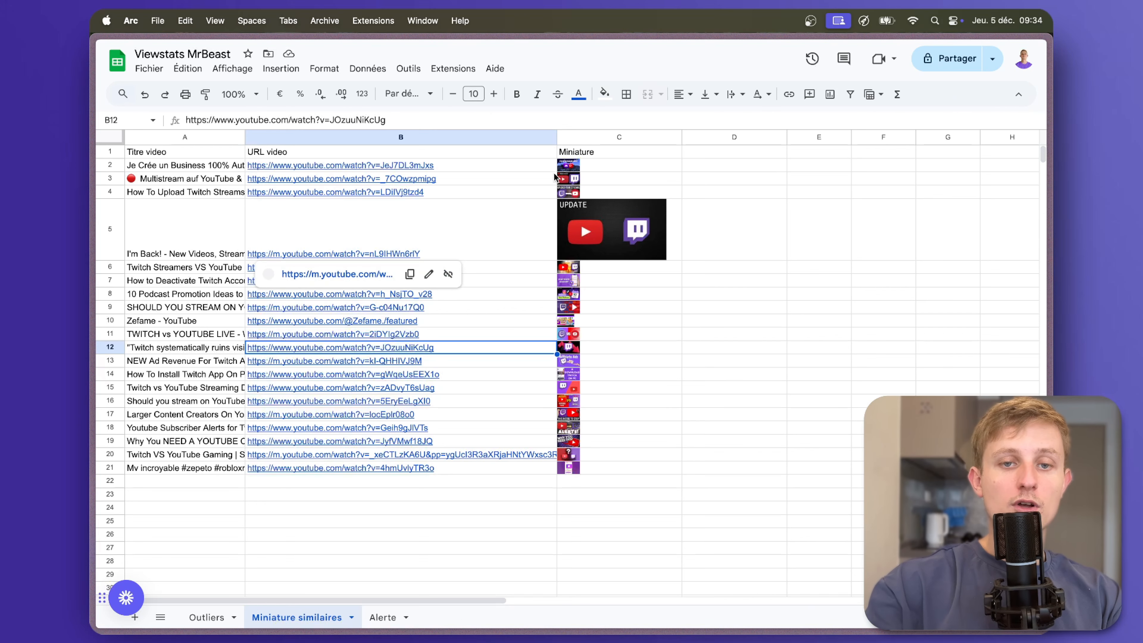
left_click_drag(113, 172, 113, 260)
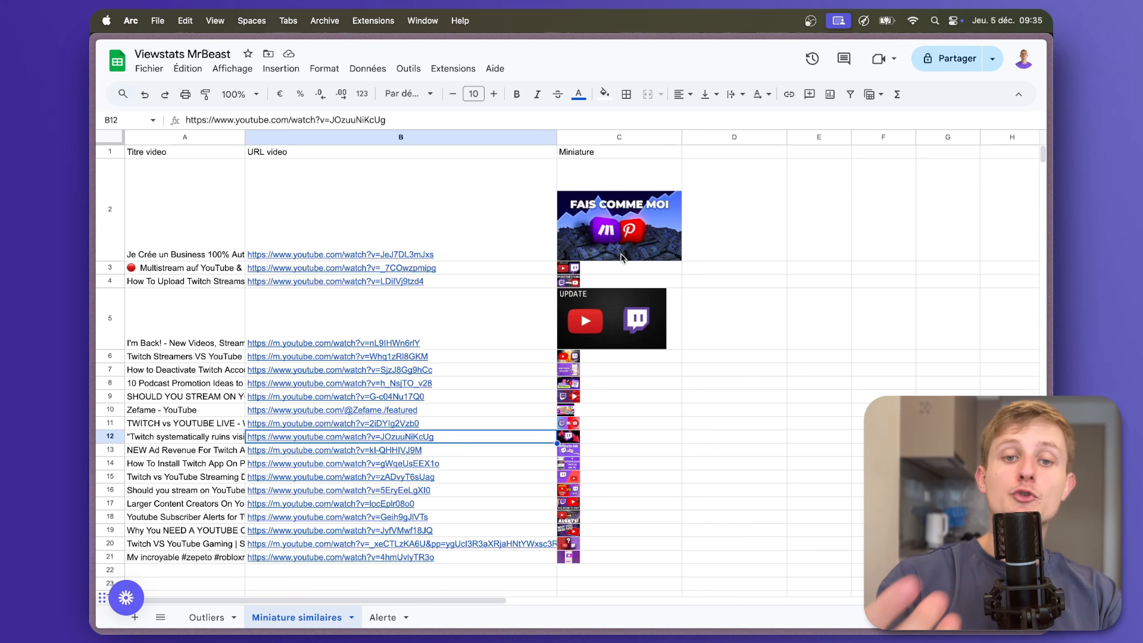
- Review the Thumbnail Search tool on Viewstats PRO and ma_miniature.jpg in Google Drive, and return to the spreadsheet and Make scenario
left_click(162, 332)
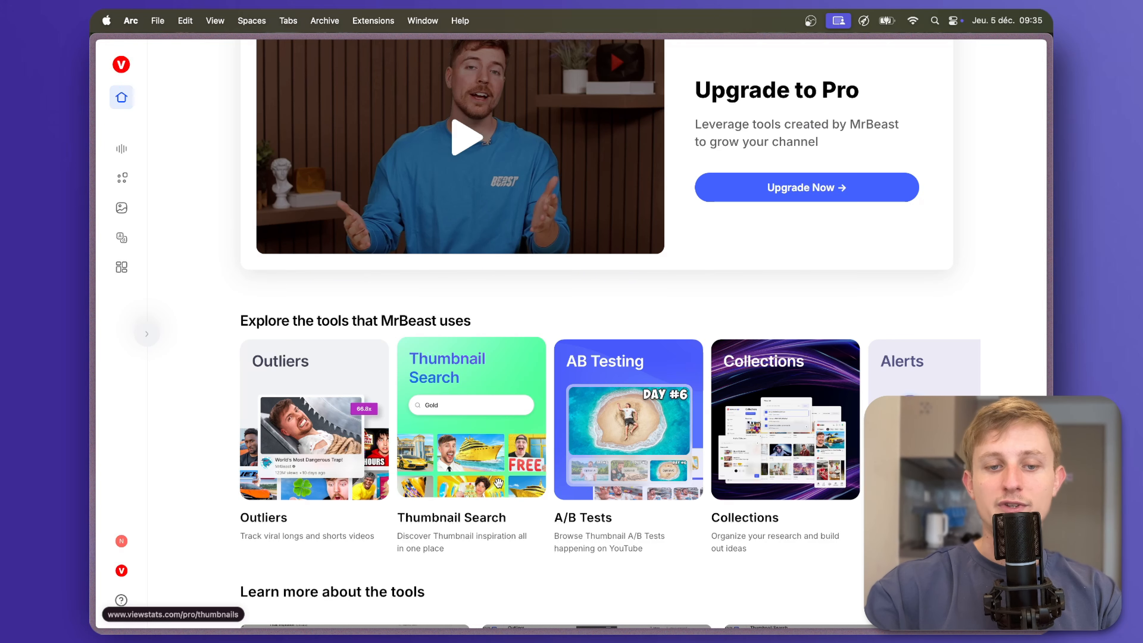
mouse_move(93, 270)
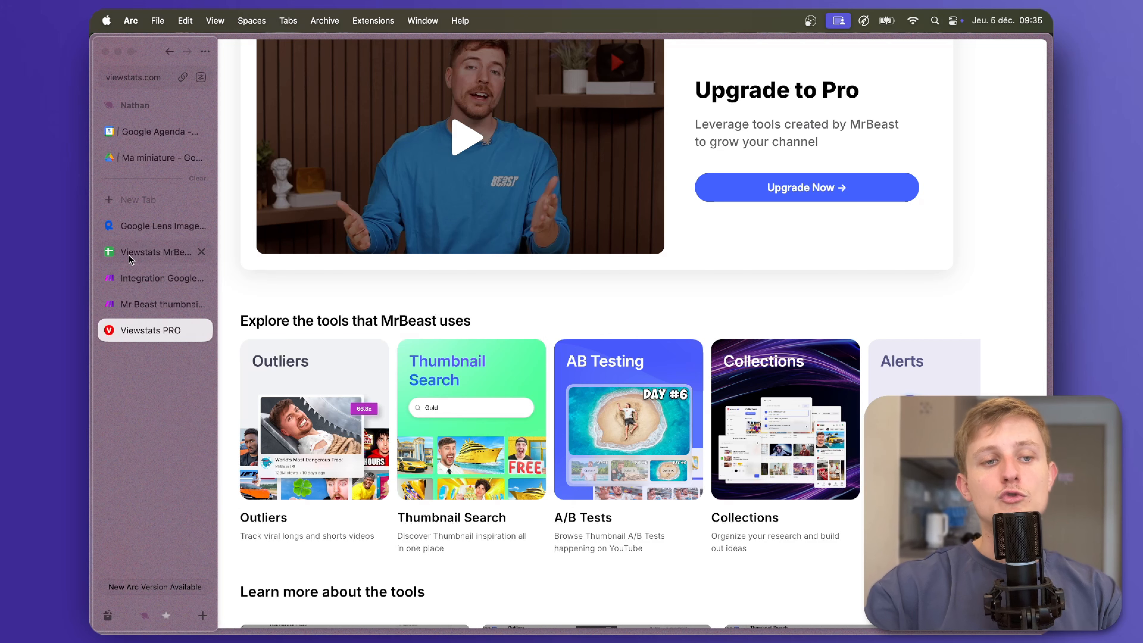
left_click(167, 157)
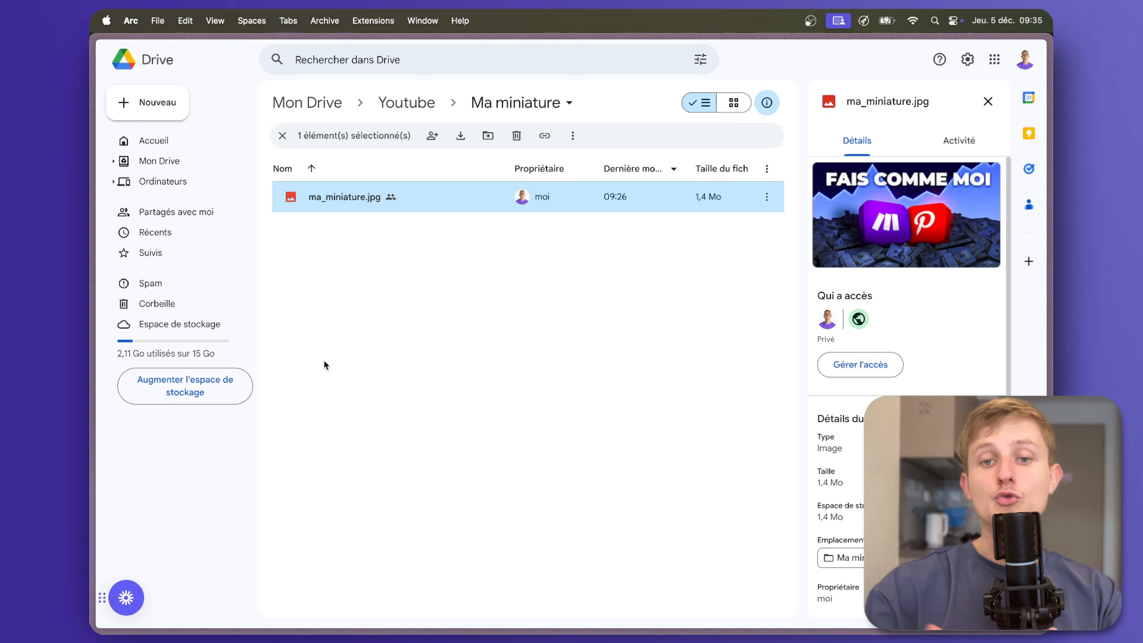
mouse_move(93, 263)
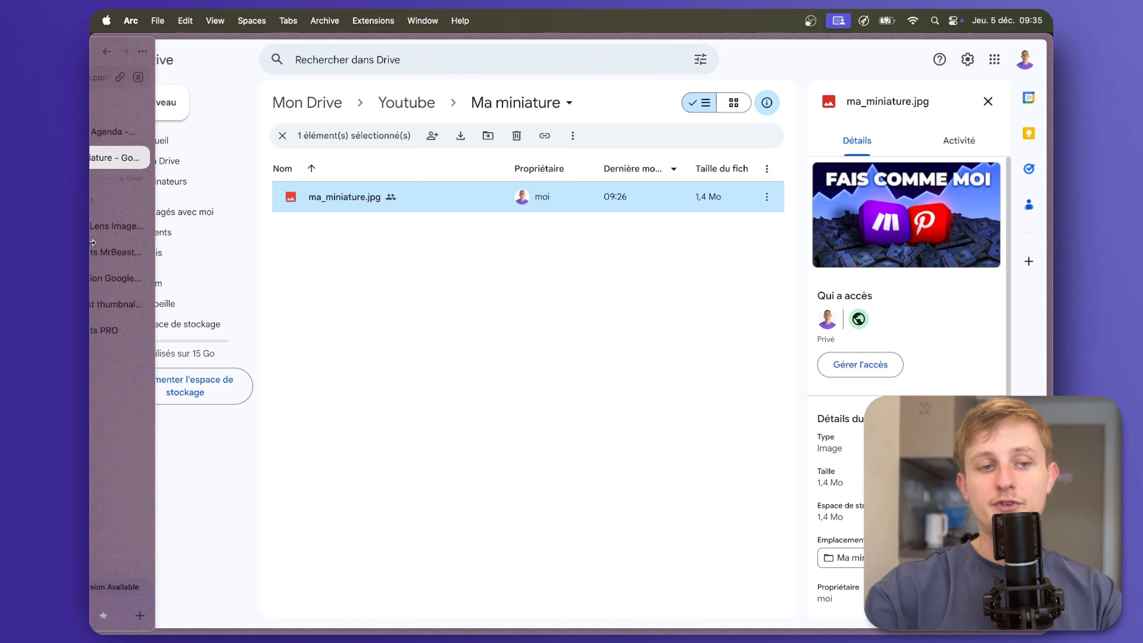
left_click(142, 257)
left_click(156, 278)
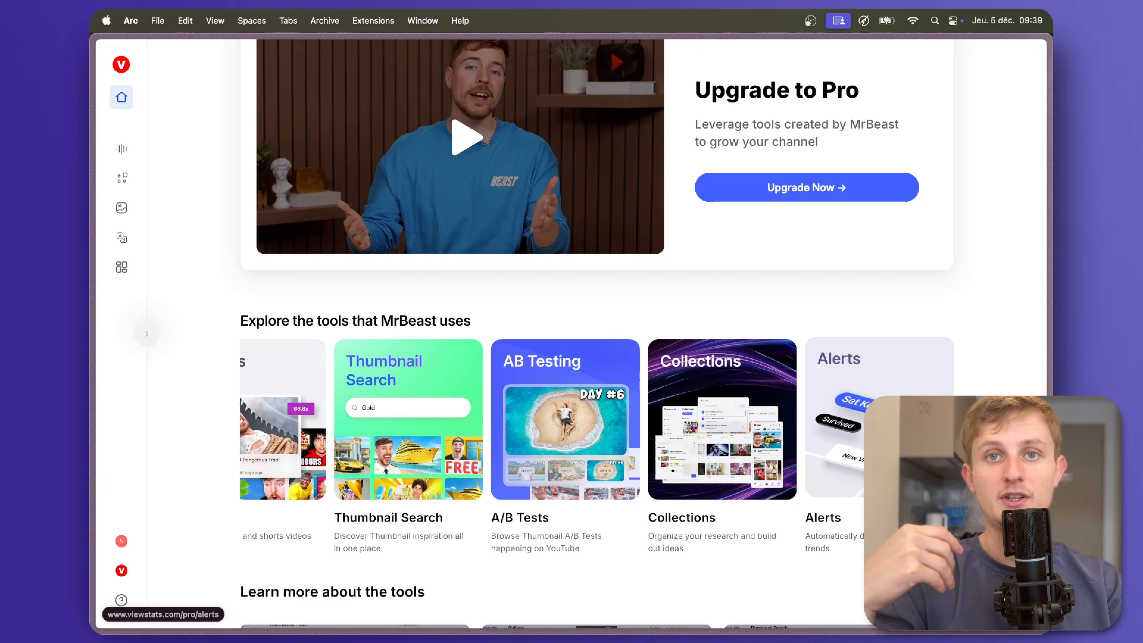
- Switch to the Alerte sheet of the Viewstats MrBeast spreadsheet and review its Mot clé, Palier à atteindre, Statut and Id Feuille columns
mouse_move(92, 316)
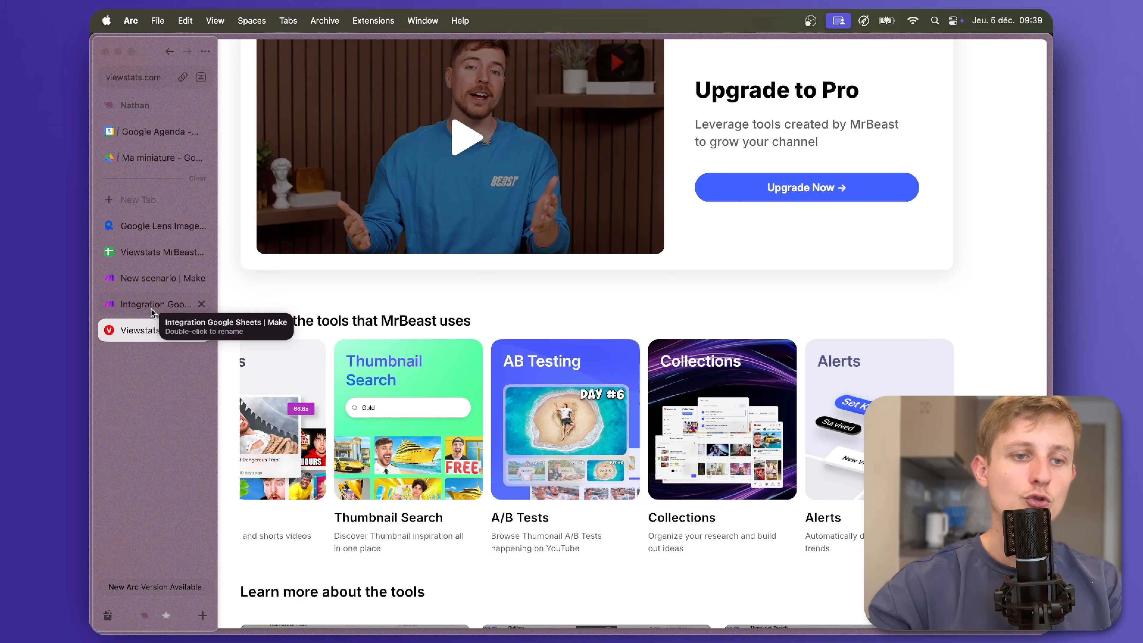
left_click(159, 255)
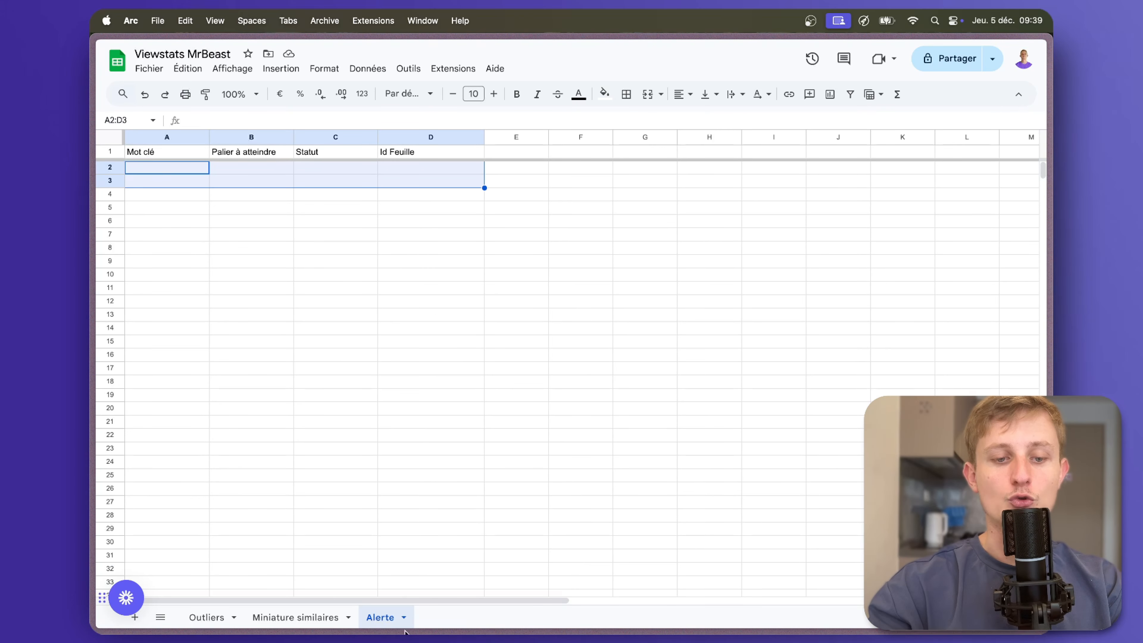
left_click(221, 239)
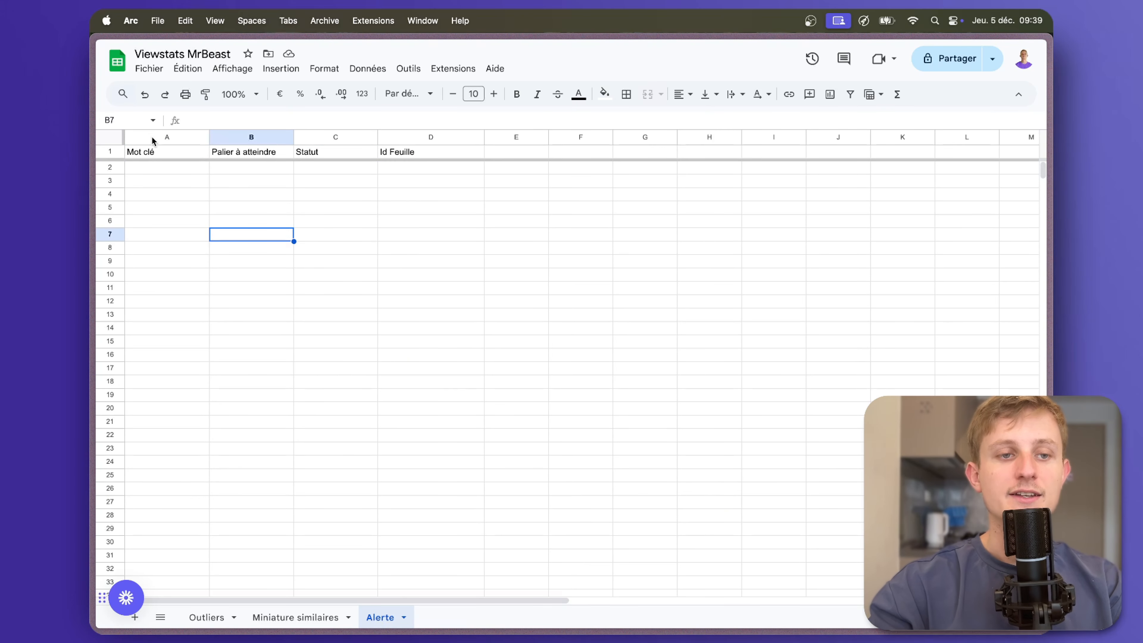
left_click(161, 149)
left_click(215, 153)
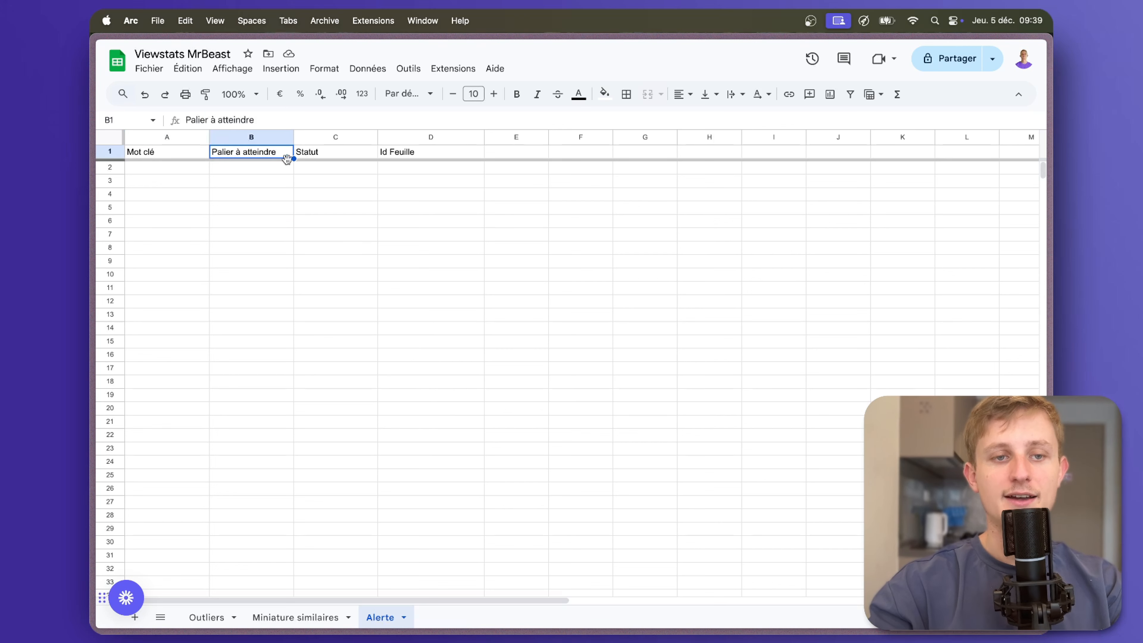
left_click(302, 156)
left_click(390, 155)
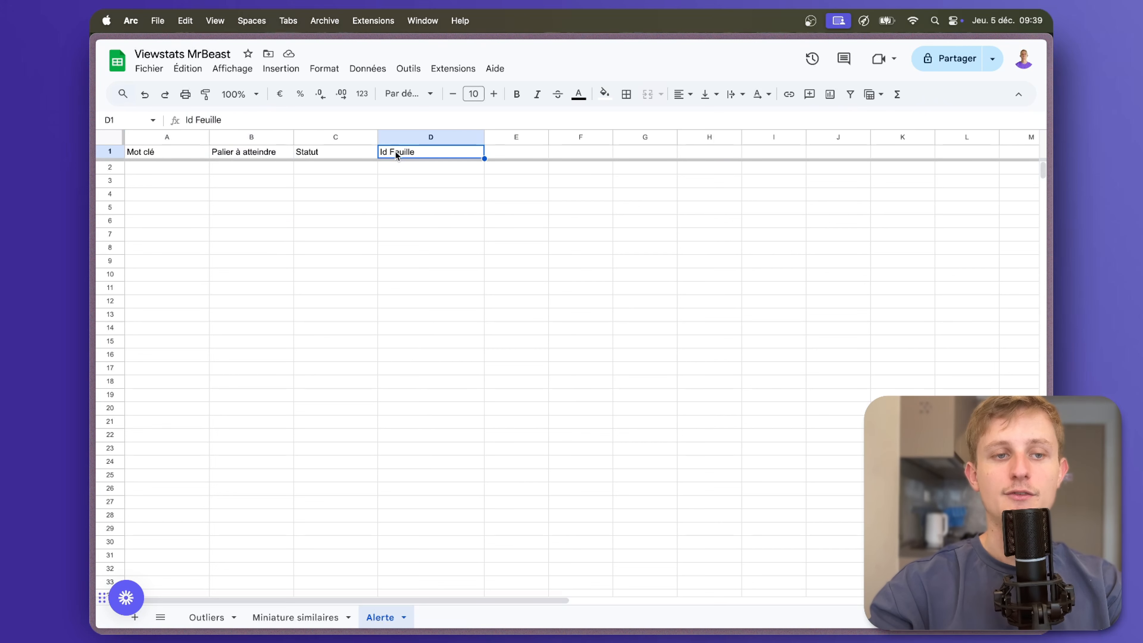
left_click(184, 173)
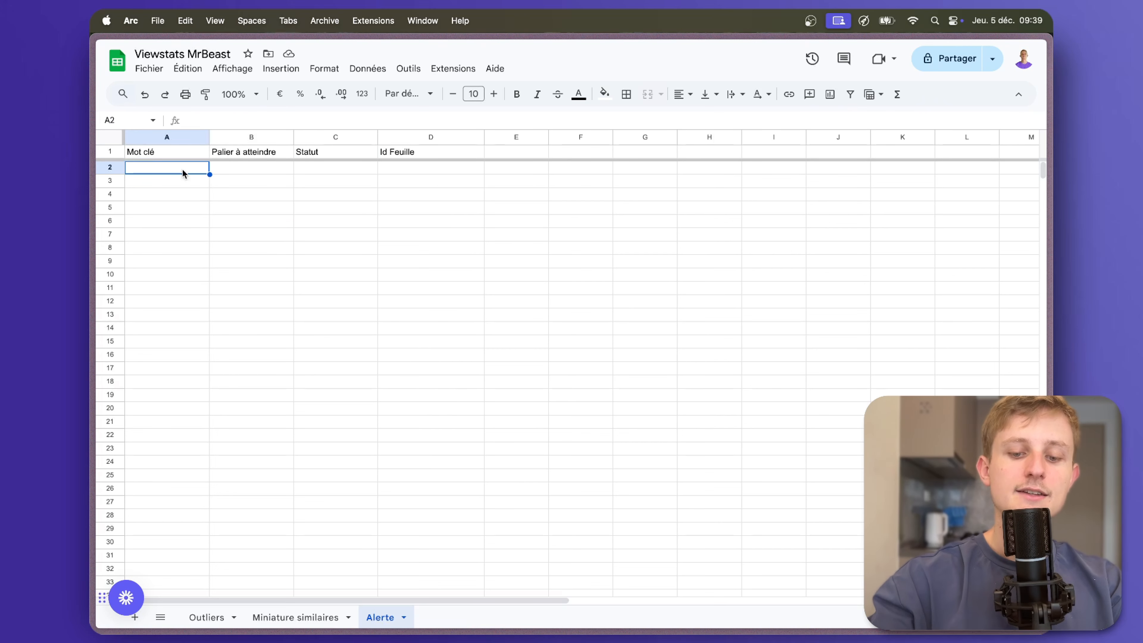
- Fill row 2 of the Alerte sheet with keyword Pain au lait, threshold 500000 and status activé
type("Pain au la")
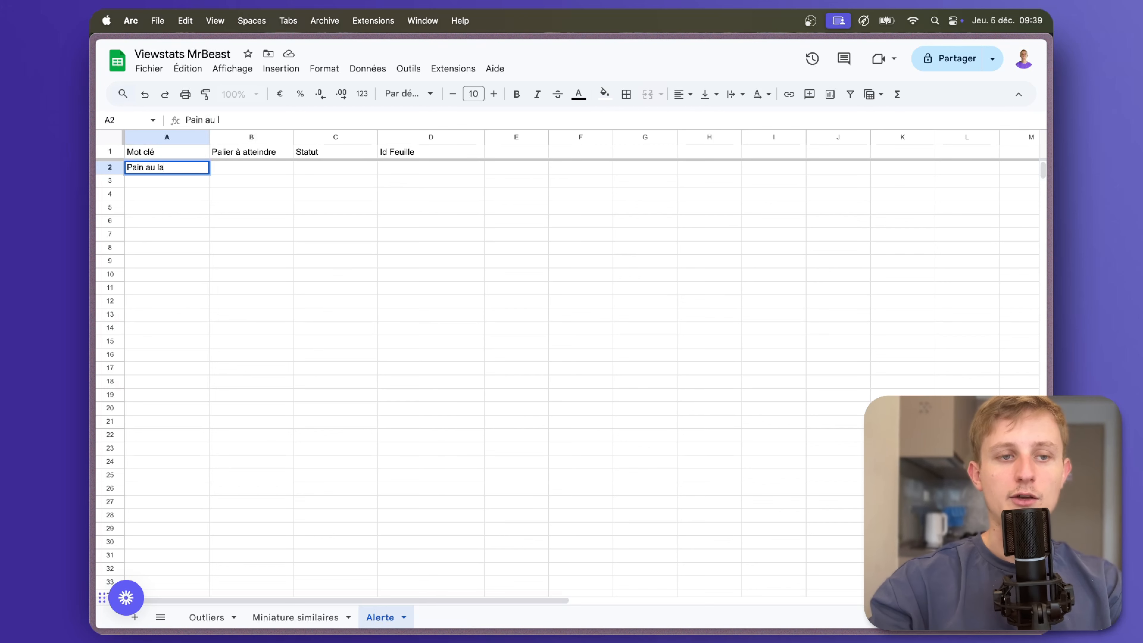
type("it")
key("Tab")
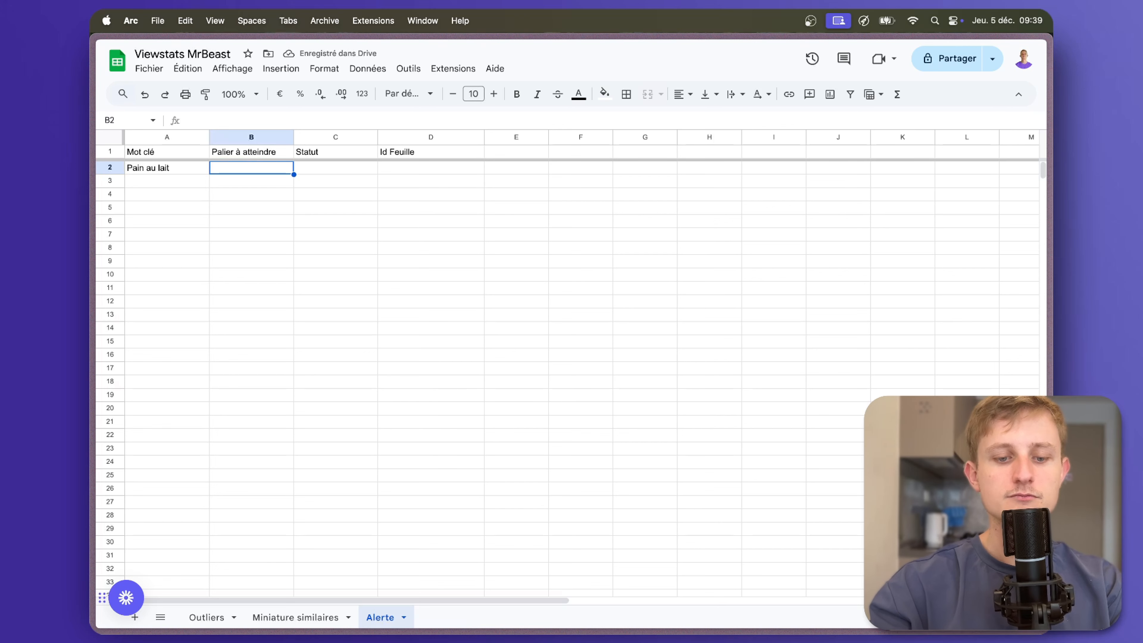
type("5000")
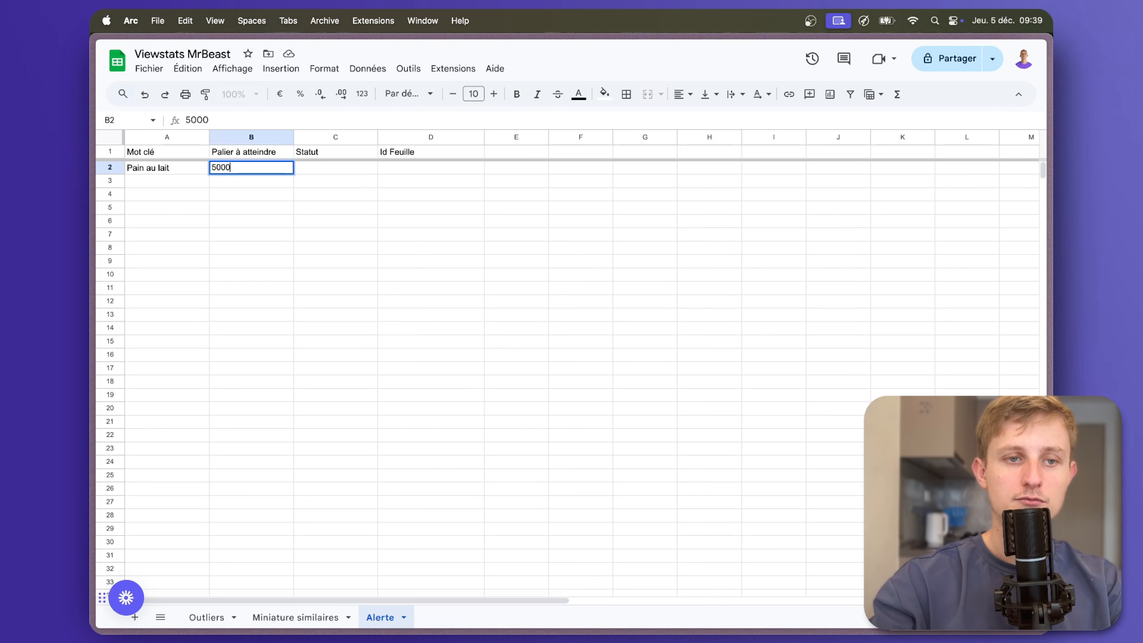
type("00")
key("Tab")
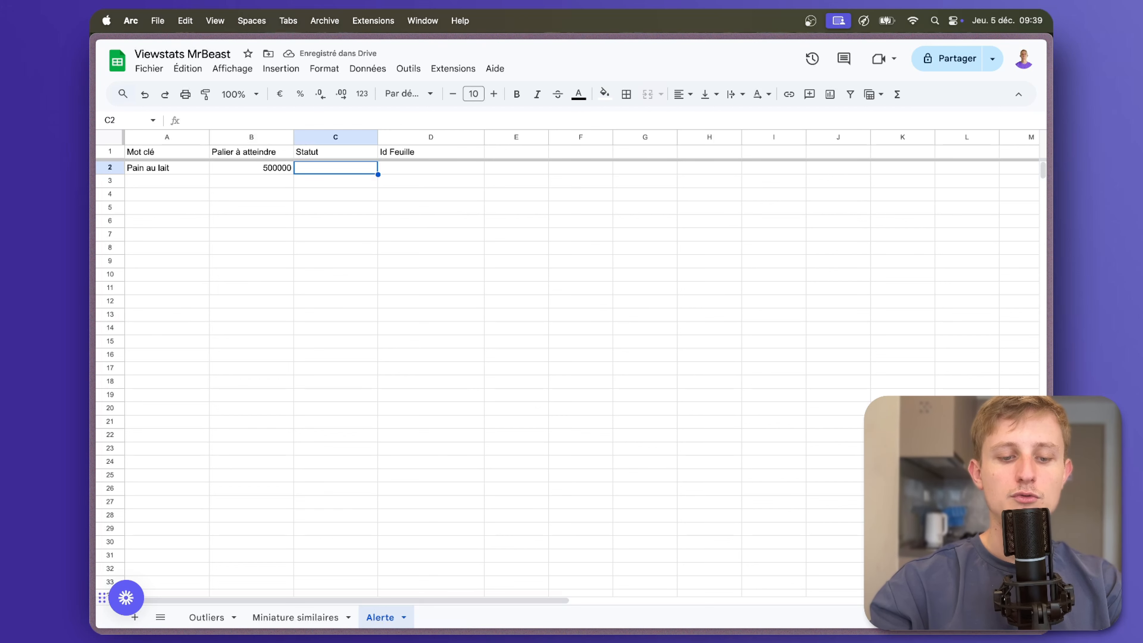
type("activ")
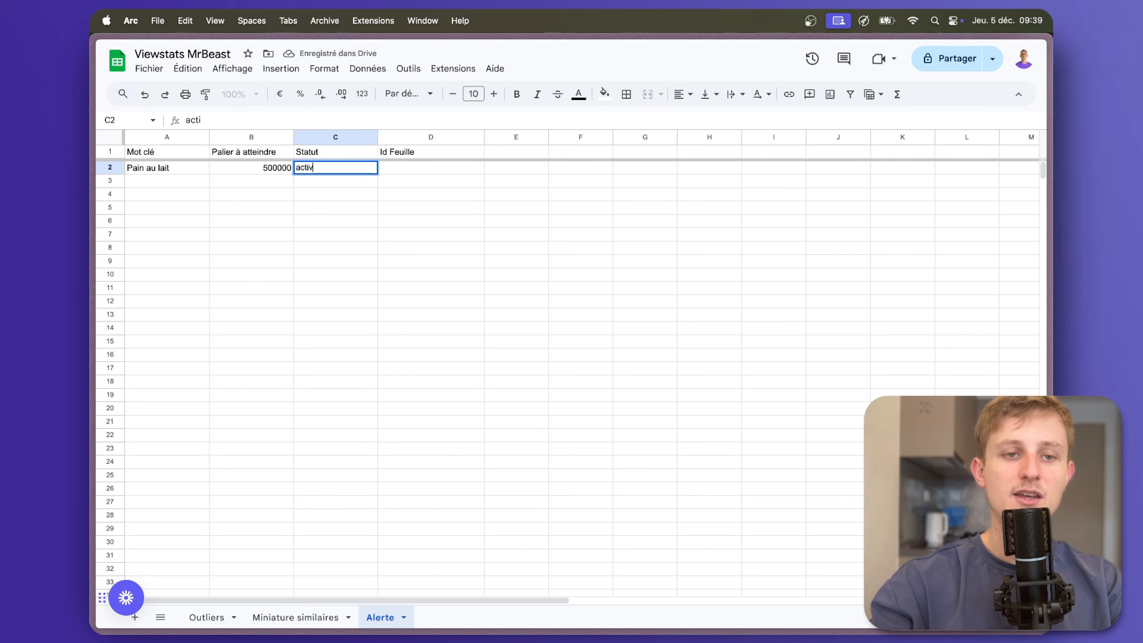
type("é")
key("Tab")
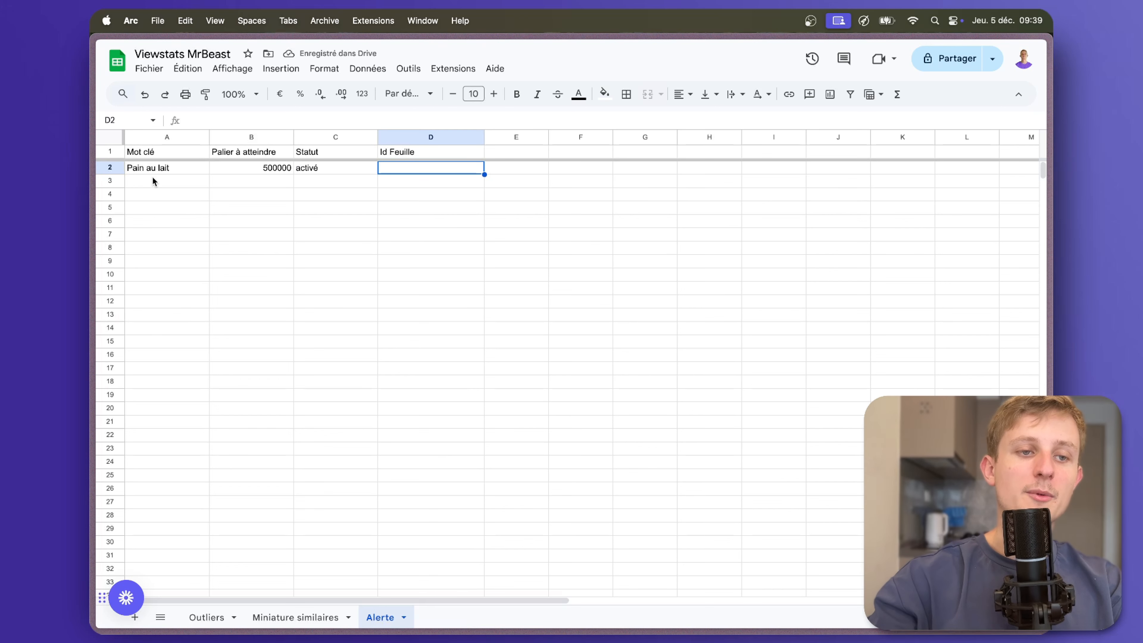
left_click_drag(152, 172, 151, 317)
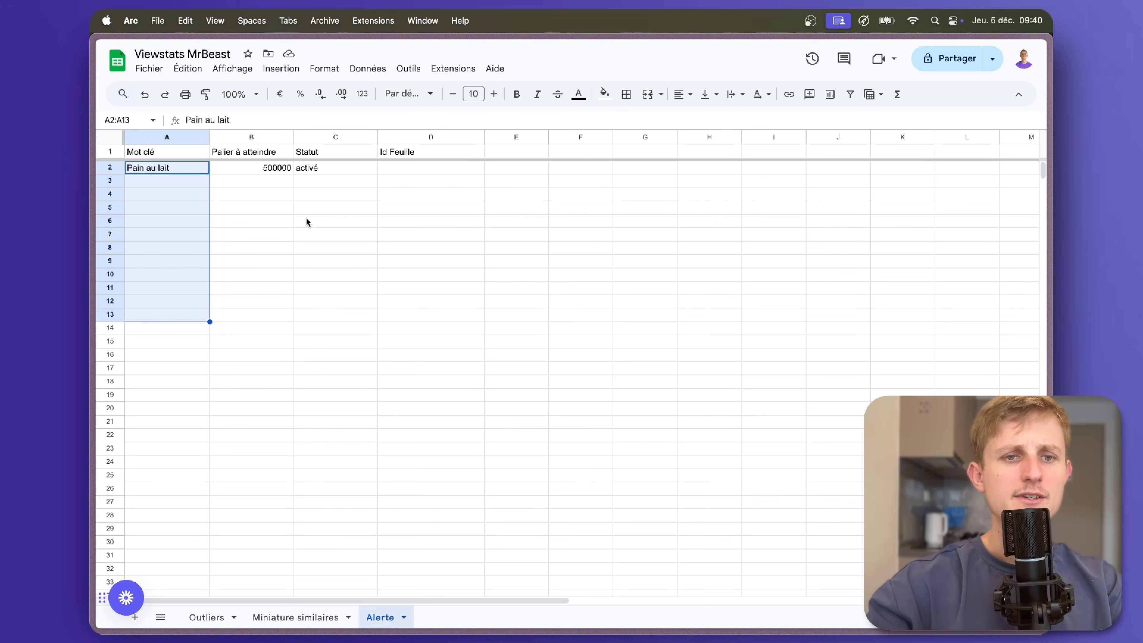
left_click_drag(273, 165, 275, 285)
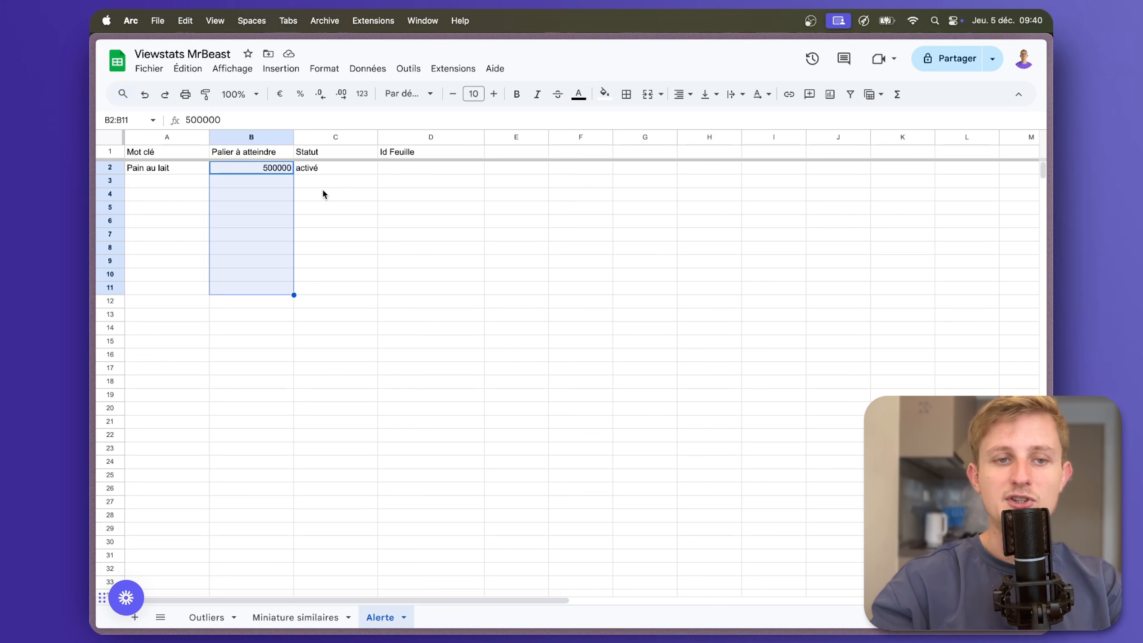
left_click(331, 171)
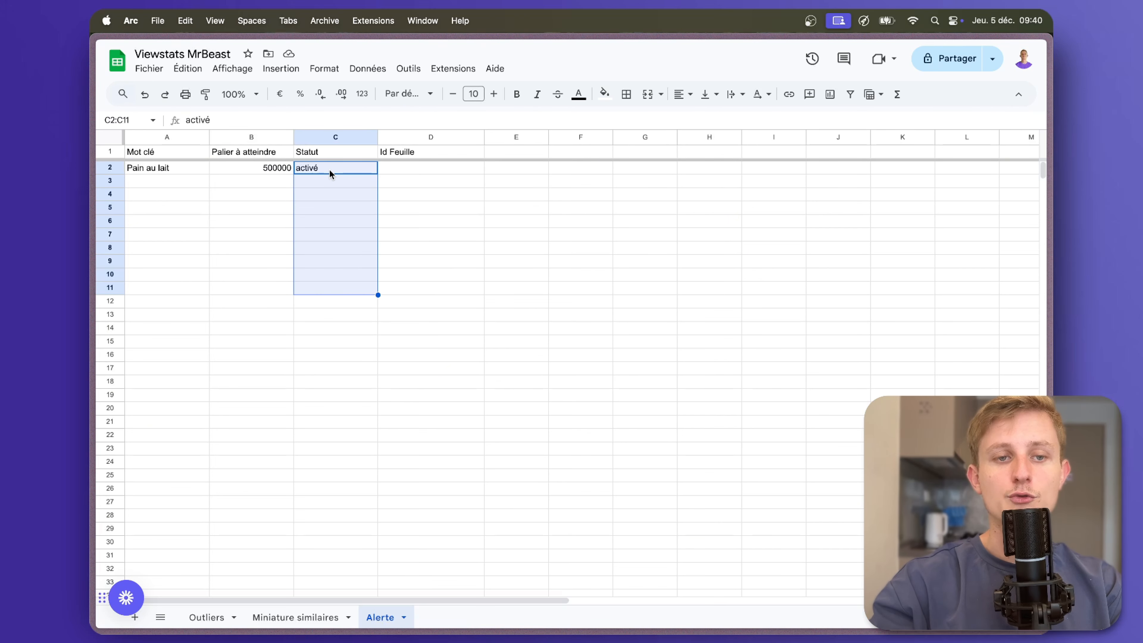
left_click(328, 177)
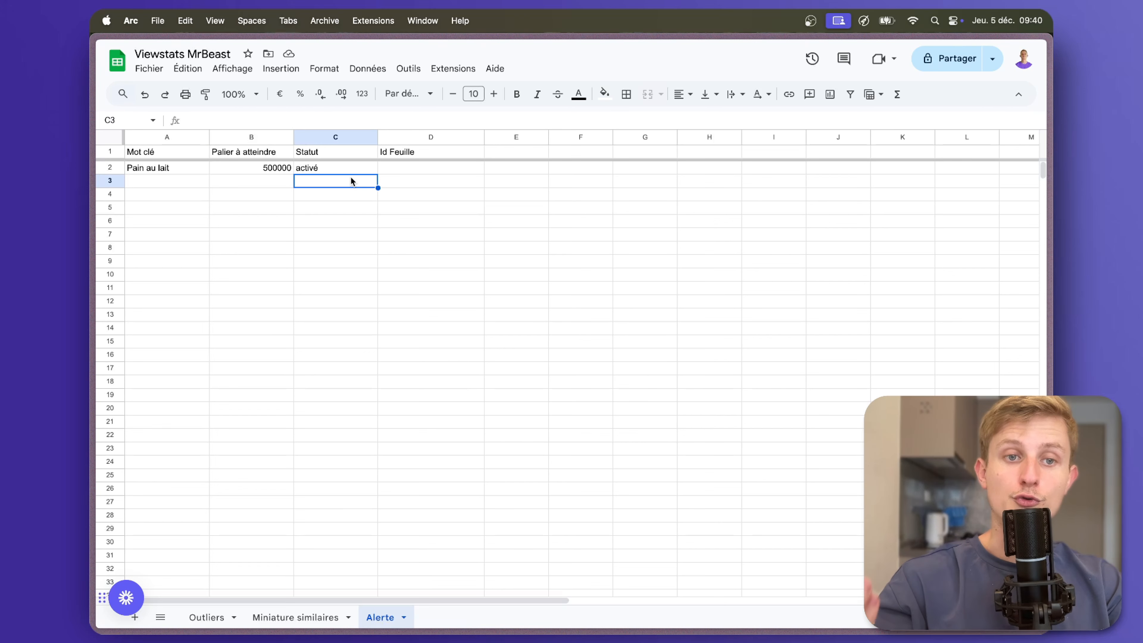
left_click(388, 169)
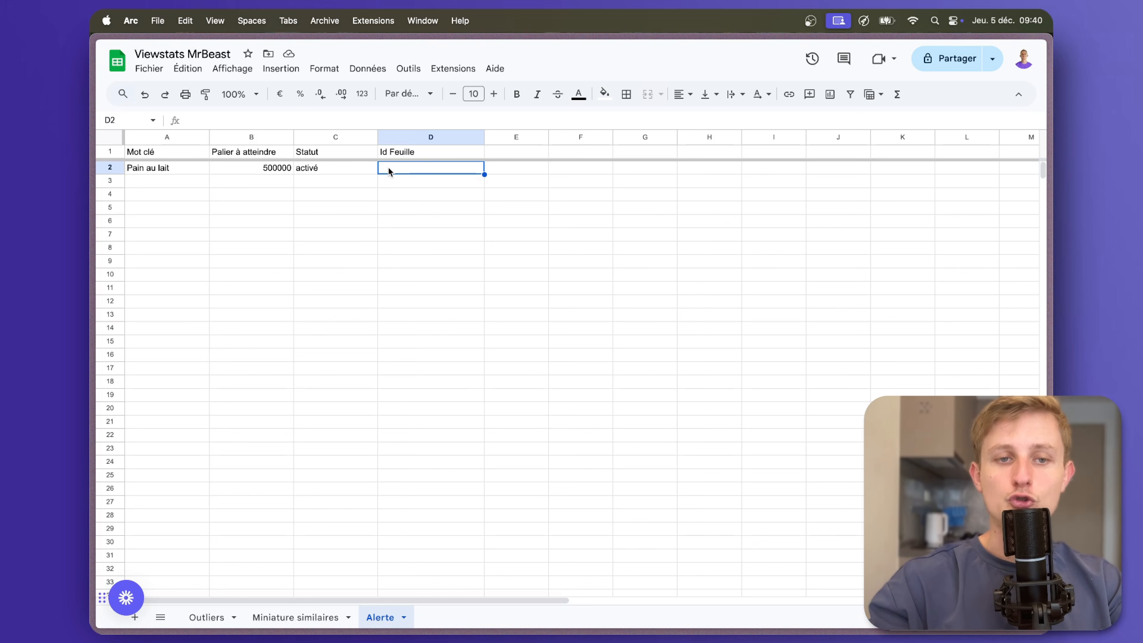
- Switch to the new Make scenario and add a Google Sheets Search Rows module as its first module
mouse_move(94, 252)
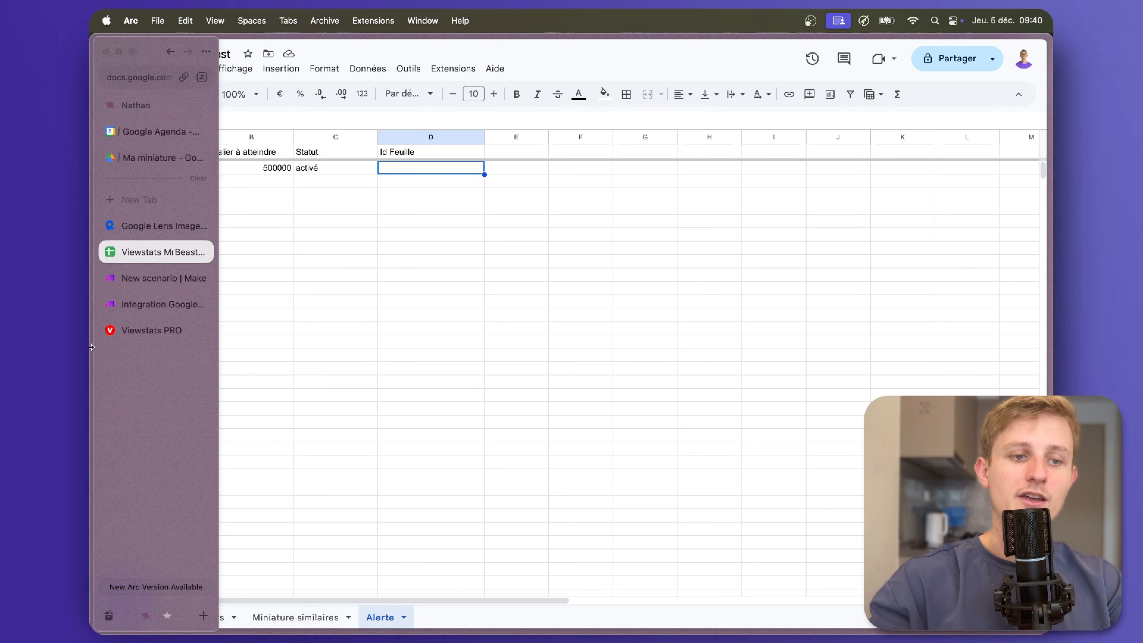
left_click(161, 277)
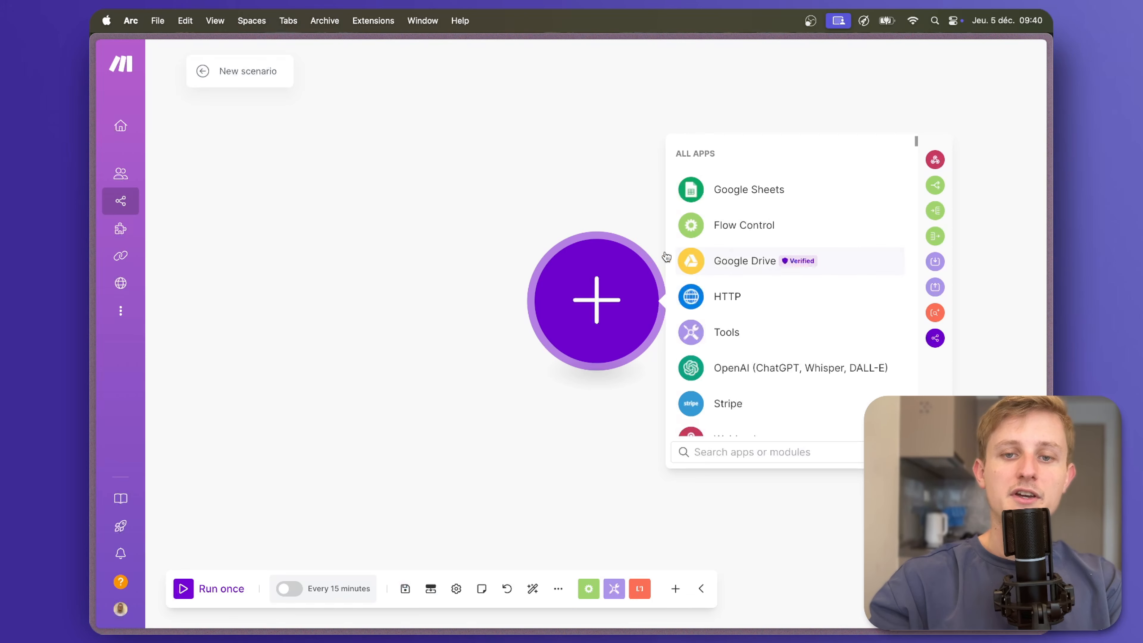
left_click(750, 186)
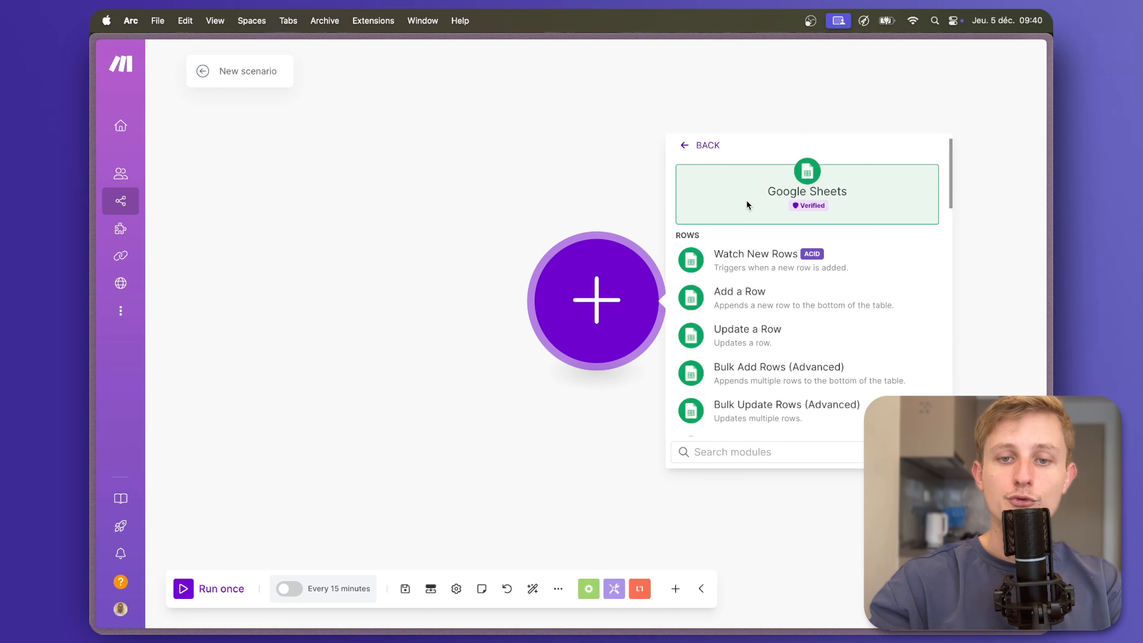
scroll(783, 292, "down", 3)
scroll(793, 322, "up", 2)
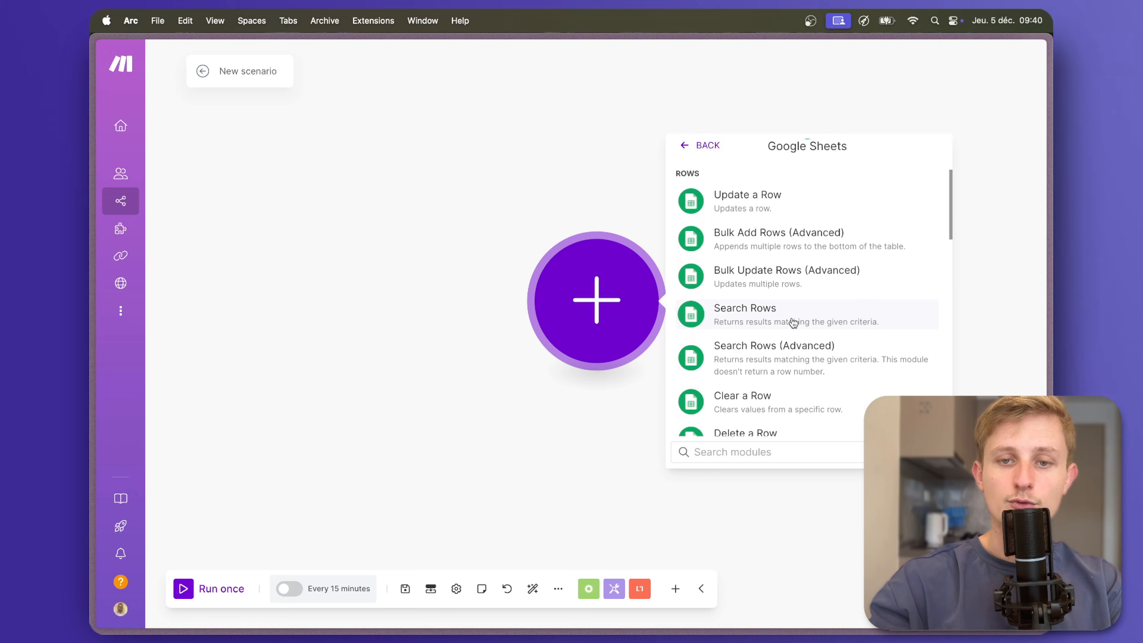
scroll(793, 322, "down", 2)
scroll(793, 323, "down", 2)
scroll(793, 324, "up", 1)
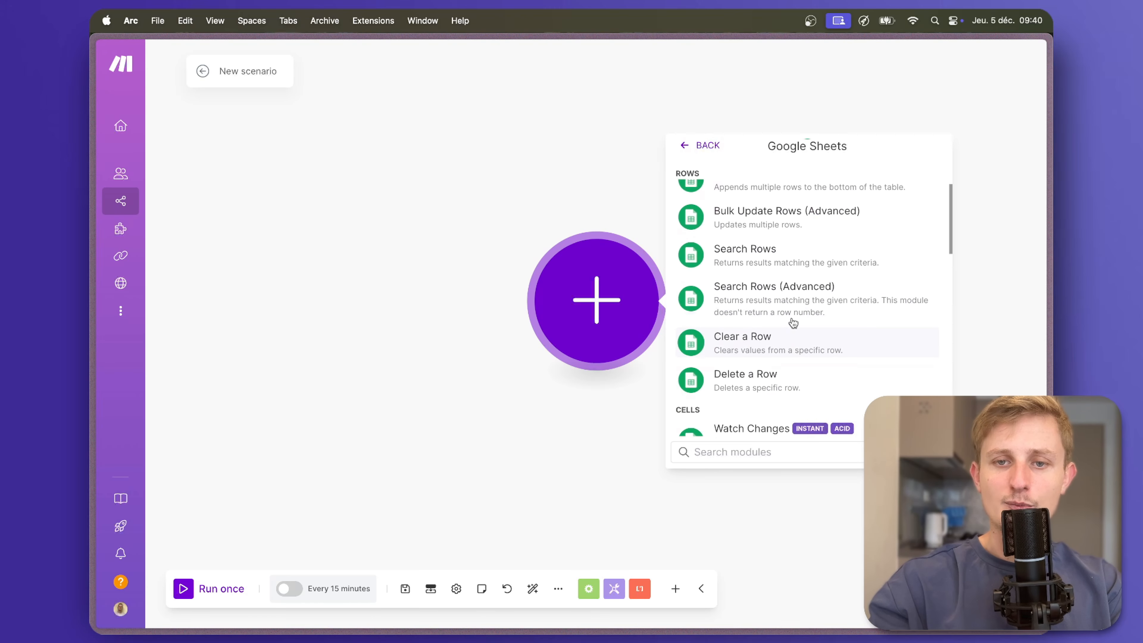
left_click(801, 265)
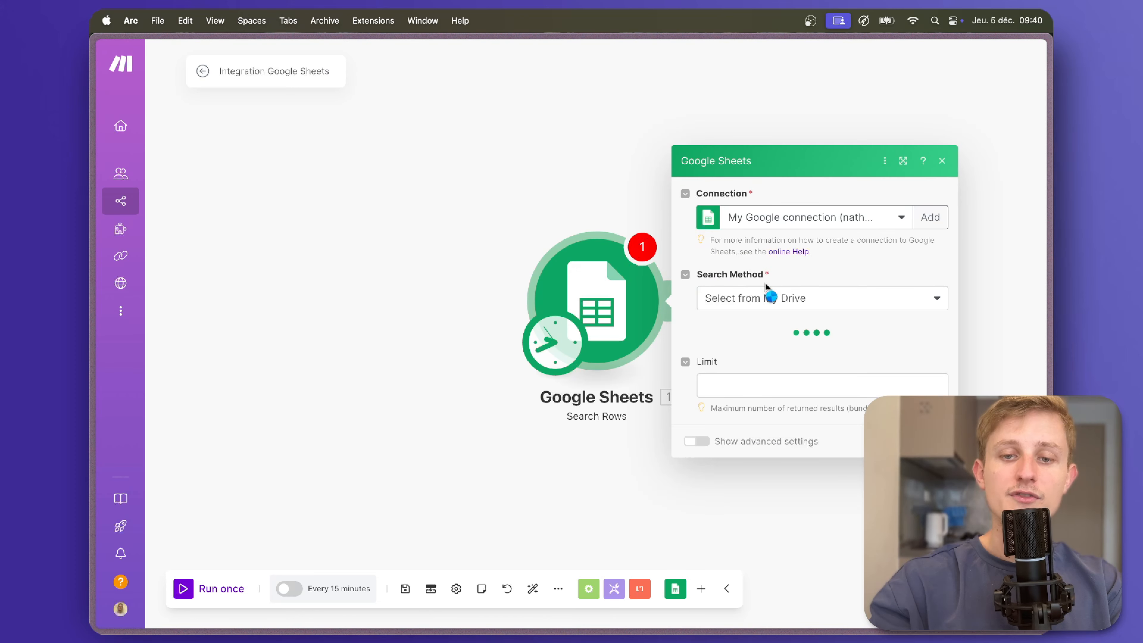
- Configure Search Rows for the Alerte sheet of Viewstats MrBeast, filtering on Statut (C) with the value activé
left_click(764, 340)
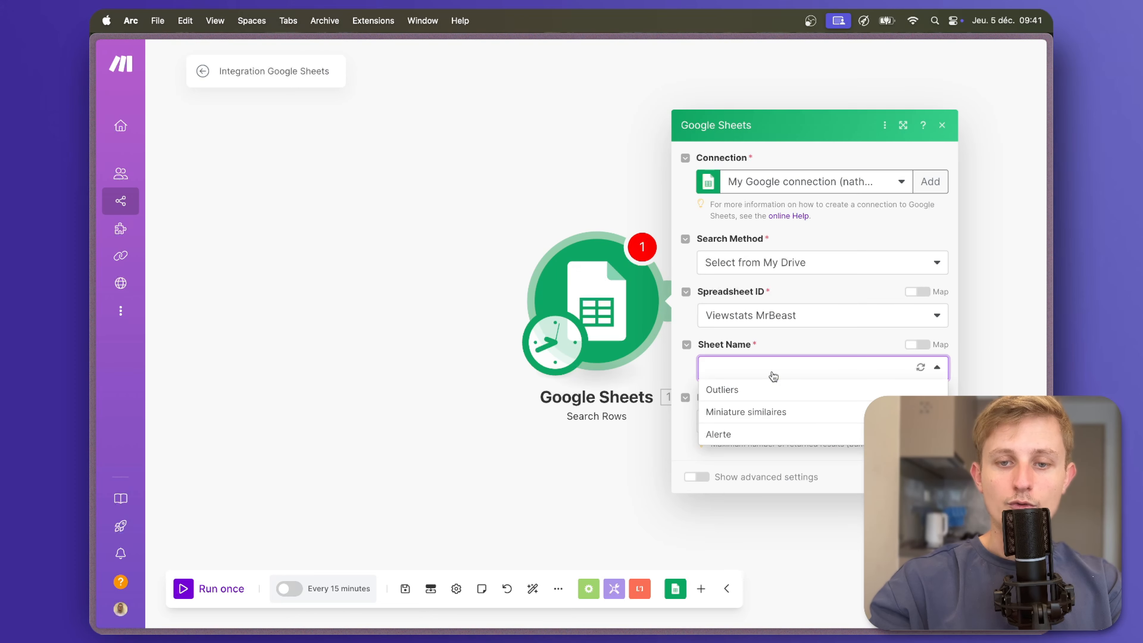
left_click(755, 436)
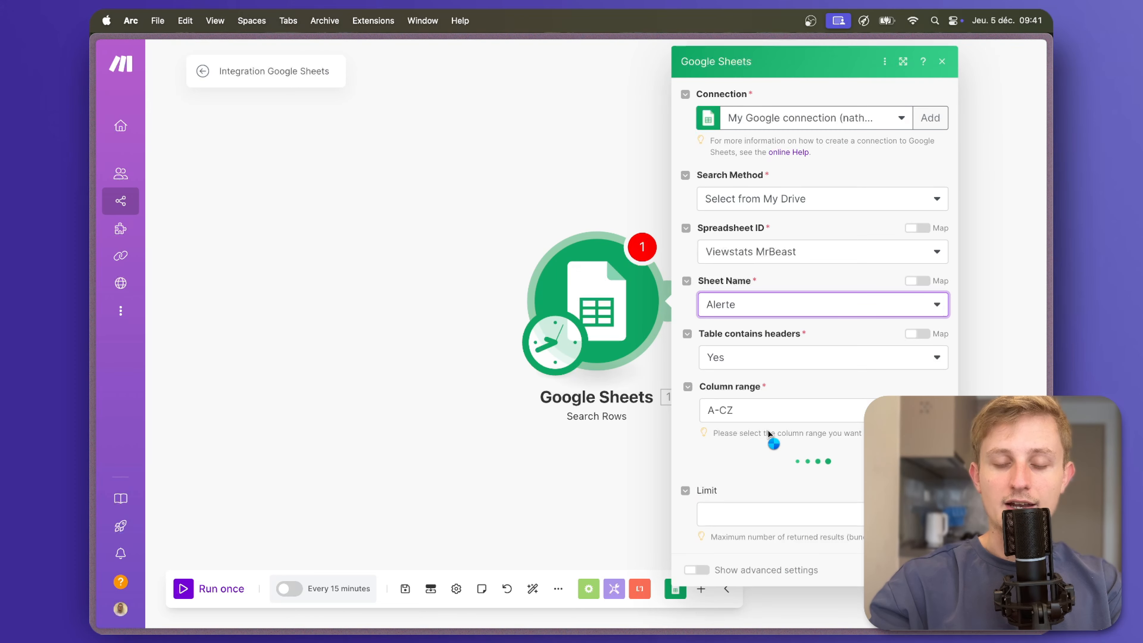
scroll(785, 423, "down", 2)
left_click(778, 396)
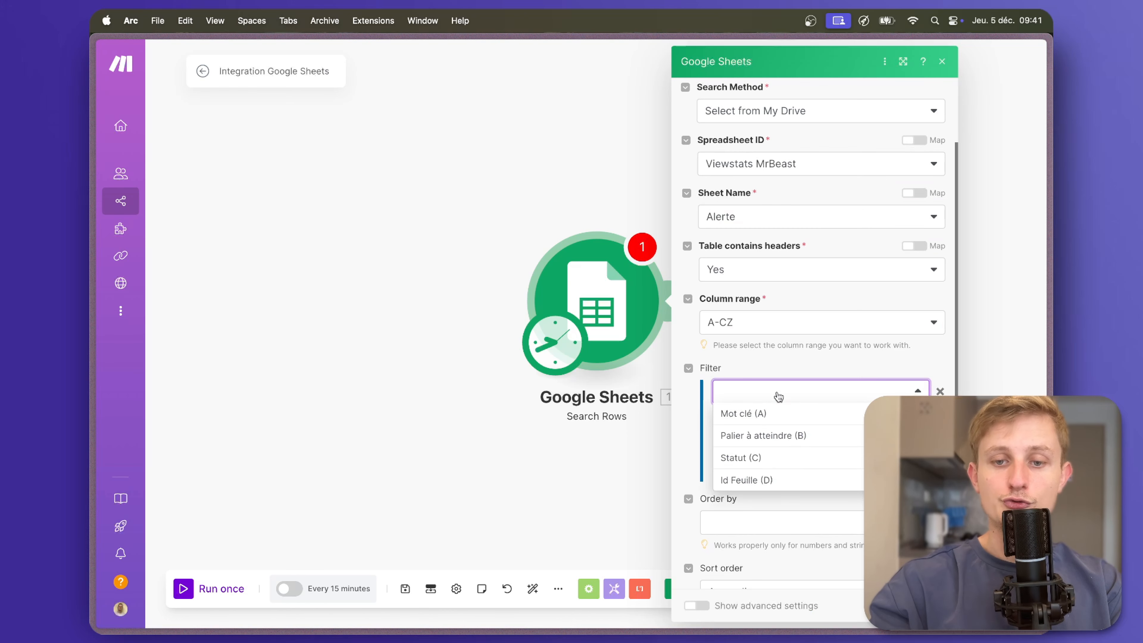
left_click(771, 454)
left_click(793, 441)
type("activ")
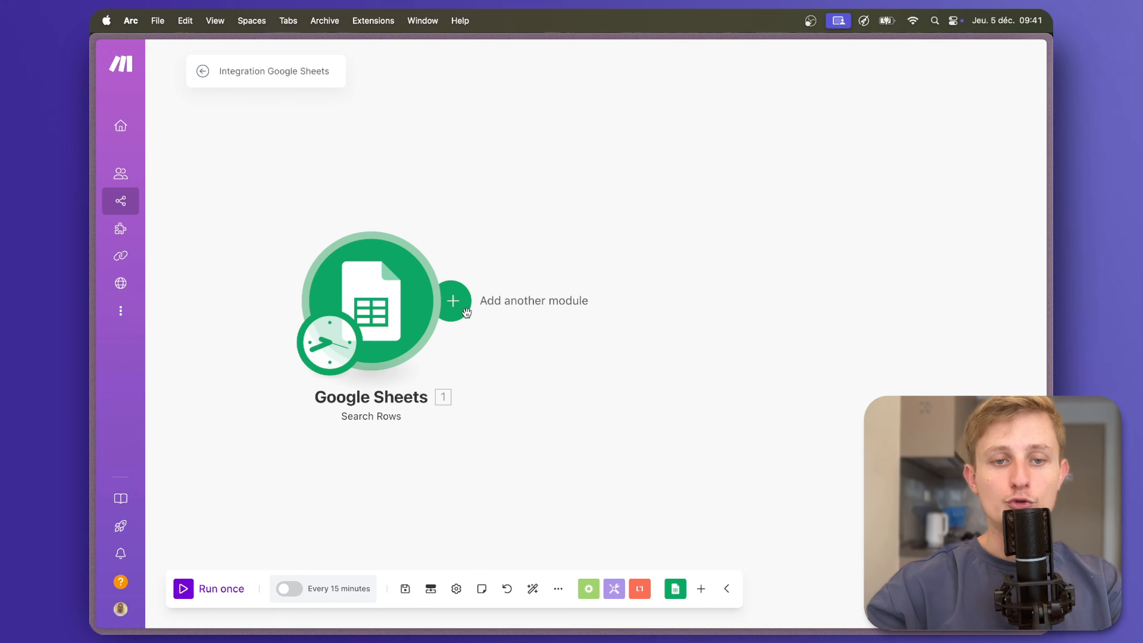
- Add a Router after the Google Sheets Search Rows module
left_click(468, 318)
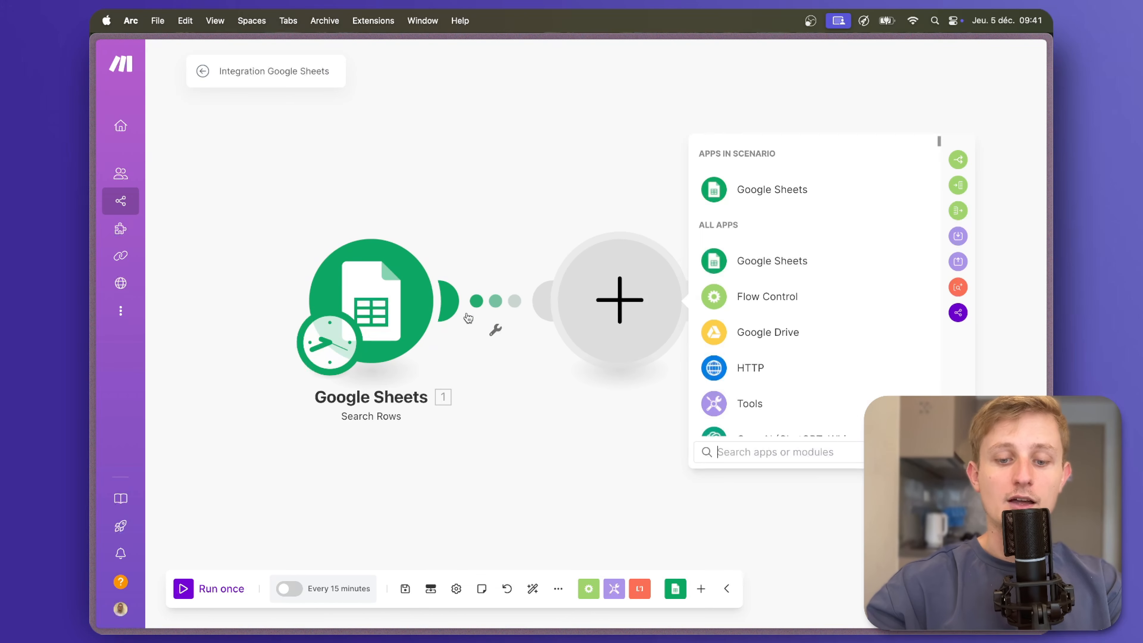
type("router")
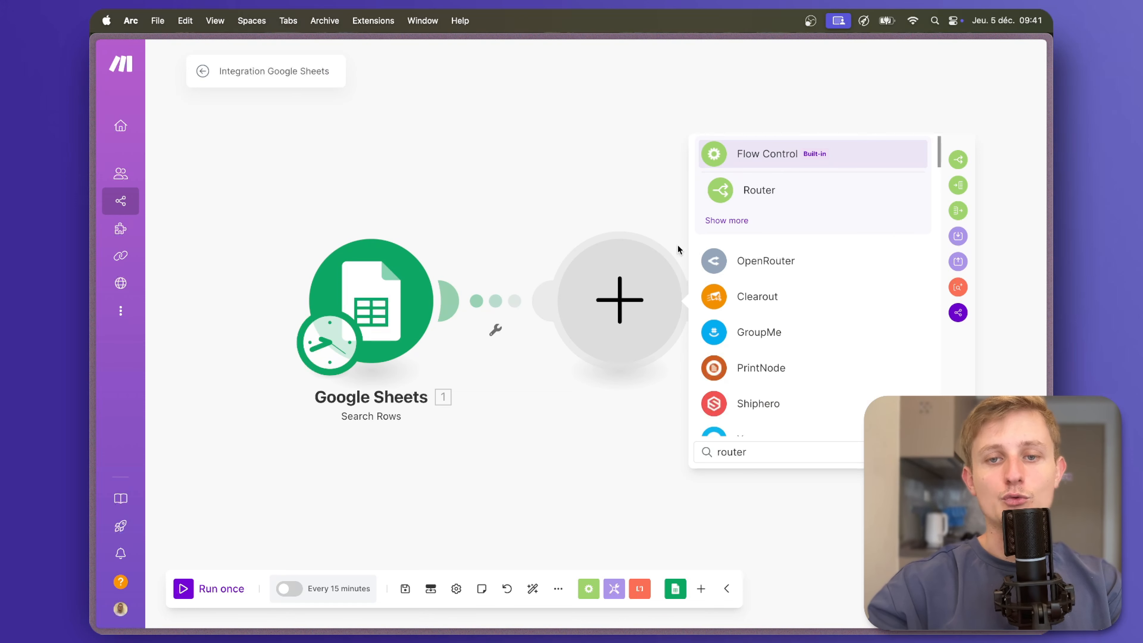
left_click(761, 202)
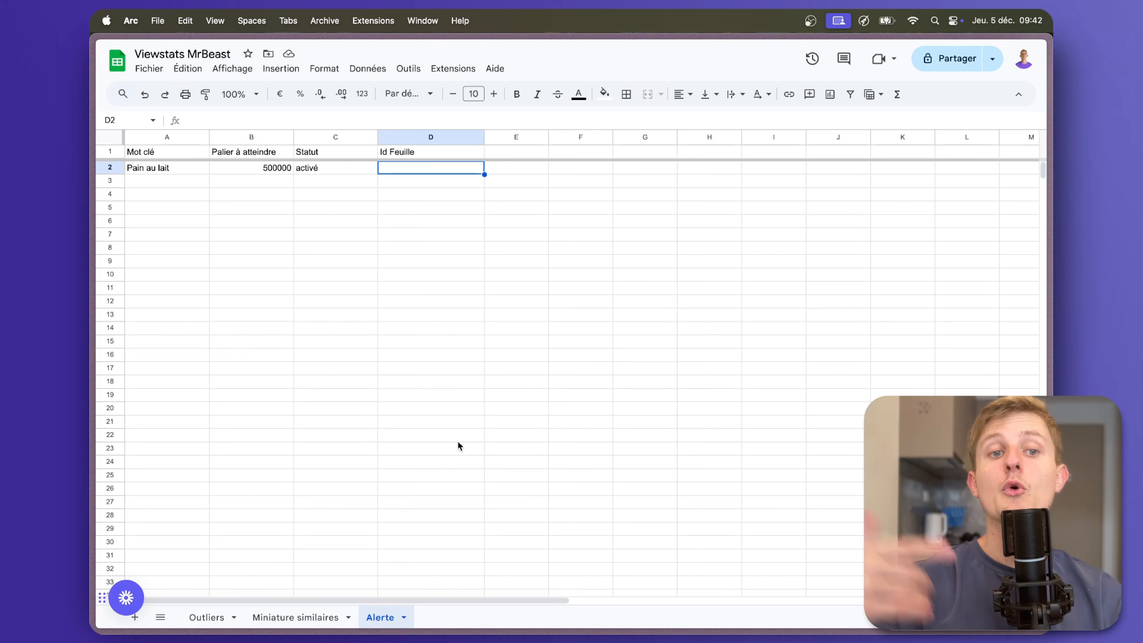
- Return to the Make scenario and add a Google Sheets Add a Sheet module on the router's first route
mouse_move(92, 280)
left_click(158, 281)
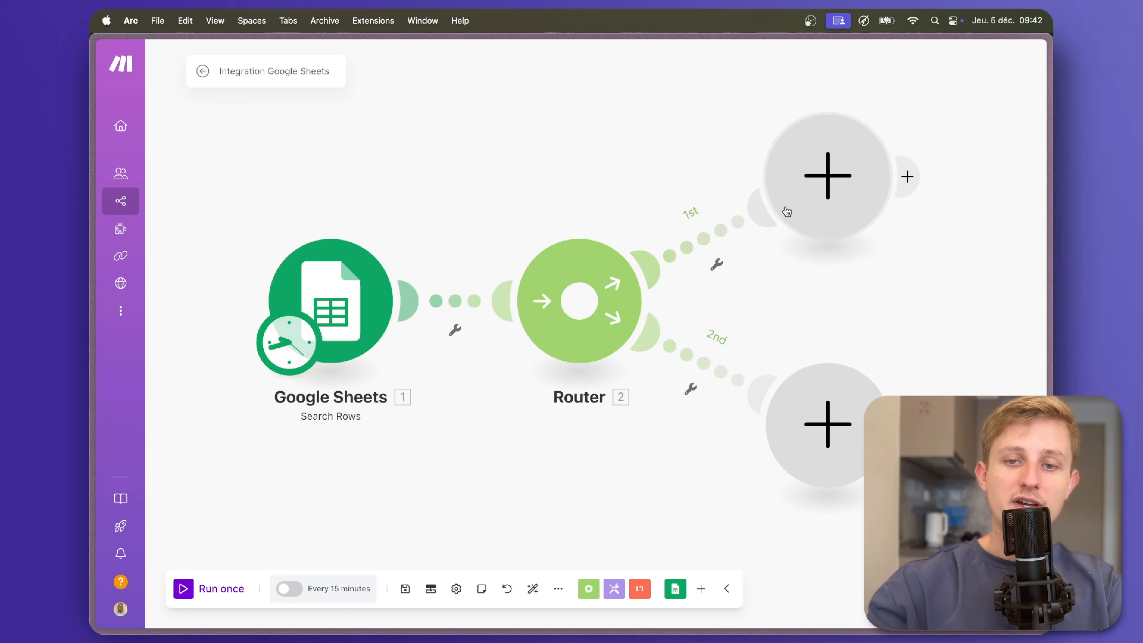
left_click(820, 194)
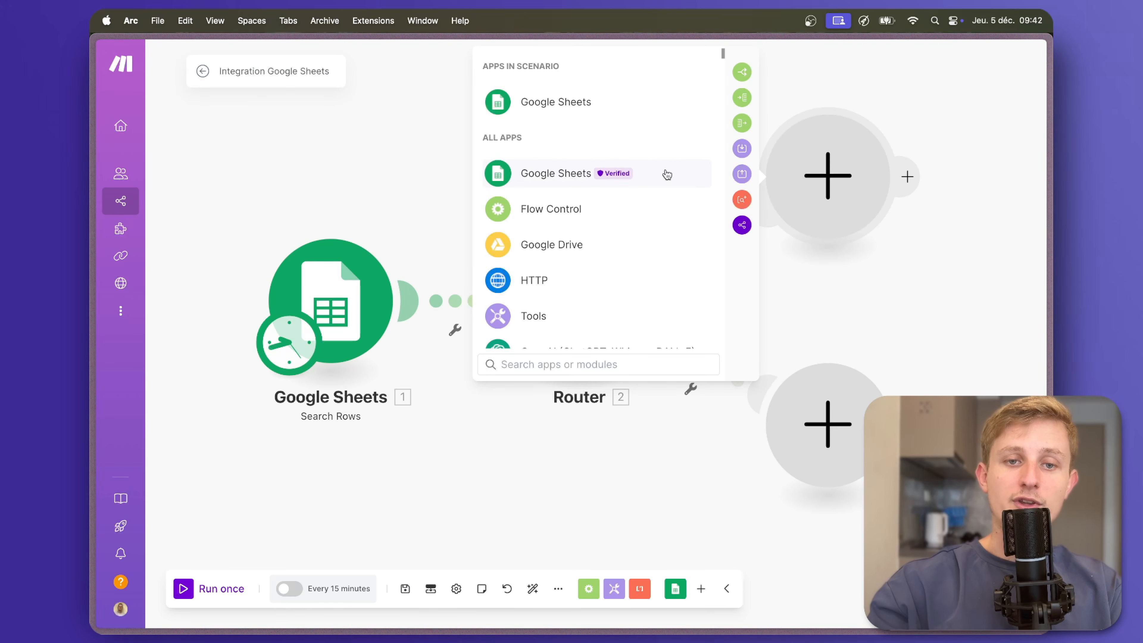
left_click(657, 106)
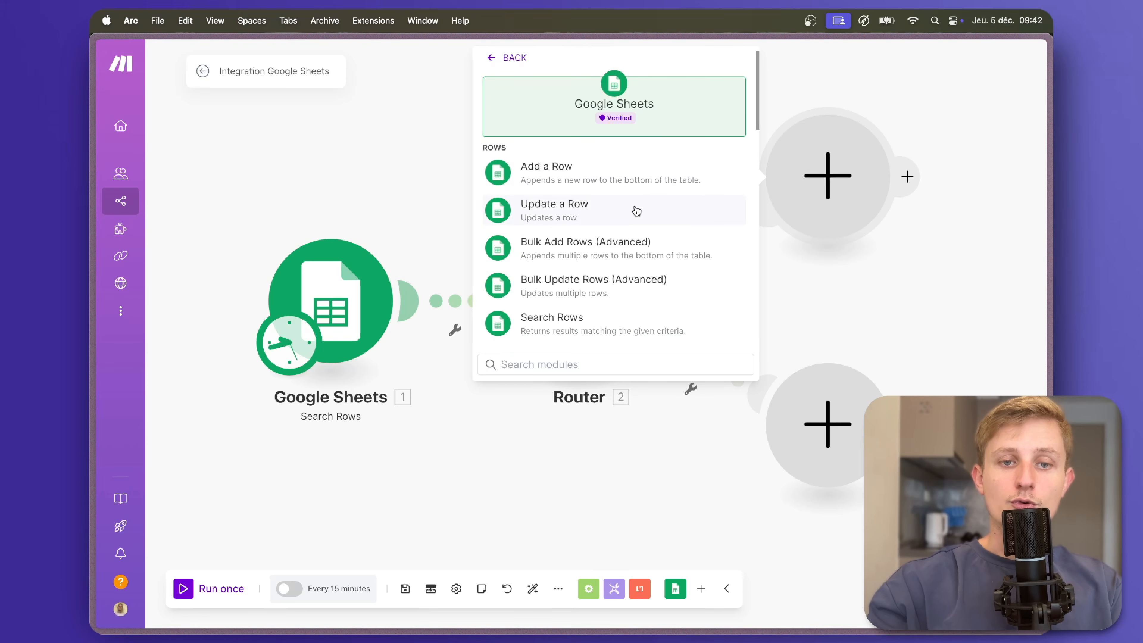
scroll(637, 211, "down", 8)
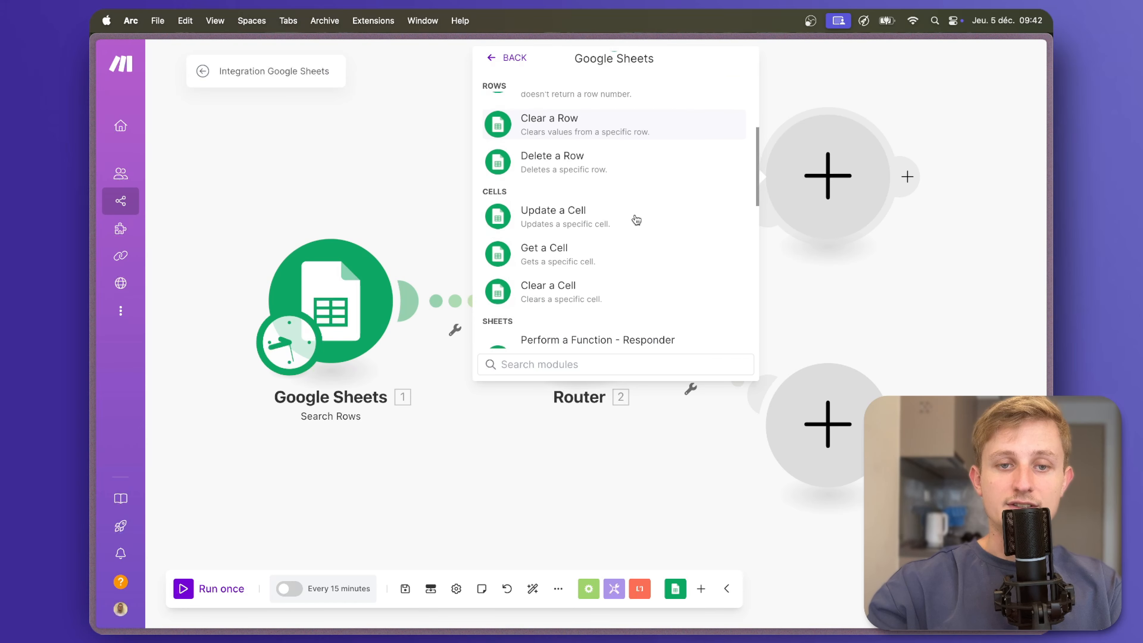
scroll(636, 219, "down", 2)
scroll(637, 220, "up", 8)
scroll(637, 220, "down", 6)
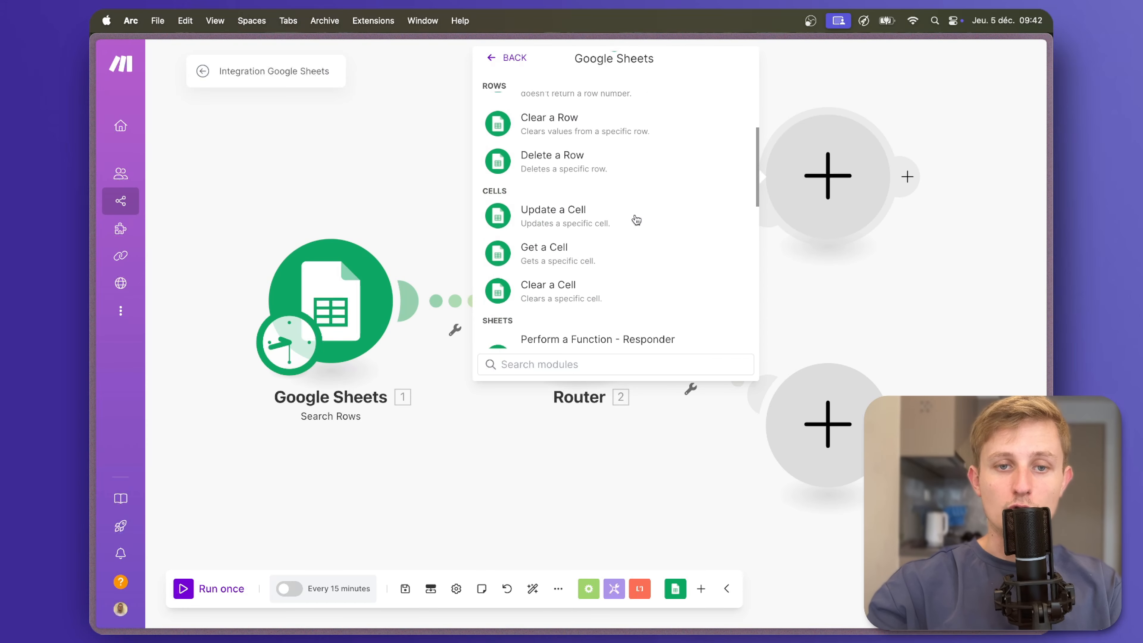
scroll(636, 220, "down", 5)
left_click(628, 185)
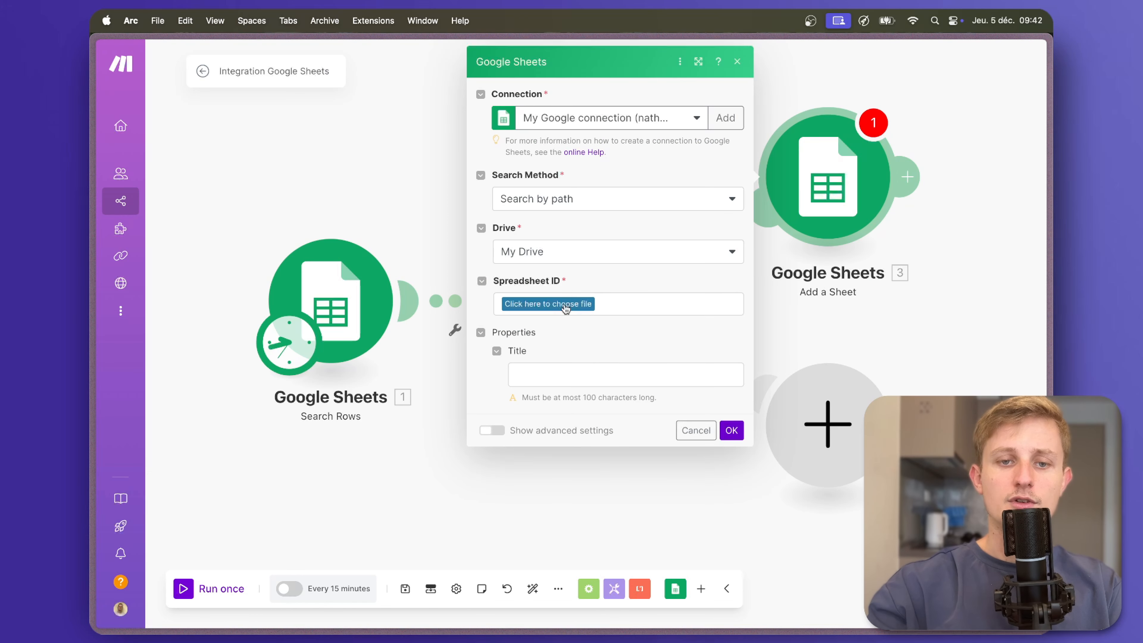
- Set the new sheet's spreadsheet to /Youtube/Viewstats MrBeast and its title to Vidéos followed by the Mot clé (A) variable in double quotes
left_click(565, 307)
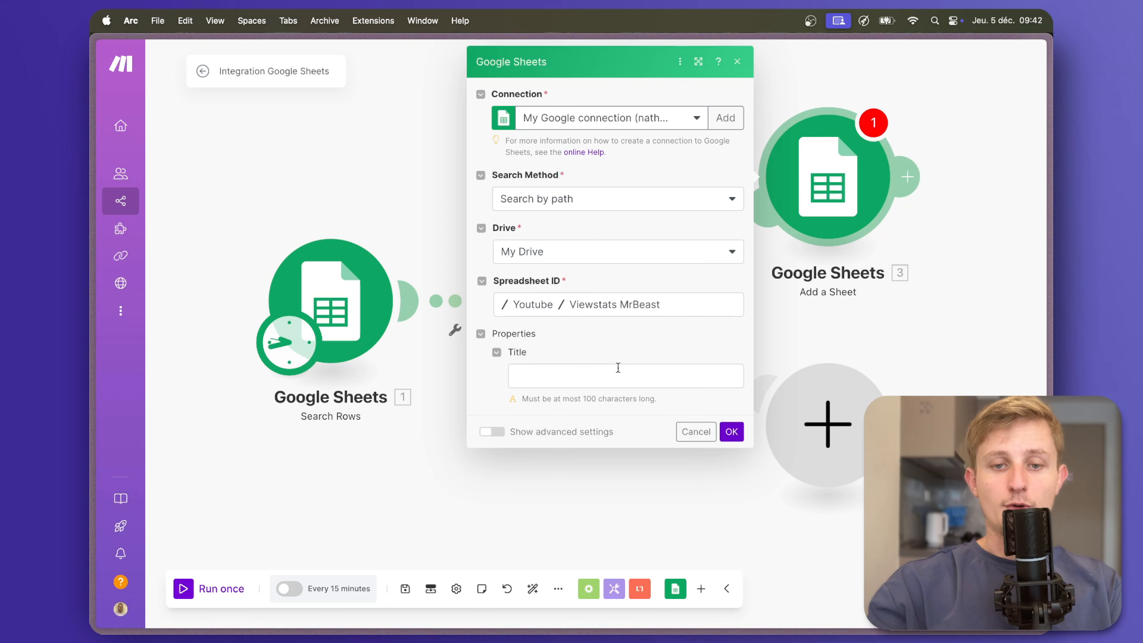
left_click(616, 373)
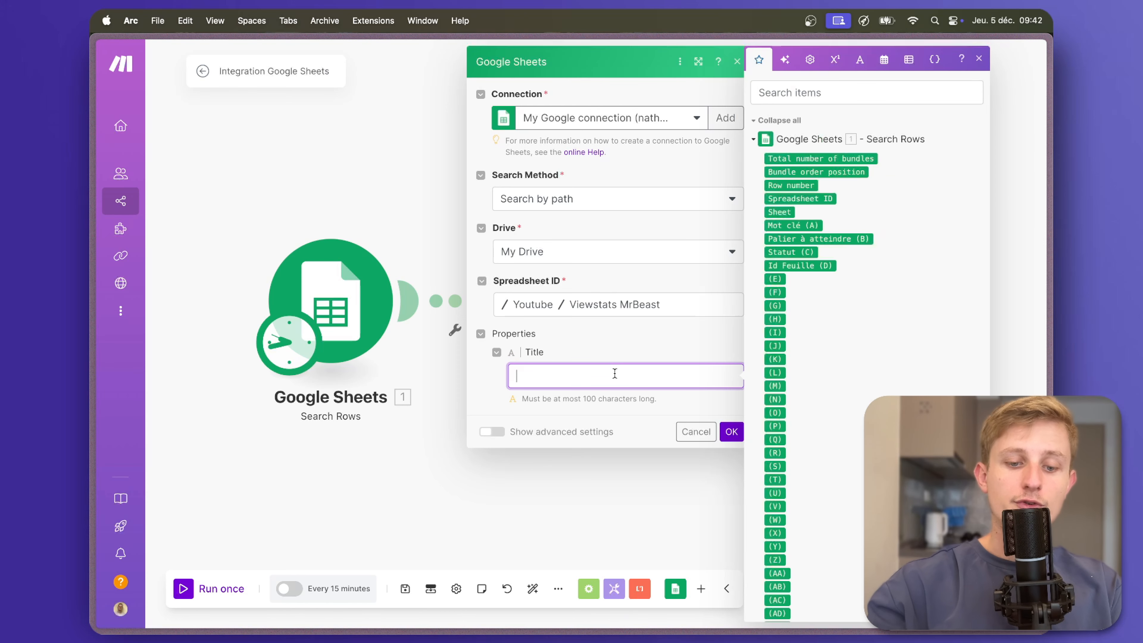
type("Vidéos ")
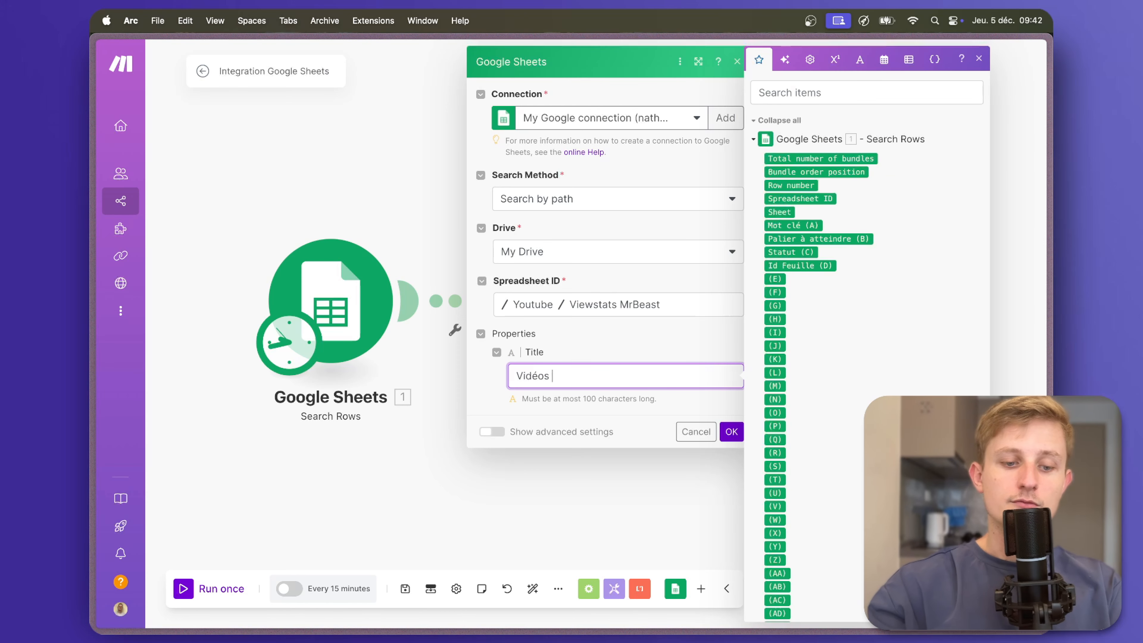
type("\"")
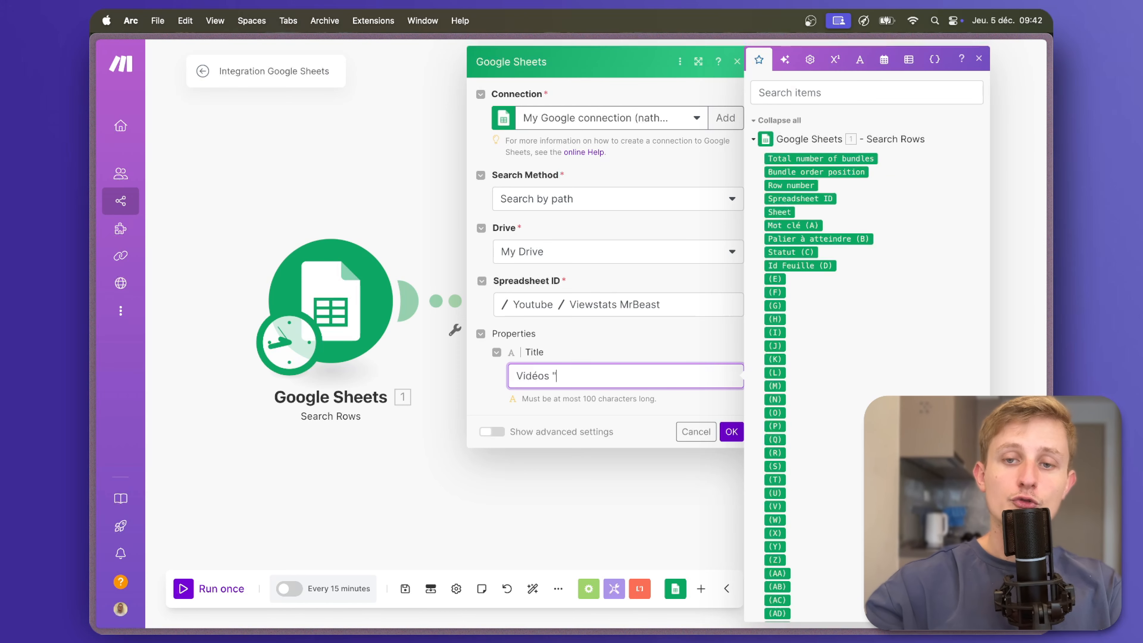
left_click(789, 224)
type("\"")
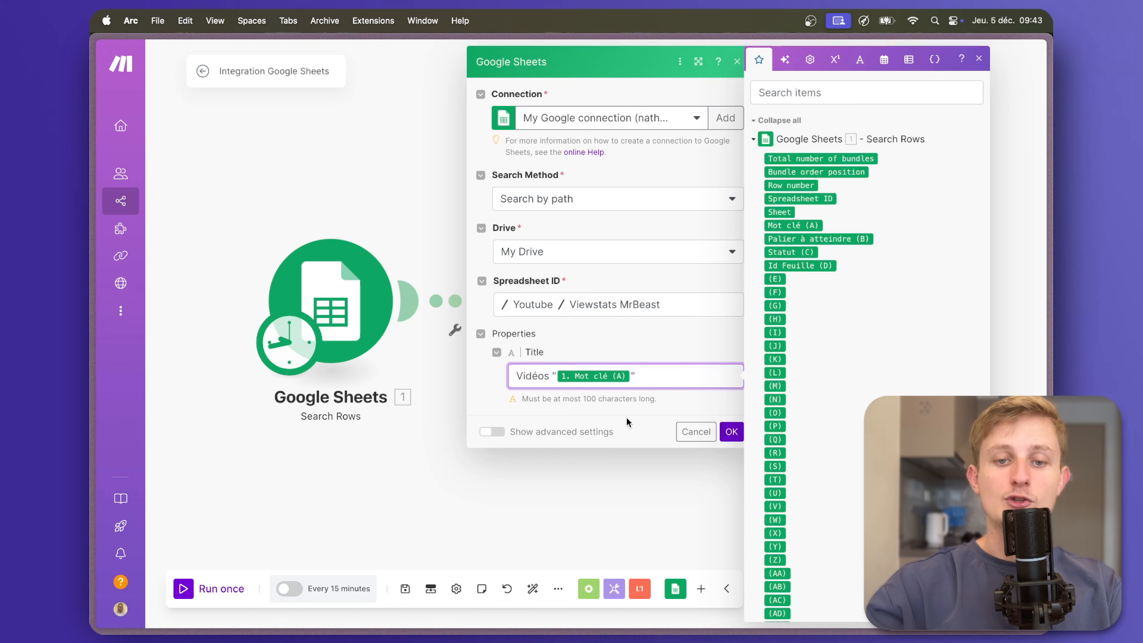
- Save the Add a Sheet settings, run the scenario once and check the result in the Viewstats MrBeast spreadsheet
left_click(731, 431)
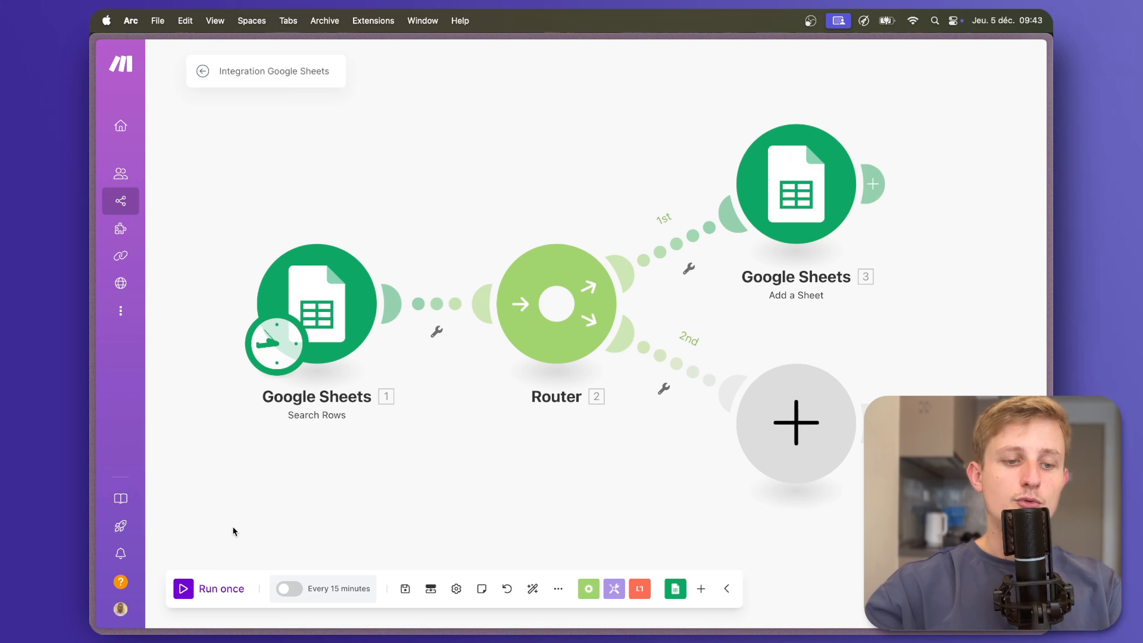
left_click(184, 586)
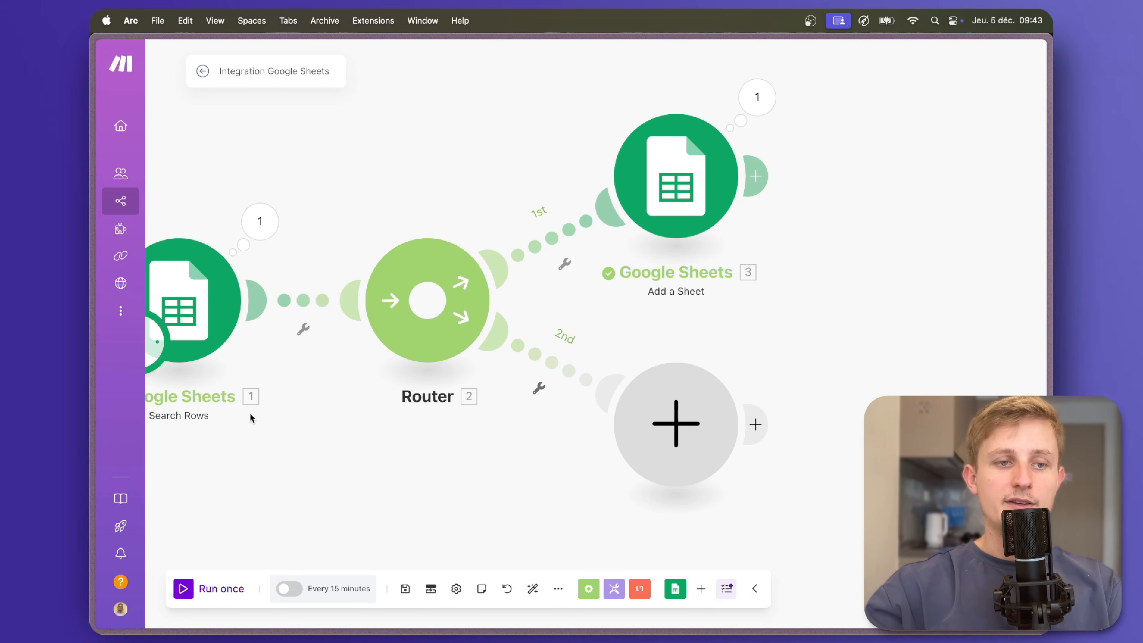
mouse_move(94, 333)
left_click(141, 253)
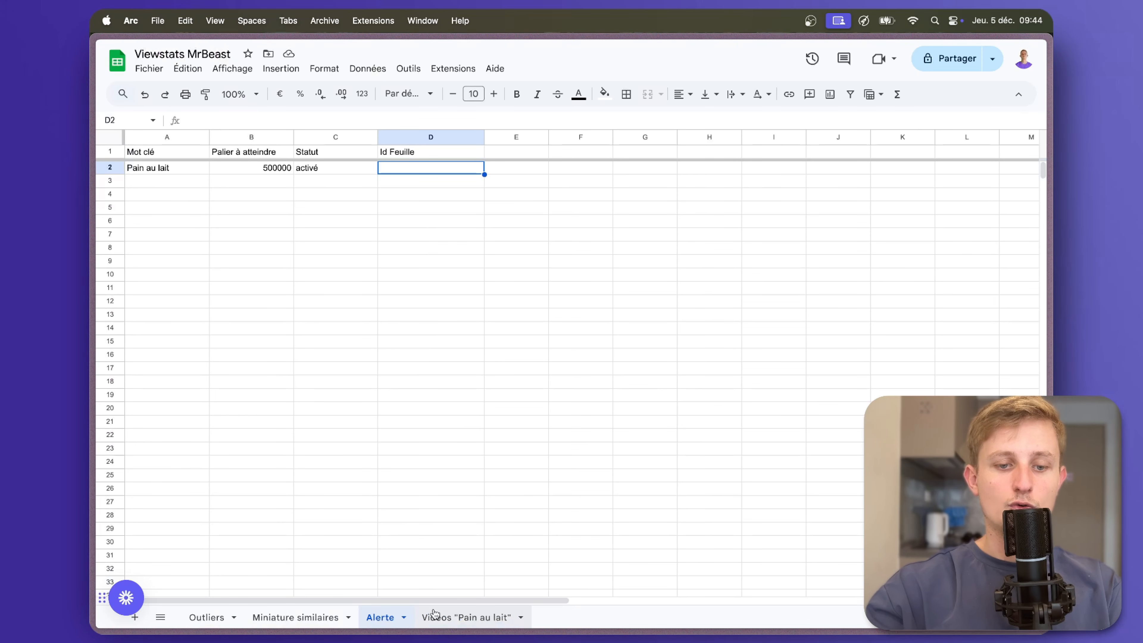
- Delete the Vidéos "Pain au lait" sheet from the spreadsheet
right_click(463, 619)
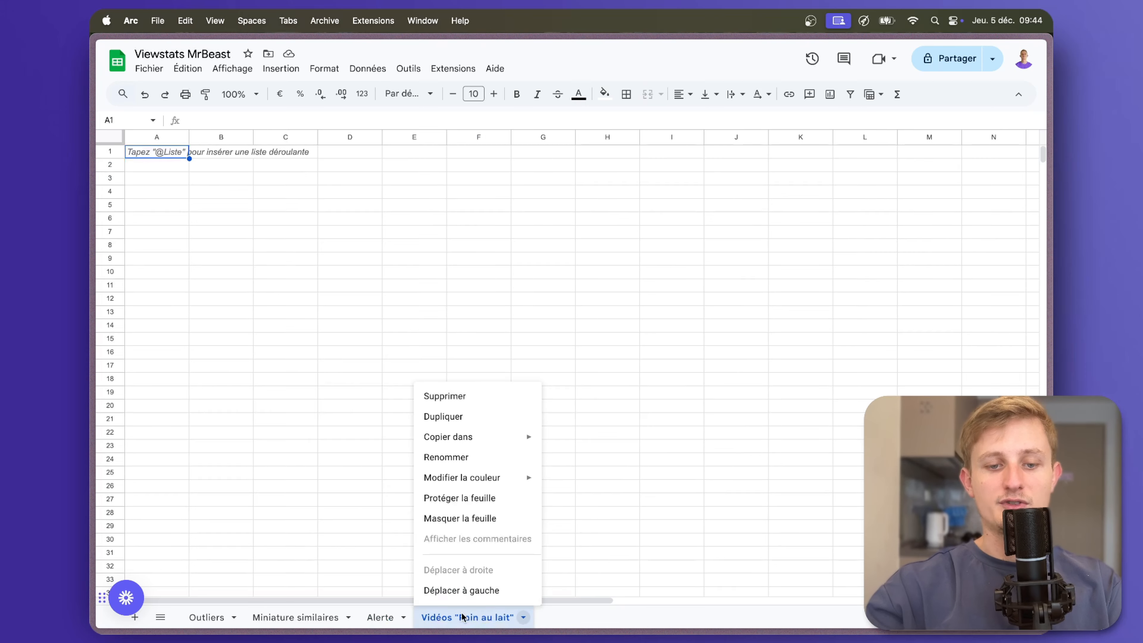
left_click(478, 398)
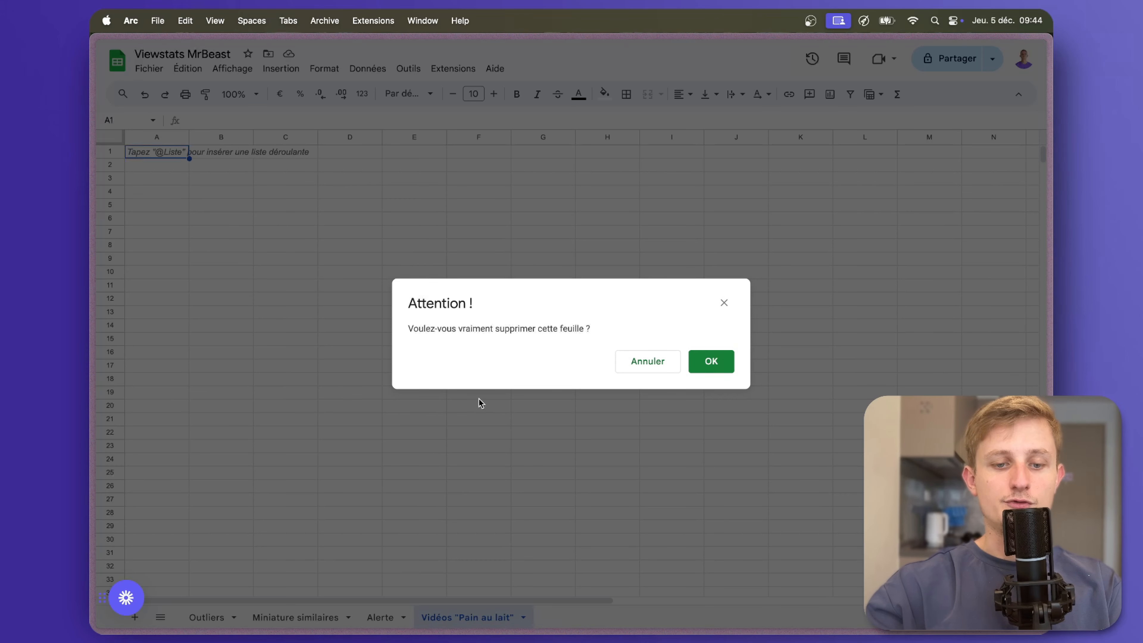
left_click(700, 364)
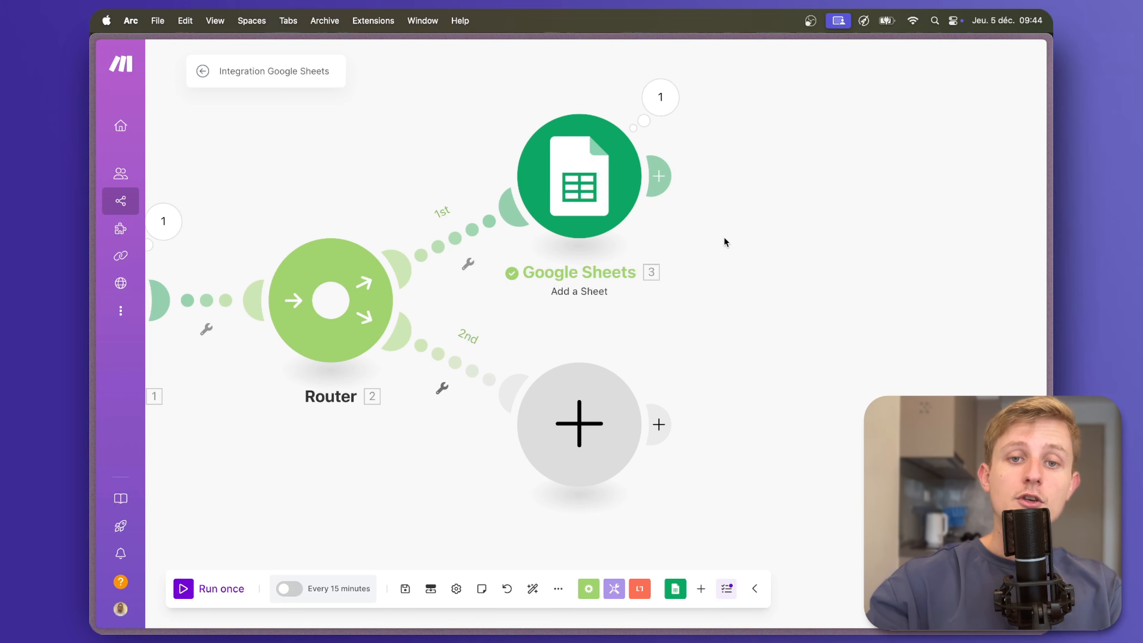
- In the Make scenario, add a Google Sheets Add a Row module after the Add a Sheet module
left_click(668, 185)
left_click(678, 187)
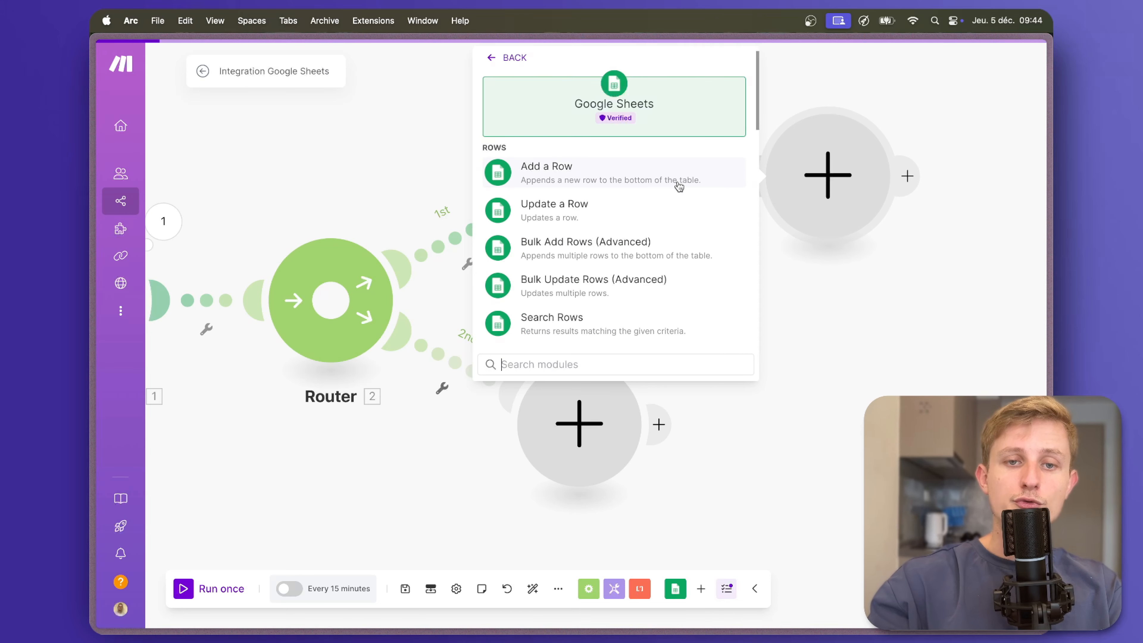
left_click(659, 184)
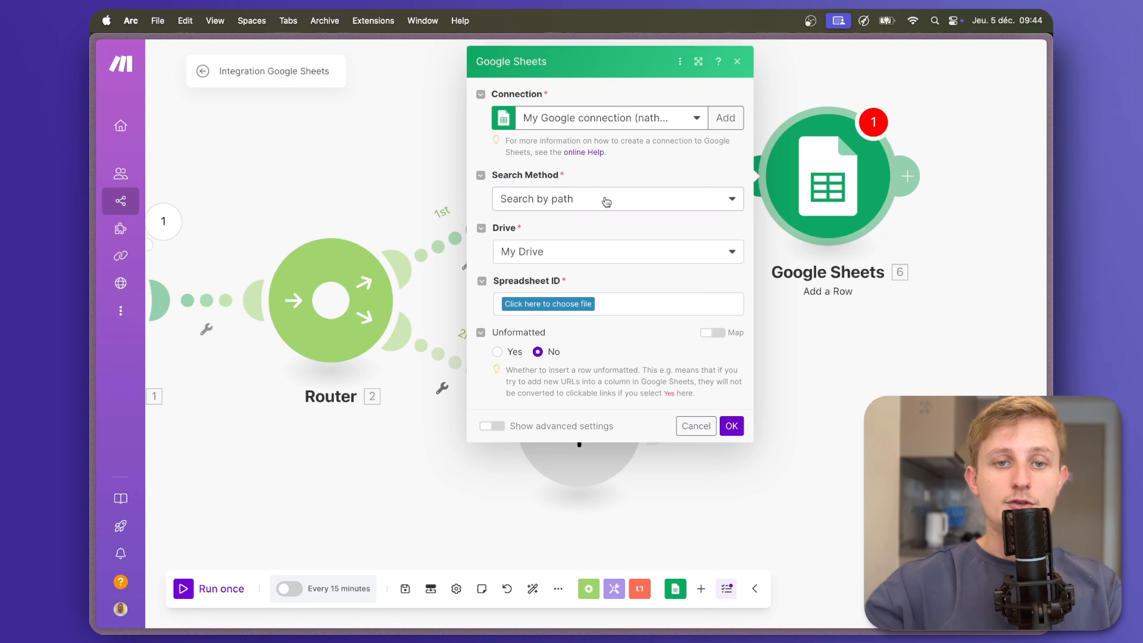
- Set Add a Row's search method to Enter manually and map its Spreadsheet ID to the Search Rows Spreadsheet ID variable
left_click(606, 202)
left_click(579, 265)
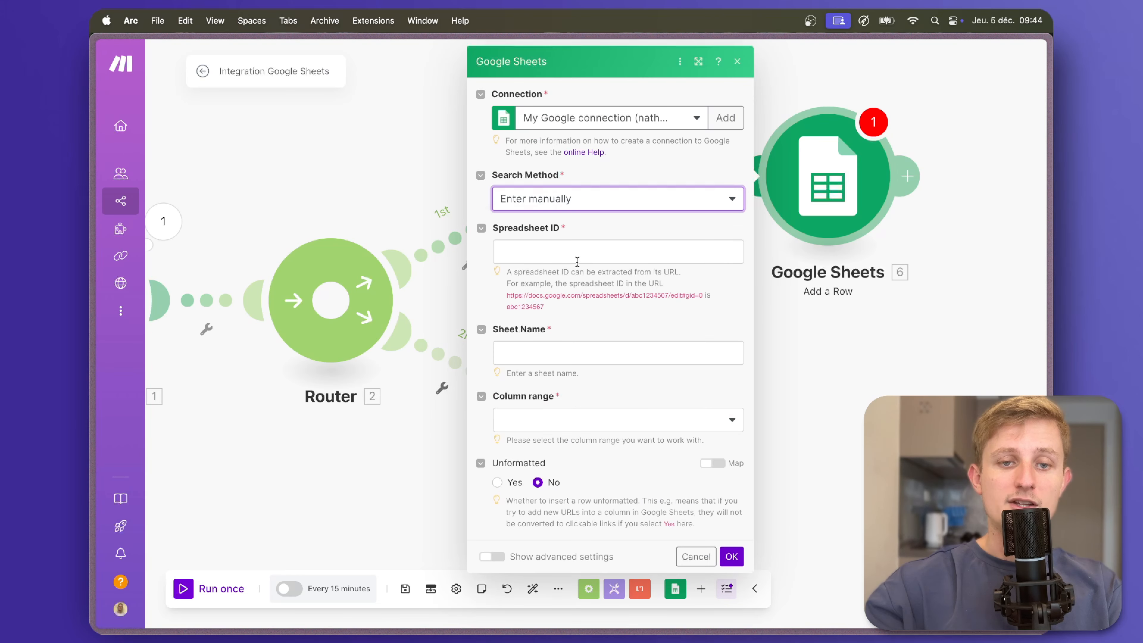
left_click(577, 252)
scroll(786, 289, "down", 1)
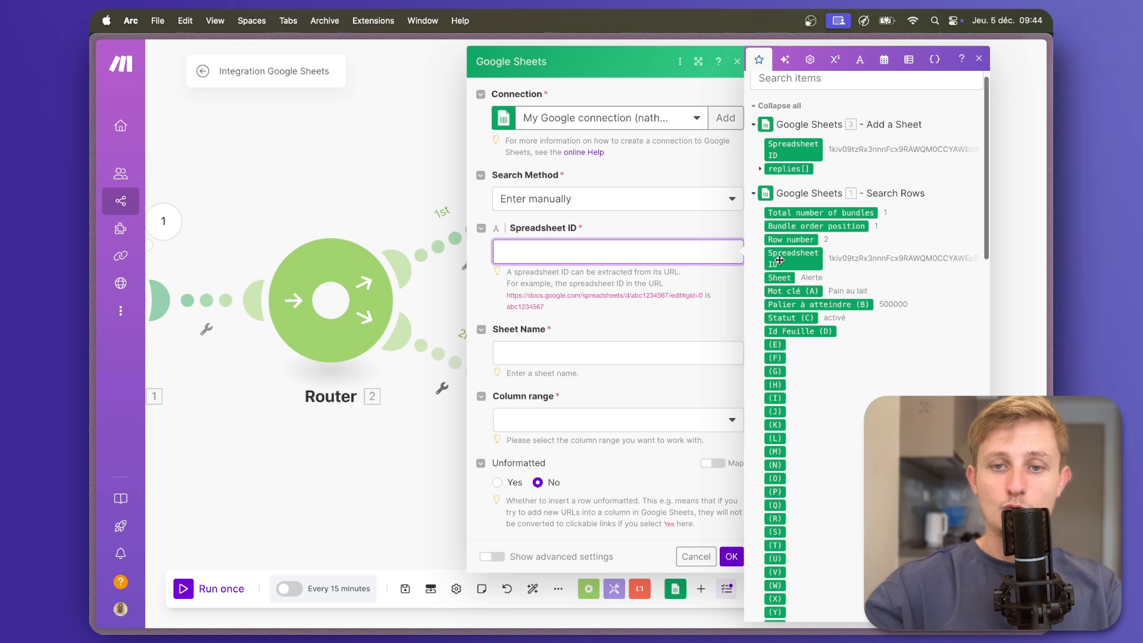
left_click(794, 261)
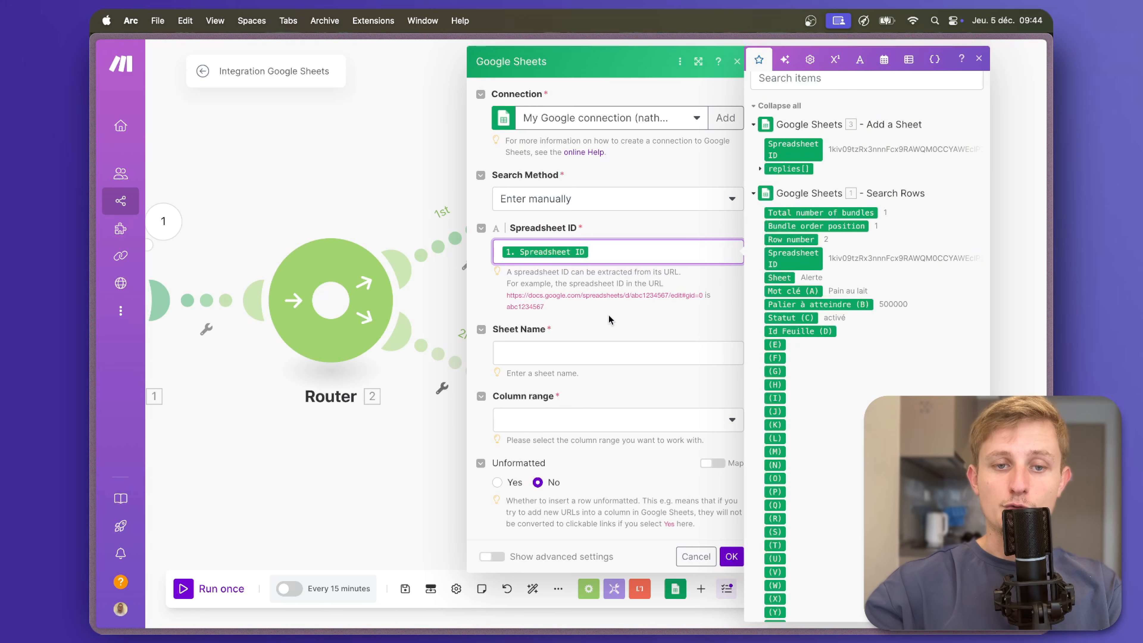
- Map the Sheet Name to Add a Sheet's replies[] addSheet.properties.title variable and set the column range to A-Z
left_click(604, 353)
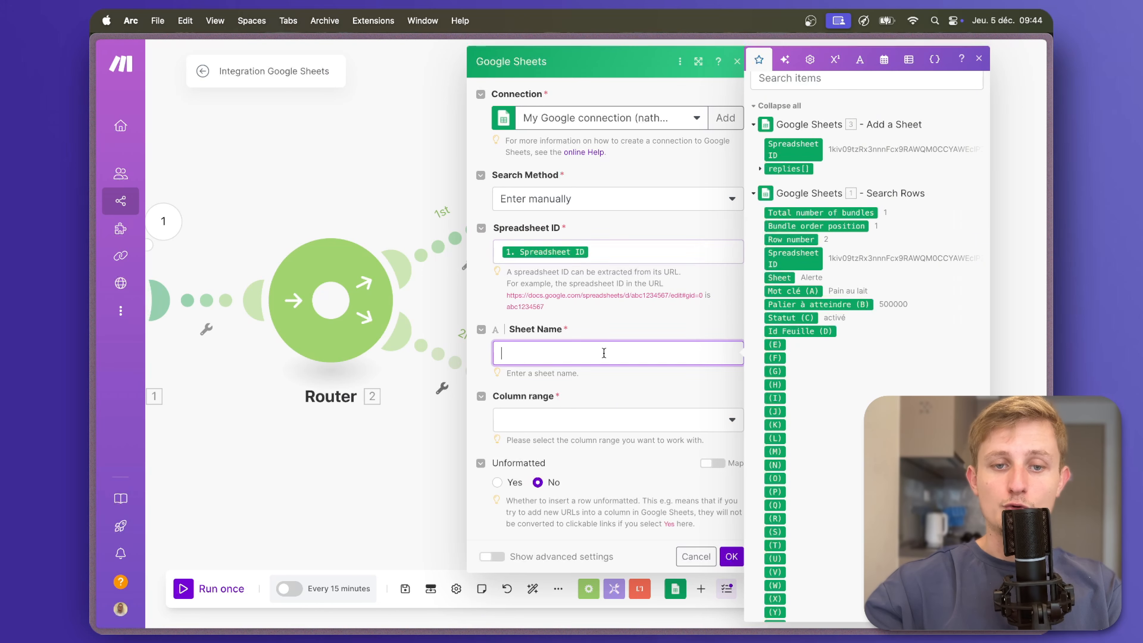
left_click(760, 169)
left_click(770, 183)
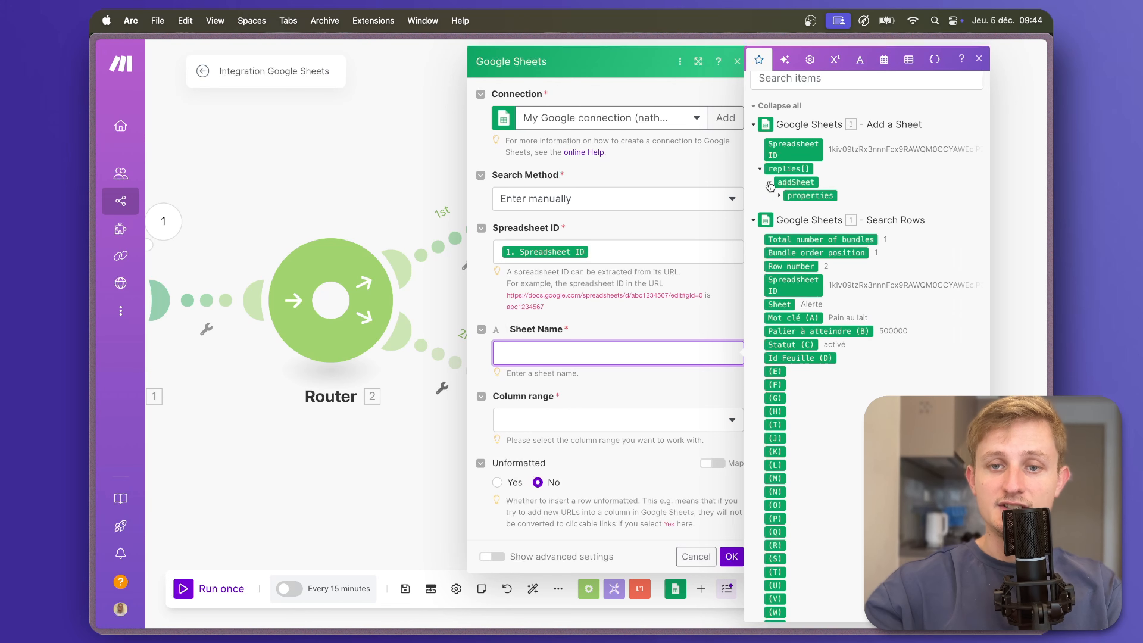
left_click(779, 197)
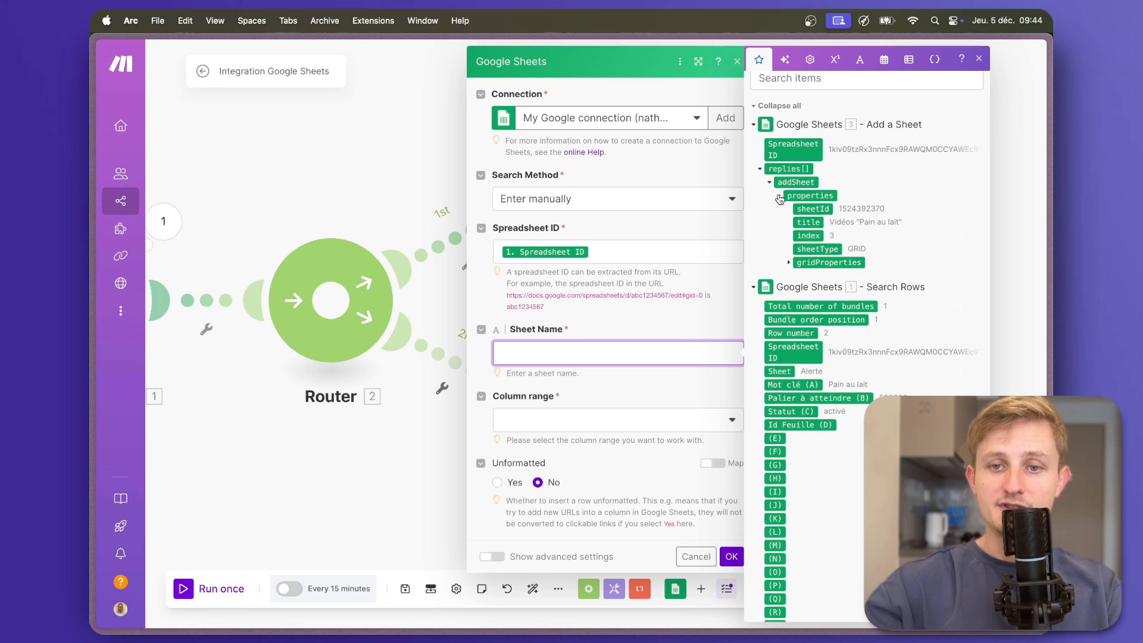
left_click(812, 222)
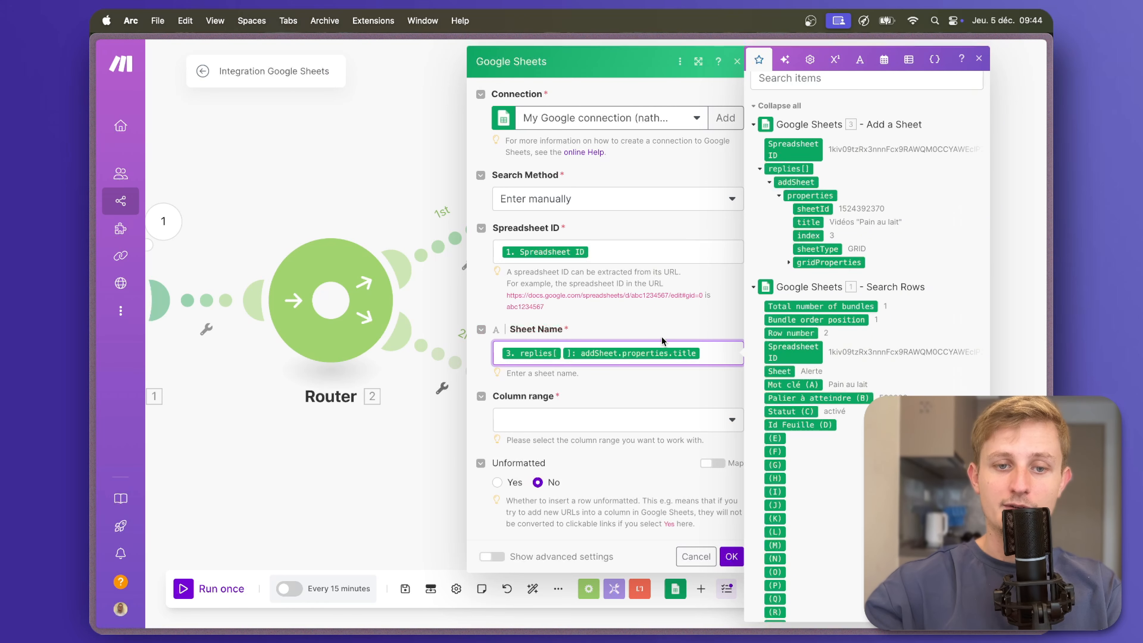
left_click(653, 420)
left_click(651, 441)
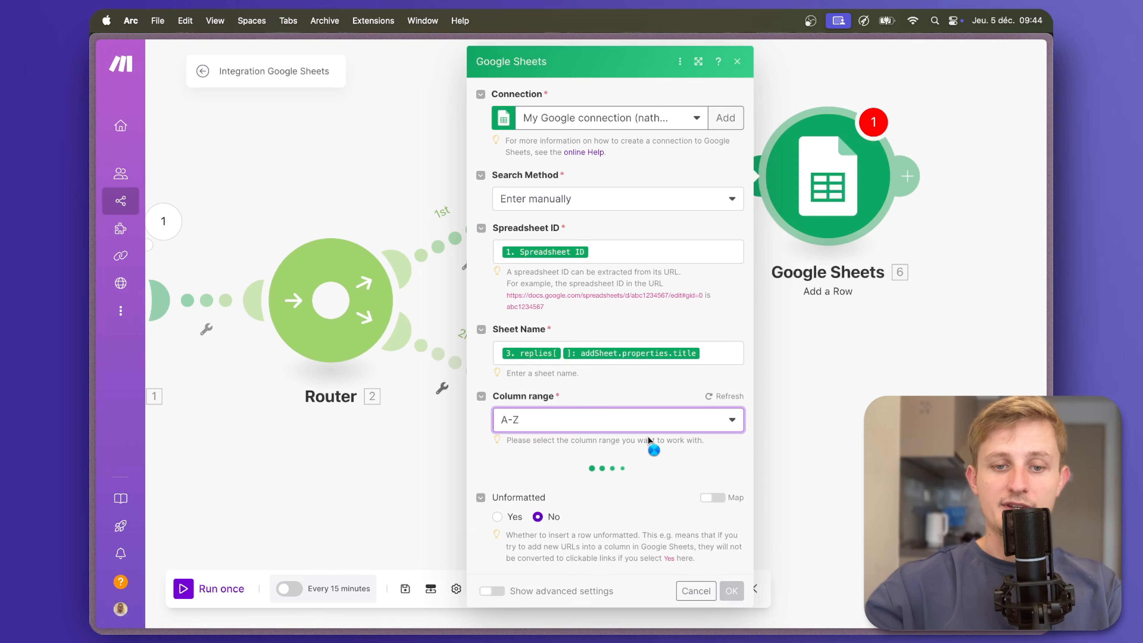
- Fill the row's columns A to E with Id vidéo, Titre vidéo, Vues vidéo, Miniature vidéo and Date d'ajout vidéo, and save the module
scroll(607, 392, "down", 3)
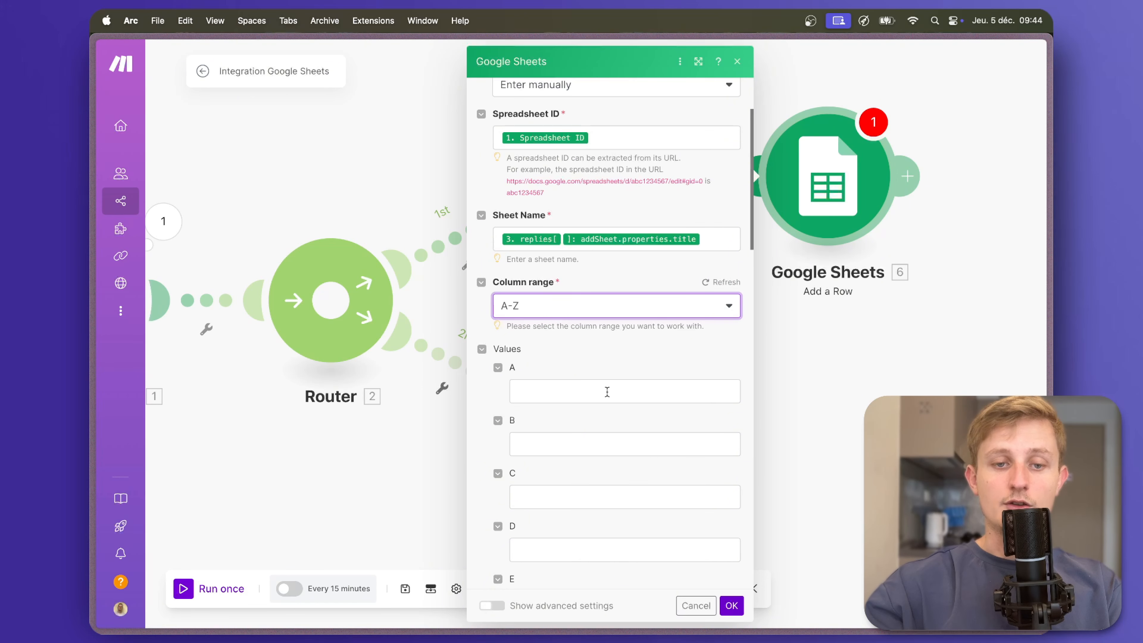
left_click(607, 392)
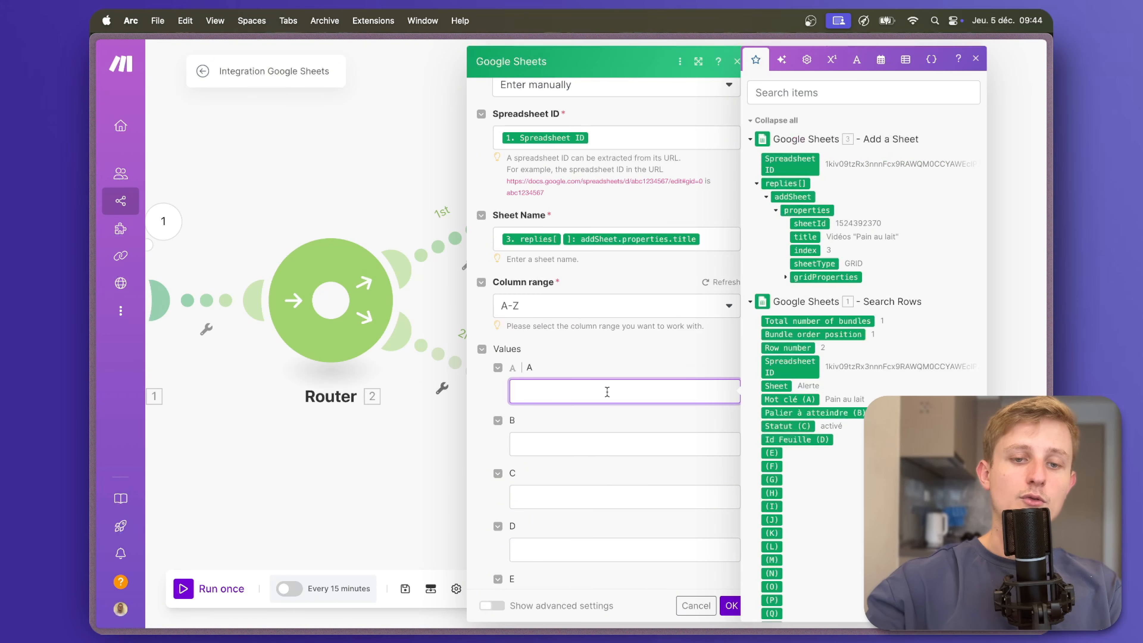
type("Id vidéo")
key("Tab")
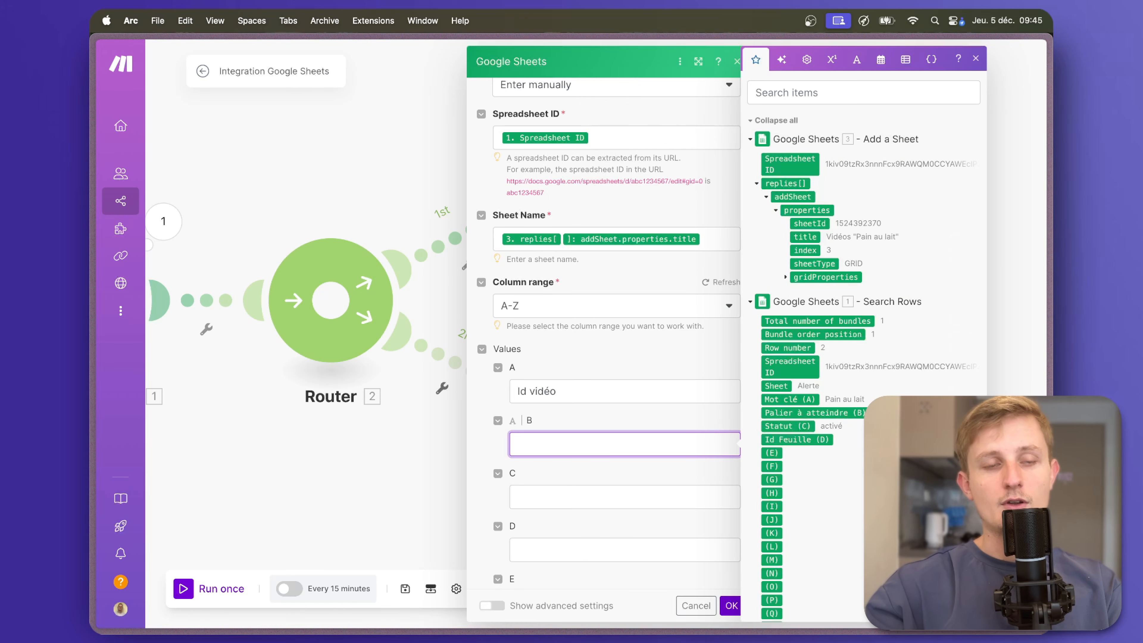
type("Titre vidéo")
key("Tab")
type("V")
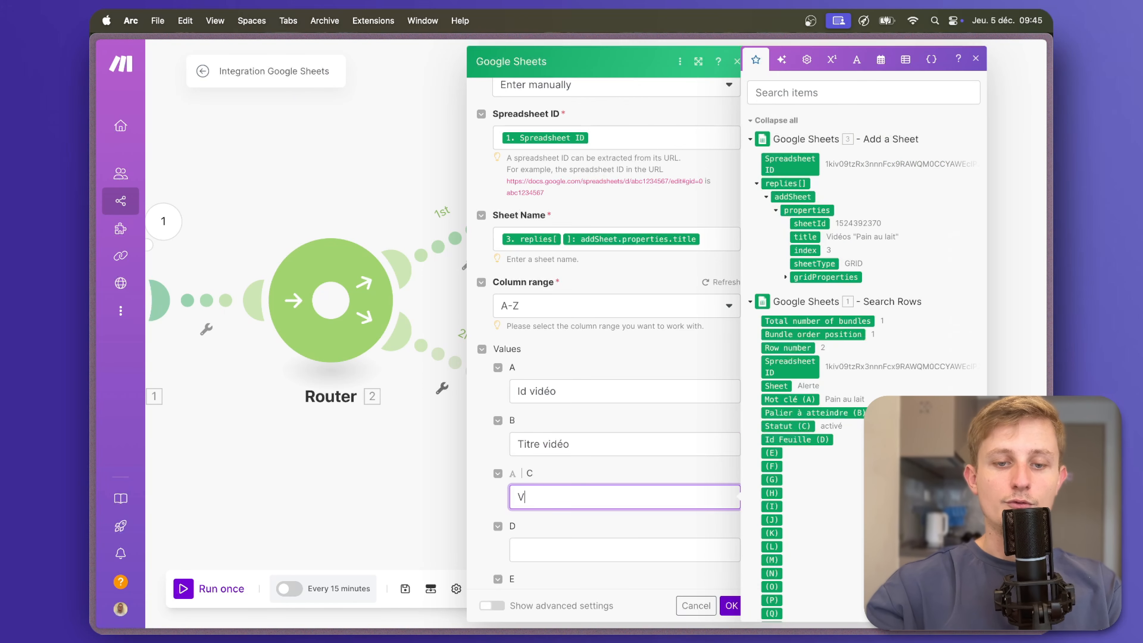
type("ues vidéo")
key("Tab")
type("Miniature vidéo")
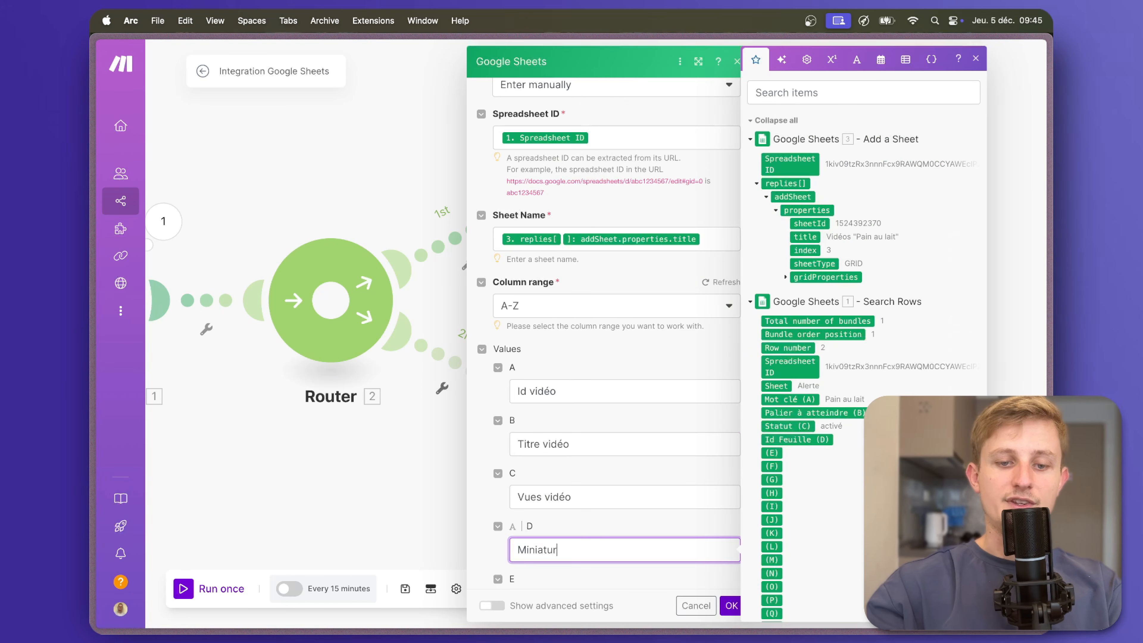
key("Tab")
type("Date d'ajout vidéo")
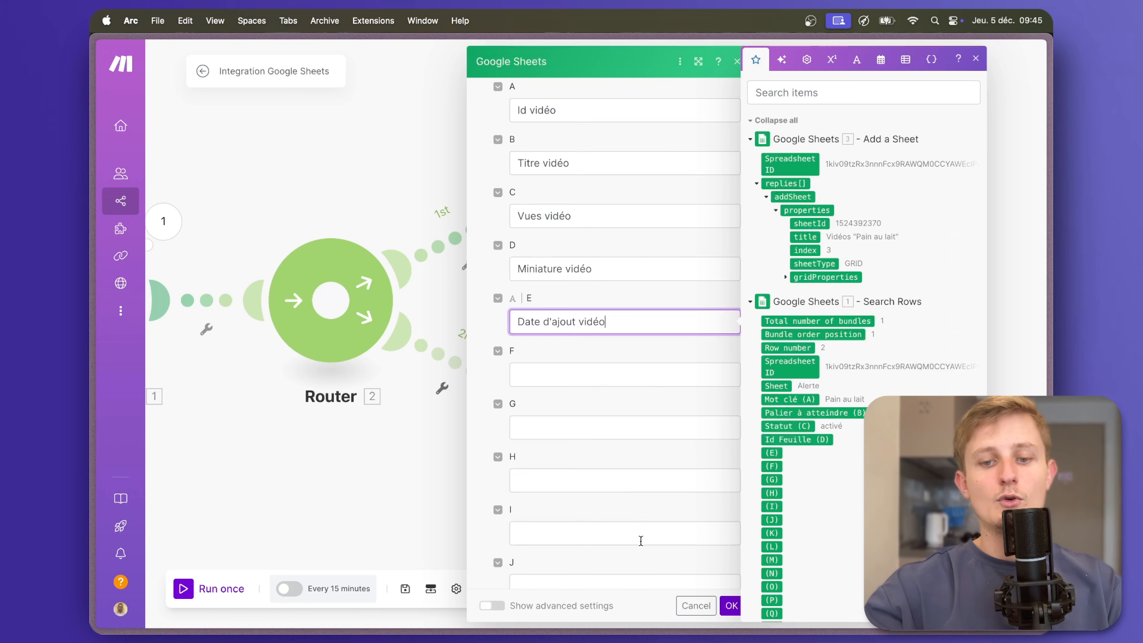
left_click(731, 606)
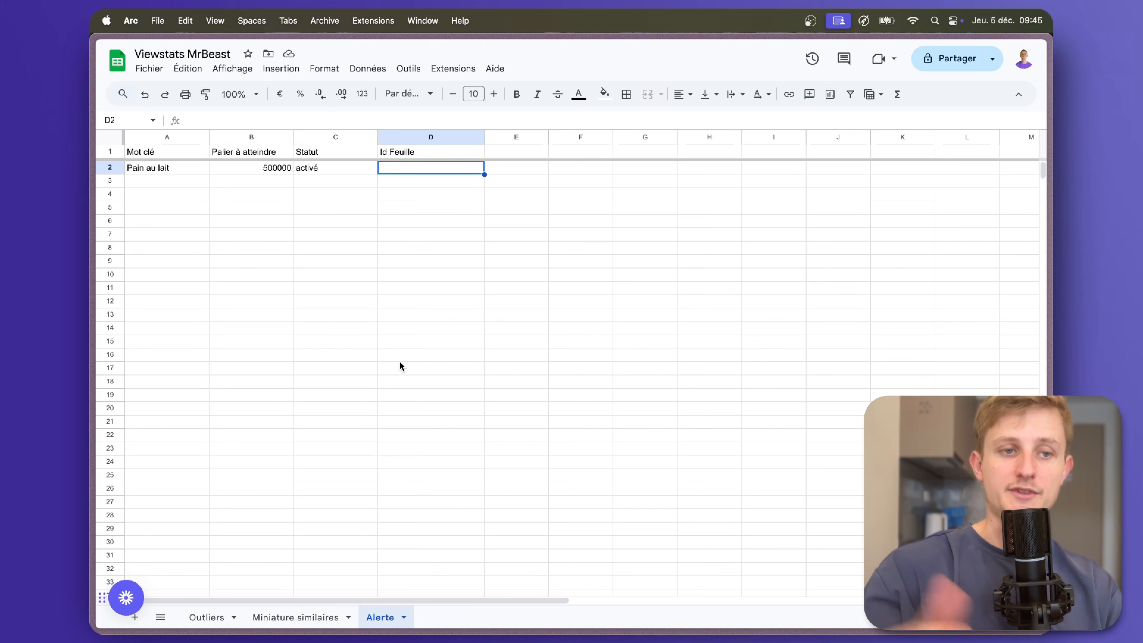
- Return to the Make scenario and add a Google Sheets Update a Row module after Add a Row
mouse_move(127, 237)
left_click(151, 276)
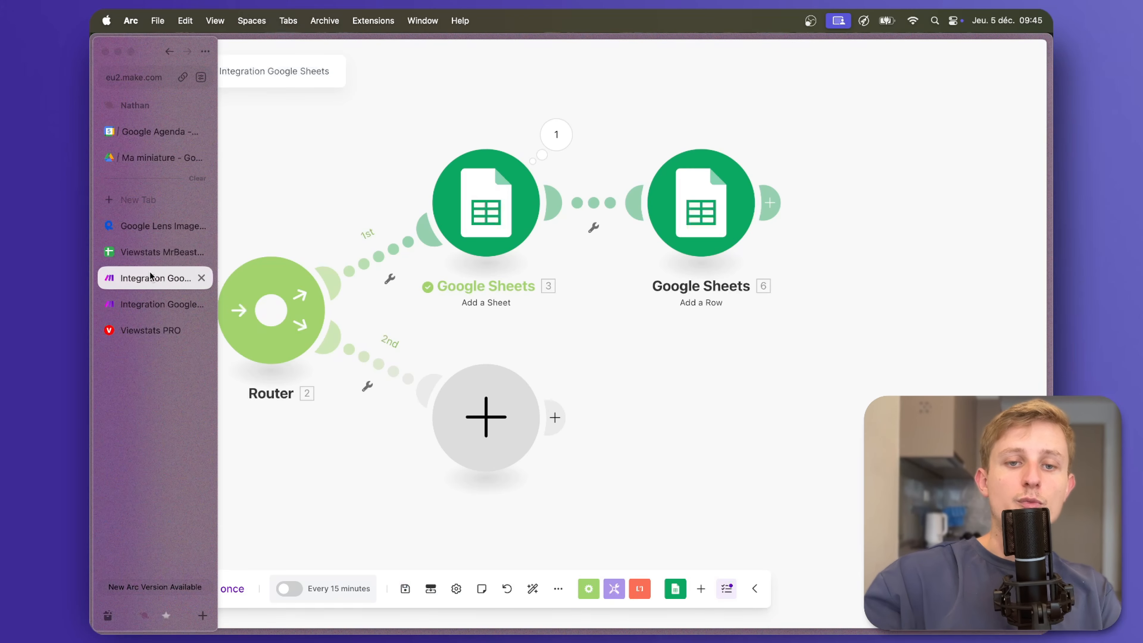
left_click(770, 203)
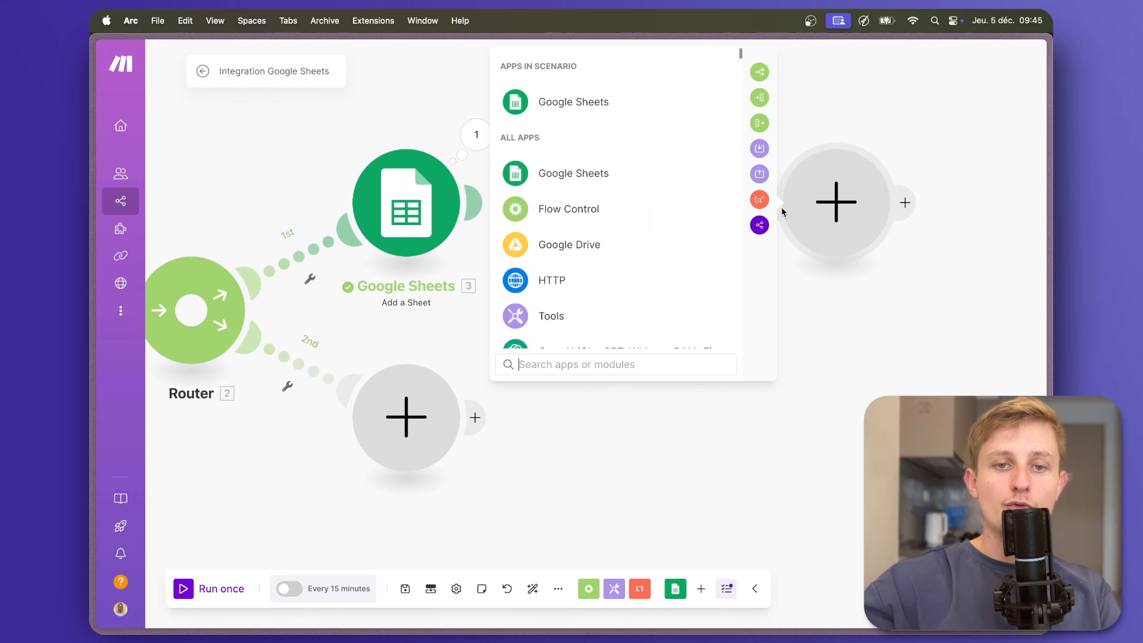
left_click(701, 104)
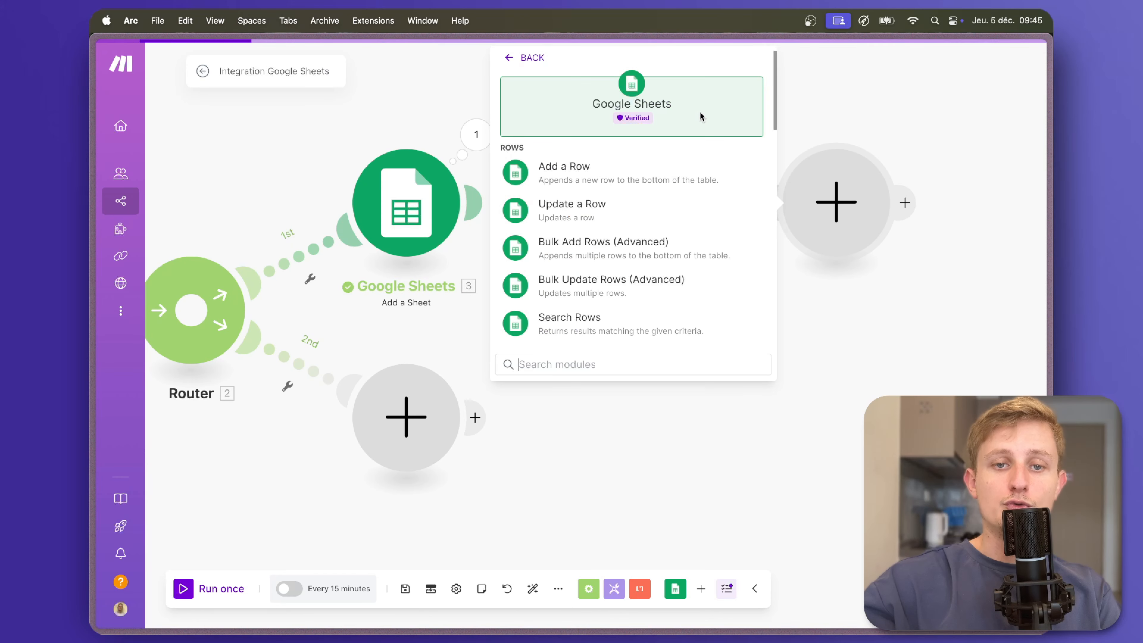
left_click(672, 207)
- Point Update a Row to the Alerte sheet of /Youtube/Viewstats MrBeast and map the row number to the Search Rows Row number variable
left_click(589, 304)
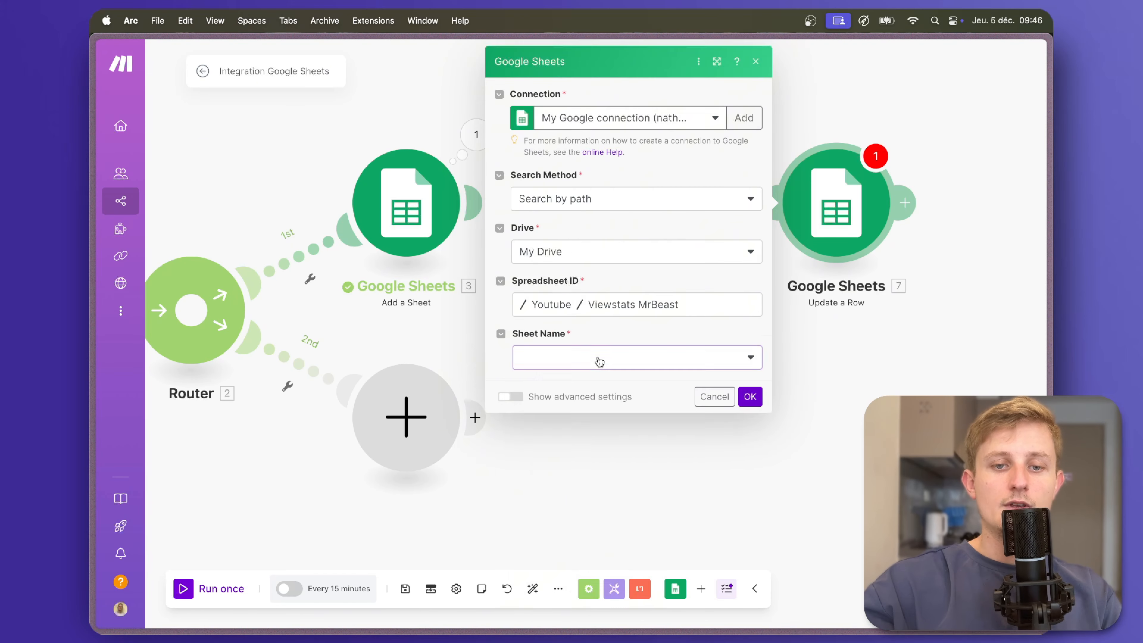
left_click(598, 360)
left_click(575, 424)
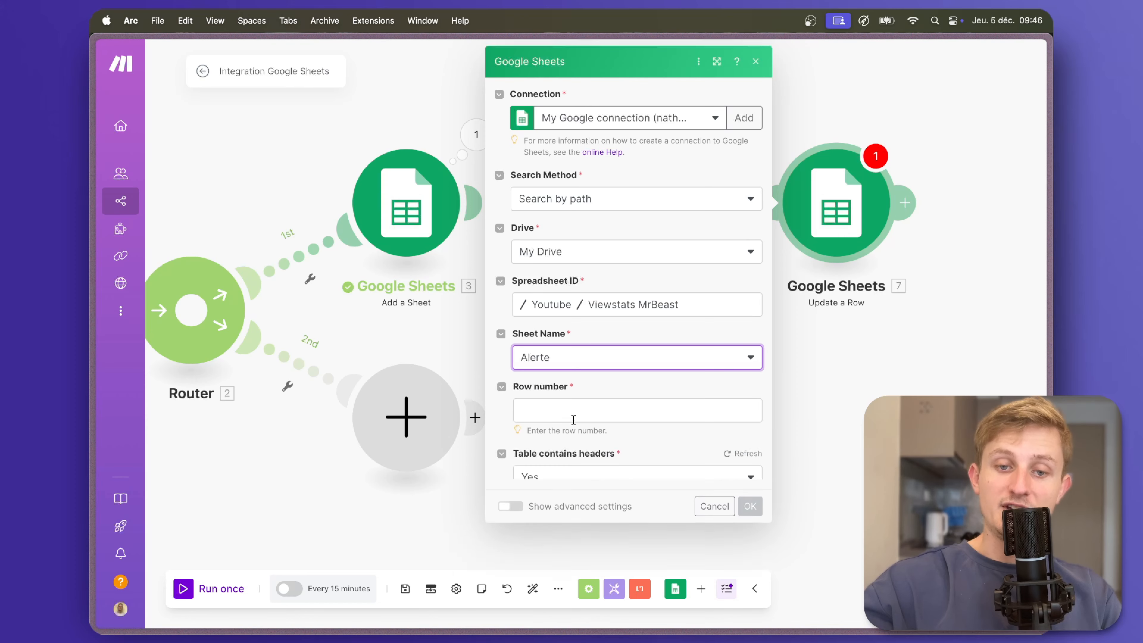
left_click(572, 414)
scroll(794, 418, "down", 4)
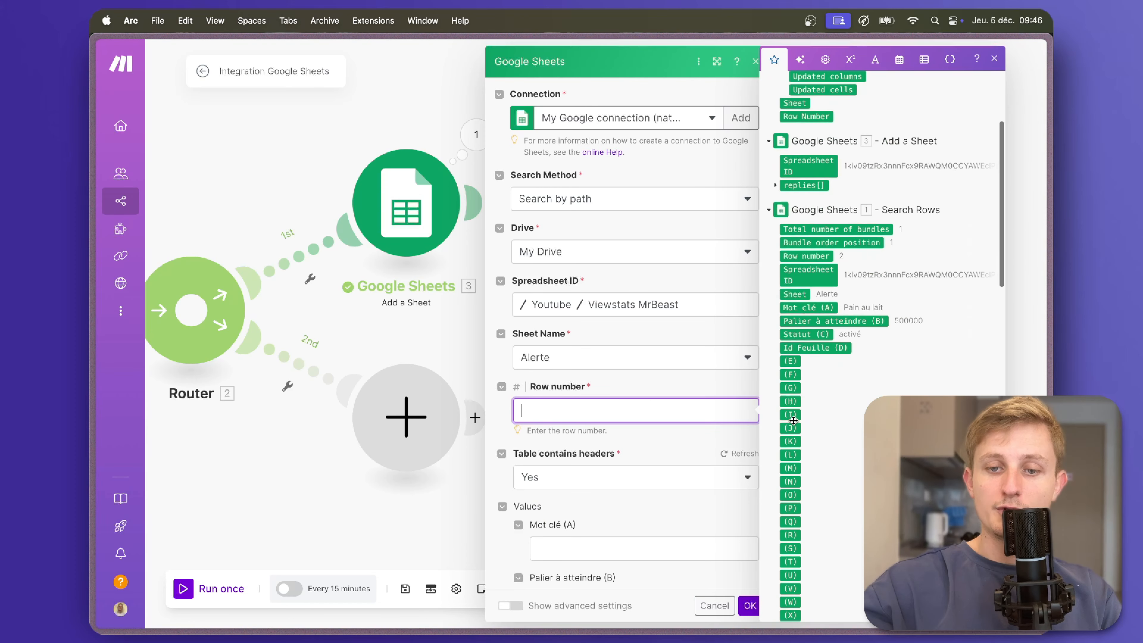
left_click(804, 253)
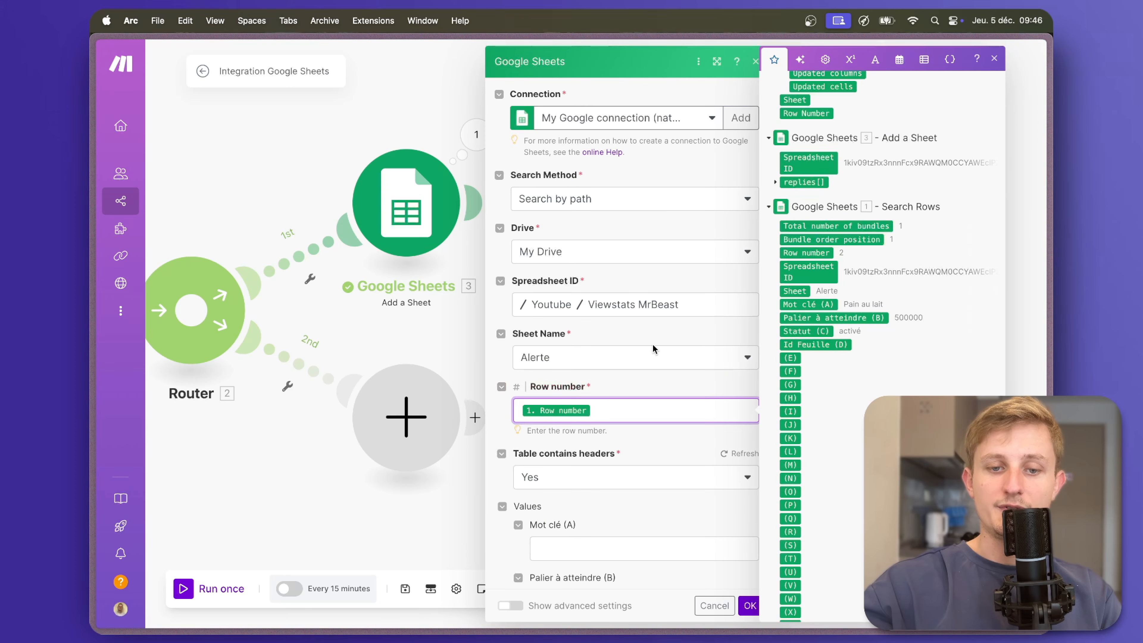
- Map Id Feuille (D) to Add a Sheet's replies[] addSheet.properties.title variable and save the Update a Row module
scroll(653, 347, "down", 3)
scroll(615, 471, "down", 3)
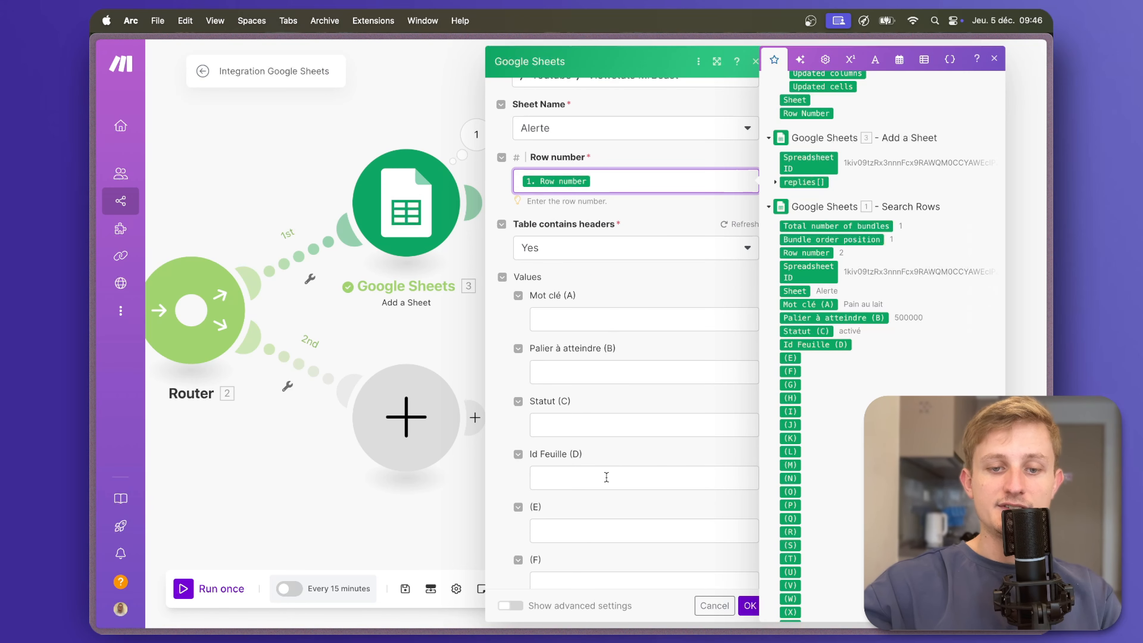
left_click(608, 476)
scroll(841, 280, "up", 1)
scroll(849, 164, "up", 4)
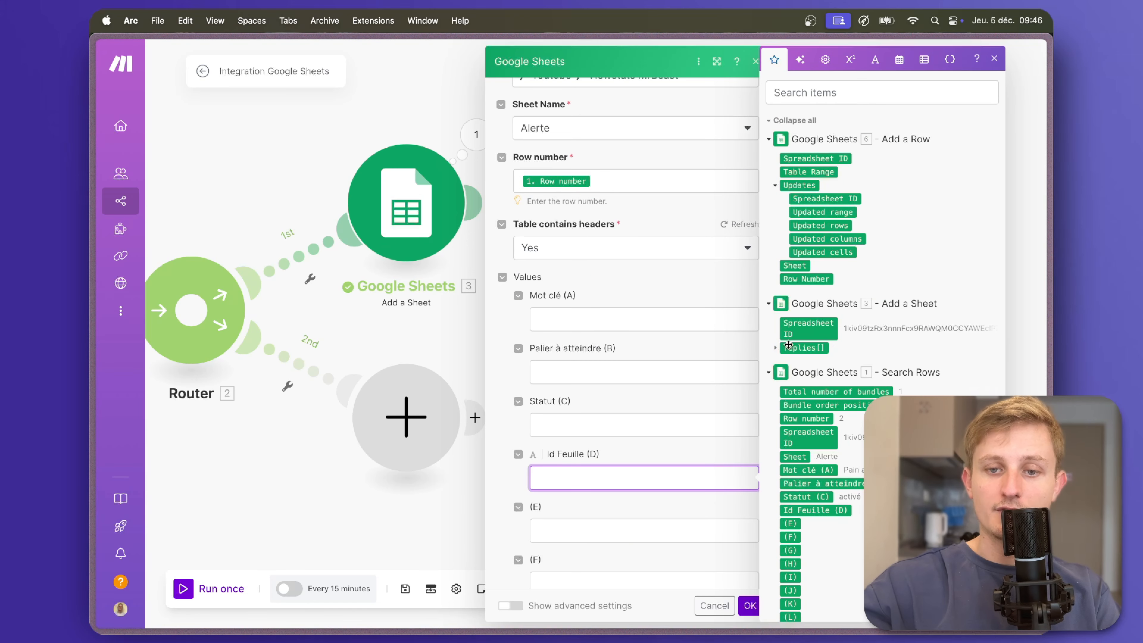
left_click(775, 348)
left_click(785, 362)
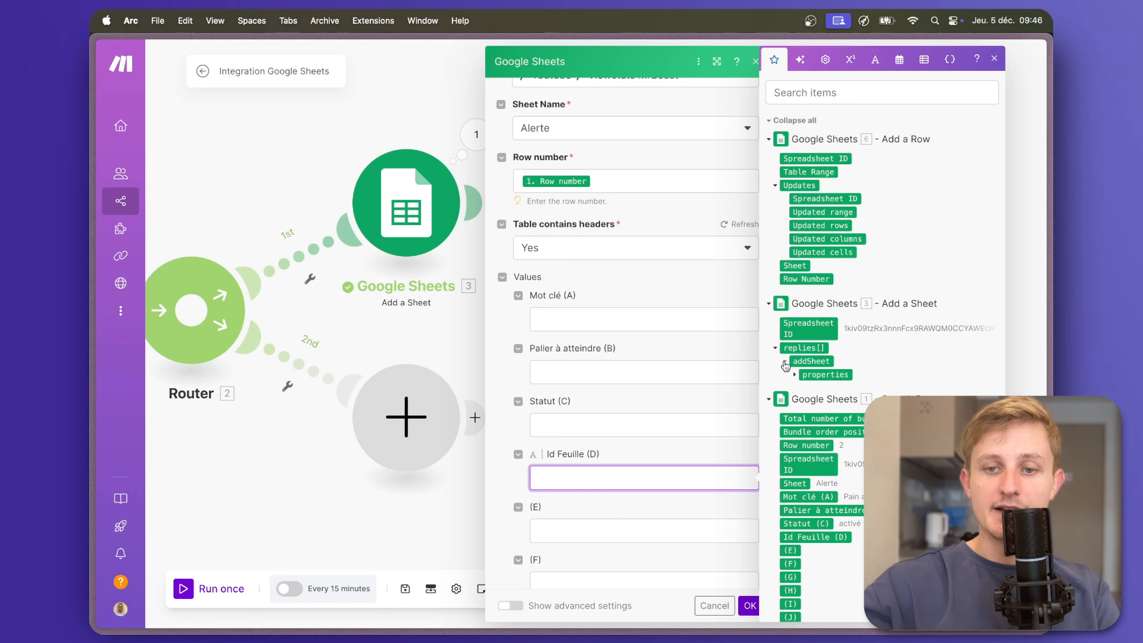
left_click(795, 374)
left_click(824, 402)
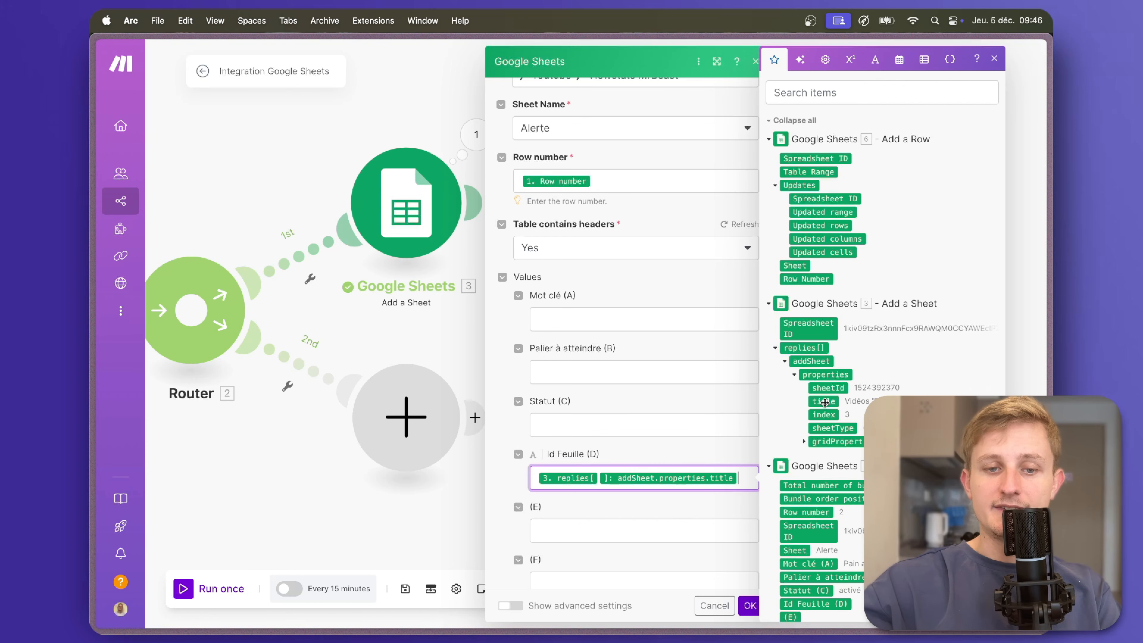
left_click(750, 606)
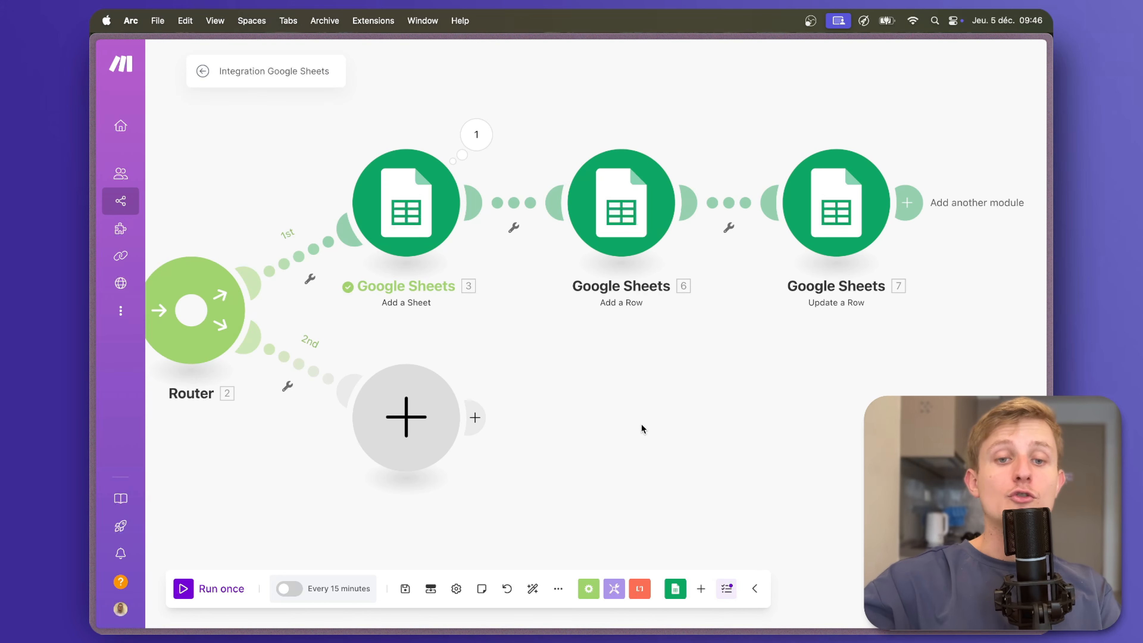
- Add a filter on the router's first route to Add a Sheet, requiring that Search Rows' Id Feuille (D) does not exist
left_click_drag(643, 429, 761, 426)
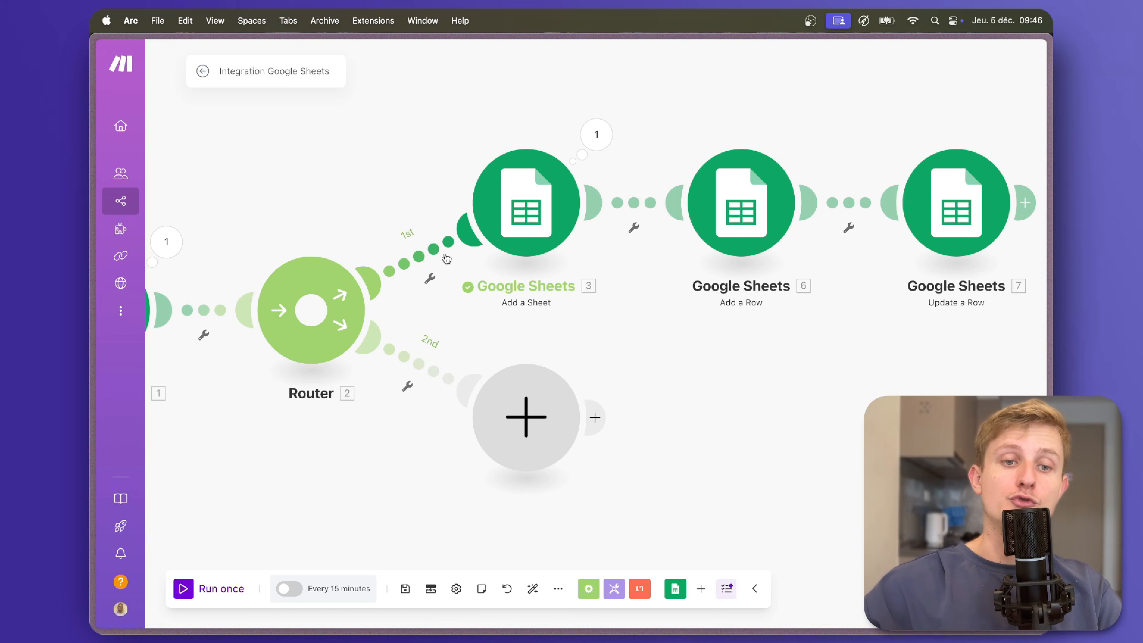
key("ctrl+Tab")
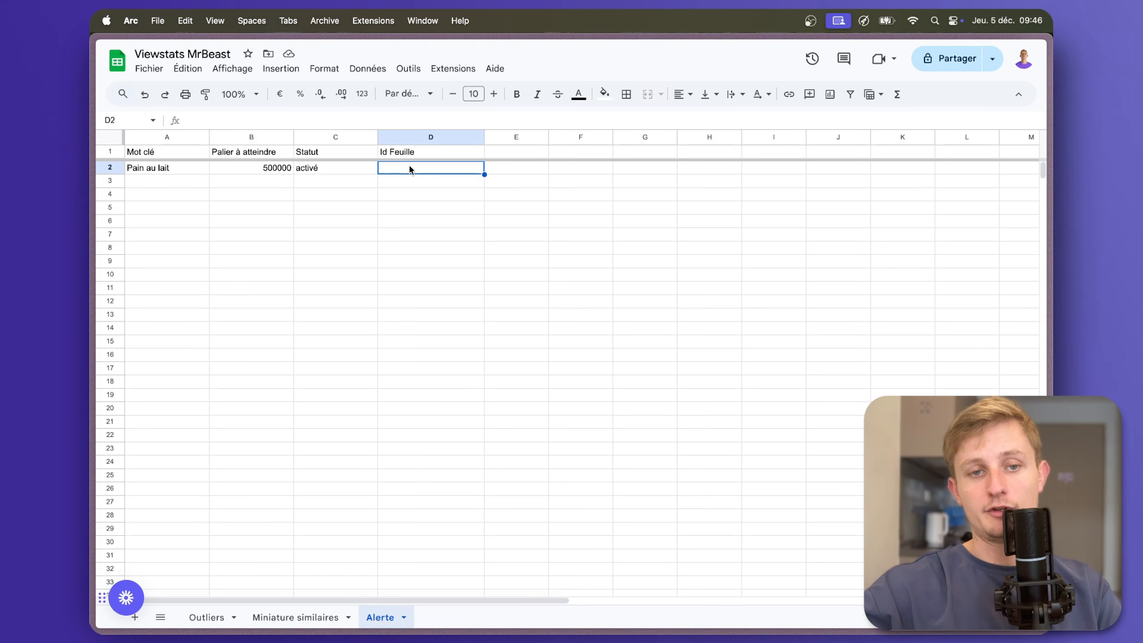
mouse_move(92, 280)
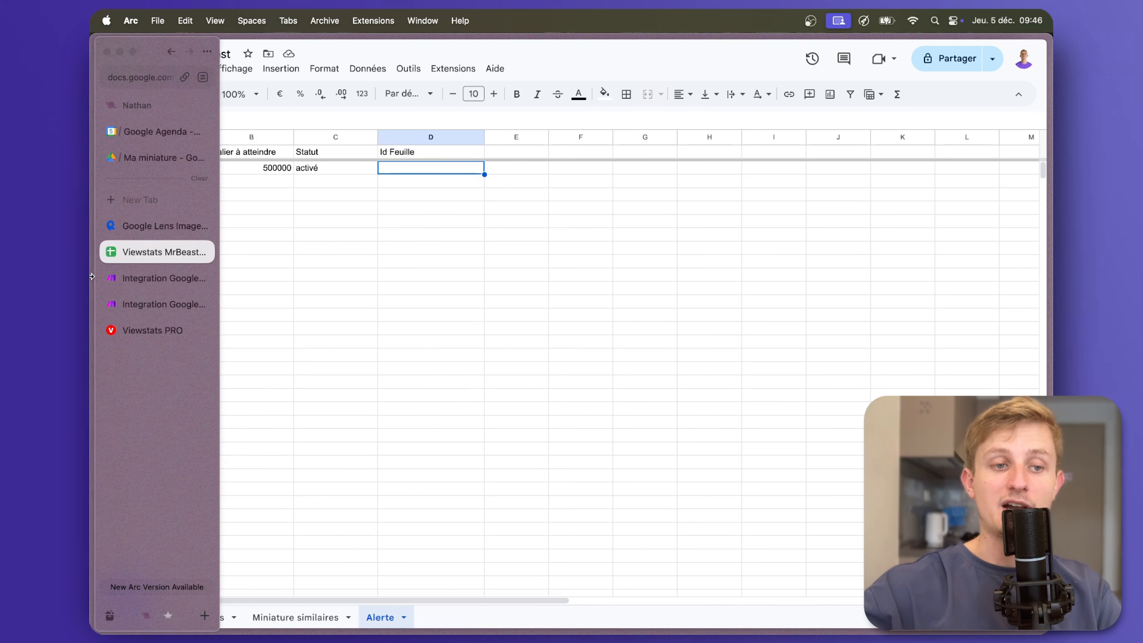
left_click(190, 279)
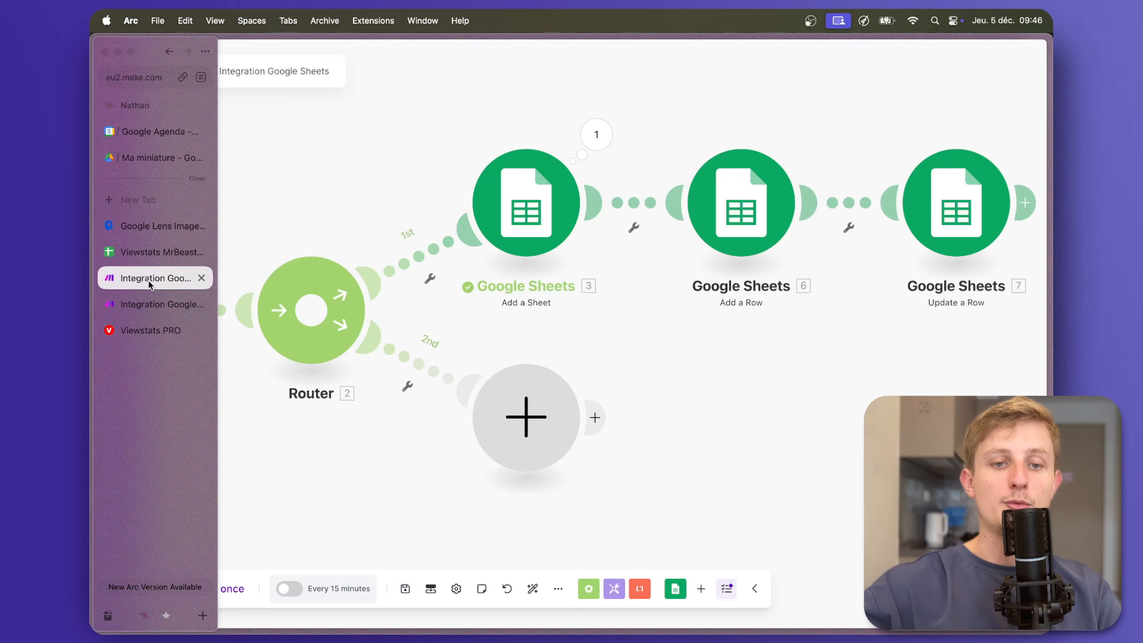
left_click(431, 281)
left_click(441, 296)
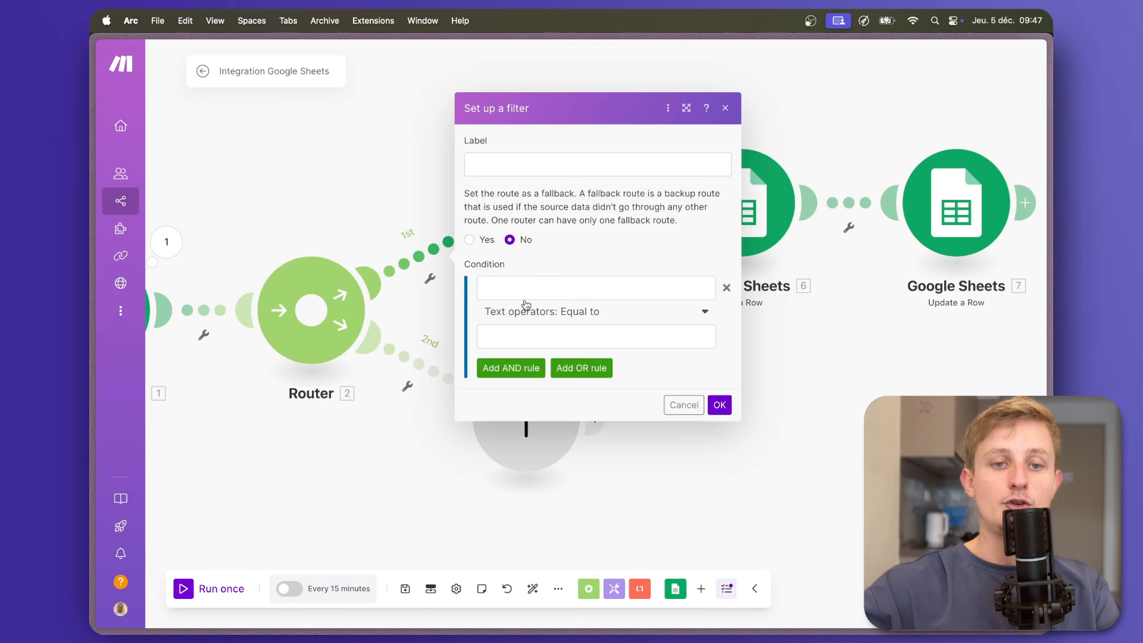
left_click(531, 291)
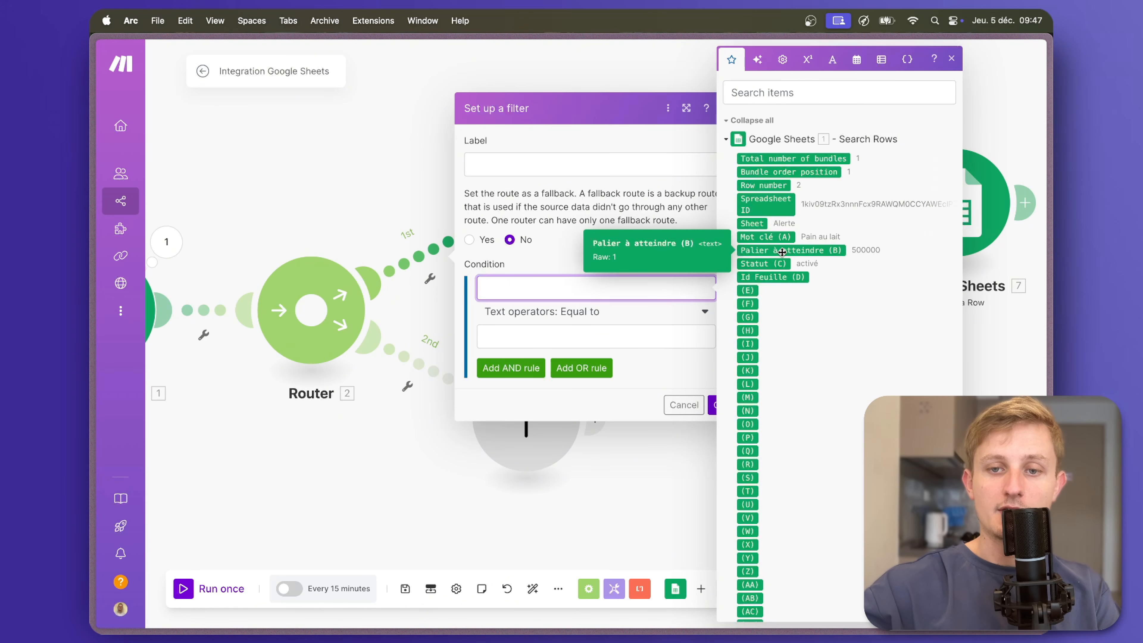
left_click(778, 277)
left_click(585, 311)
left_click(552, 386)
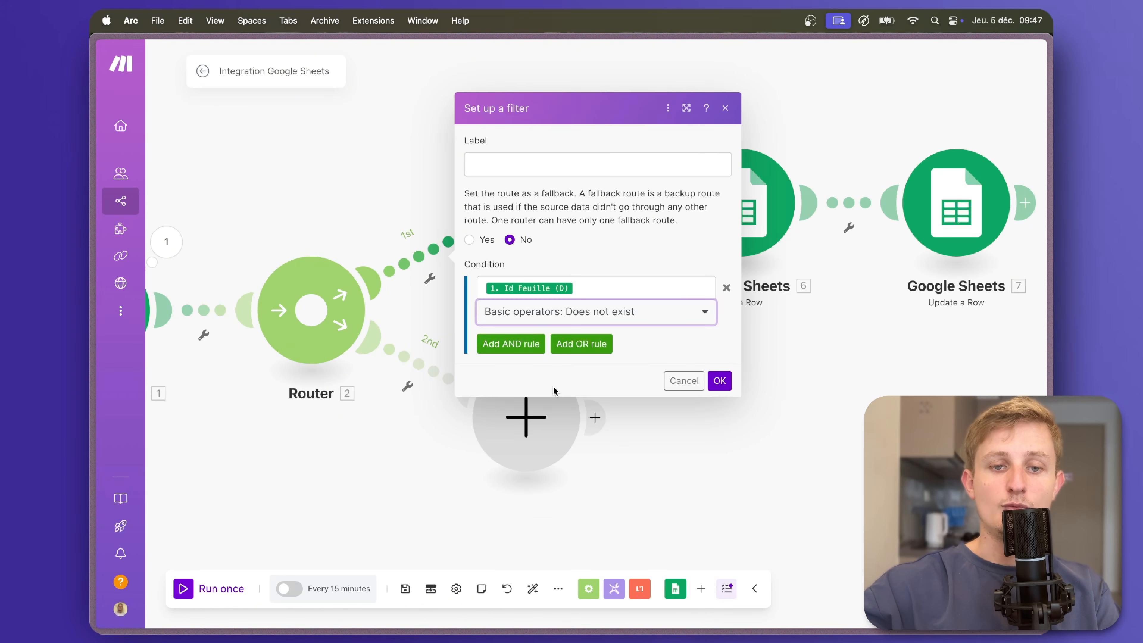
left_click(721, 381)
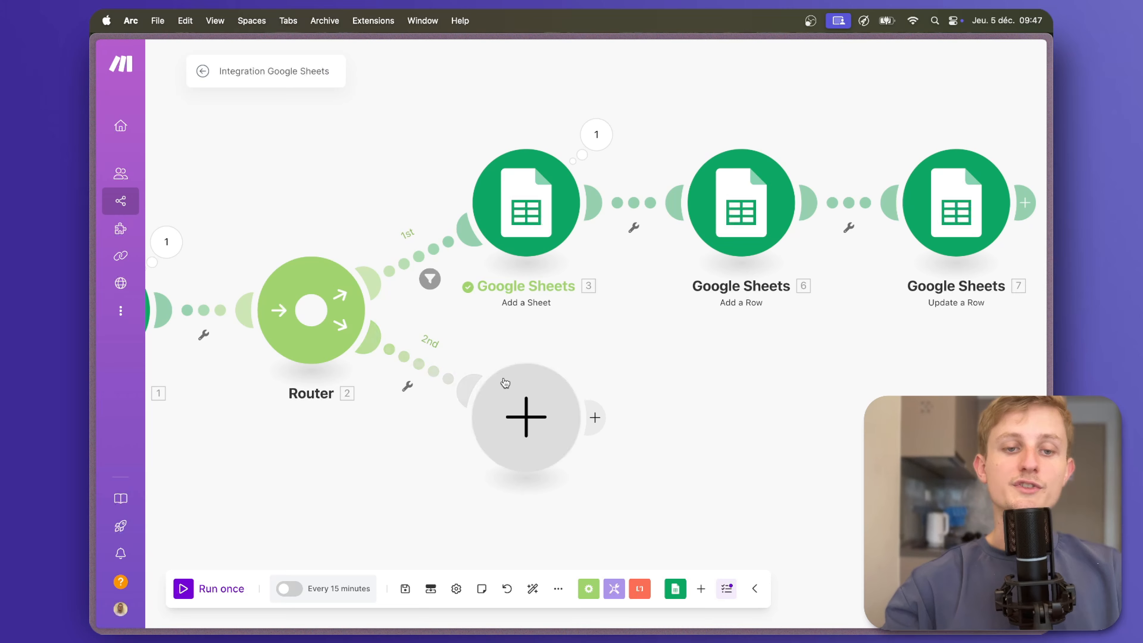
- Run the scenario once and switch to the Viewstats MrBeast spreadsheet in Google Sheets to check the Alerte row
scroll(523, 384, "down", 3)
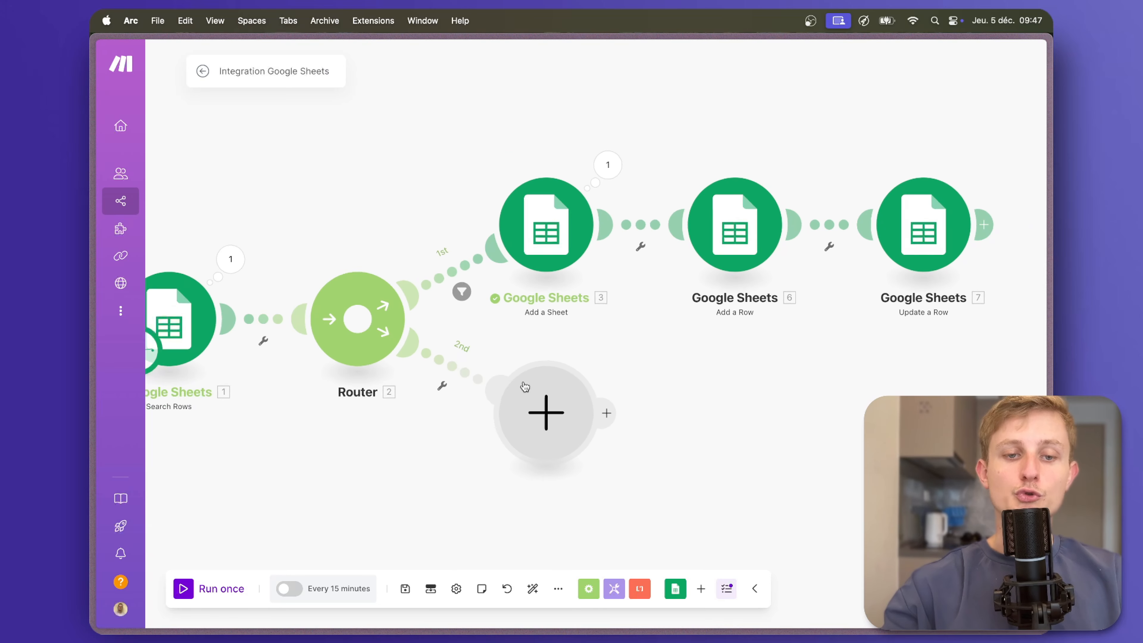
left_click(184, 590)
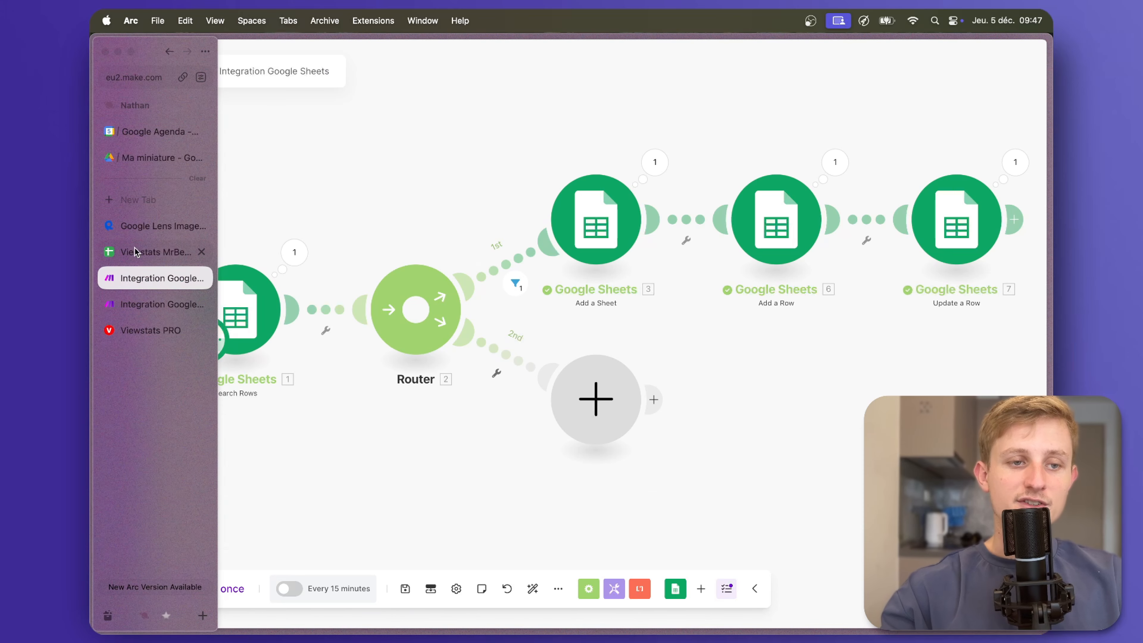
left_click(158, 250)
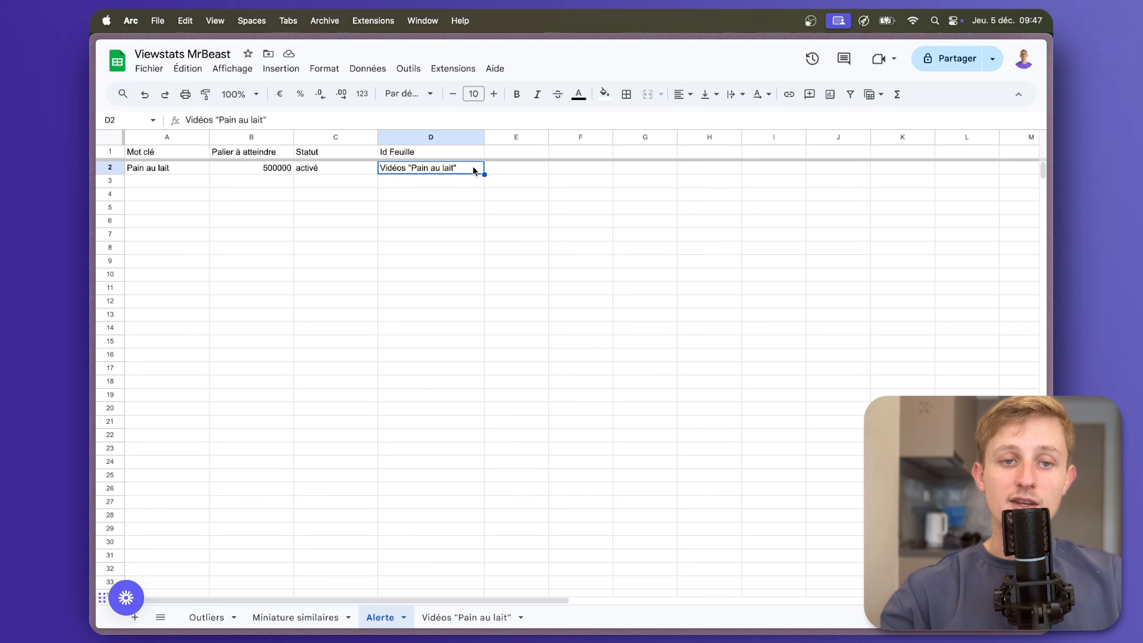
- Open the Vidéos "Pain au lait" sheet and widen the Date d'ajout vidéo and Miniature vidéo columns to fit their headers
left_click(486, 627)
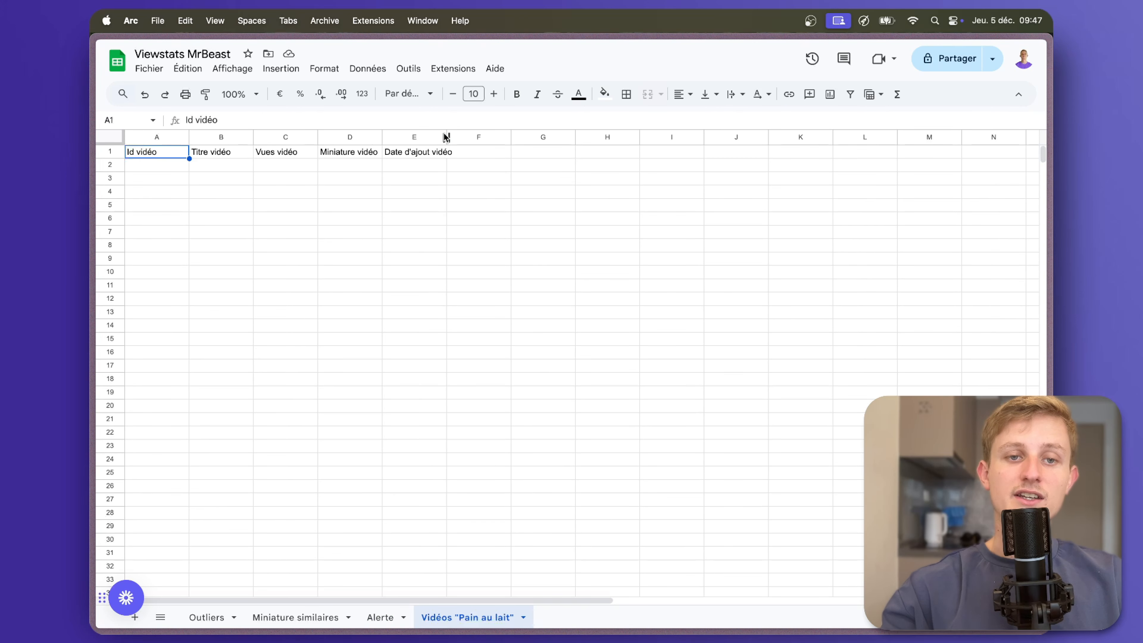
left_click_drag(447, 135, 481, 135)
left_click_drag(382, 136, 399, 137)
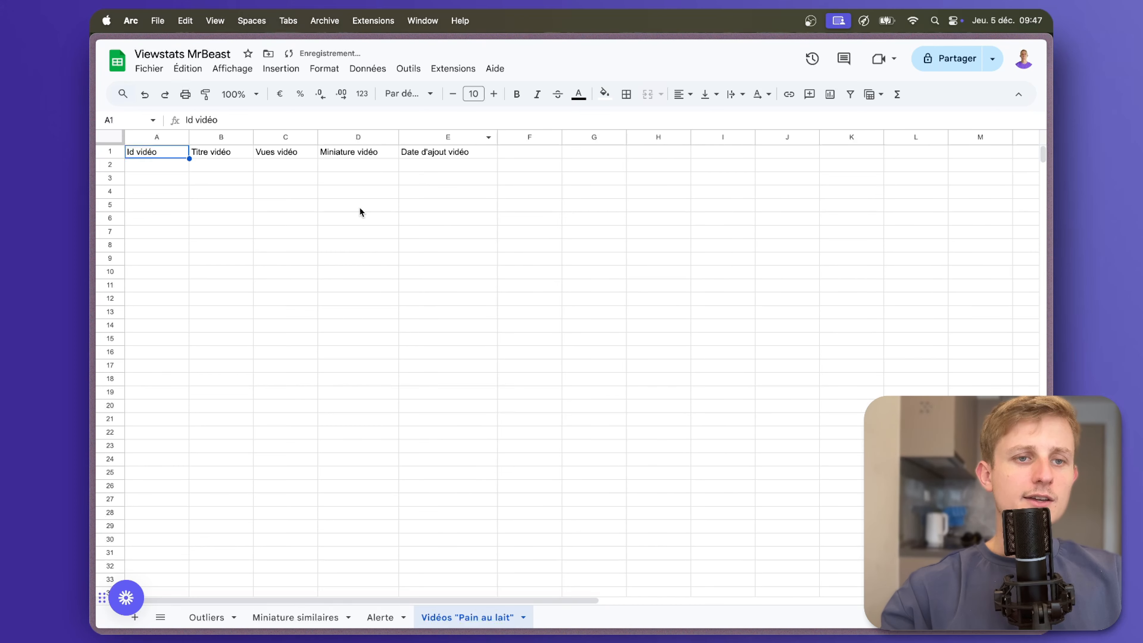
- Return to the Make scenario and add an HTTP Make a request module on the router's second route
mouse_move(119, 256)
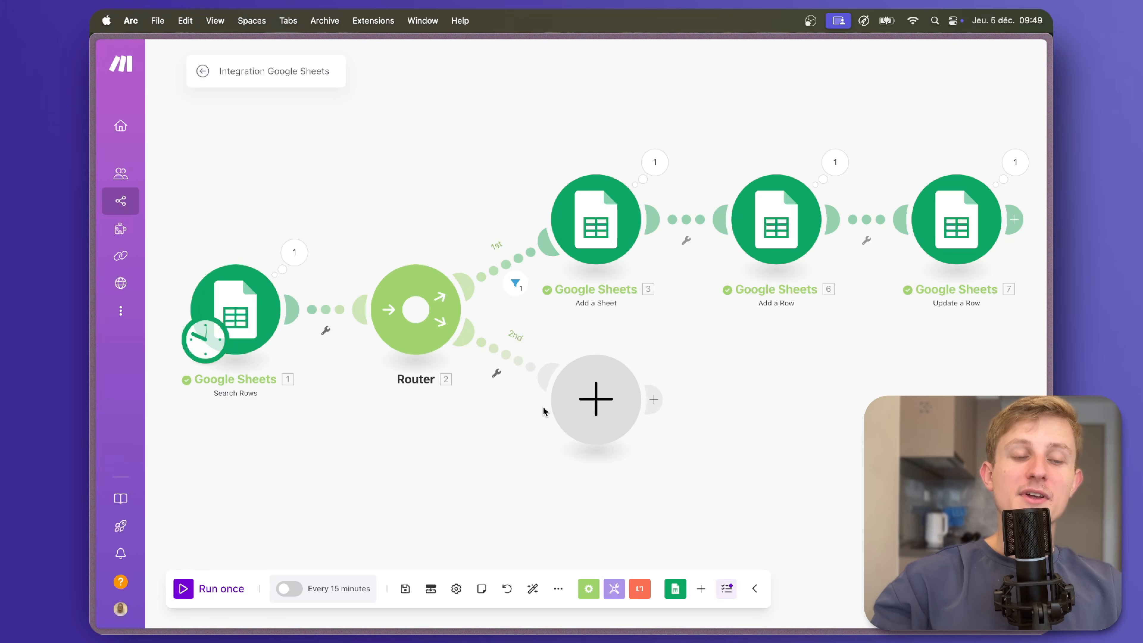
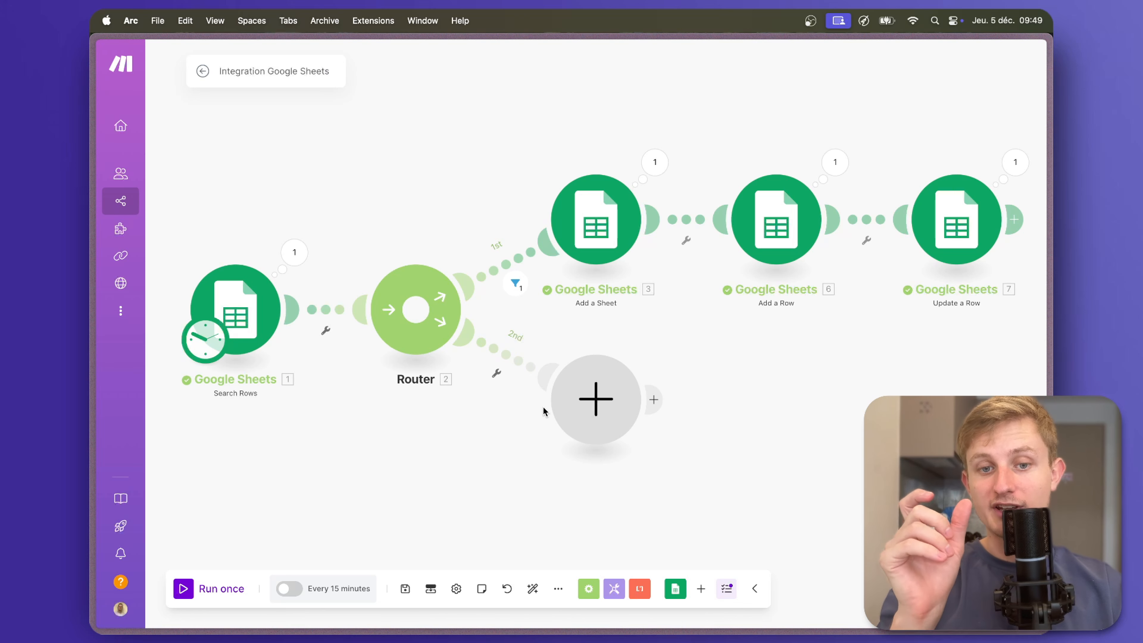
left_click(587, 406)
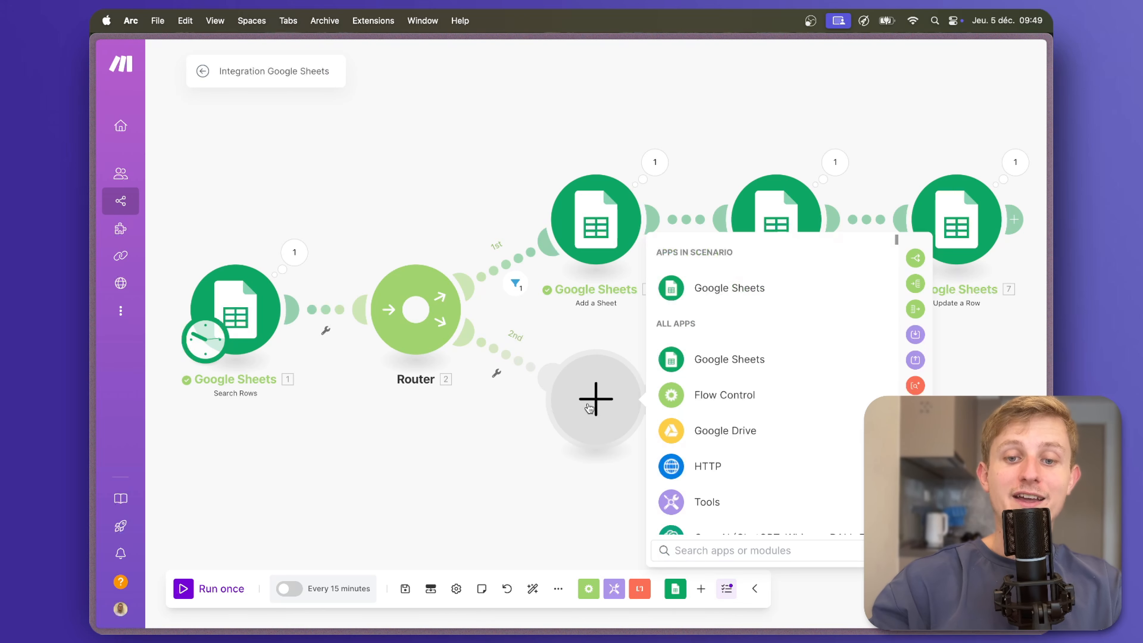
left_click(733, 466)
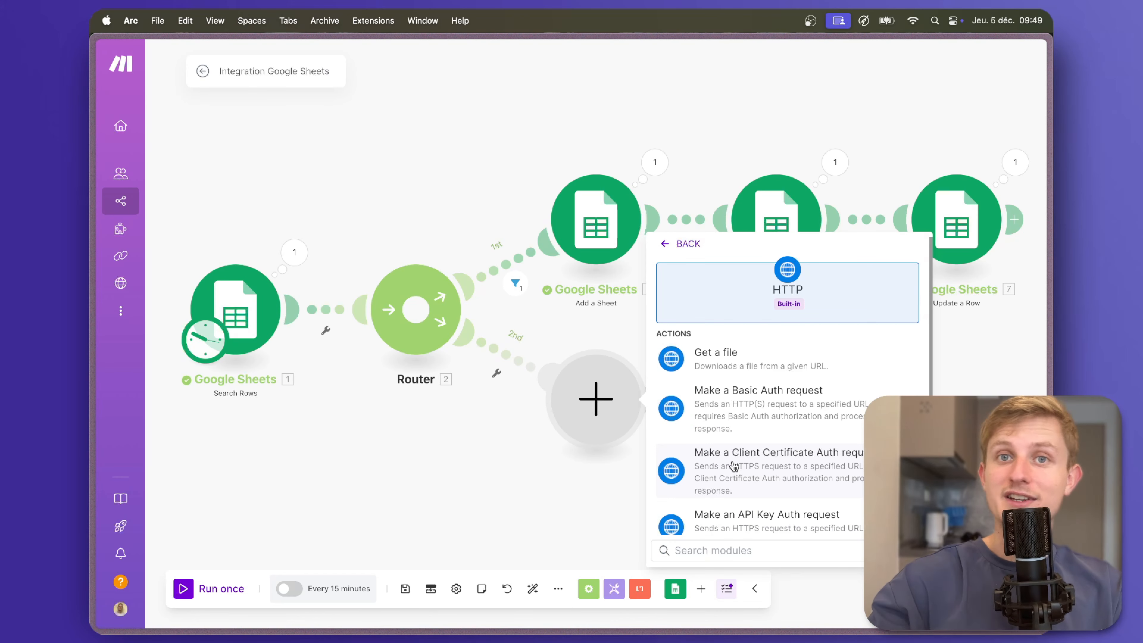
scroll(734, 467, "down", 5)
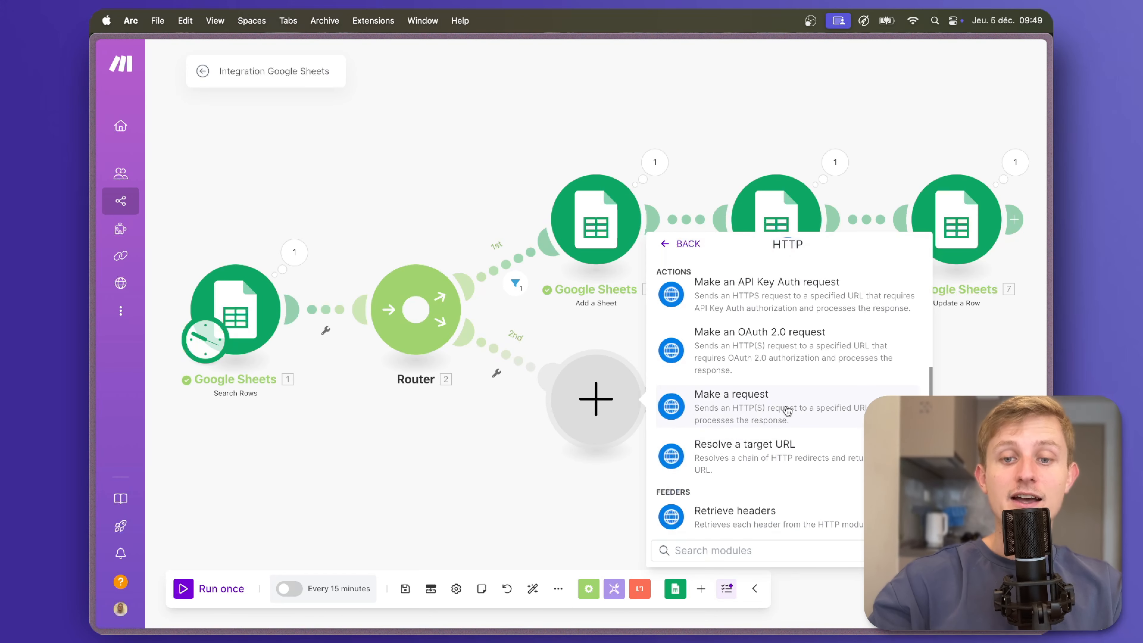
left_click(763, 401)
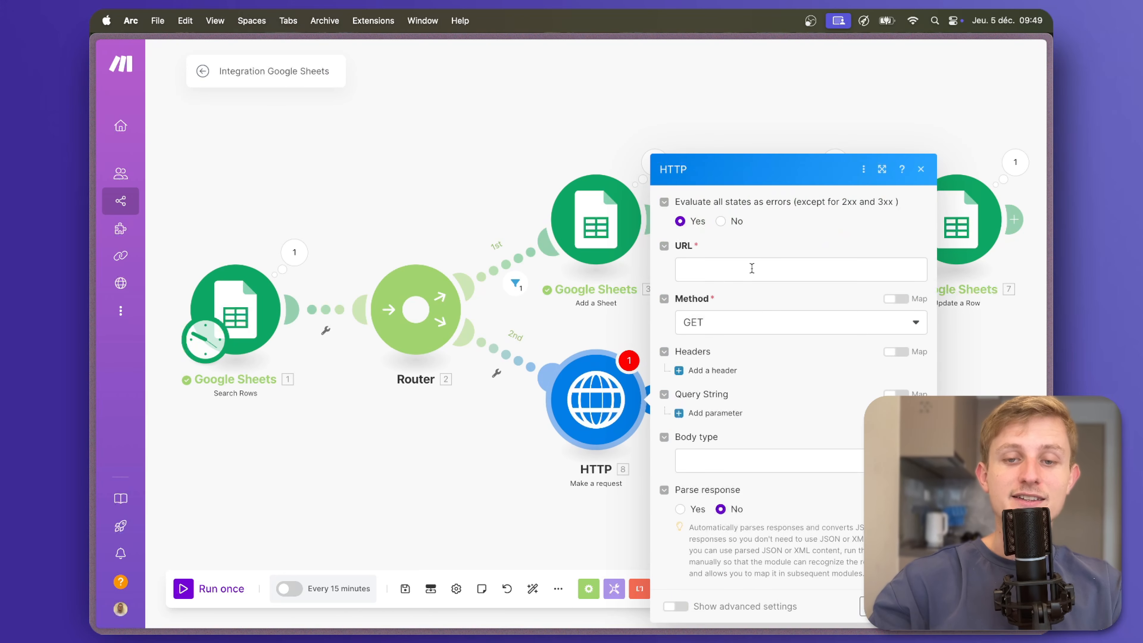
- Switch to RapidAPI, search for "yt api" and open the Search endpoint of YT-API
mouse_move(92, 274)
left_click(153, 238)
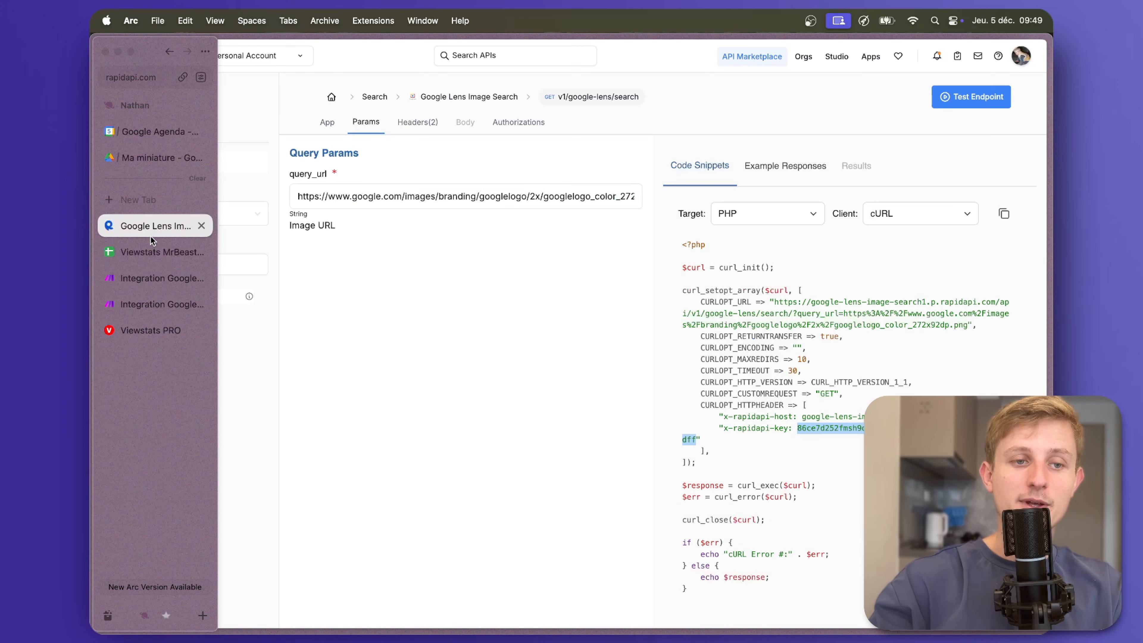
type("yt api")
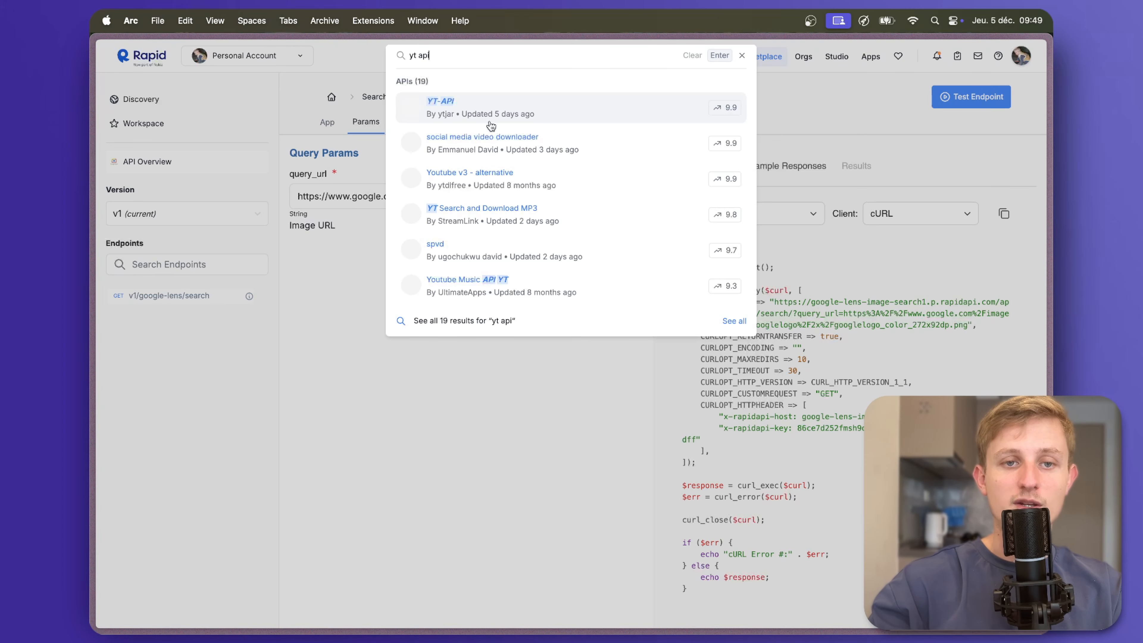
left_click(492, 118)
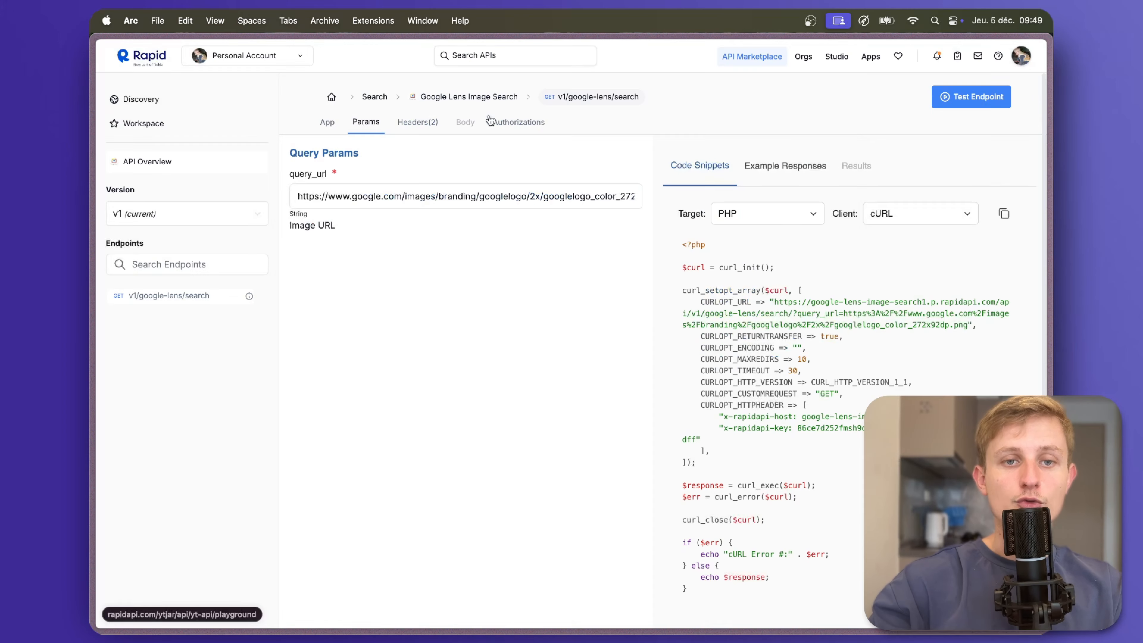
left_click(189, 333)
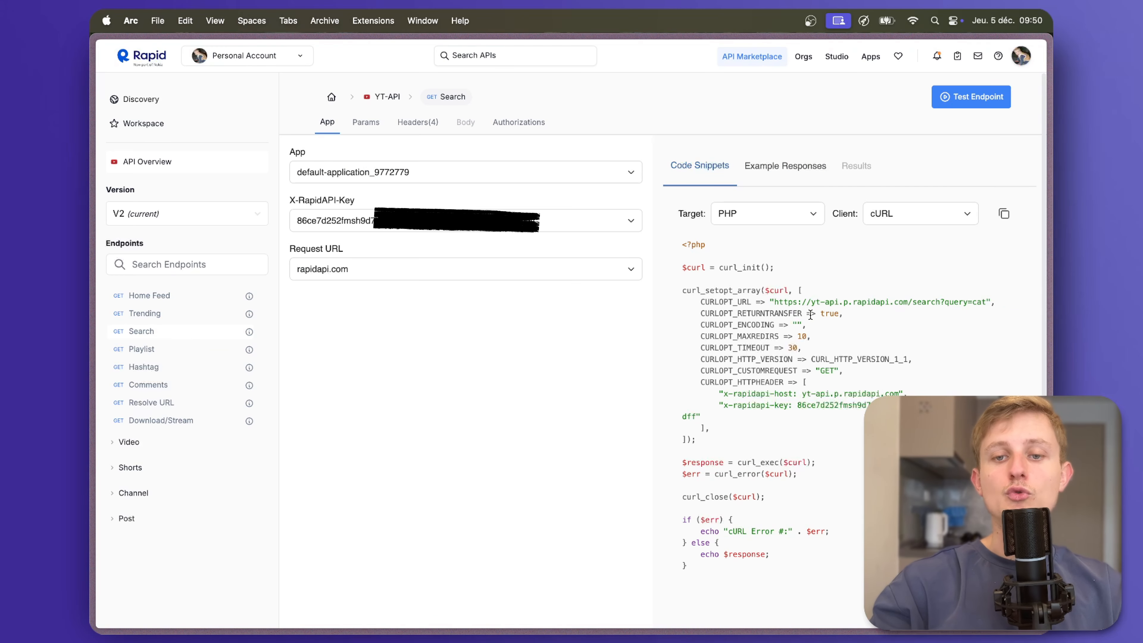
- Set the Search endpoint's lang query parameter to fr and highlight the matching &lang=fr part of the request URL
left_click_drag(775, 302, 986, 302)
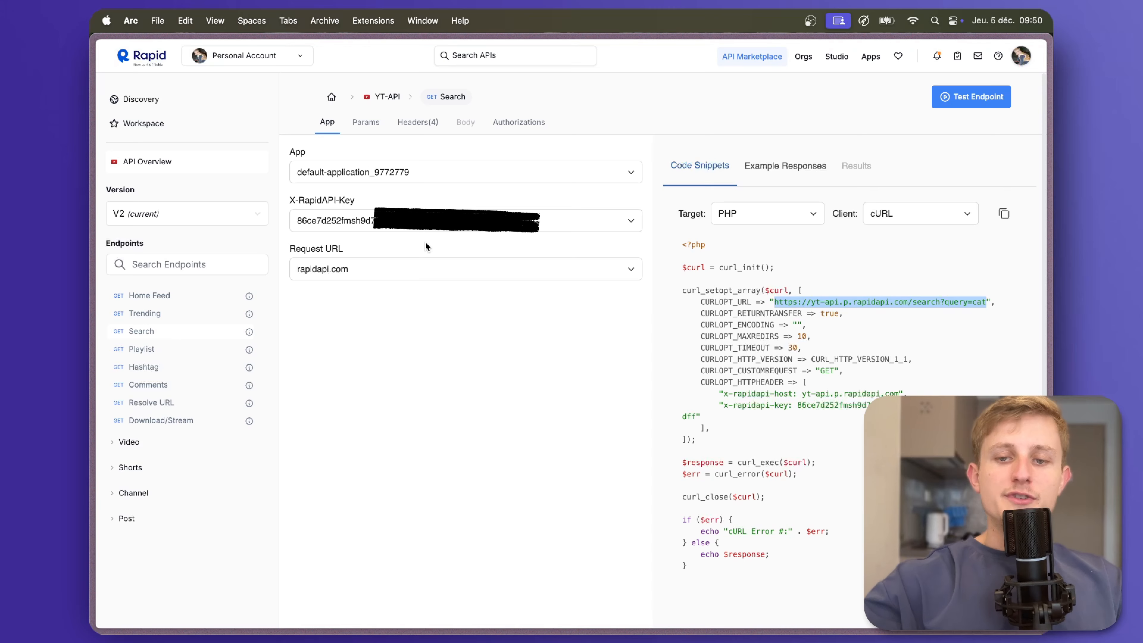
left_click(368, 126)
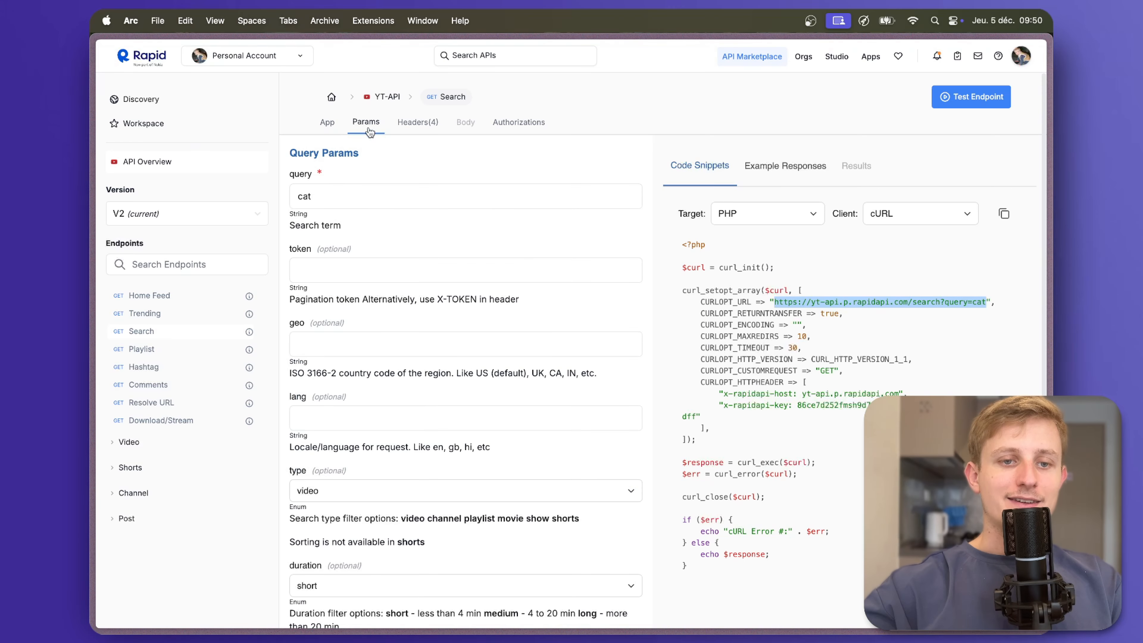
scroll(374, 310, "down", 2)
scroll(374, 309, "down", 5)
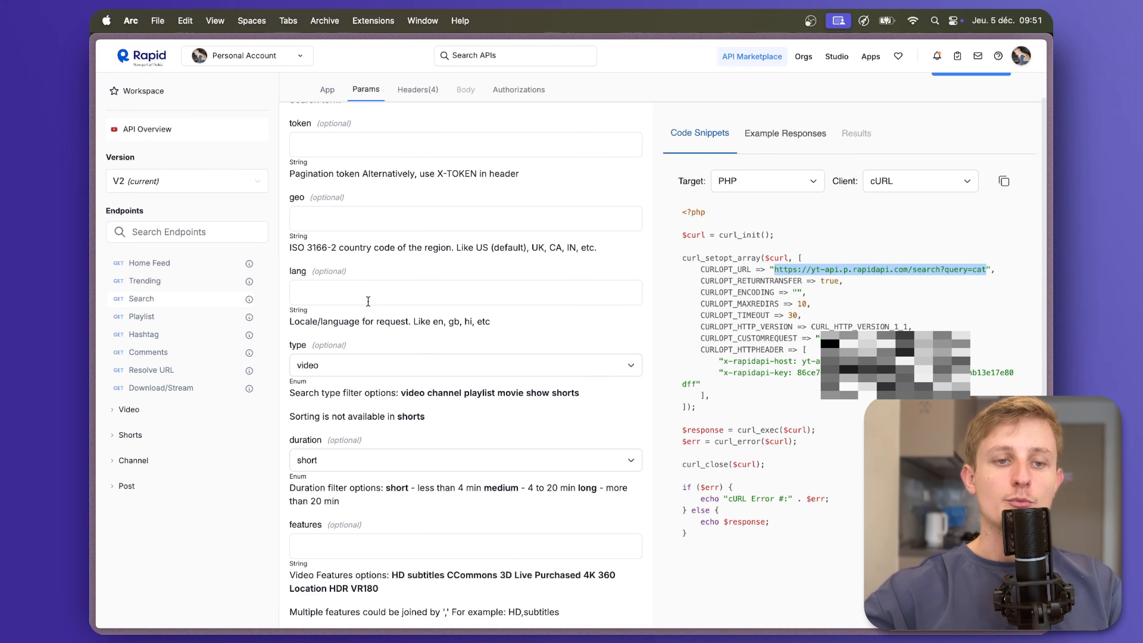
left_click(369, 301)
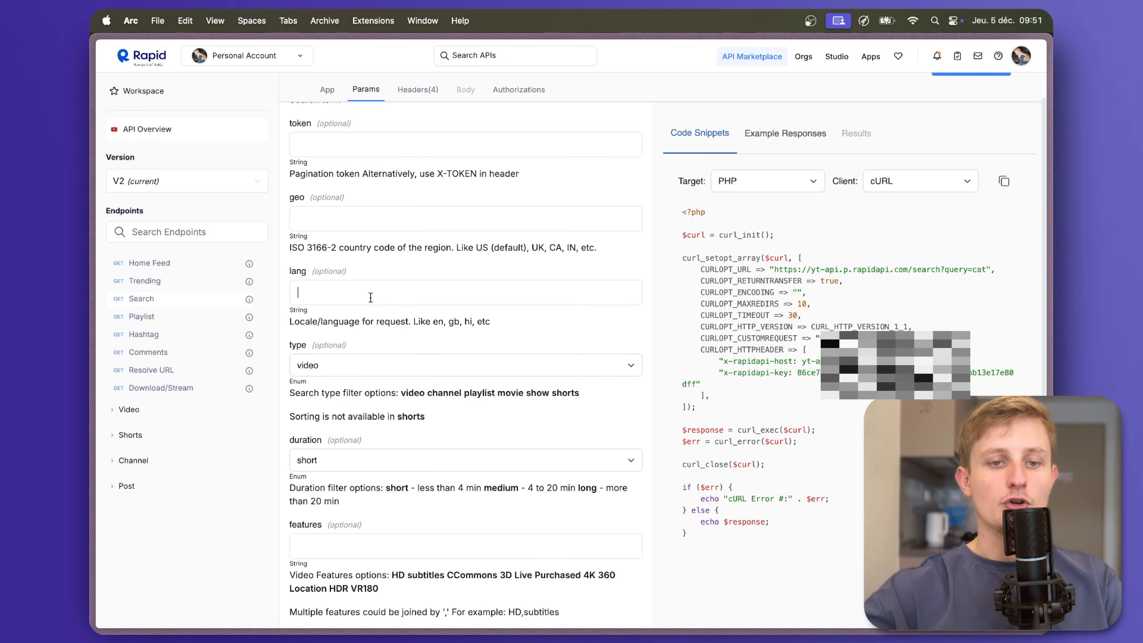
type("fr")
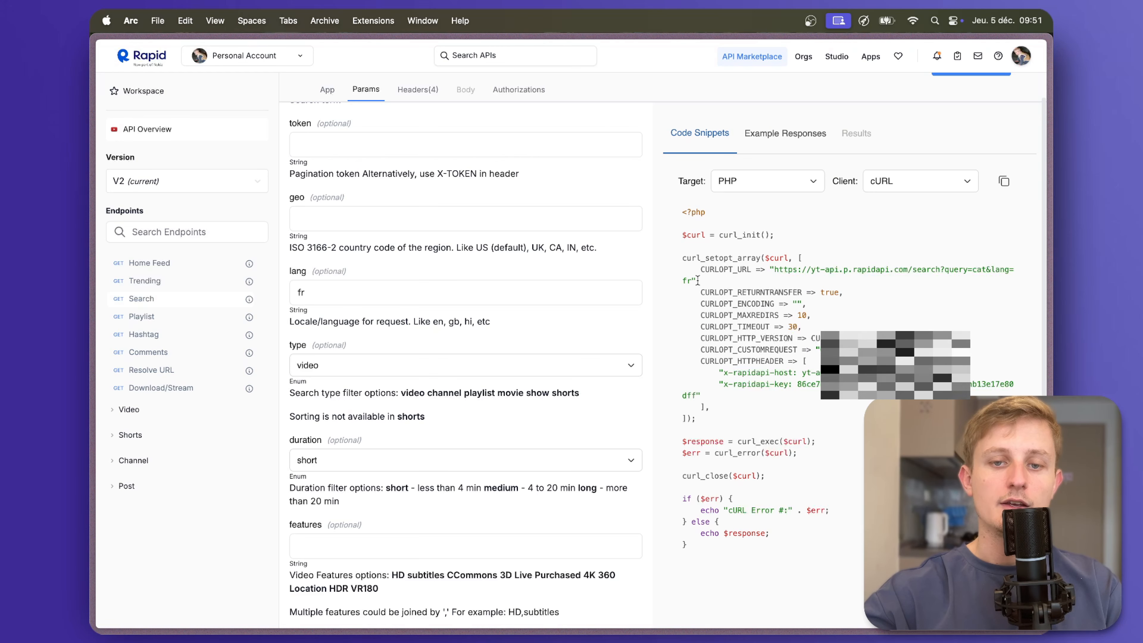
left_click_drag(697, 280, 776, 273)
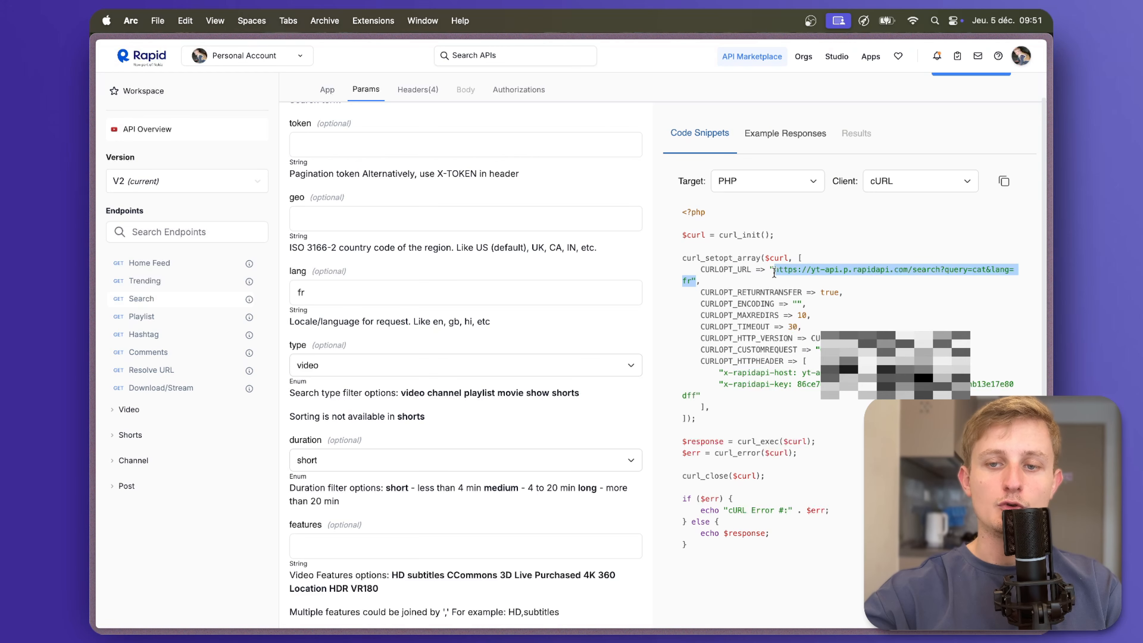
left_click(967, 294)
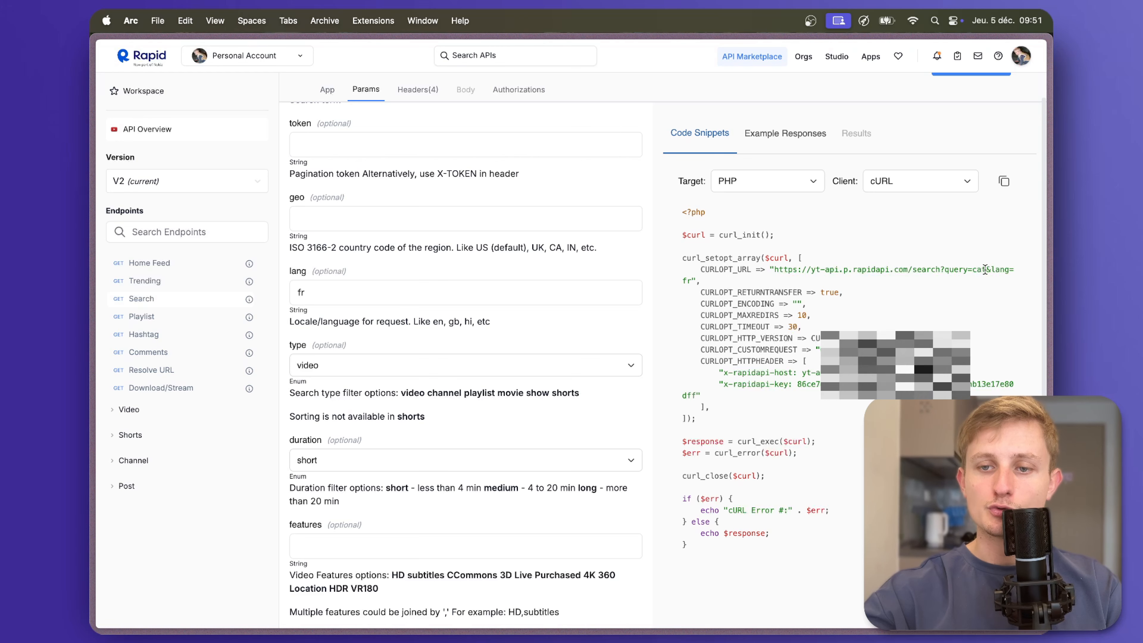
left_click_drag(976, 270, 696, 283)
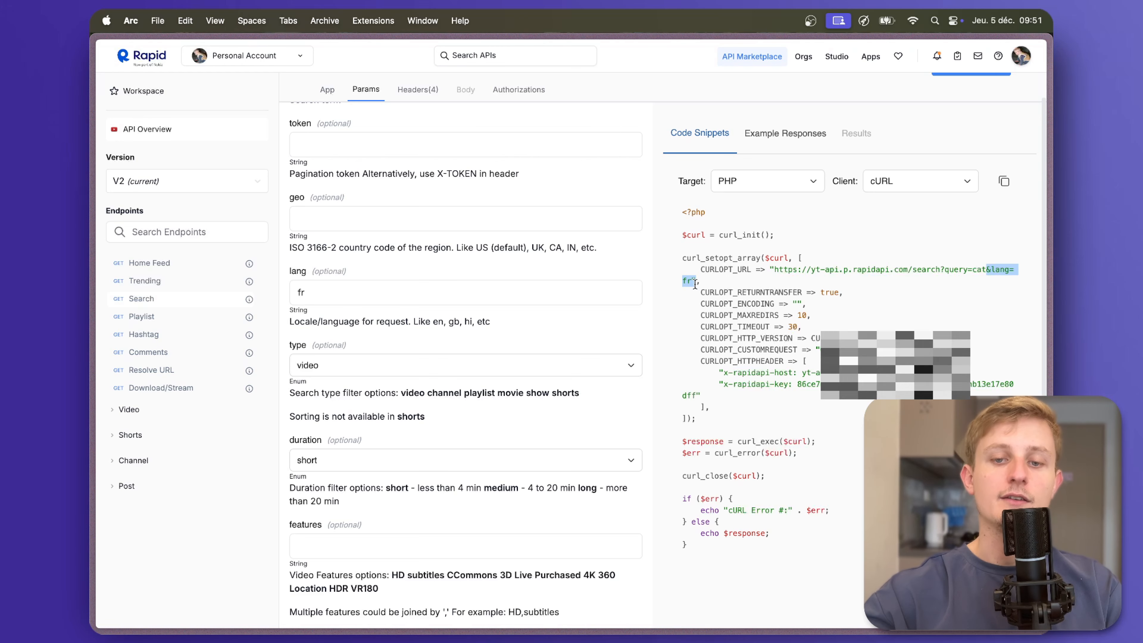
- Try the medium duration filter, then set the duration query parameter to long
left_click(558, 456)
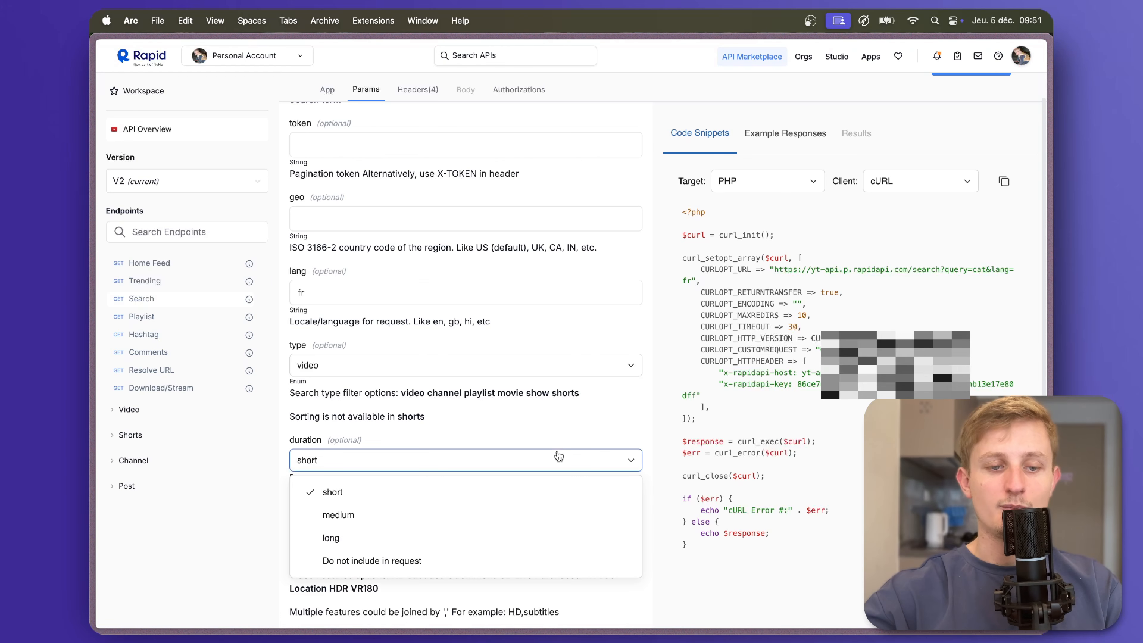
left_click(540, 515)
left_click(533, 466)
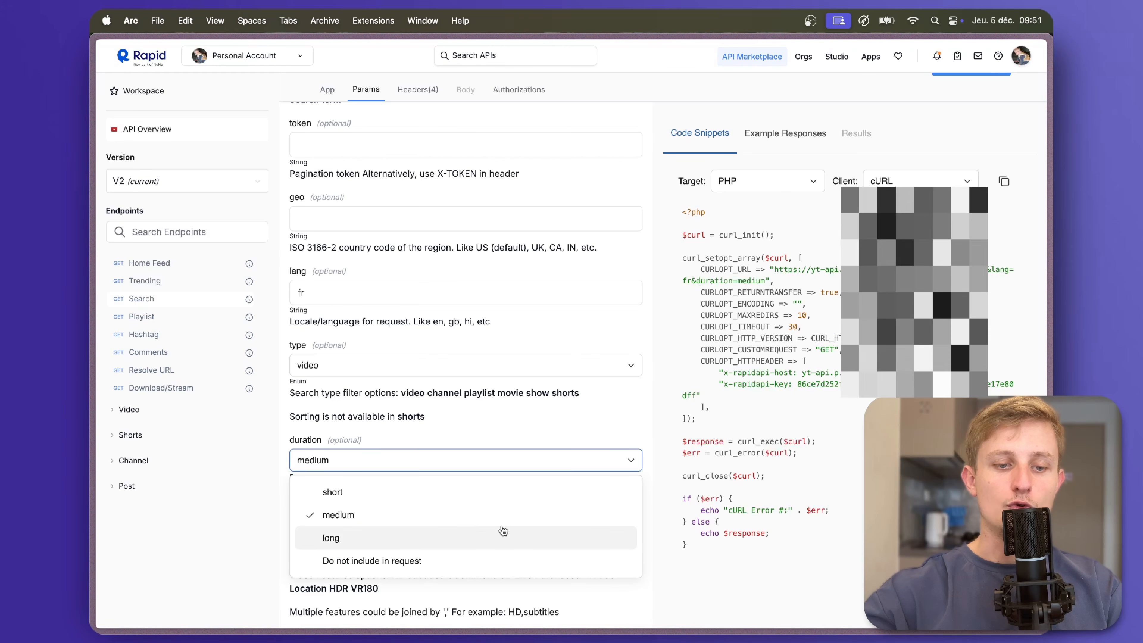
left_click(502, 537)
- Set the Search endpoint's sort_by query parameter to views
scroll(492, 514, "down", 2)
scroll(478, 484, "down", 2)
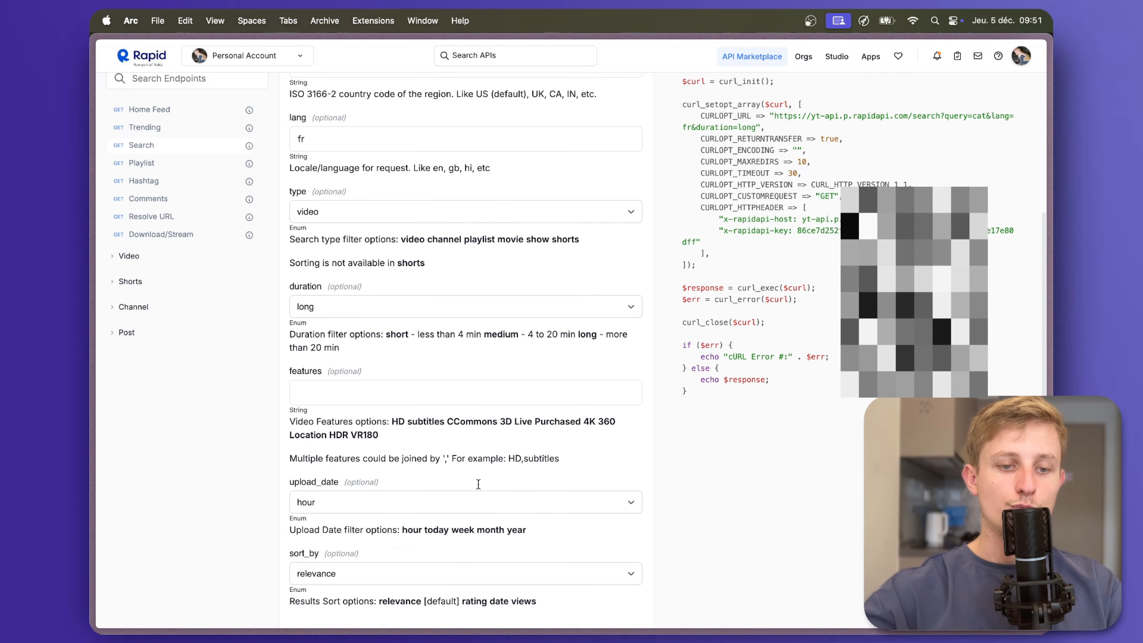
left_click(380, 580)
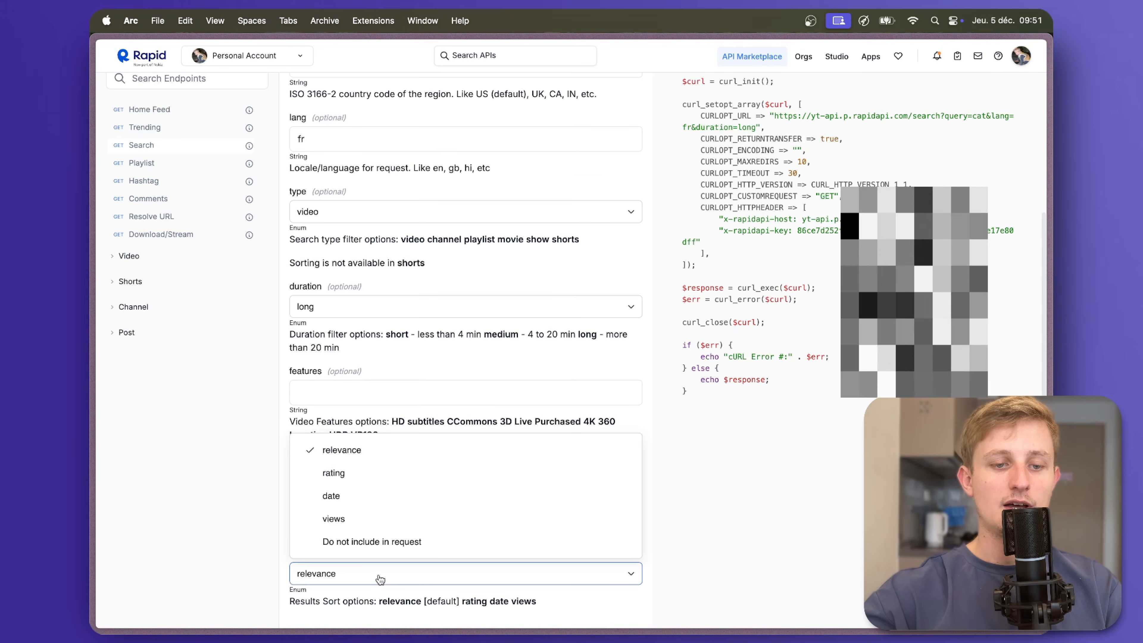
left_click(369, 517)
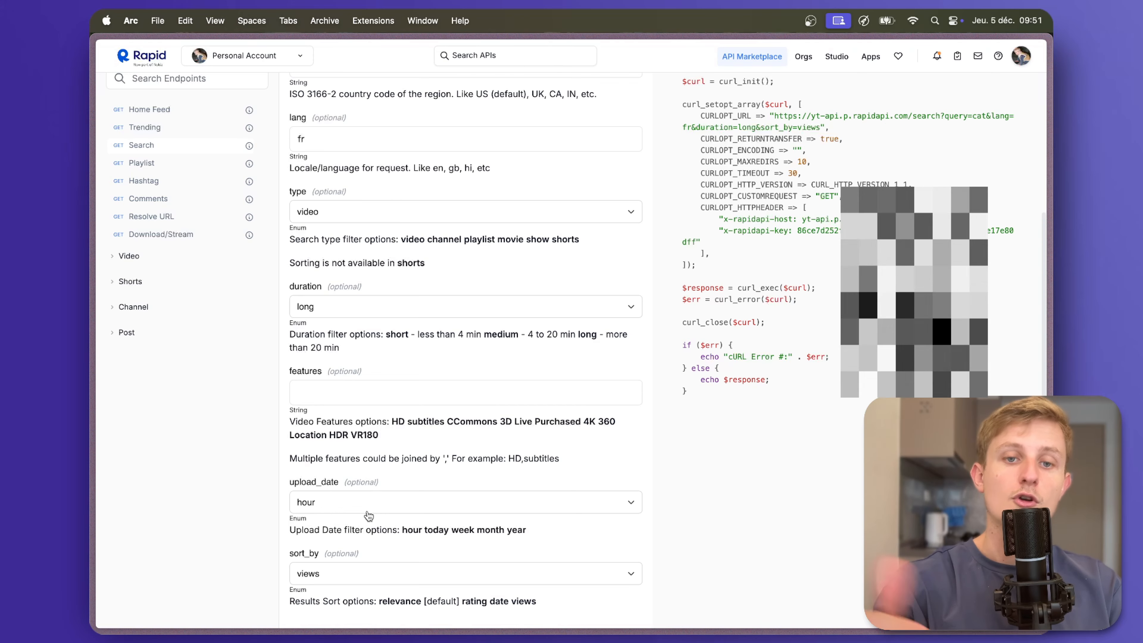
- Wrap the search query in double quotes as "cat" and select the full request URL in the code snippet
scroll(447, 477, "up", 6)
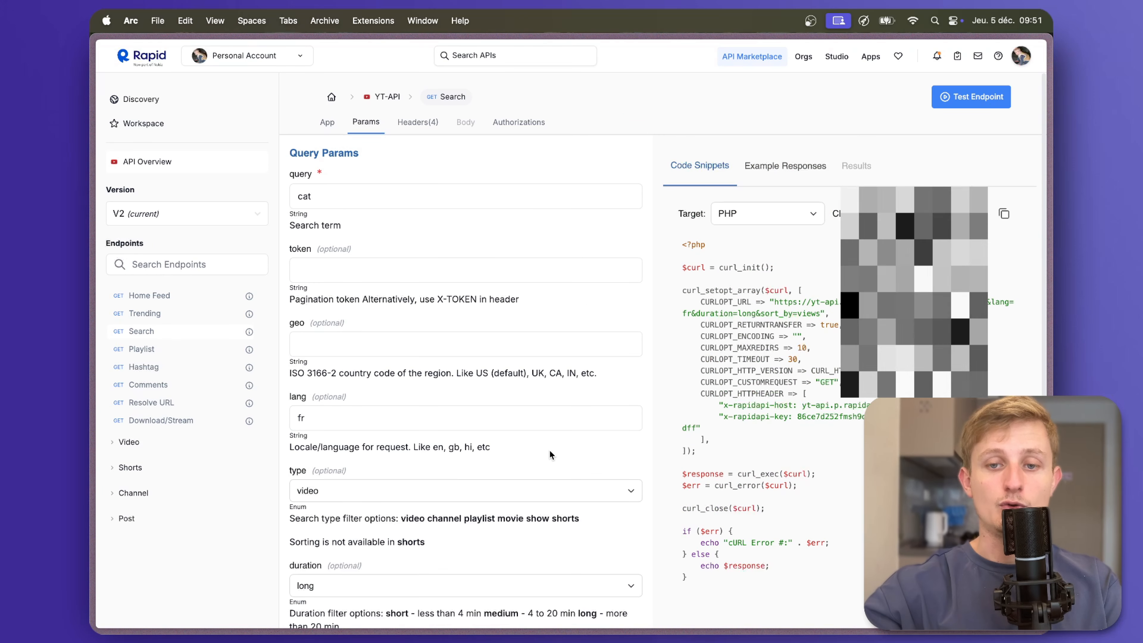
scroll(534, 405, "down", 3)
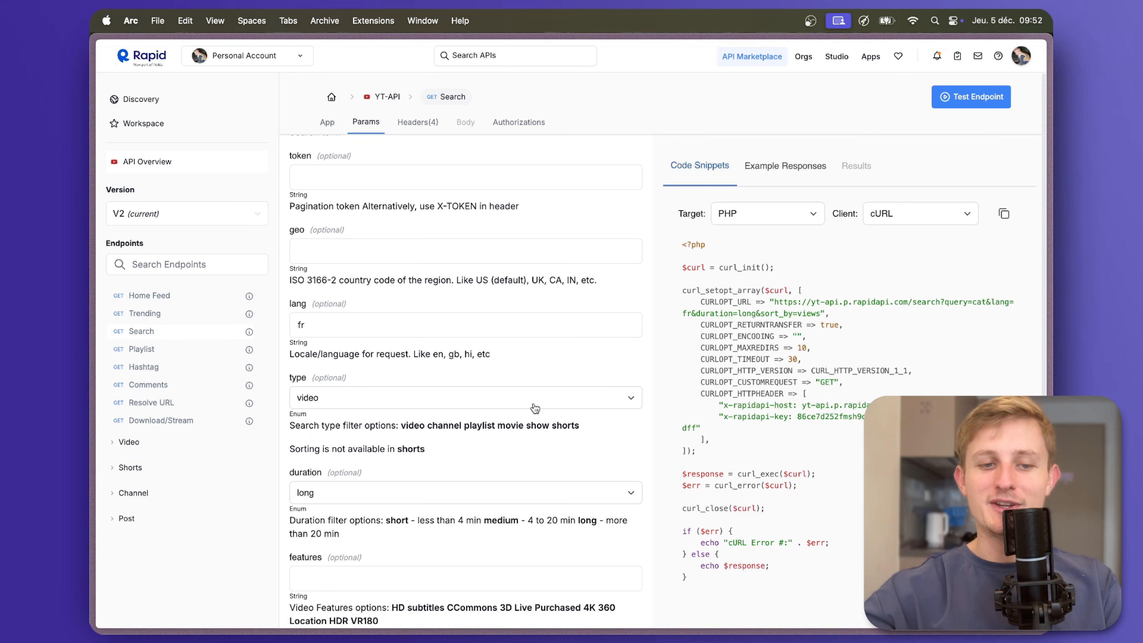
scroll(533, 404, "up", 3)
left_click(338, 200)
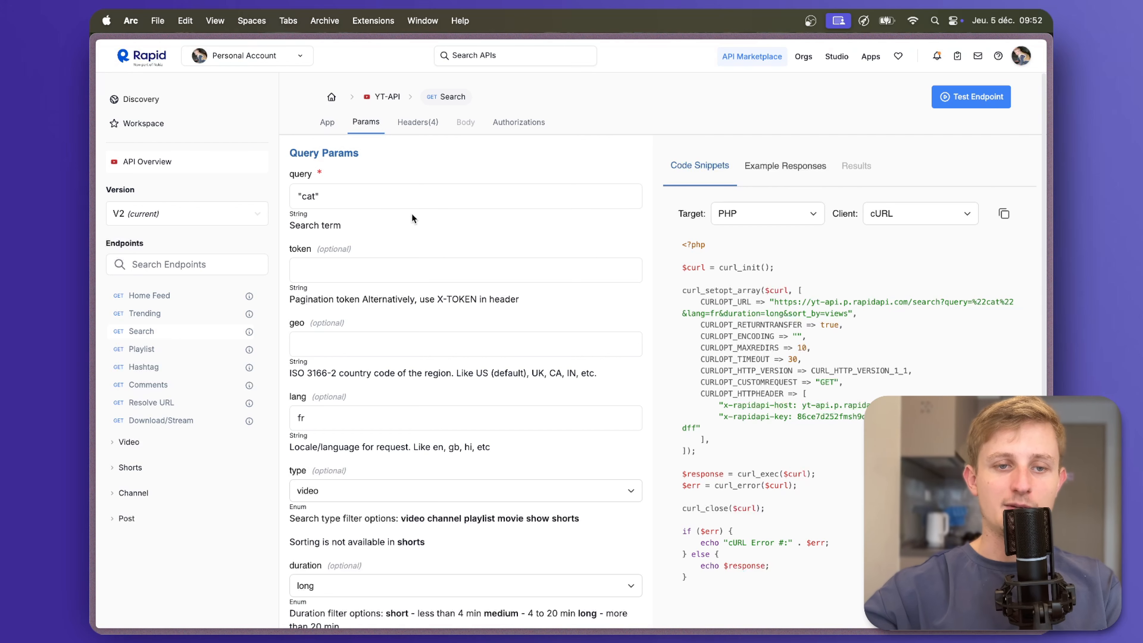
left_click_drag(773, 302, 847, 308)
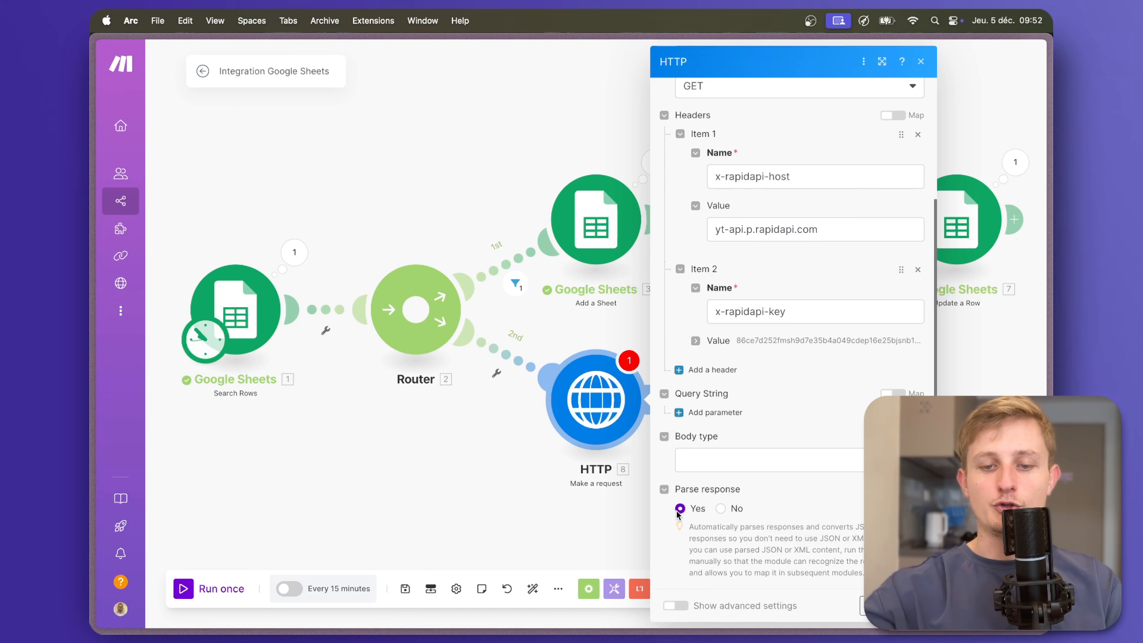
- In the Make HTTP module's request URL, highlight the encoded quotation mark %22 that follows cat
scroll(681, 513, "up", 3)
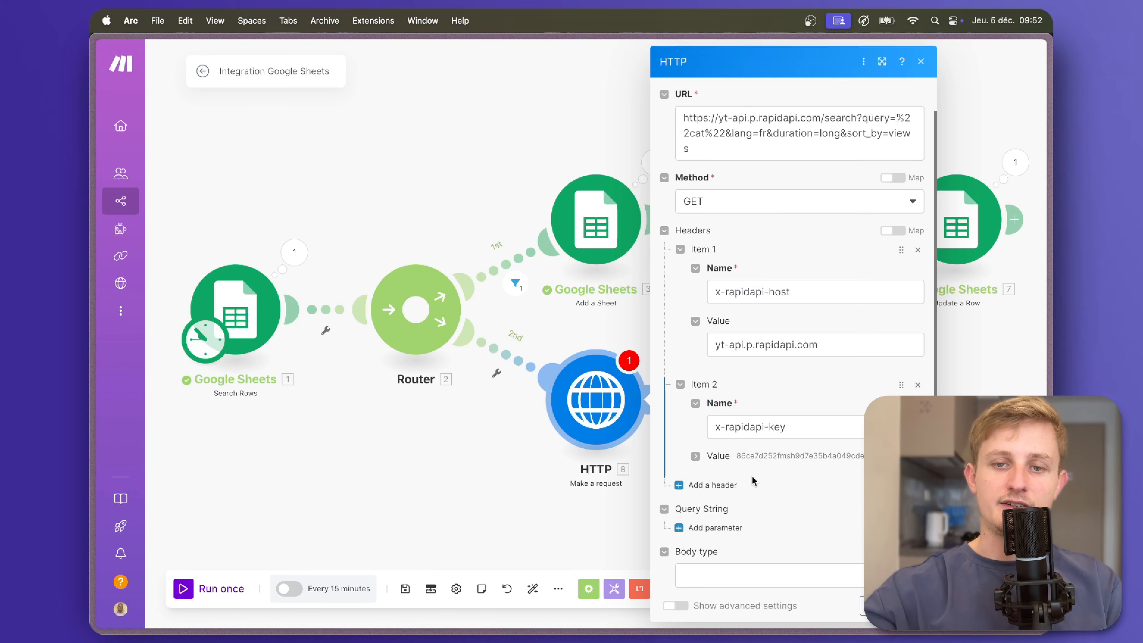
left_click(688, 119)
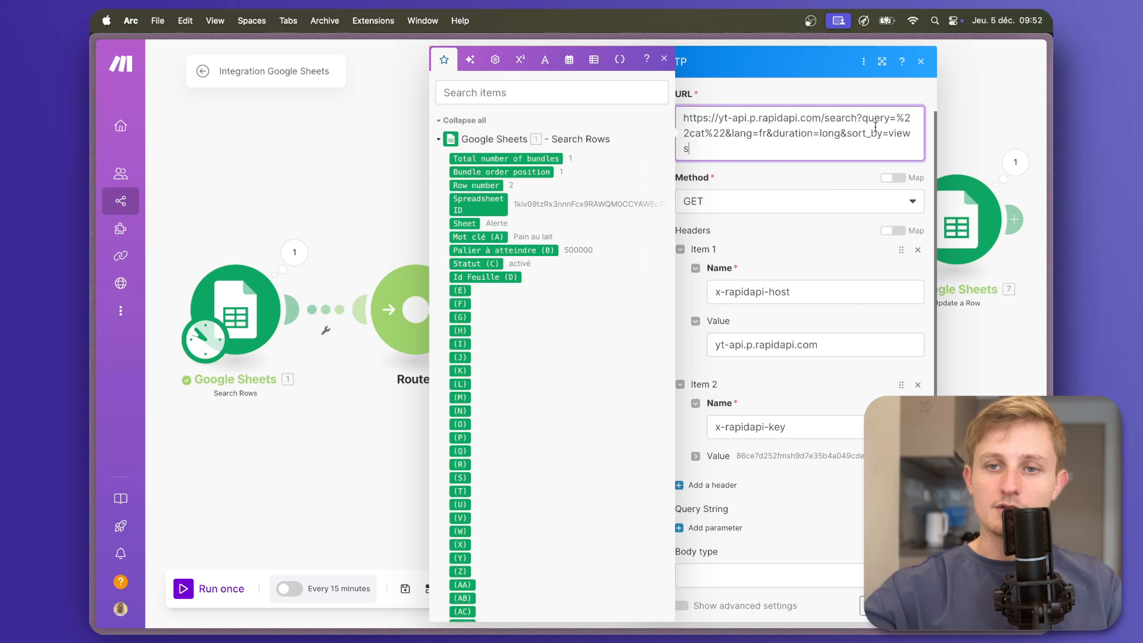
left_click_drag(900, 116, 708, 135)
left_click(723, 135)
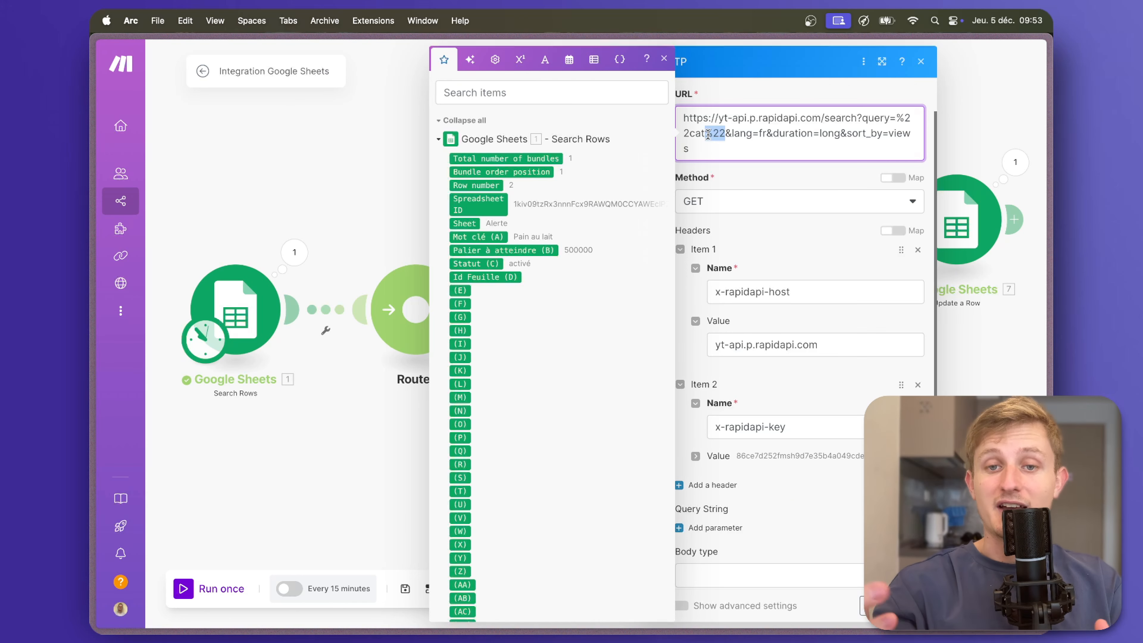
left_click(708, 135)
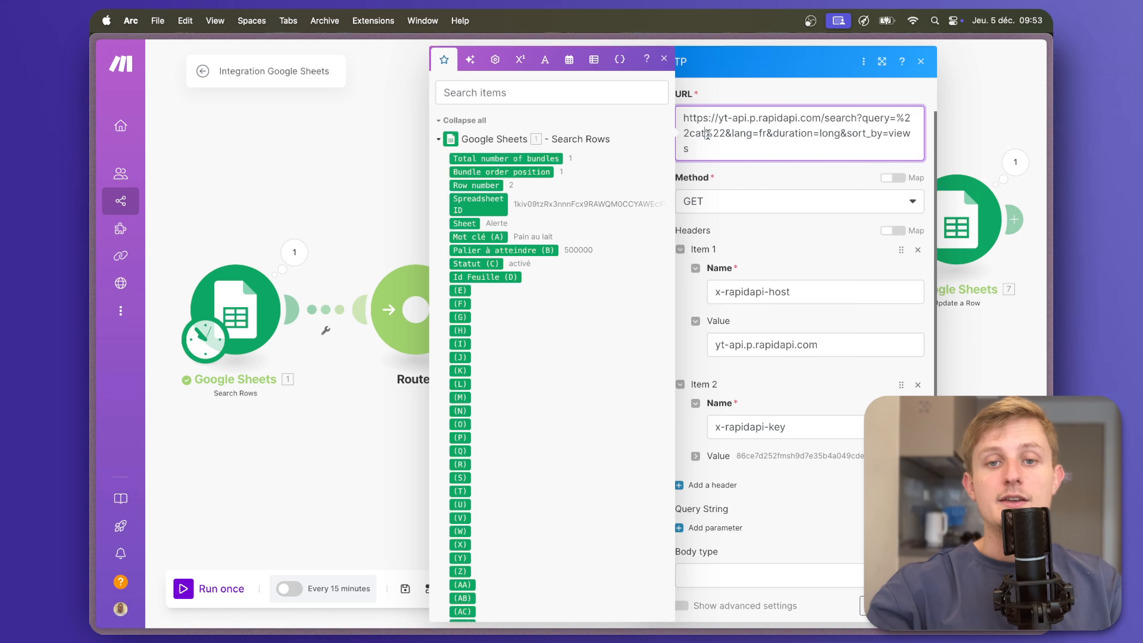
left_click_drag(711, 133, 726, 132)
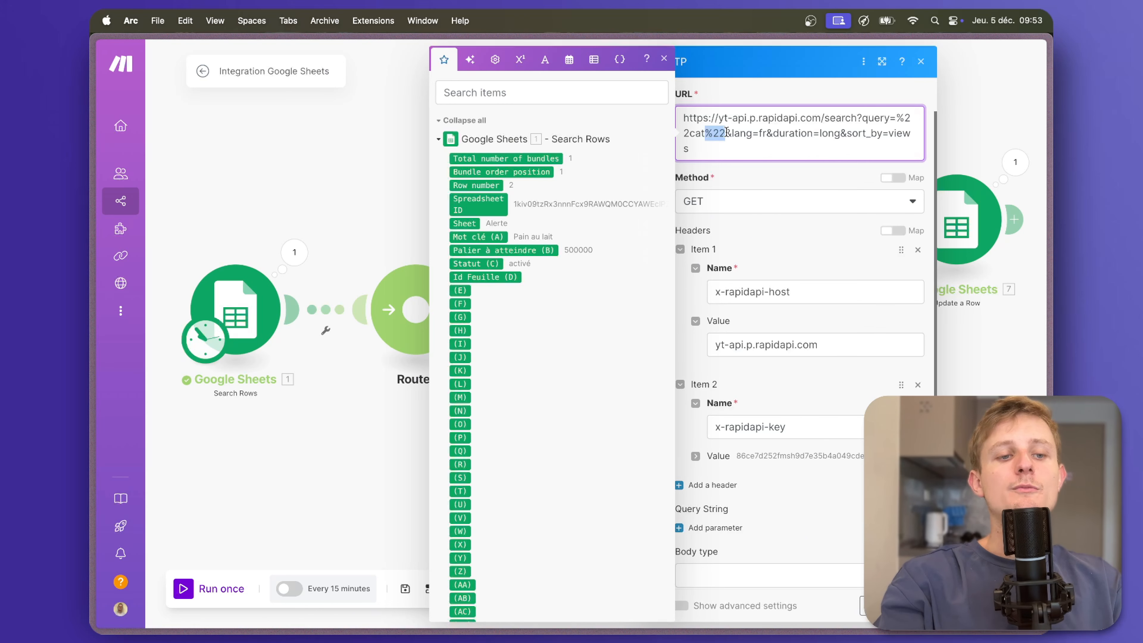
- Open YouTube in a new tab, search for robotique and look through the results for titles matching the keyword
mouse_move(91, 222)
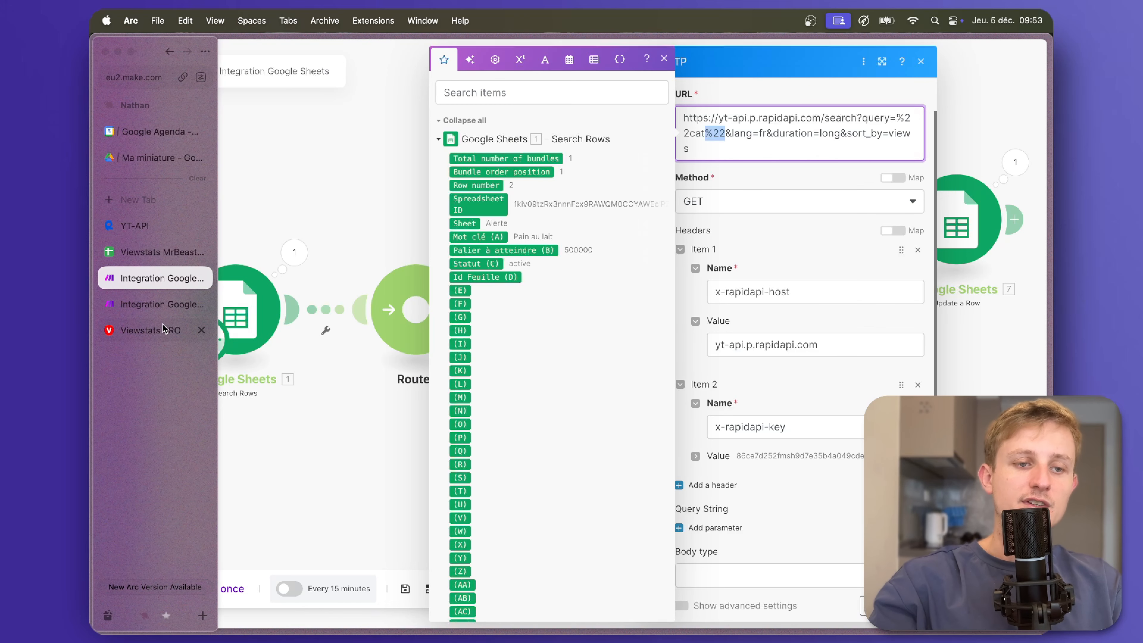
key("super+t")
type("you")
key("Return")
left_click(526, 57)
type("r")
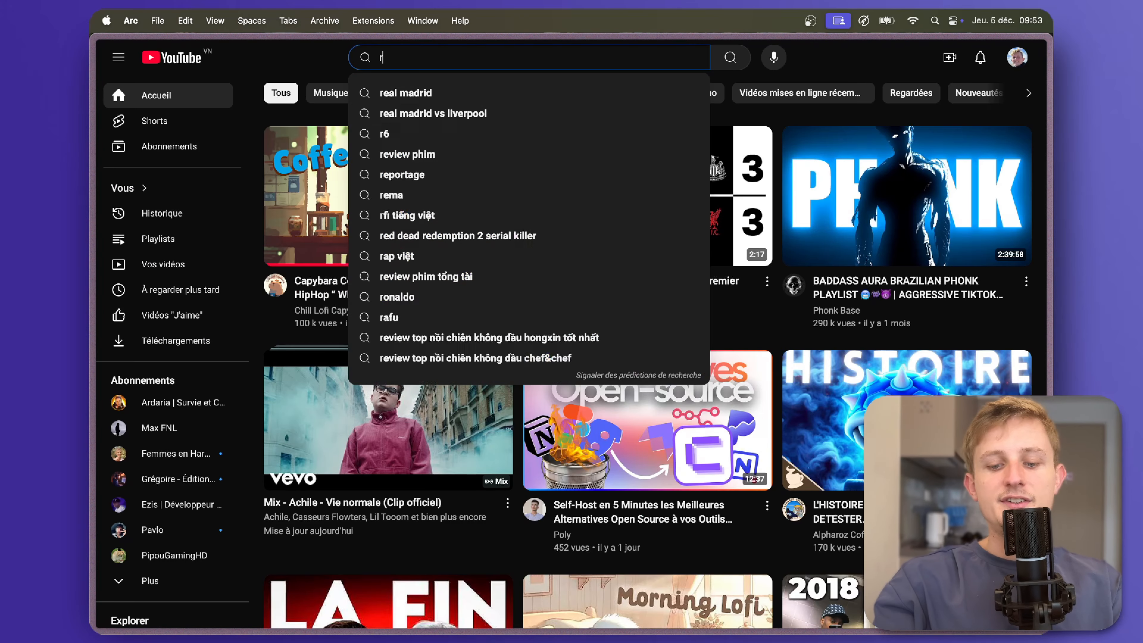
type("obotique")
key("Return")
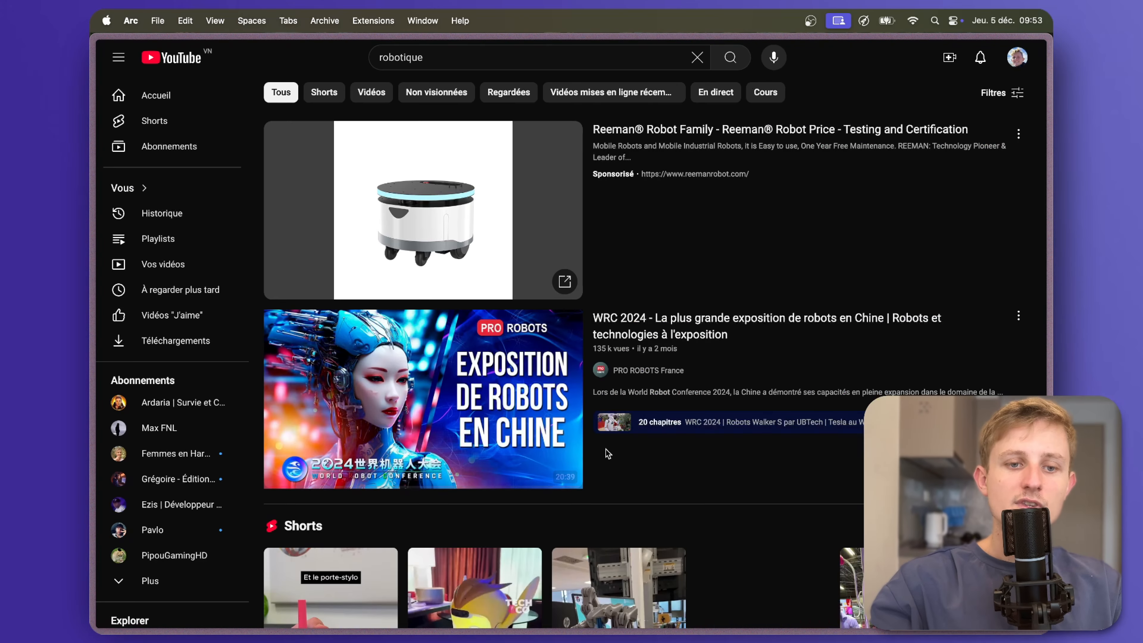
scroll(606, 453, "down", 10)
scroll(606, 452, "down", 8)
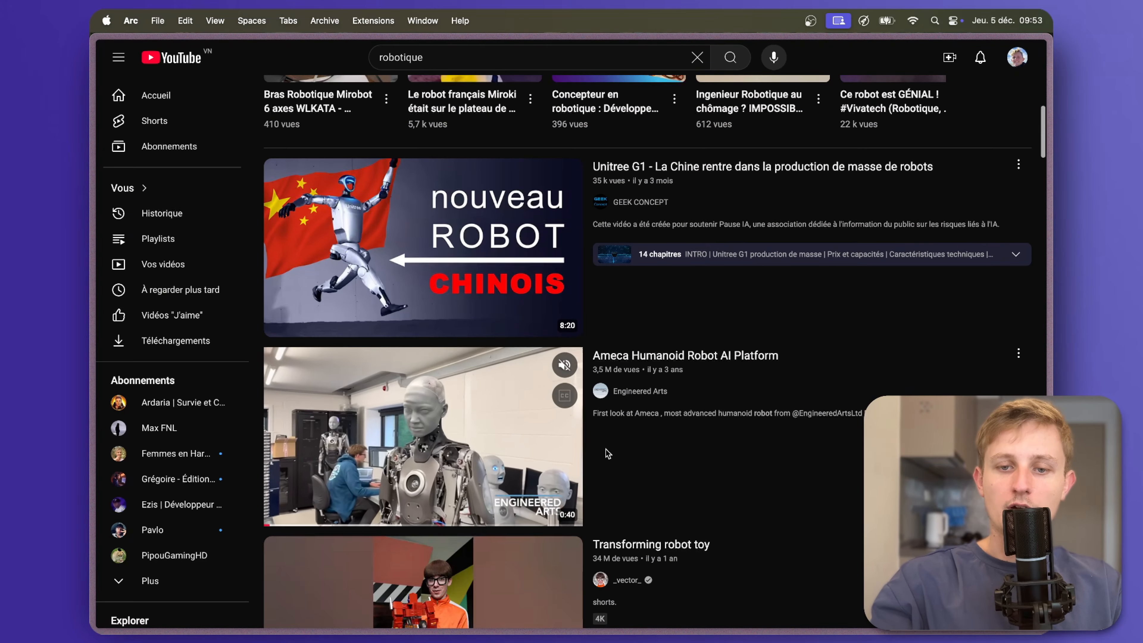
scroll(606, 452, "down", 12)
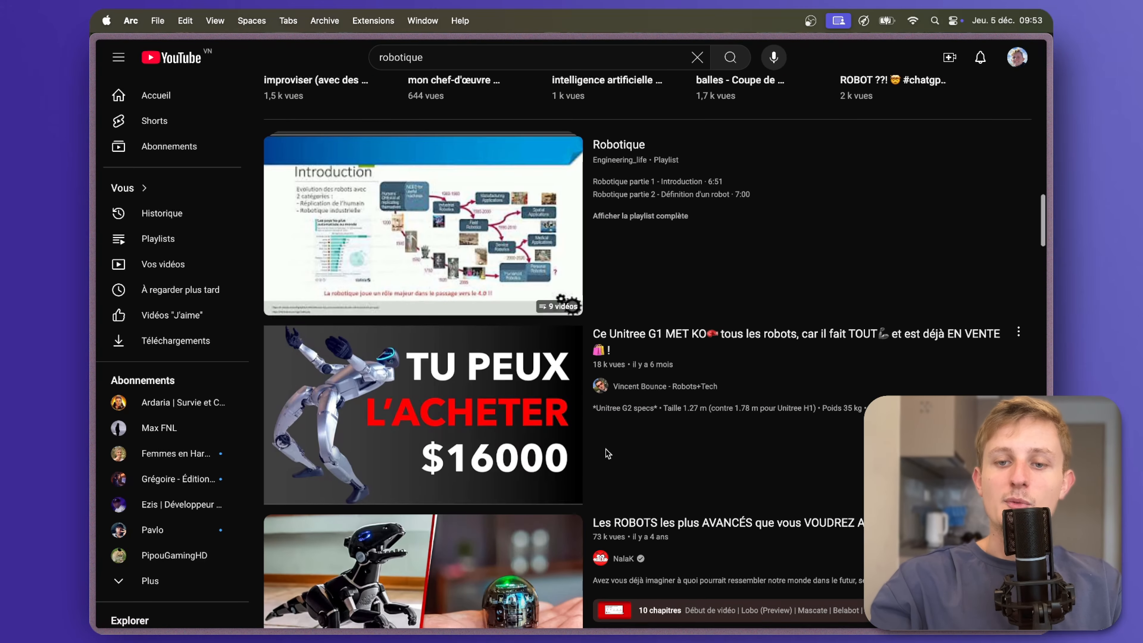
scroll(607, 453, "up", 1)
scroll(737, 362, "down", 8)
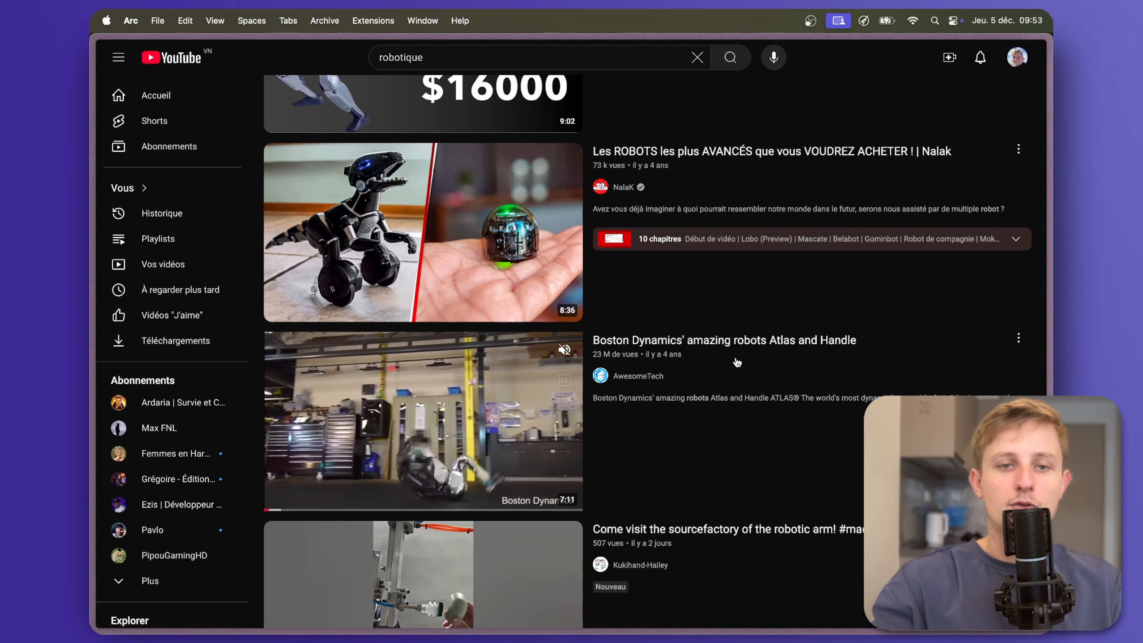
scroll(735, 363, "down", 10)
- Search YouTube for the exact keyword "robotique" in double quotes and examine how the results match it
left_click(443, 59)
type("\"")
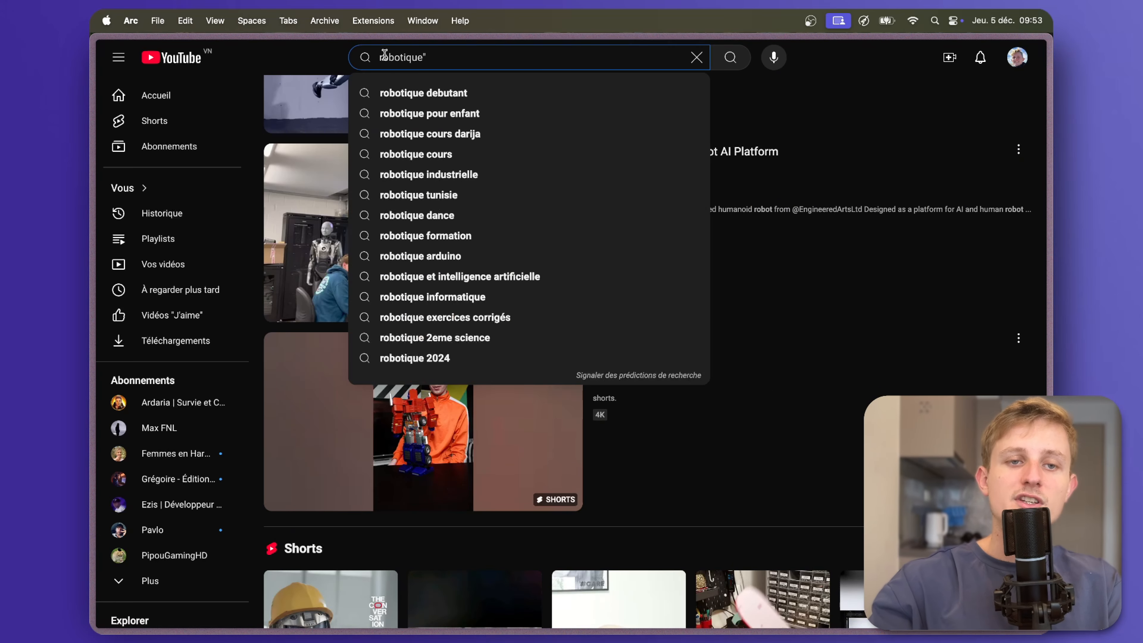
left_click(380, 57)
type("\"")
key("Return")
scroll(611, 427, "down", 2)
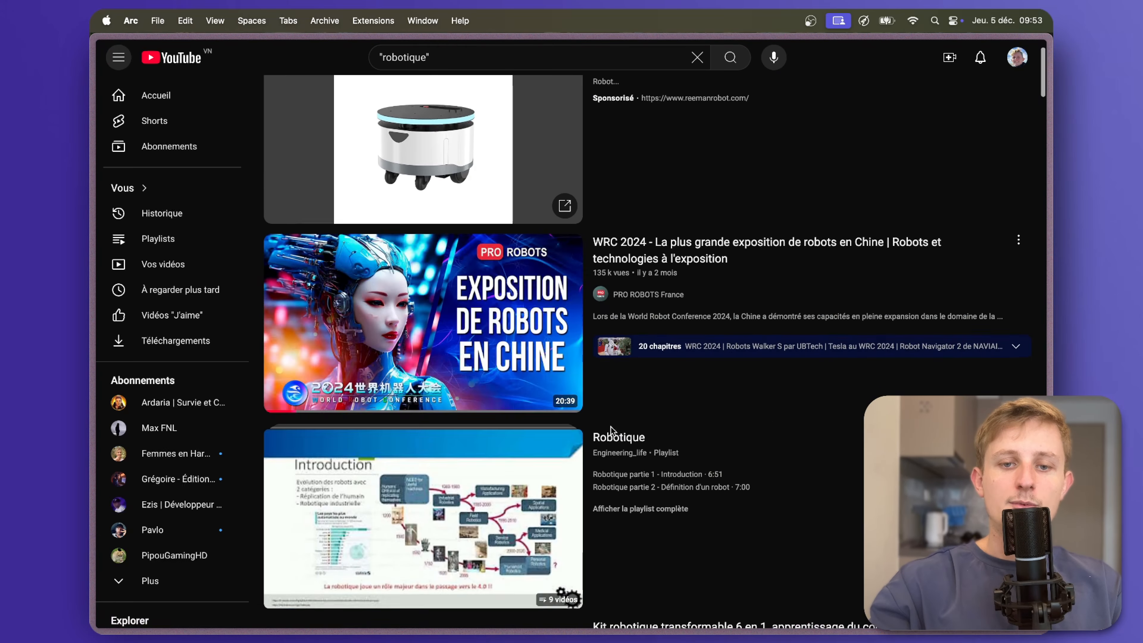
scroll(611, 427, "down", 5)
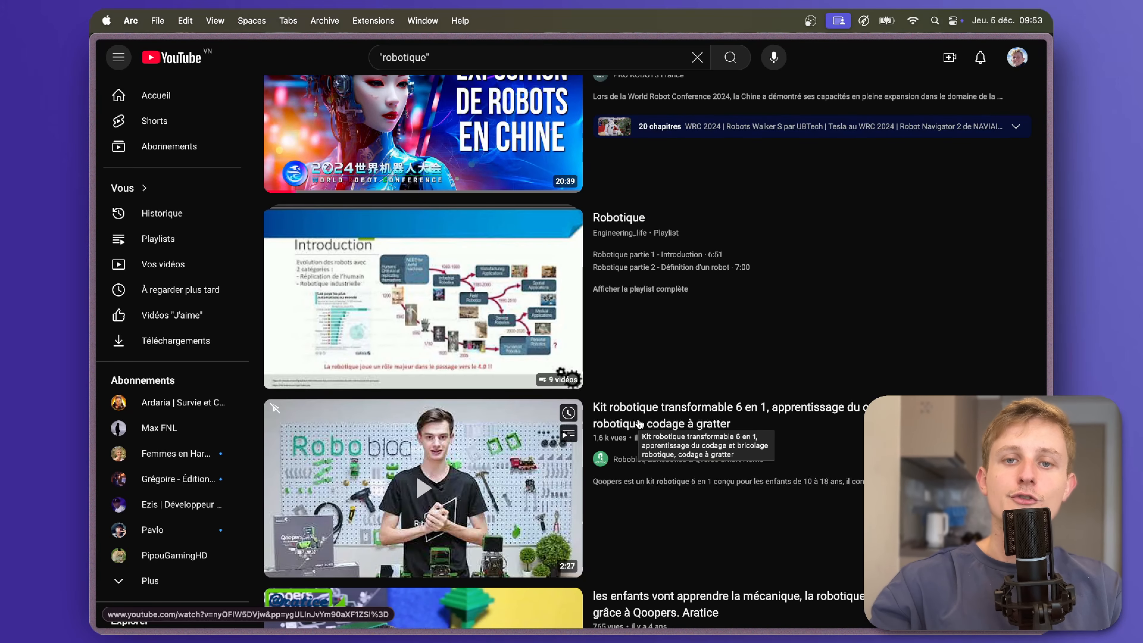
scroll(639, 424, "down", 3)
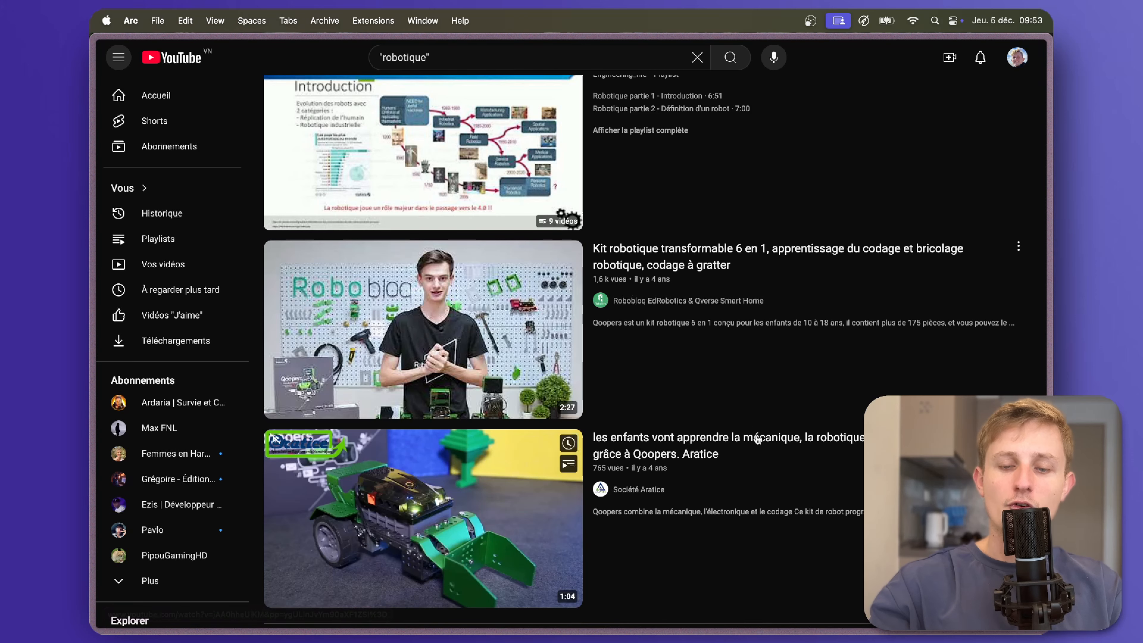
scroll(760, 443, "down", 10)
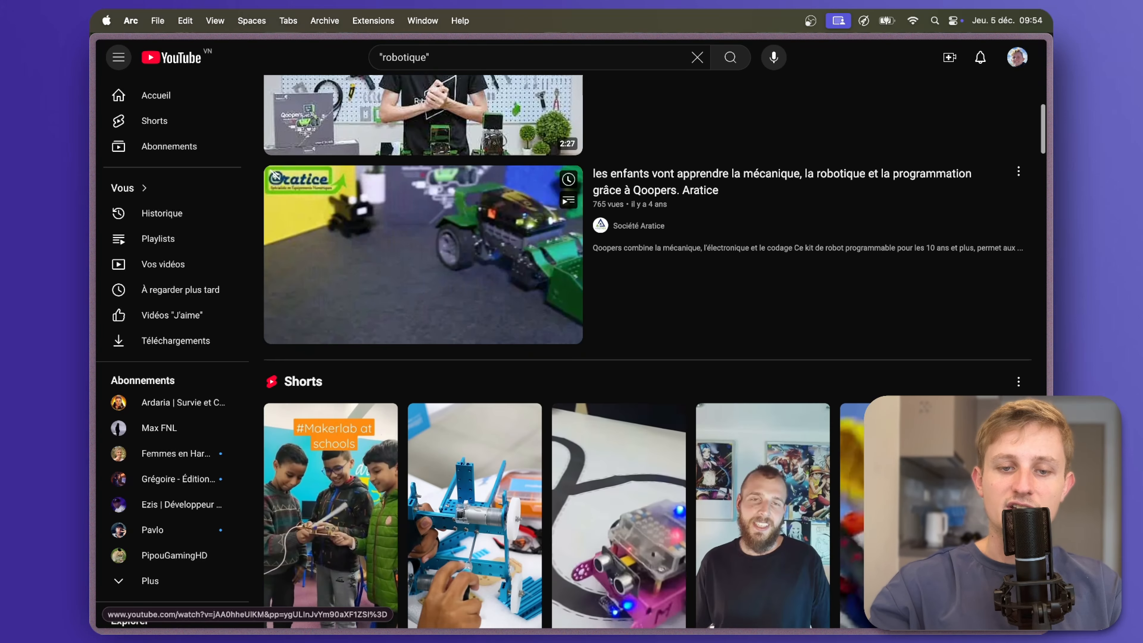
scroll(731, 452, "down", 5)
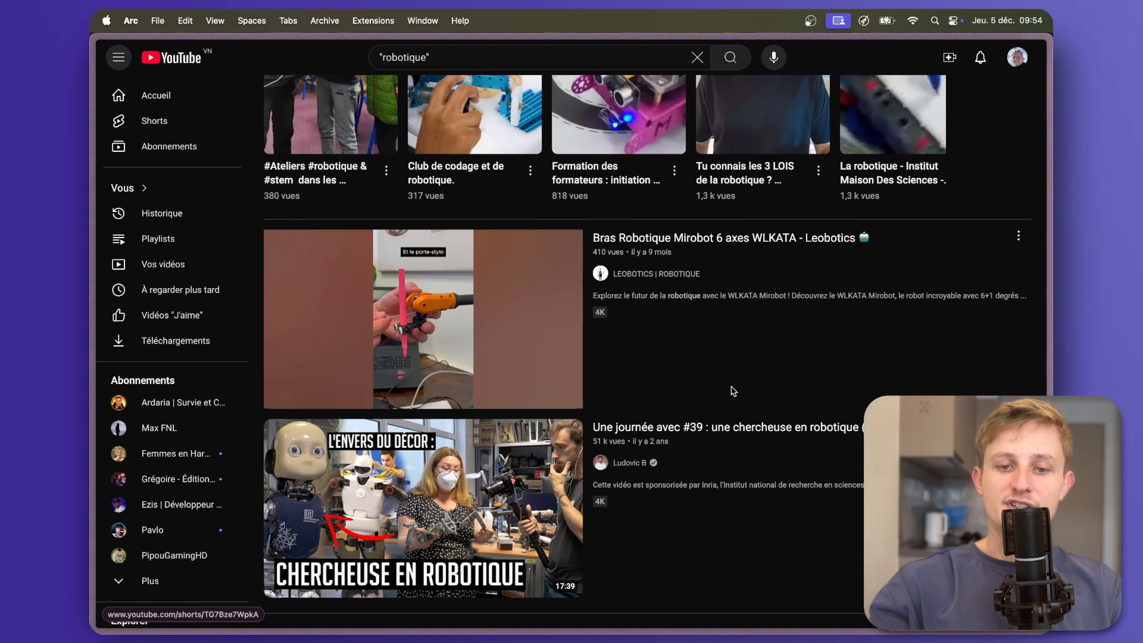
scroll(731, 451, "up", 20)
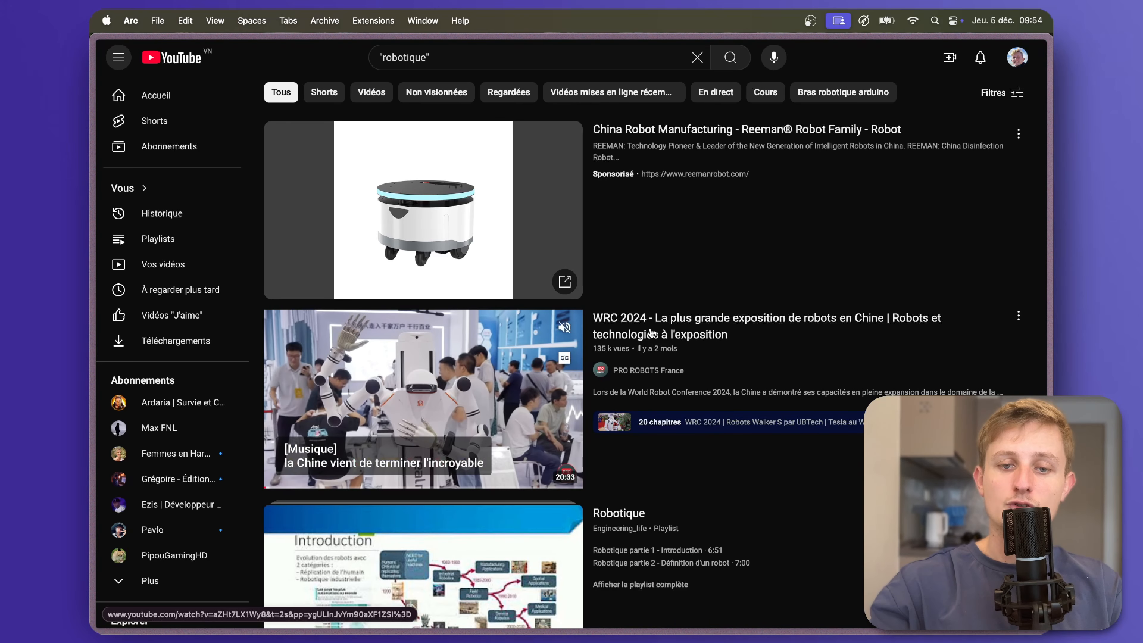
- Open the WRC 2024 robot exhibition video, highlight the word robotique in its description and return to the search results
left_click(689, 327)
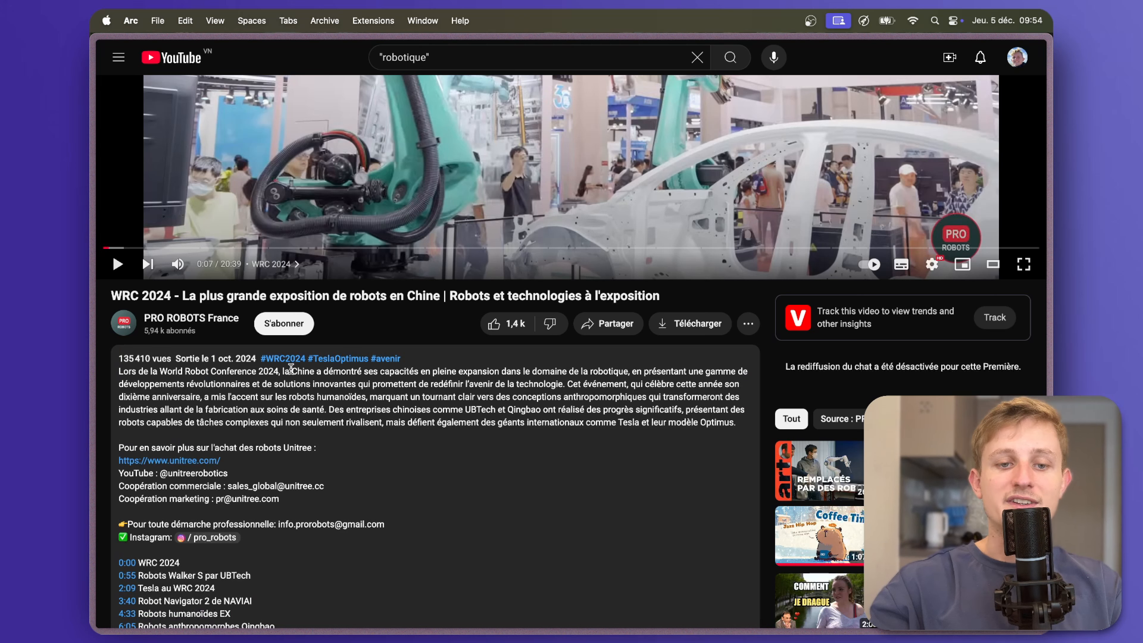
triple_click(597, 370)
double_click(598, 370)
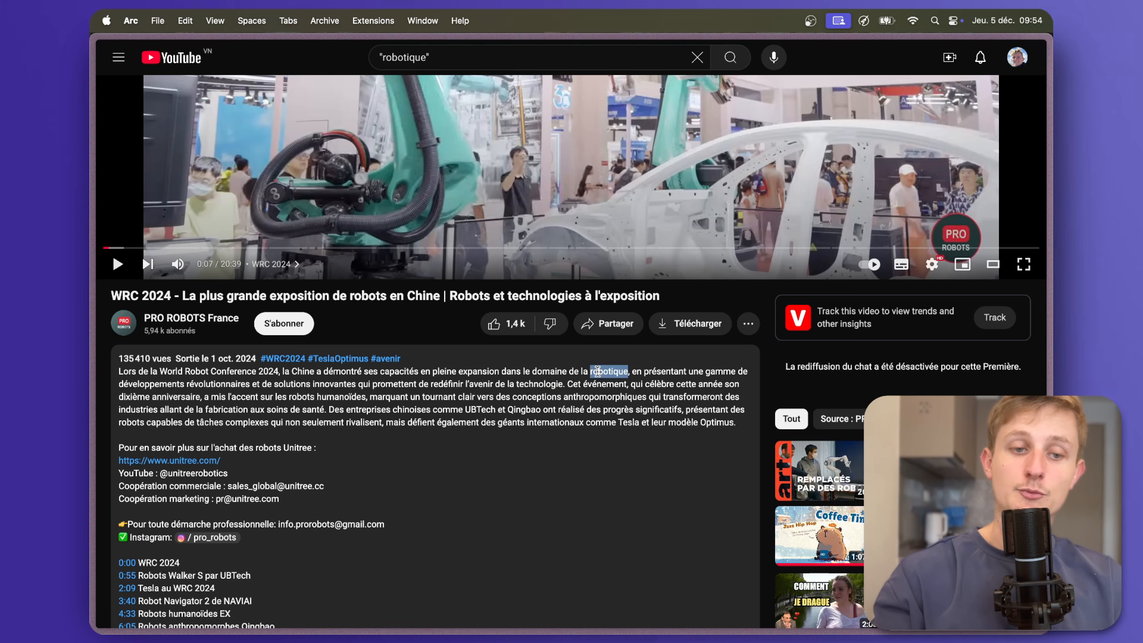
scroll(597, 371, "left", 5)
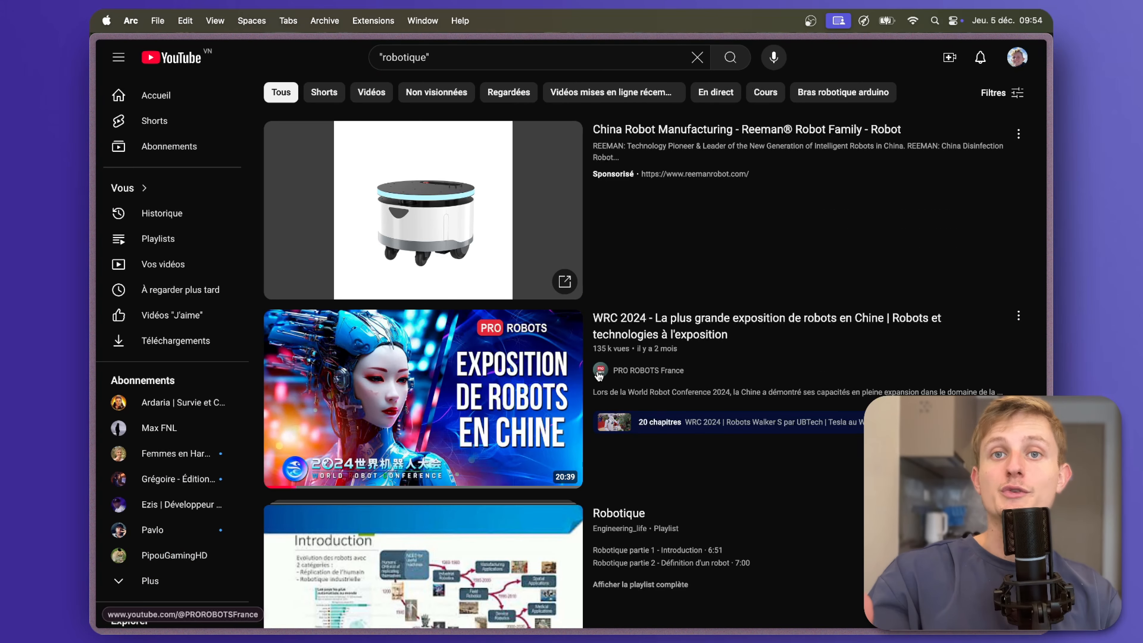
- Back in the Make scenario, replace cat in the HTTP request URL with the Mot clé (A) value from Search Rows and save the module
mouse_move(138, 313)
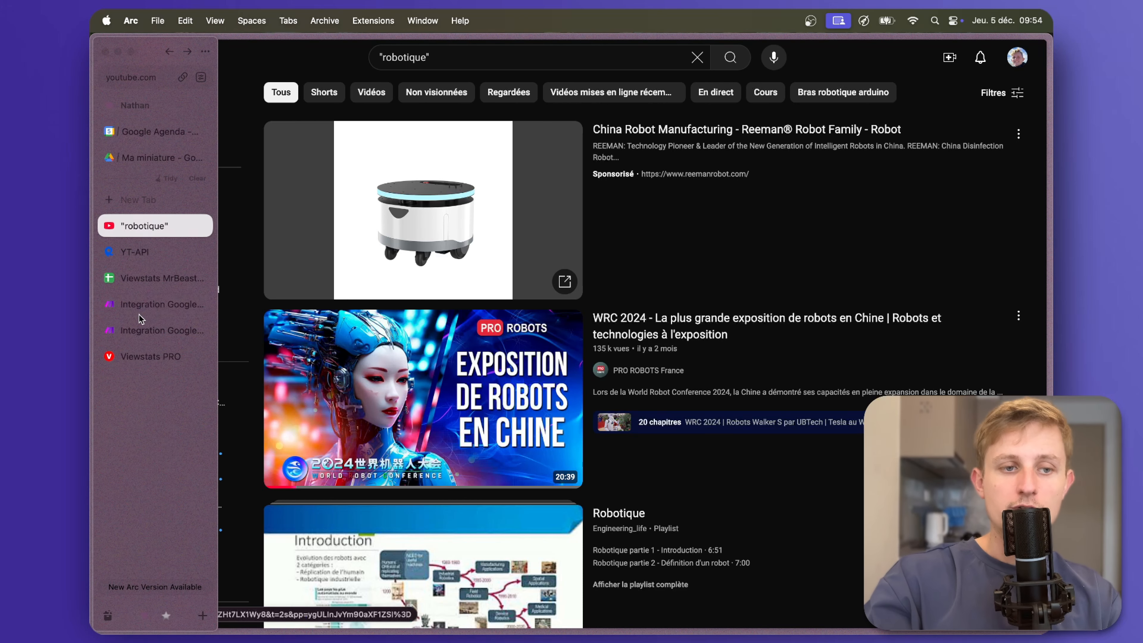
left_click(153, 259)
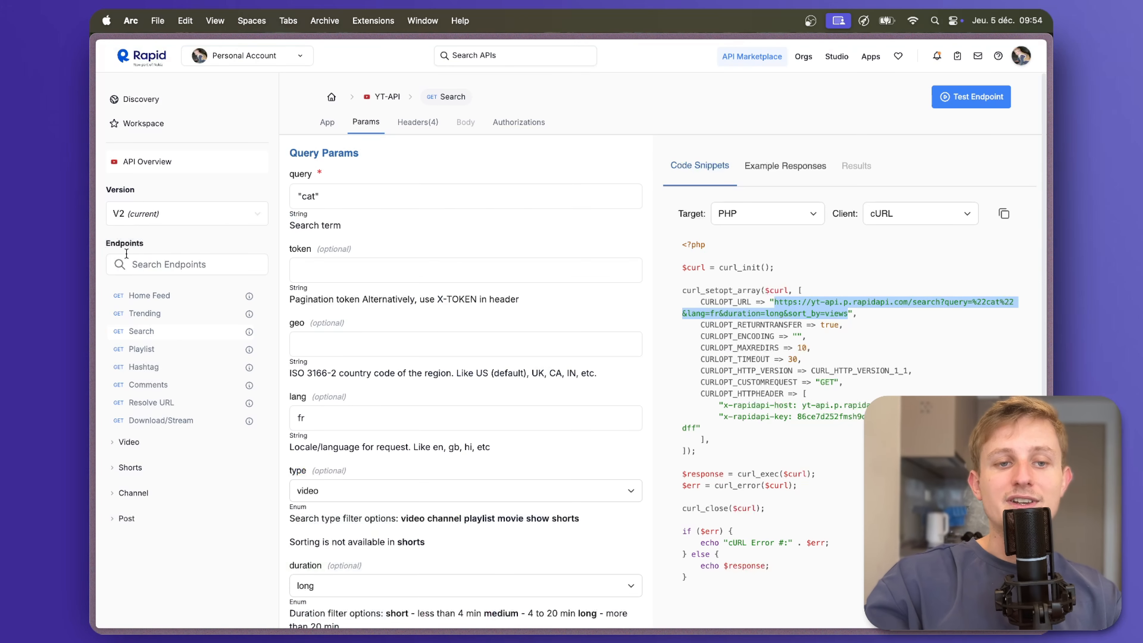
mouse_move(128, 277)
left_click(166, 279)
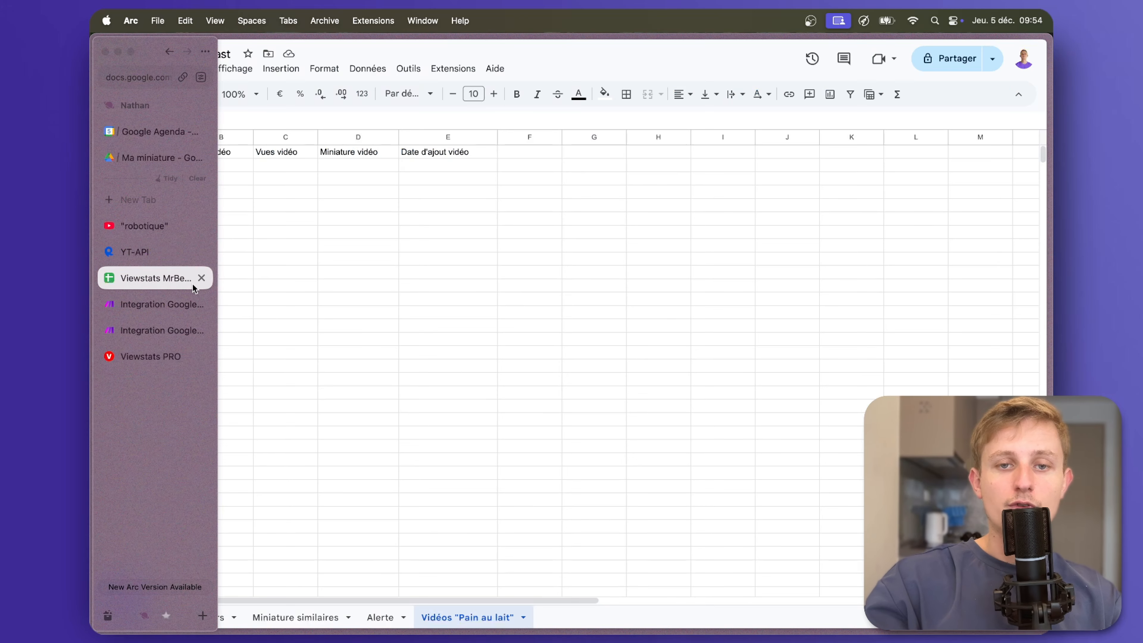
left_click(140, 305)
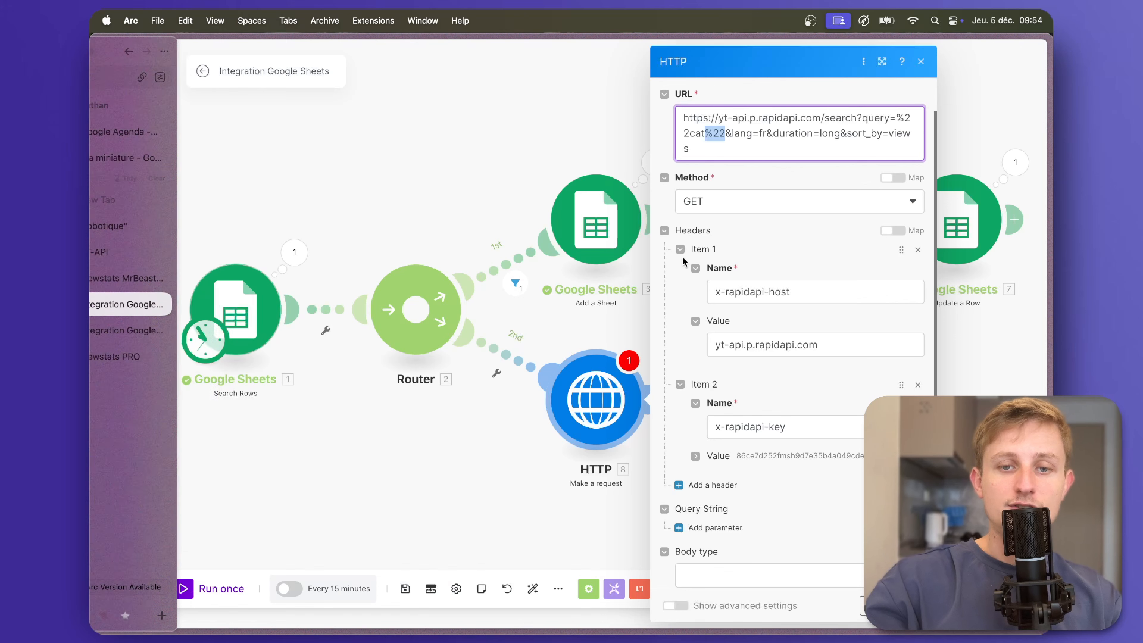
left_click(705, 133)
key("BackSpace")
key("BackSpace")
key("BackSpace")
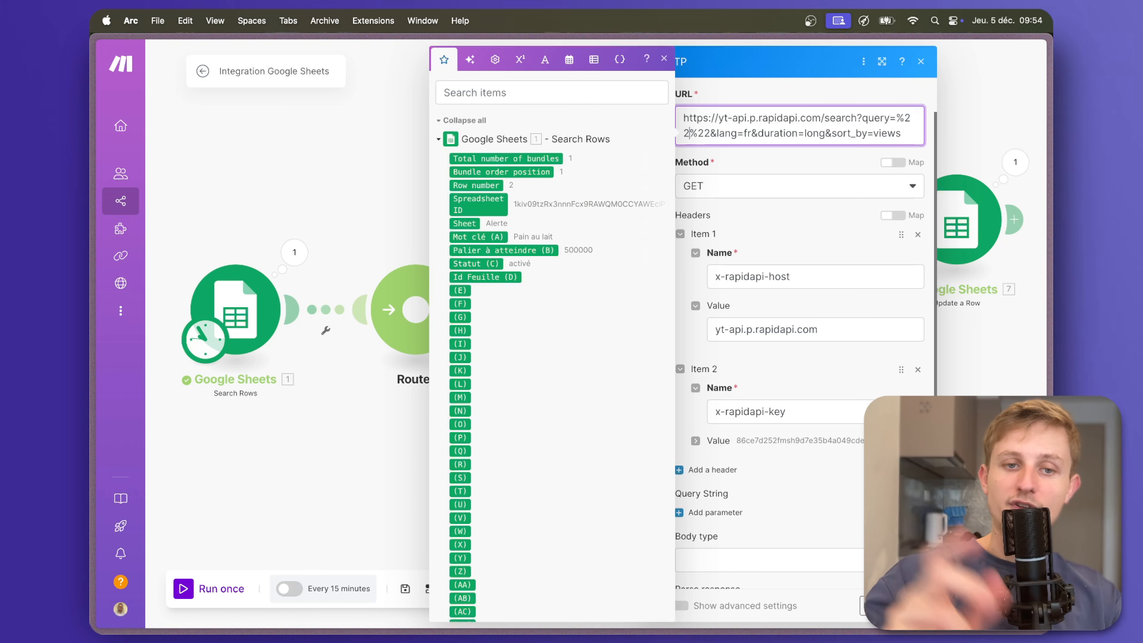
left_click(477, 237)
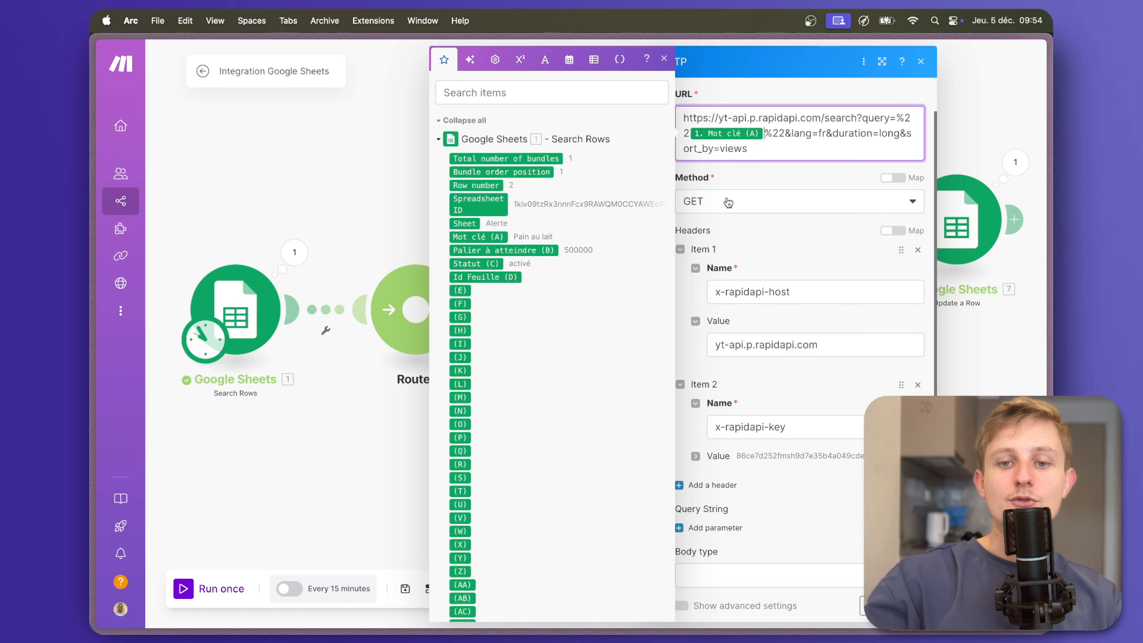
left_click(910, 606)
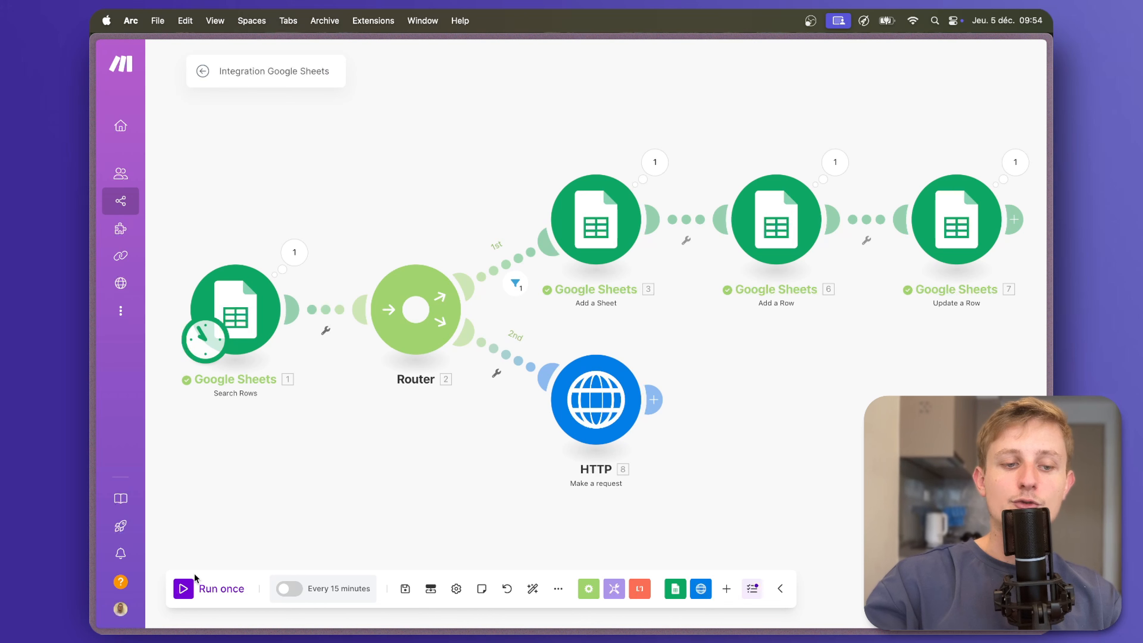
- Run the scenario once and examine the HTTP module's output, expanding the data array and its second video entry
left_click(184, 588)
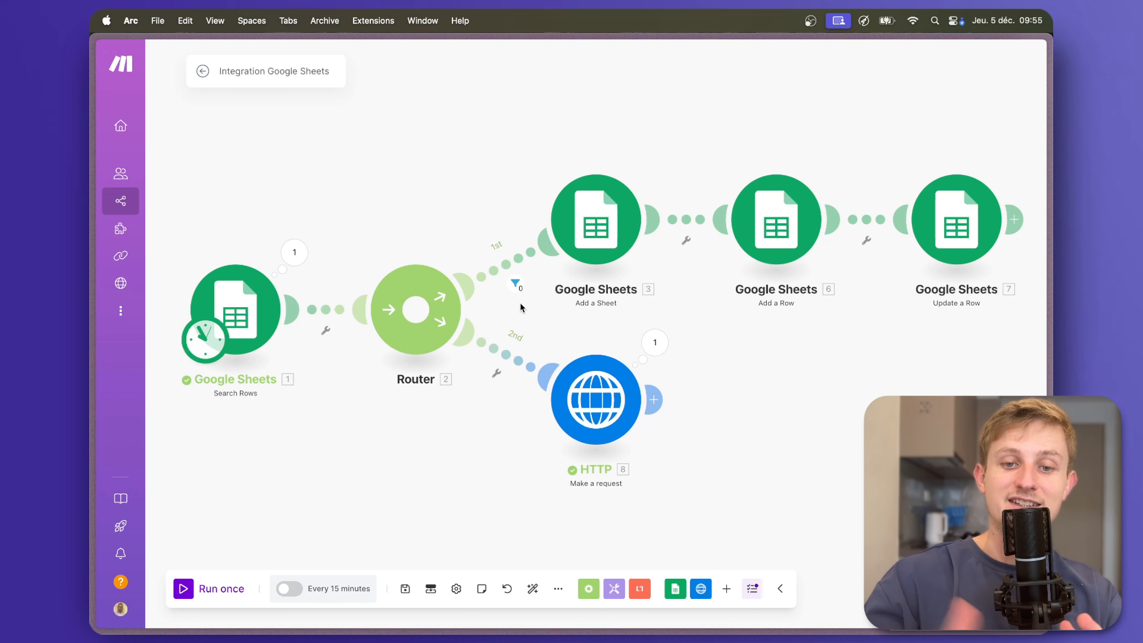
left_click(655, 342)
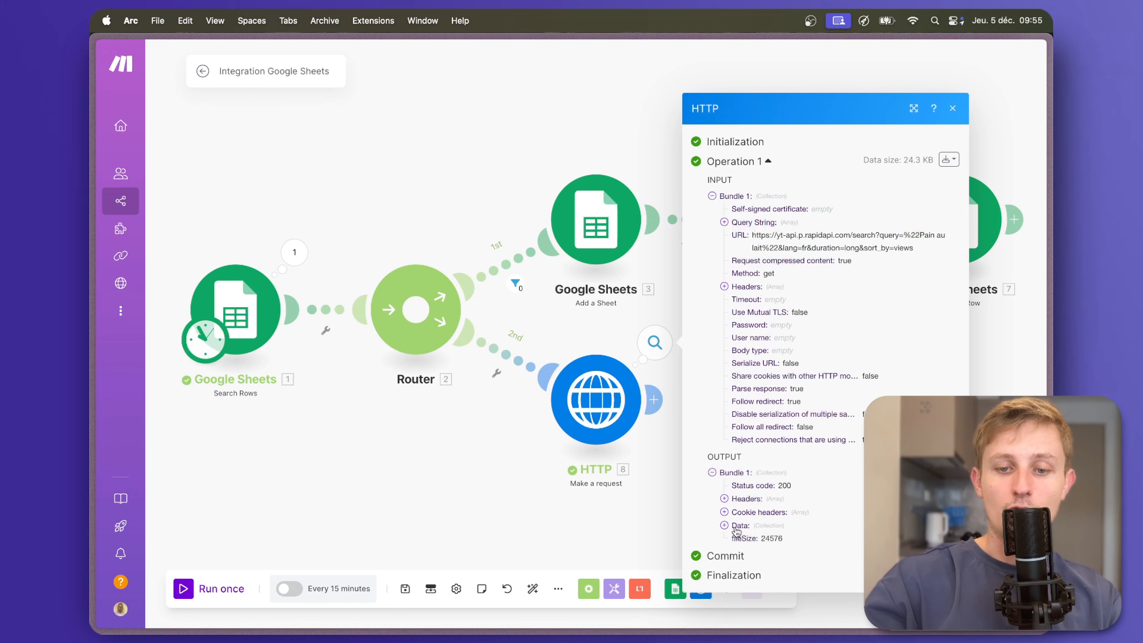
left_click(724, 525)
left_click(738, 539)
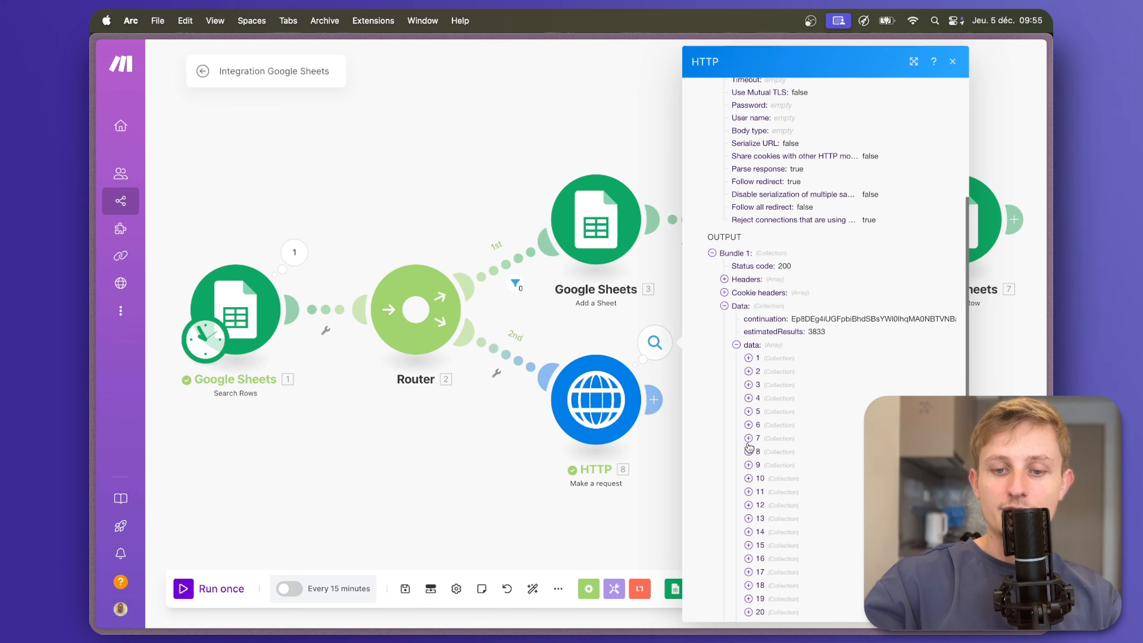
scroll(749, 448, "down", 2)
scroll(751, 343, "up", 1)
left_click(749, 336)
scroll(792, 355, "down", 3)
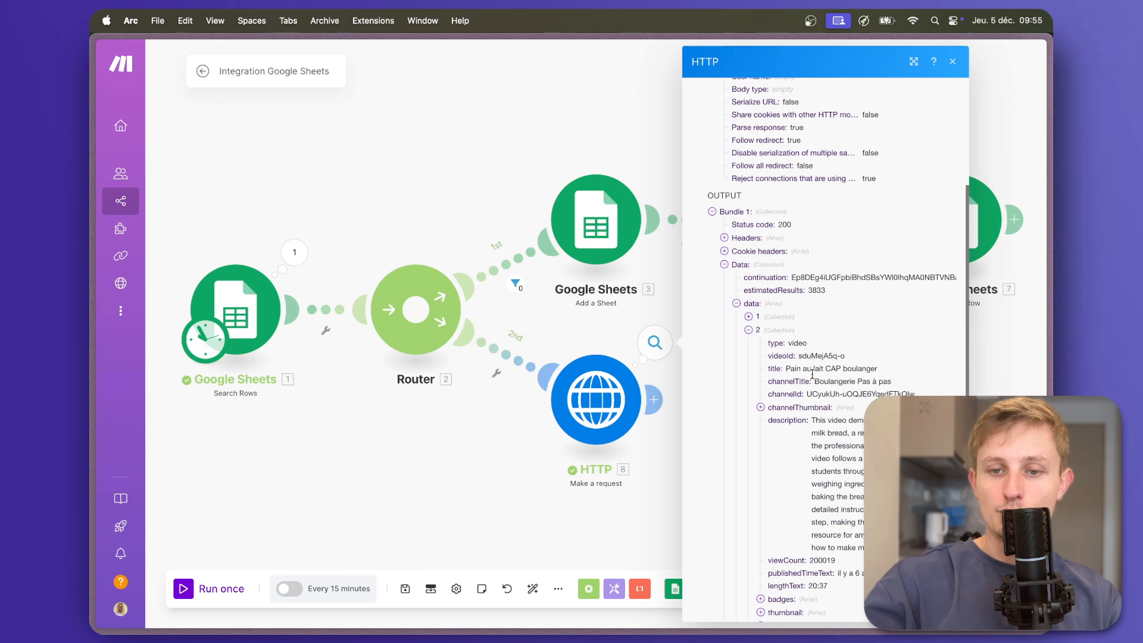
scroll(859, 356, "down", 4)
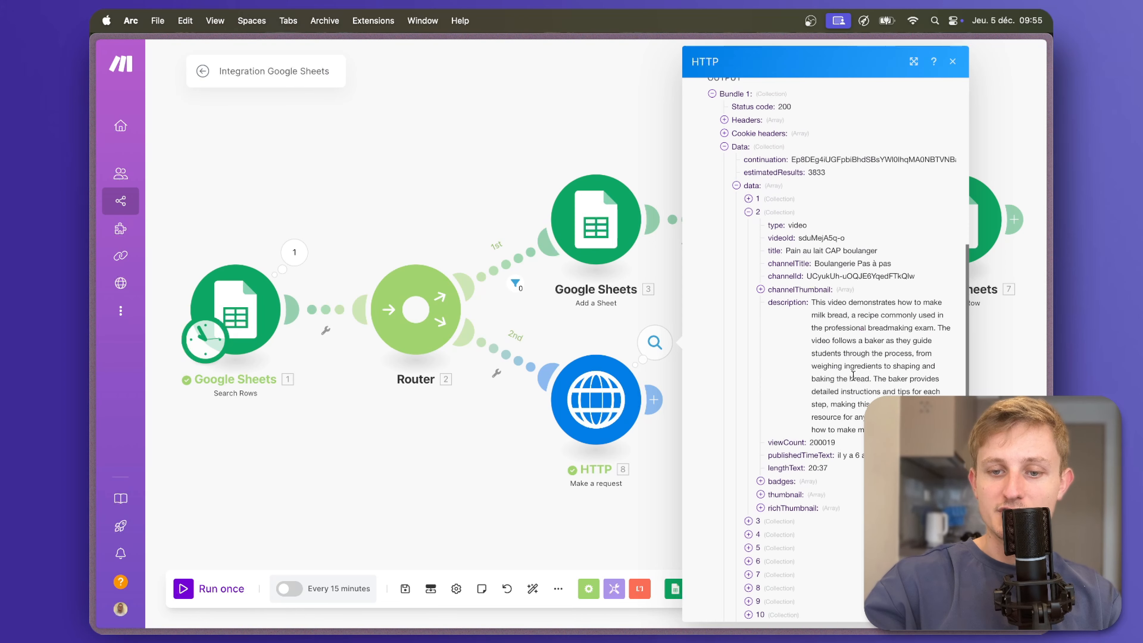
left_click(749, 179)
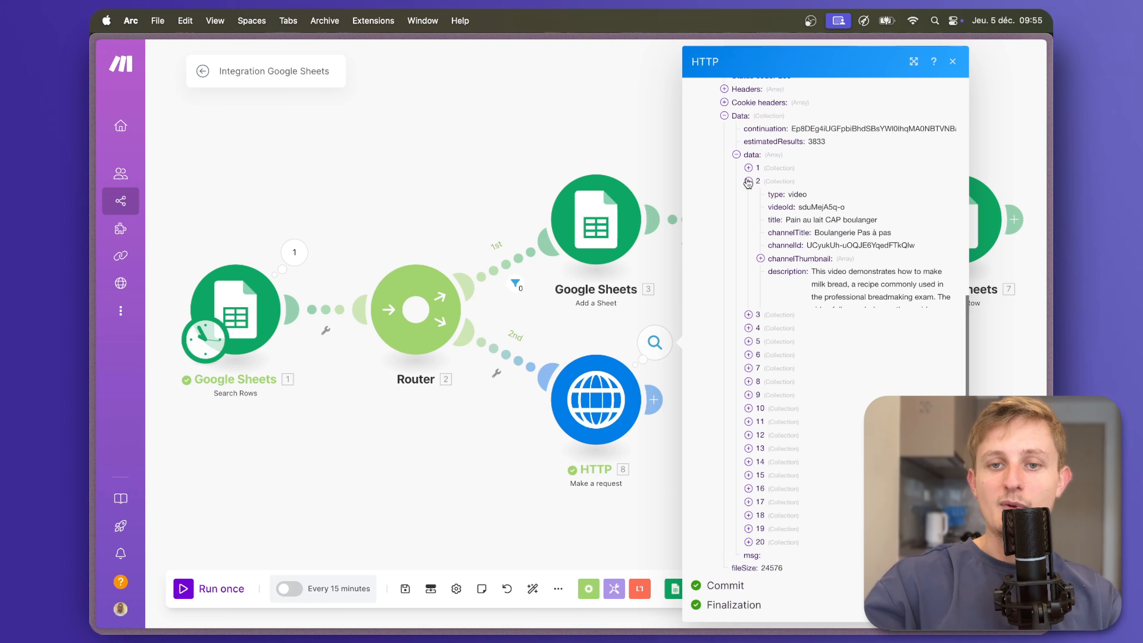
left_click(586, 354)
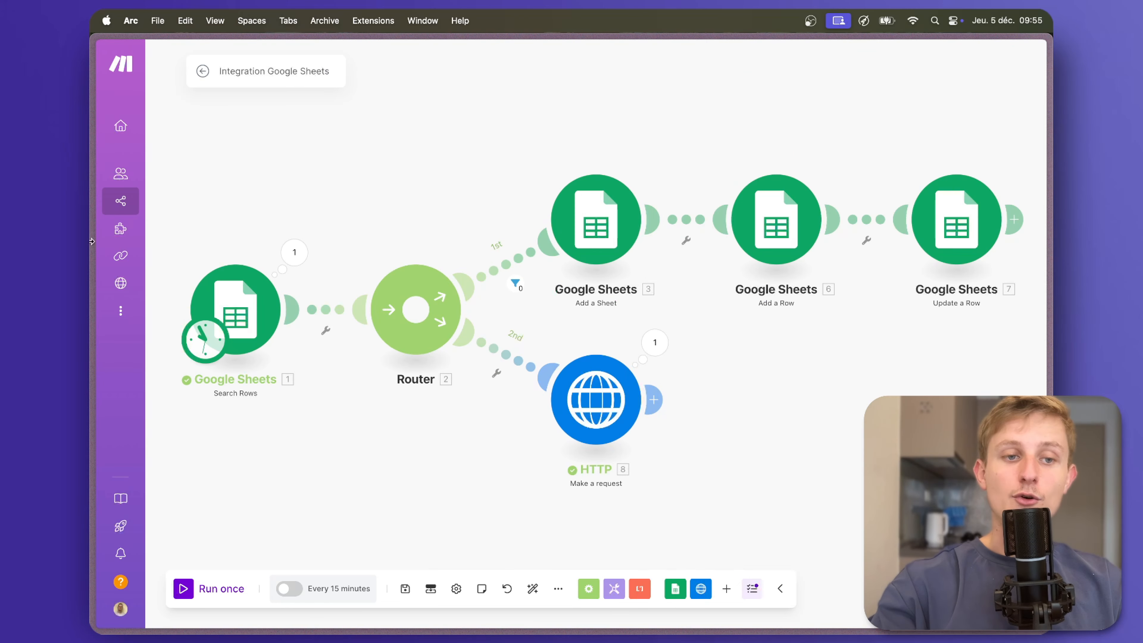
- Switch to the Viewstats MrBeast spreadsheet, check the Palier à atteindre value on the Alerte sheet and return to the Make scenario
mouse_move(92, 246)
left_click(155, 279)
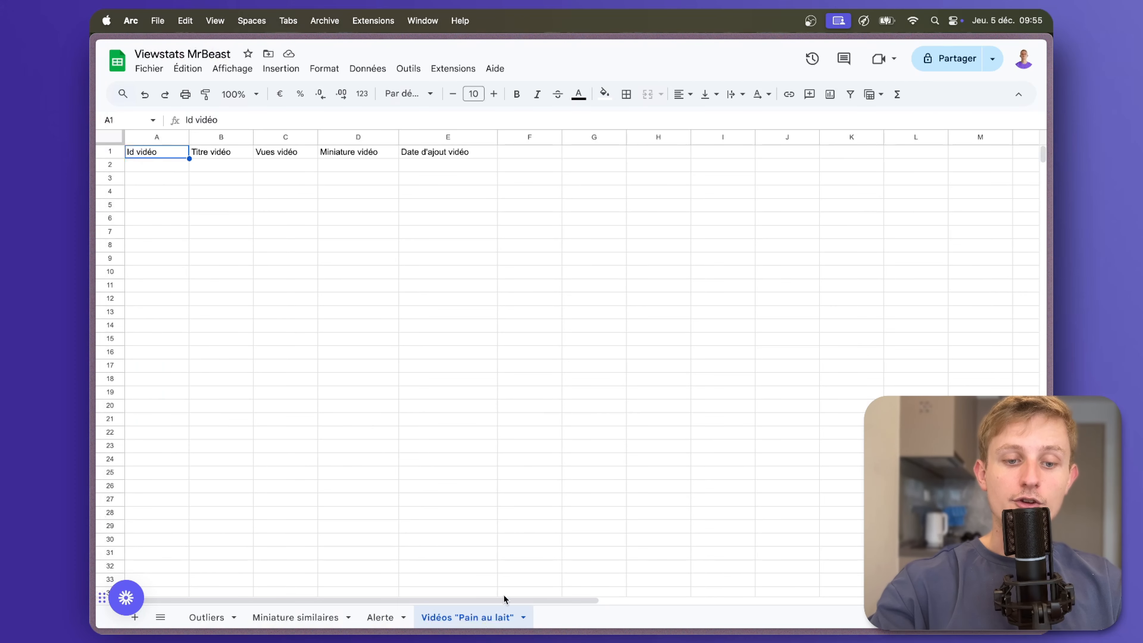
left_click(379, 617)
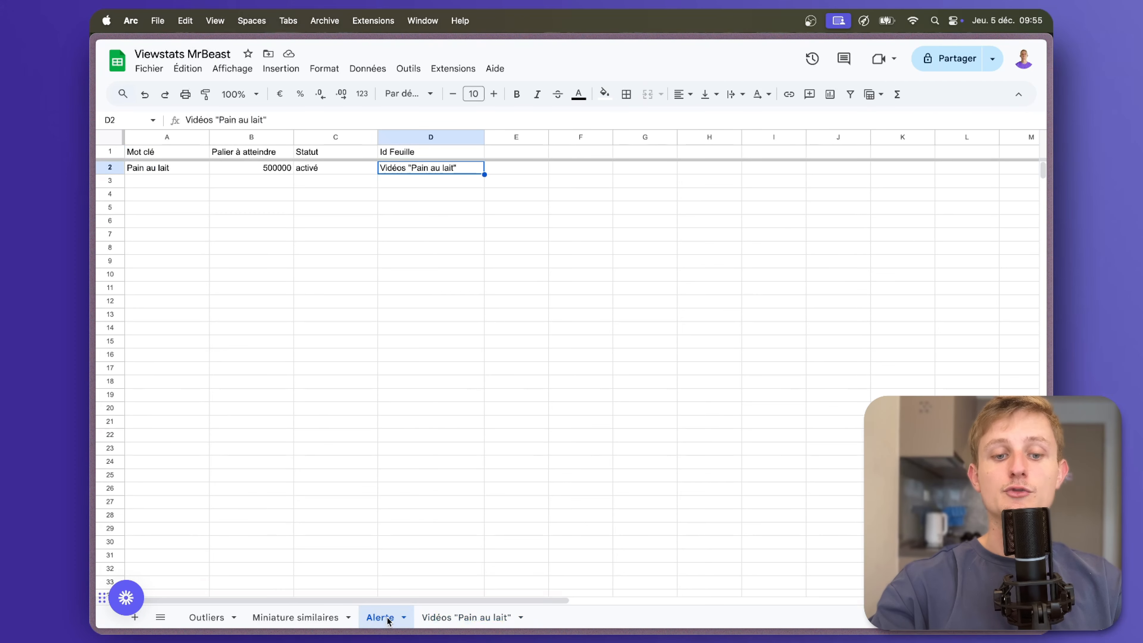
left_click(268, 167)
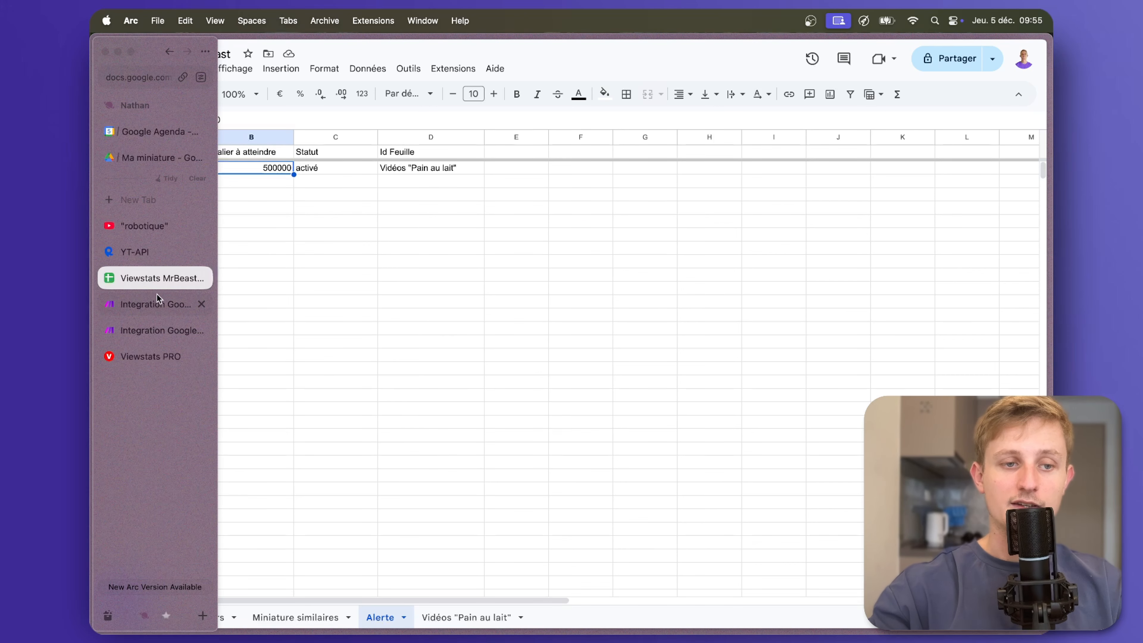
left_click(158, 299)
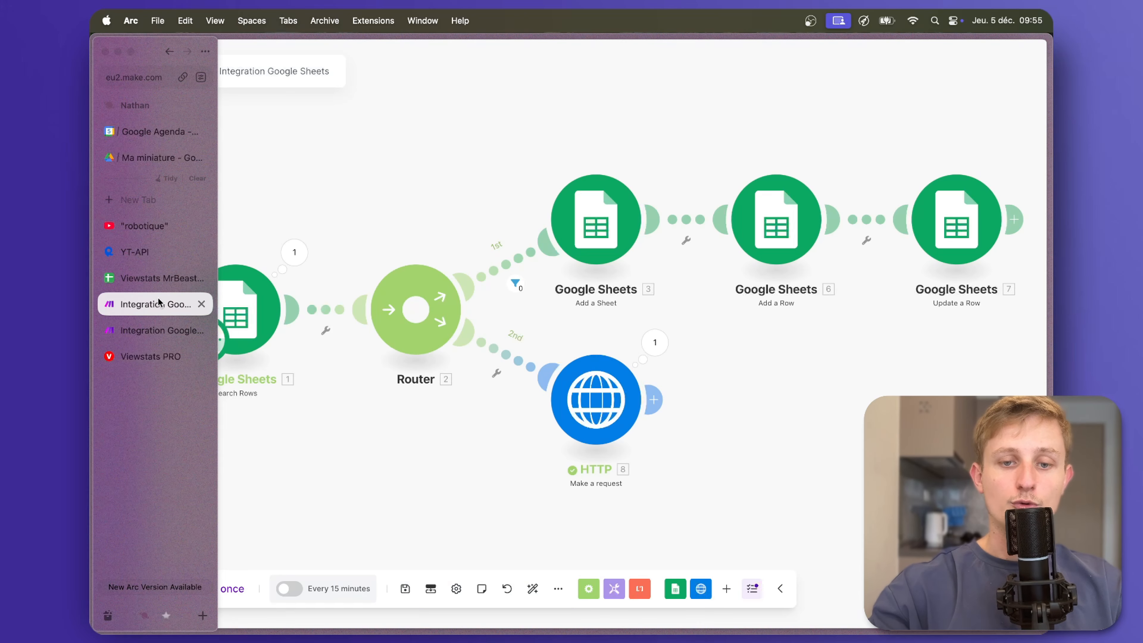
left_click(655, 399)
type("google")
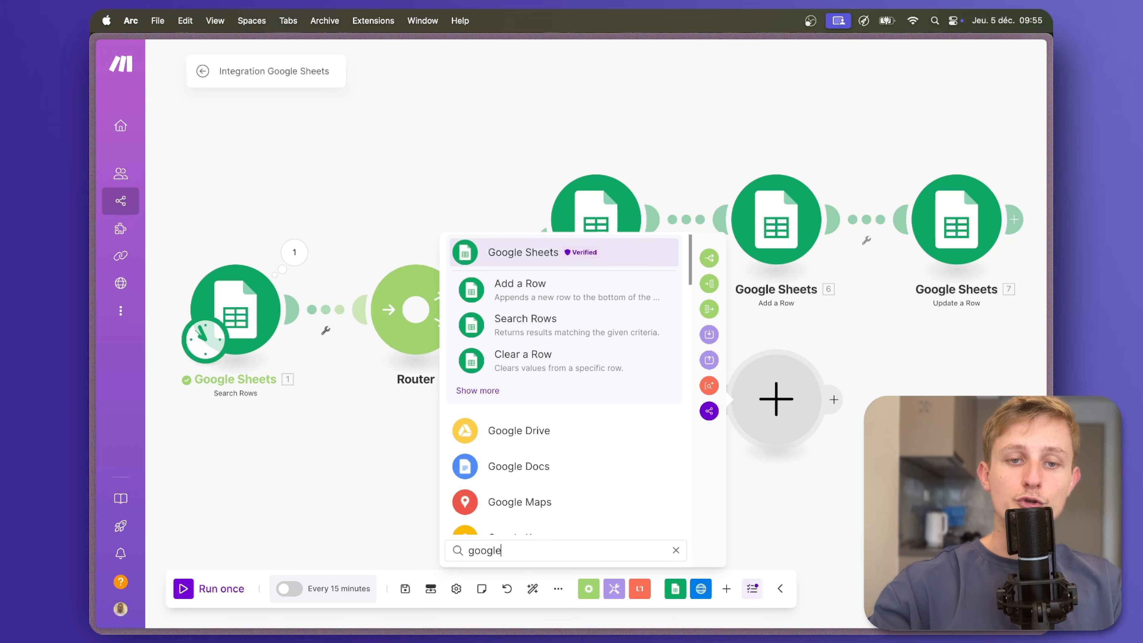
left_click(658, 282)
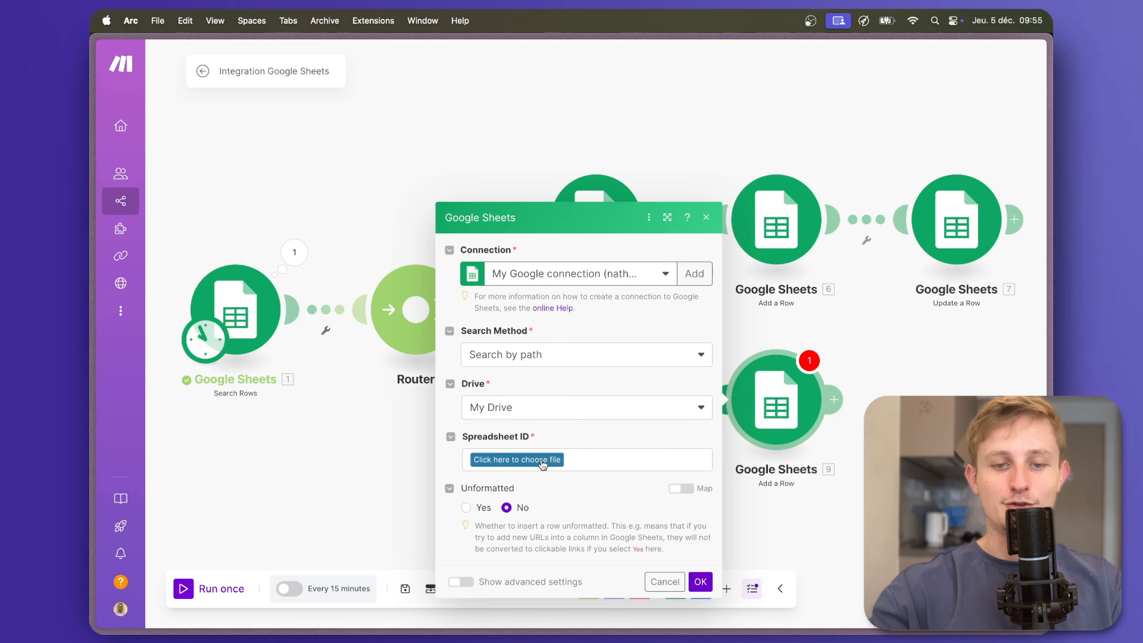
left_click(542, 461)
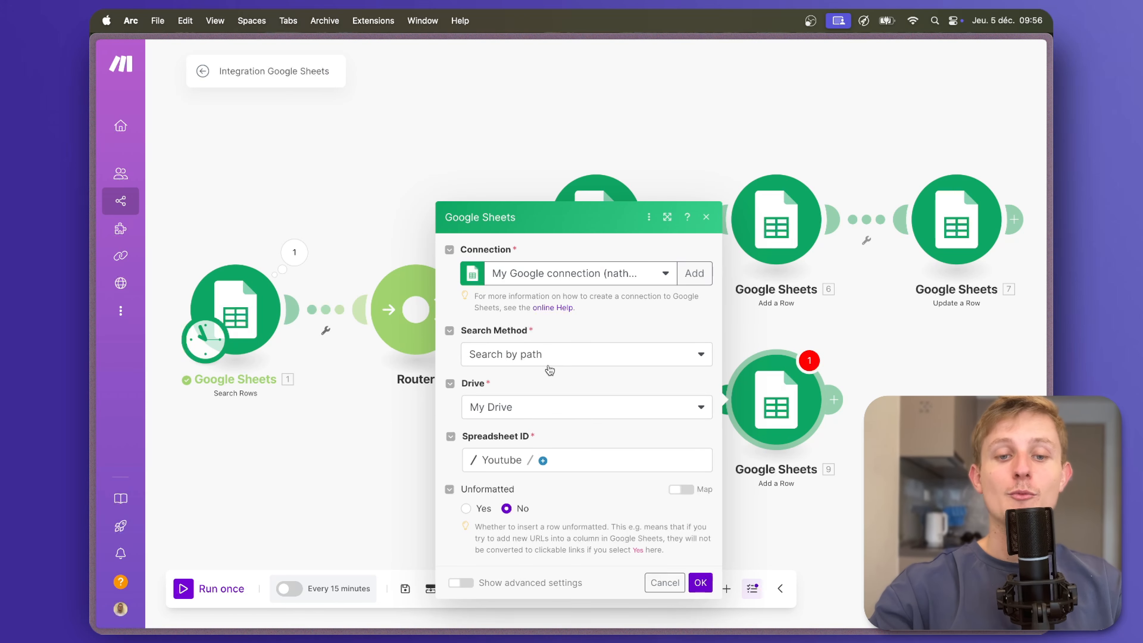
left_click(665, 583)
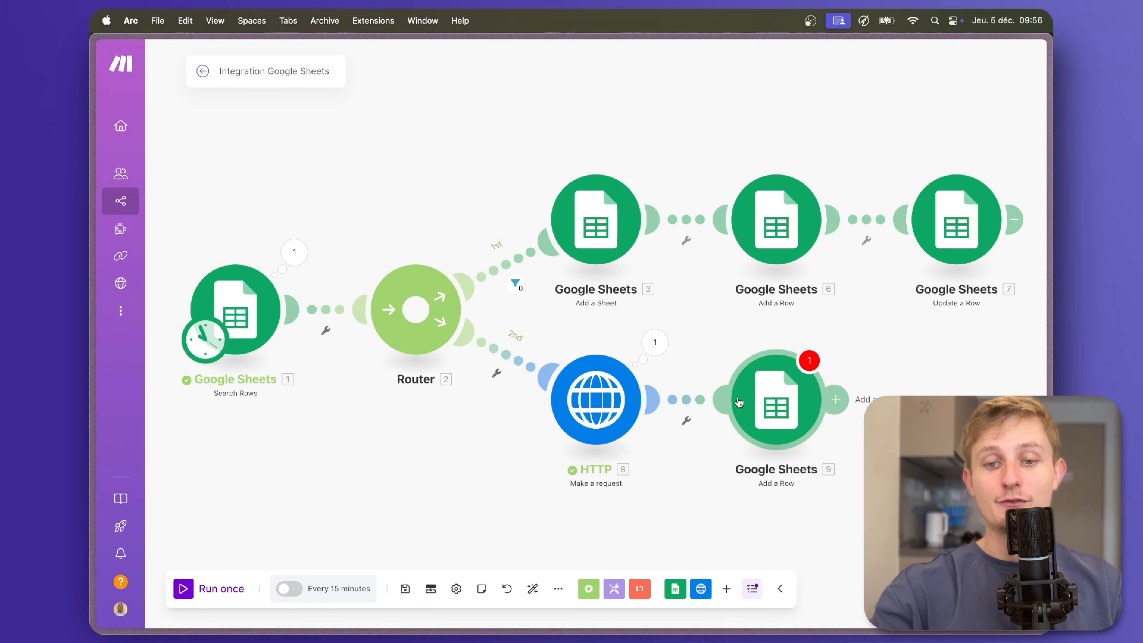
right_click(772, 404)
left_click(824, 556)
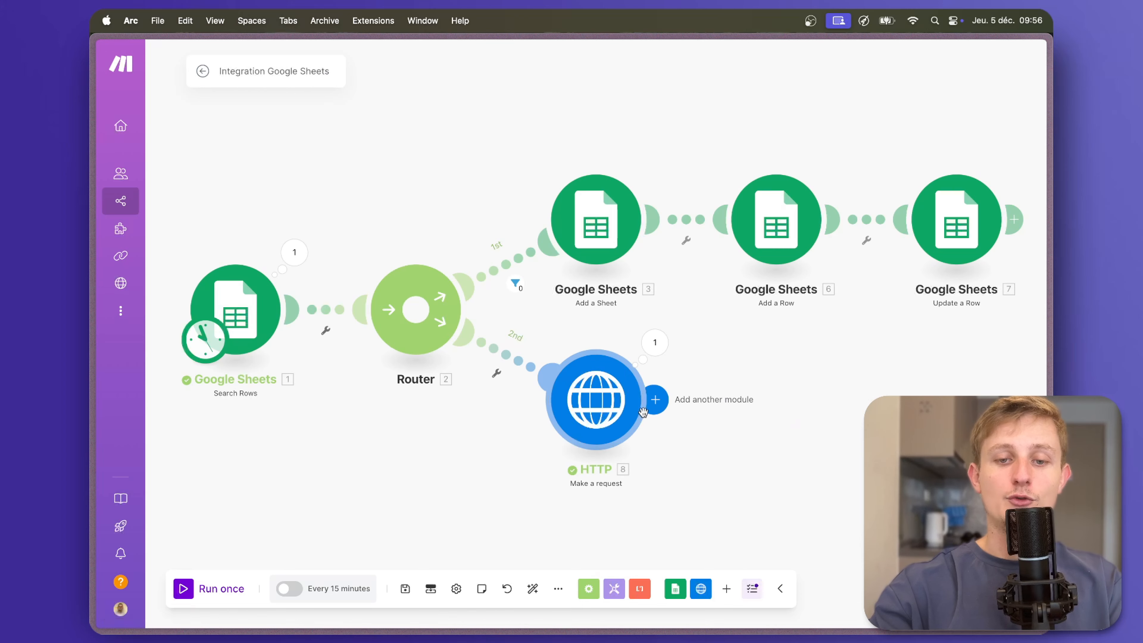
left_click_drag(642, 412, 787, 420)
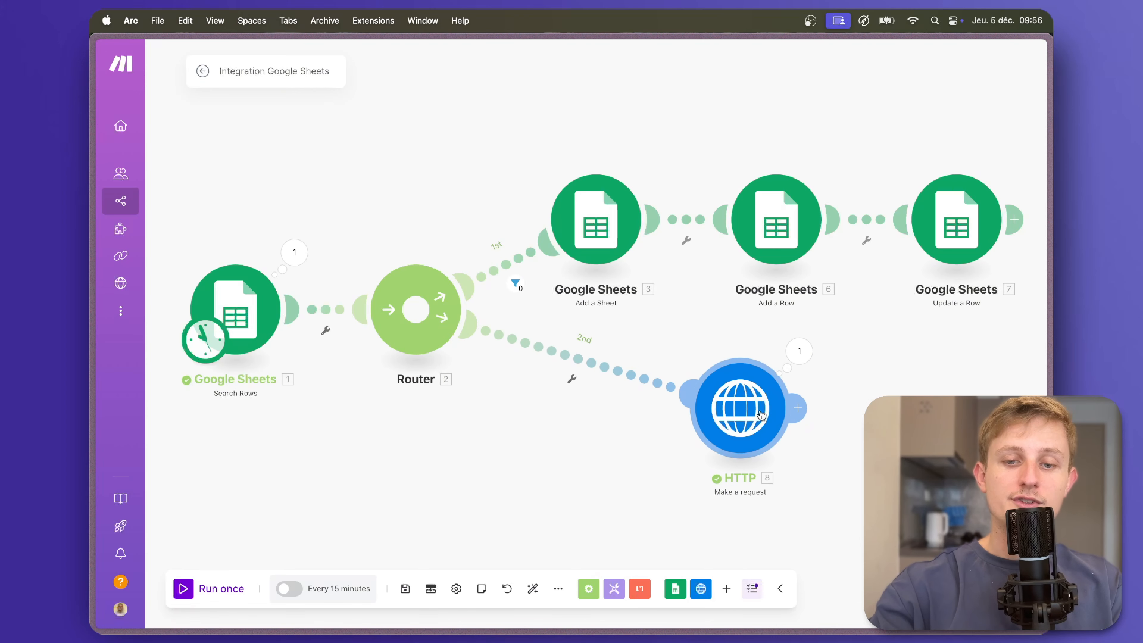
right_click(653, 387)
left_click(684, 499)
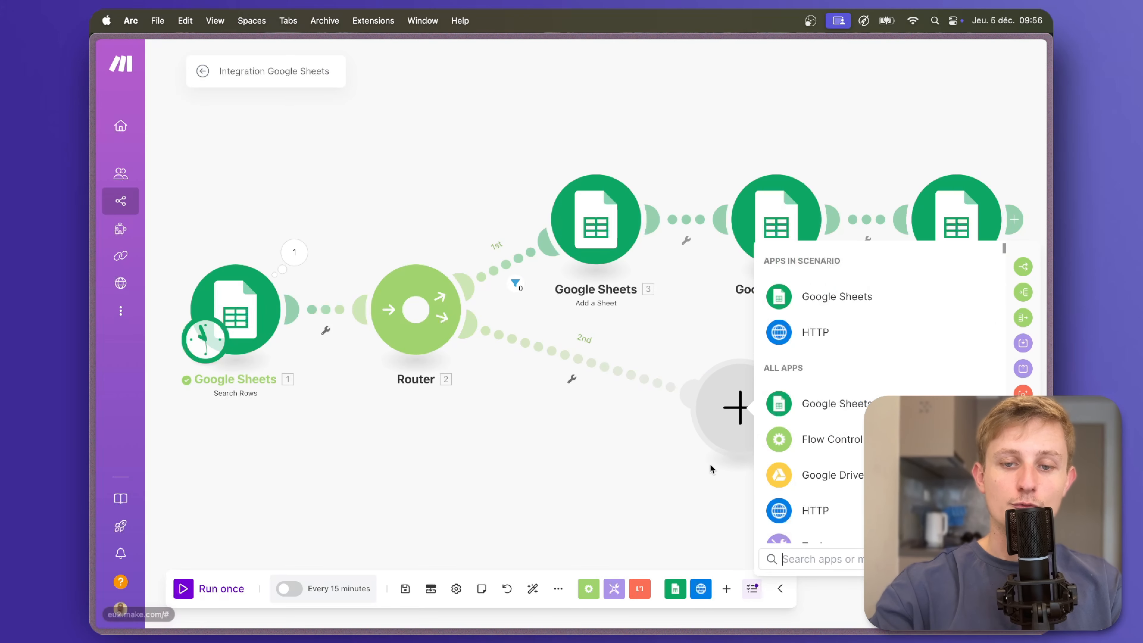
left_click(819, 407)
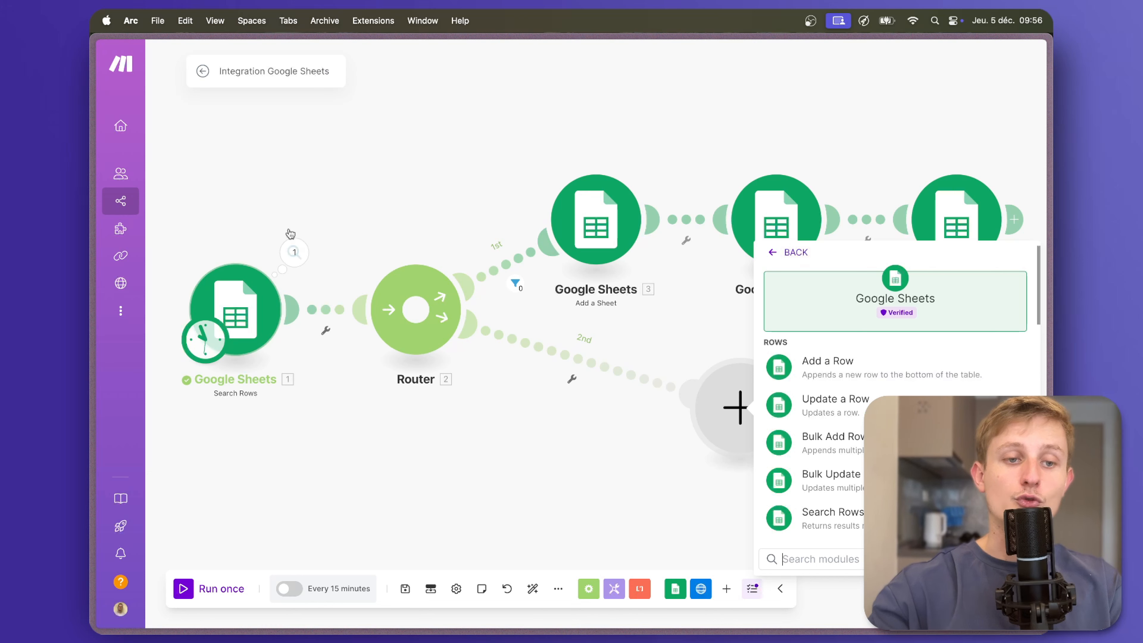
left_click(657, 456)
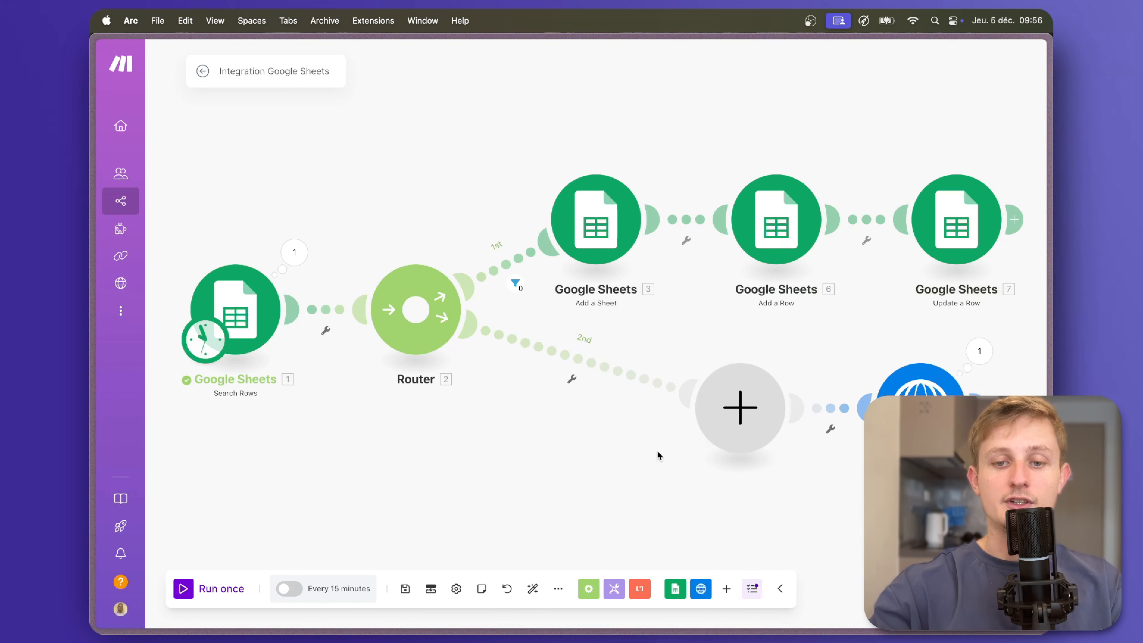
right_click(732, 400)
left_click(761, 435)
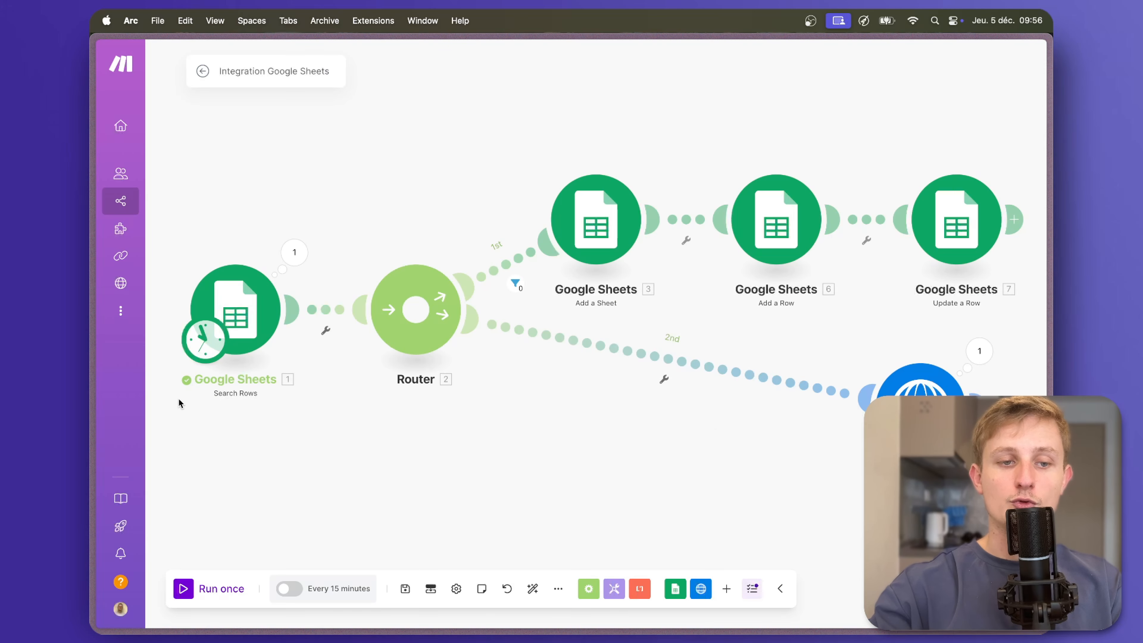
- Clone the first Search Rows module and insert the copy on the second route, between the Router and the HTTP module
right_click(234, 327)
left_click(296, 435)
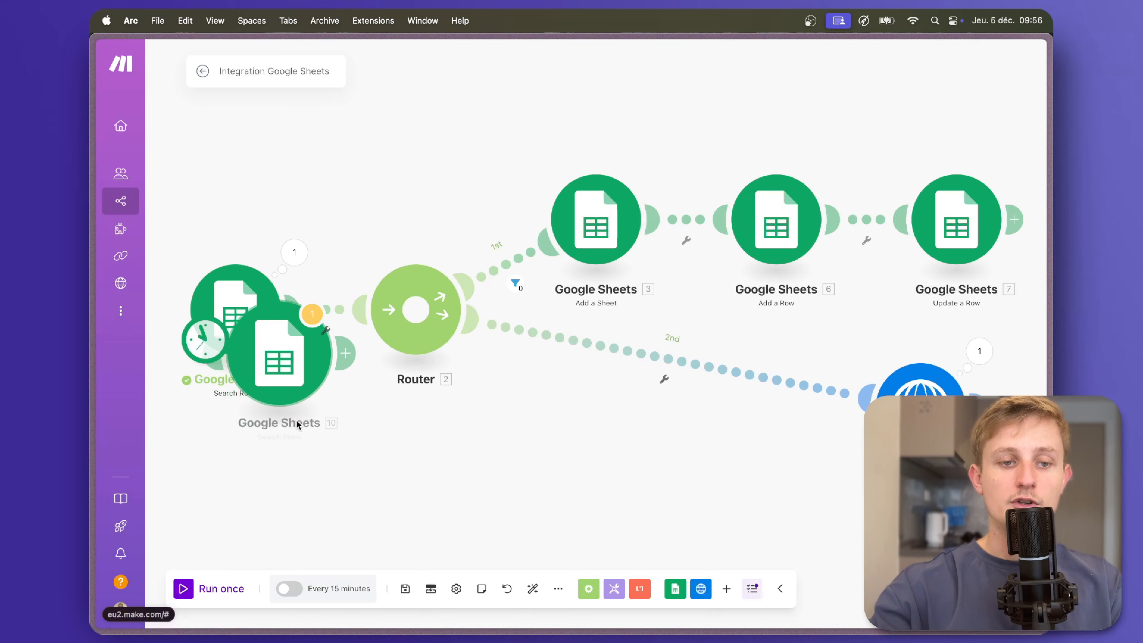
left_click(748, 463)
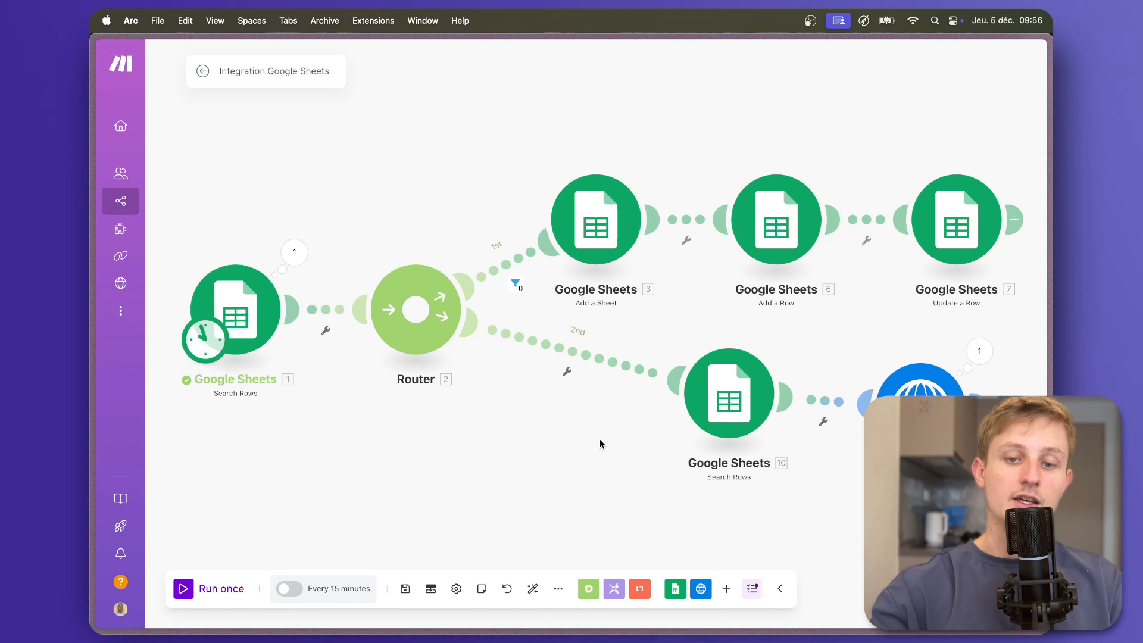
- Set the cloned Search Rows filter to match Mot clé (A) with the first module's Mot clé (A) value and save the module
left_click(722, 380)
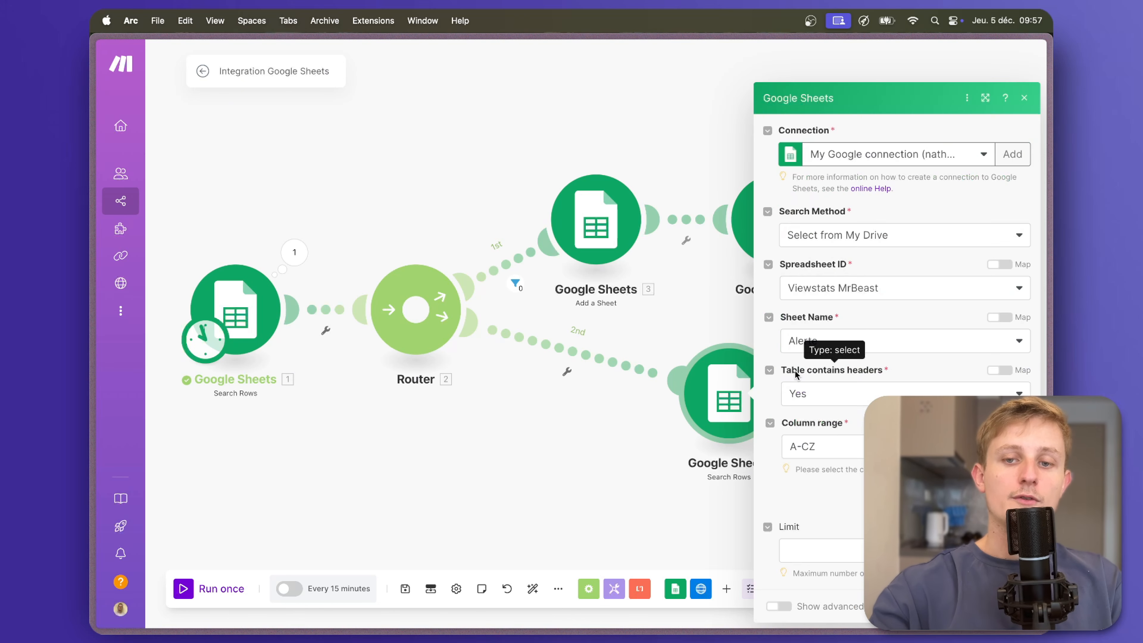
scroll(830, 471, "down", 1)
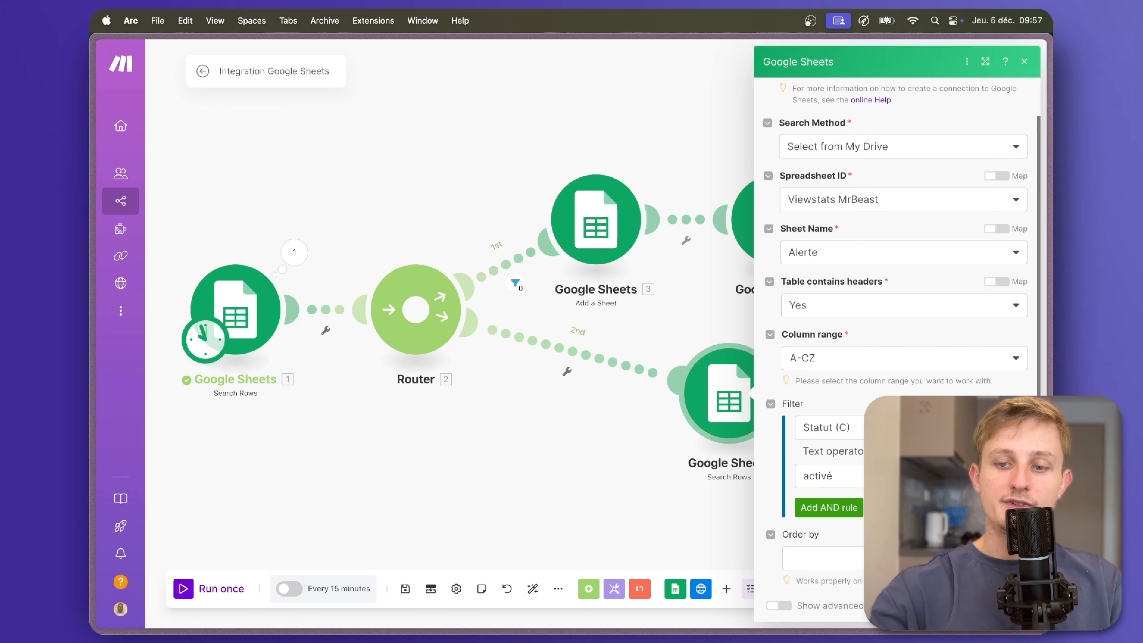
left_click(896, 427)
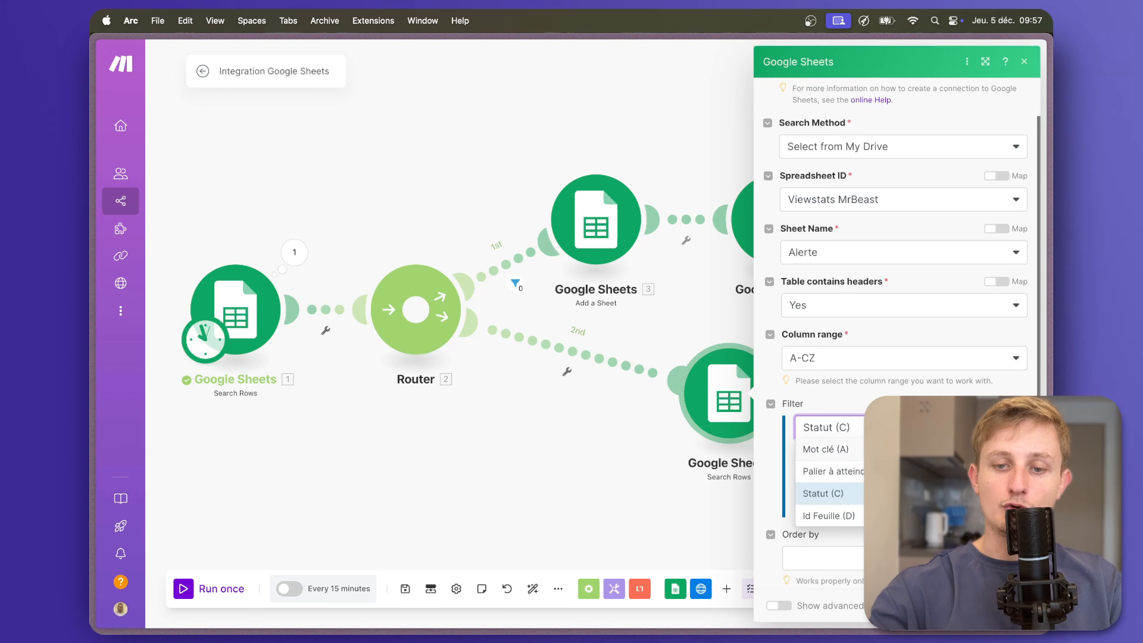
left_click(896, 449)
left_click(896, 476)
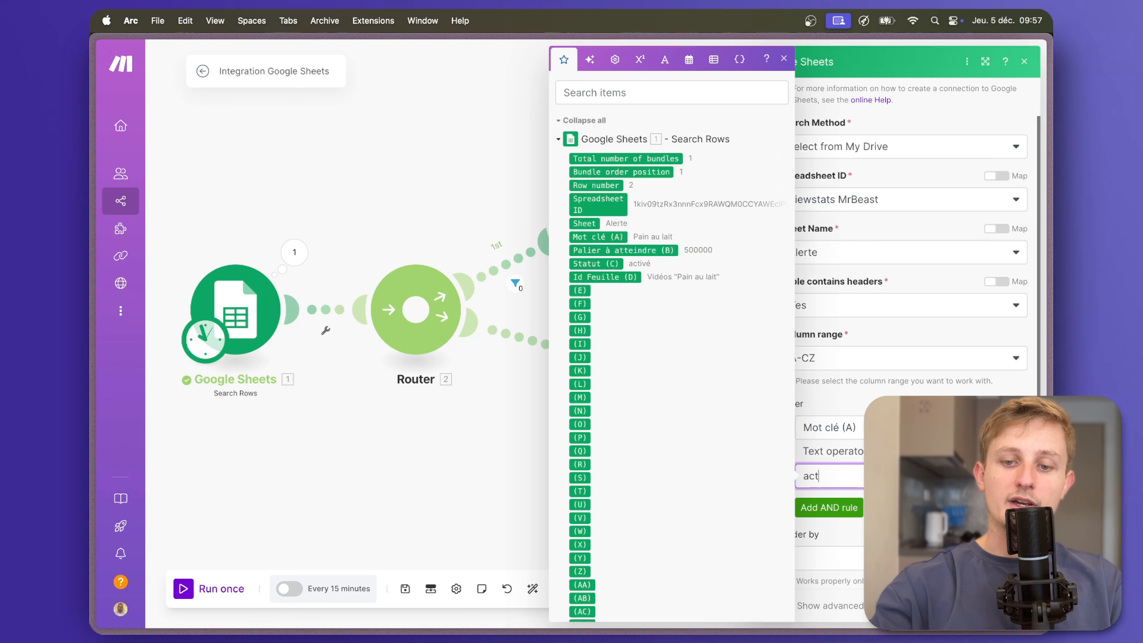
left_click(598, 236)
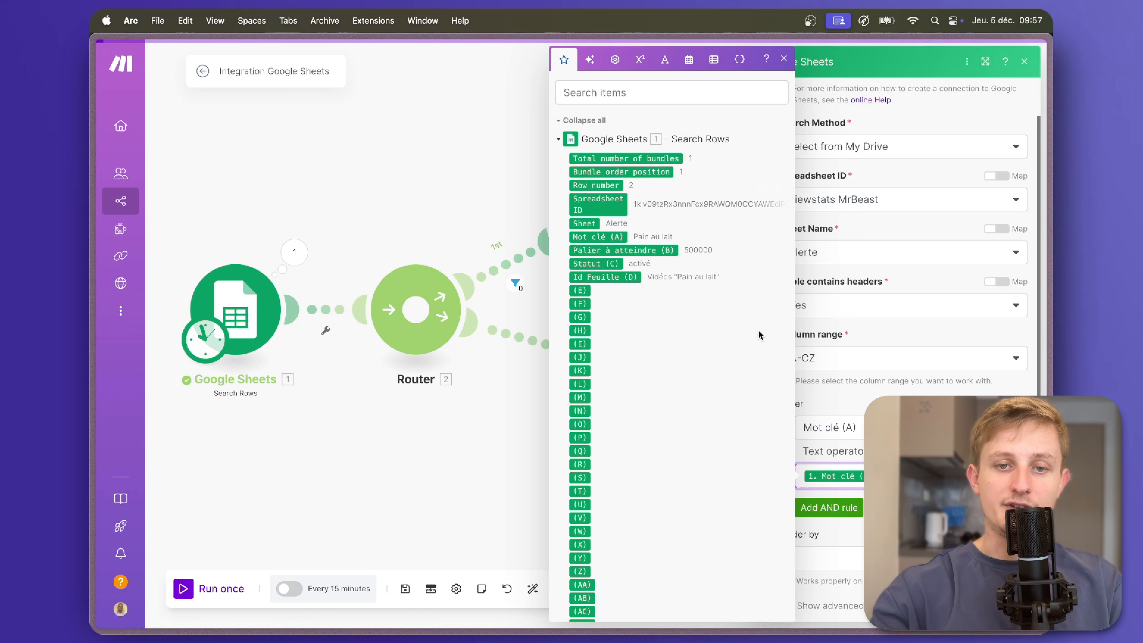
left_click(1016, 606)
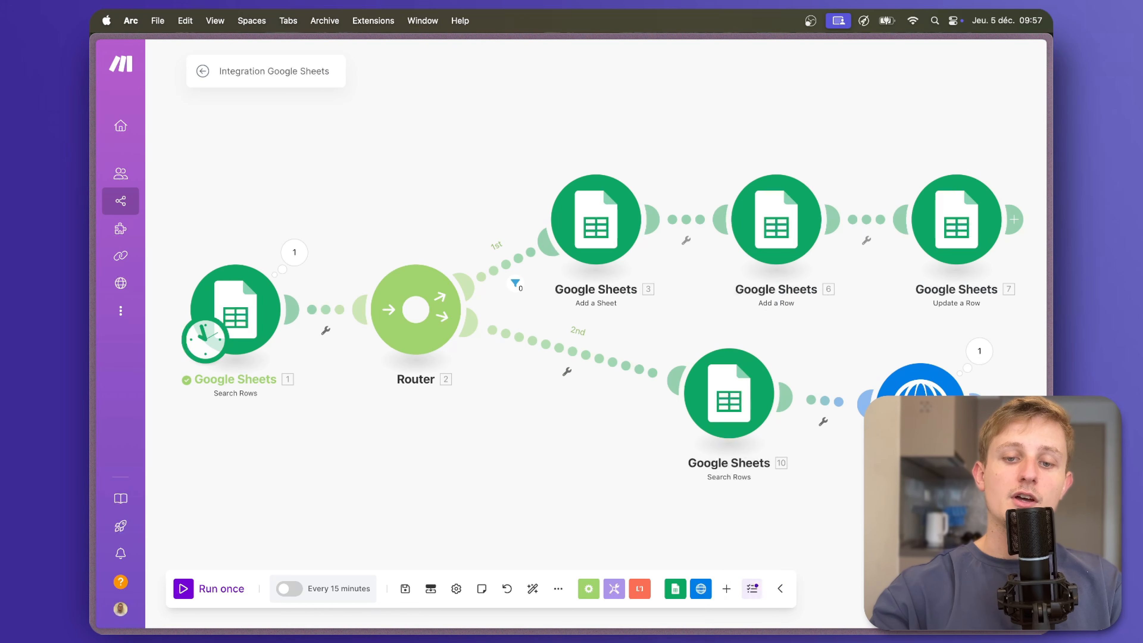
- Tidy the second route by moving the cloned Search Rows module nearer the Router and the HTTP module beside it
left_click_drag(713, 421, 655, 417)
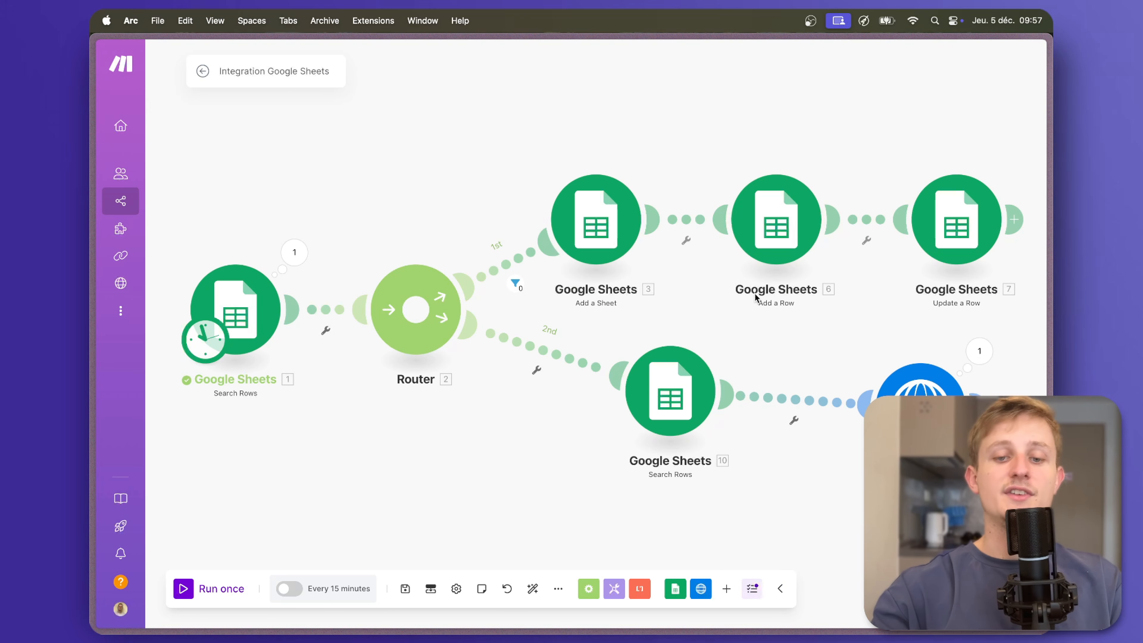
scroll(927, 414, "right", 5)
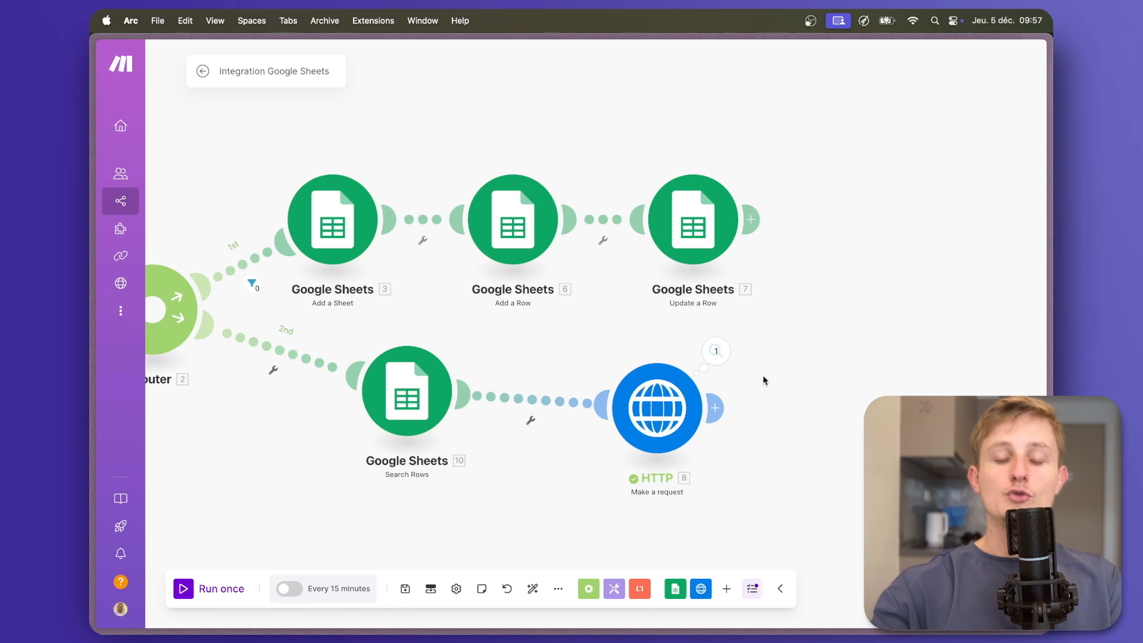
left_click_drag(668, 441, 555, 439)
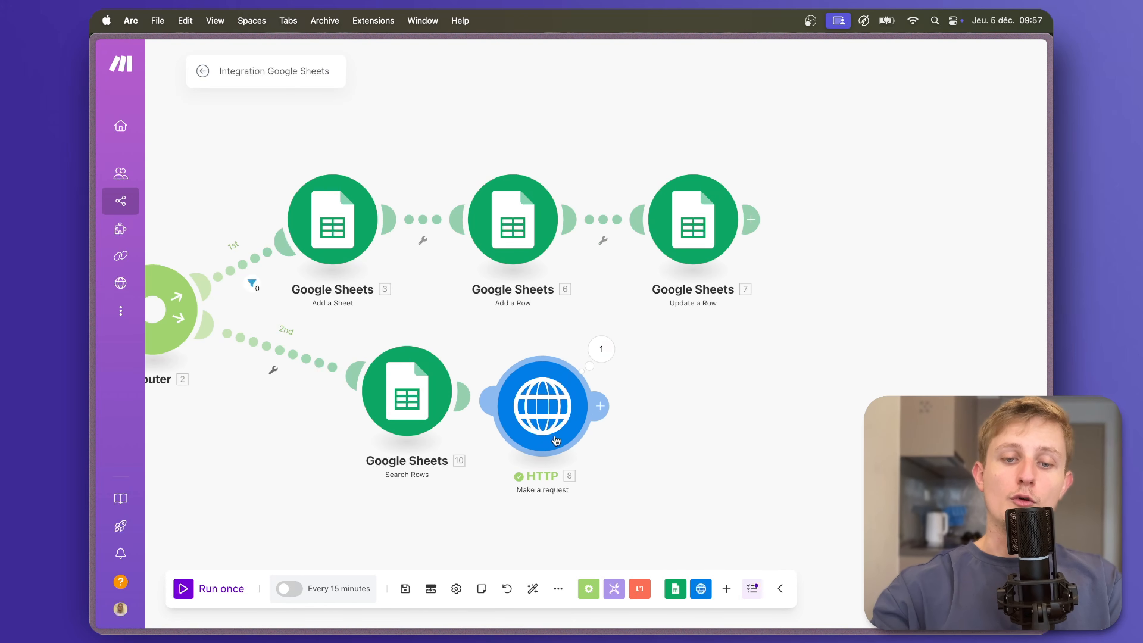
- Add an Iterator after the HTTP module, set its array to the HTTP response's data[] and save it
left_click(603, 408)
type("iterator")
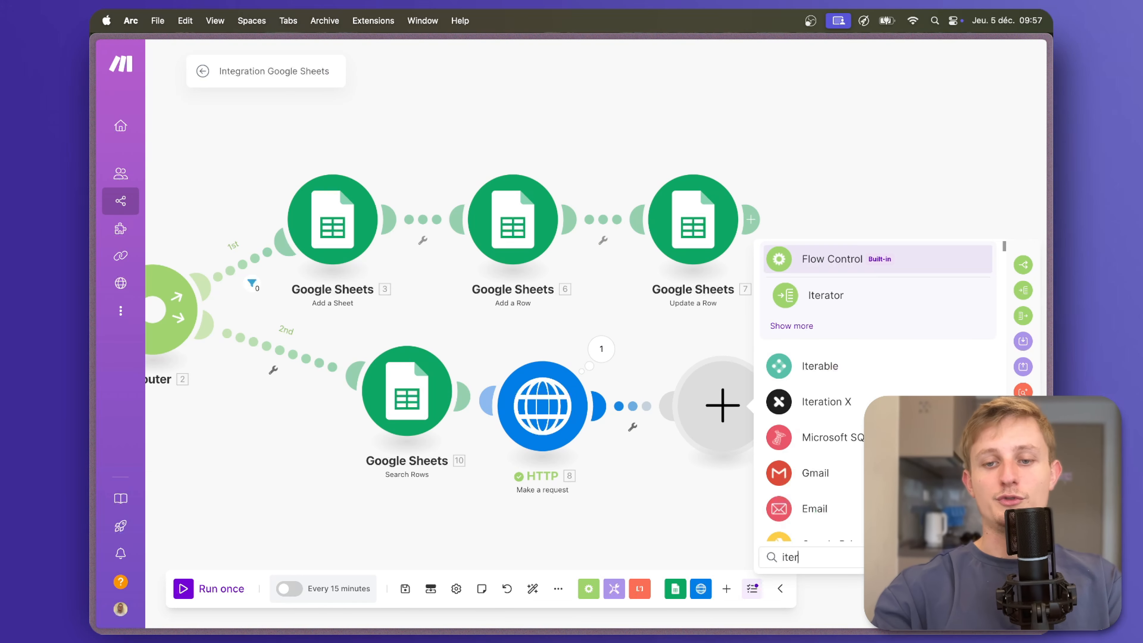
left_click(828, 297)
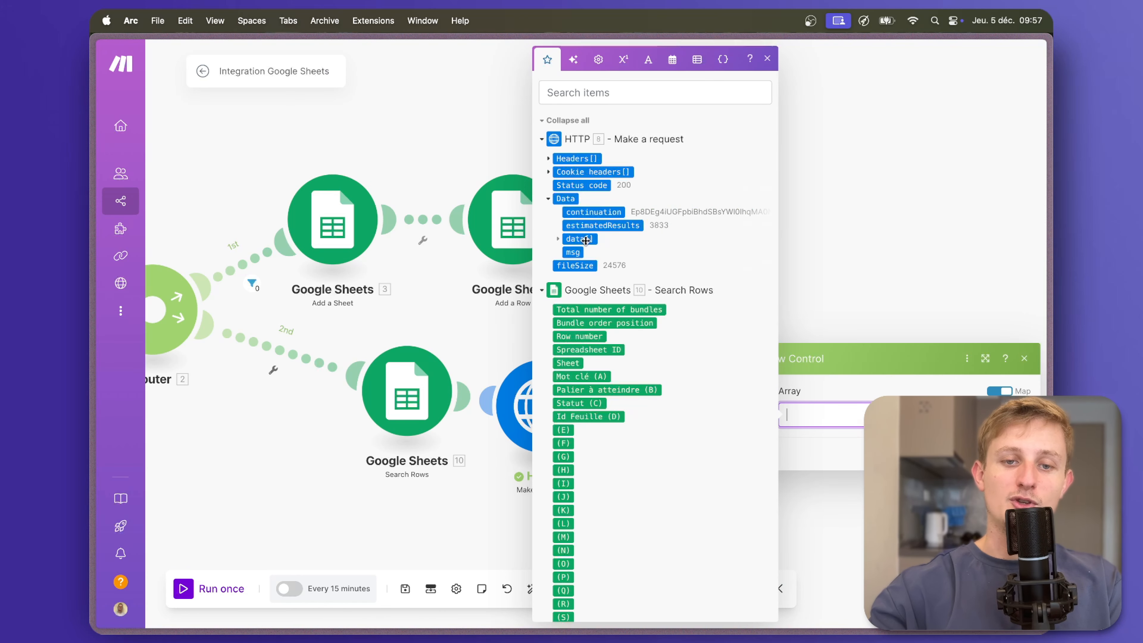
left_click(585, 240)
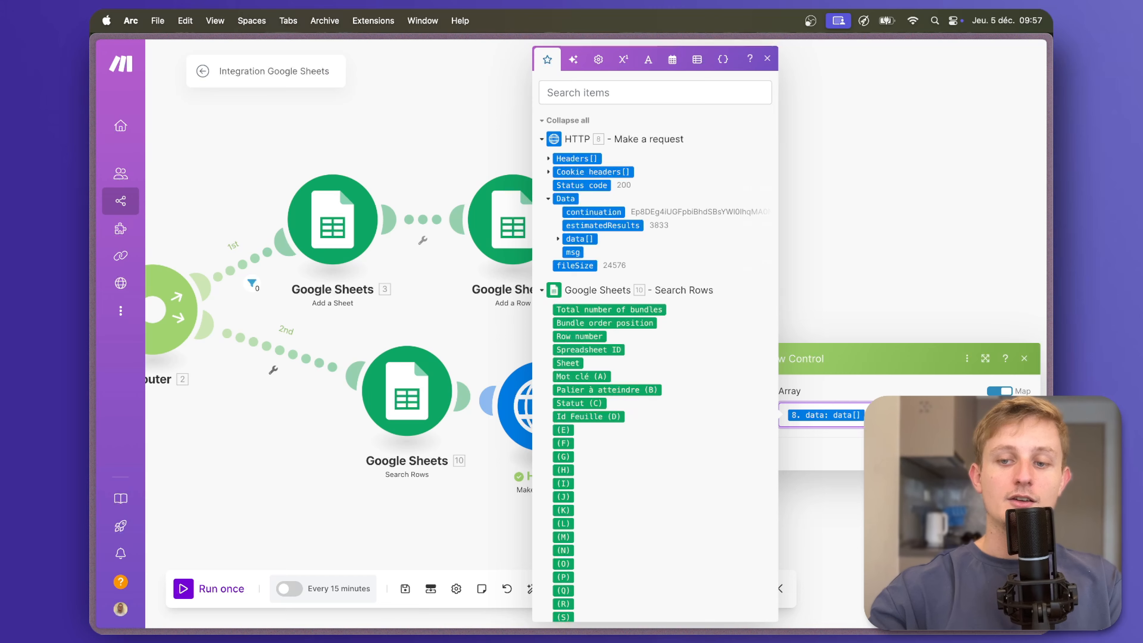
left_click(1014, 454)
- Add a Google Sheets Add a Row module after the Iterator and set its search method to Enter manually
left_click_drag(930, 476, 833, 476)
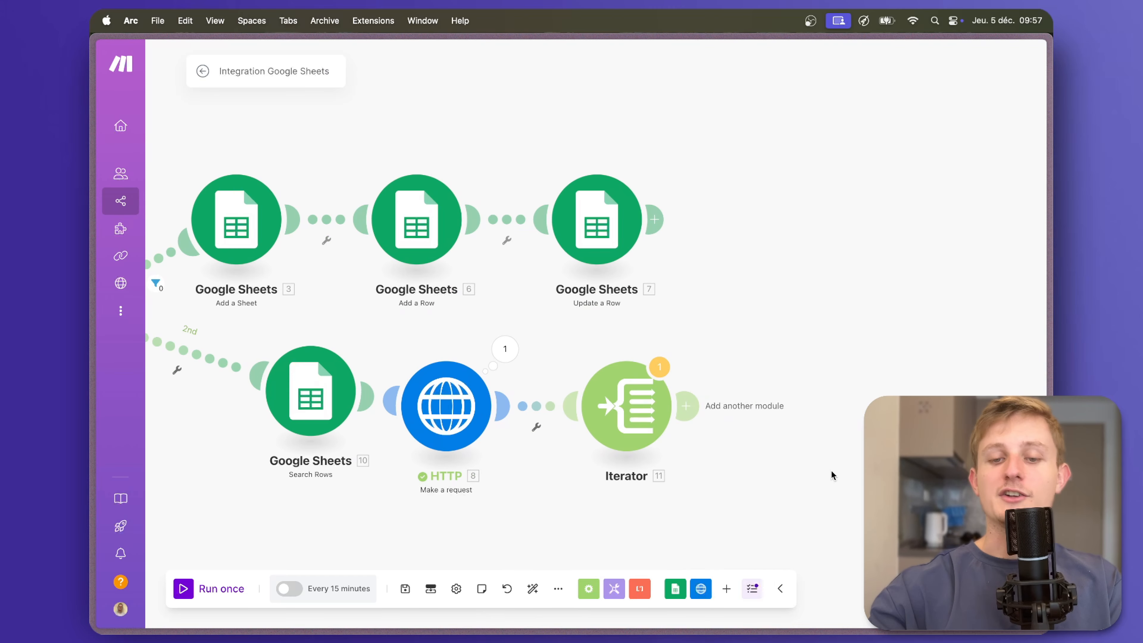
left_click(687, 408)
left_click(648, 293)
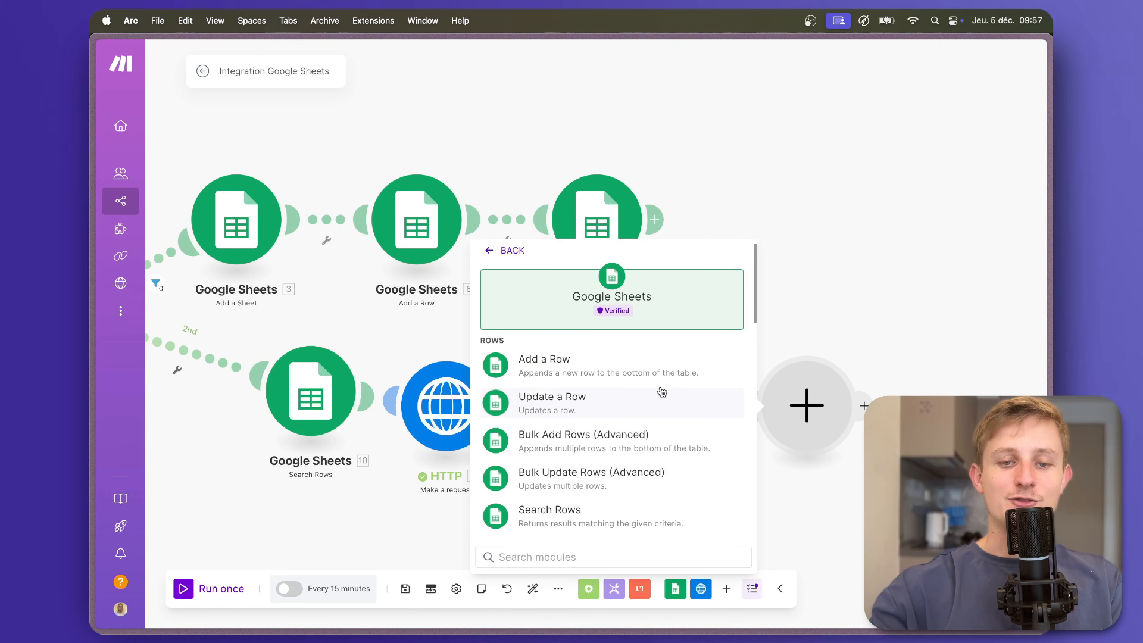
scroll(662, 391, "down", 1)
left_click(657, 353)
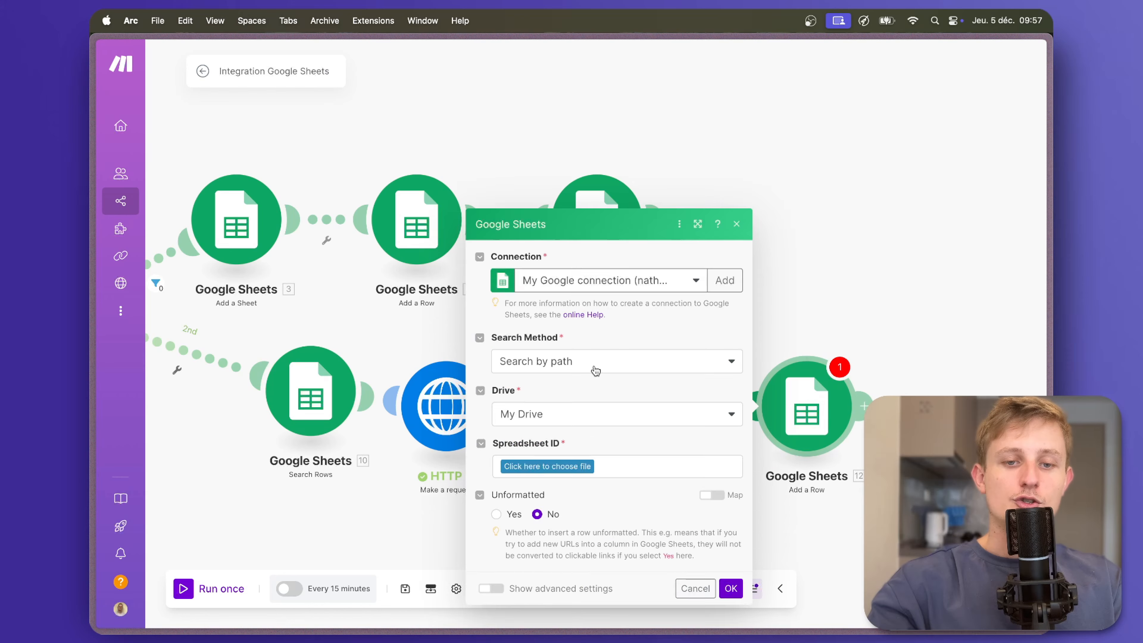
left_click(596, 370)
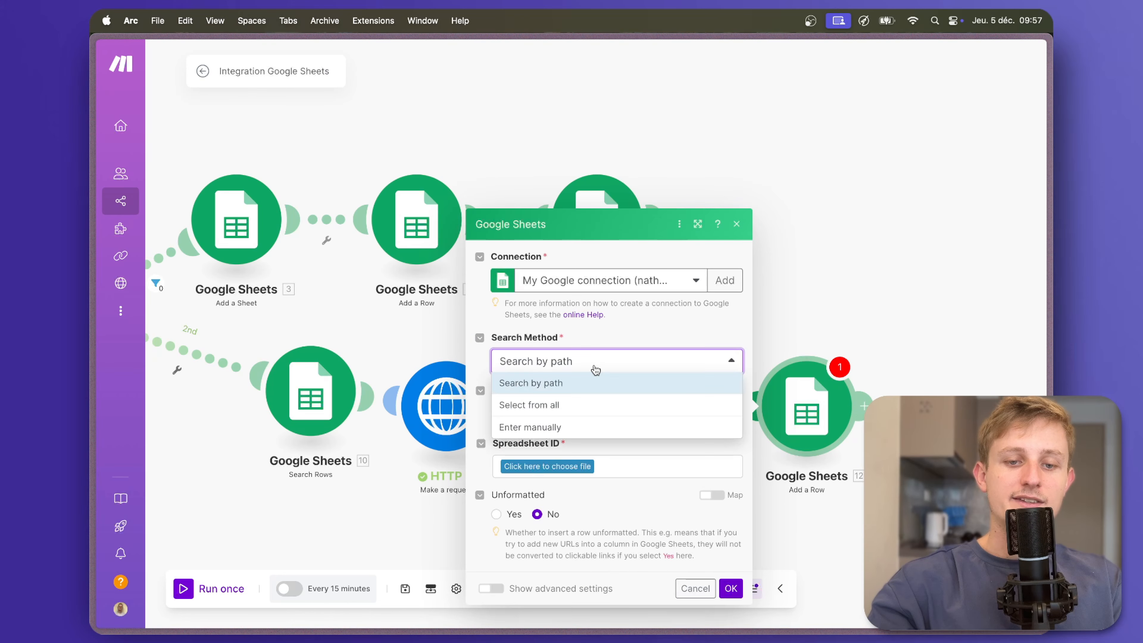
left_click(566, 427)
- Map the new module's Spreadsheet ID to the second-route Search Rows Spreadsheet ID and Sheet Name to Id Feuille (D), and save it
left_click(578, 300)
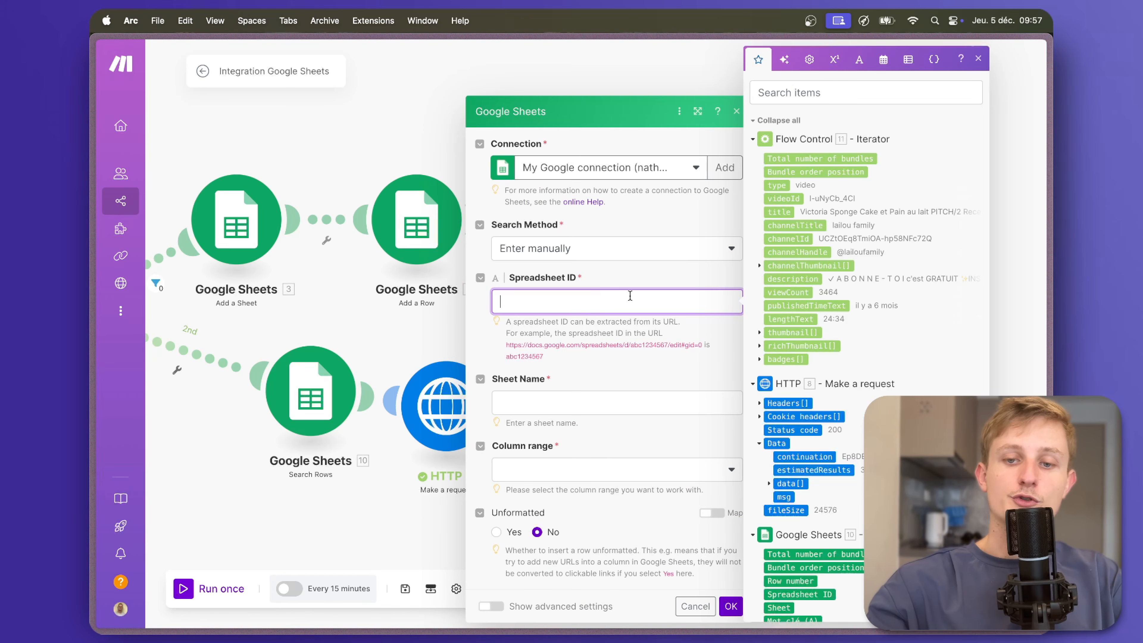
scroll(799, 258, "down", 10)
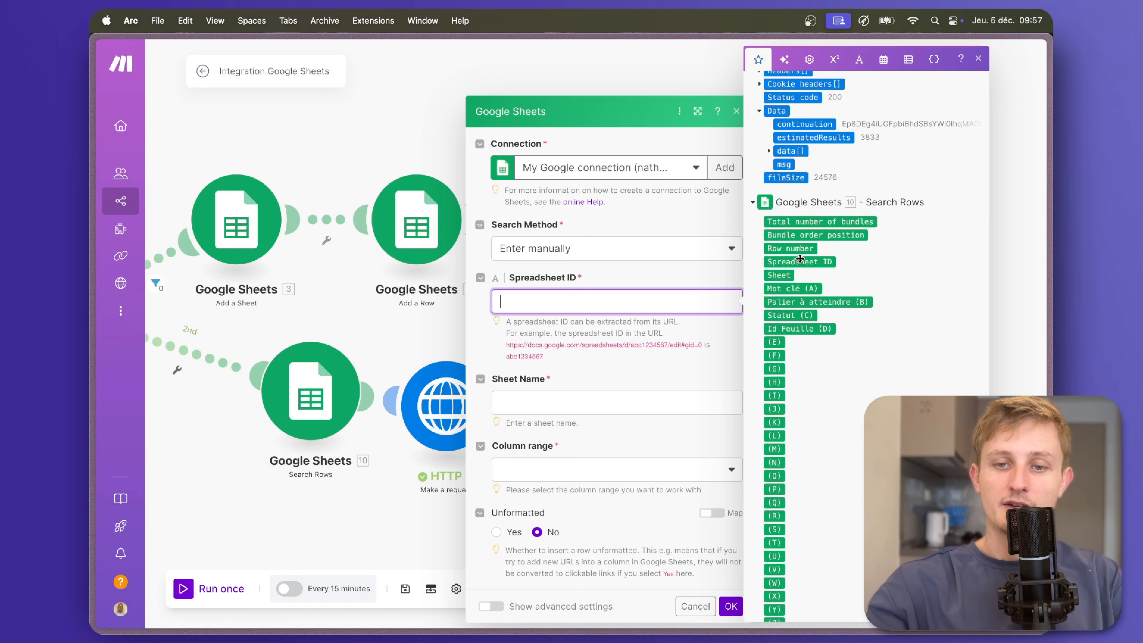
left_click(800, 261)
key("Tab")
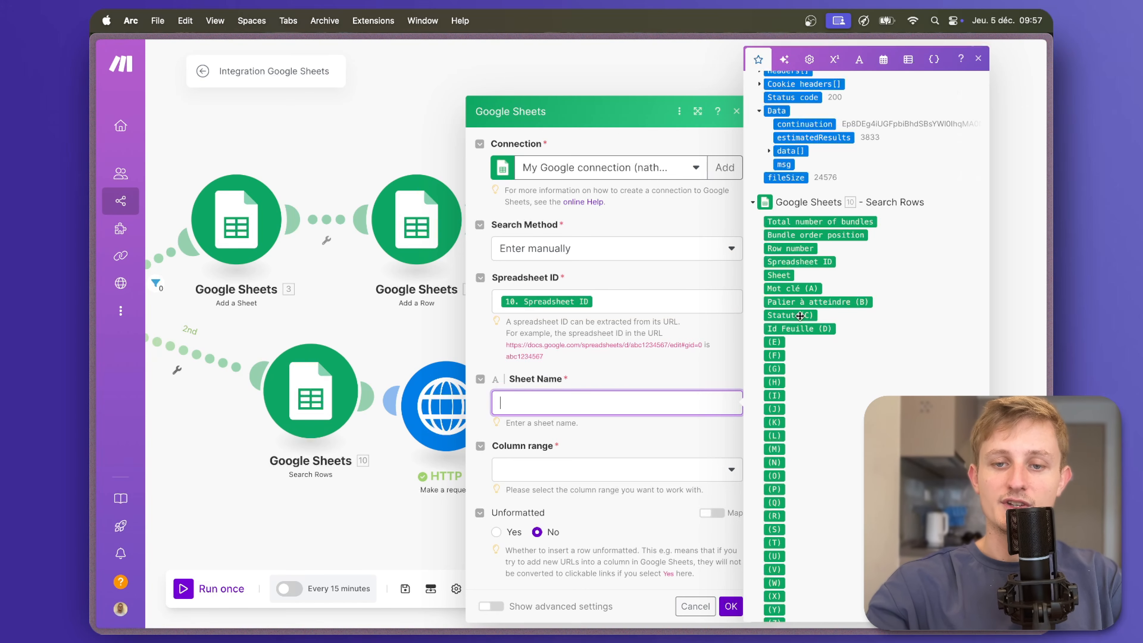
left_click(800, 329)
key("Tab")
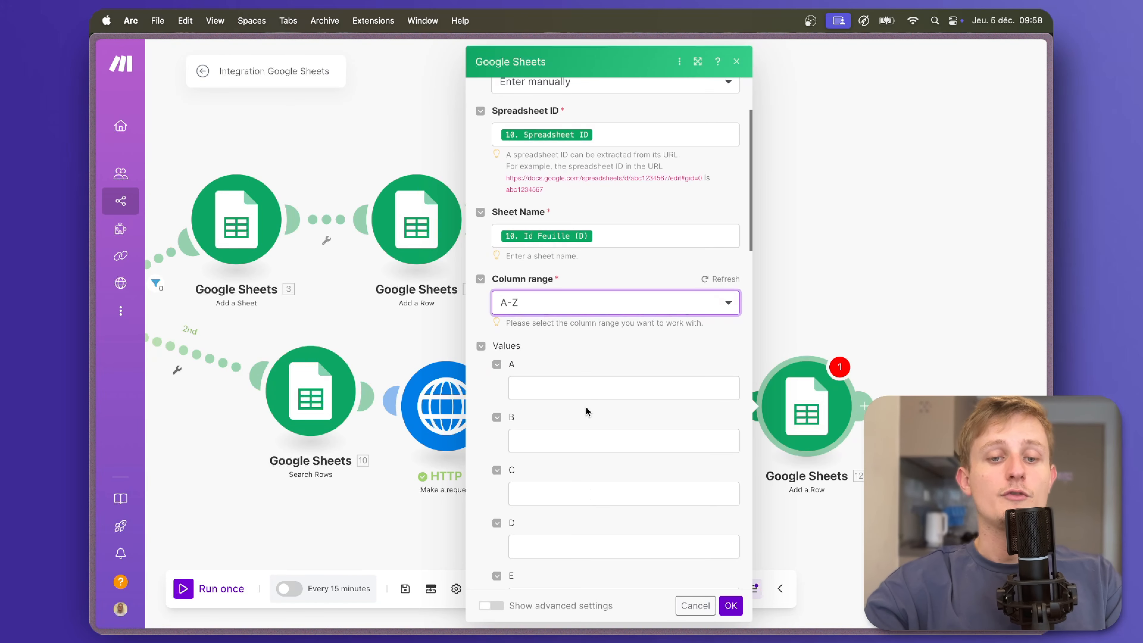
scroll(608, 417, "down", 3)
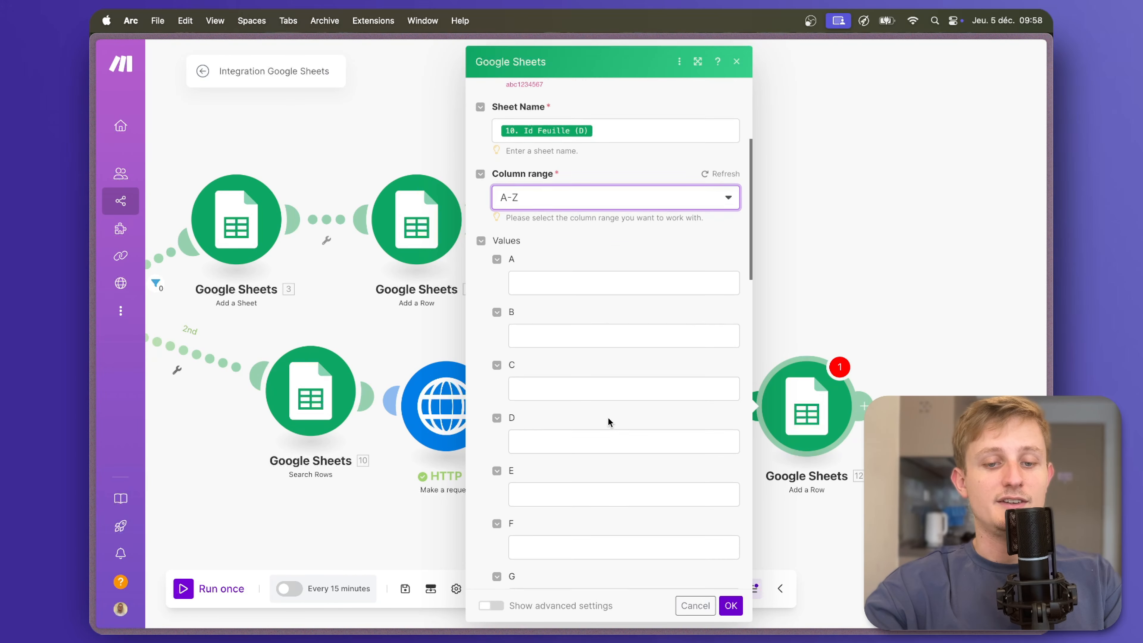
left_click(730, 606)
- Check the headings in the first route's Add a Row module, and map the Iterator's videoId to column A and title to column B in the new one
left_click(443, 232)
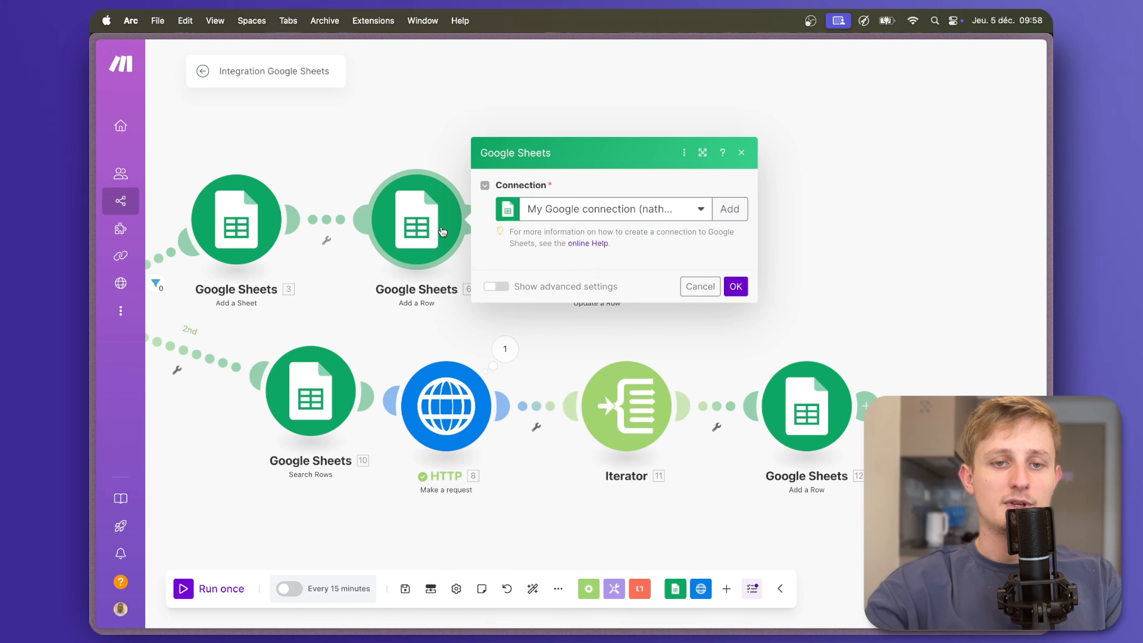
scroll(570, 408, "down", 3)
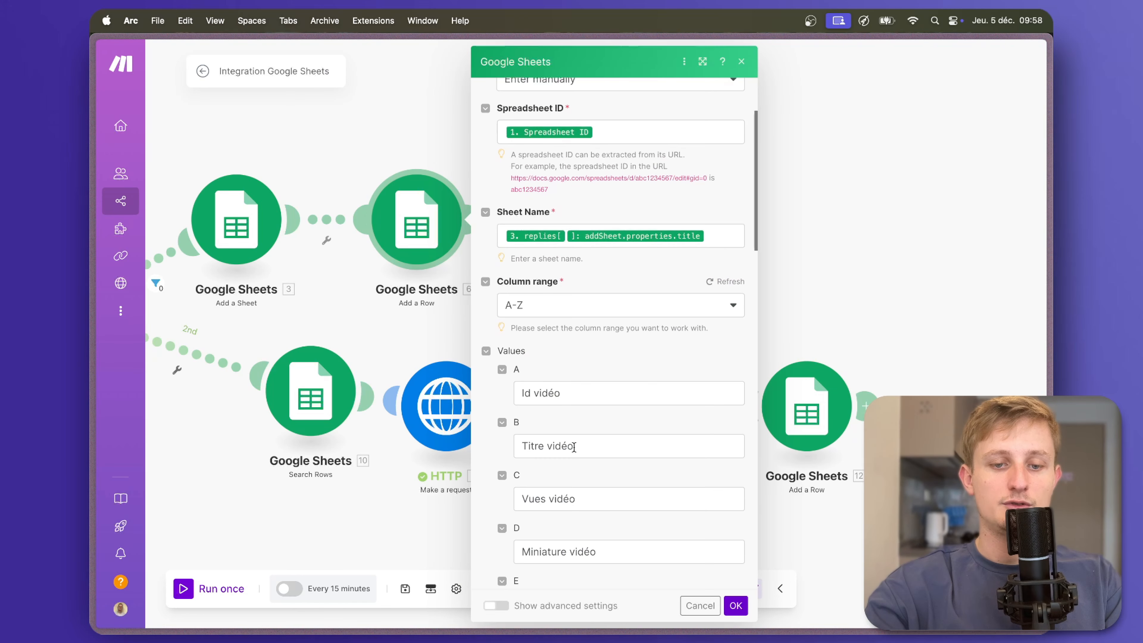
left_click(765, 432)
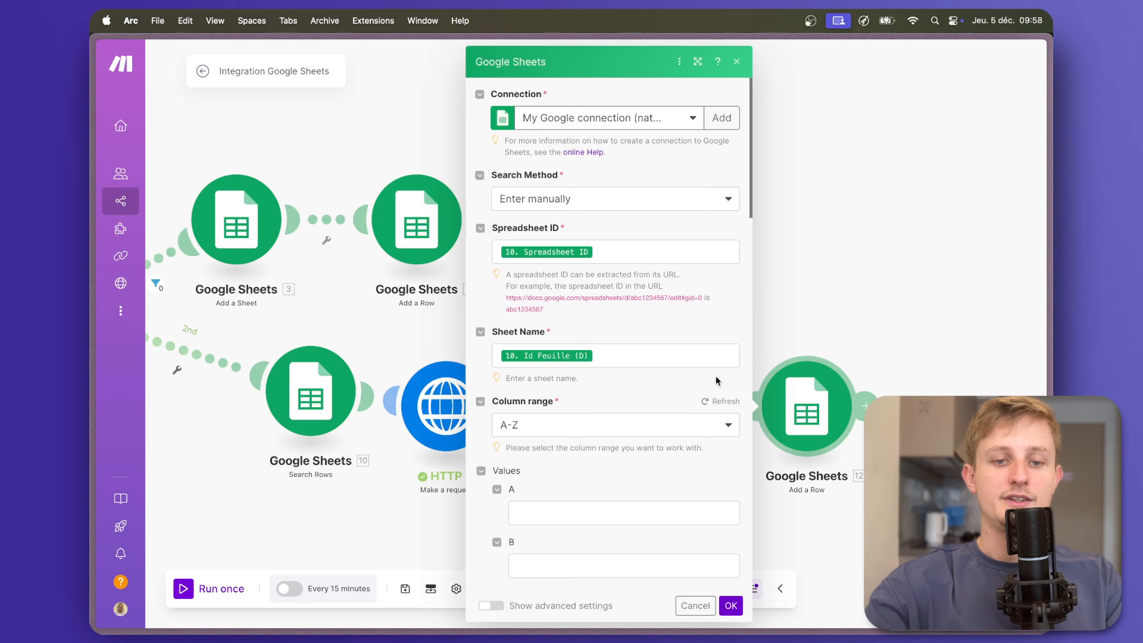
scroll(718, 381, "down", 2)
left_click(623, 426)
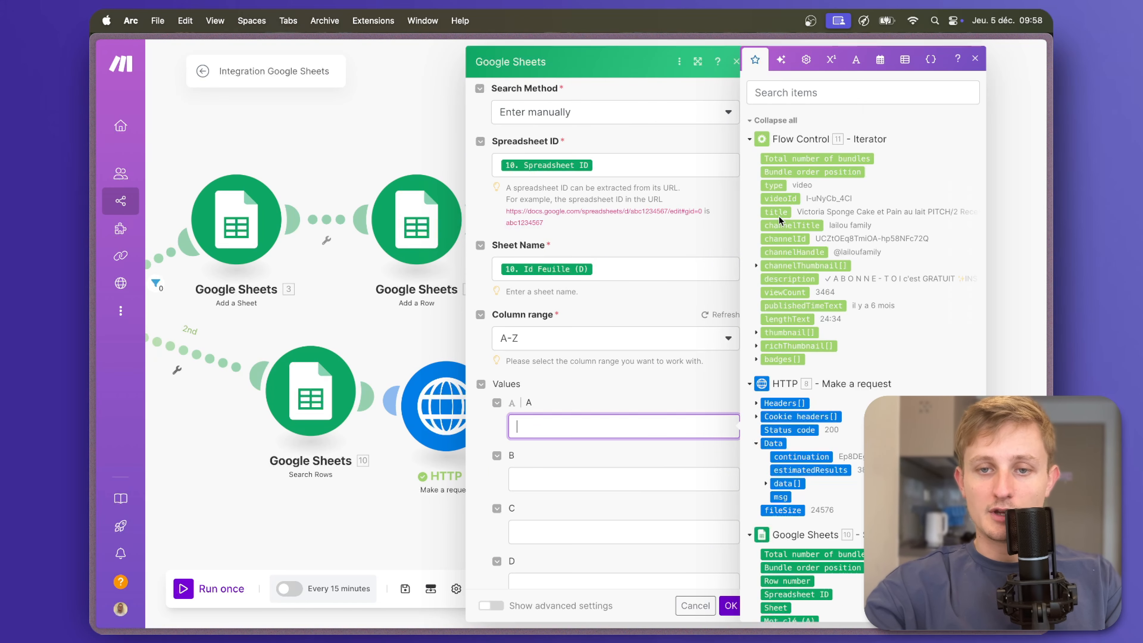
left_click(780, 198)
left_click(624, 475)
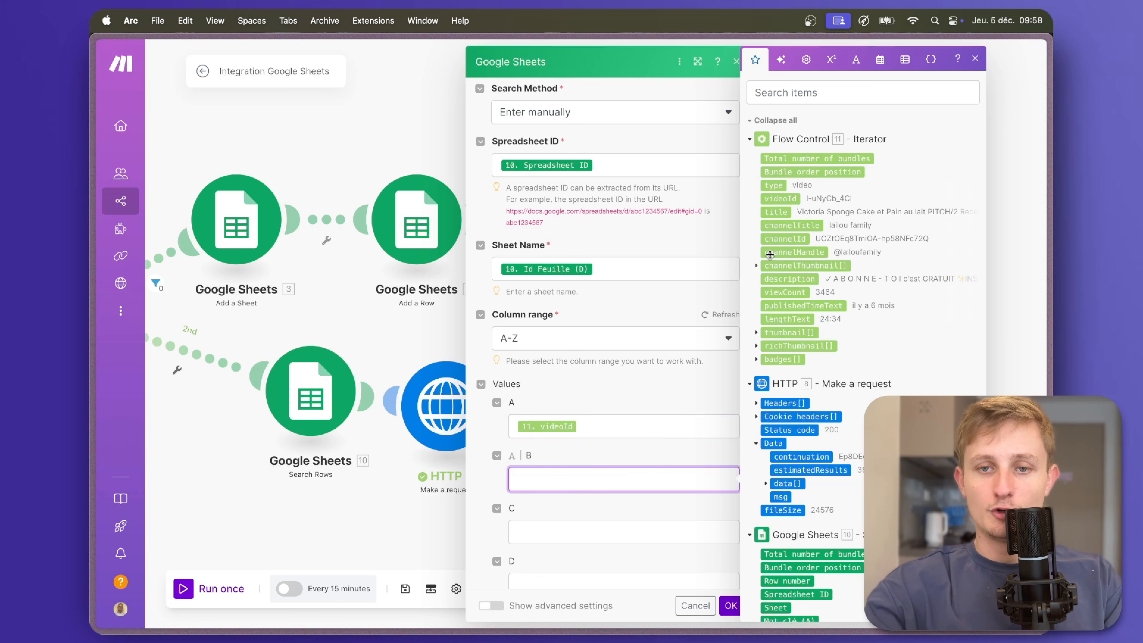
left_click(777, 214)
- Set column C to =IMAGE("thumbnail[]: url") using the Iterator's thumbnail url and save the module
left_click(621, 530)
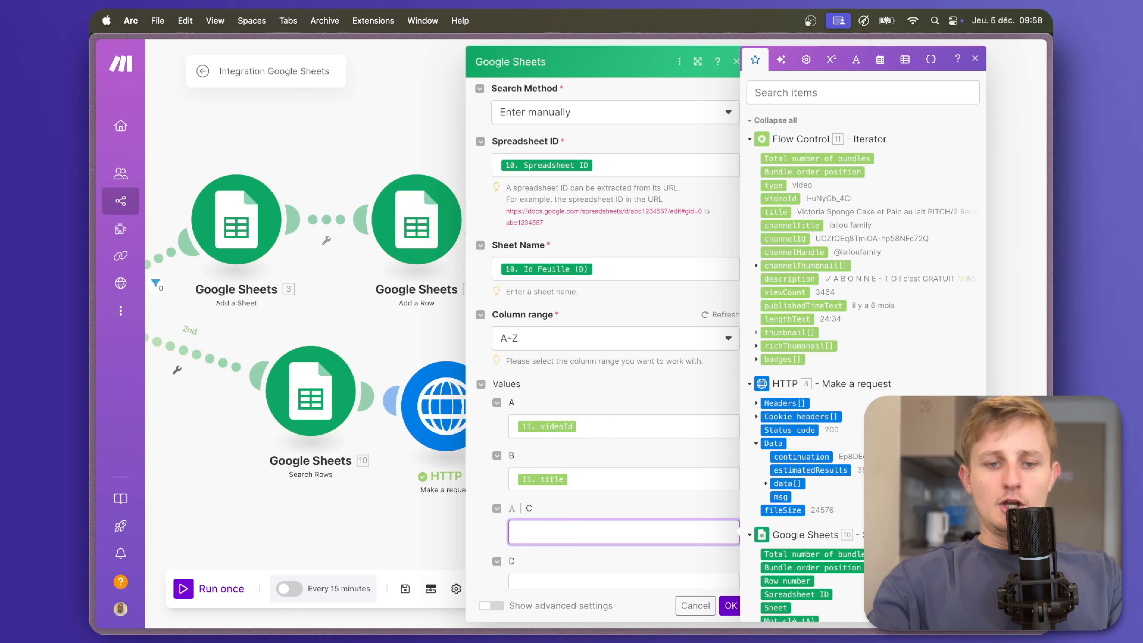
type("=IMAGE(\"")
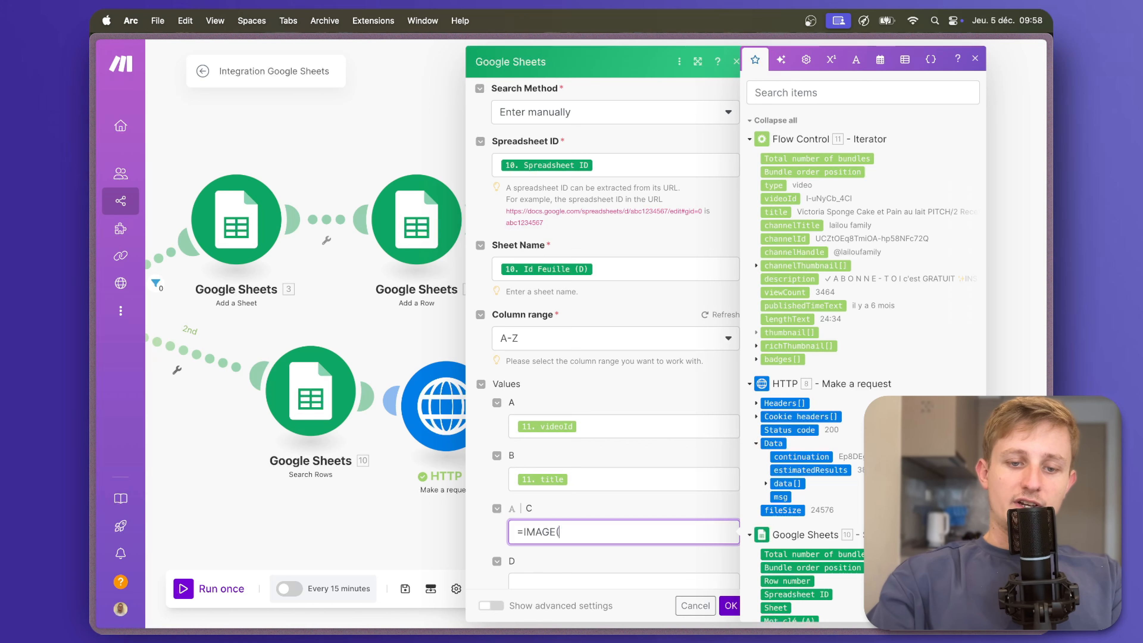
left_click(756, 332)
left_click(780, 345)
type("\"")
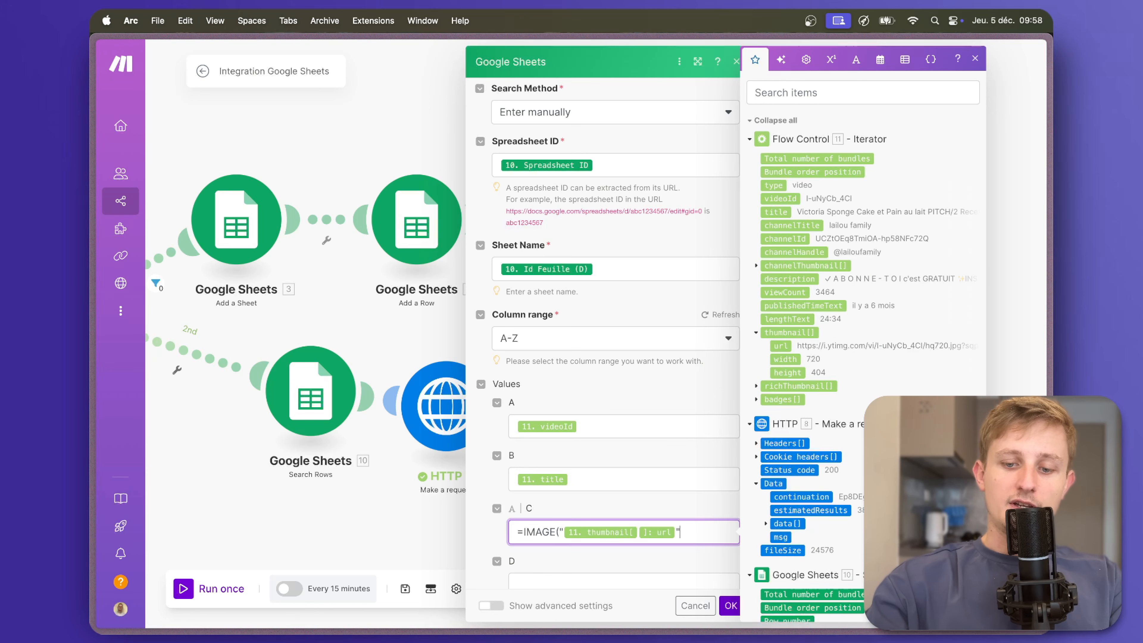
left_click(730, 605)
- Recheck the column headings in the first route's Add a Row module and reopen the new Add a Row module's values
left_click(446, 220)
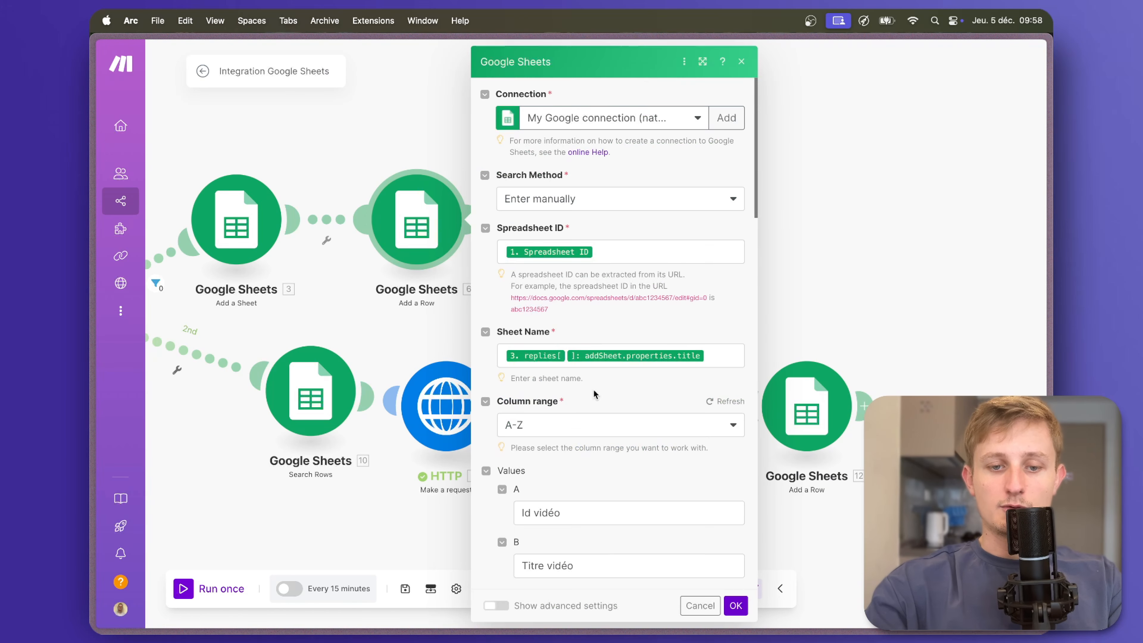
scroll(595, 395, "down", 5)
left_click(811, 402)
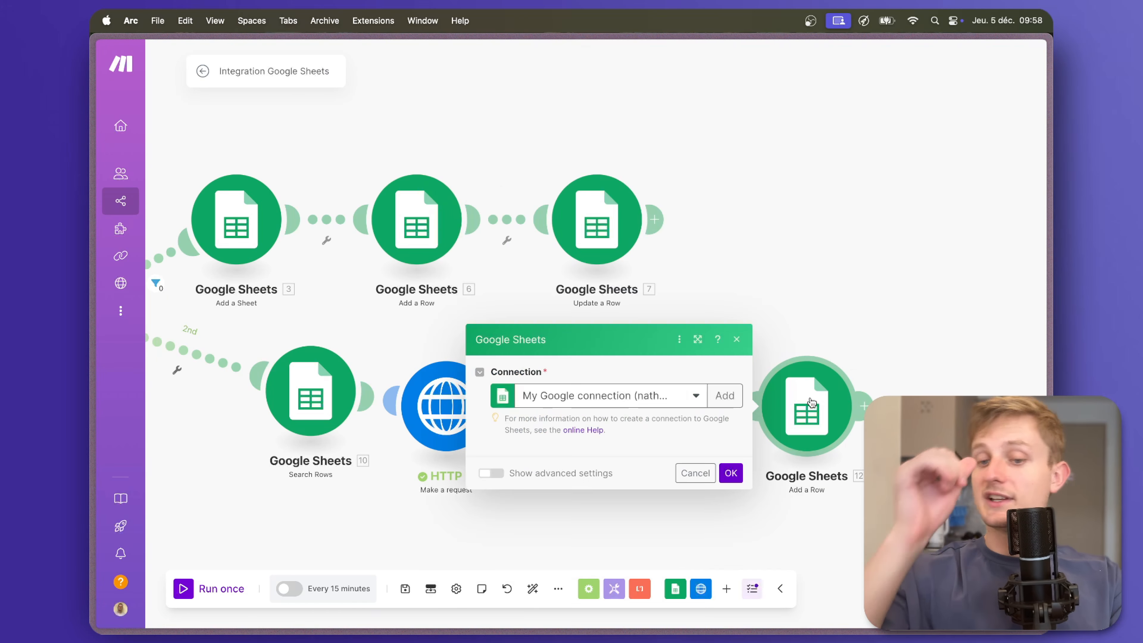
scroll(641, 463, "down", 5)
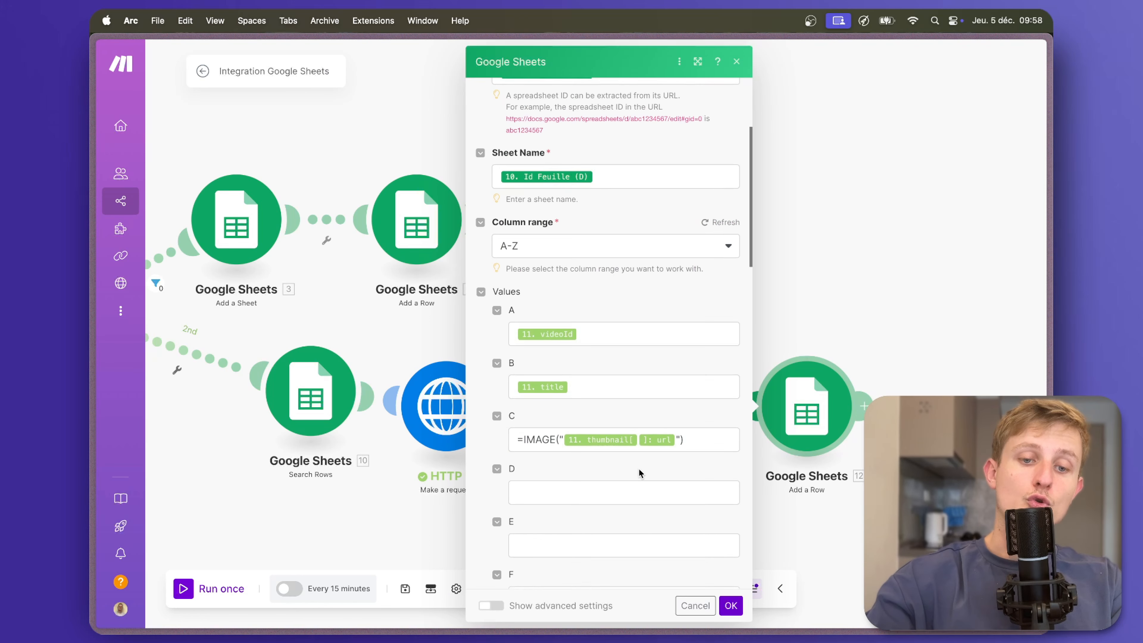
- Set column D to the formatDate function with now as the date and DD.MM.YYYY as the format
left_click(594, 491)
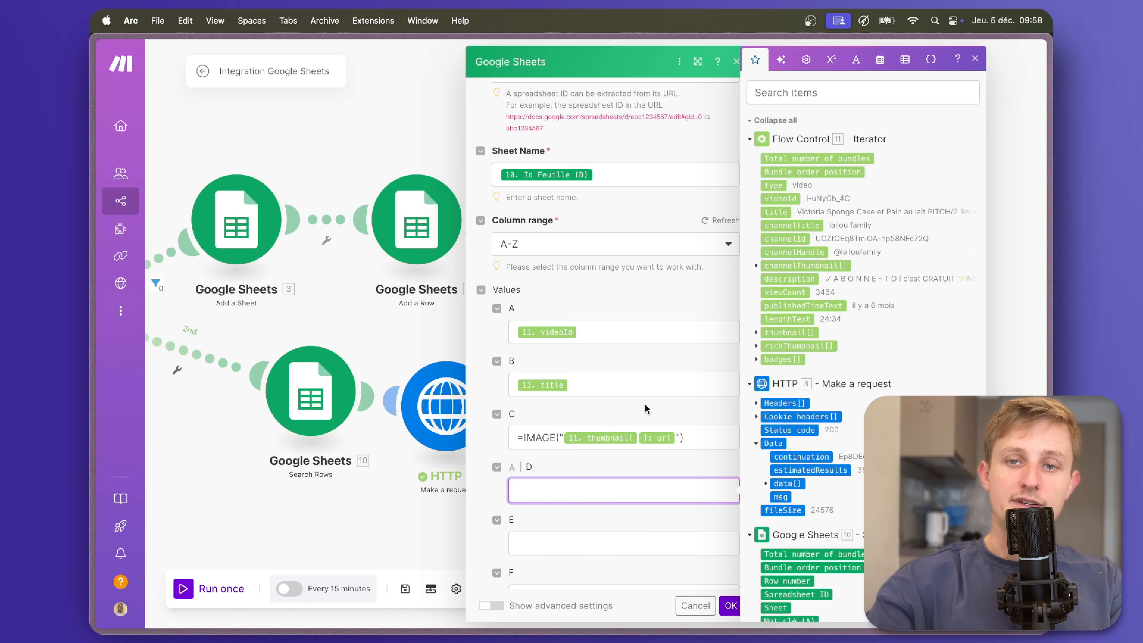
left_click(885, 66)
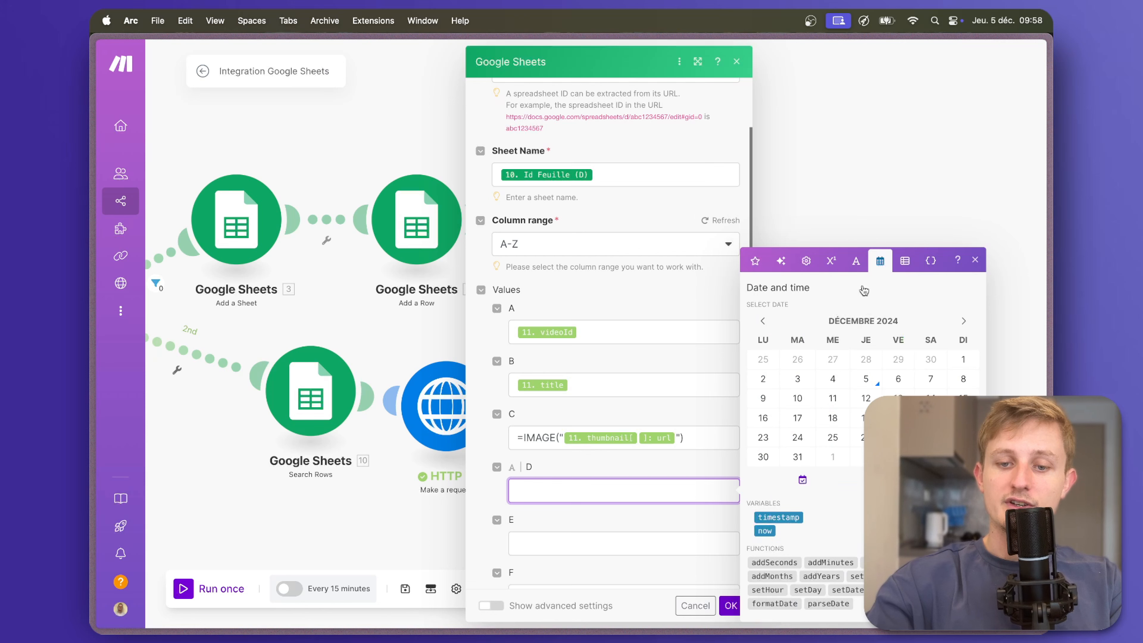
left_click(784, 603)
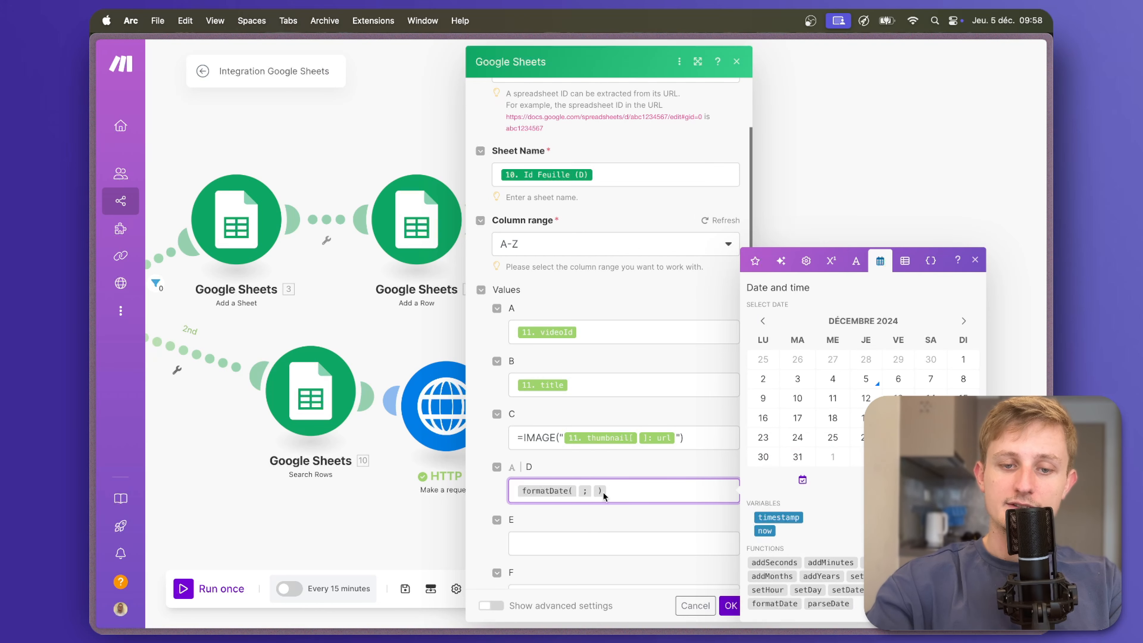
left_click(578, 491)
left_click(764, 530)
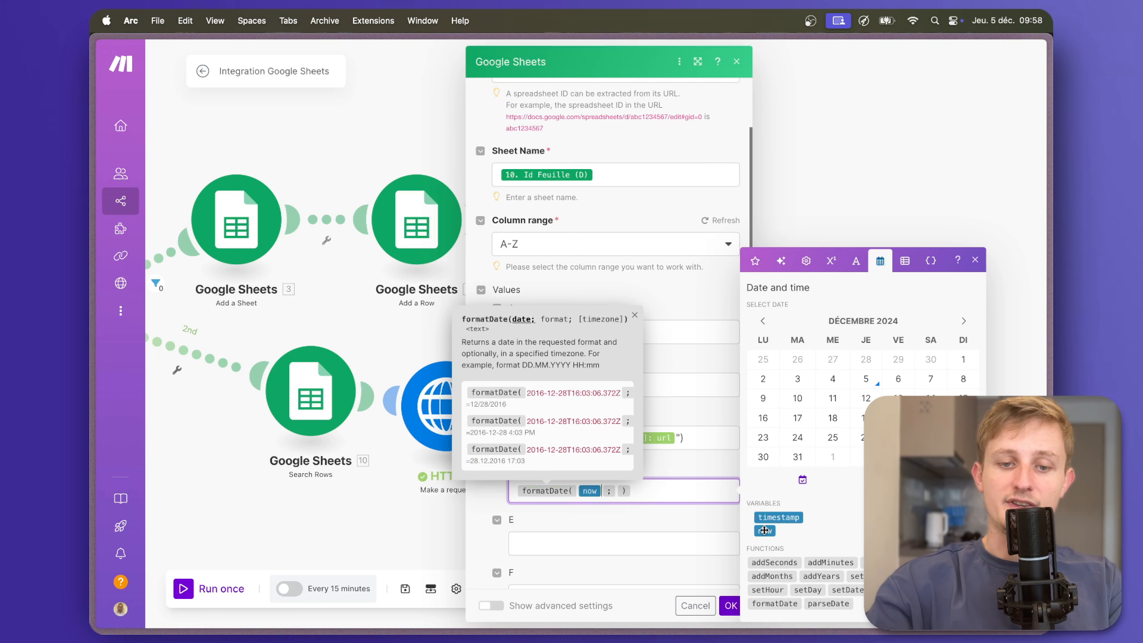
left_click(628, 493)
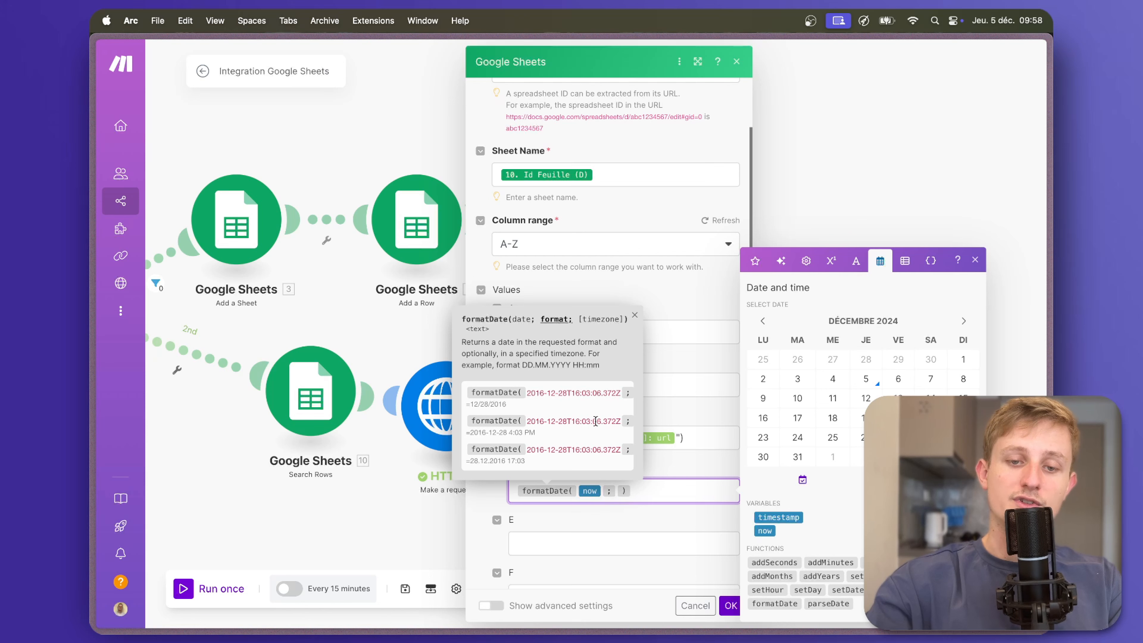
scroll(596, 420, "right", 5)
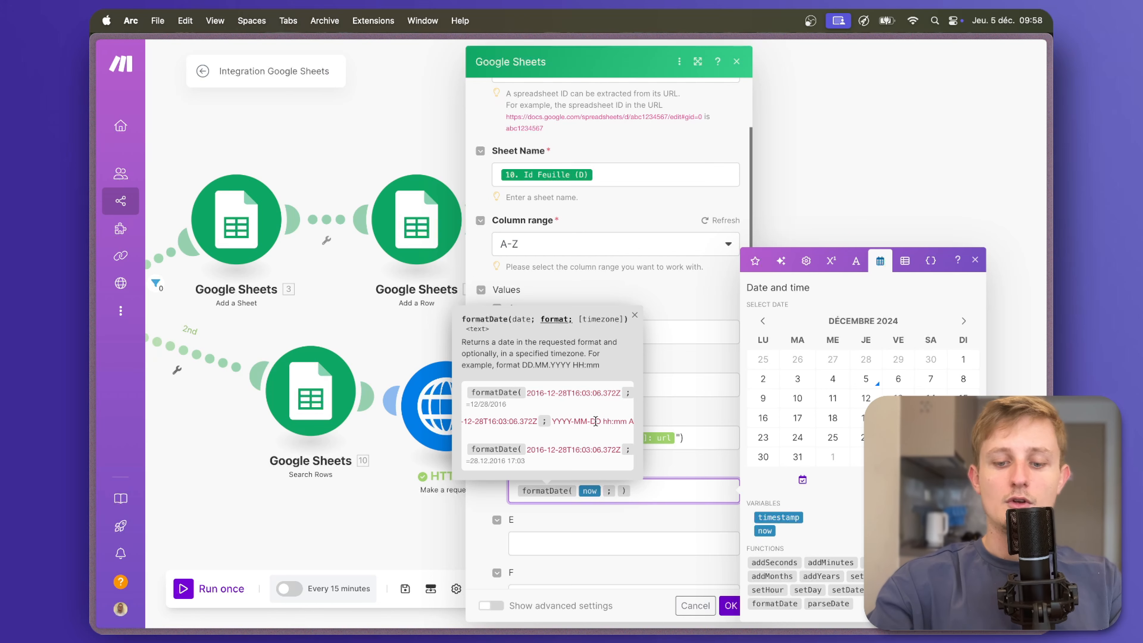
type("DD.MM.YYYY")
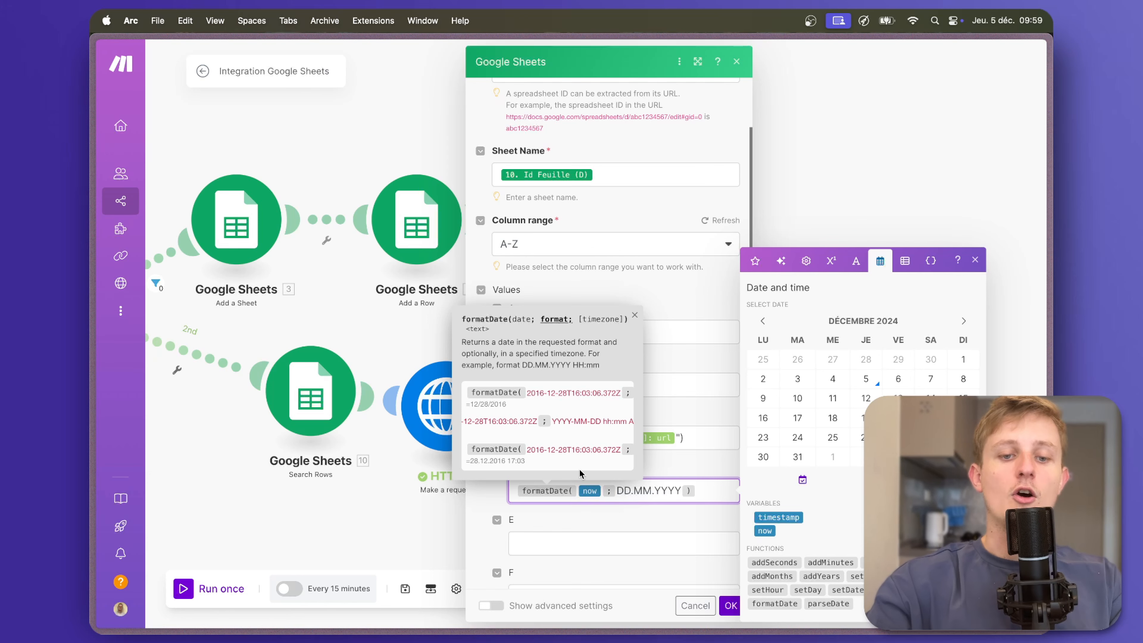
left_click(590, 519)
- Review the values mapped to columns A to D and save the new Add a Row module
scroll(591, 518, "down", 1)
scroll(589, 519, "down", 1)
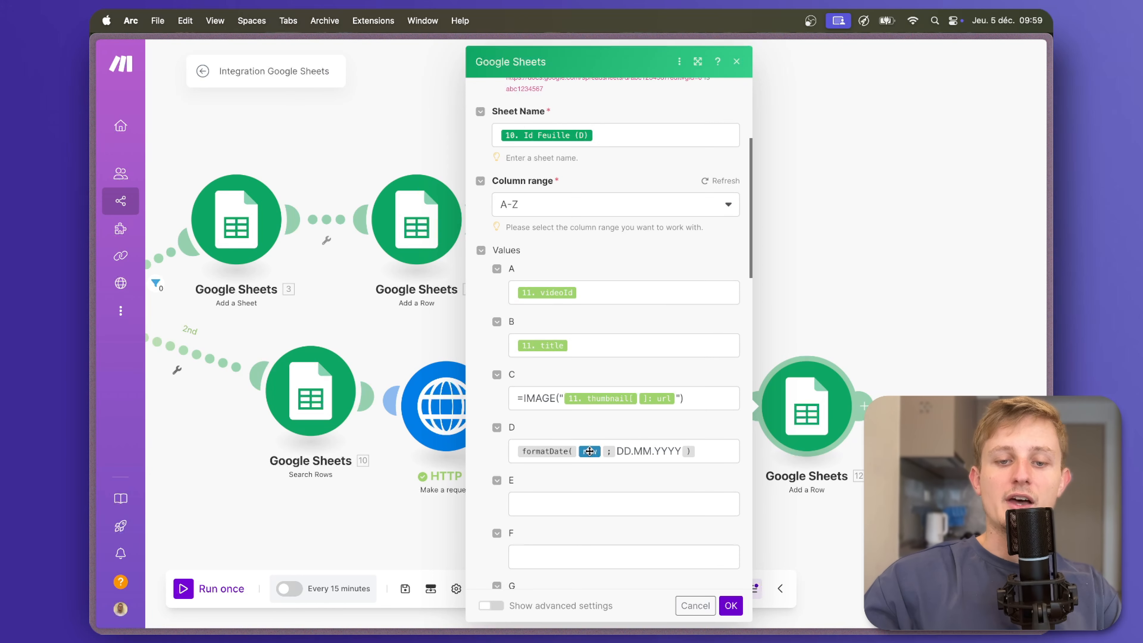
mouse_move(590, 451)
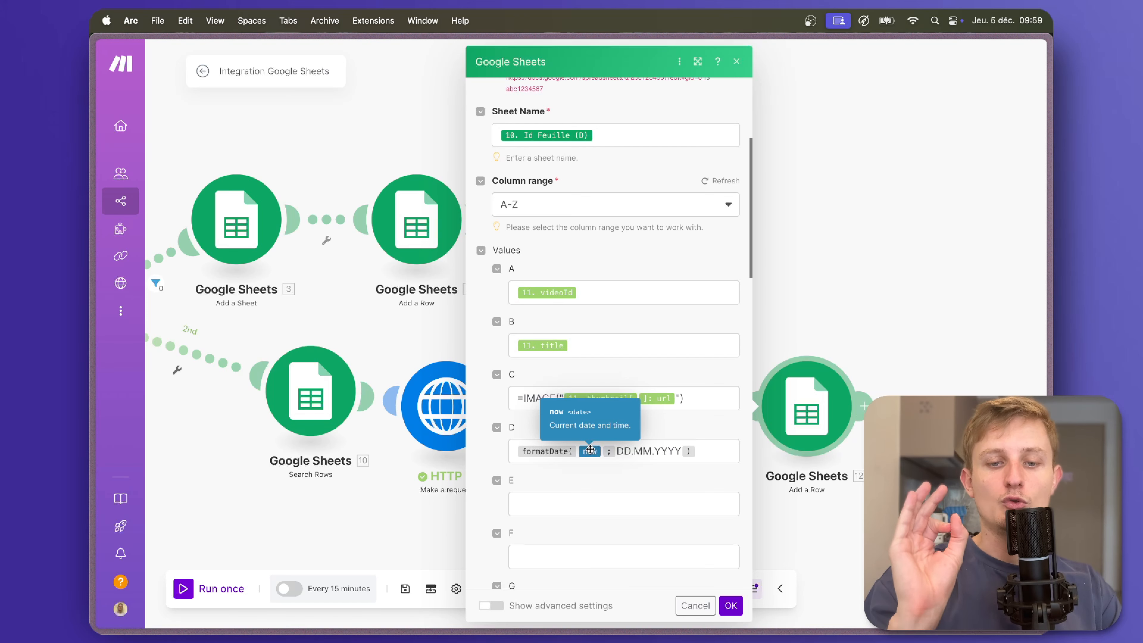
mouse_move(552, 452)
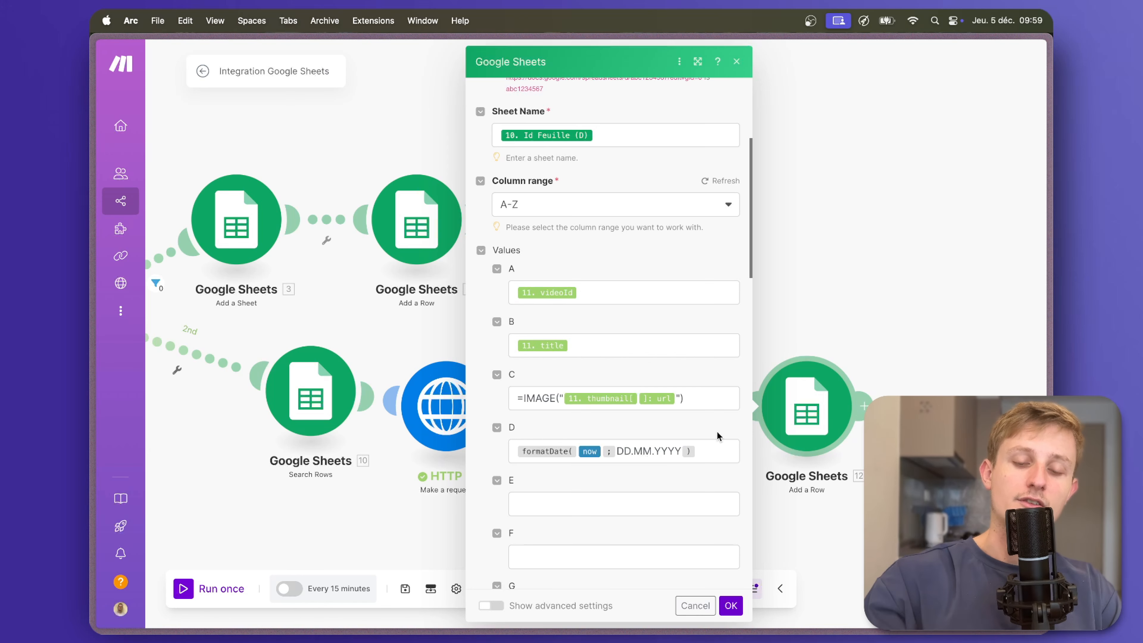
scroll(716, 430, "down", 2)
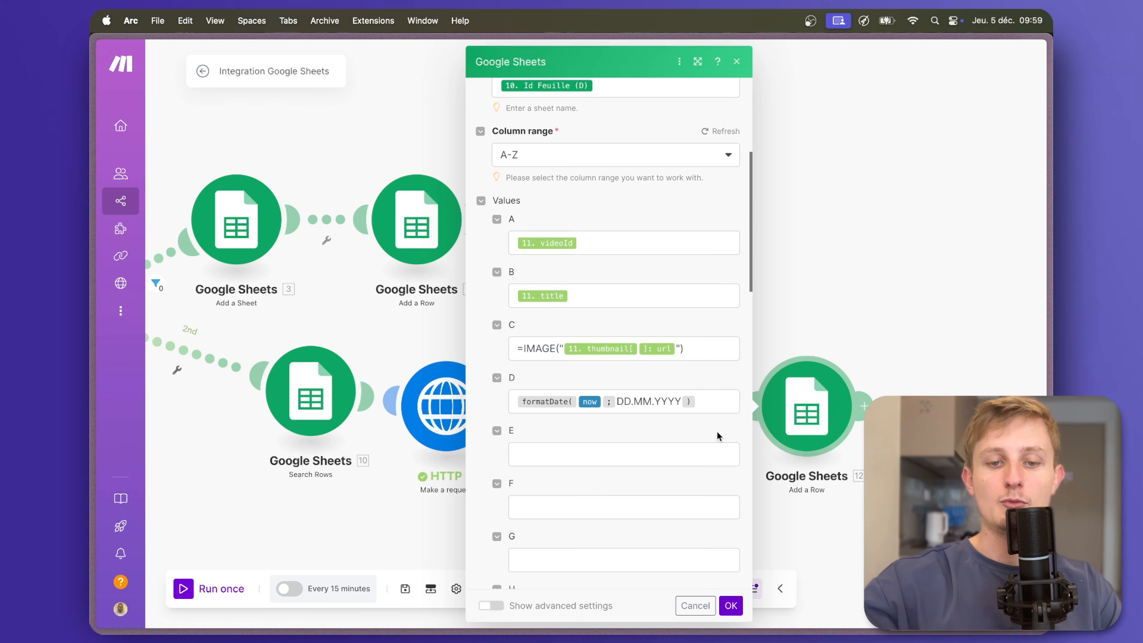
left_click(731, 606)
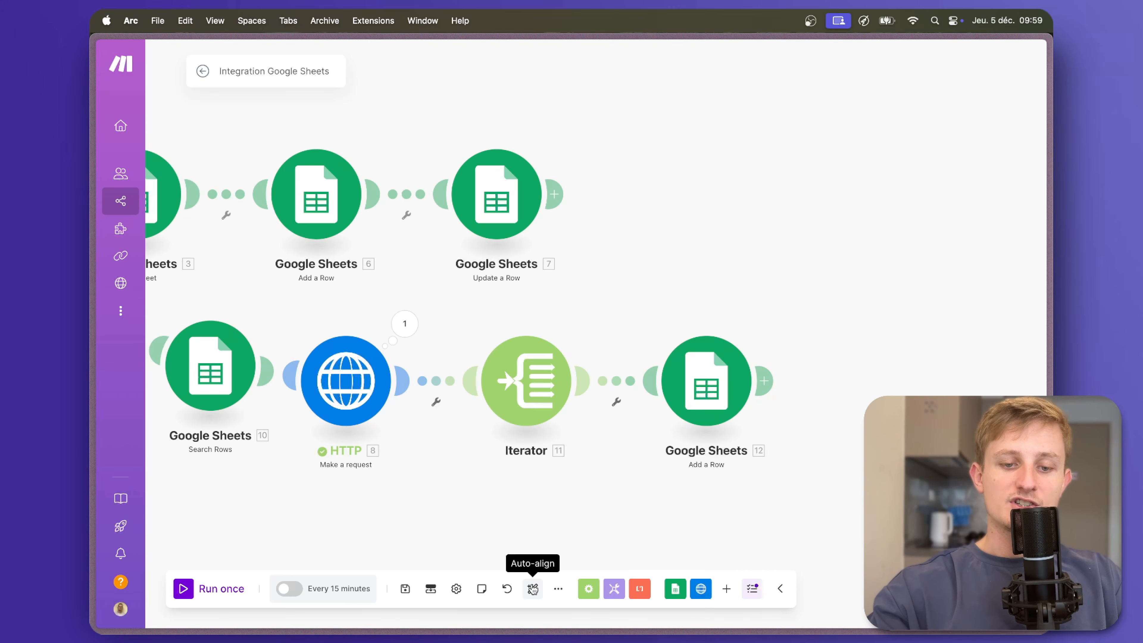
- Auto-align the scenario's modules and set up a filter between the Iterator and the last Add a Row module, testing the Iterator's viewCount
left_click(532, 588)
left_click_drag(750, 513, 553, 509)
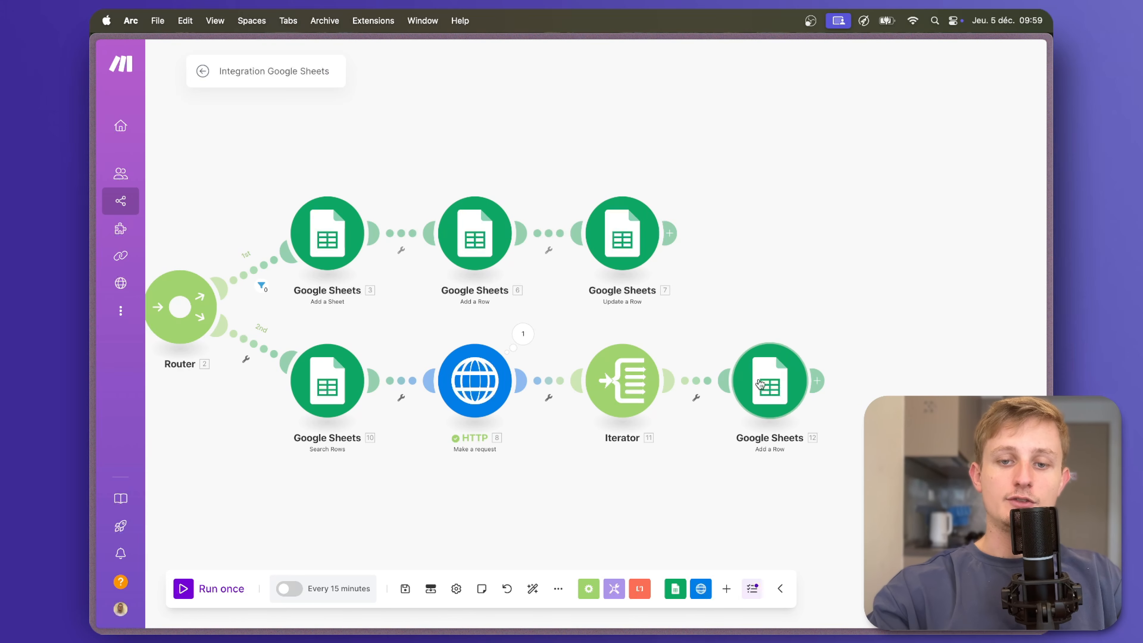
left_click(697, 397)
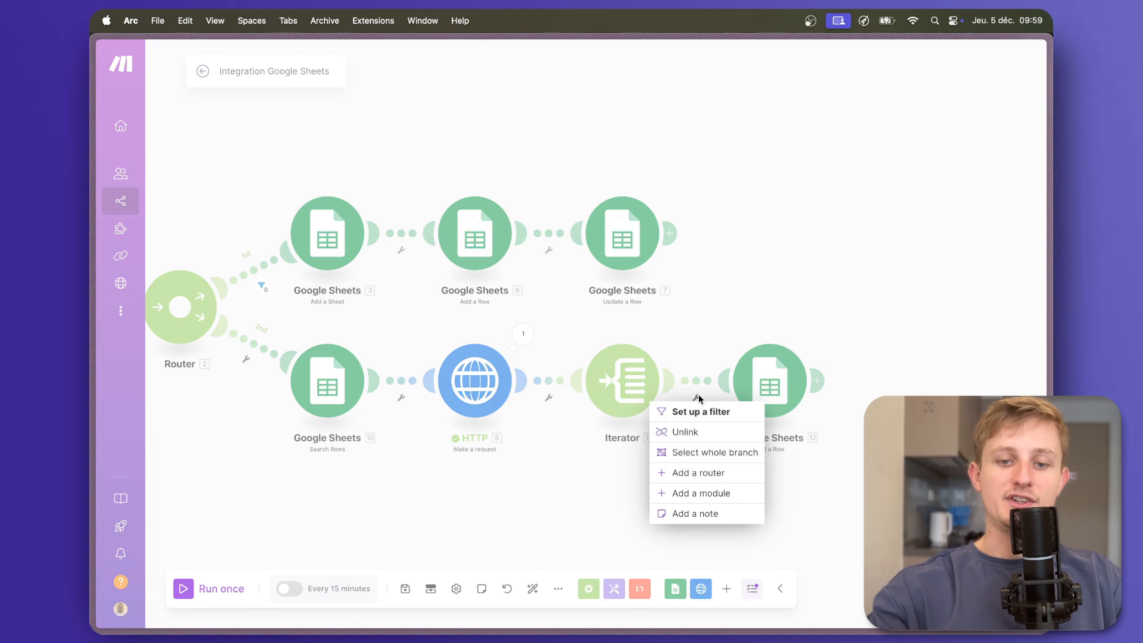
left_click(700, 411)
left_click(779, 382)
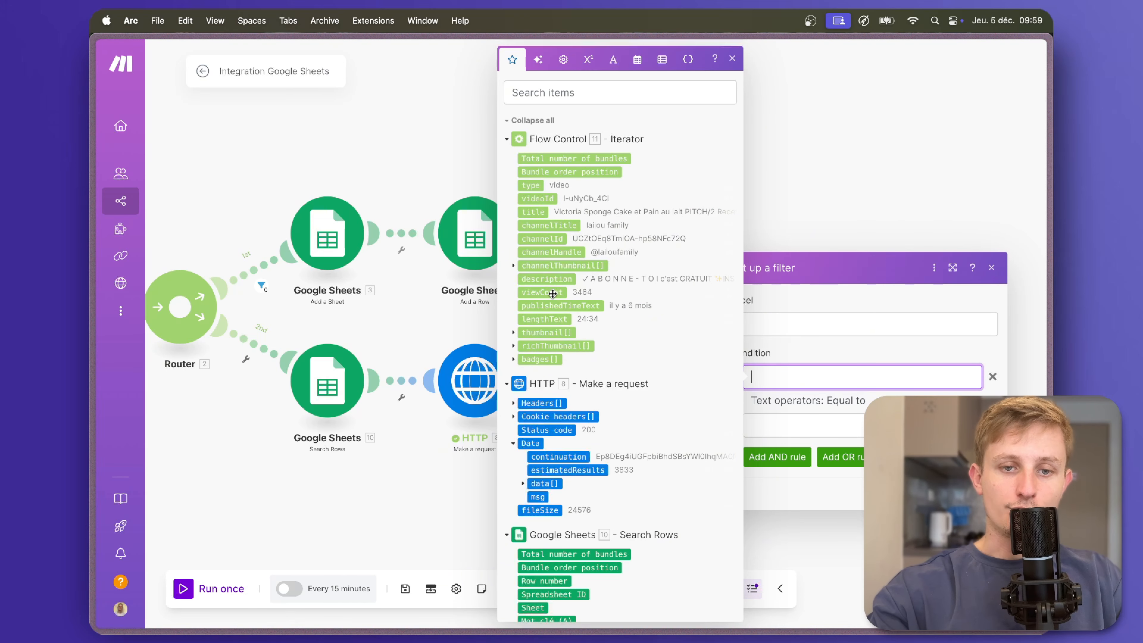
left_click(553, 294)
- Complete the filter condition with the numeric operator Greater than and Palier à atteindre (B) from Search Rows, and save the filter
left_click(808, 401)
scroll(810, 508, "down", 5)
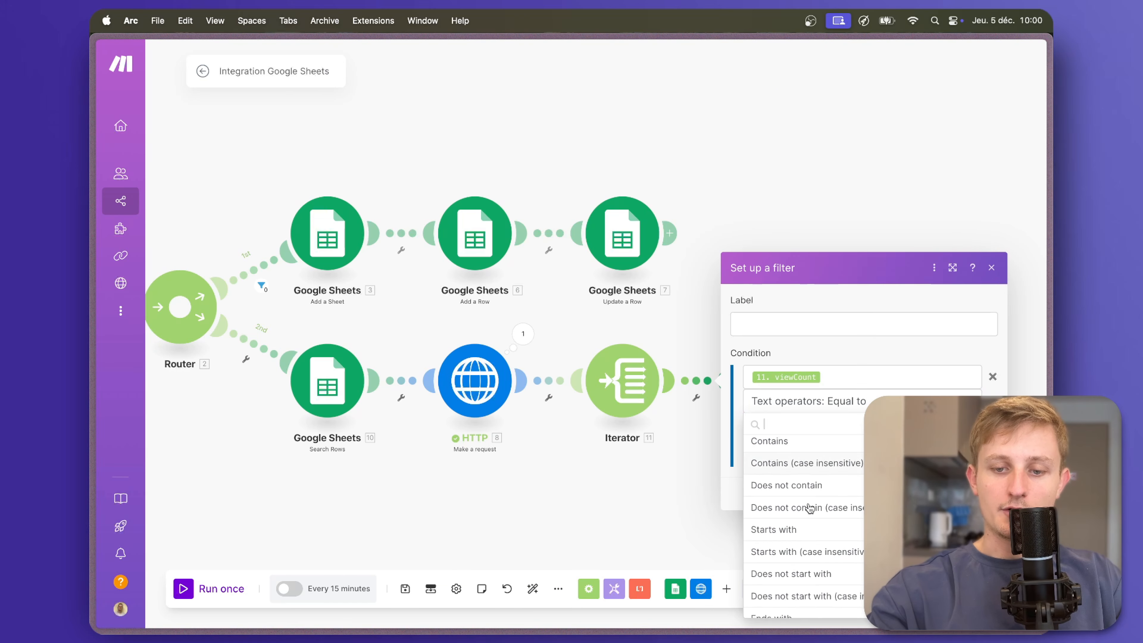
scroll(809, 508, "down", 8)
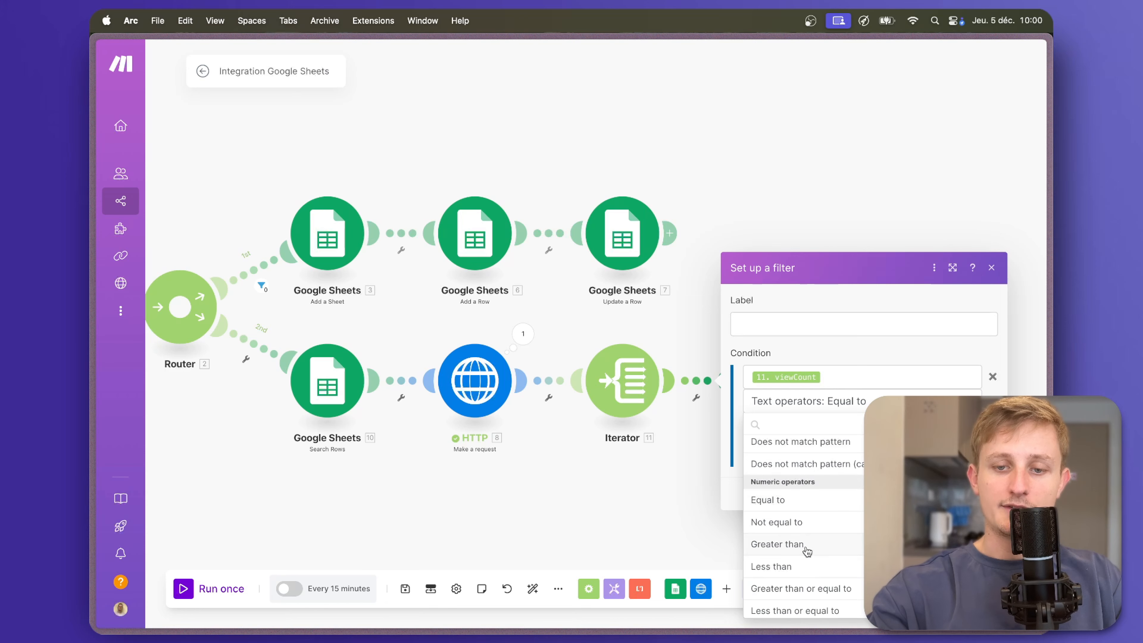
left_click(807, 548)
scroll(647, 377, "down", 5)
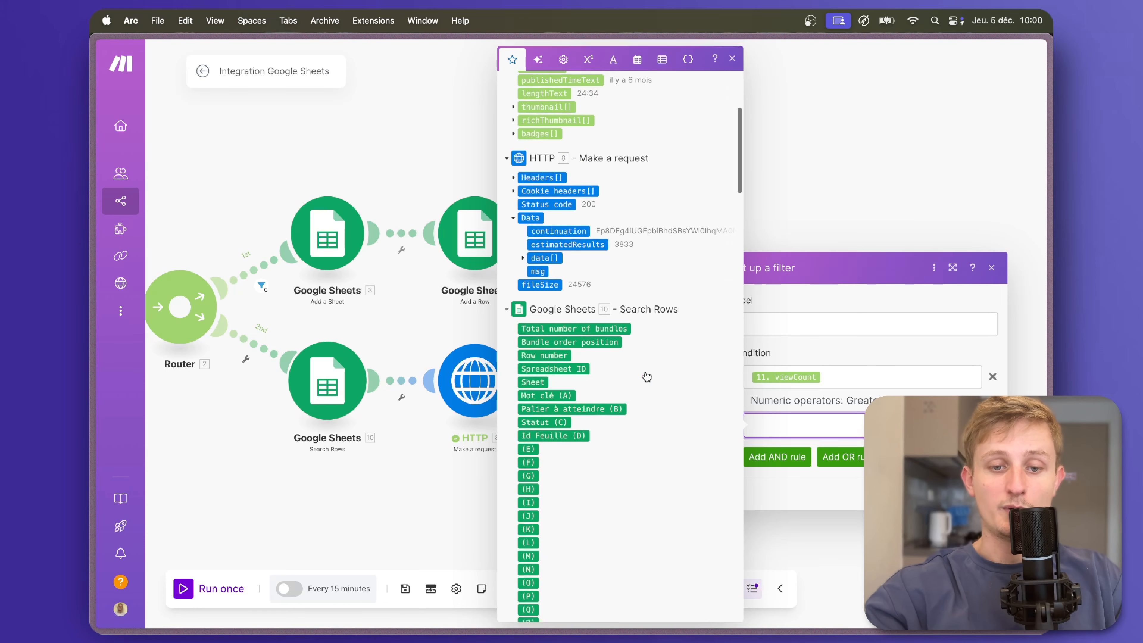
left_click(603, 408)
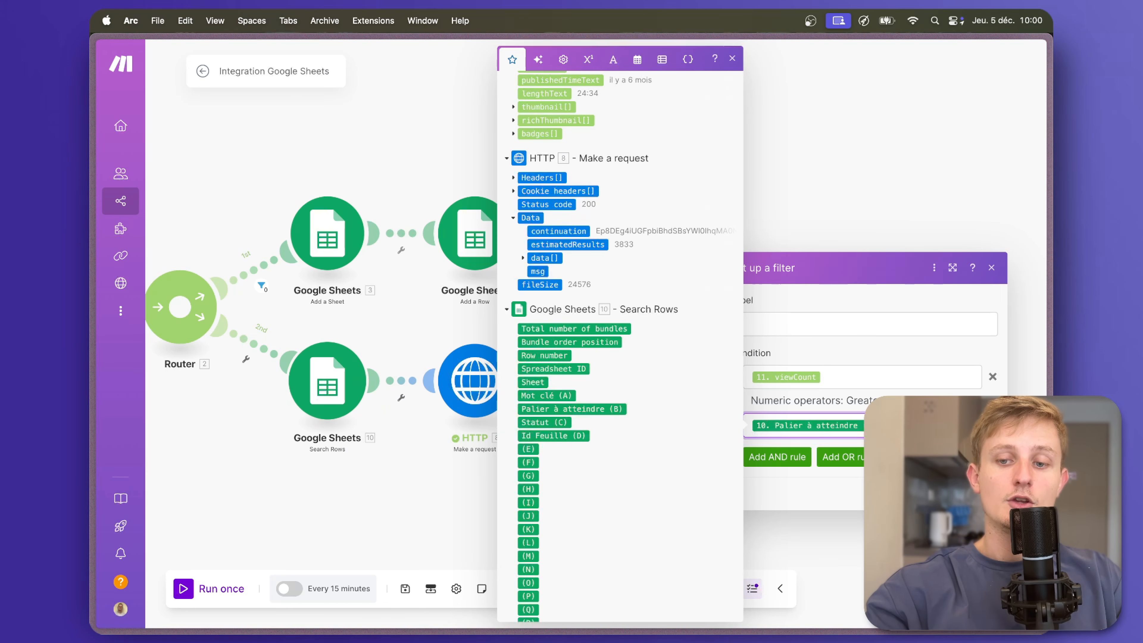
left_click(983, 493)
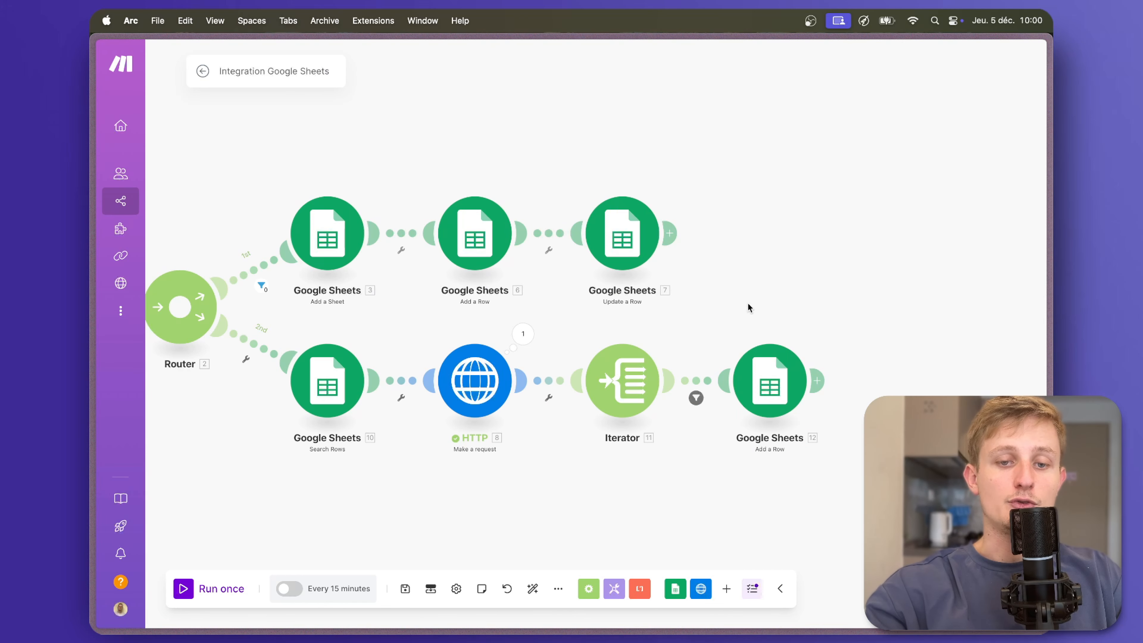
- Move the last Add a Row module farther from the Iterator, and save and run the scenario once
left_click_drag(748, 308, 1053, 316)
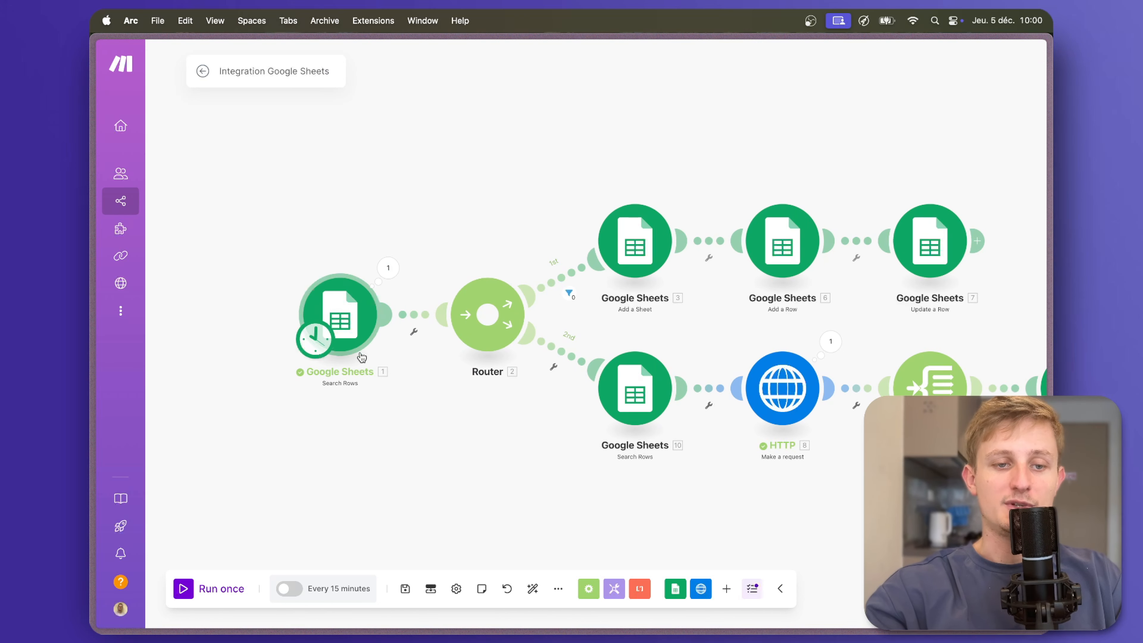
left_click_drag(454, 503, 268, 503)
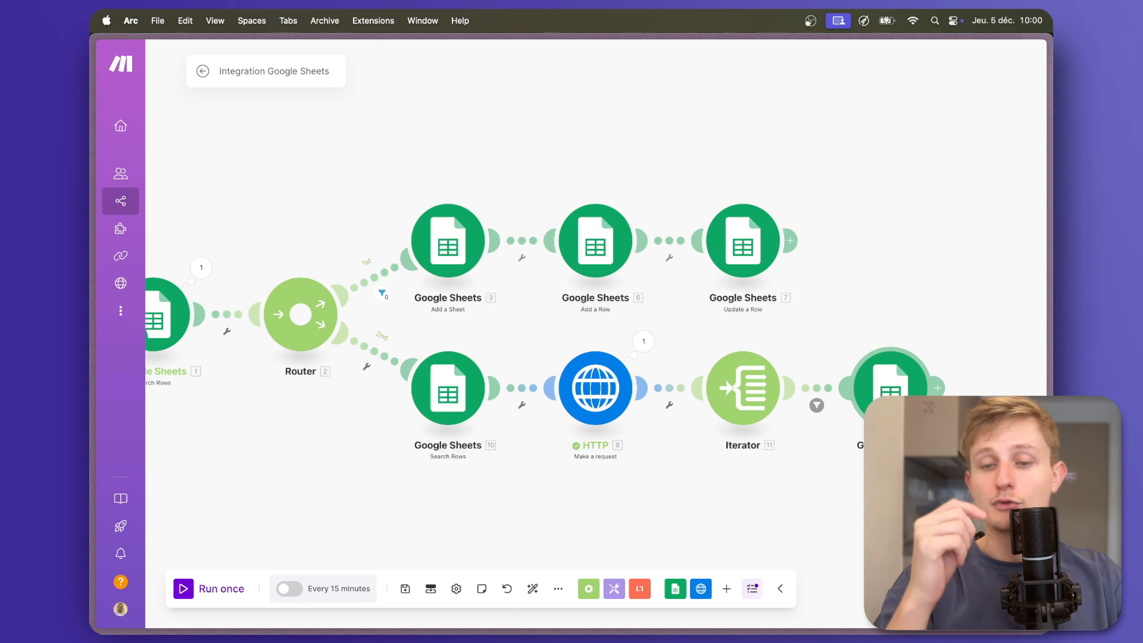
left_click_drag(891, 405, 933, 405)
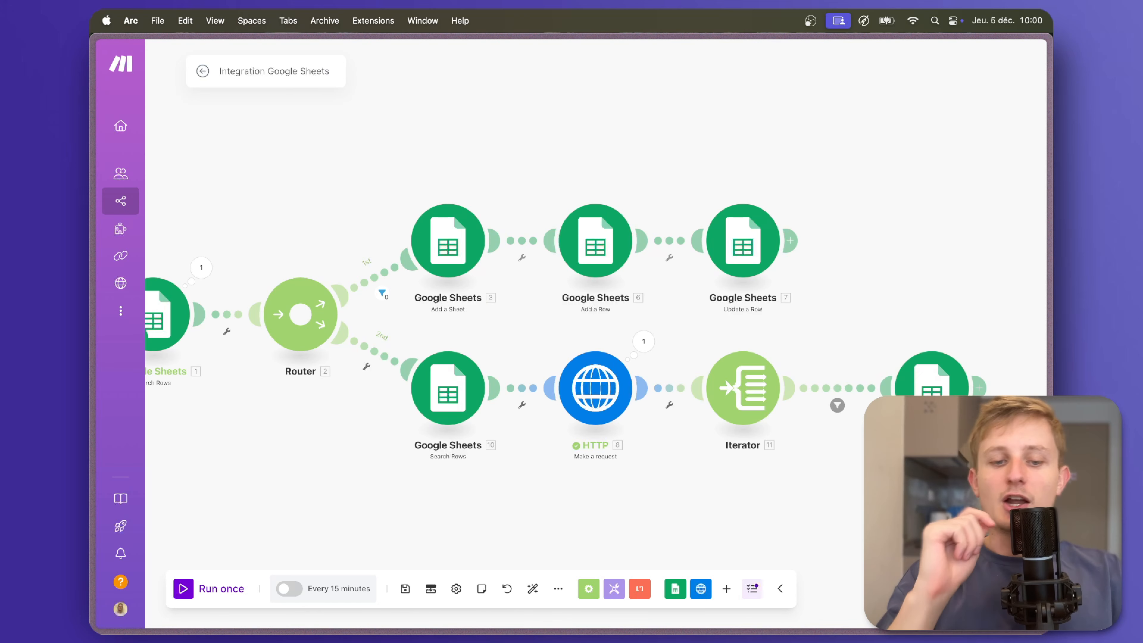
left_click(402, 595)
left_click(187, 586)
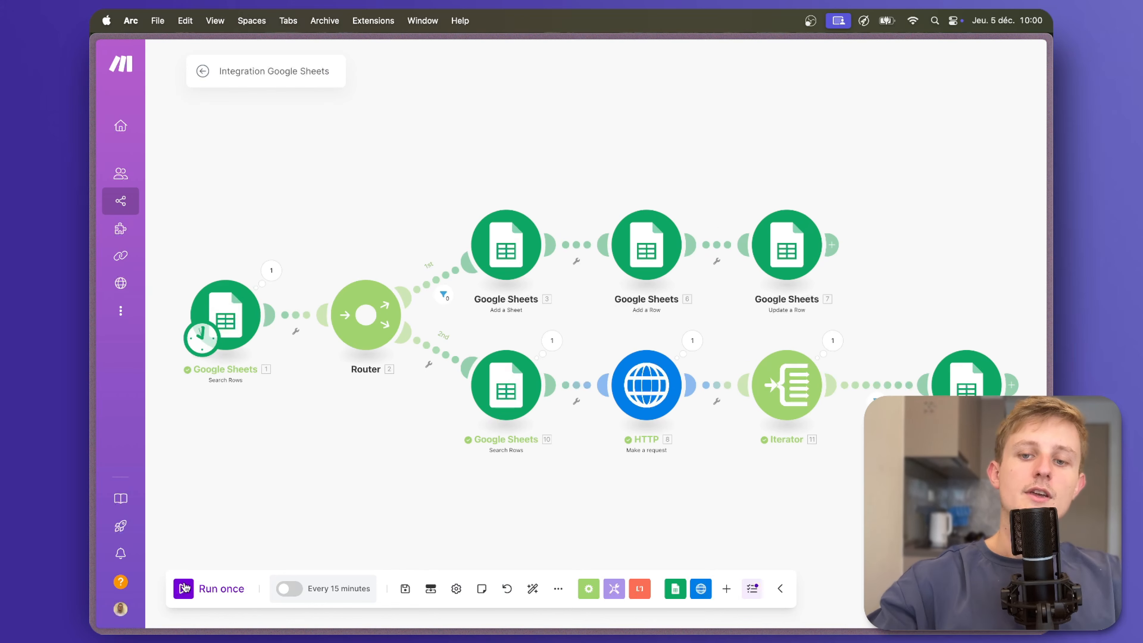
- Inspect the Iterator's output bundles and check the viewCount of the first video
left_click(844, 351)
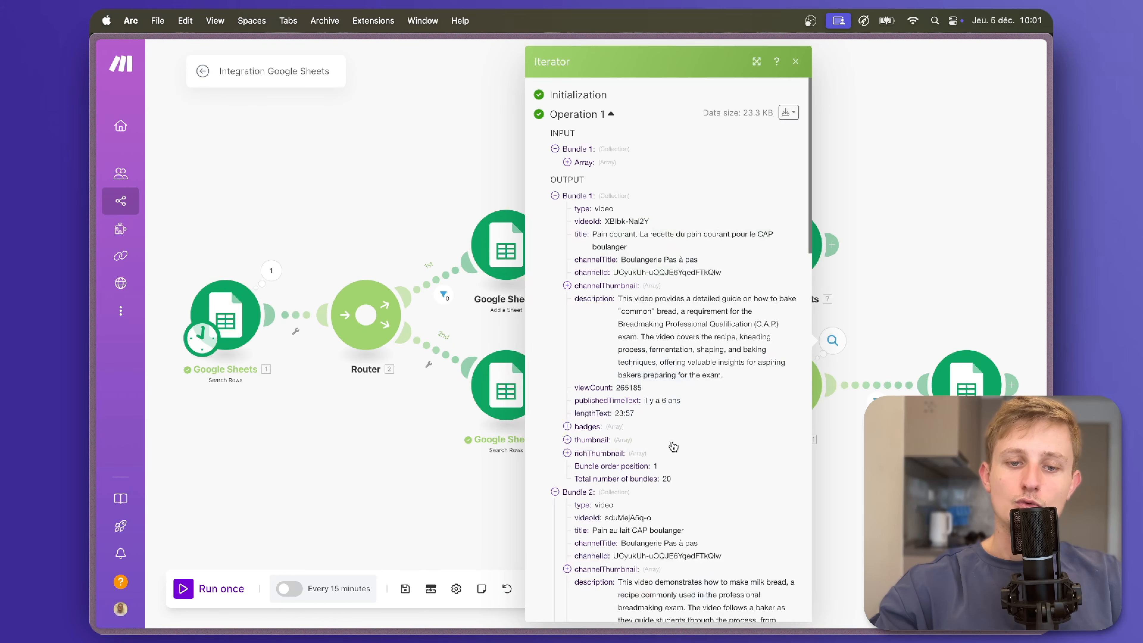
left_click(555, 196)
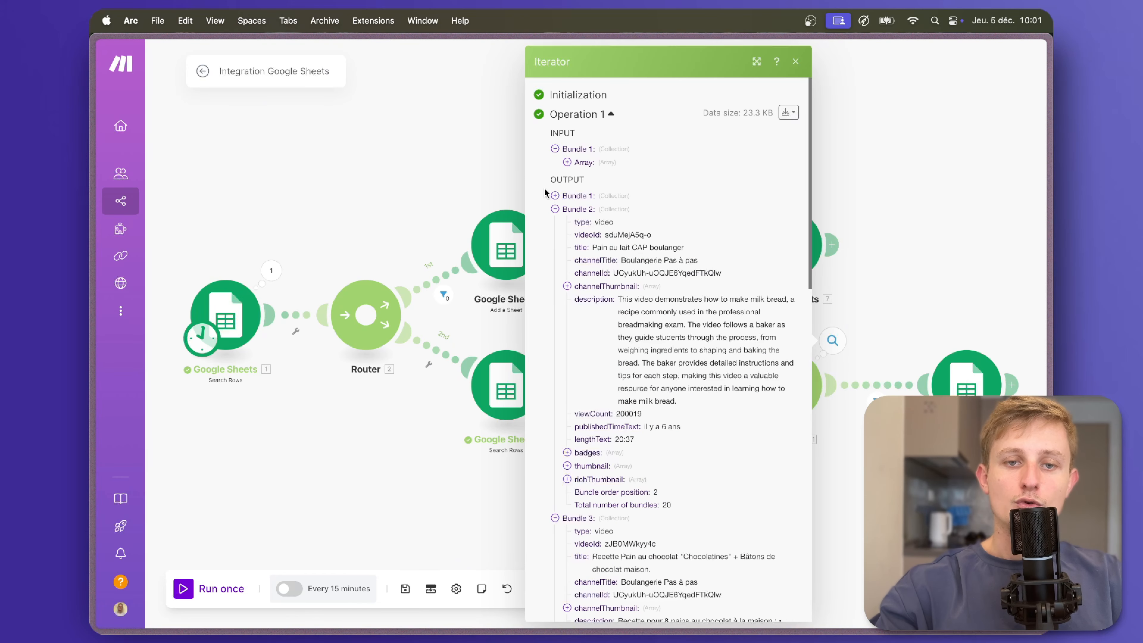
left_click(556, 209)
left_click(556, 197)
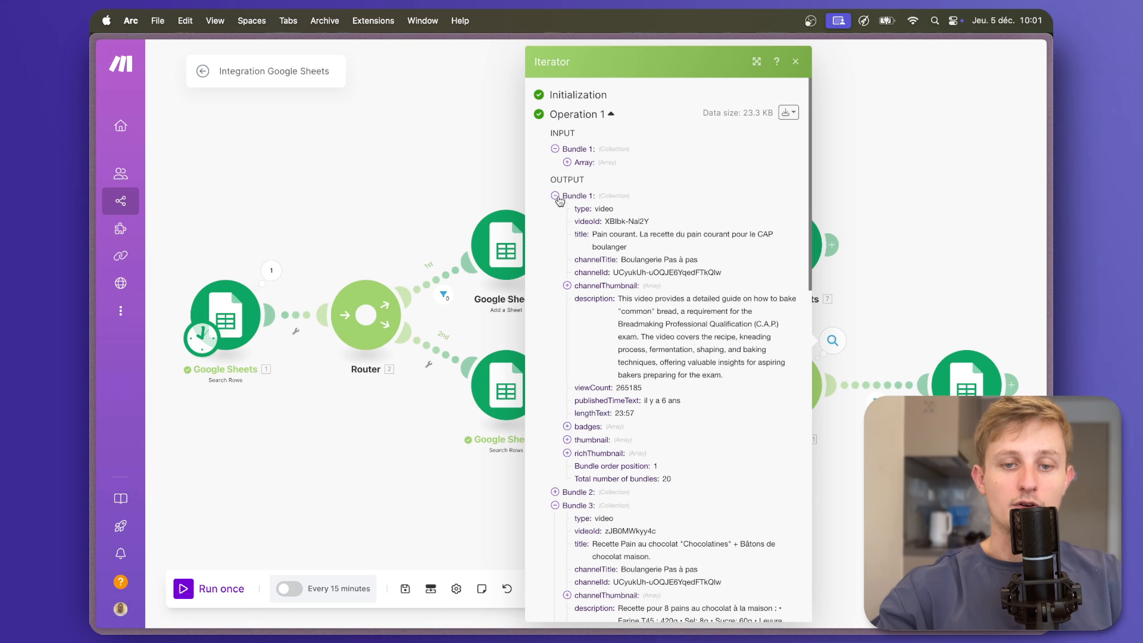
left_click_drag(617, 387, 645, 390)
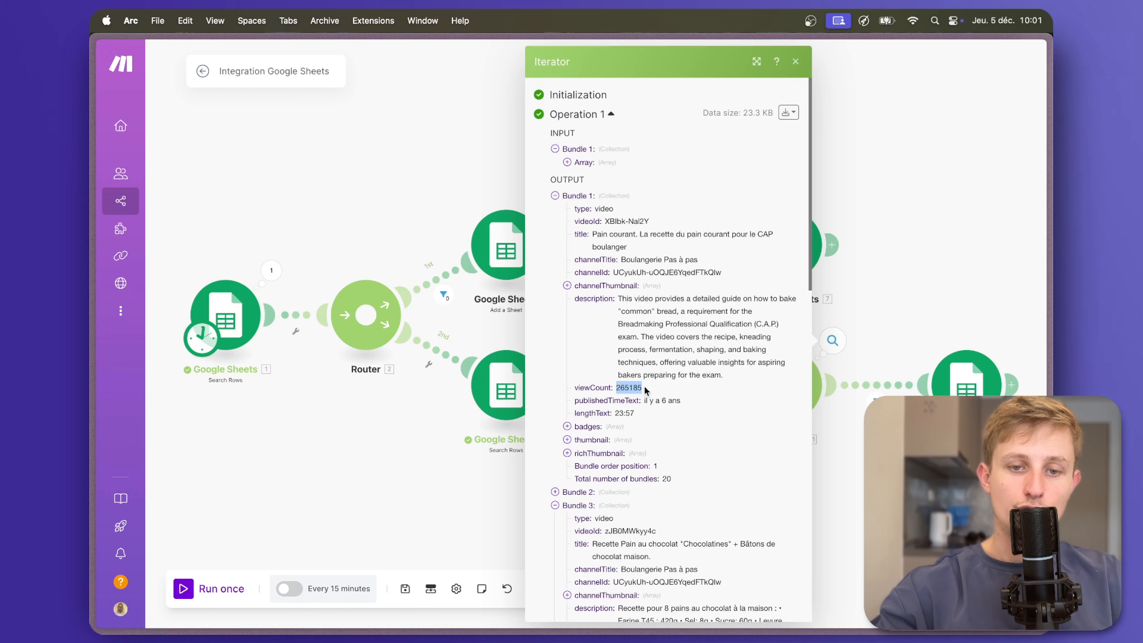
- Switch to the Viewstats MrBeast spreadsheet and set the Palier à atteindre for "Pain au lait" to 250000 in the Alerte sheet
left_click(152, 278)
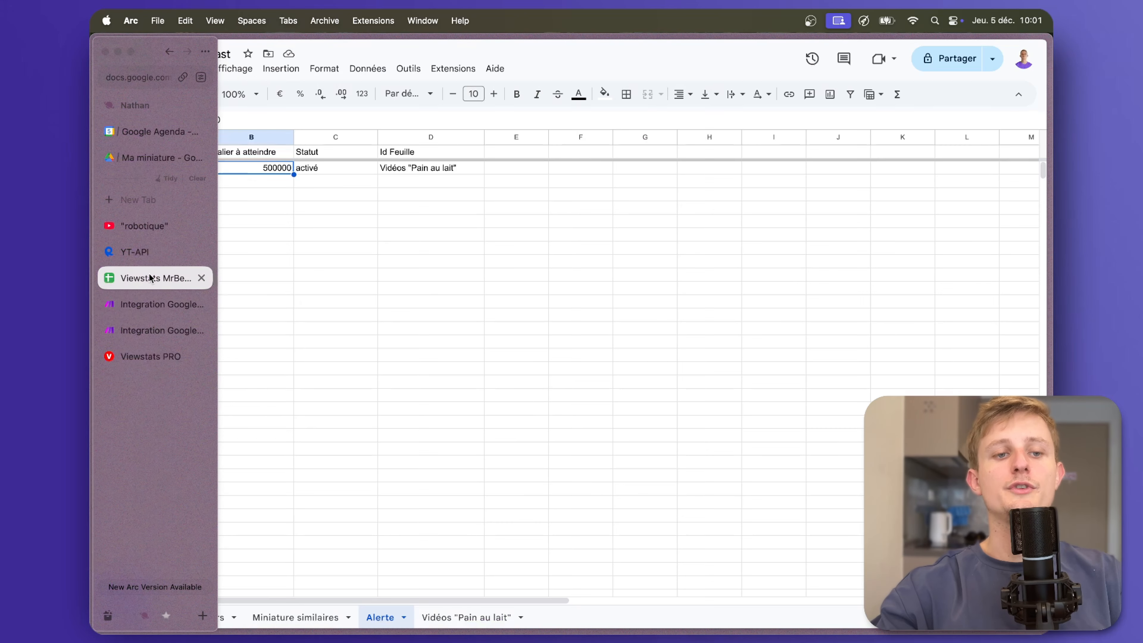
double_click(269, 168)
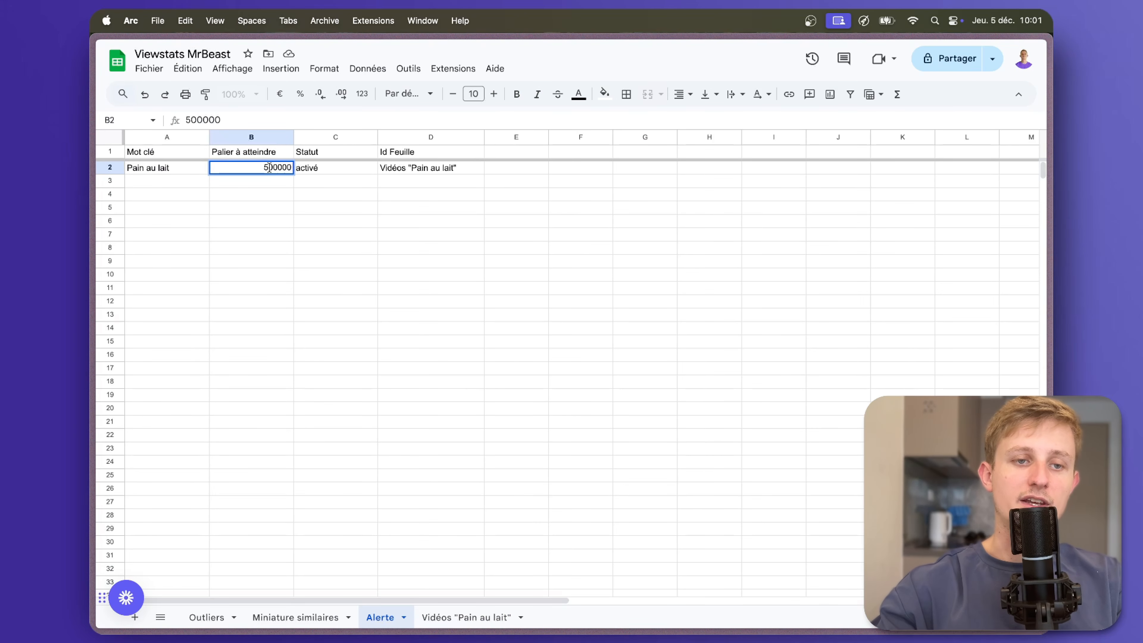
double_click(270, 168)
key("BackSpace")
type("25000")
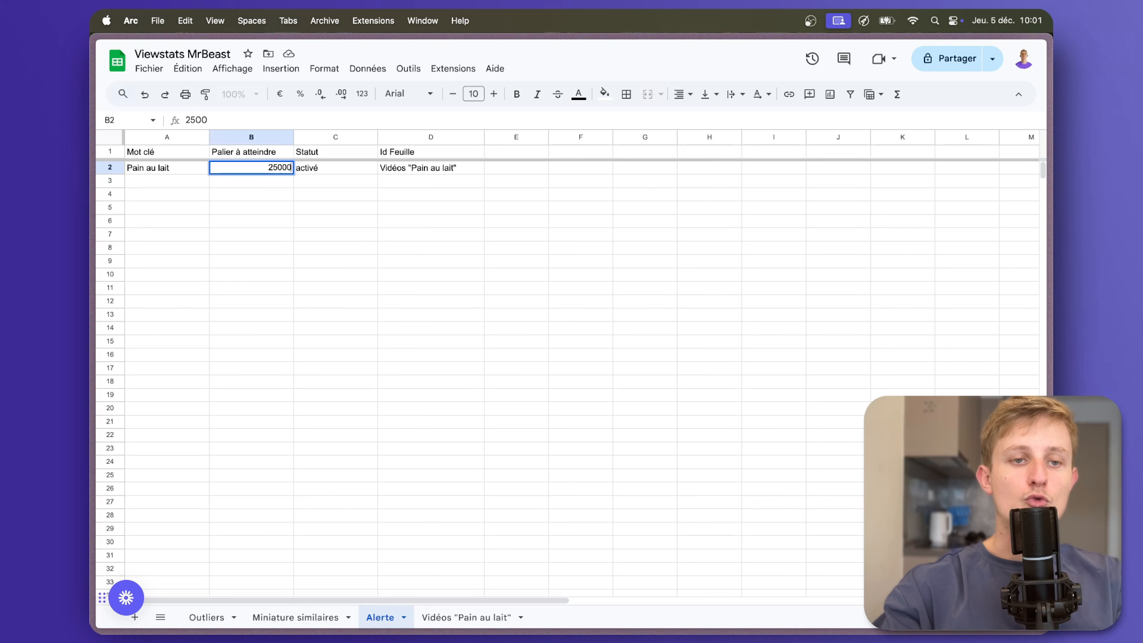
type("0")
key("Return")
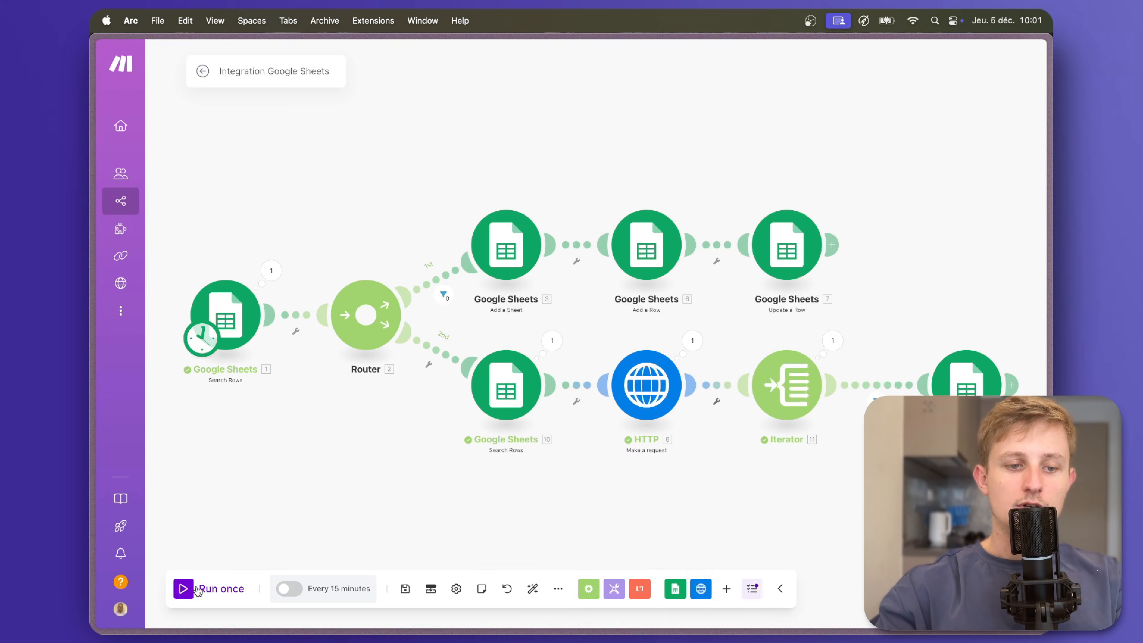
- Run the Make scenario once more, check the new row in the Vidéos "Pain au lait" sheet, and return to the scenario
left_click(183, 588)
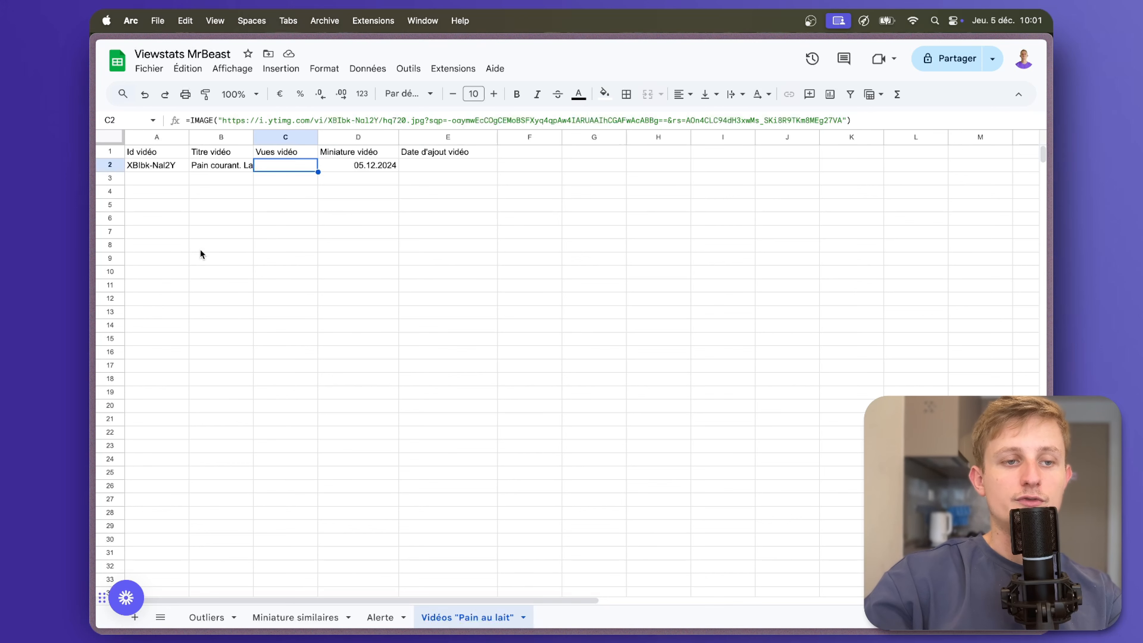
mouse_move(92, 253)
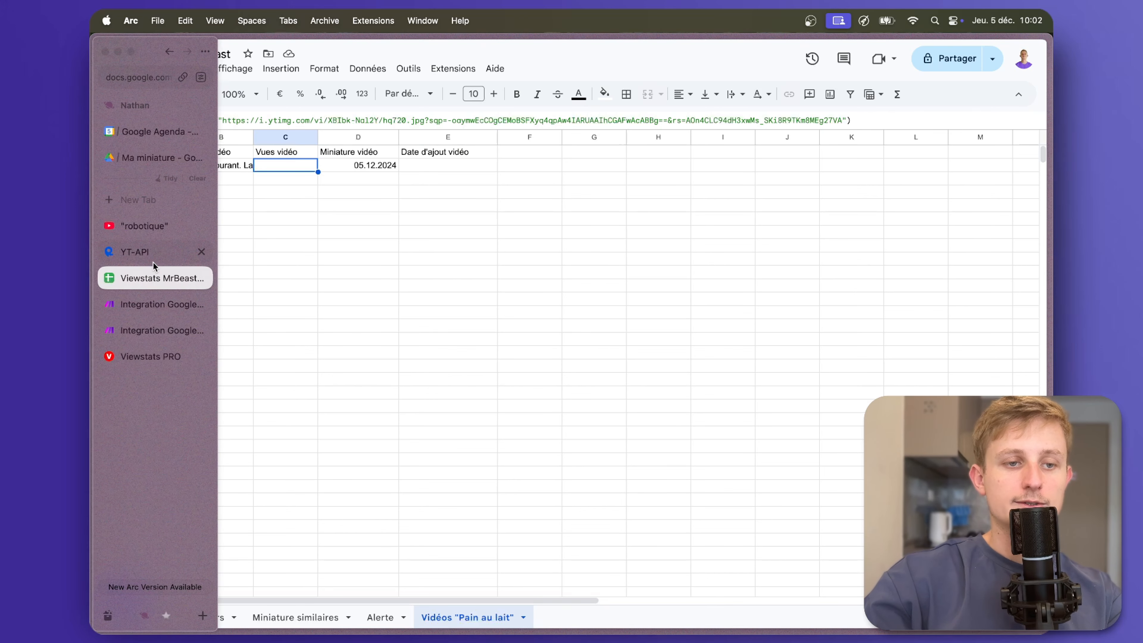
left_click(148, 303)
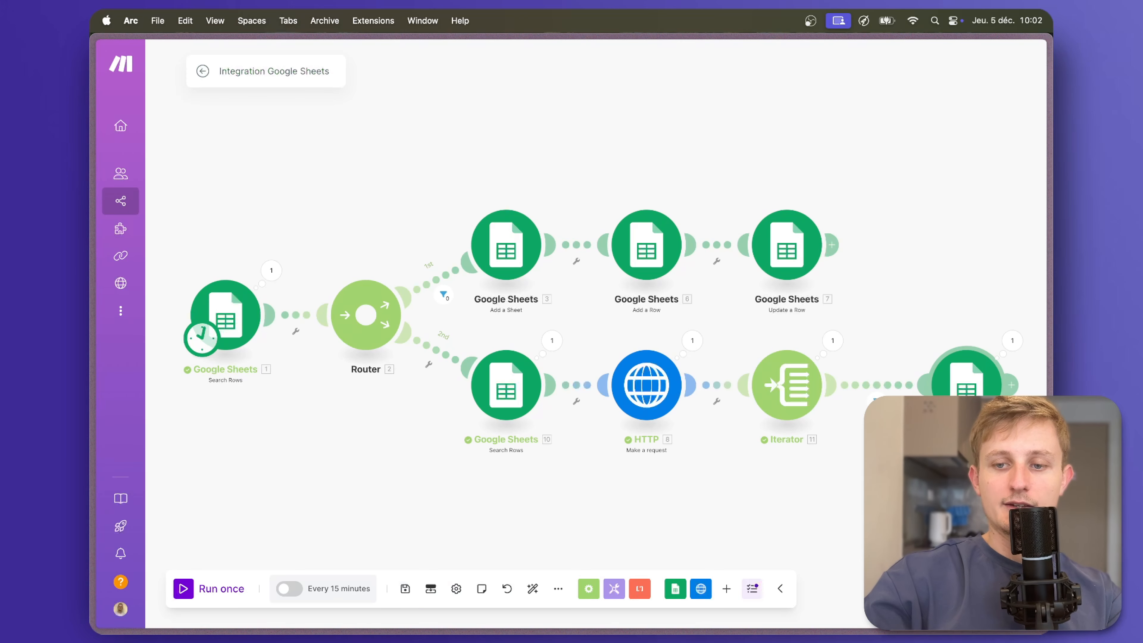
- In the last Add a Row module, move the IMAGE formula to column D and formatDate to E, and map column C to viewCount
scroll(820, 412, "down", 5)
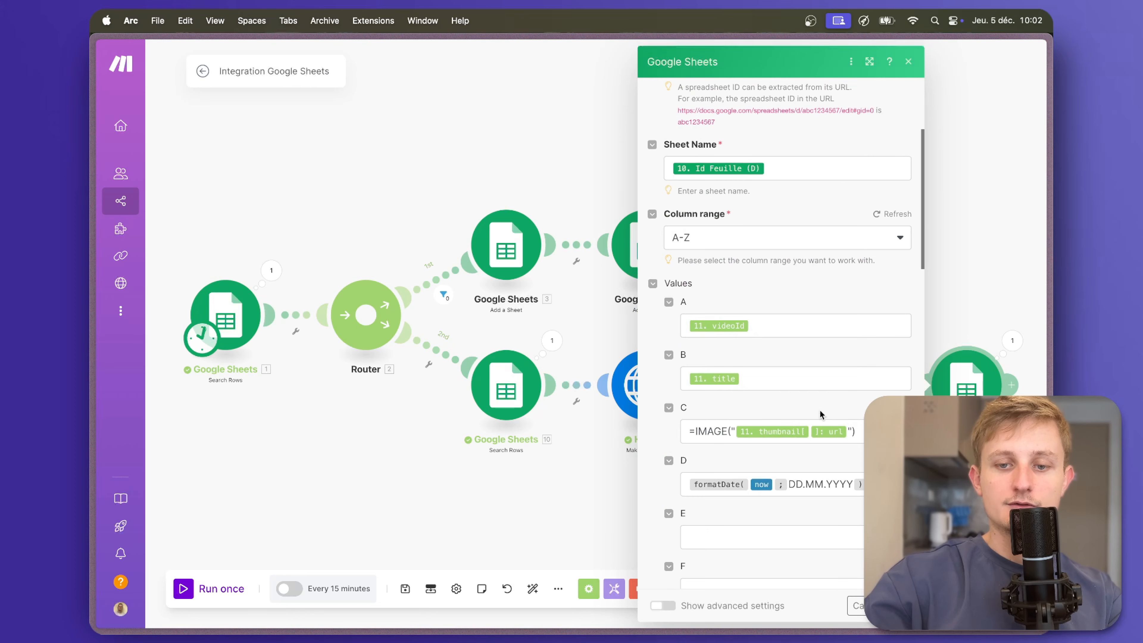
left_click_drag(861, 431, 656, 423)
key("super+x")
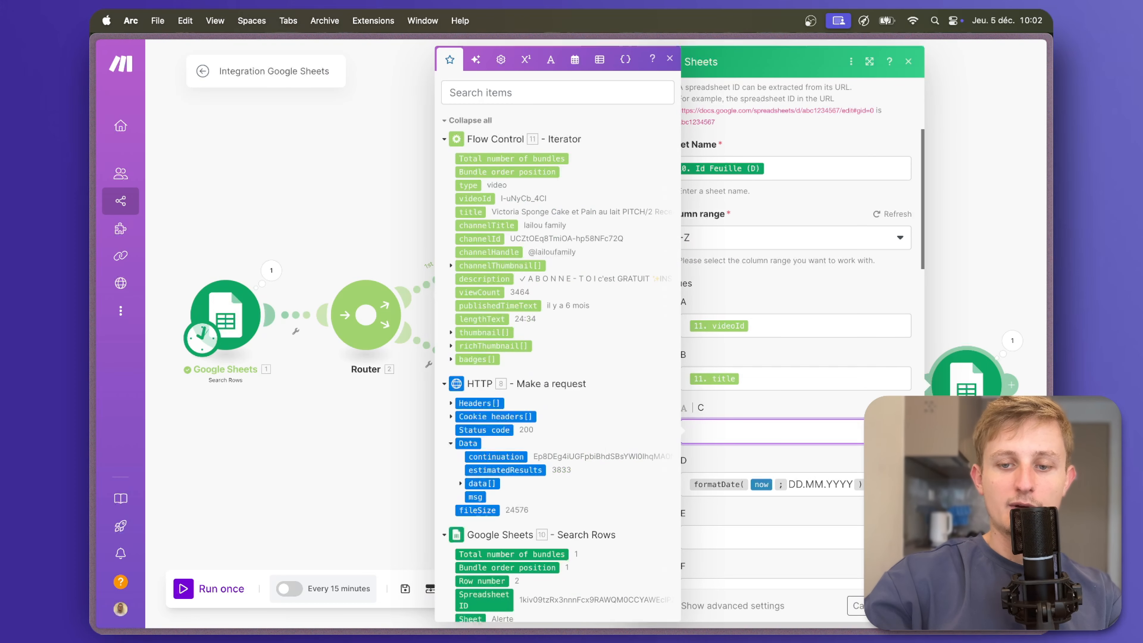
left_click(873, 485)
key("super+v")
left_click_drag(865, 485, 690, 481)
key("super+x")
left_click(723, 541)
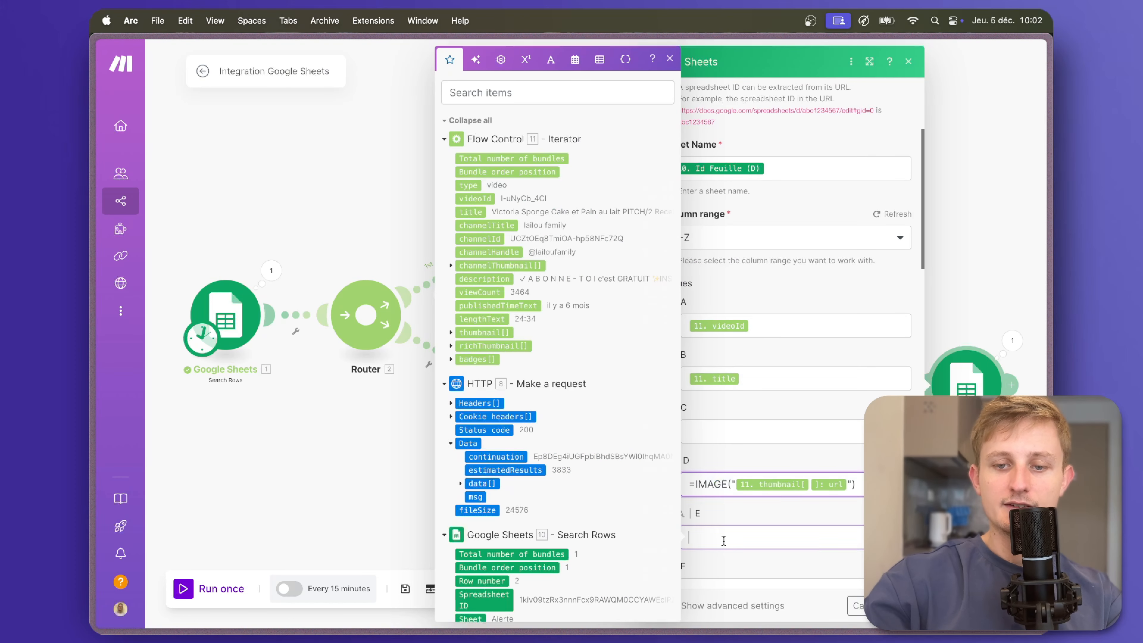
key("super+v")
scroll(724, 545, "down", 1)
scroll(724, 546, "down", 1)
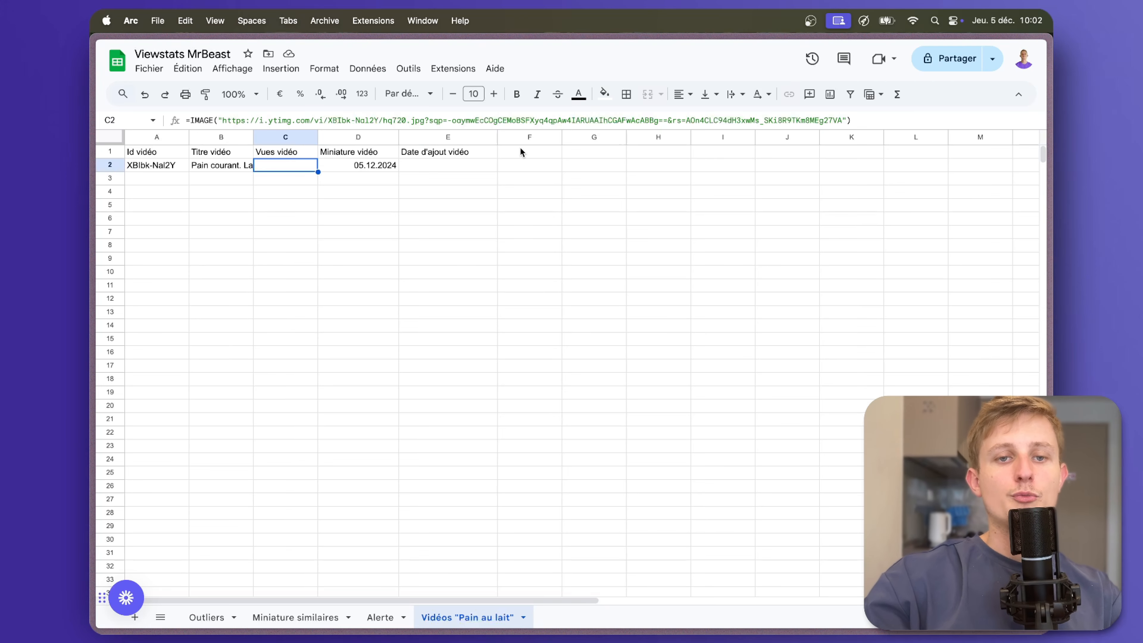
- Add the heading "URL vidéo" in column F of the first route's Add a Row module and save it
mouse_move(94, 277)
left_click(153, 254)
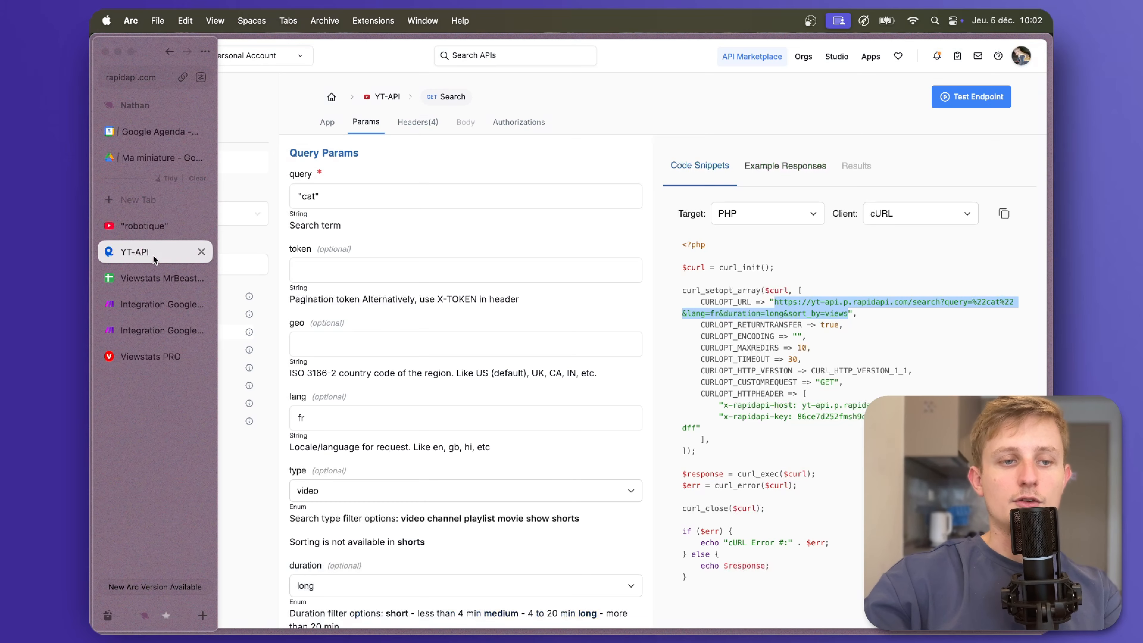
left_click(156, 304)
left_click(605, 317)
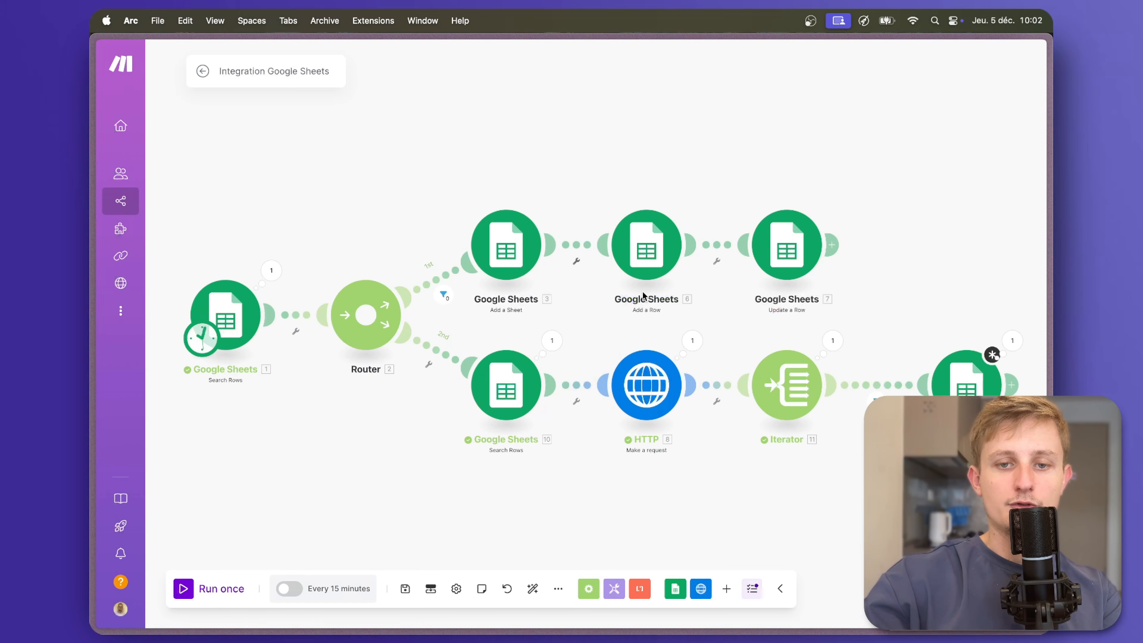
left_click(646, 248)
scroll(811, 462, "down", 10)
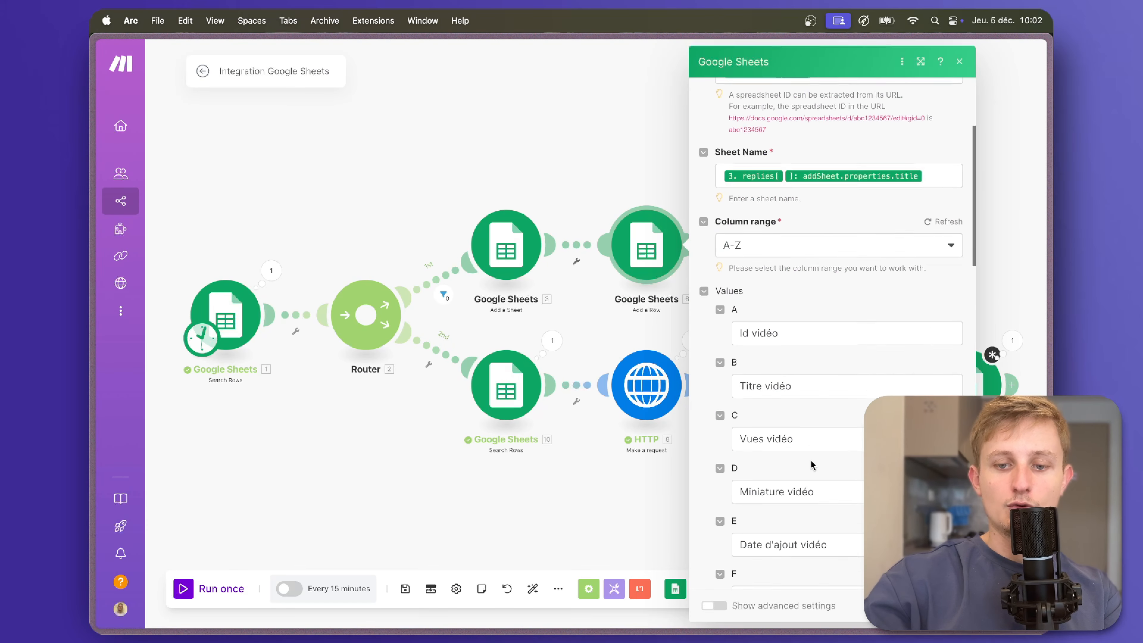
left_click(781, 405)
type("URL vidéo")
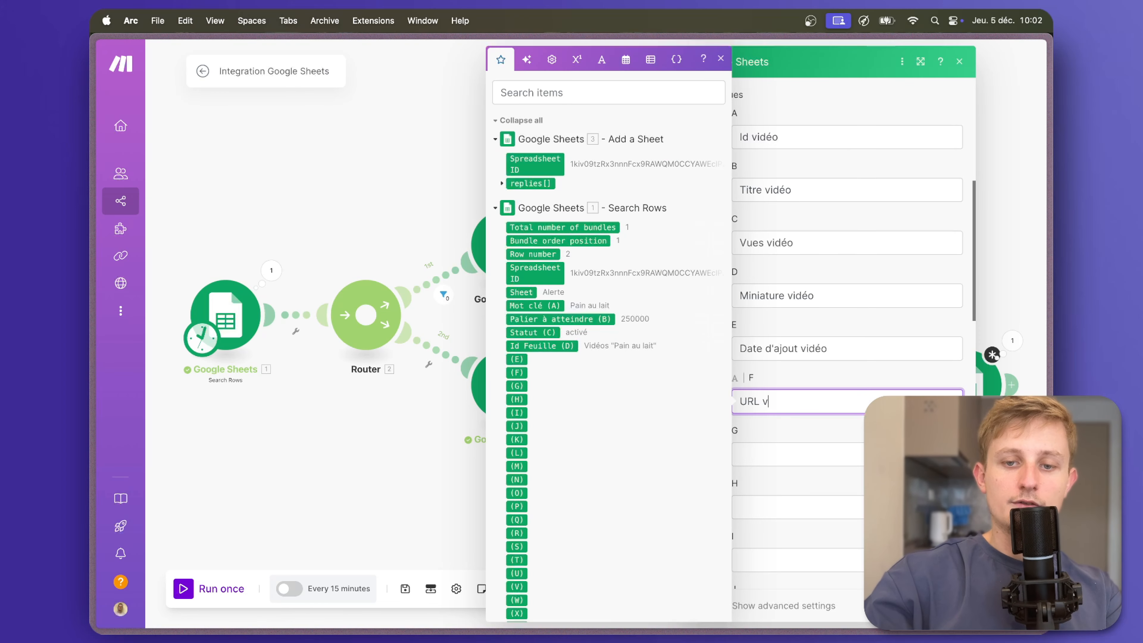
key("Return")
left_click(966, 394)
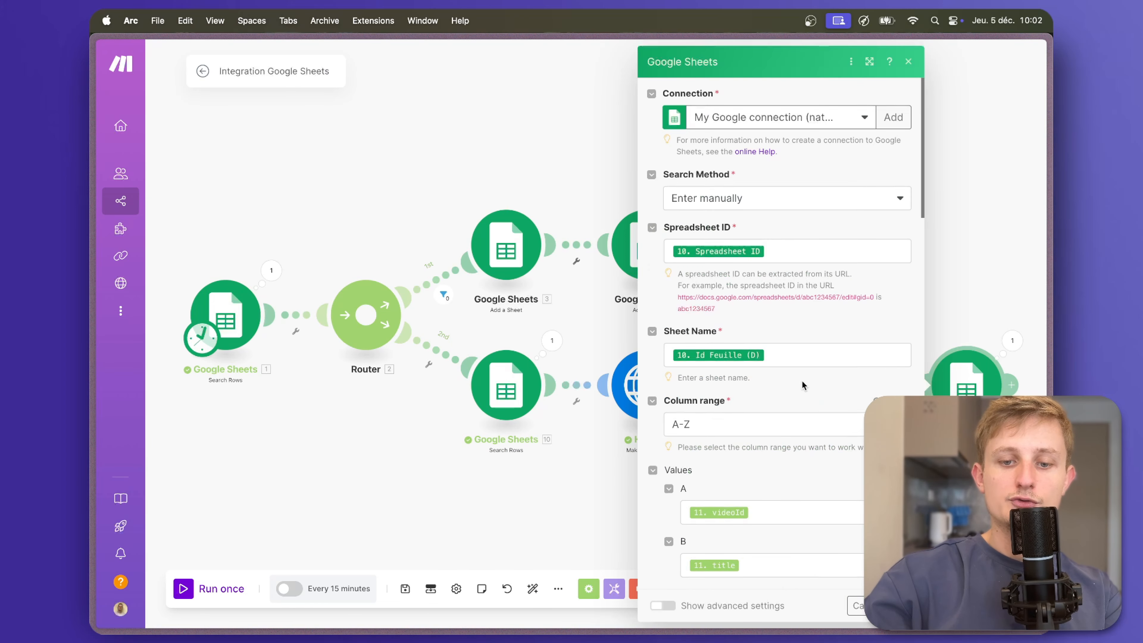
scroll(804, 383, "down", 8)
left_click(743, 445)
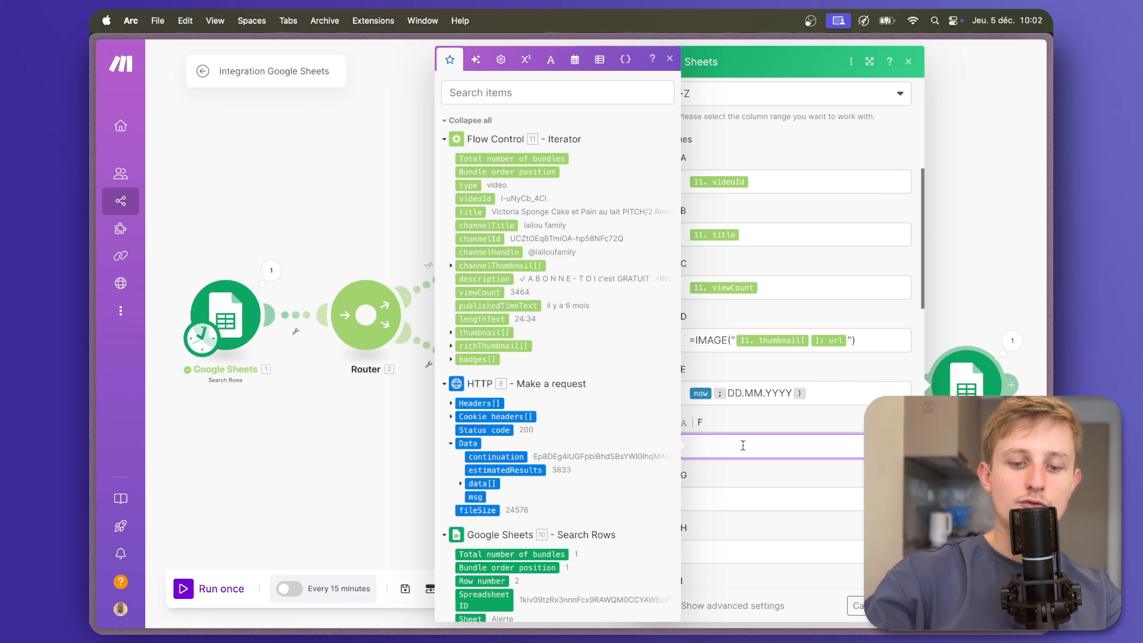
type("https://yo")
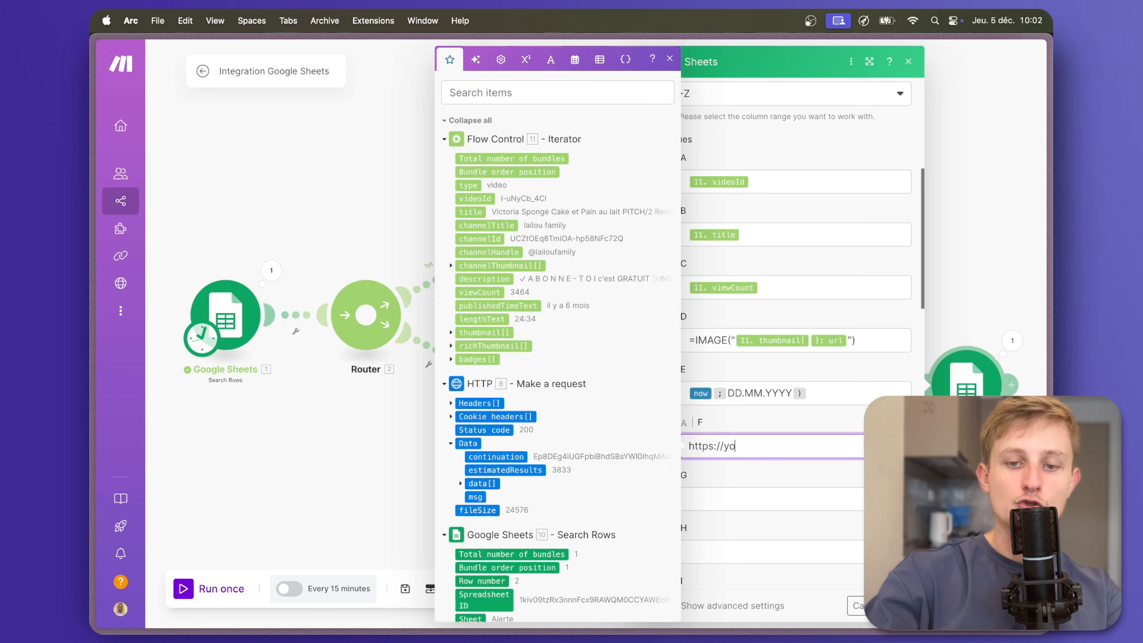
type("utube.com/")
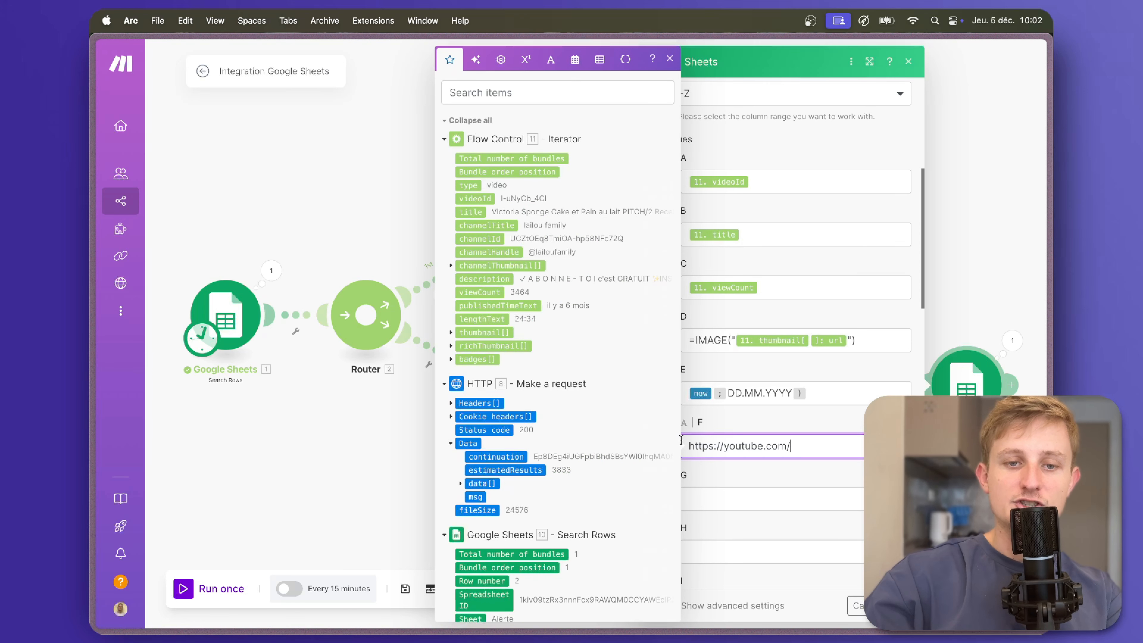
type("watch?v=")
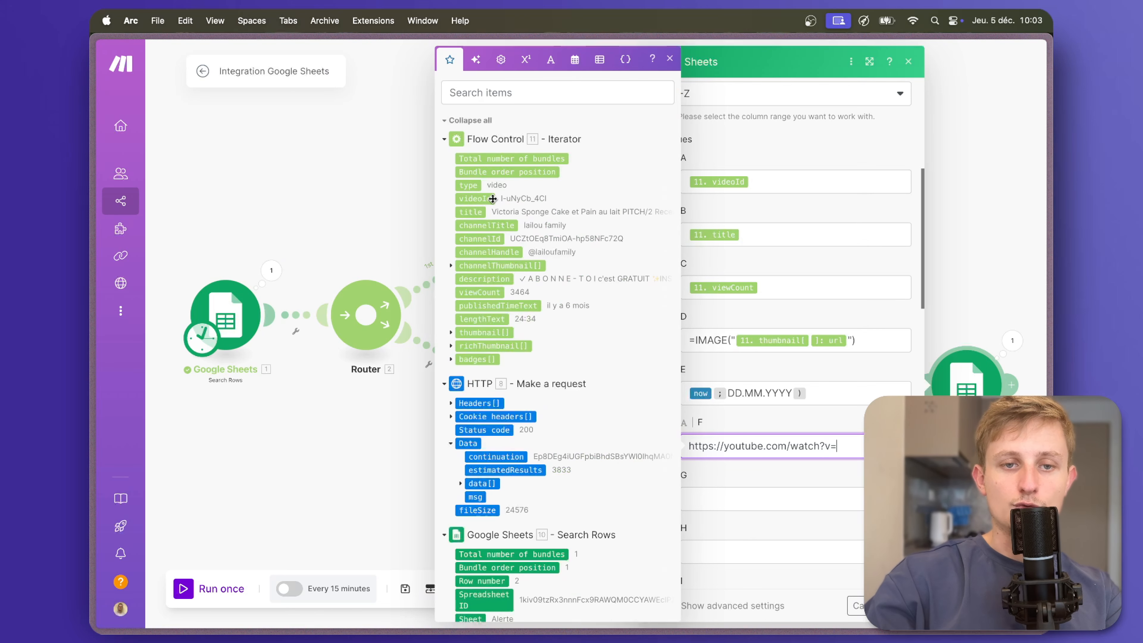
left_click(483, 198)
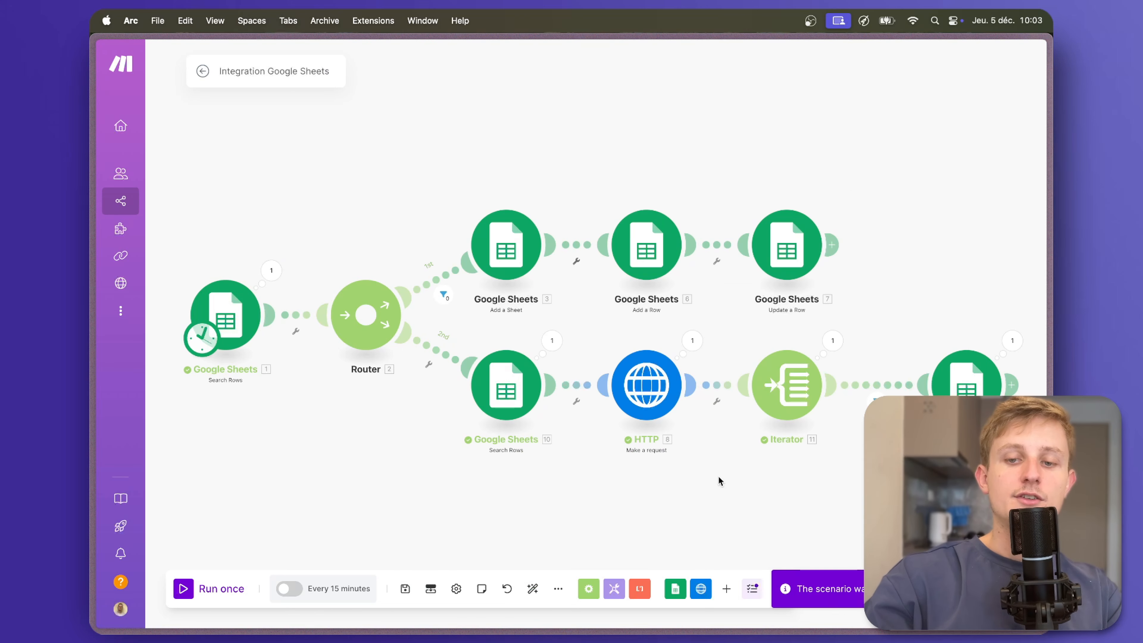
- Move the last Add a Row module closer to the Iterator, then save the scenario and run it once
left_click_drag(965, 395, 926, 392)
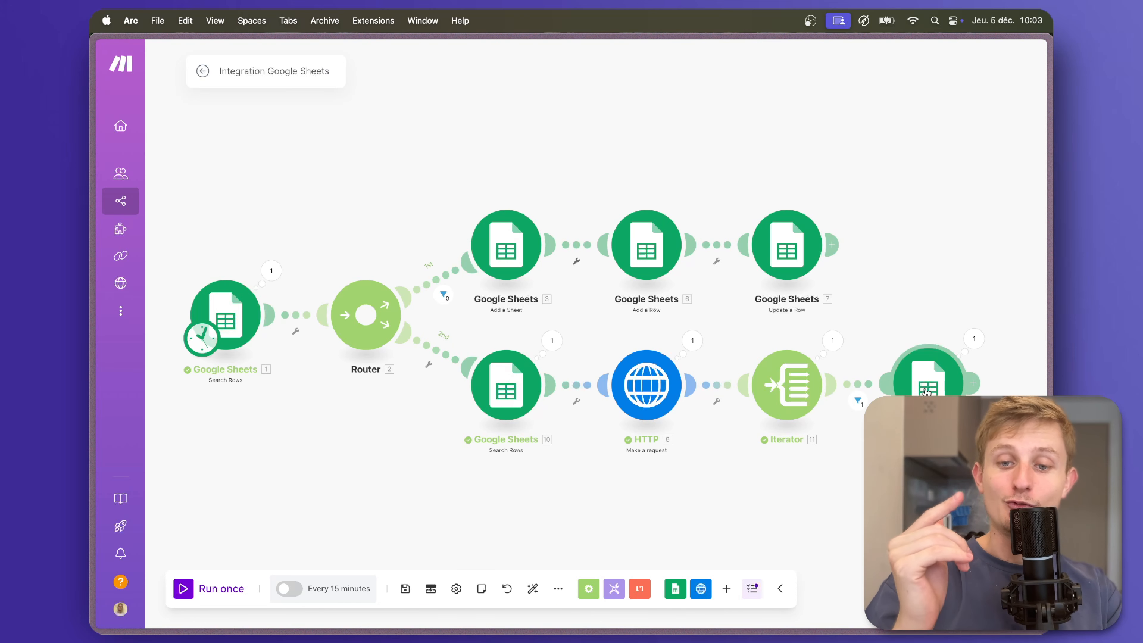
left_click(405, 589)
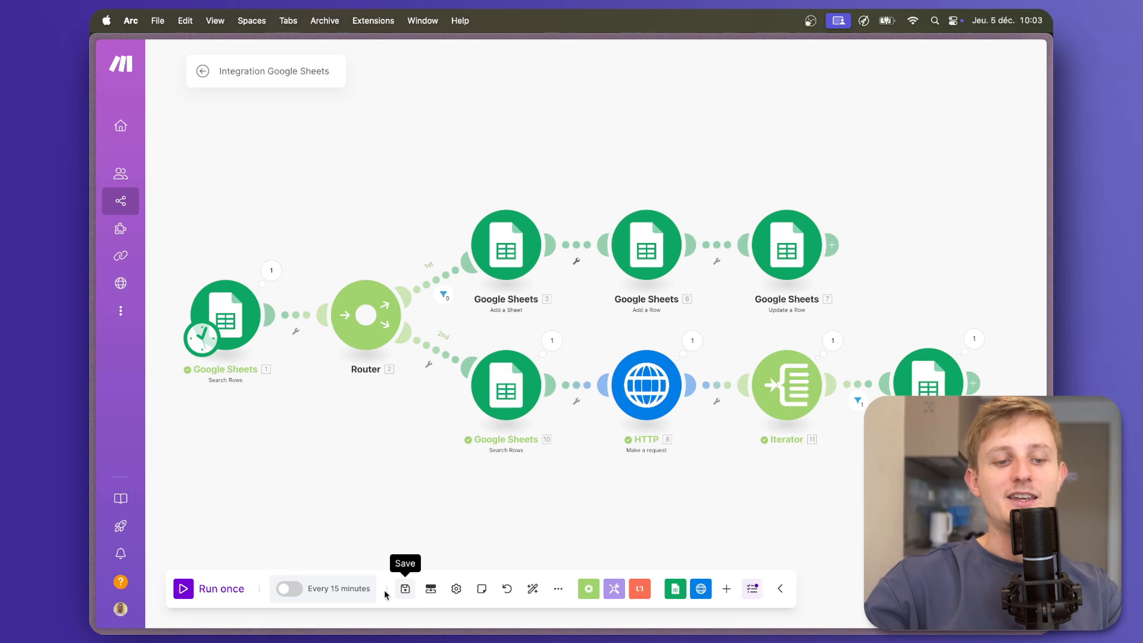
left_click(177, 594)
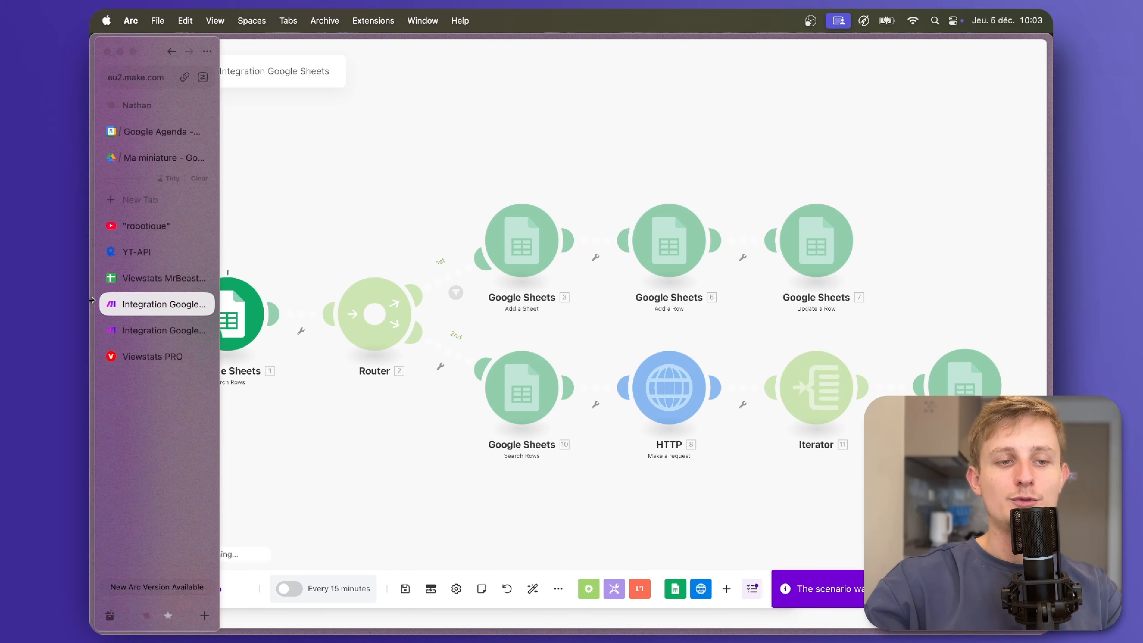
- Check the newly added row in the Vidéos "Pain au lait" sheet of Viewstats MrBeast, and return to the Make scenario
left_click(144, 156)
left_click_drag(183, 180, 556, 181)
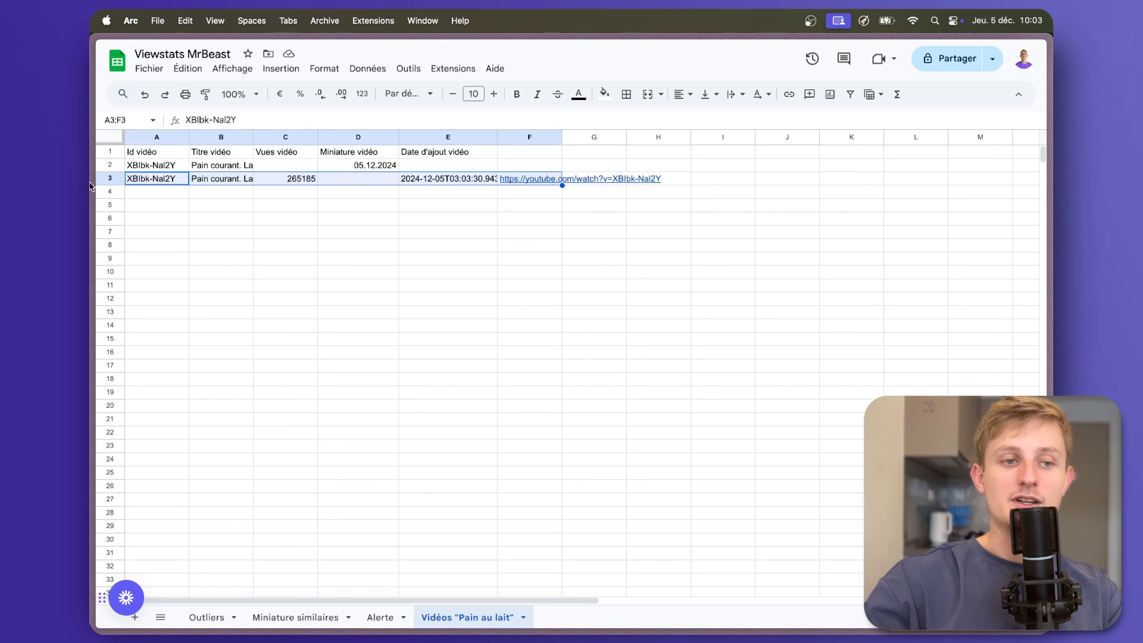
mouse_move(92, 231)
left_click(134, 251)
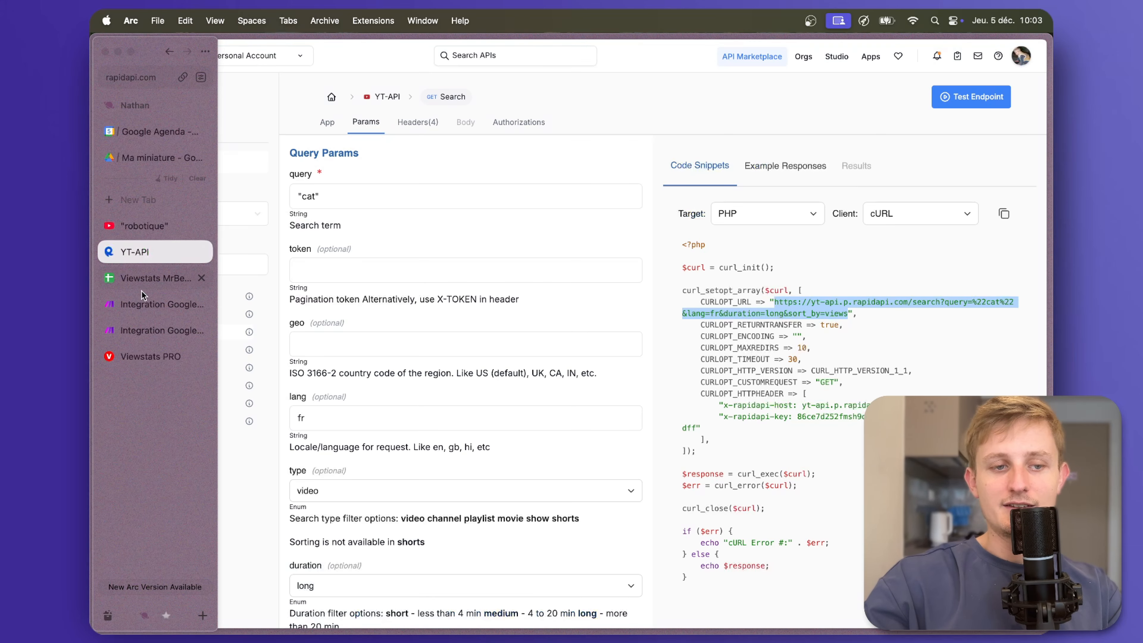
left_click(145, 305)
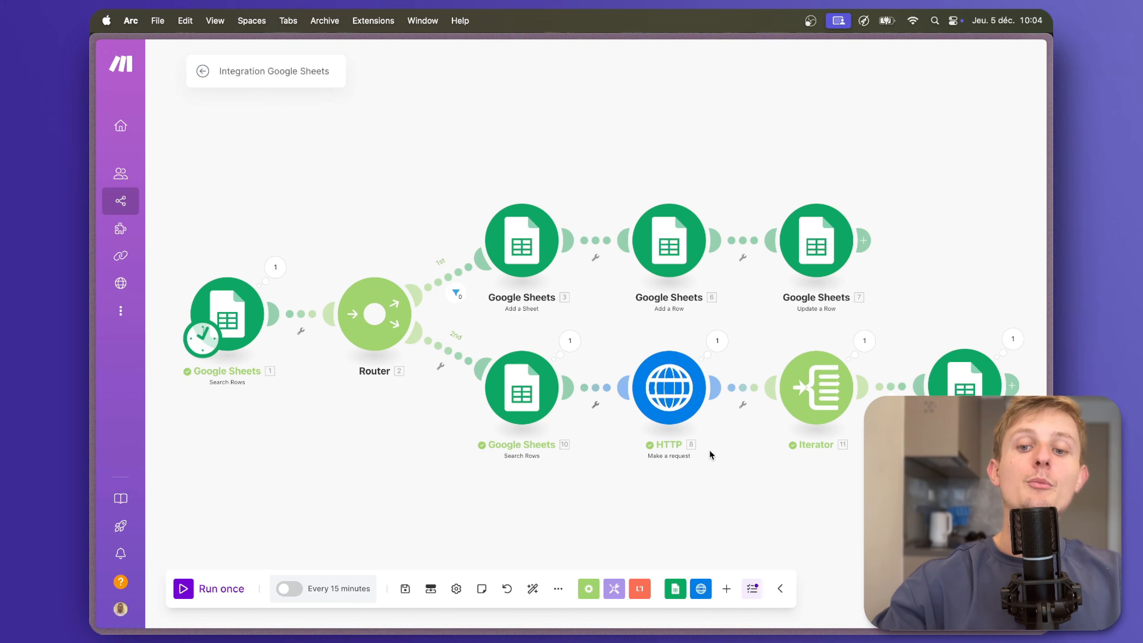
- Insert a Google Sheets Search Rows module between the Iterator and the last Add a Row module
scroll(663, 467, "right", 8)
left_click_drag(680, 406, 774, 405)
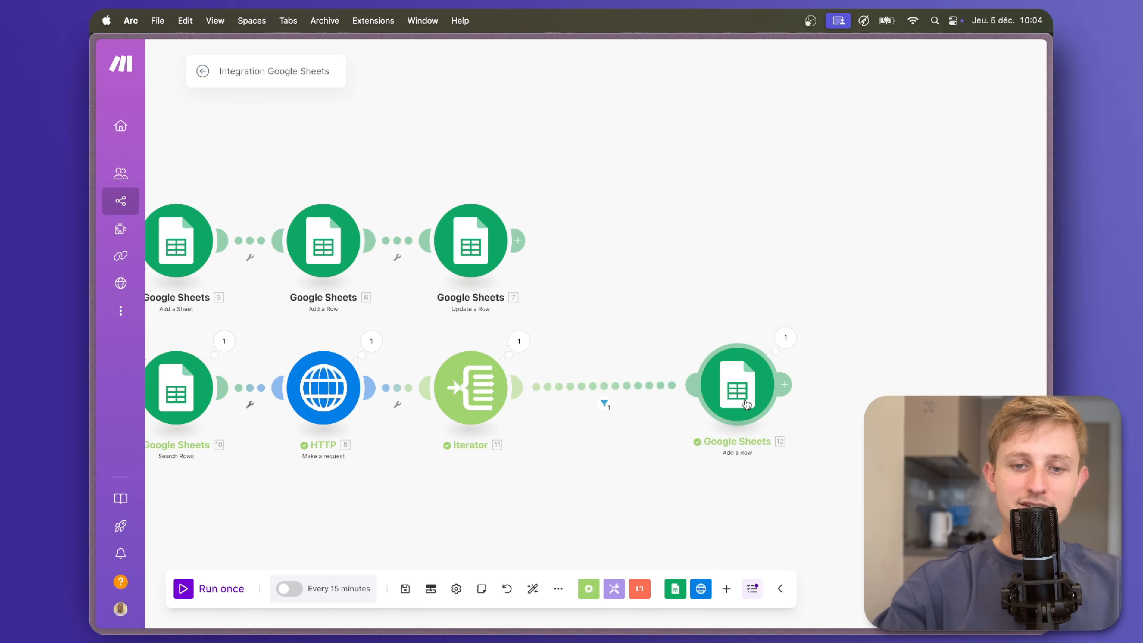
right_click(660, 390)
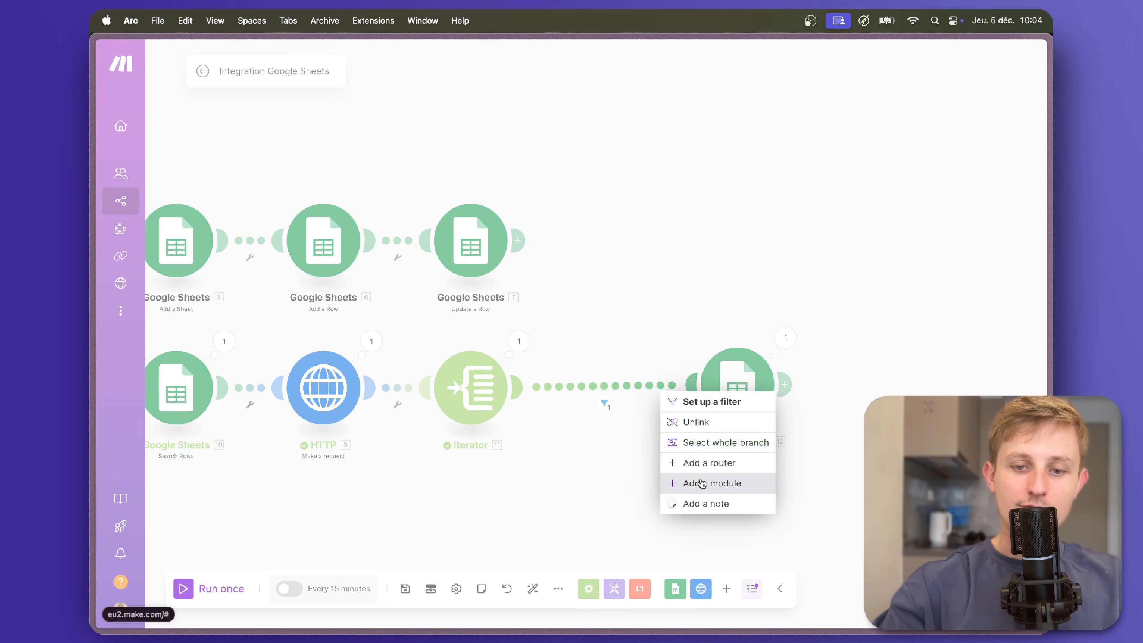
left_click(712, 483)
left_click(801, 383)
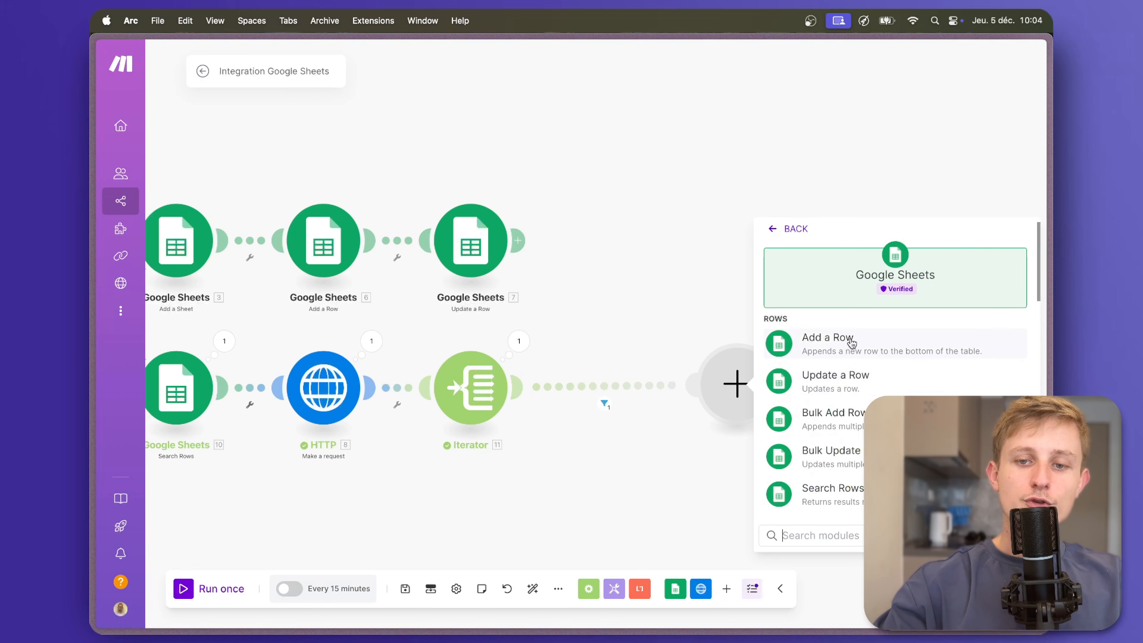
scroll(847, 401, "down", 3)
left_click(844, 425)
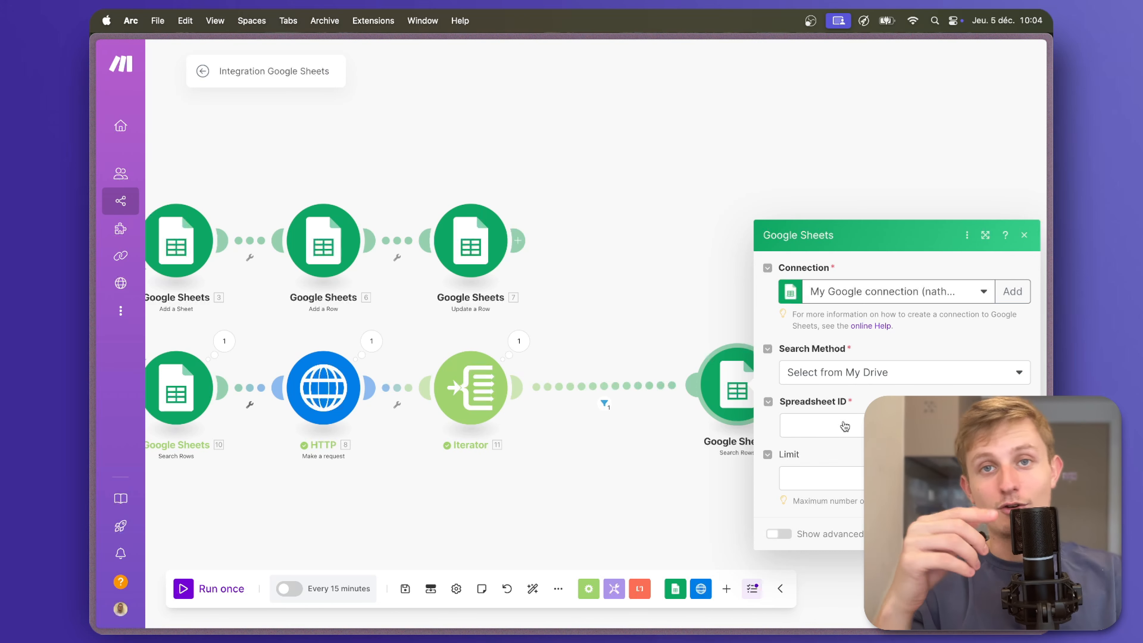
- Set the new Search Rows module's spreadsheet to Viewstats MrBeast and map its sheet name to Id Feuille (D)
left_click(842, 428)
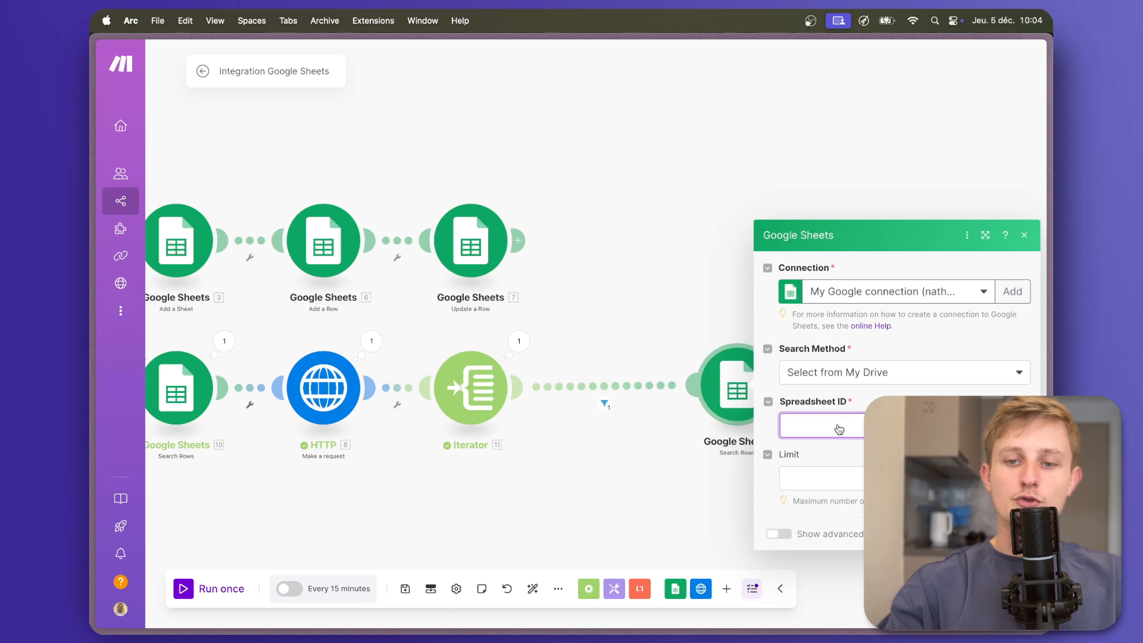
left_click(840, 454)
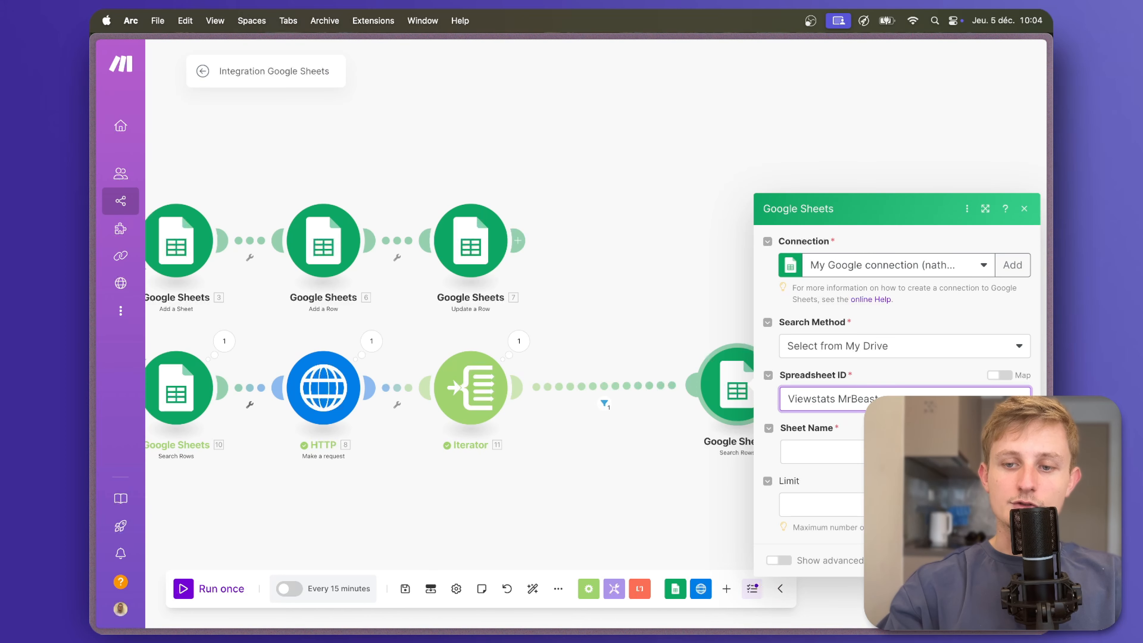
left_click(901, 327)
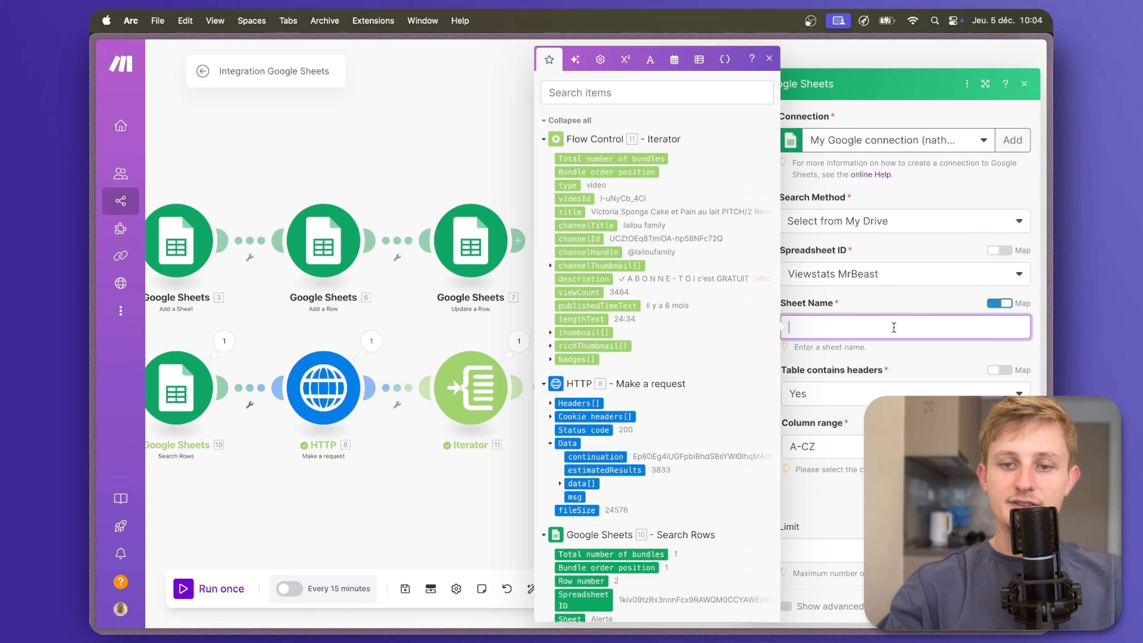
scroll(620, 403, "down", 5)
scroll(620, 407, "down", 1)
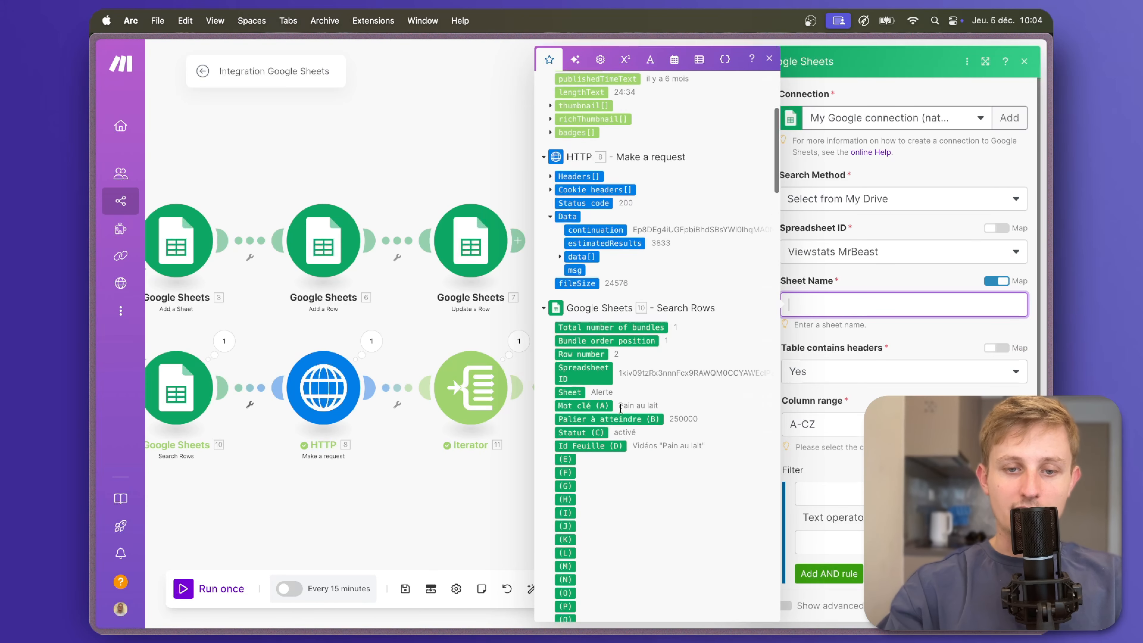
left_click(590, 446)
left_click(847, 442)
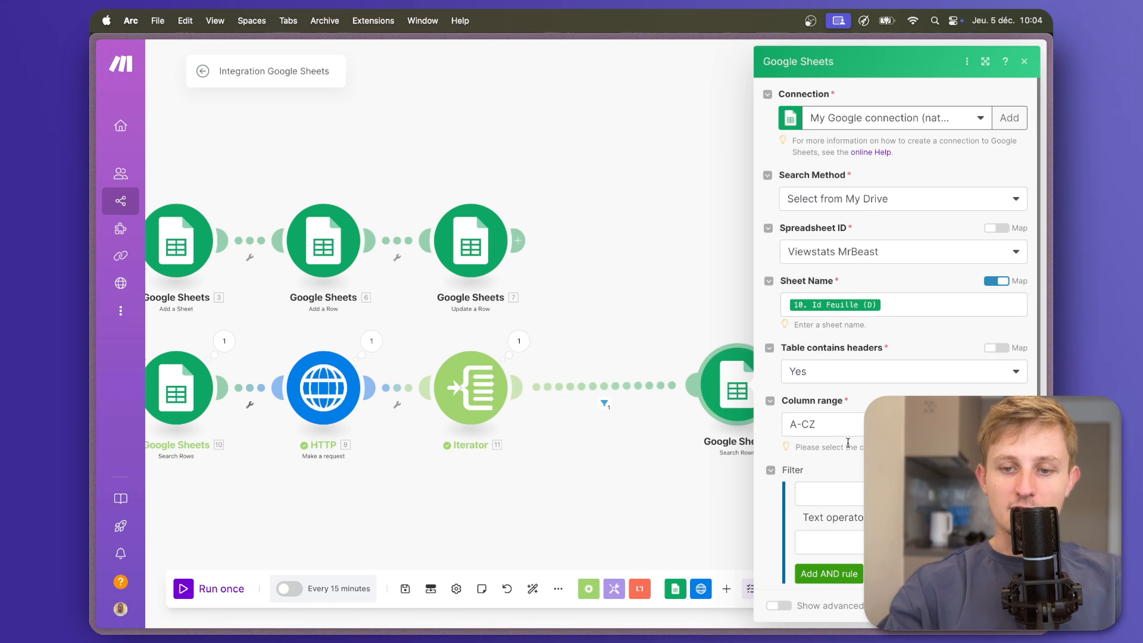
- Filter the new Search Rows module on column A matching the Iterator's videoId and save the module
scroll(849, 446, "down", 3)
left_click(848, 383)
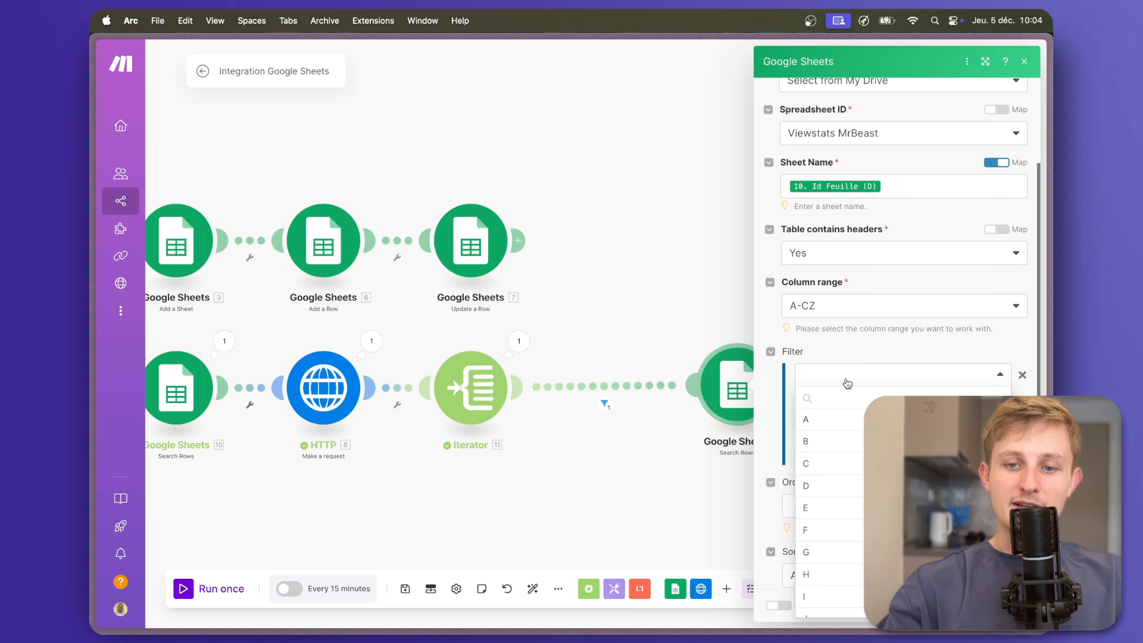
left_click(844, 418)
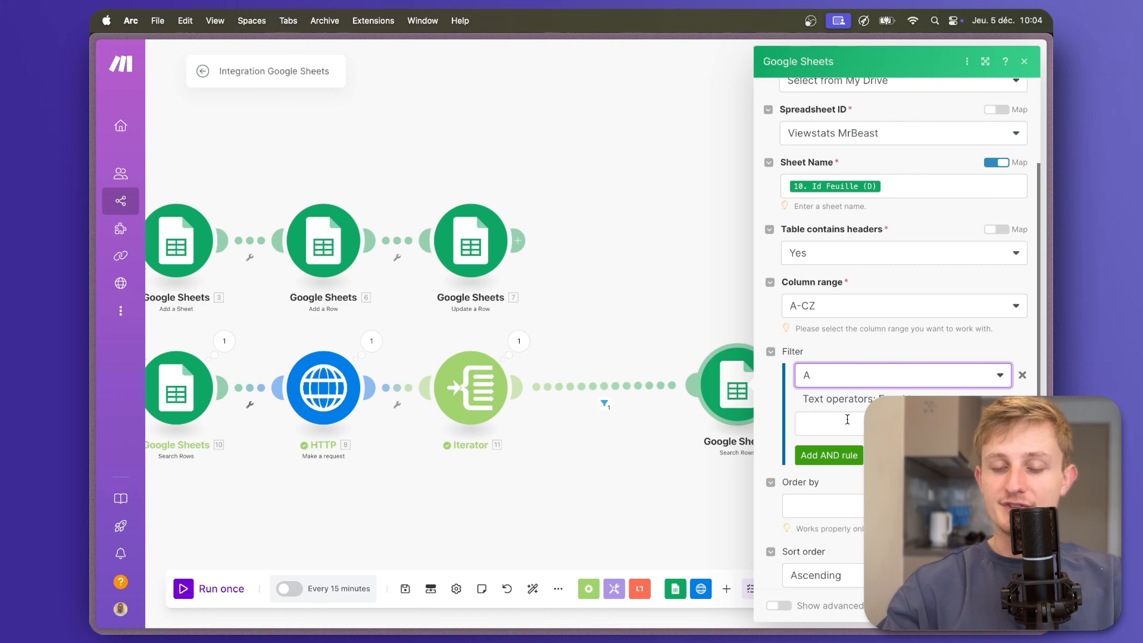
left_click(847, 420)
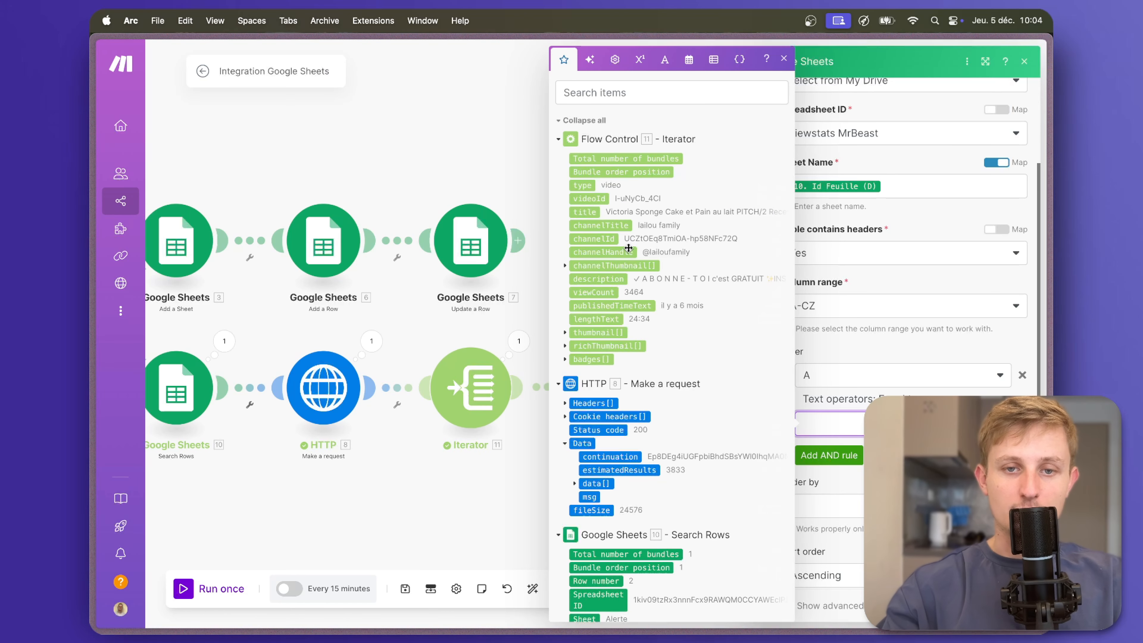
left_click(594, 199)
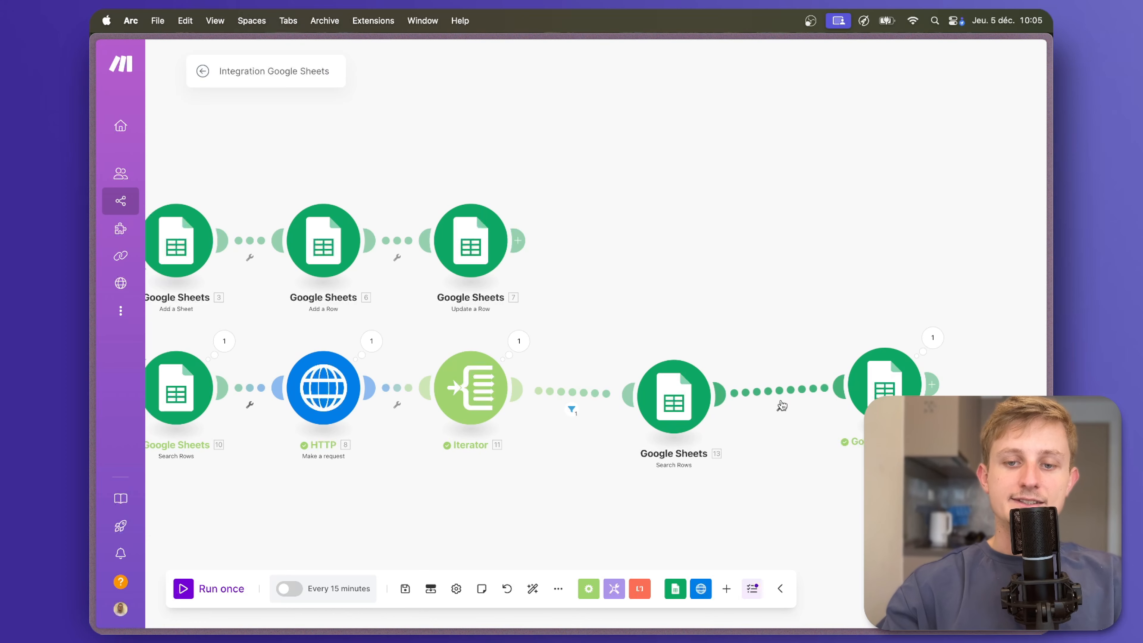
- Set up a filter between the new Search Rows and Add a Row on Total number of bundles with the numeric Equal to operator
left_click(782, 405)
left_click(780, 419)
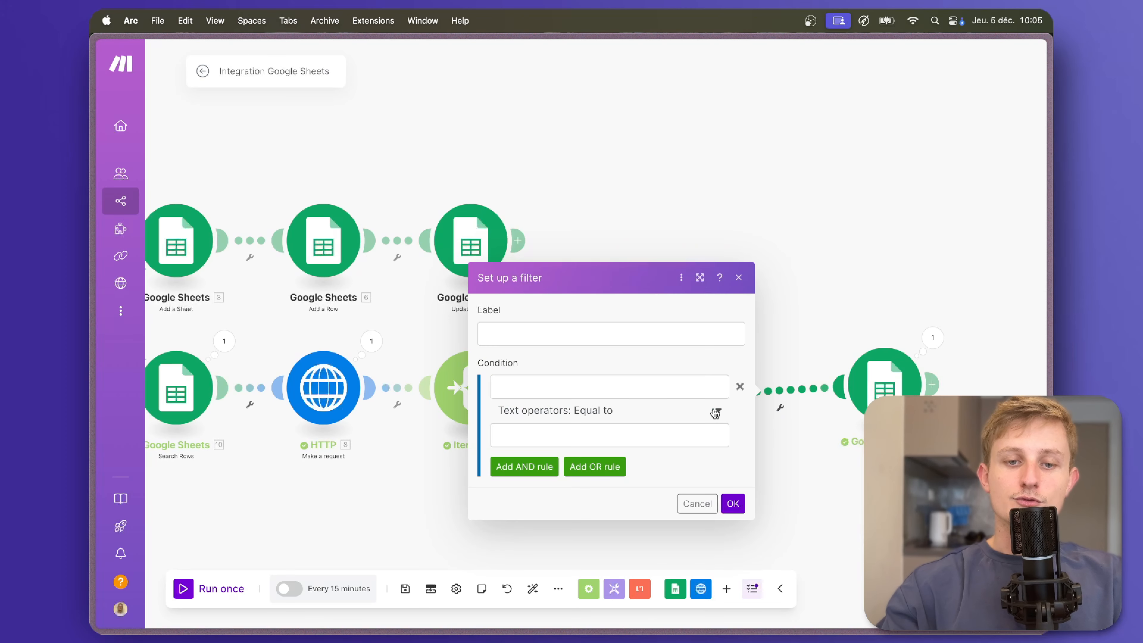
left_click(642, 382)
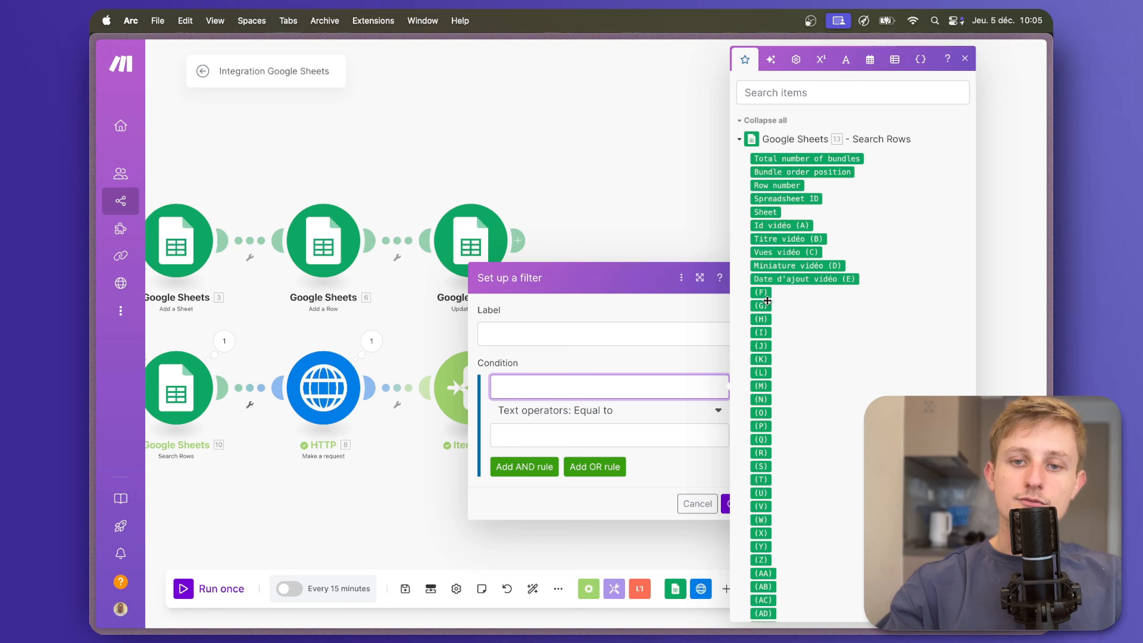
left_click(782, 157)
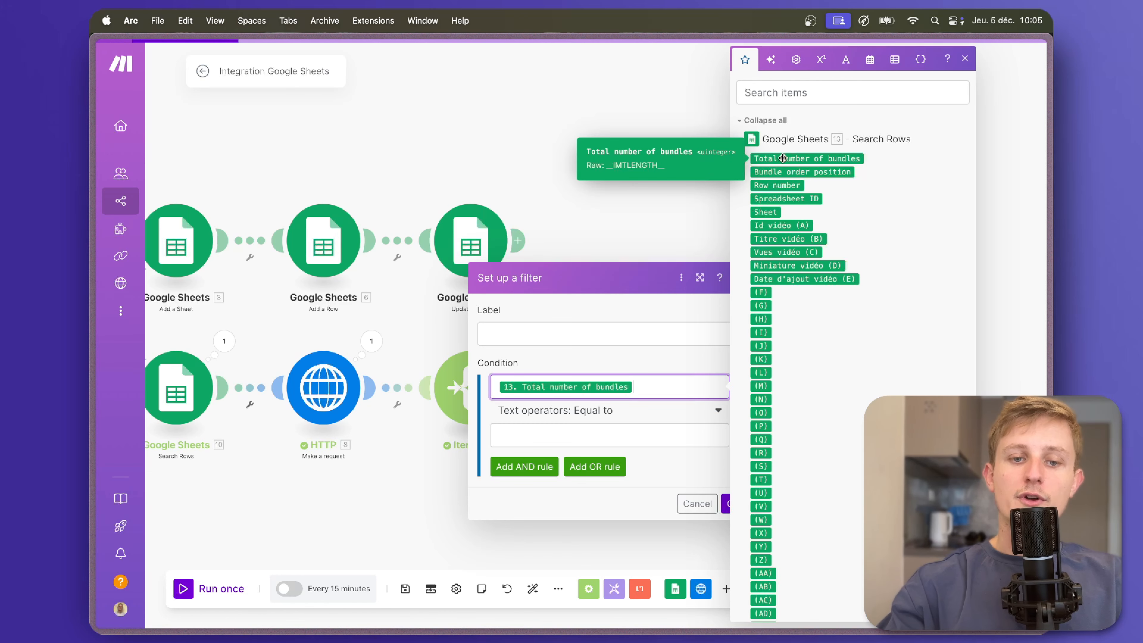
left_click(585, 411)
scroll(627, 534, "down", 2)
scroll(627, 535, "down", 3)
left_click(612, 500)
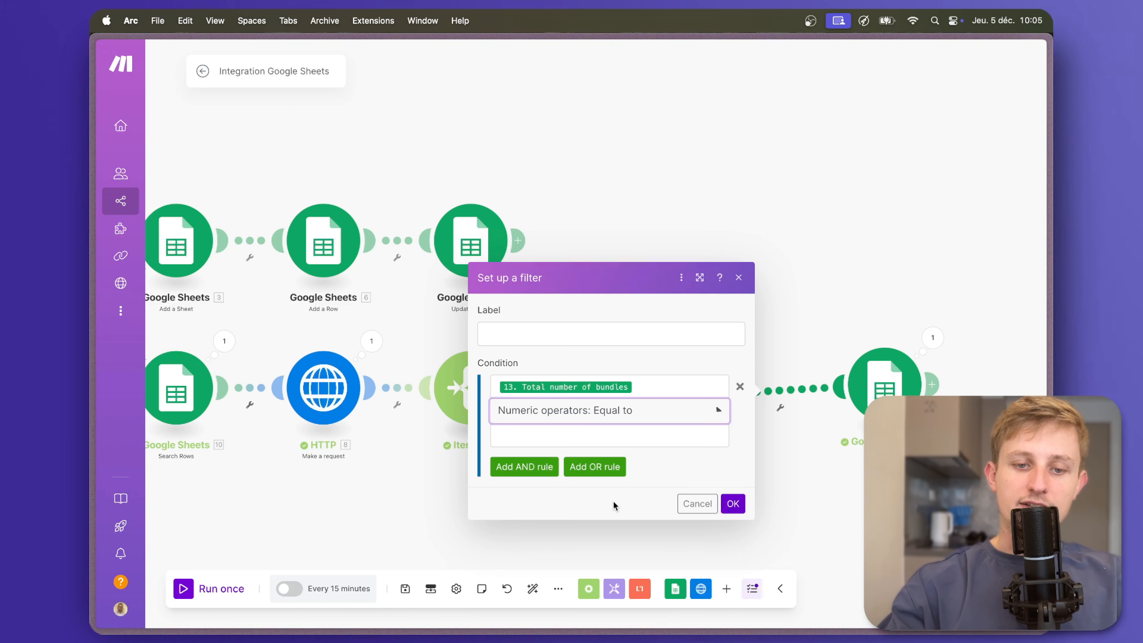
left_click(605, 560)
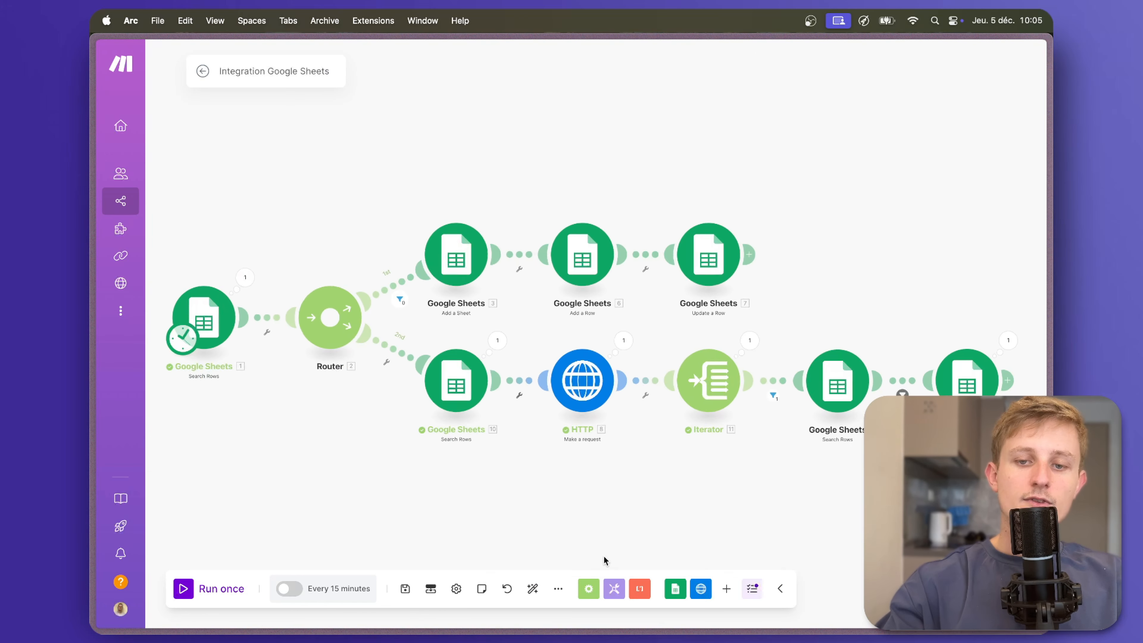
- Run the scenario once, check the Vidéos "Pain au lait" sheet for duplicate rows, and return to the scenario
left_click(183, 589)
left_click(203, 277)
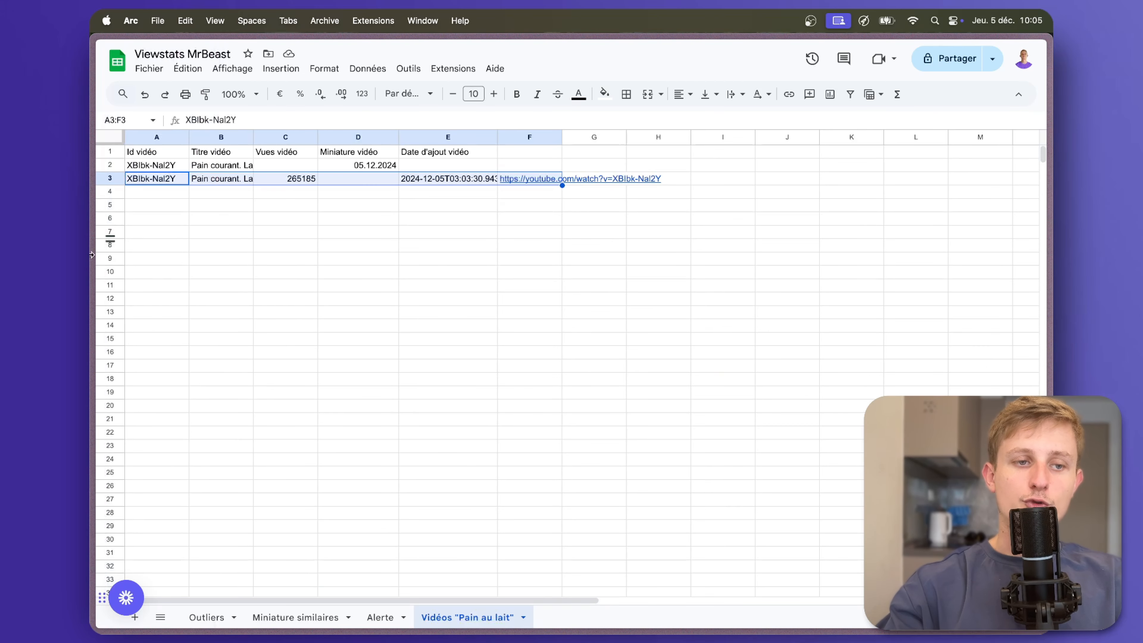
mouse_move(93, 255)
left_click(135, 305)
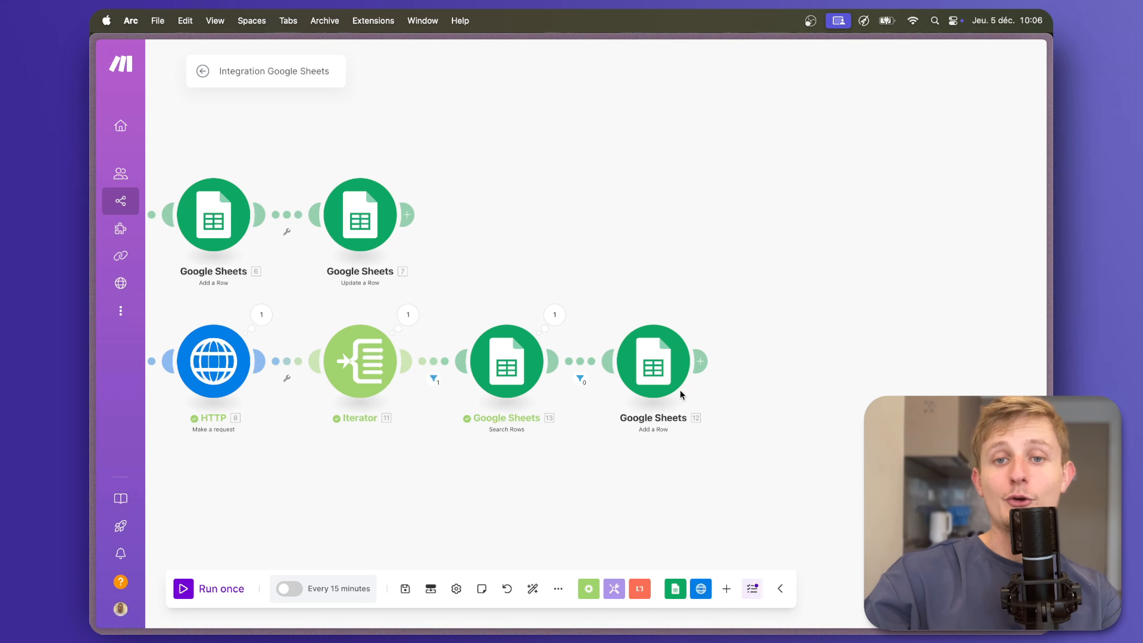
- Add an Apple iOS Send a push notification module after Add a Row and set its title to "Nouvelle alerte !"
left_click(707, 368)
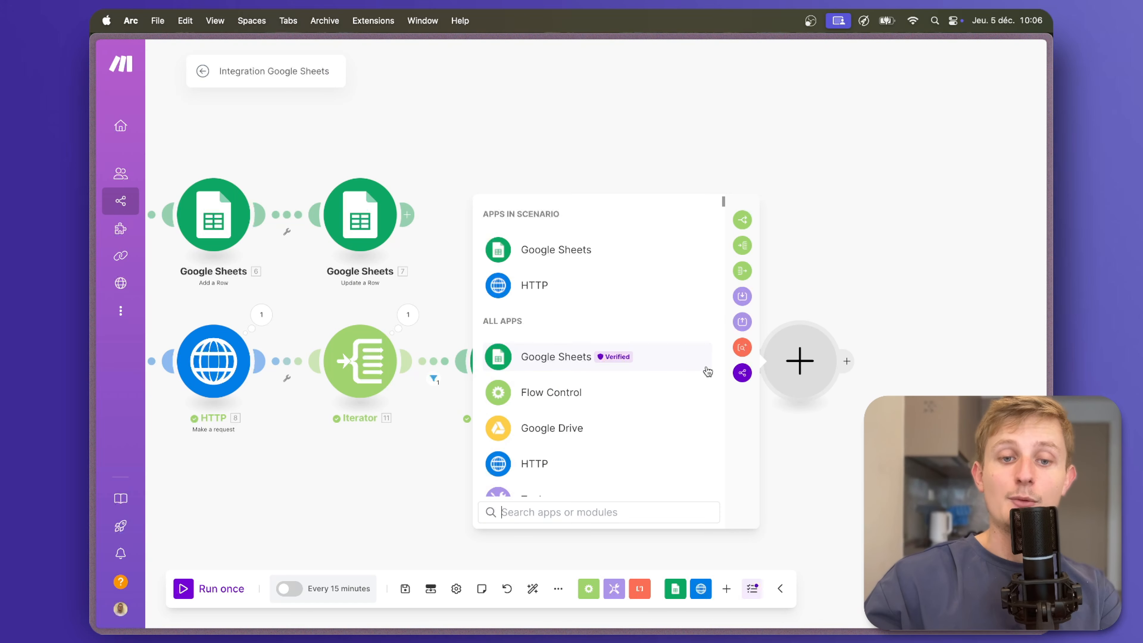
type("a")
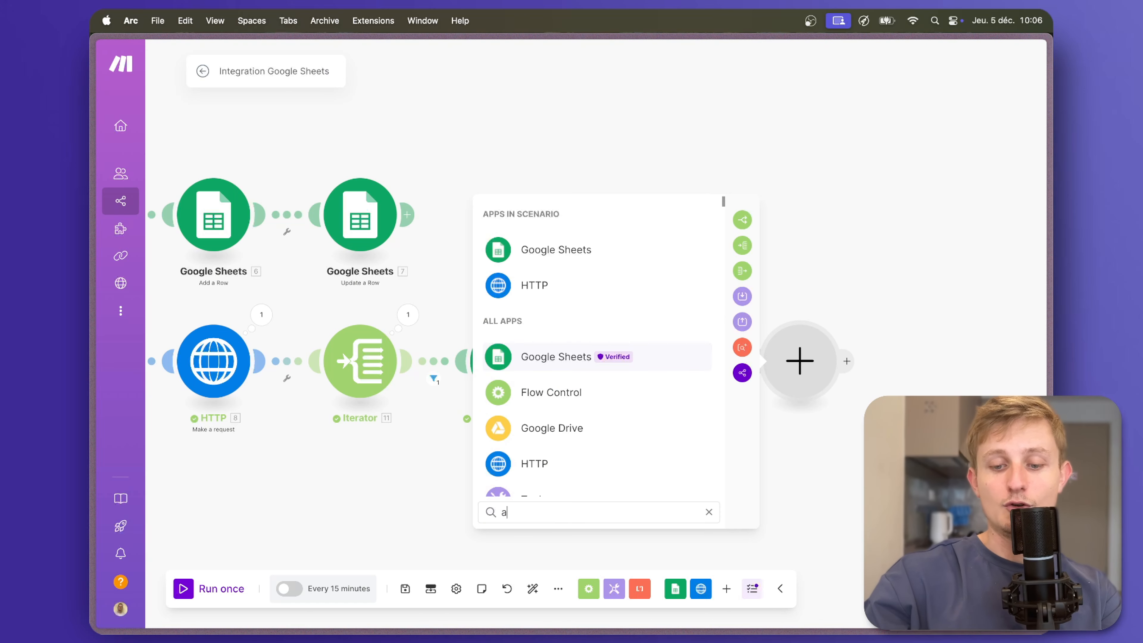
type("pple")
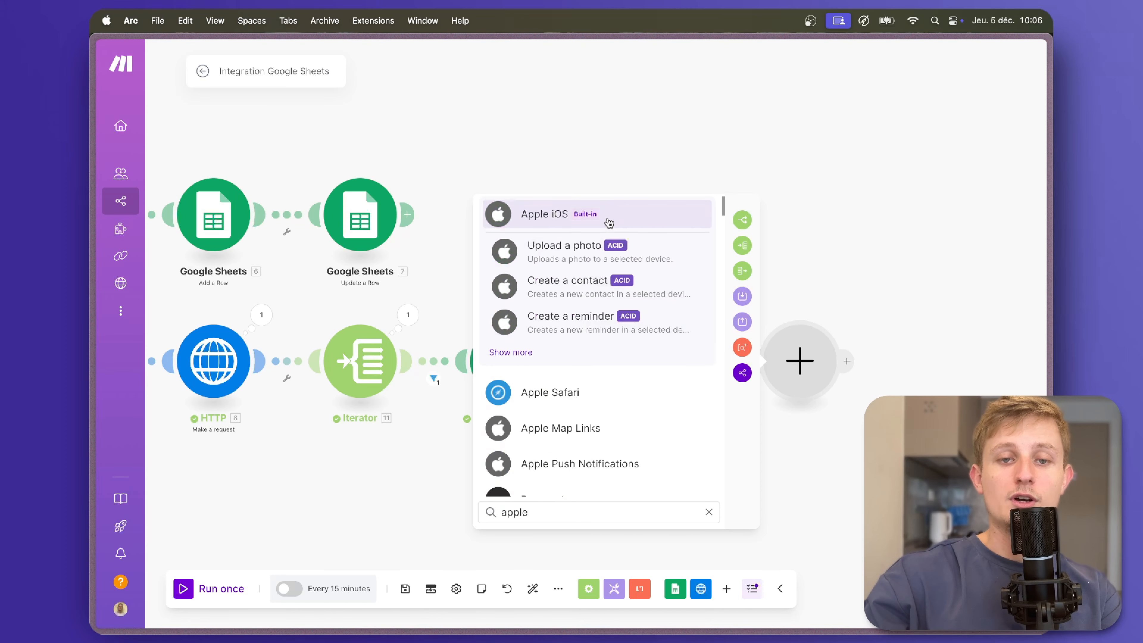
left_click(612, 218)
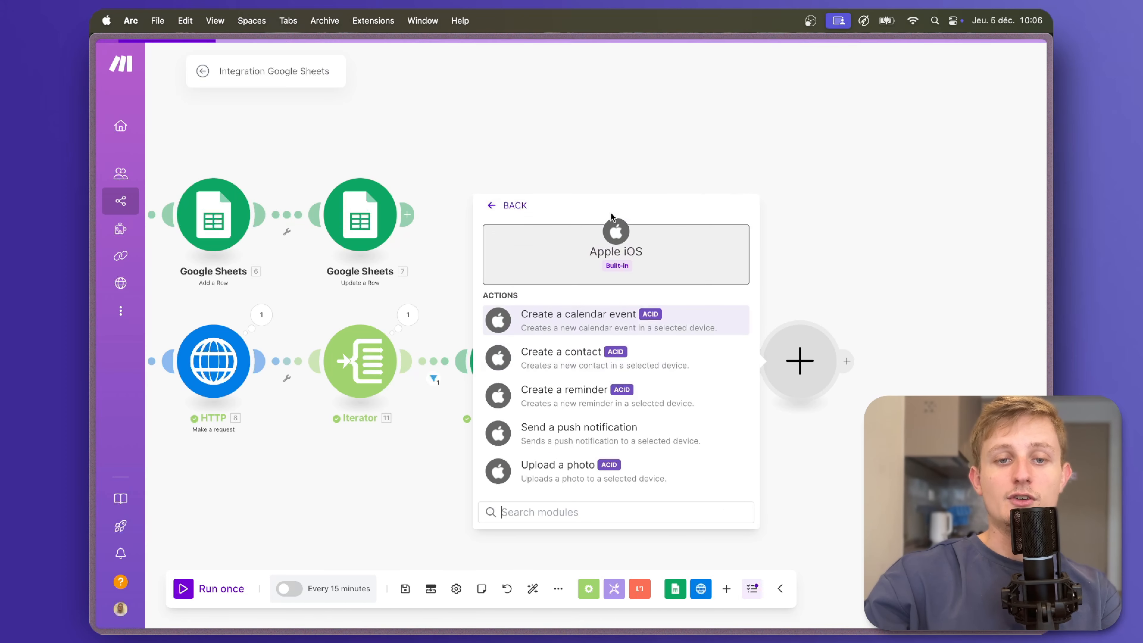
left_click(591, 435)
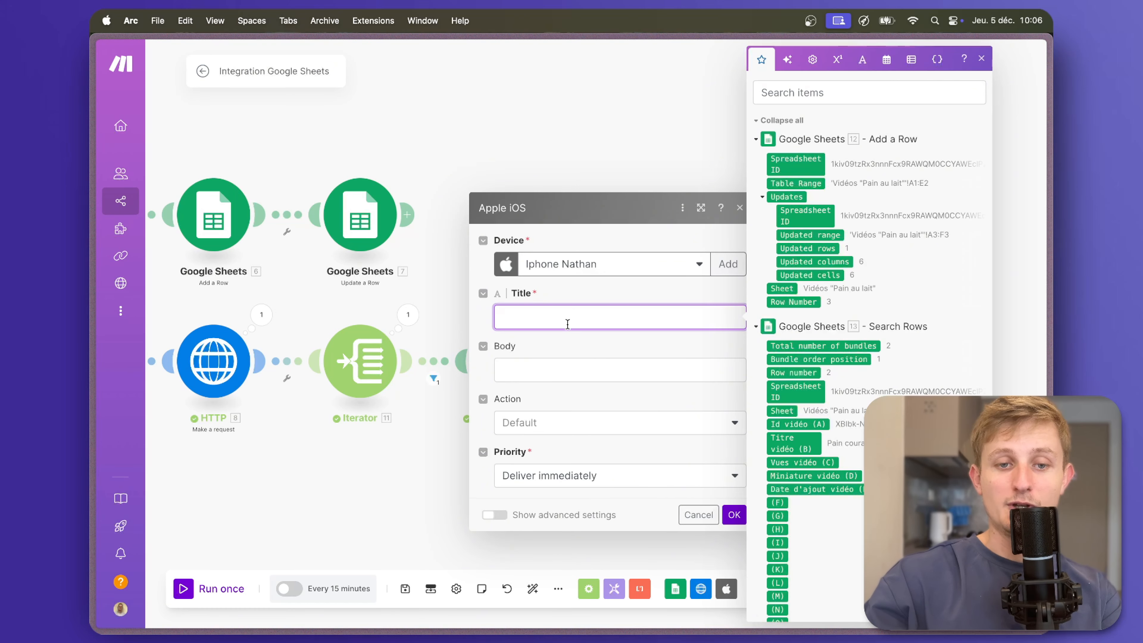
type("Nouvelle alerte !")
key("Tab")
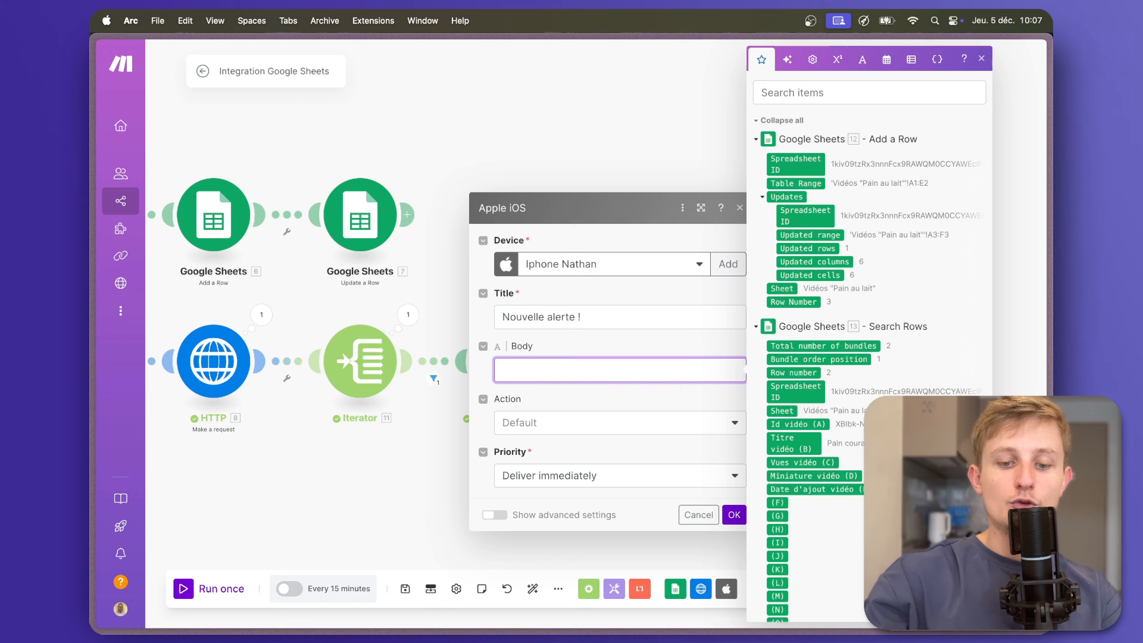
- Write the notification body as Une vidéo "Mot clé (A)" a dépassé les Palier à atteindre (B) vues !, mapping both fields from Search Rows 10
type("Une vidéo \"")
scroll(793, 282, "up", 10)
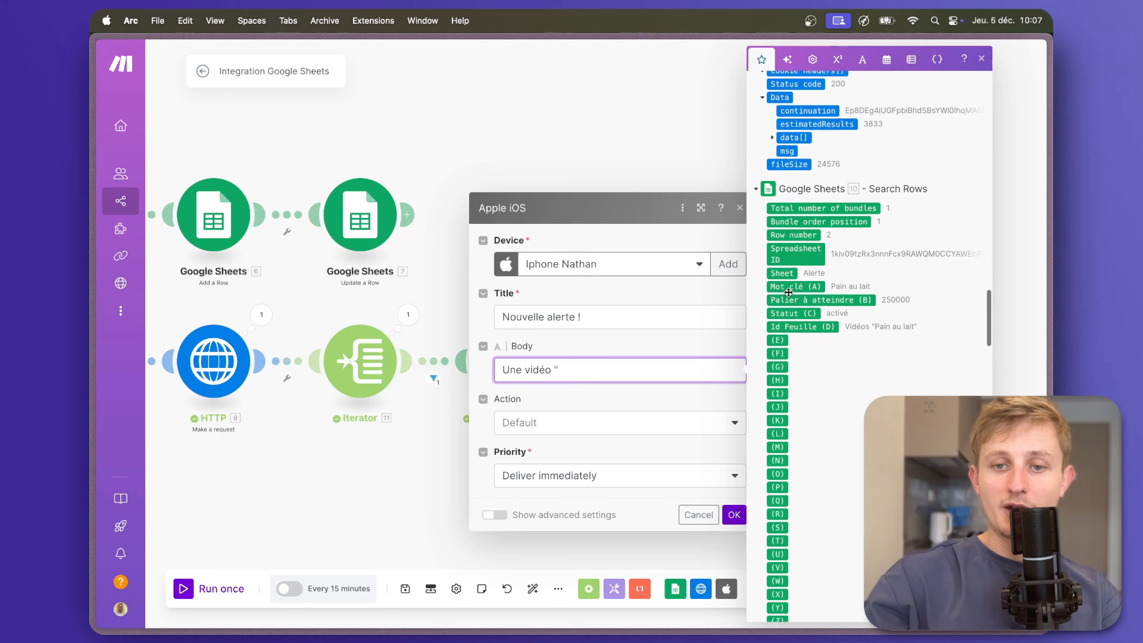
left_click(797, 287)
type("\"")
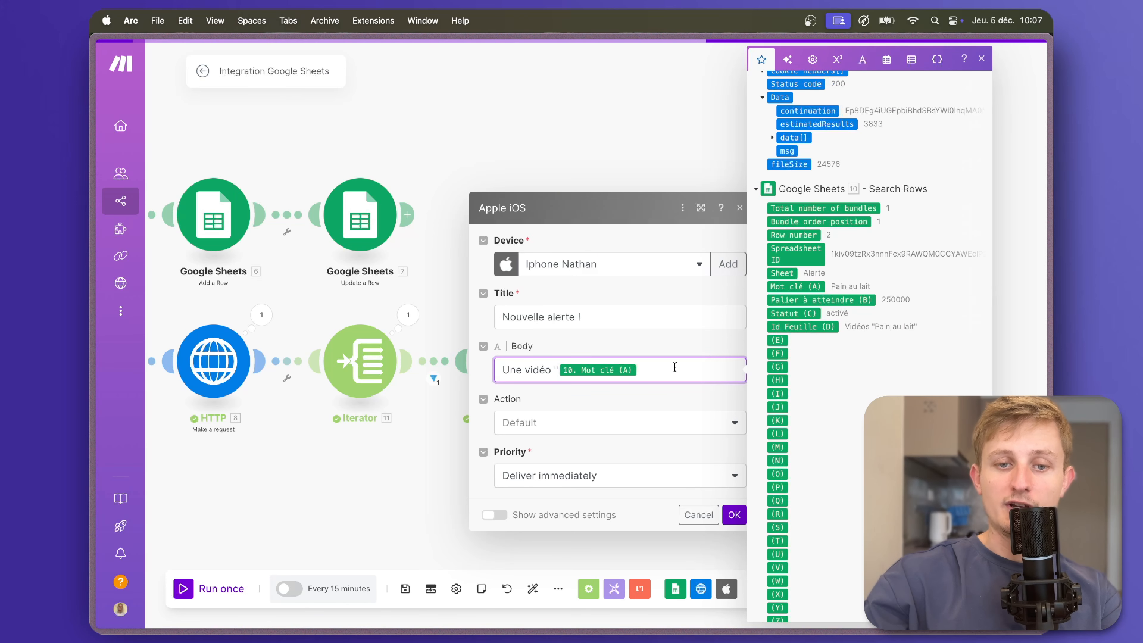
type(" a d")
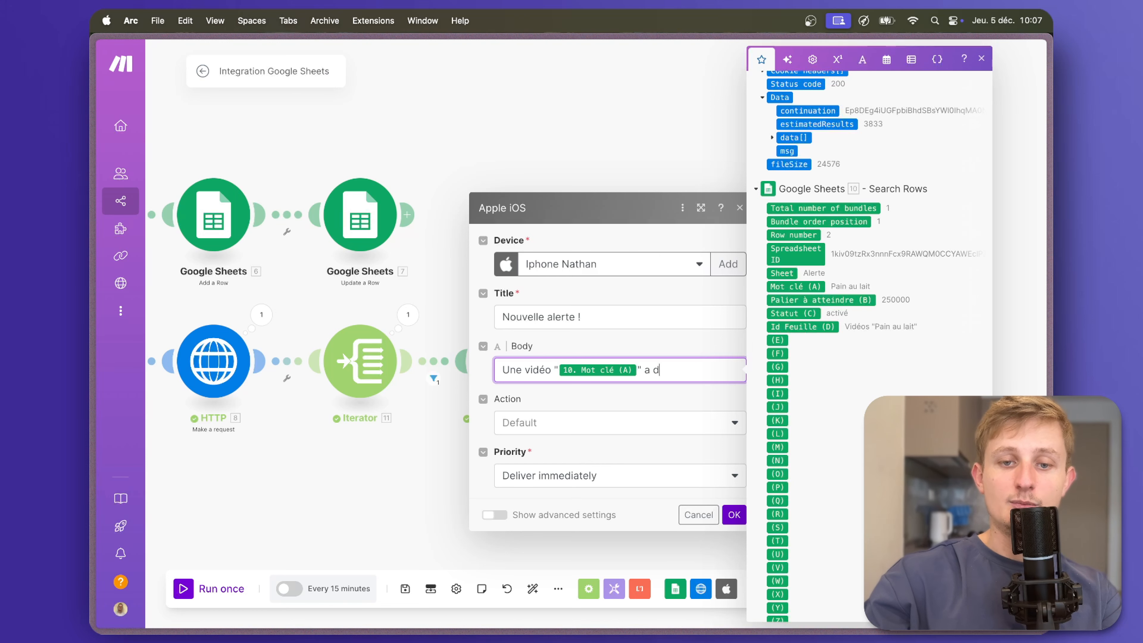
type("épassé les")
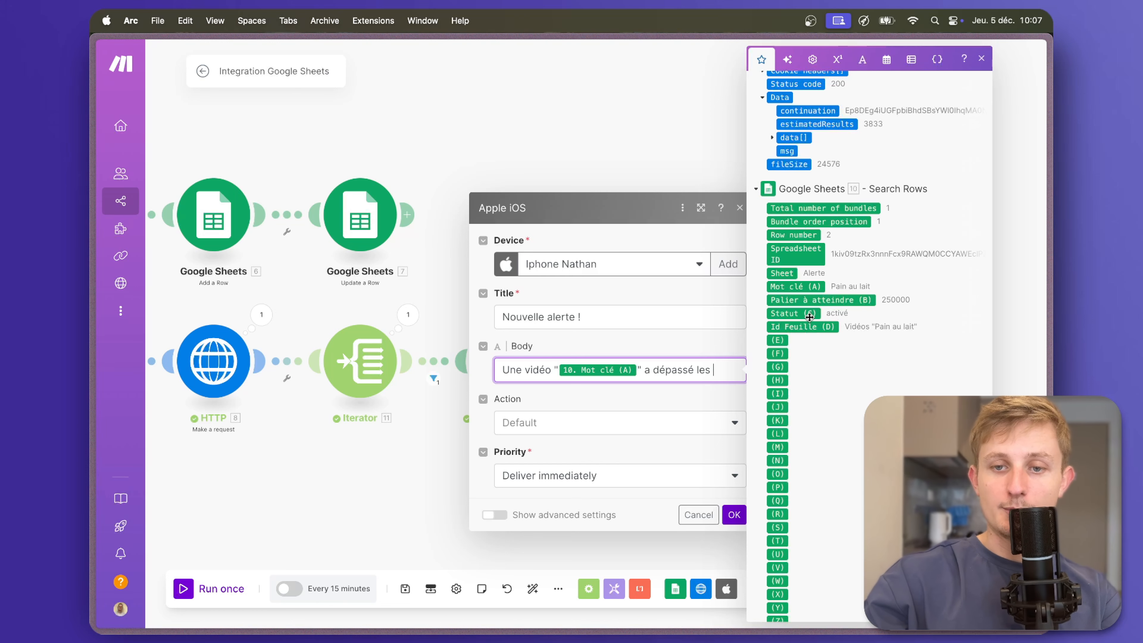
left_click(818, 301)
type("vu")
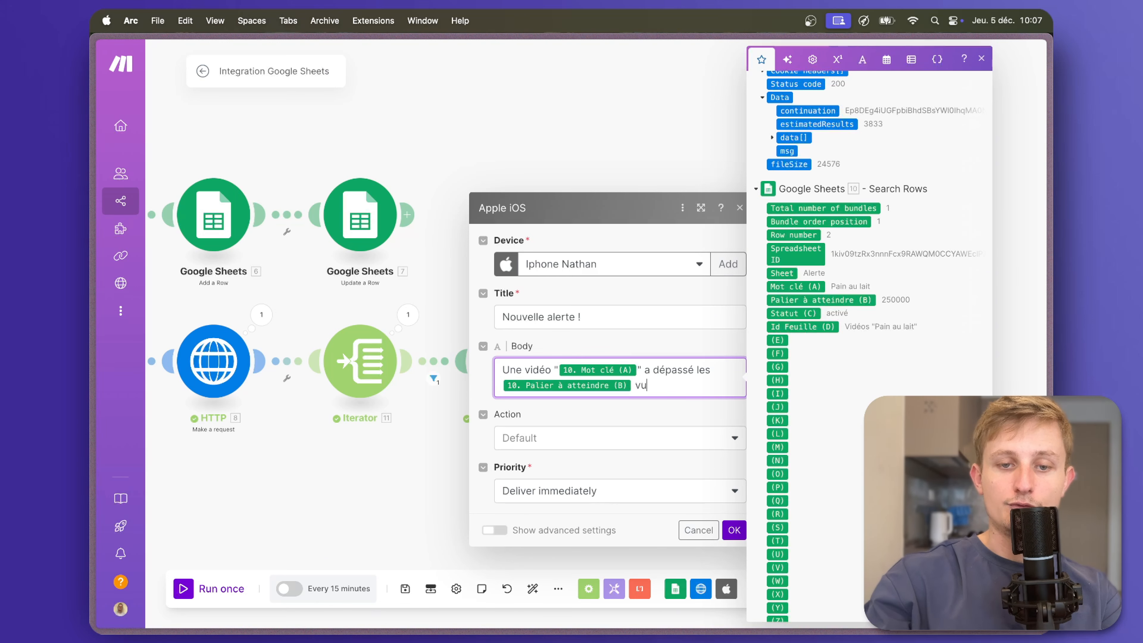
type("es !")
- Set the push notification's action to Open browser and save the module
left_click(650, 444)
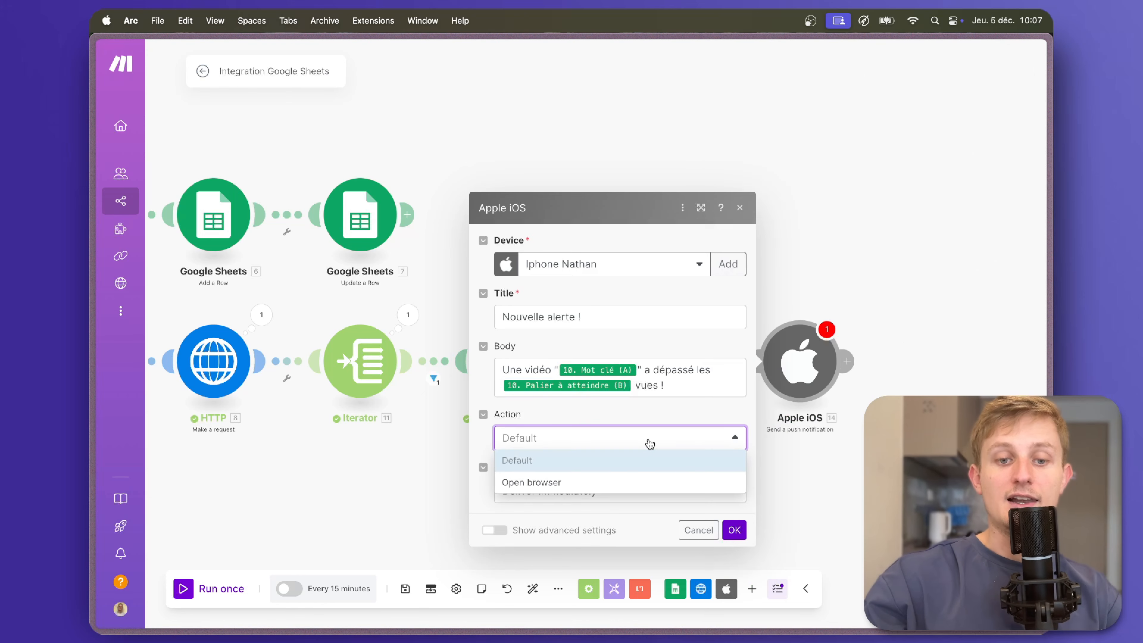
left_click(618, 482)
left_click(617, 452)
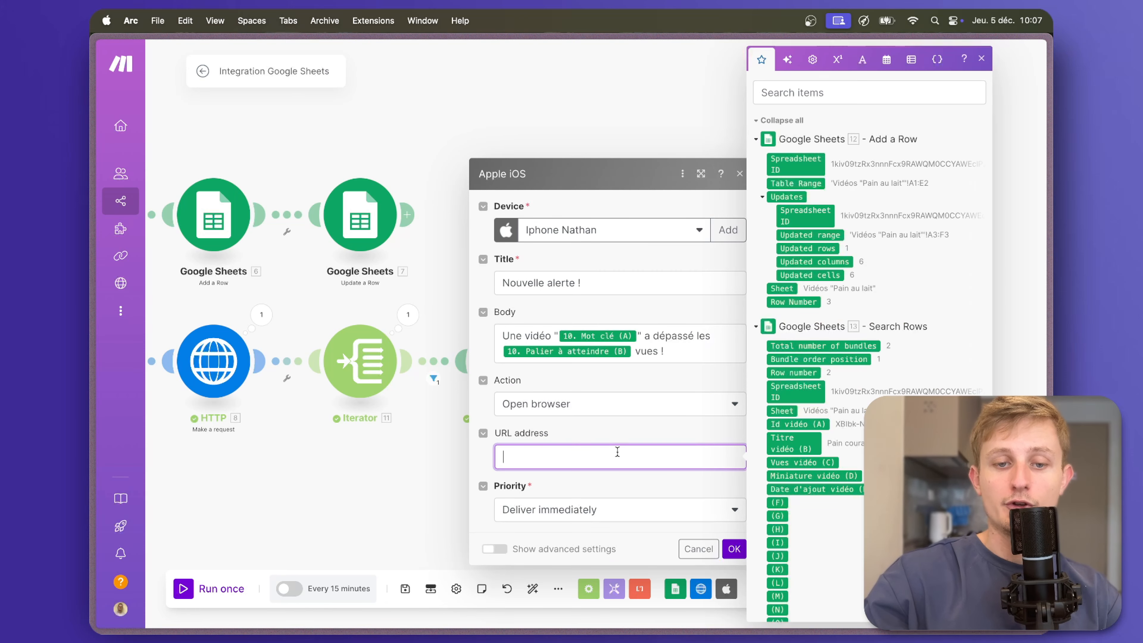
left_click(735, 548)
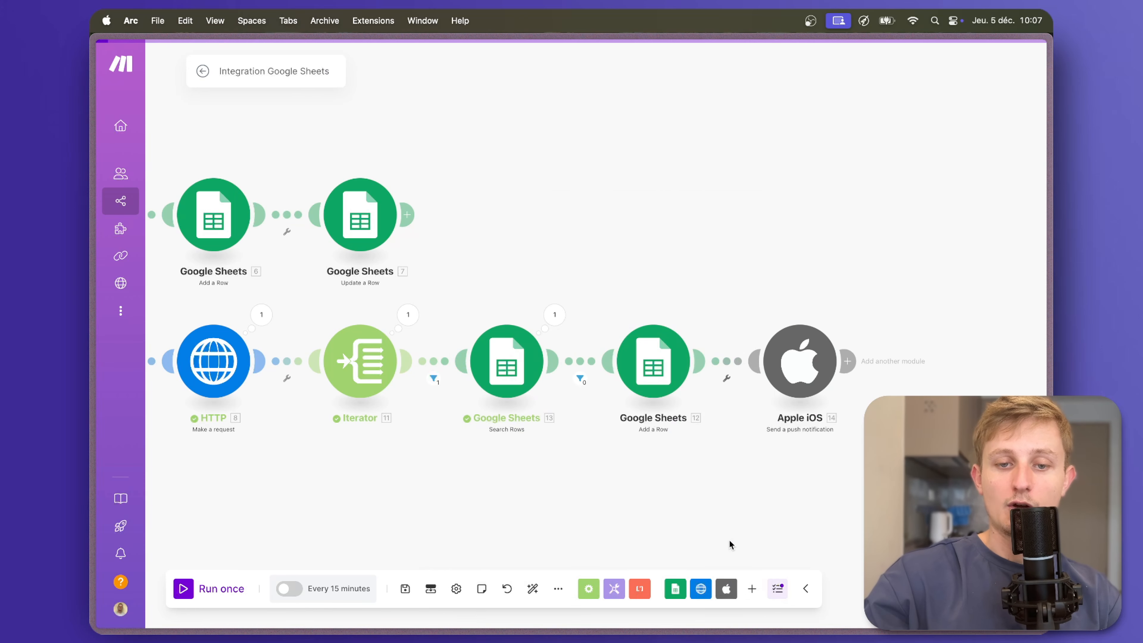
left_click(641, 376)
scroll(732, 398, "down", 8)
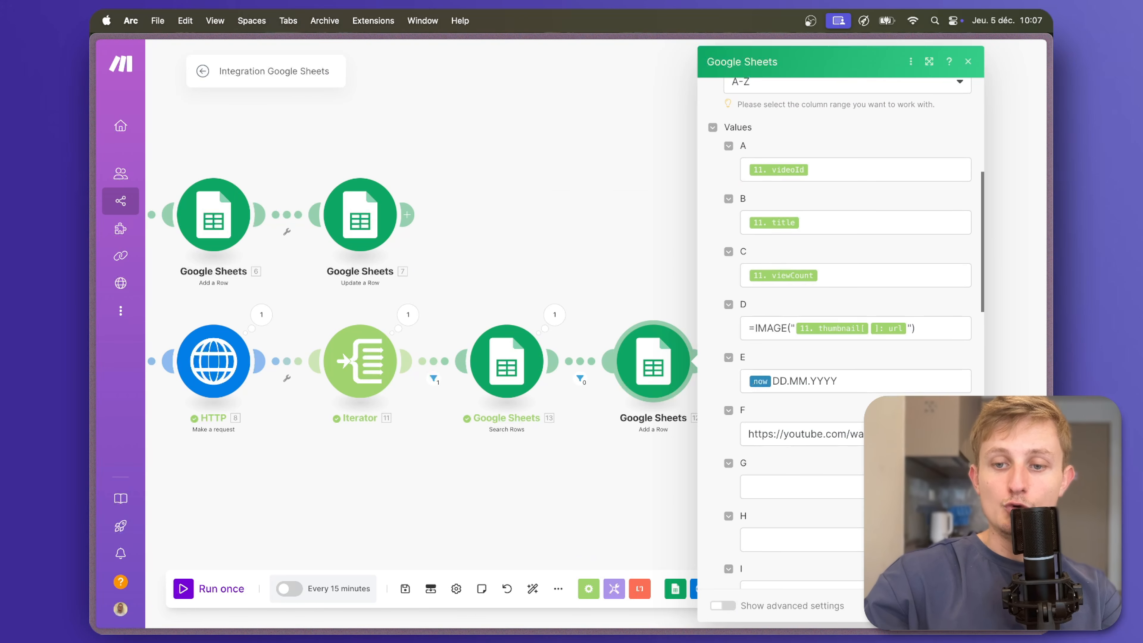
left_click_drag(895, 434, 804, 430)
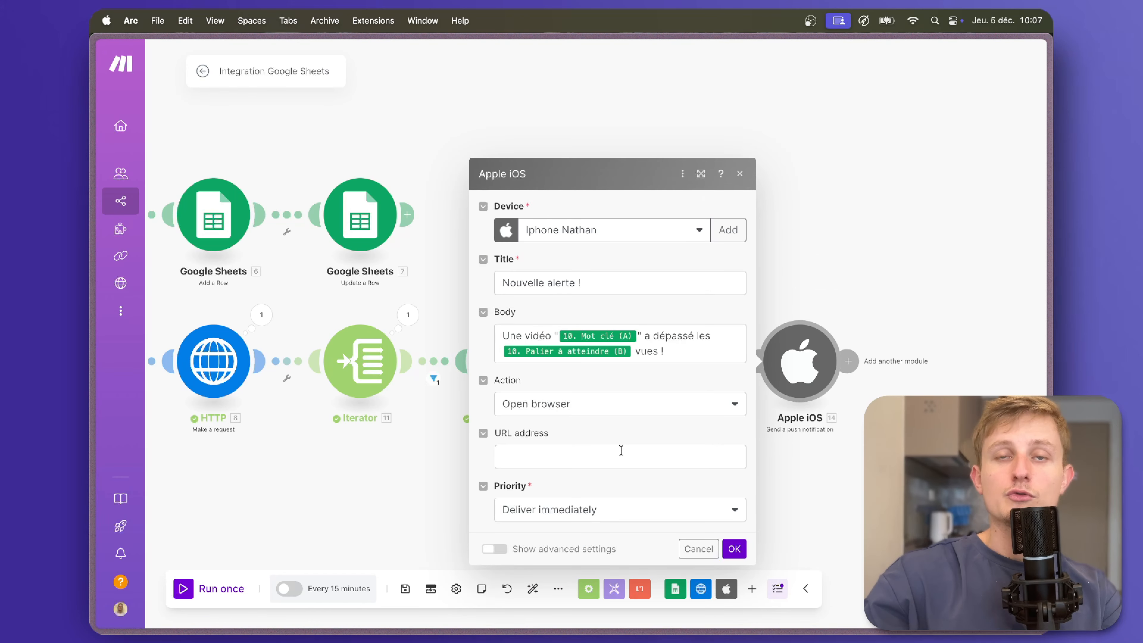
left_click(621, 455)
type("https://youtube.com/watch?v=11. videoId")
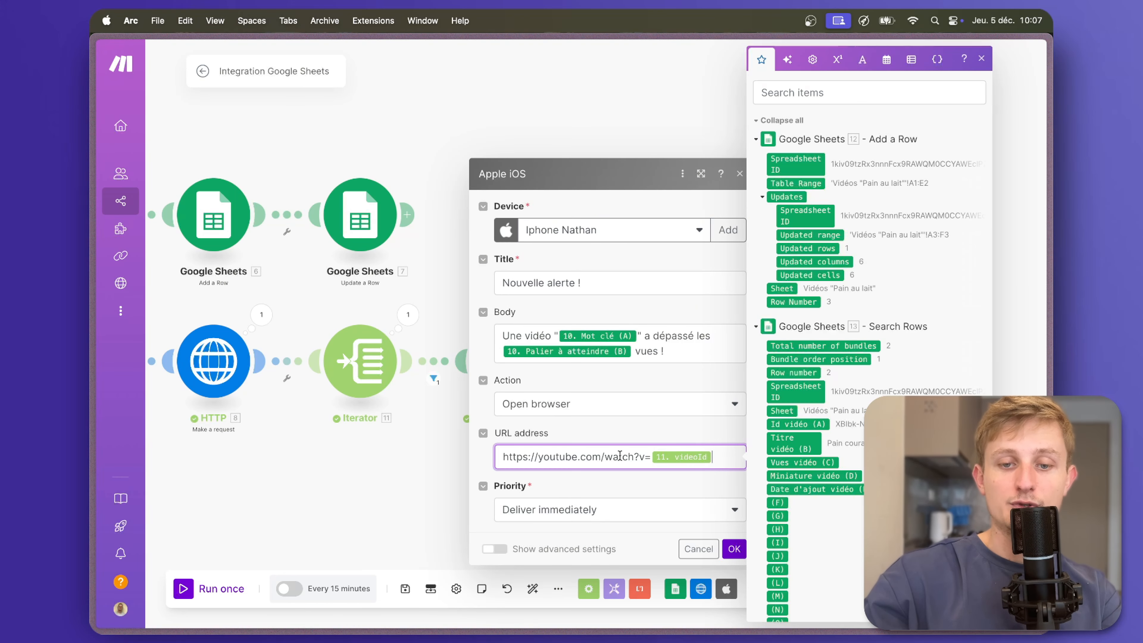
left_click(667, 482)
left_click(736, 548)
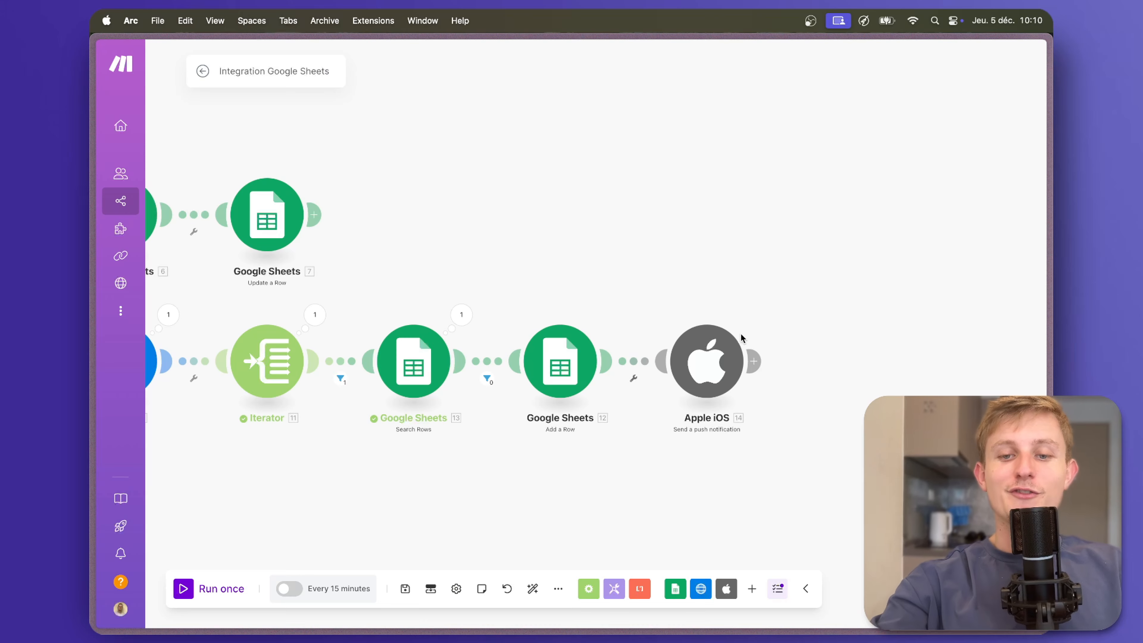
- Search for android as a module after Apple iOS, examine the Android app's available actions, and leave without adding one
left_click(754, 361)
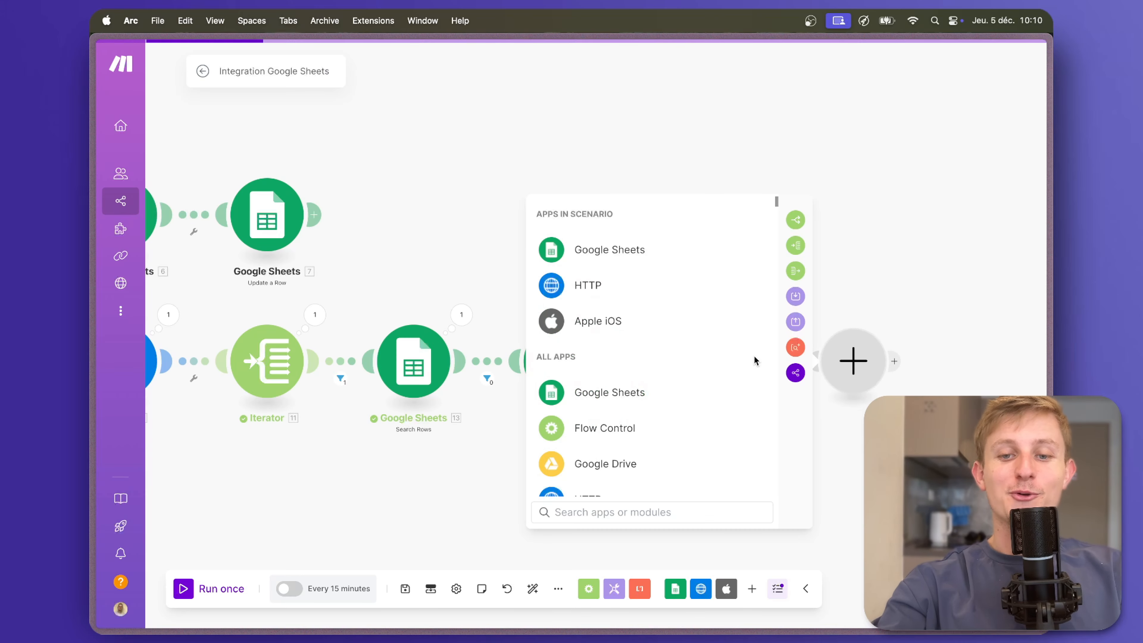
type("android")
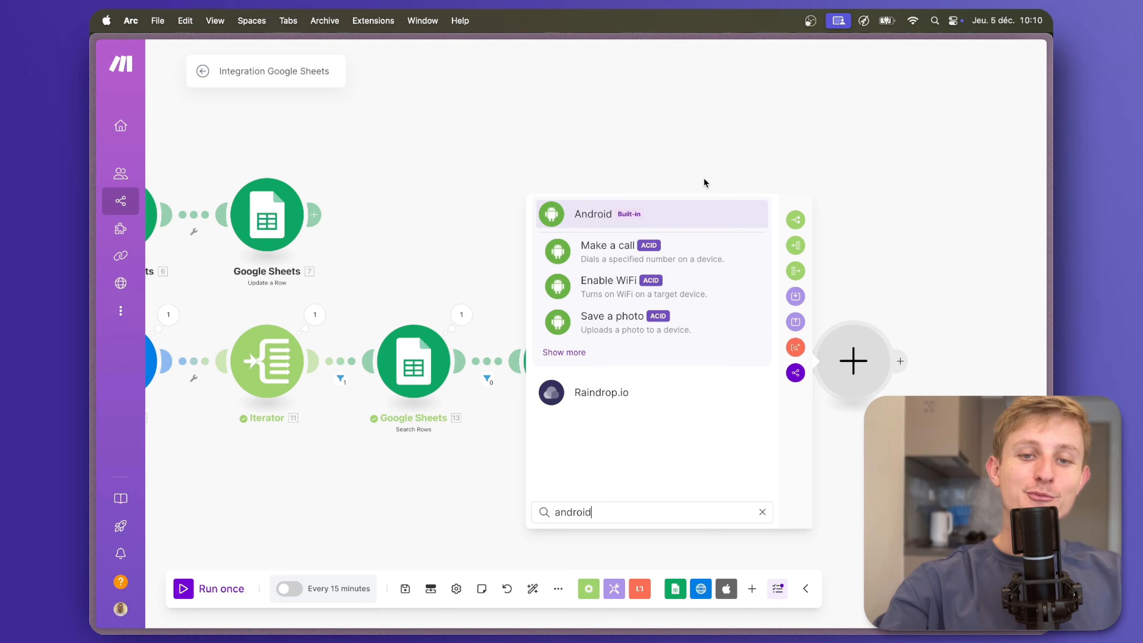
left_click(697, 215)
scroll(691, 426, "down", 5)
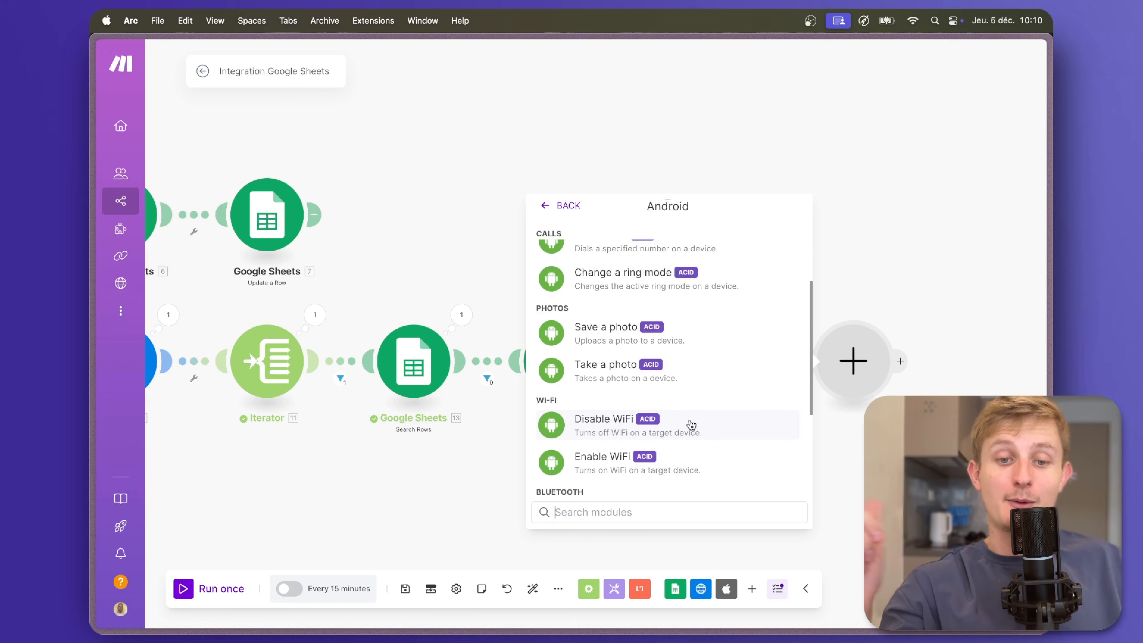
scroll(691, 426, "down", 5)
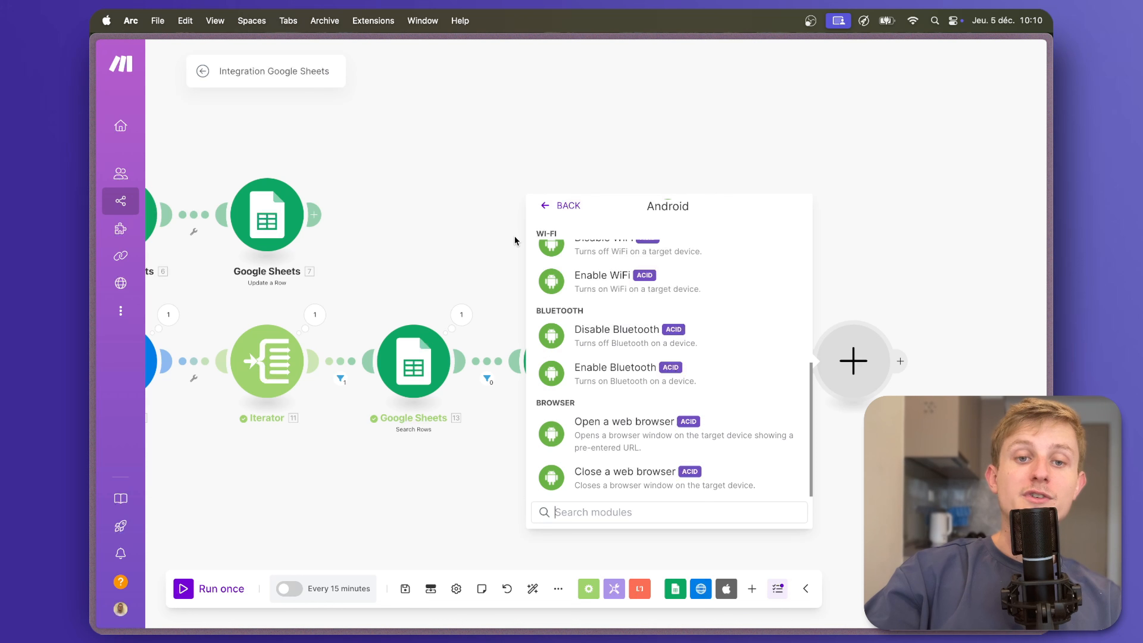
left_click(546, 206)
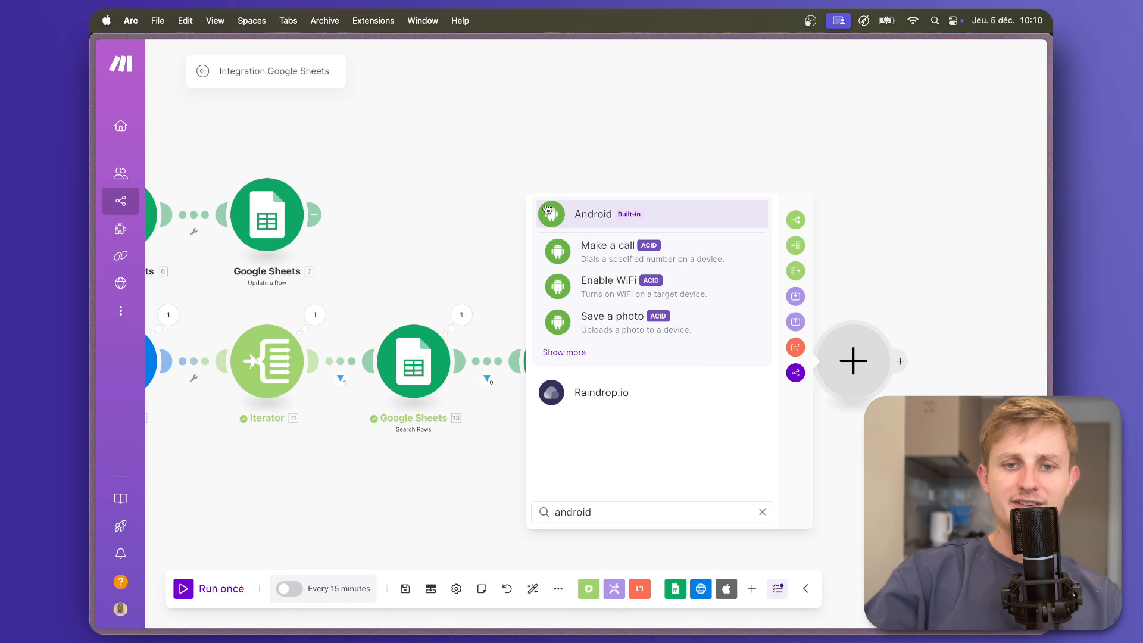
left_click(568, 169)
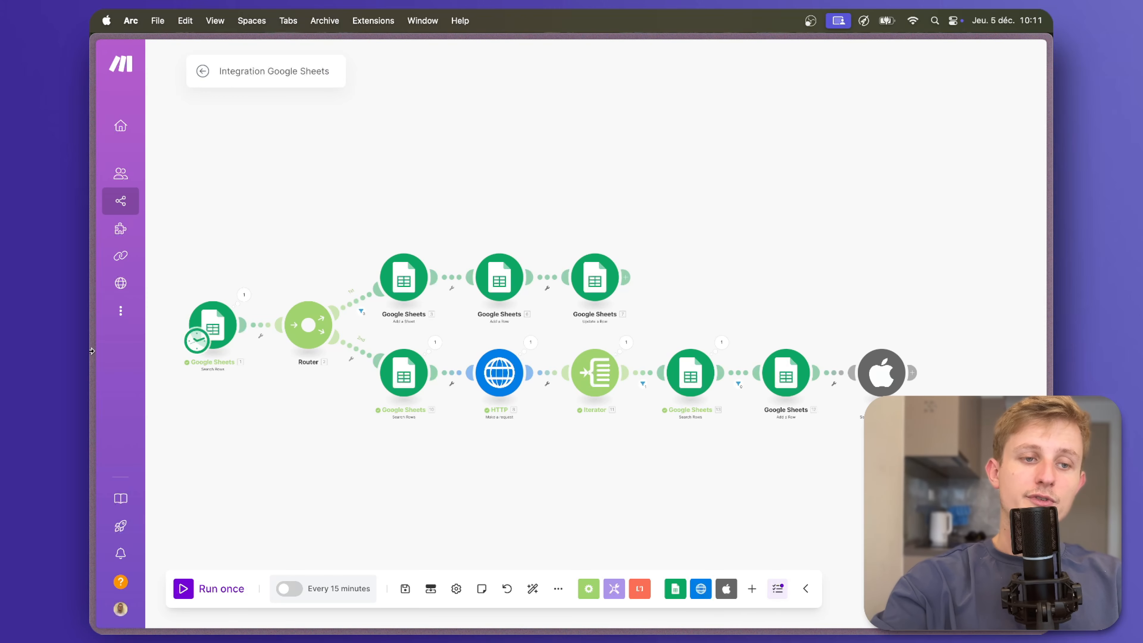
- Examine the extended scenario version with the Repeater, Tools and second Router modules
left_click(145, 336)
scroll(389, 386, "down", 5)
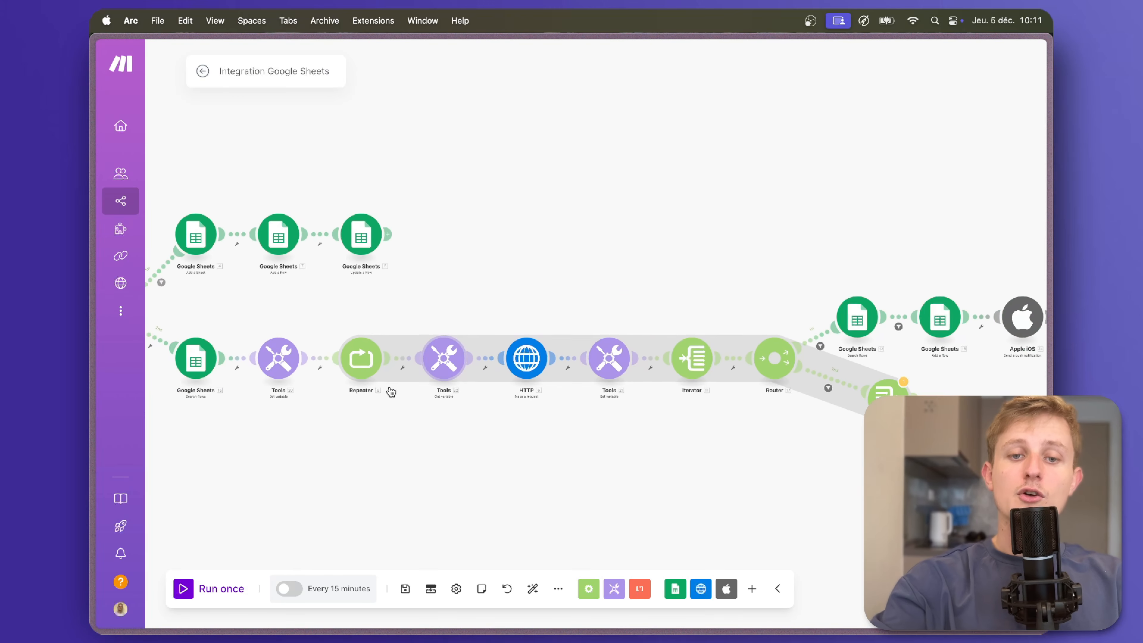
left_click_drag(525, 425, 553, 428)
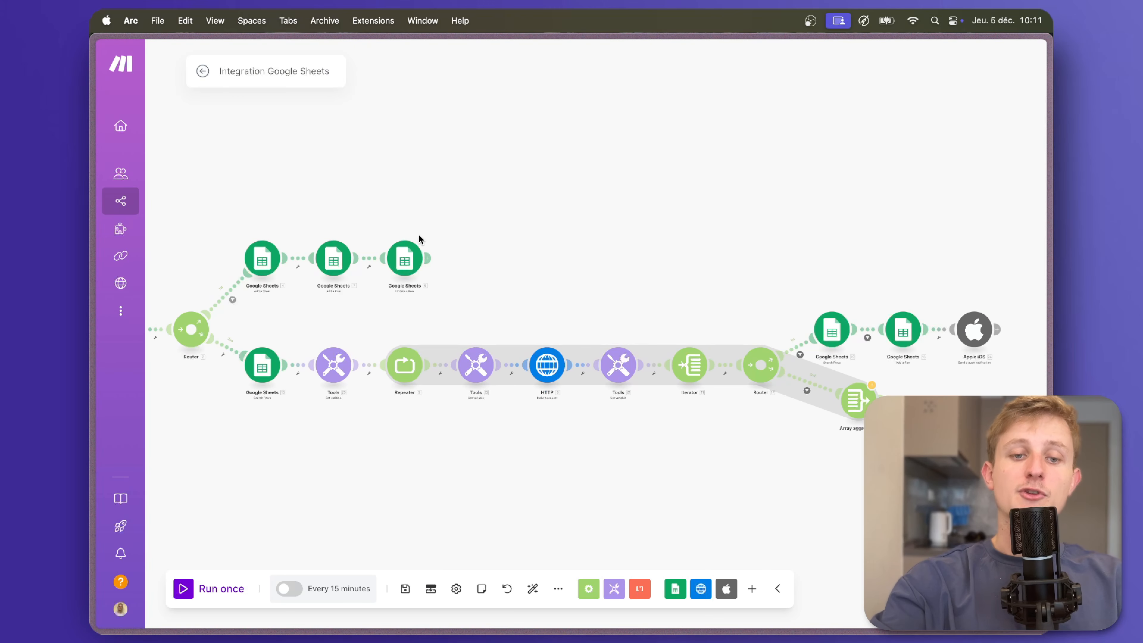
scroll(501, 446, "left", 3)
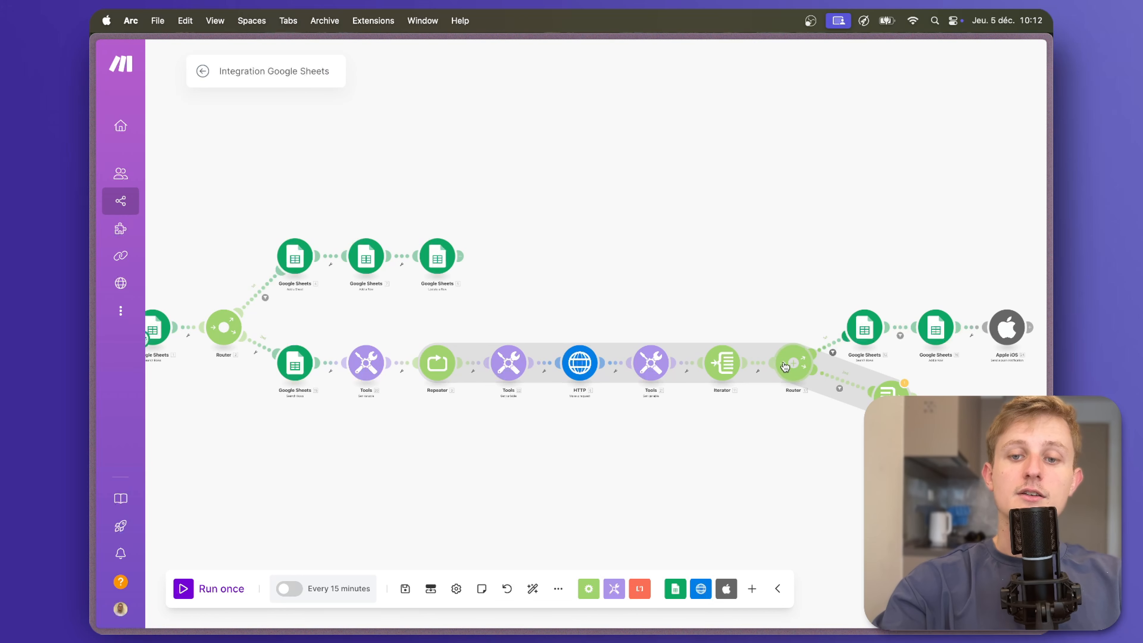
double_click(742, 463)
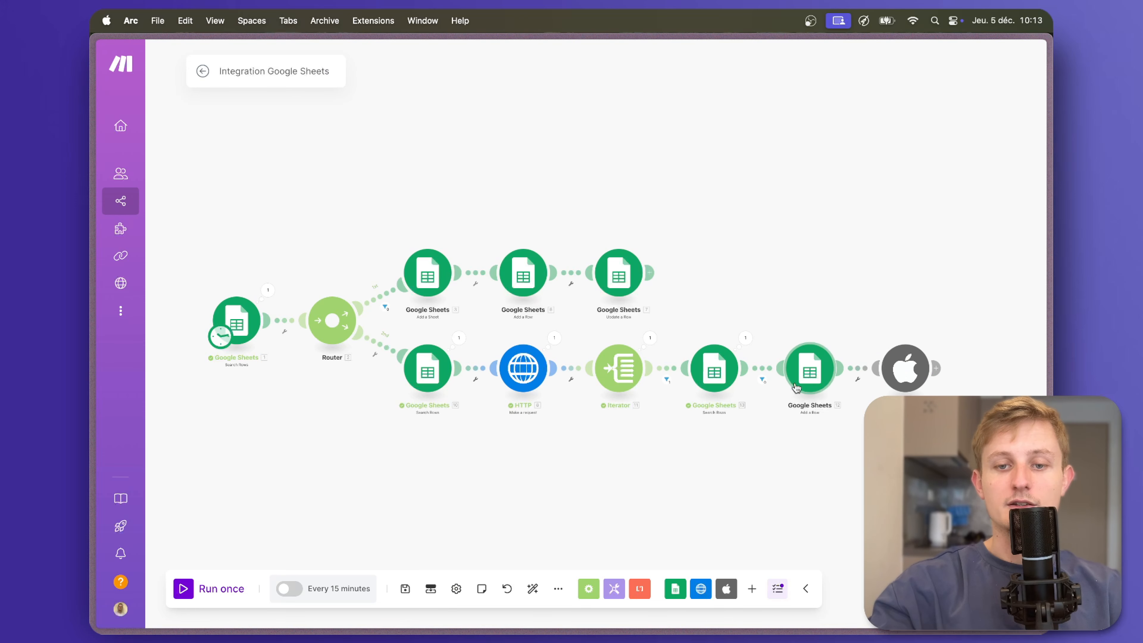
- Switch to the Viewstats MrBeast spreadsheet and clear the video entries in rows 2 and 3 of the Vidéos "Pain au lait" sheet
mouse_move(119, 261)
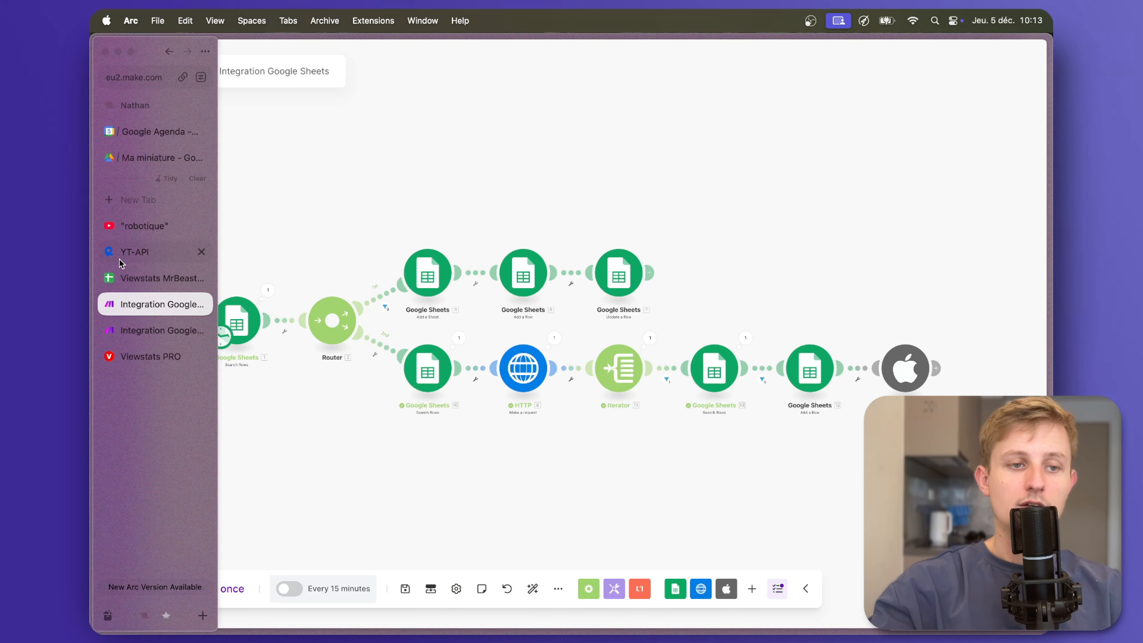
left_click(147, 275)
left_click(162, 169)
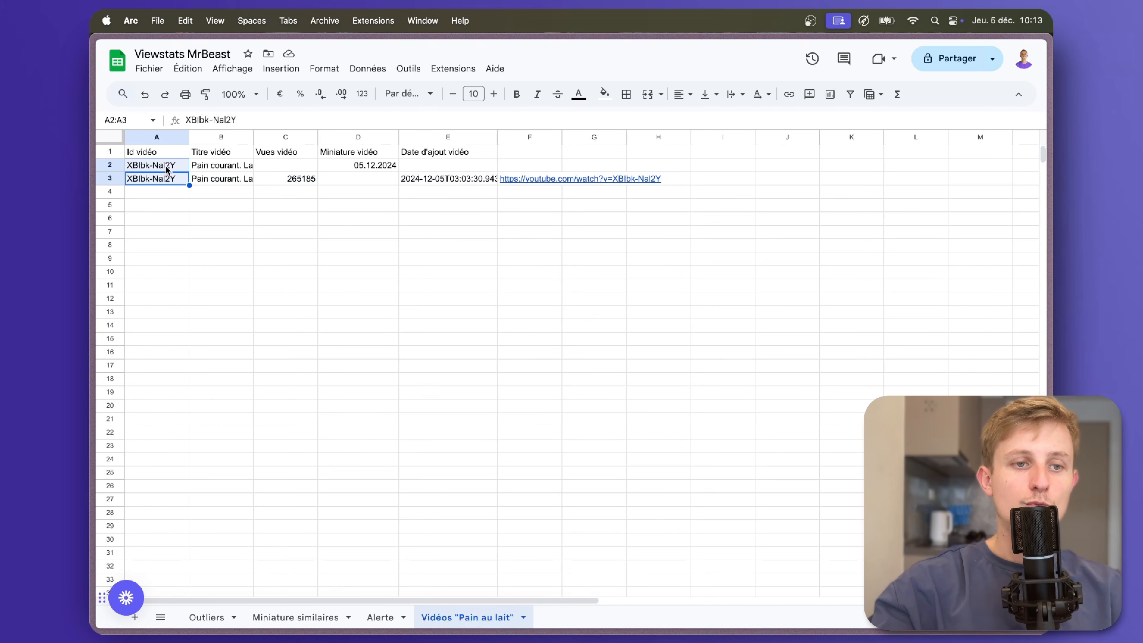
left_click_drag(162, 170, 657, 180)
key("Delete")
- Switch back to the Make scenario and run it once
mouse_move(94, 253)
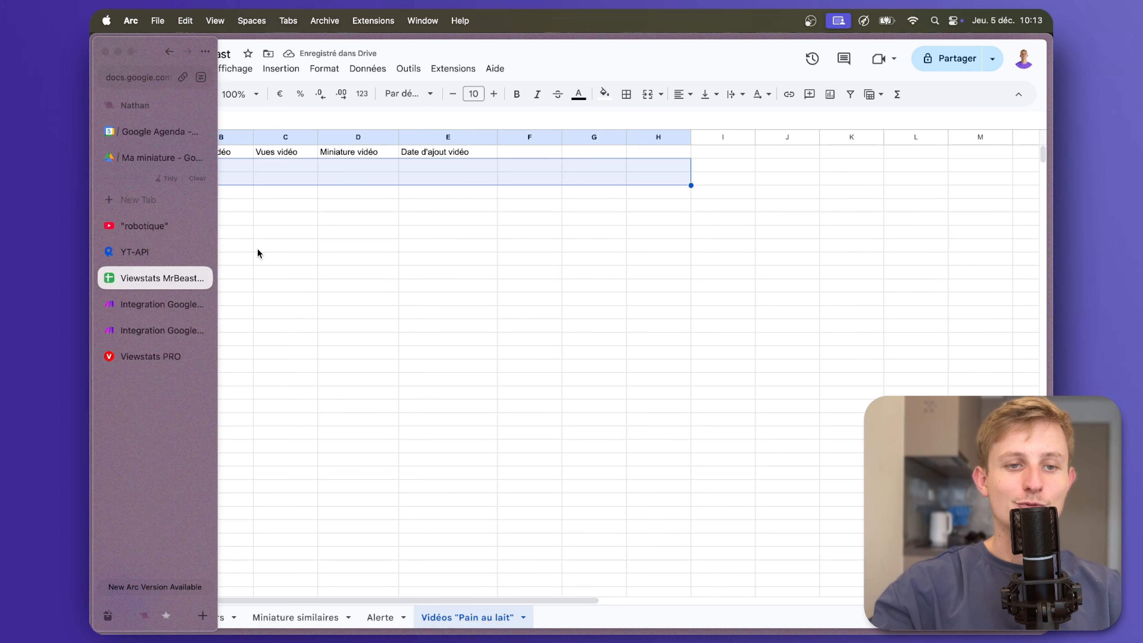
left_click(153, 305)
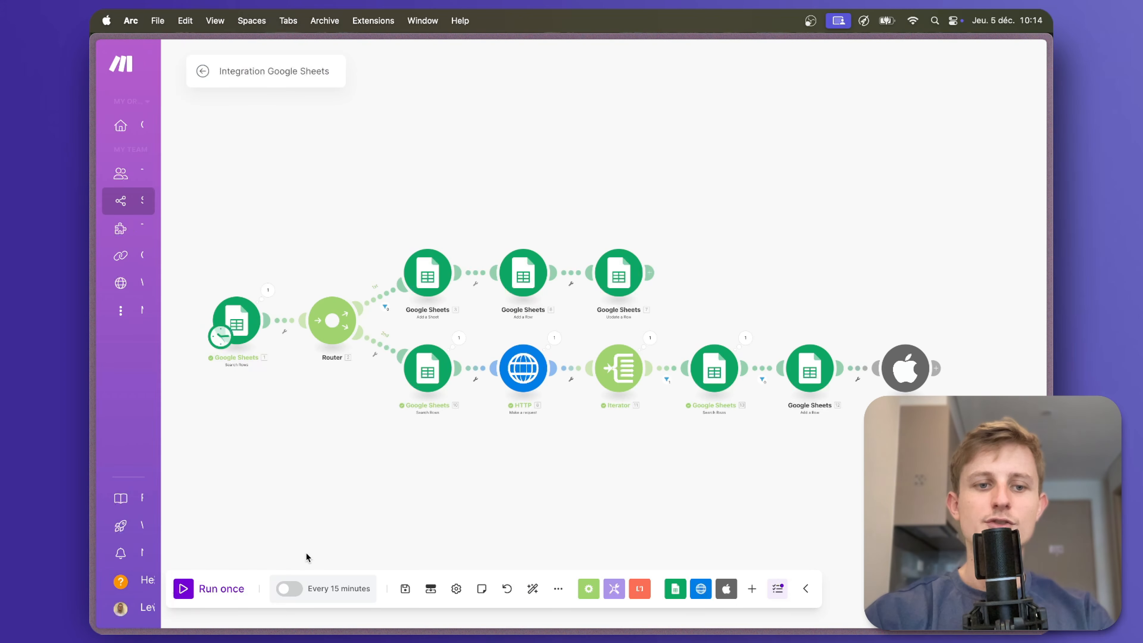
left_click(195, 592)
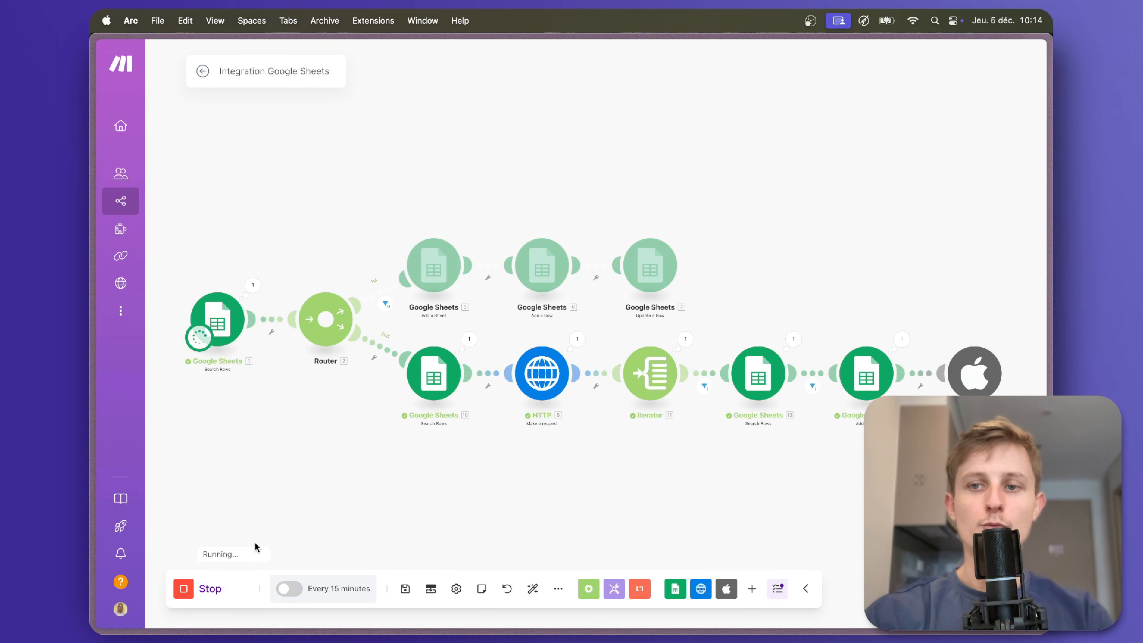